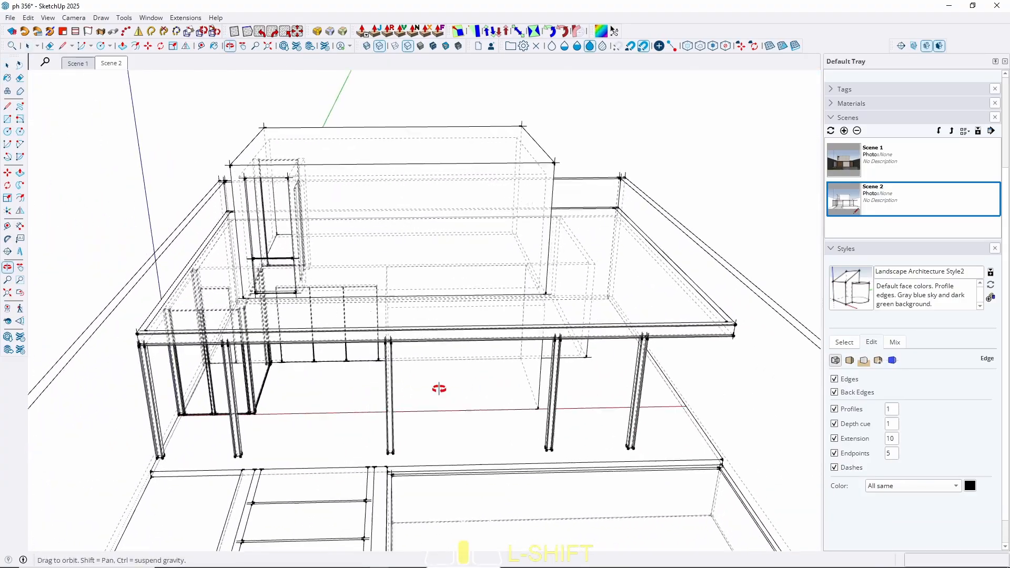
Step: Switch the finished house model to Scene 1
{"action": "left_click", "coordinate": [76, 64]}
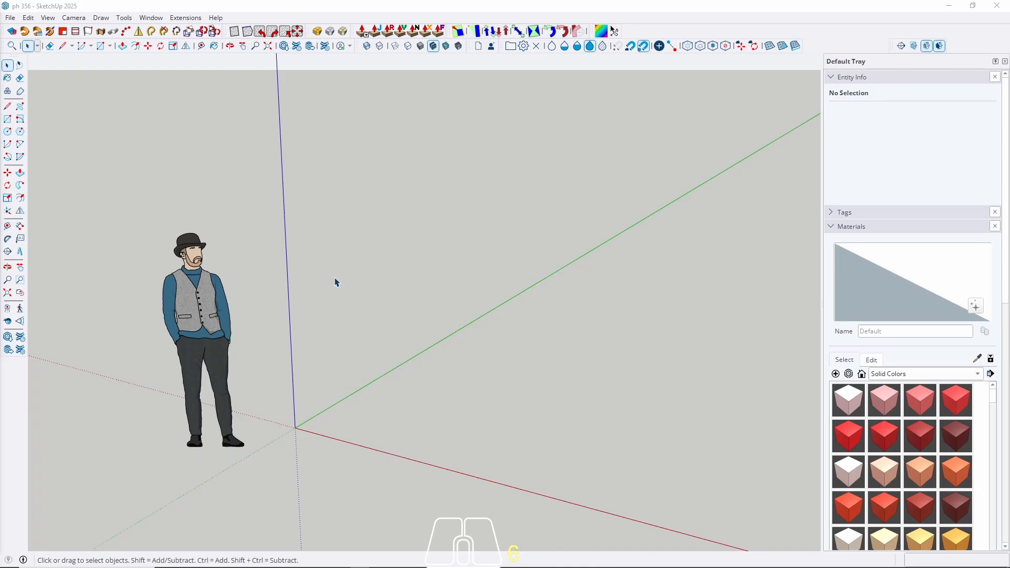
Step: Place a guide line parallel to the green axis, offset 200 cm along the red axis
{"action": "scroll", "coordinate": [335, 274], "scroll_direction": "down", "scroll_amount": 1}
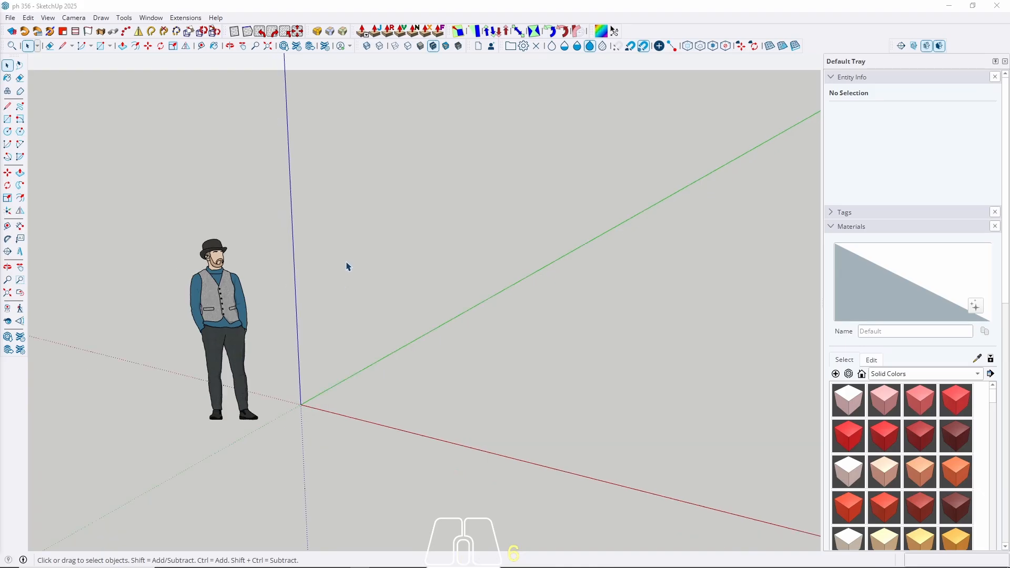
{"action": "middle_click_drag", "start_coordinate": [348, 253], "coordinate": [362, 337]}
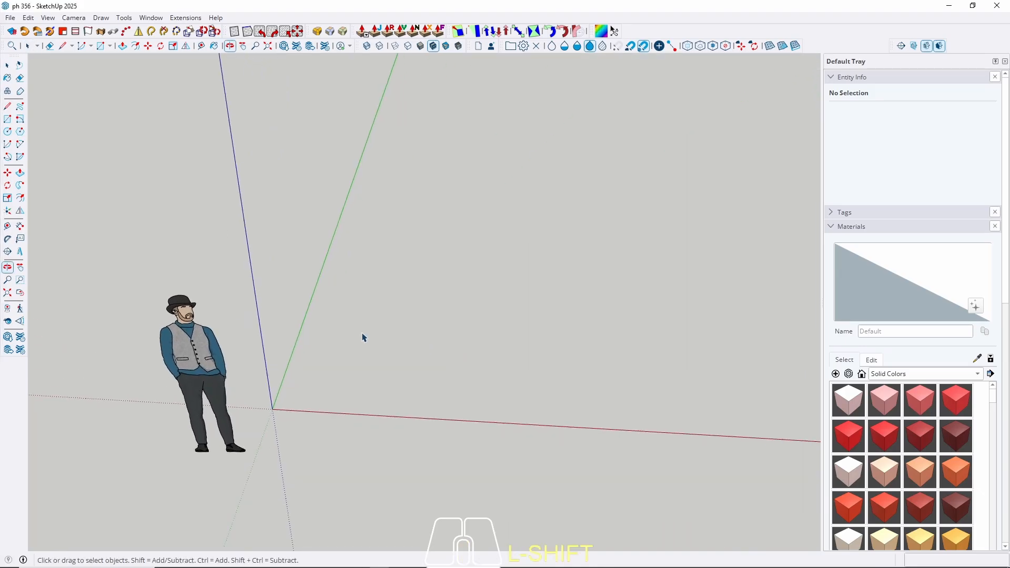
{"action": "scroll", "coordinate": [297, 324], "scroll_direction": "down", "scroll_amount": 1}
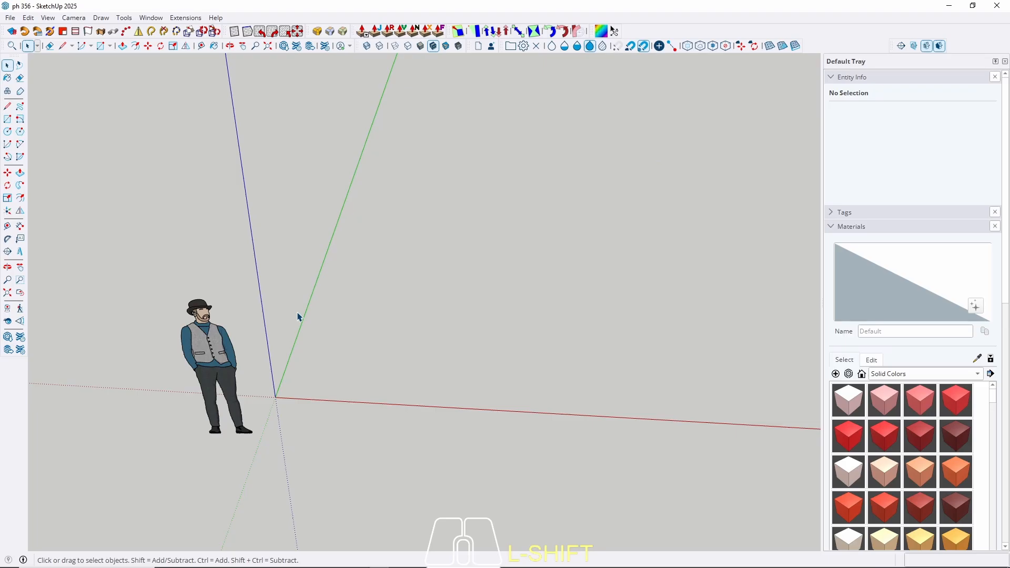
{"action": "key", "text": "t"}
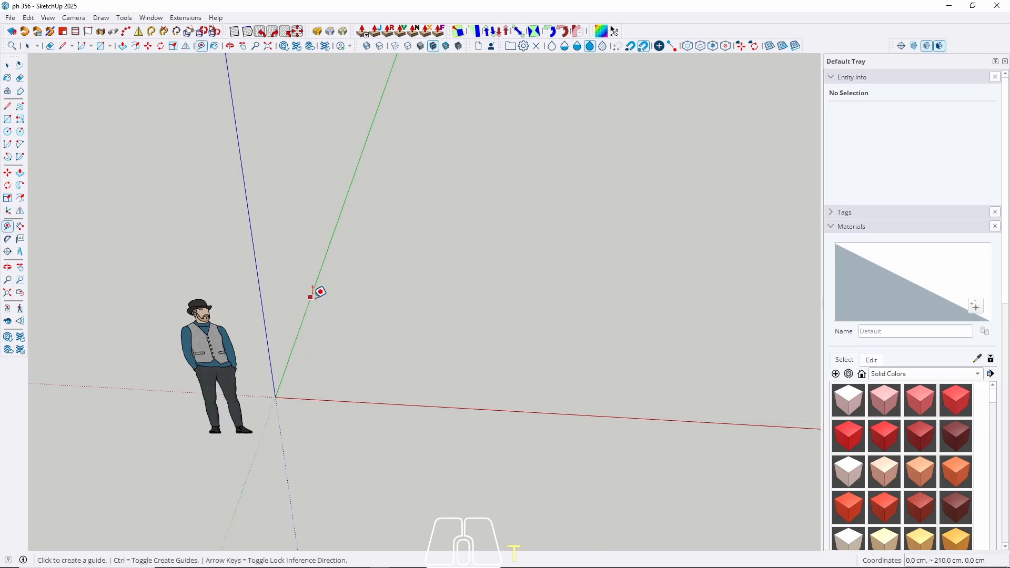
{"action": "middle_click_drag", "start_coordinate": [334, 284], "coordinate": [359, 315]}
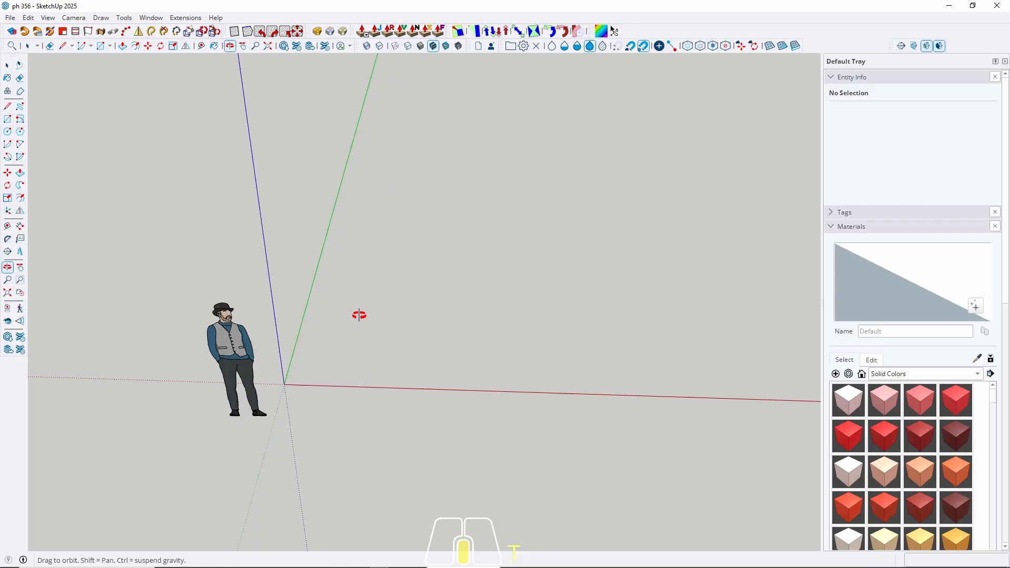
{"action": "left_click", "coordinate": [308, 301]}
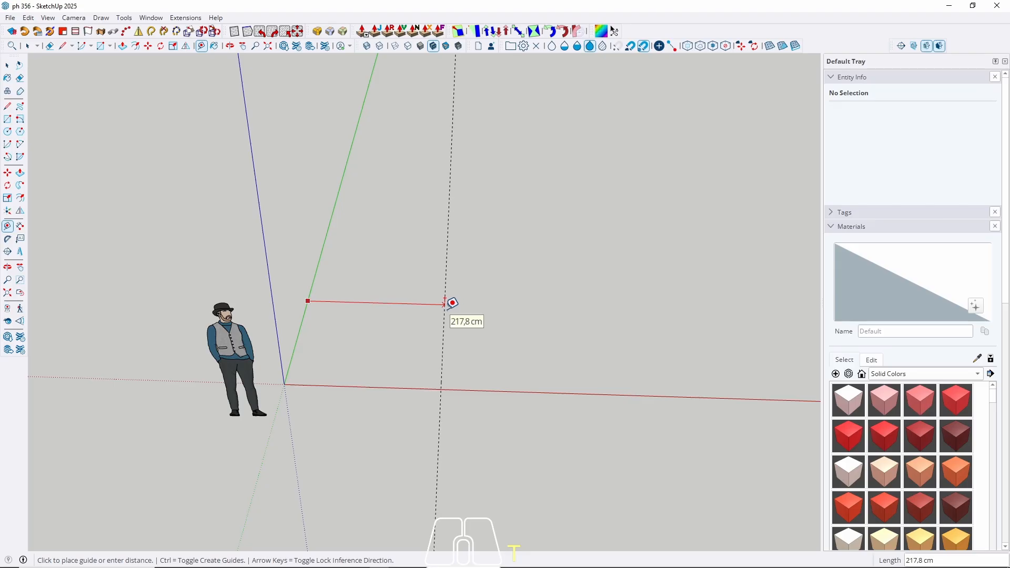
{"action": "type", "text": "200"}
{"action": "key", "text": "Return"}
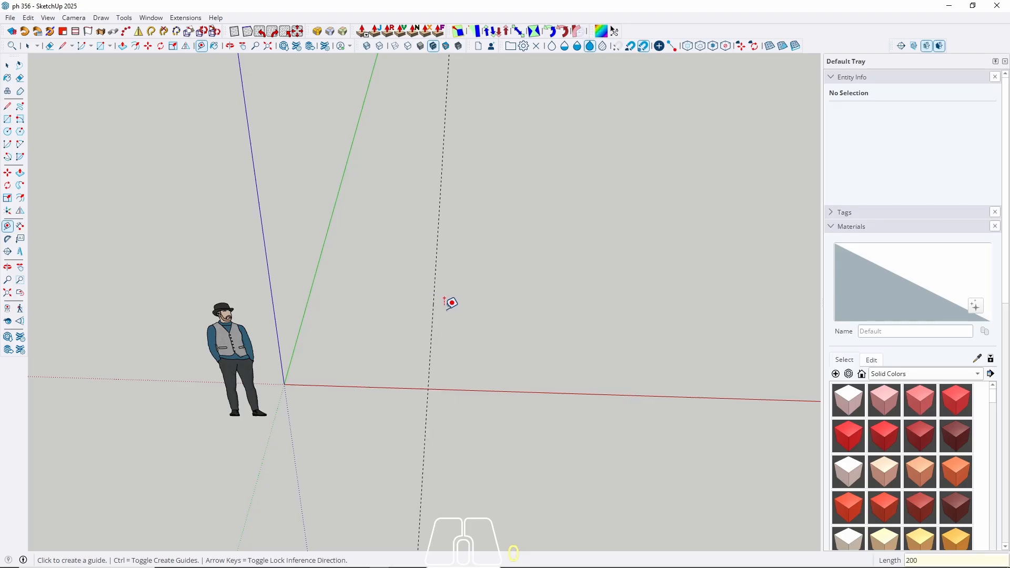
{"action": "scroll", "coordinate": [299, 318], "scroll_direction": "down", "scroll_amount": 3}
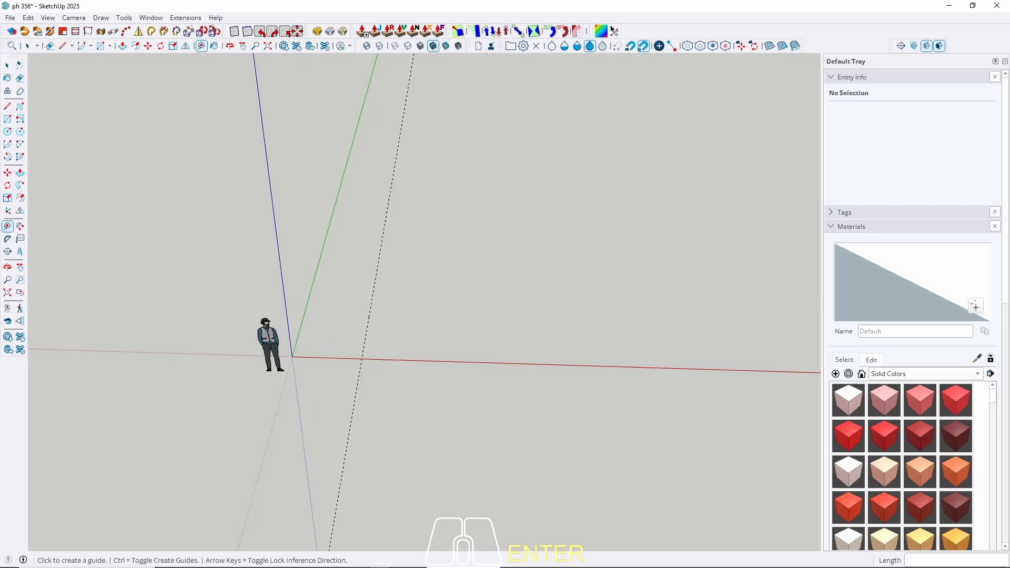
{"action": "left_click", "coordinate": [321, 358]}
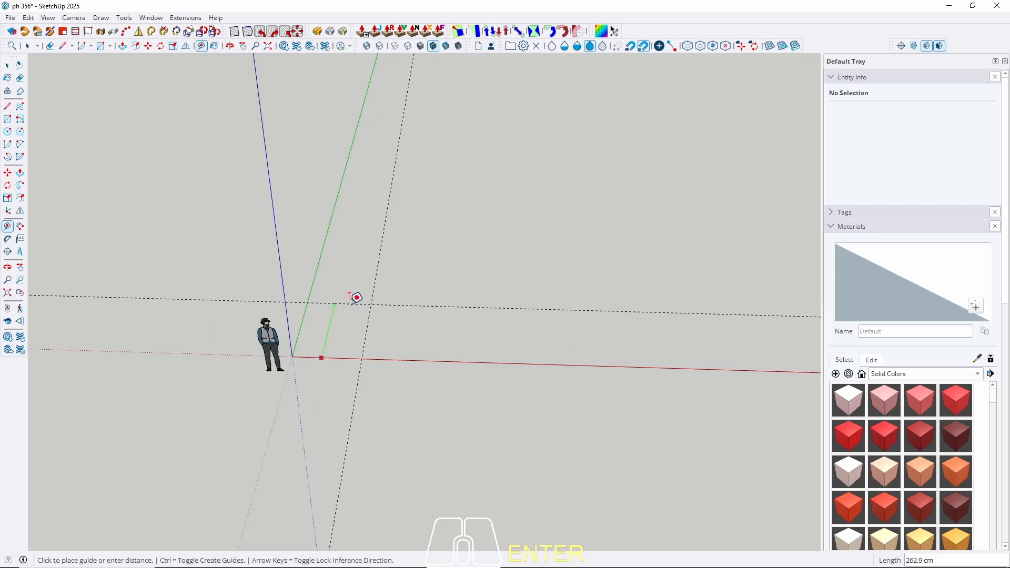
{"action": "type", "text": "3000"}
{"action": "key", "text": "Return"}
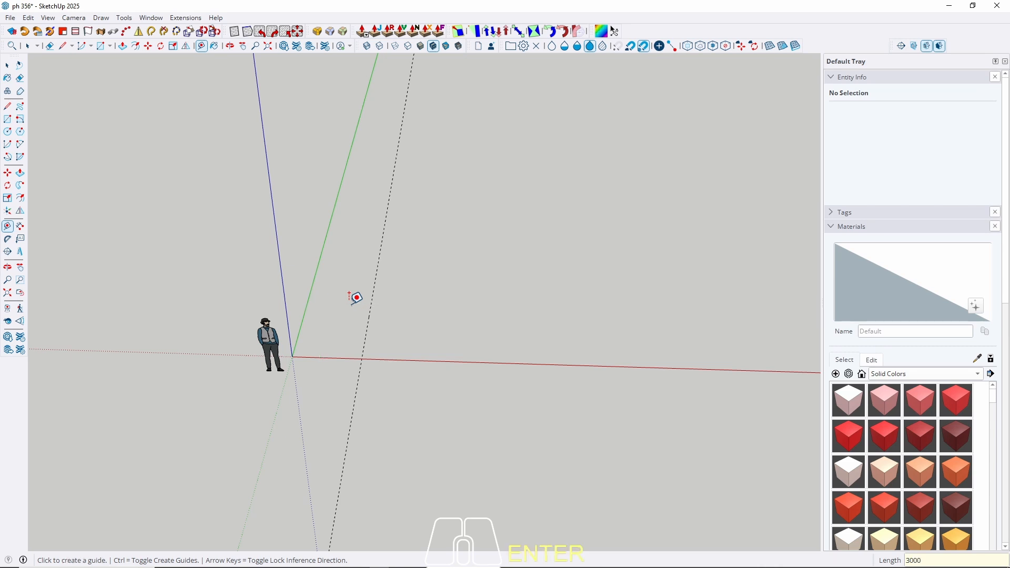
{"action": "key", "text": "ctrl+z"}
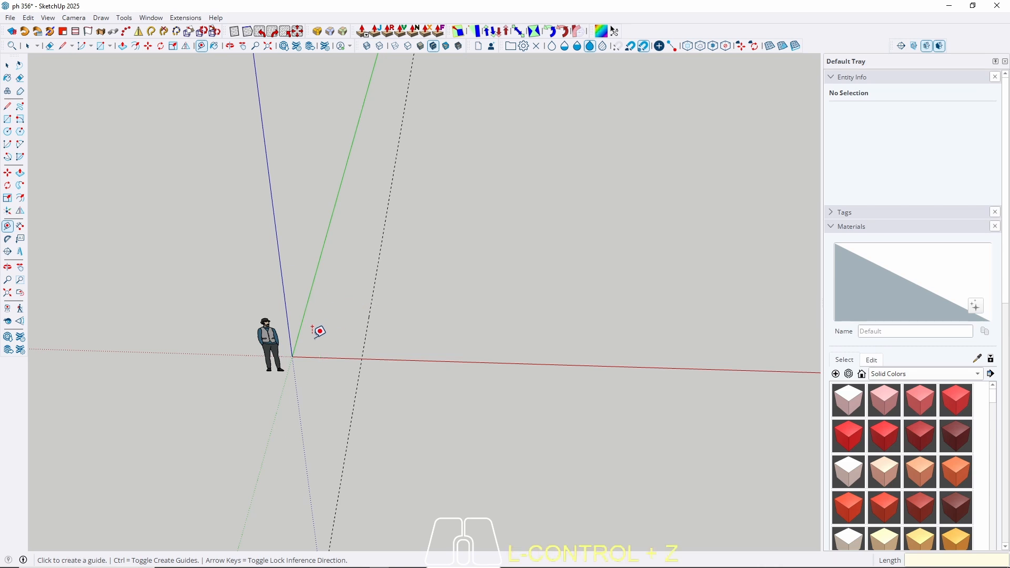
Step: Place a guide line parallel to the red axis, offset 300 cm along the green axis
{"action": "left_click", "coordinate": [304, 357]}
{"action": "type", "text": "300"}
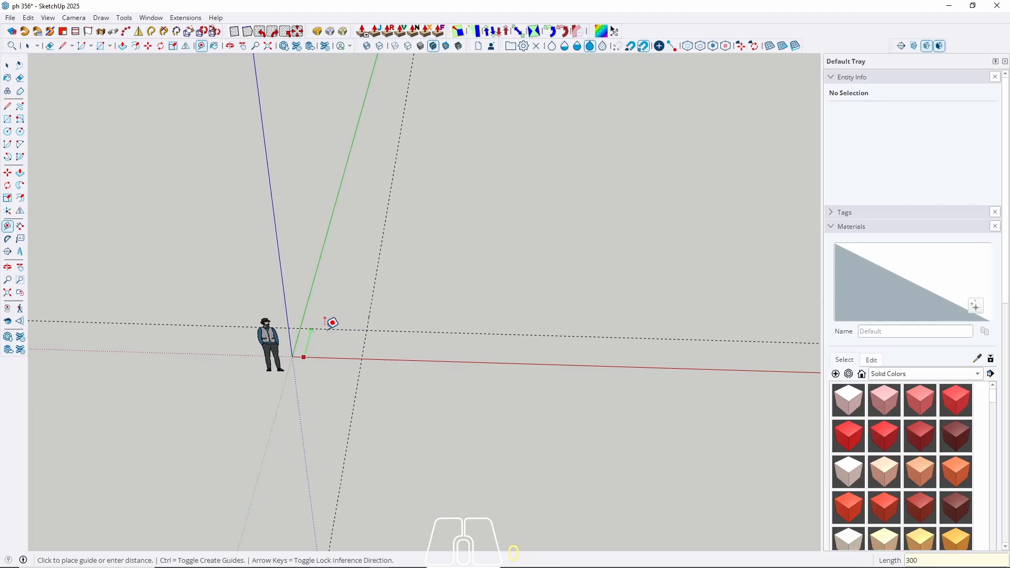
{"action": "key", "text": "Return"}
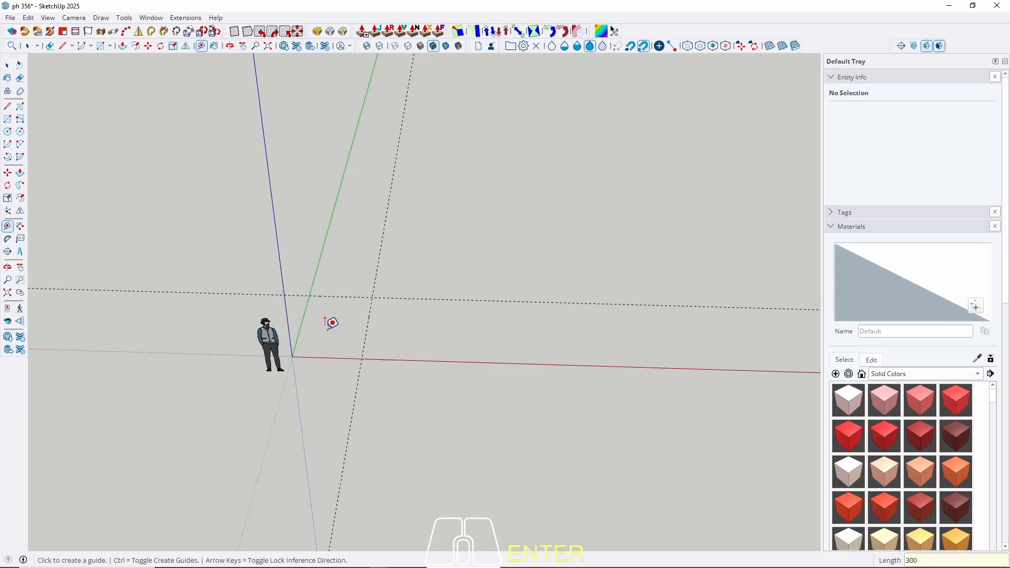
{"action": "key", "text": "space"}
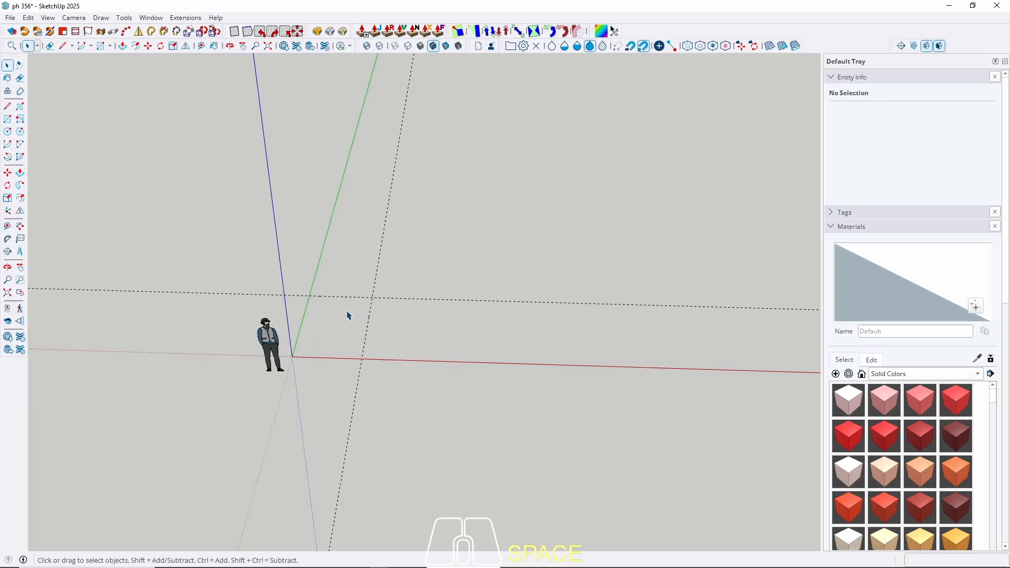
Step: Draw a 200 × 300 cm rectangle from the origin to the intersection of the two guides
{"action": "scroll", "coordinate": [347, 315], "scroll_direction": "up", "scroll_amount": 3}
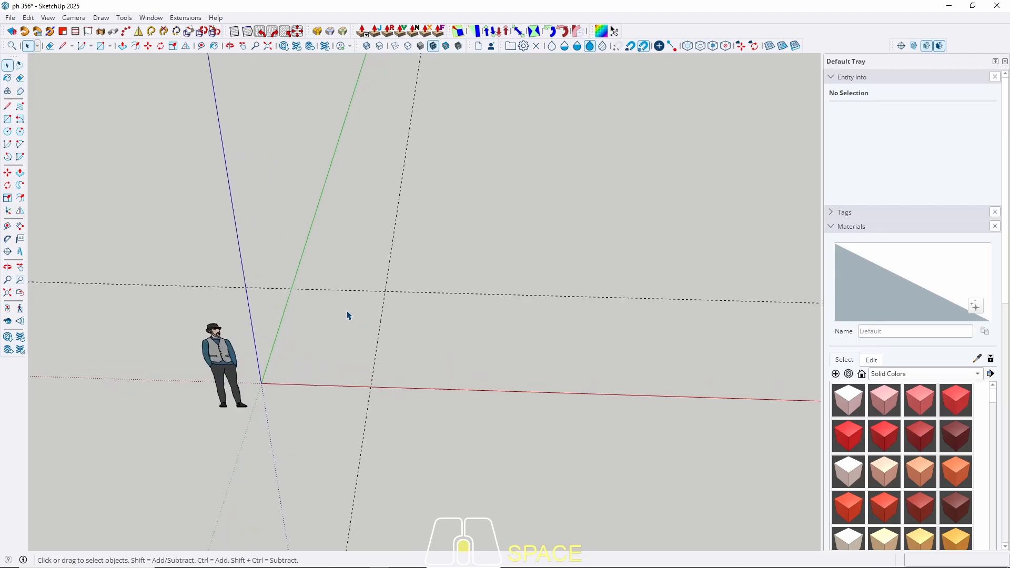
{"action": "key", "text": "r"}
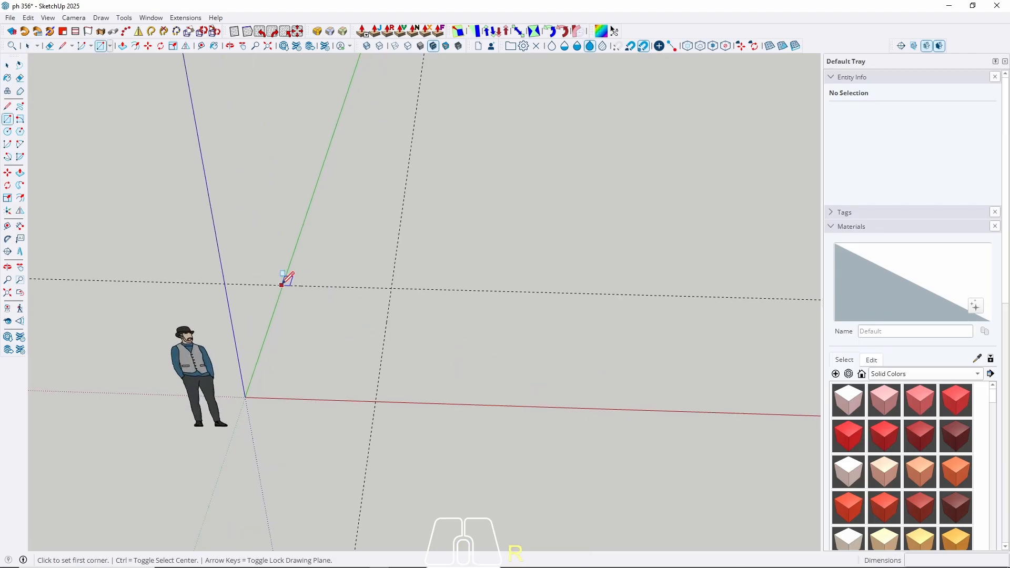
{"action": "left_click", "coordinate": [245, 398]}
{"action": "left_click", "coordinate": [392, 288]}
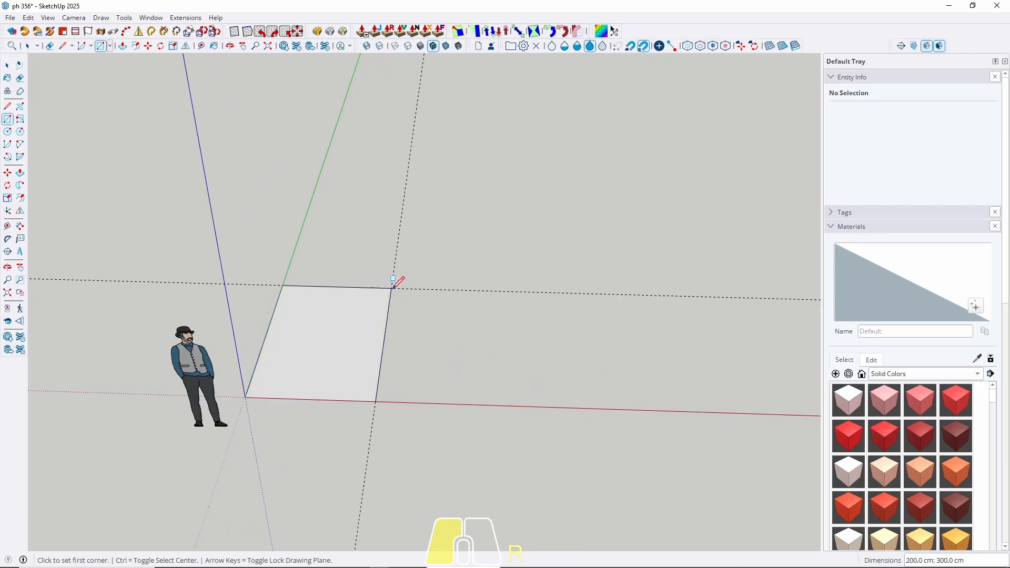
Step: Push/Pull the rectangle upward by 3 m into a block
{"action": "middle_click_drag", "start_coordinate": [397, 282], "coordinate": [404, 330]}
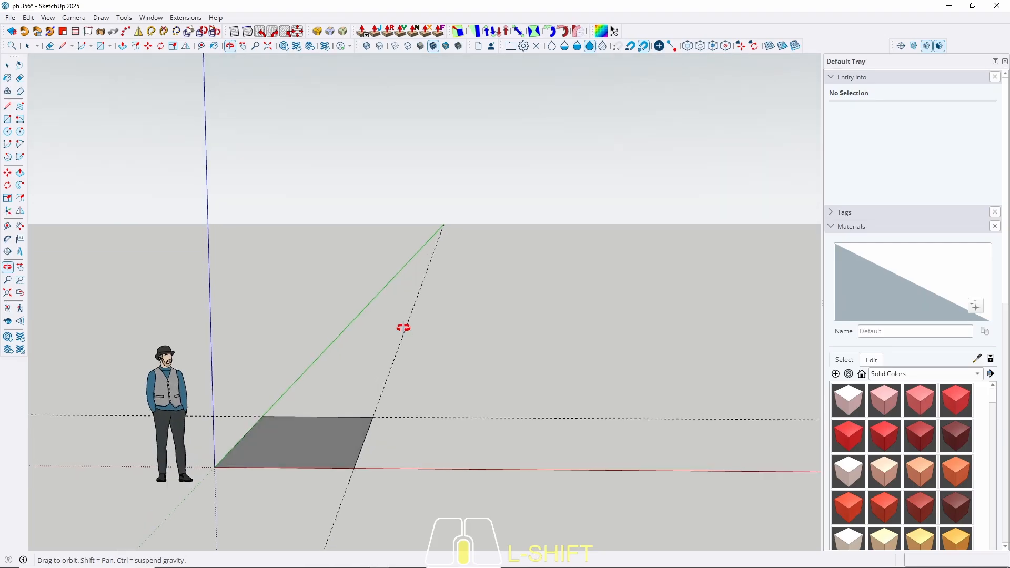
{"action": "key", "text": "space"}
{"action": "key", "text": "p"}
{"action": "left_click", "coordinate": [316, 441]}
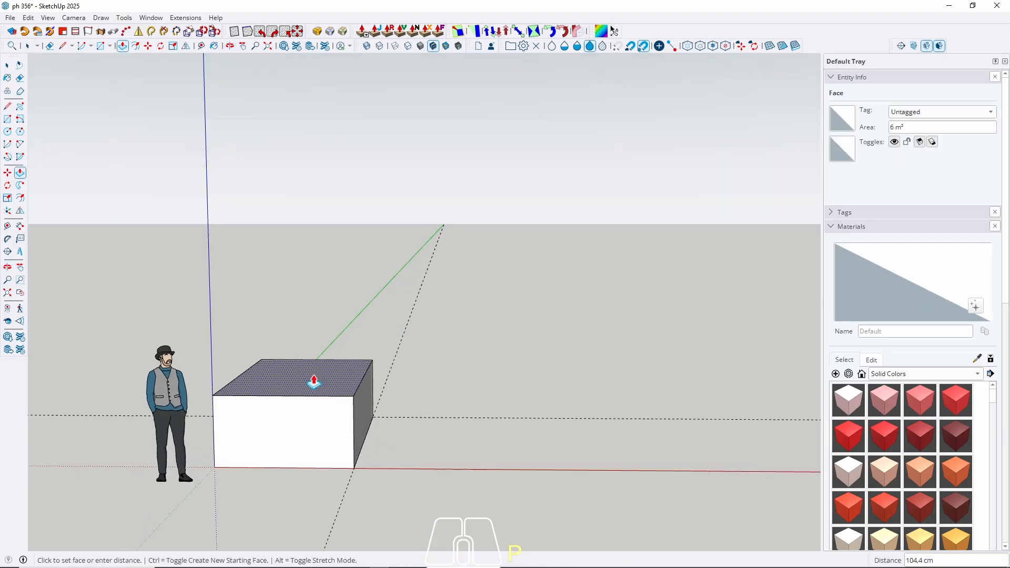
{"action": "type", "text": "3"}
{"action": "key", "text": "Return"}
{"action": "key", "text": "space"}
Step: Select the whole block with all its faces and edges and make it a group
{"action": "middle_click_drag", "start_coordinate": [327, 397], "coordinate": [148, 412]}
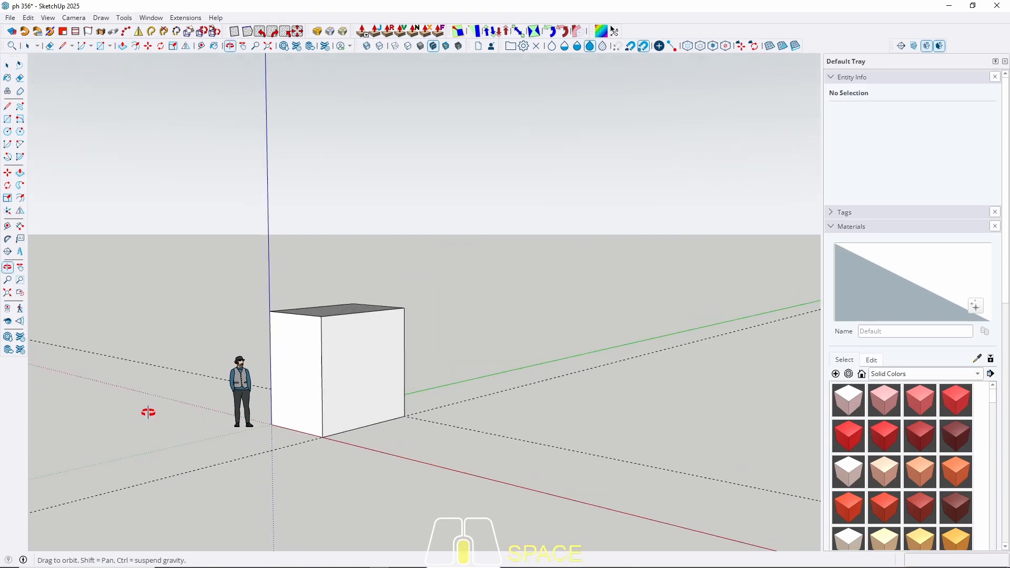
{"action": "triple_click", "coordinate": [361, 384]}
{"action": "right_click", "coordinate": [350, 354]}
{"action": "left_click", "coordinate": [379, 100]}
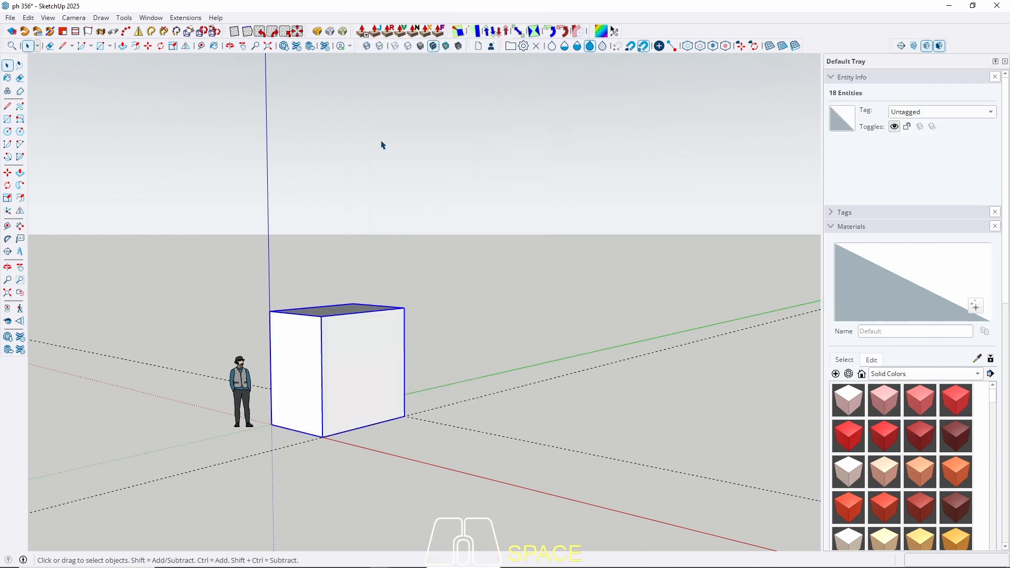
Step: Place a guide 350 cm along the red axis from the guide beside the block's far side
{"action": "middle_click_drag", "start_coordinate": [339, 299], "coordinate": [475, 352]}
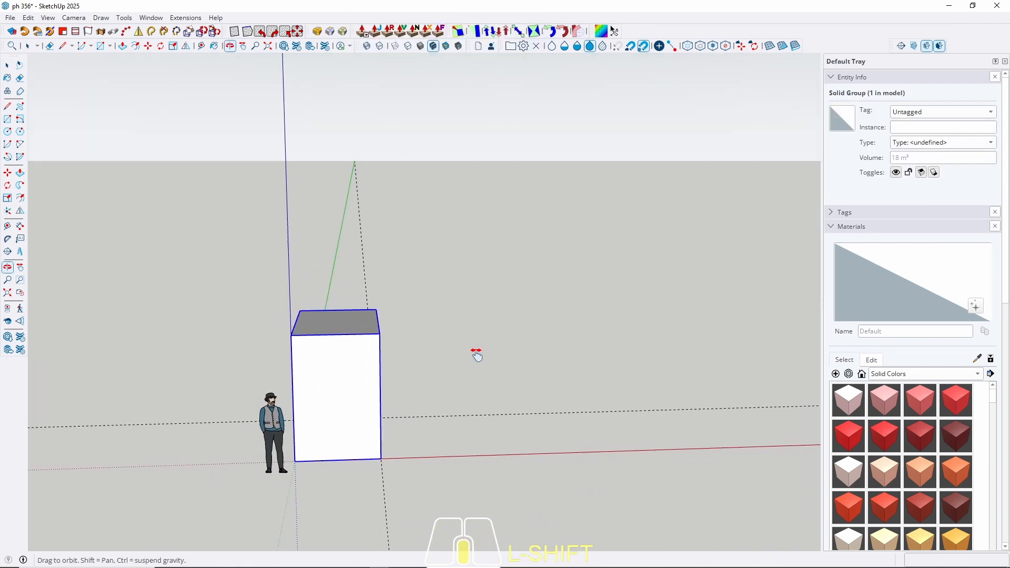
{"action": "middle_click_drag", "start_coordinate": [367, 281], "coordinate": [343, 356]}
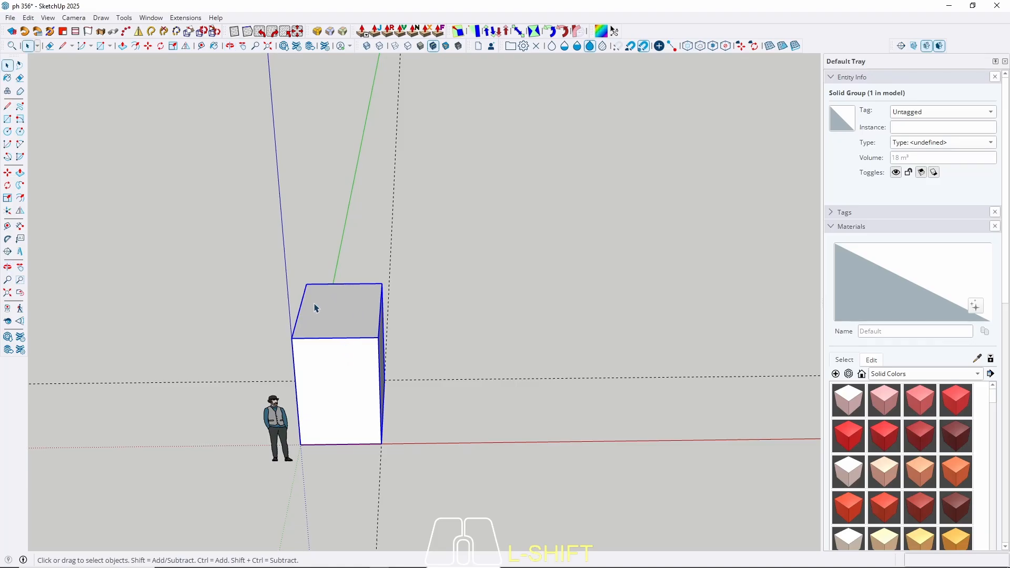
{"action": "middle_click_drag", "start_coordinate": [471, 299], "coordinate": [255, 378]}
{"action": "key", "text": "t"}
{"action": "left_click", "coordinate": [231, 387]}
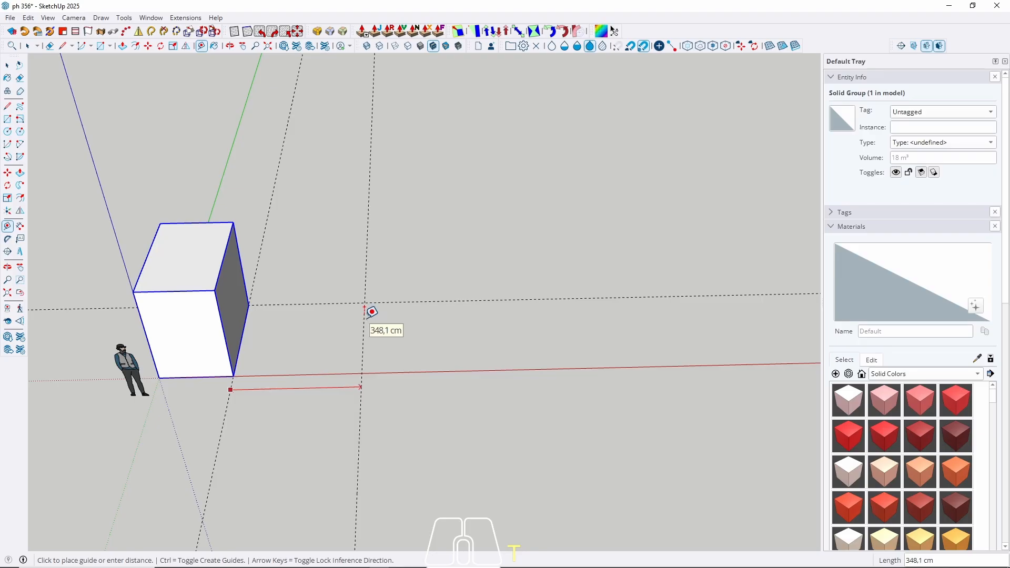
{"action": "type", "text": "350"}
{"action": "key", "text": "Return"}
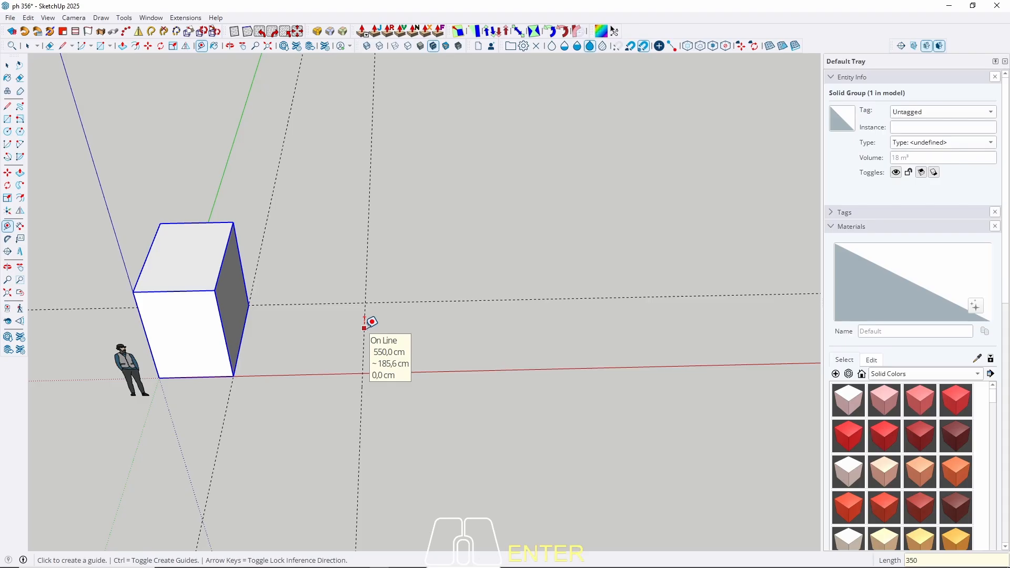
Step: Place another parallel guide 400 cm further along the red axis from the newest guide
{"action": "left_click", "coordinate": [364, 327]}
{"action": "scroll", "coordinate": [364, 327], "scroll_direction": "down", "scroll_amount": 2}
{"action": "type", "text": "400"}
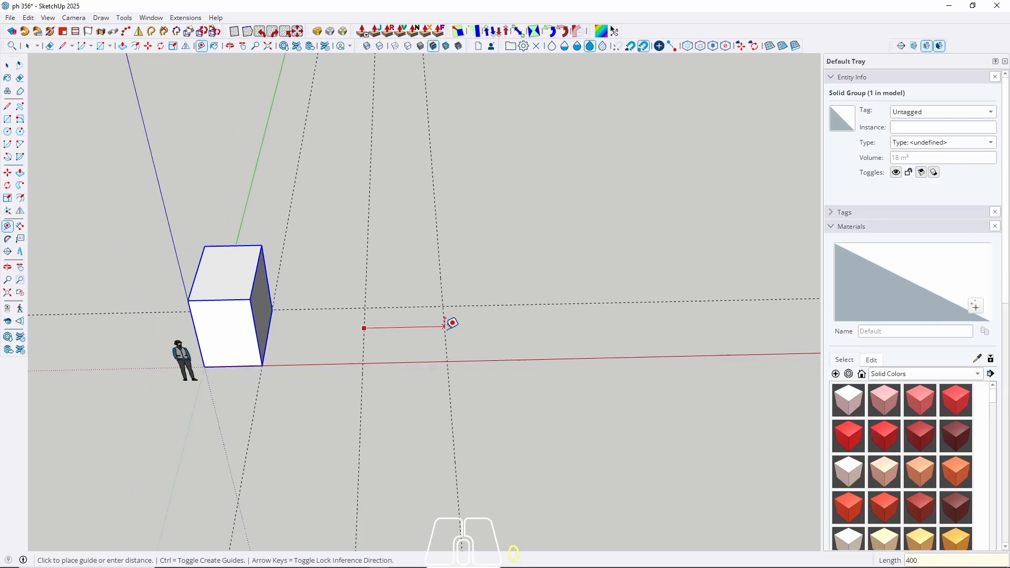
{"action": "key", "text": "Return"}
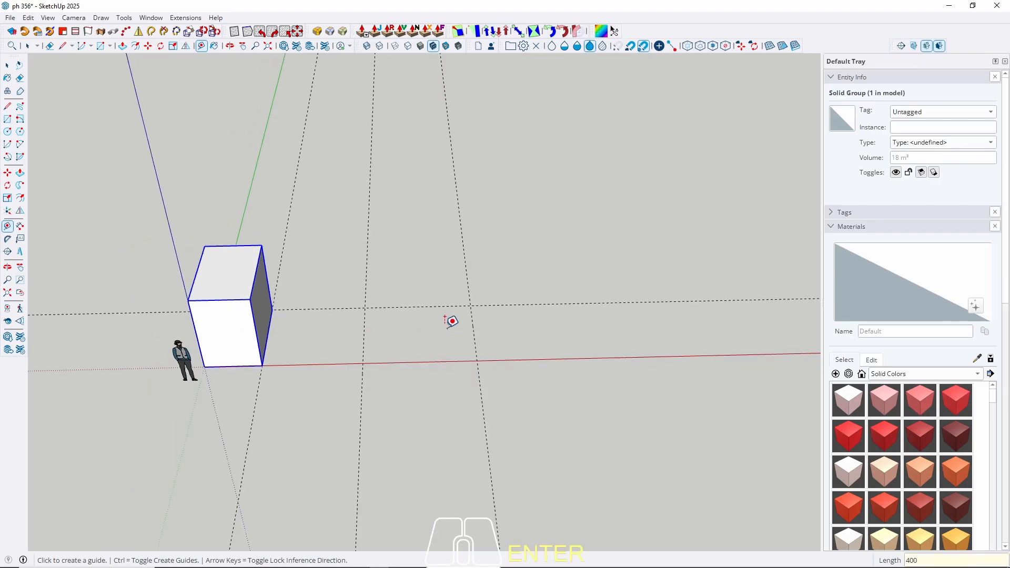
{"action": "key", "text": "space"}
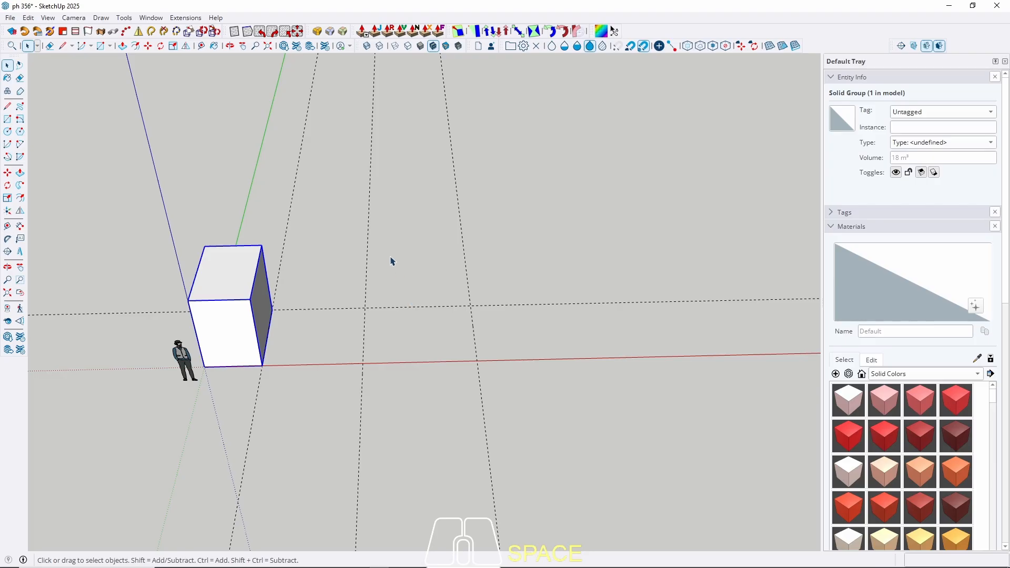
Step: Place a guide 500 cm along the green axis from the guide behind the block
{"action": "middle_click_drag", "start_coordinate": [390, 261], "coordinate": [378, 404]}
{"action": "scroll", "coordinate": [324, 324], "scroll_direction": "up", "scroll_amount": 1}
{"action": "scroll", "coordinate": [324, 327], "scroll_direction": "up", "scroll_amount": 1}
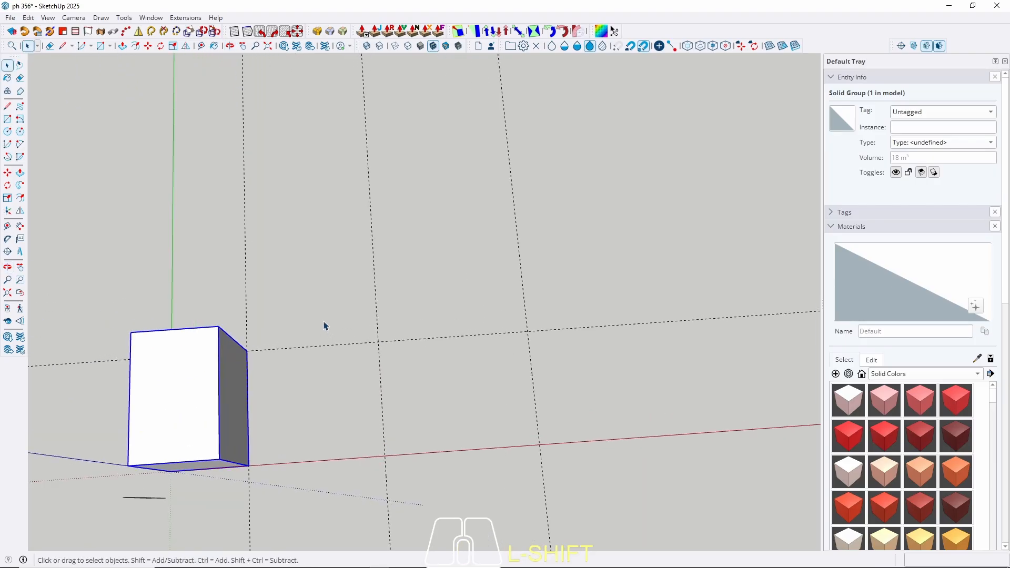
{"action": "middle_click_drag", "start_coordinate": [324, 327], "coordinate": [317, 370]}
{"action": "key", "text": "t"}
{"action": "scroll", "coordinate": [295, 313], "scroll_direction": "up", "scroll_amount": 2}
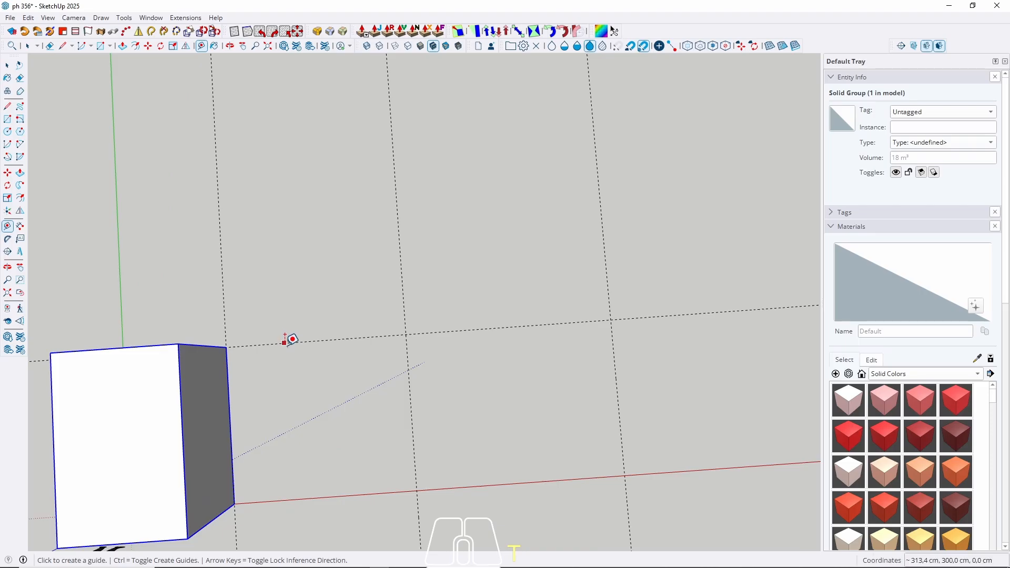
{"action": "left_click", "coordinate": [284, 342]}
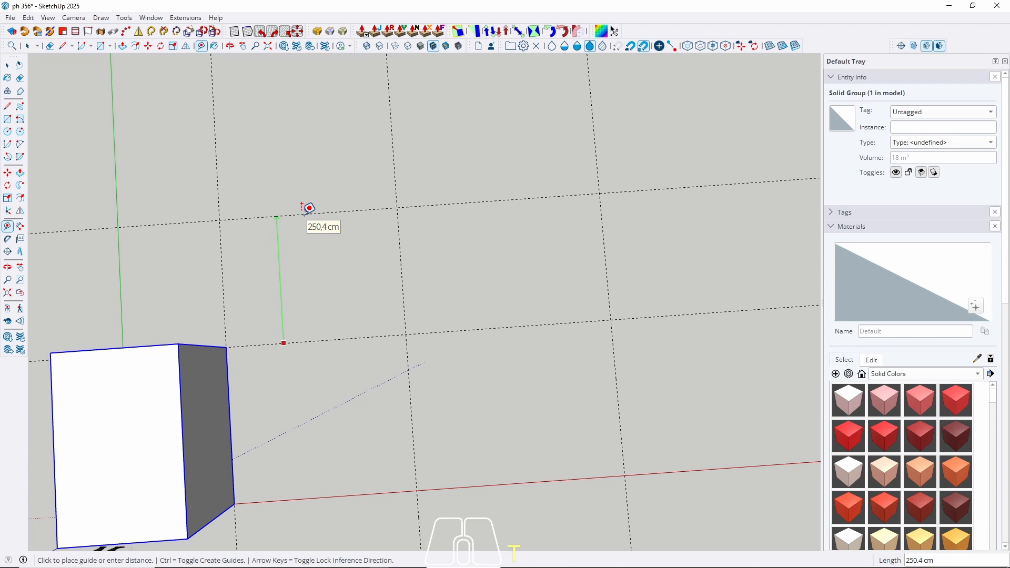
{"action": "type", "text": "500"}
{"action": "key", "text": "Return"}
{"action": "key", "text": "space"}
{"action": "scroll", "coordinate": [255, 333], "scroll_direction": "down", "scroll_amount": 2}
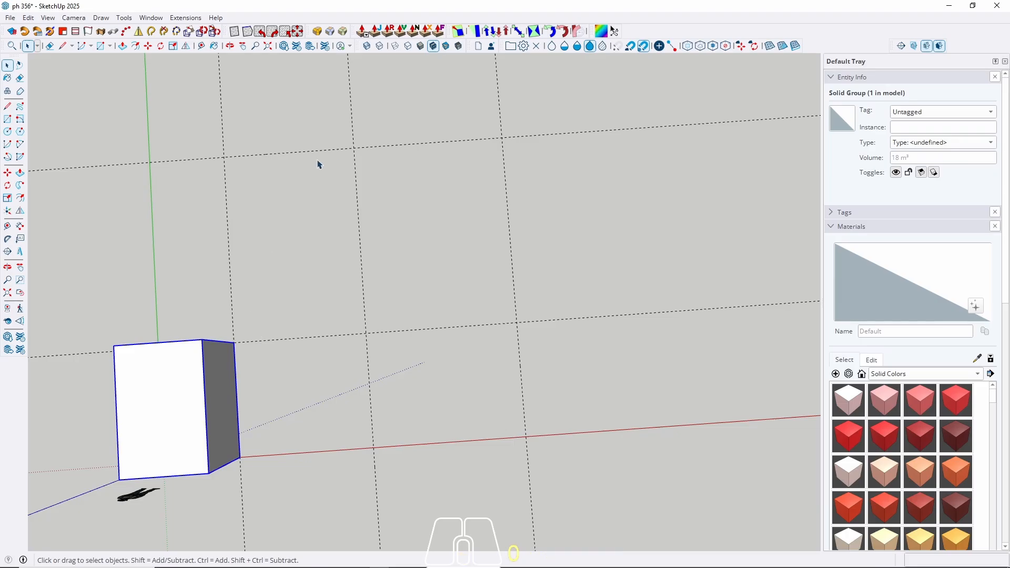
{"action": "middle_click_drag", "start_coordinate": [318, 164], "coordinate": [179, 144]}
{"action": "key", "text": "r"}
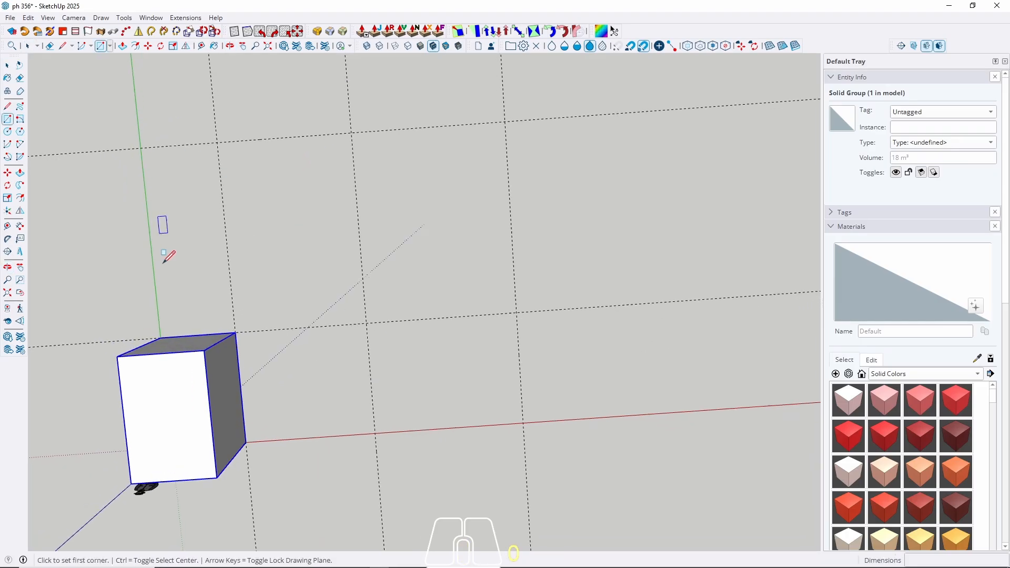
{"action": "left_click", "coordinate": [160, 338]}
{"action": "key", "text": "space"}
Step: Draw a ground rectangle from the grouped block's rear corner on the green axis to the intersection of the two farthest guides
{"action": "scroll", "coordinate": [203, 313], "scroll_direction": "up", "scroll_amount": 1}
{"action": "key", "text": "r"}
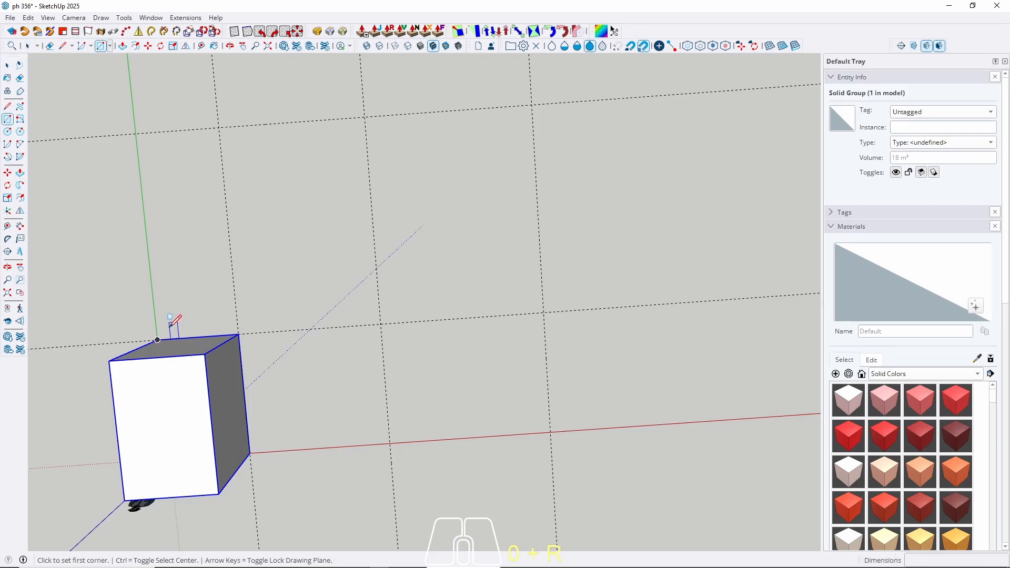
{"action": "left_click", "coordinate": [158, 339]}
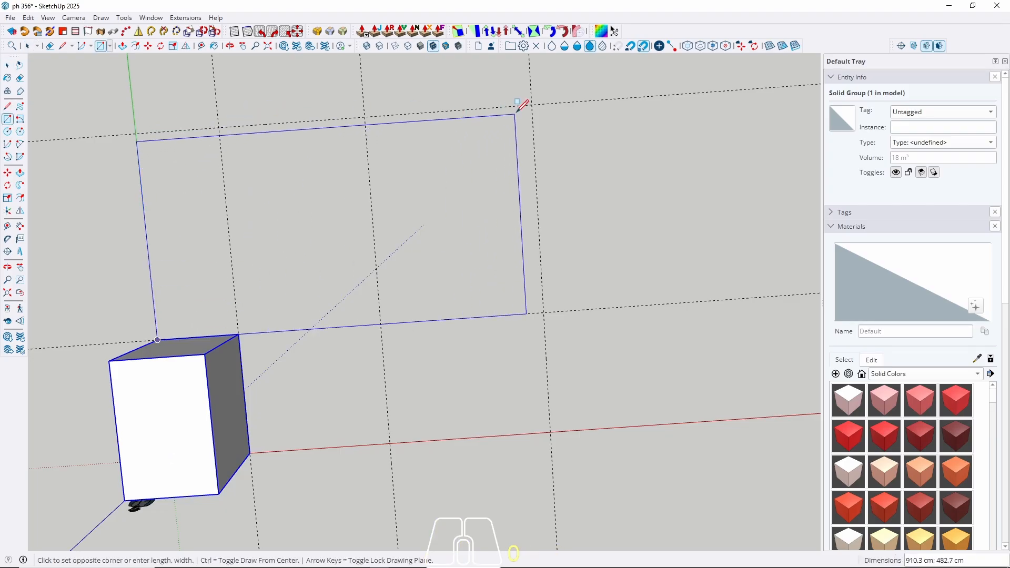
{"action": "left_click", "coordinate": [532, 98]}
{"action": "key", "text": "space"}
Step: Extrude the long rectangle upward to match the height of the grouped block
{"action": "middle_click_drag", "start_coordinate": [424, 361], "coordinate": [387, 247]}
{"action": "key", "text": "p"}
{"action": "left_click", "coordinate": [277, 327]}
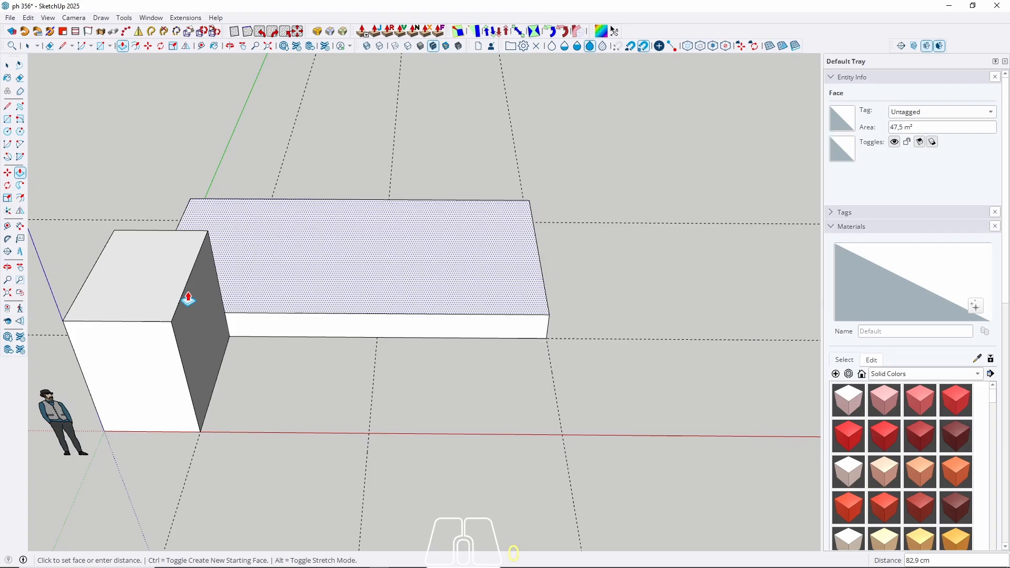
{"action": "left_click", "coordinate": [148, 268]}
{"action": "key", "text": "space"}
Step: Select the whole long block with all its faces and edges and make it a group
{"action": "middle_click_drag", "start_coordinate": [199, 308], "coordinate": [201, 240]}
{"action": "left_click", "coordinate": [142, 318]}
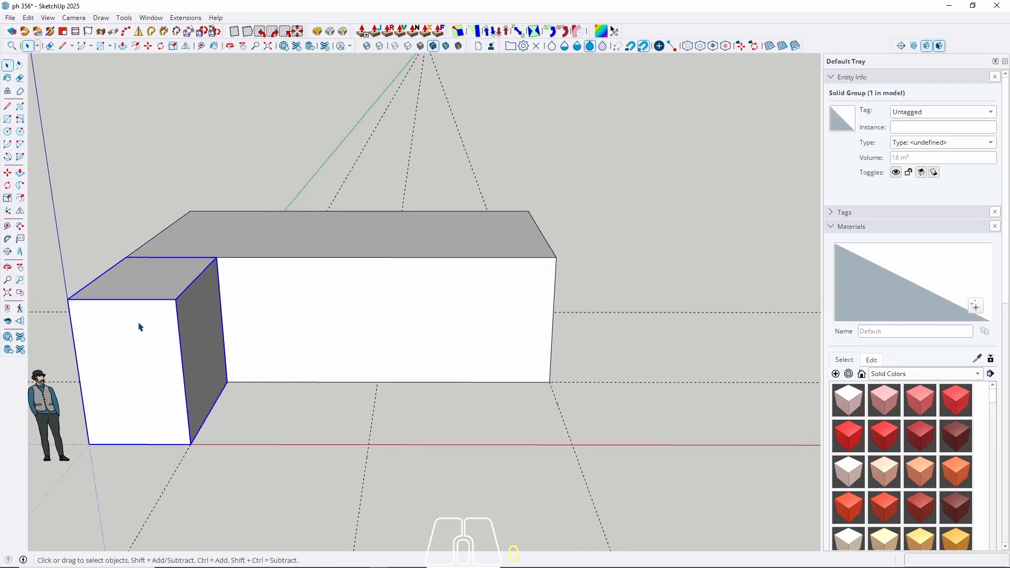
{"action": "triple_click", "coordinate": [360, 309]}
{"action": "right_click", "coordinate": [298, 300]}
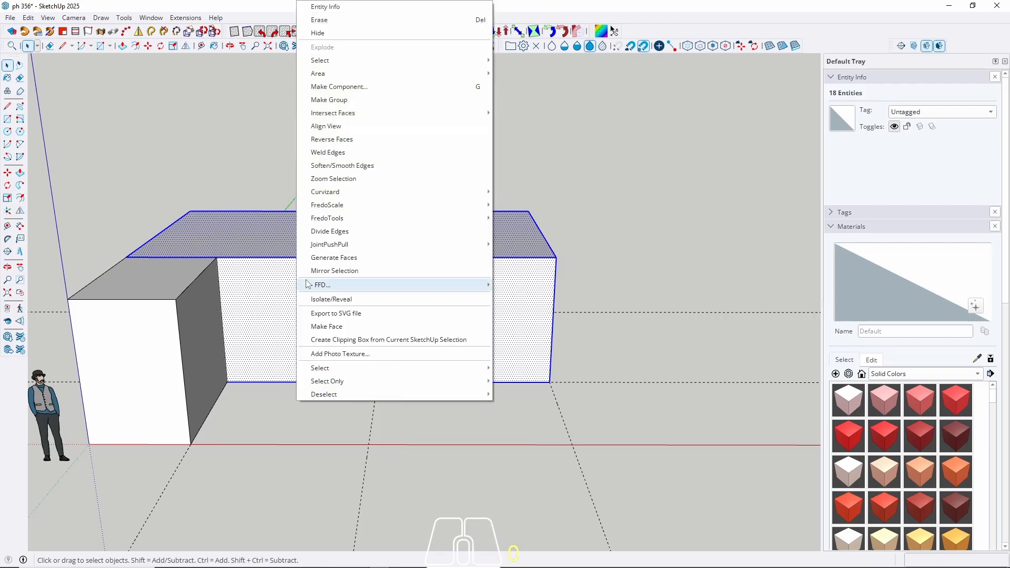
{"action": "left_click", "coordinate": [337, 100]}
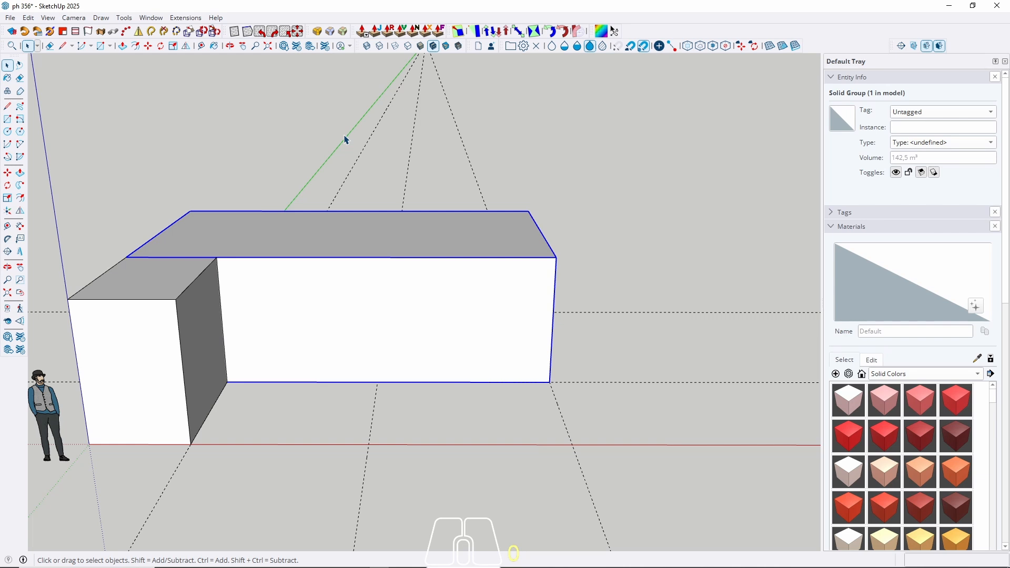
Step: Draw a ground rectangle in front of the long block, between the two farther cross guides and out to the red axis
{"action": "middle_click_drag", "start_coordinate": [407, 251], "coordinate": [431, 373]}
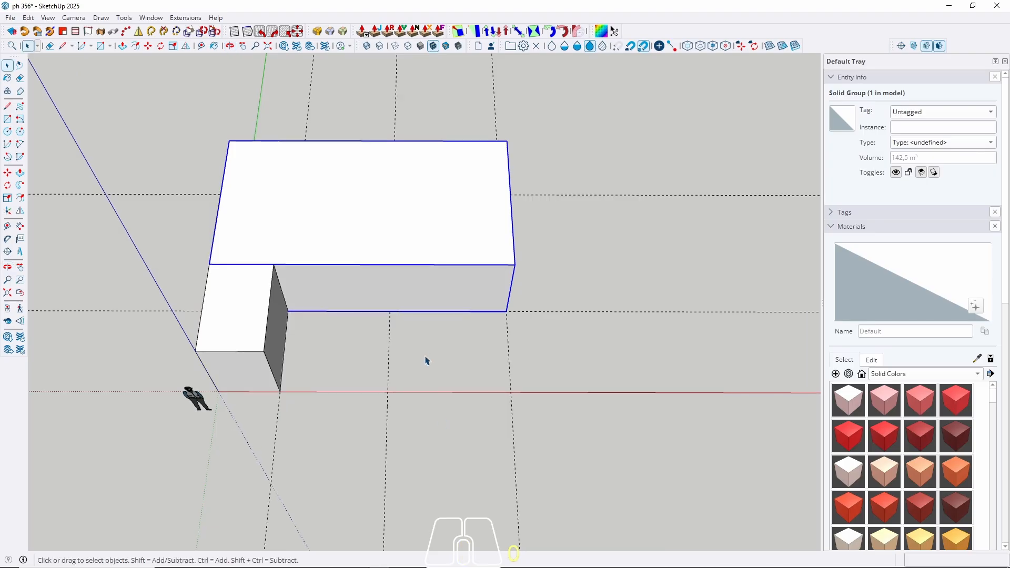
{"action": "key", "text": "r"}
{"action": "scroll", "coordinate": [392, 310], "scroll_direction": "up", "scroll_amount": 2}
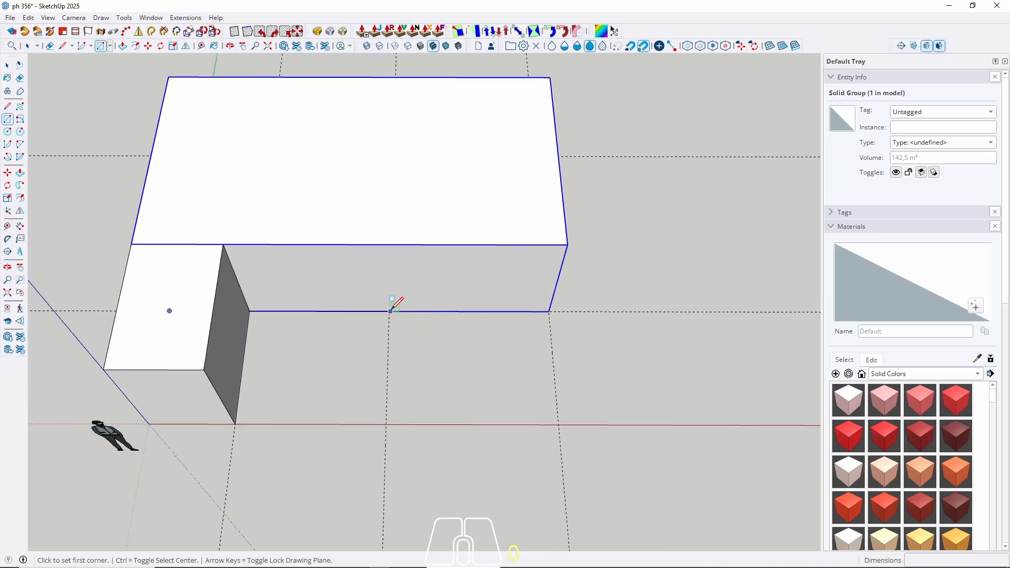
{"action": "left_click", "coordinate": [389, 311]}
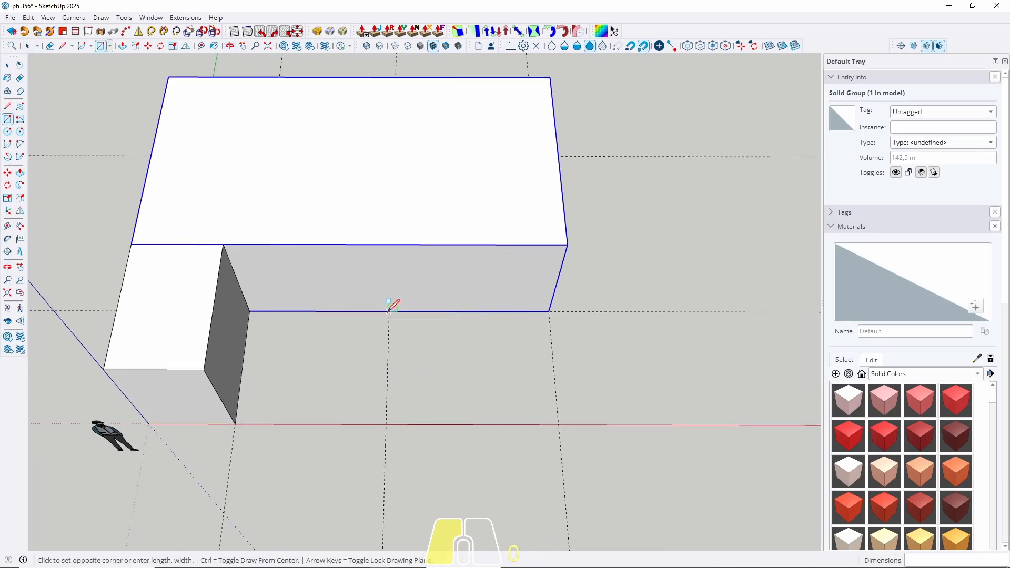
{"action": "left_click", "coordinate": [558, 424]}
{"action": "key", "text": "space"}
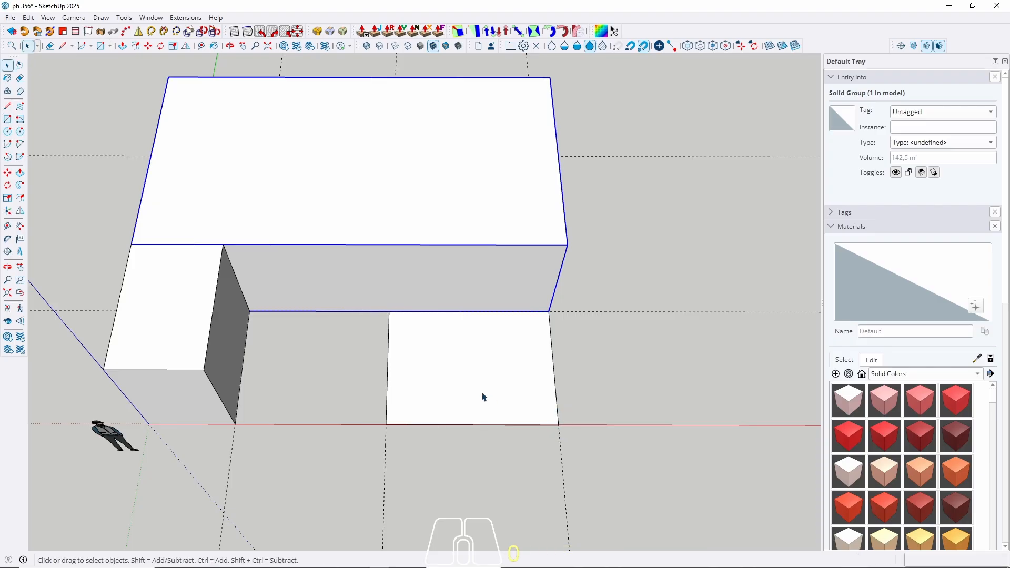
Step: Extrude the new rectangle 300 cm to the first block's top and align its front face with that block's front
{"action": "key", "text": "p"}
{"action": "left_click", "coordinate": [440, 388]}
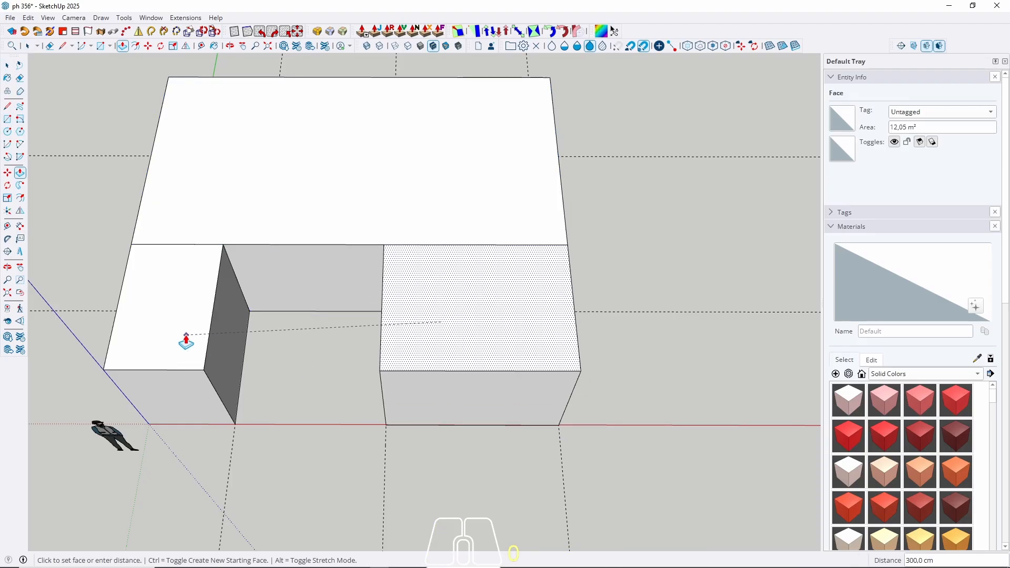
{"action": "left_click", "coordinate": [185, 338]}
{"action": "left_click", "coordinate": [411, 418]}
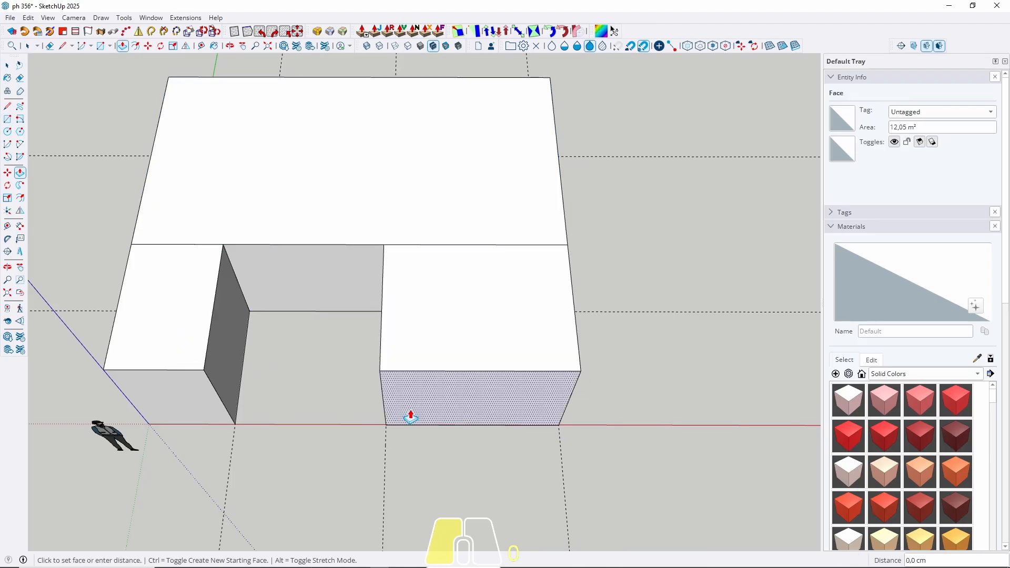
{"action": "left_click", "coordinate": [202, 375]}
{"action": "key", "text": "space"}
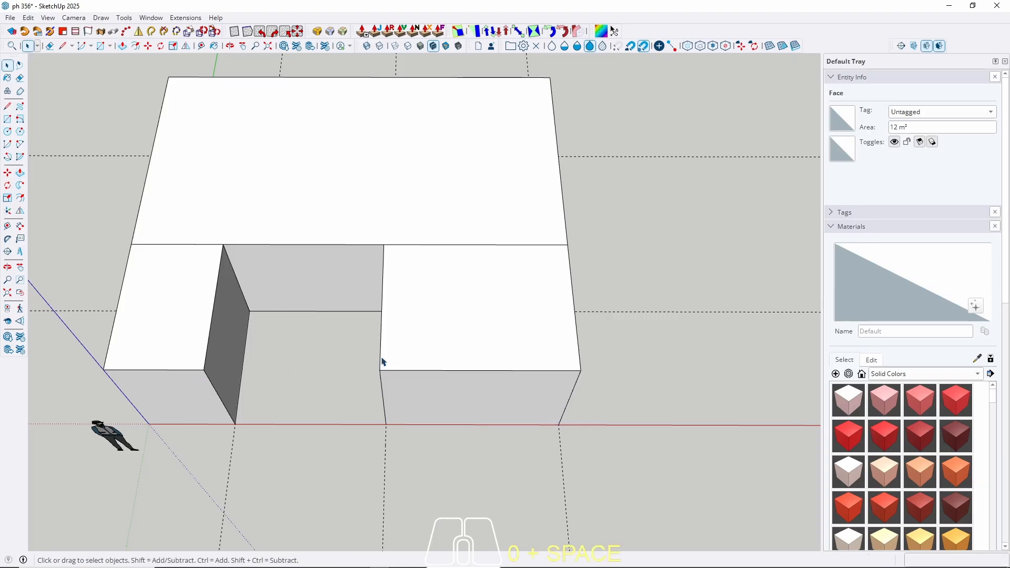
Step: Select the entire new front block and make it a group
{"action": "left_click", "coordinate": [445, 353]}
{"action": "right_click", "coordinate": [445, 353]}
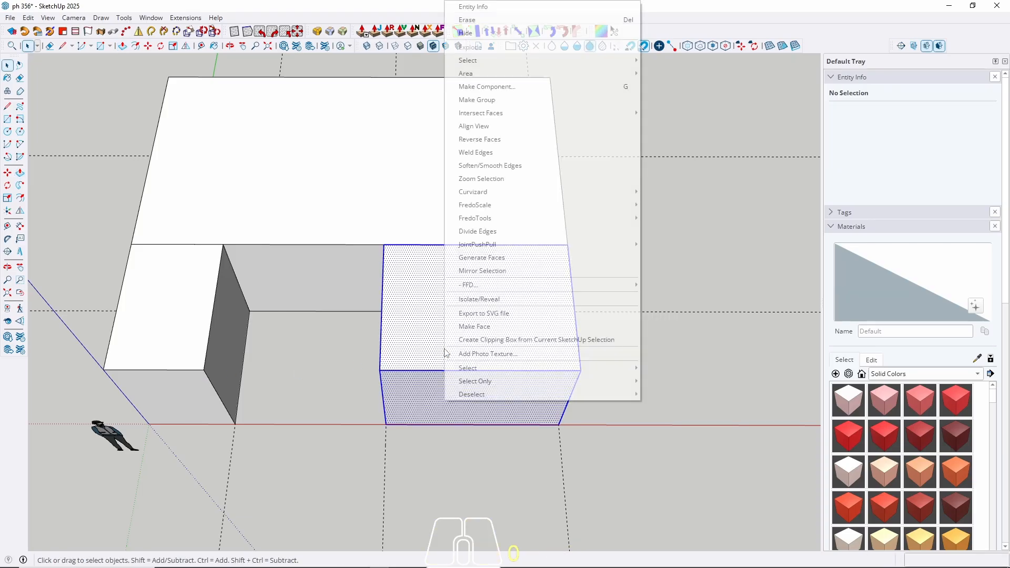
{"action": "left_click", "coordinate": [486, 98]}
Step: Open the long block's group and pull its end face 200 cm outward past the newest front block
{"action": "middle_click_drag", "start_coordinate": [415, 264], "coordinate": [284, 300]}
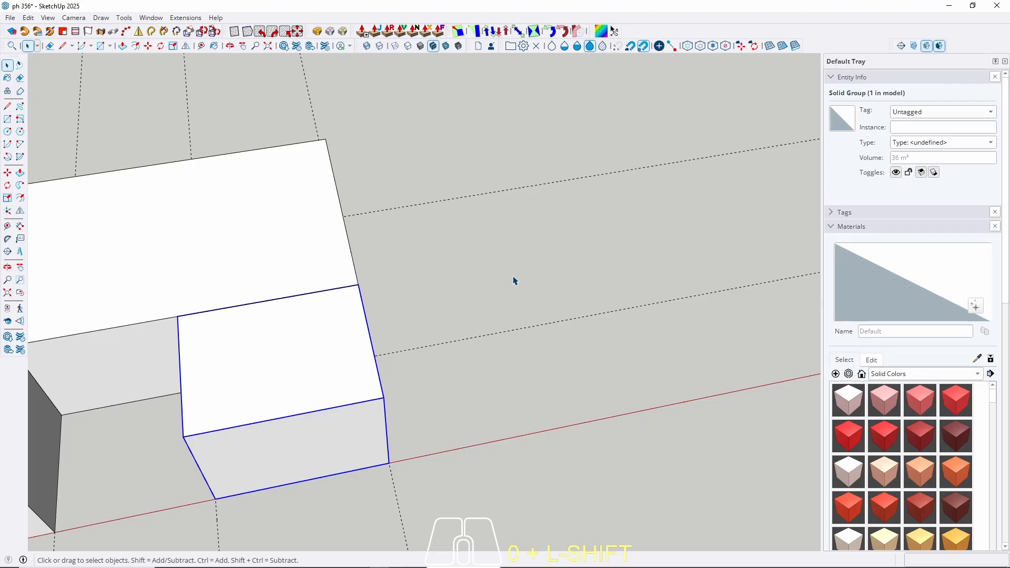
{"action": "middle_click_drag", "start_coordinate": [514, 280], "coordinate": [354, 284]}
{"action": "triple_click", "coordinate": [374, 259]}
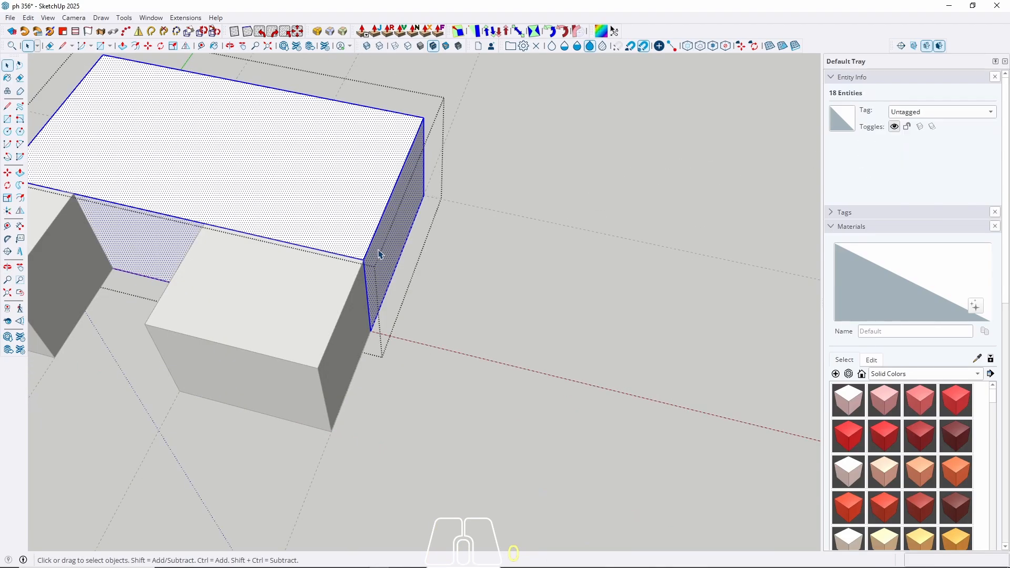
{"action": "key", "text": "p"}
{"action": "left_click", "coordinate": [379, 255]}
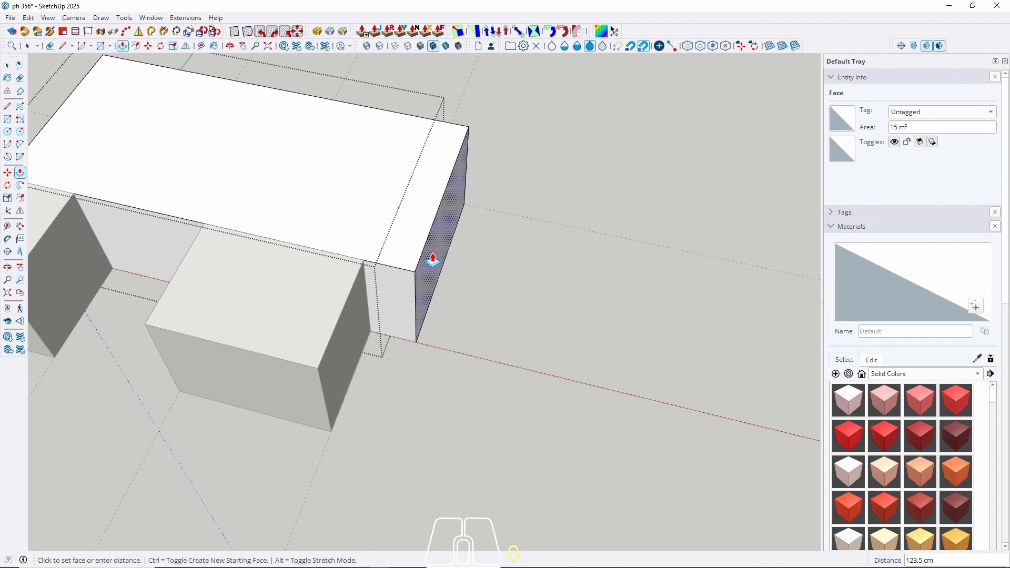
{"action": "key", "text": "Return"}
{"action": "key", "text": "space"}
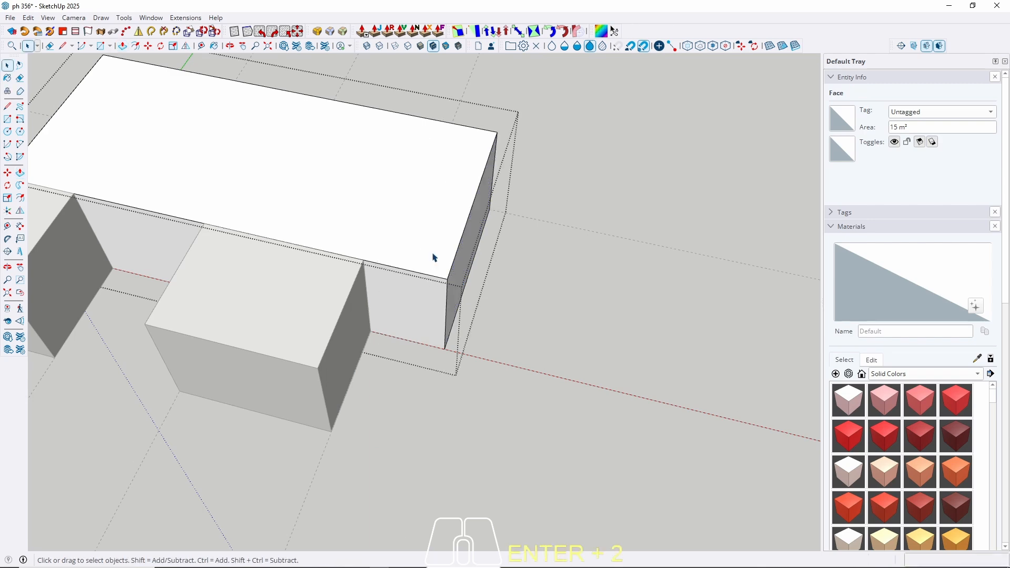
Step: Draw a roof rectangle over the blocks, from the long block's rear corner to the outer front corner of the newest block
{"action": "middle_click_drag", "start_coordinate": [436, 255], "coordinate": [473, 293]}
{"action": "scroll", "coordinate": [474, 295], "scroll_direction": "up", "scroll_amount": 2}
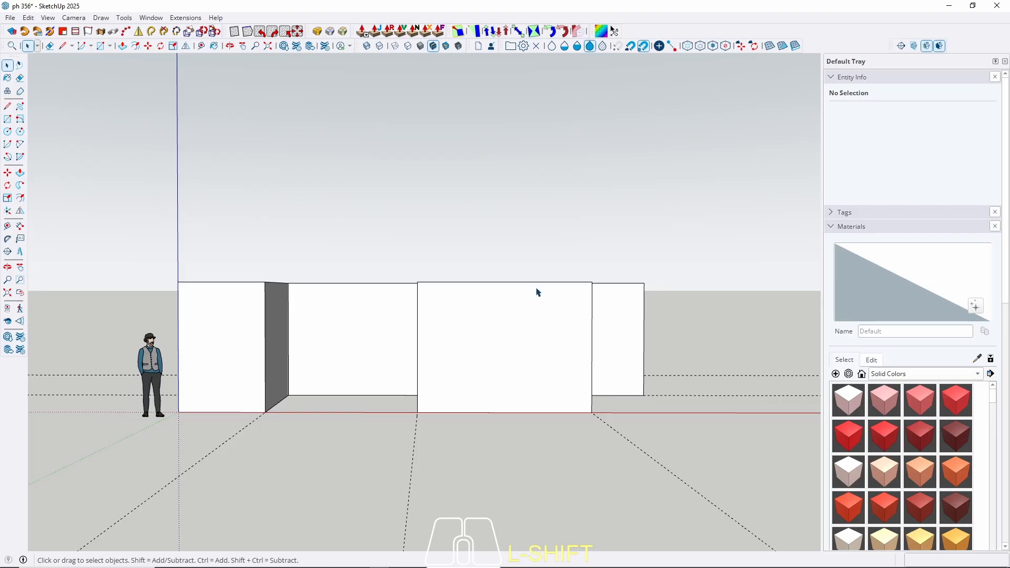
{"action": "middle_click_drag", "start_coordinate": [536, 284], "coordinate": [463, 383]}
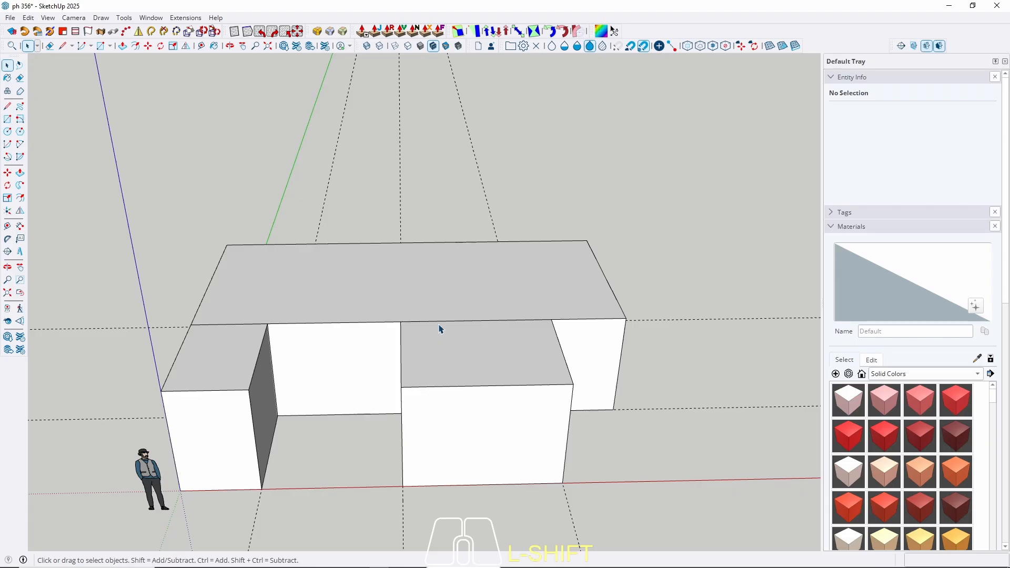
{"action": "middle_click_drag", "start_coordinate": [441, 329], "coordinate": [412, 334]}
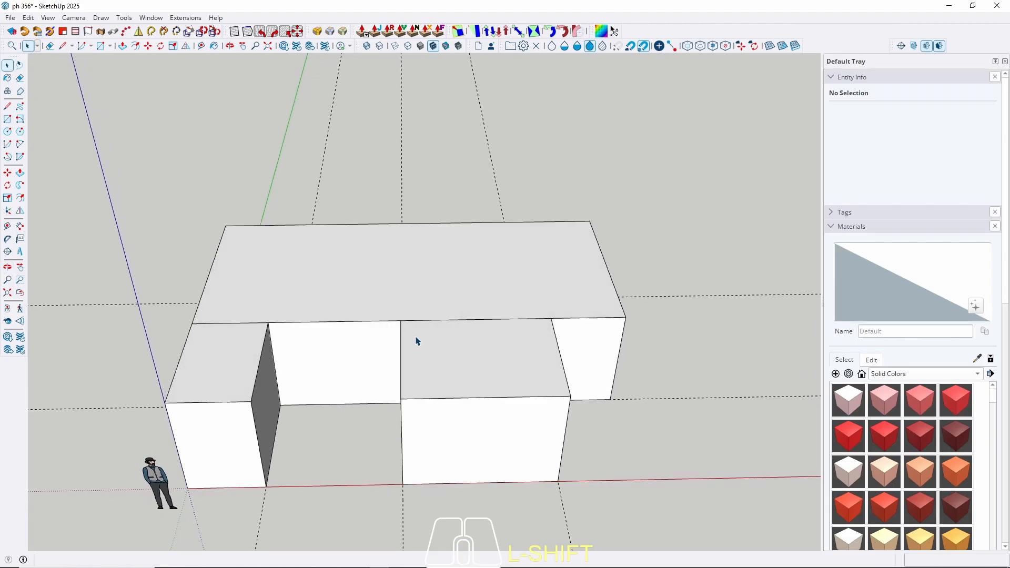
{"action": "key", "text": "r"}
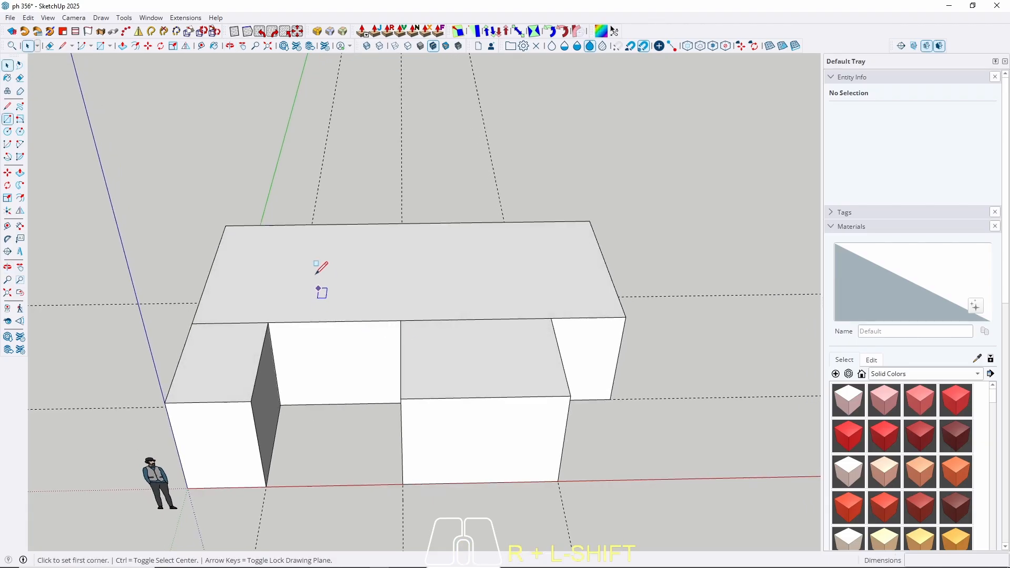
{"action": "left_click", "coordinate": [225, 225]}
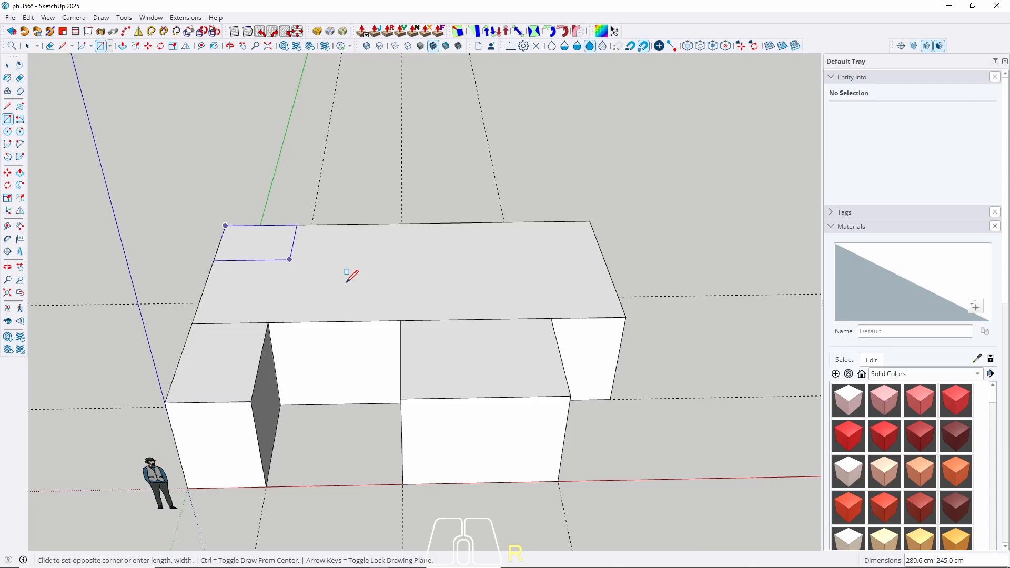
{"action": "left_click", "coordinate": [572, 396]}
{"action": "key", "text": "space"}
Step: Extrude the roof rectangle 30 cm upward to form a slab
{"action": "middle_click_drag", "start_coordinate": [299, 378], "coordinate": [309, 340]}
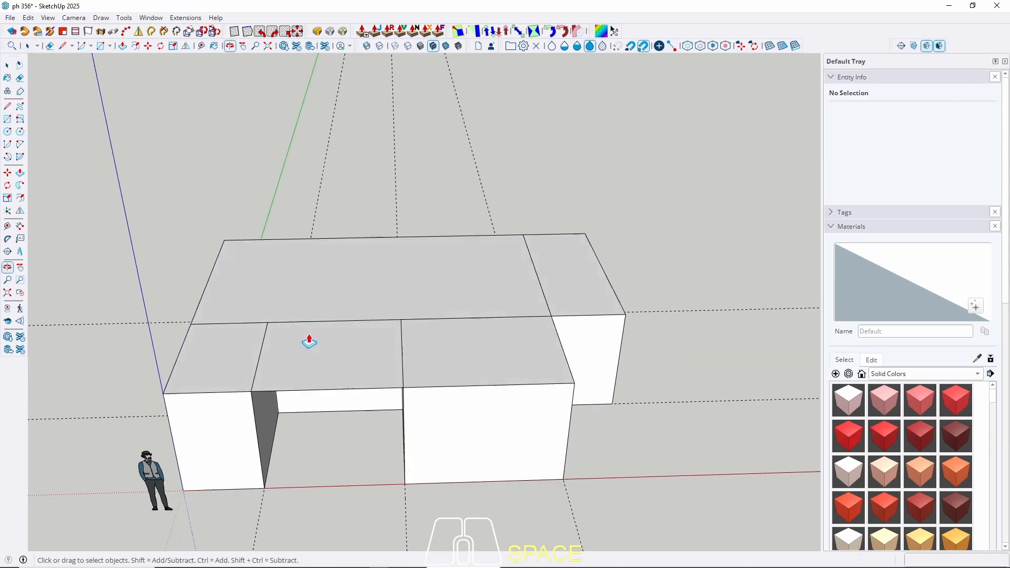
{"action": "key", "text": "p"}
{"action": "scroll", "coordinate": [293, 384], "scroll_direction": "up", "scroll_amount": 2}
{"action": "middle_click_drag", "start_coordinate": [293, 388], "coordinate": [295, 268]}
{"action": "scroll", "coordinate": [299, 322], "scroll_direction": "up", "scroll_amount": 1}
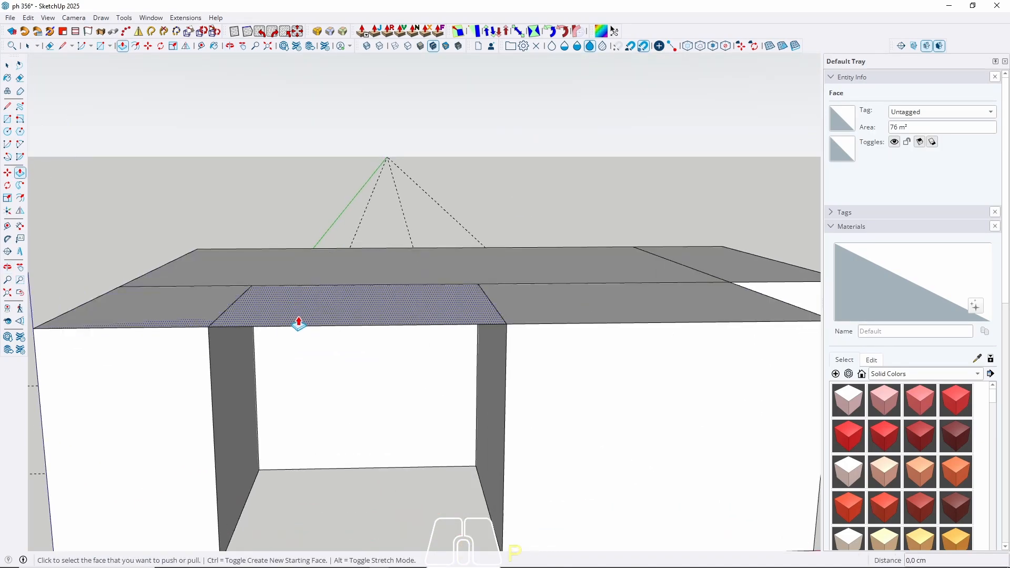
{"action": "left_click", "coordinate": [298, 323]}
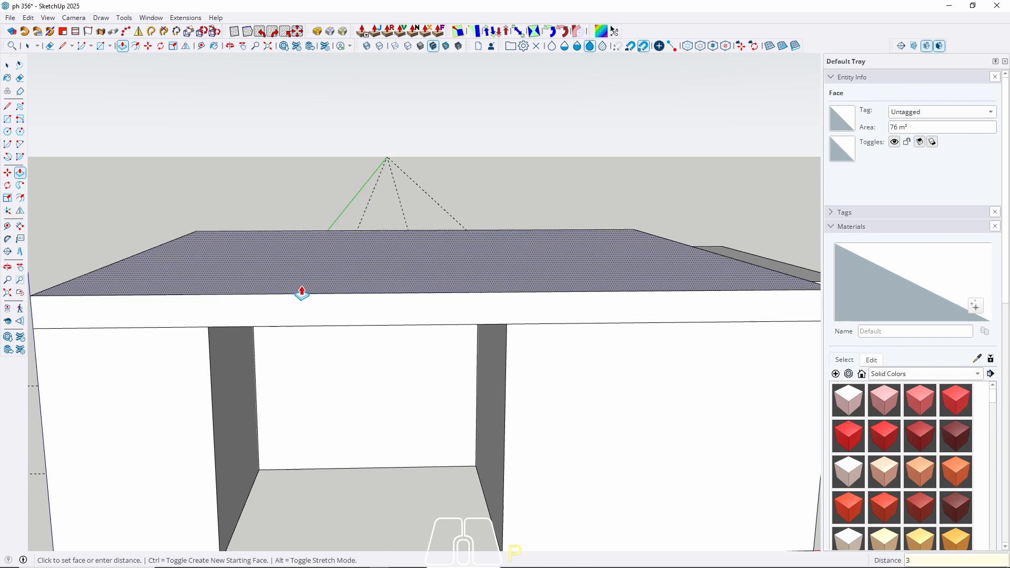
{"action": "left_click", "coordinate": [302, 292]}
{"action": "key", "text": "space"}
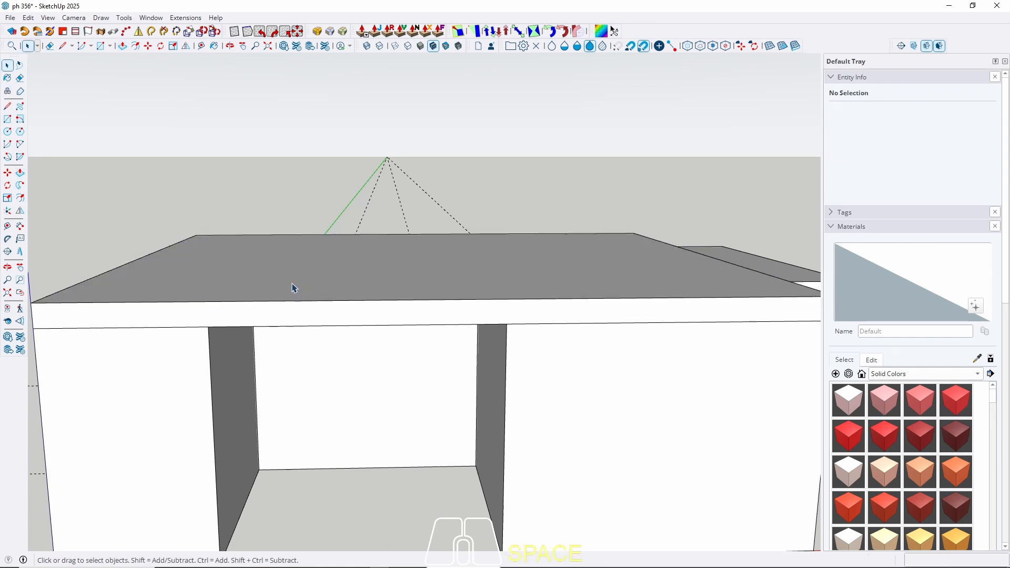
Step: Pull the roof slab's side face 200 cm outward, flush with the extended end of the long block
{"action": "scroll", "coordinate": [179, 288], "scroll_direction": "down", "scroll_amount": 5}
{"action": "middle_click_drag", "start_coordinate": [633, 310], "coordinate": [379, 354]}
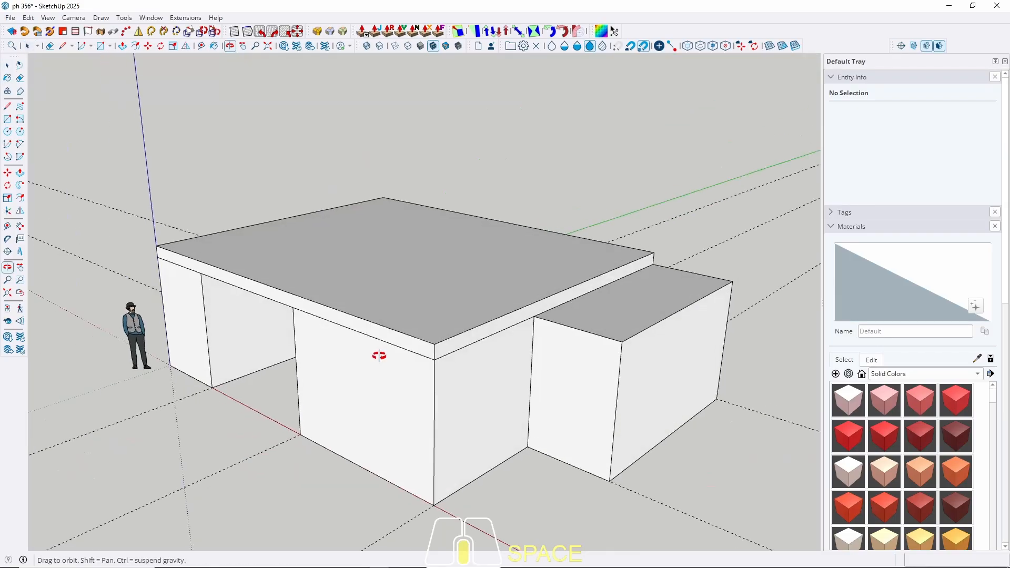
{"action": "key", "text": "p"}
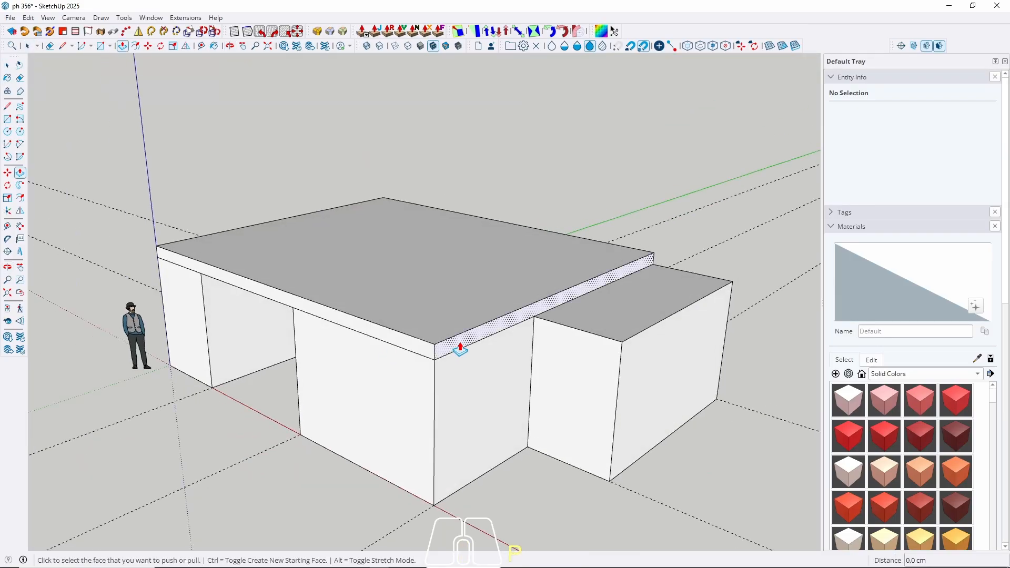
{"action": "left_click", "coordinate": [461, 348]}
{"action": "middle_click_drag", "start_coordinate": [579, 383], "coordinate": [577, 273]}
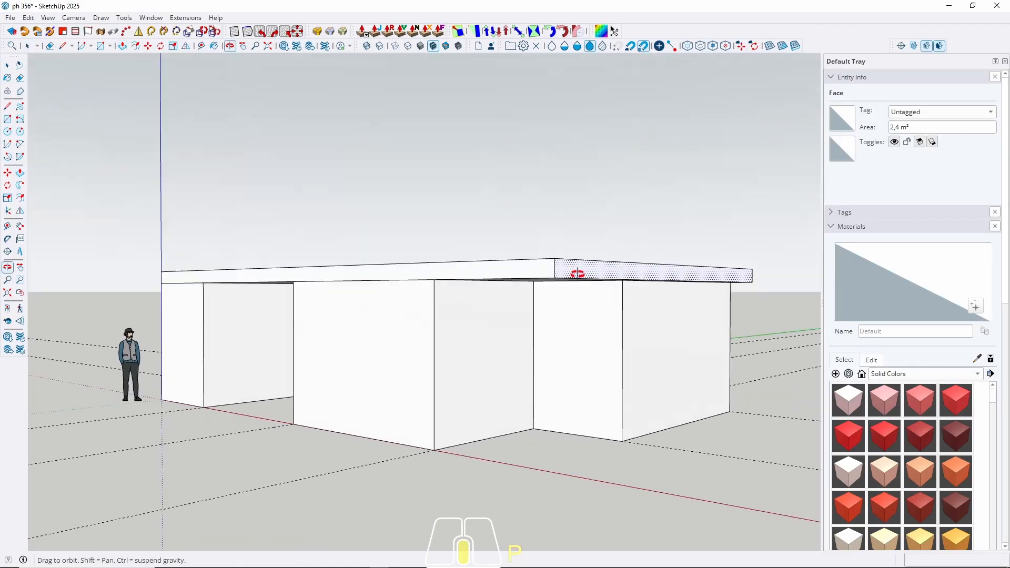
{"action": "left_click", "coordinate": [624, 340]}
Step: Extend the same side of the roof slab another 200 cm beyond the long block as an overhang
{"action": "middle_click_drag", "start_coordinate": [349, 325], "coordinate": [340, 304]}
{"action": "middle_click_drag", "start_coordinate": [493, 300], "coordinate": [450, 337]}
{"action": "scroll", "coordinate": [468, 300], "scroll_direction": "up", "scroll_amount": 2}
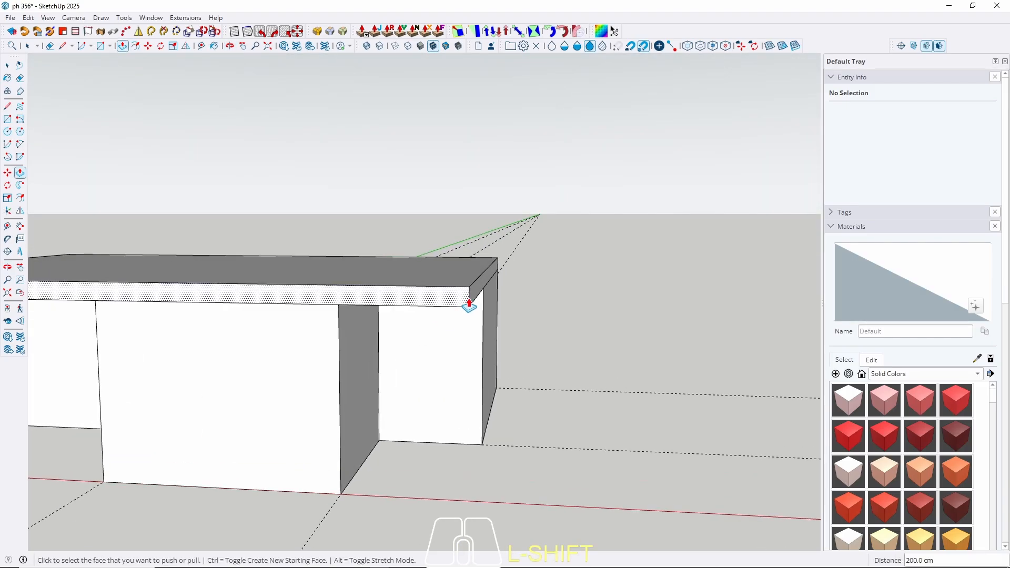
{"action": "left_click", "coordinate": [479, 291]}
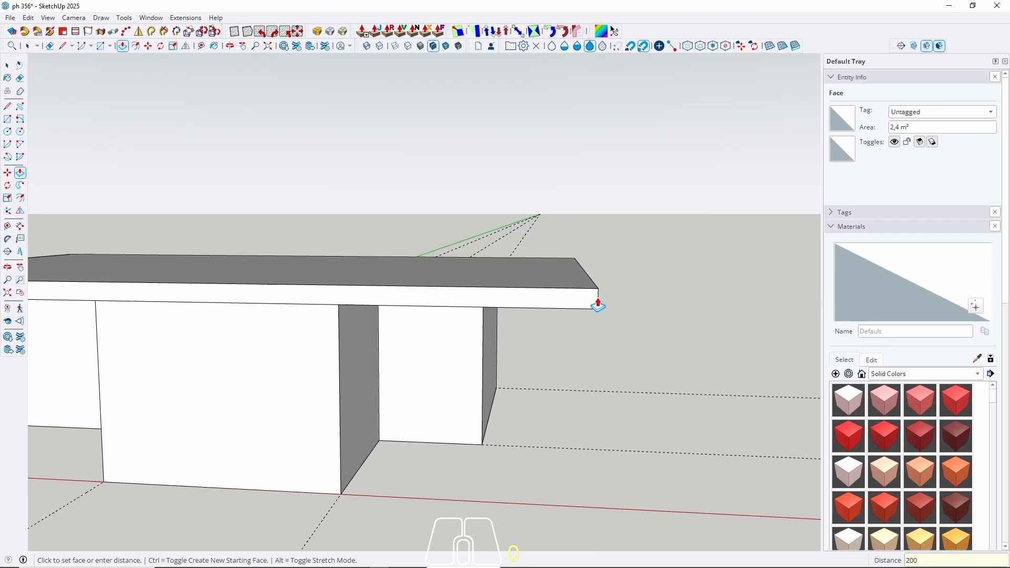
{"action": "key", "text": "Return"}
{"action": "key", "text": "space"}
{"action": "middle_click_drag", "start_coordinate": [598, 300], "coordinate": [405, 274]}
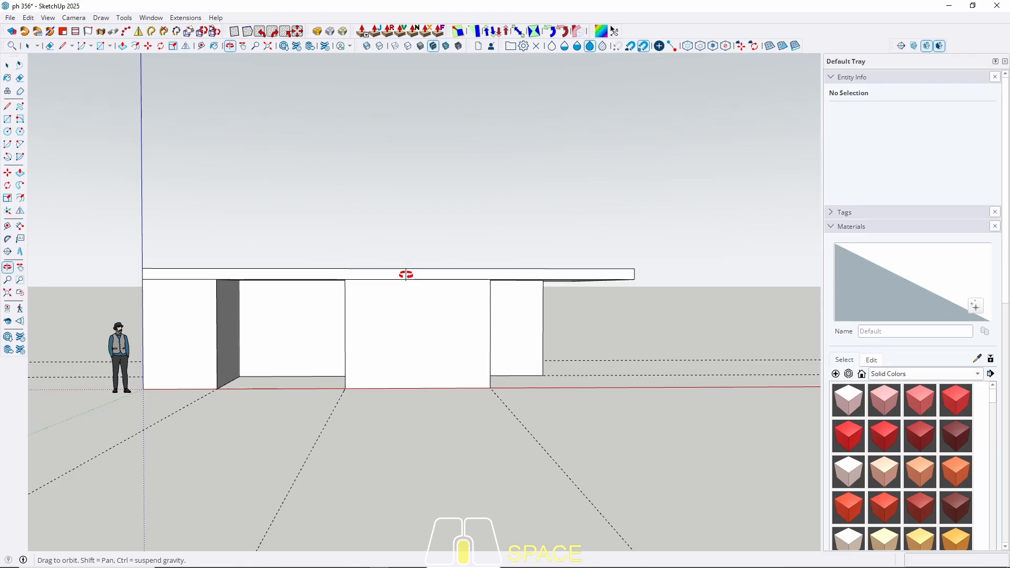
Step: Pull the roof slab's long front face outward 200 cm to form an overhang over the front blocks
{"action": "middle_click_drag", "start_coordinate": [406, 274], "coordinate": [279, 349]}
{"action": "scroll", "coordinate": [225, 295], "scroll_direction": "up", "scroll_amount": 3}
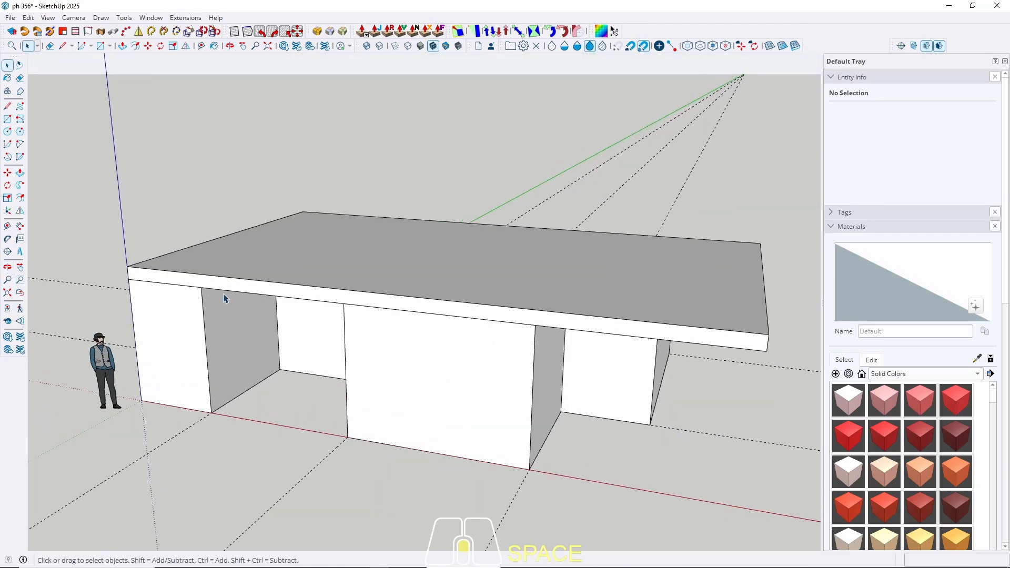
{"action": "key", "text": "p"}
{"action": "left_click", "coordinate": [229, 292]}
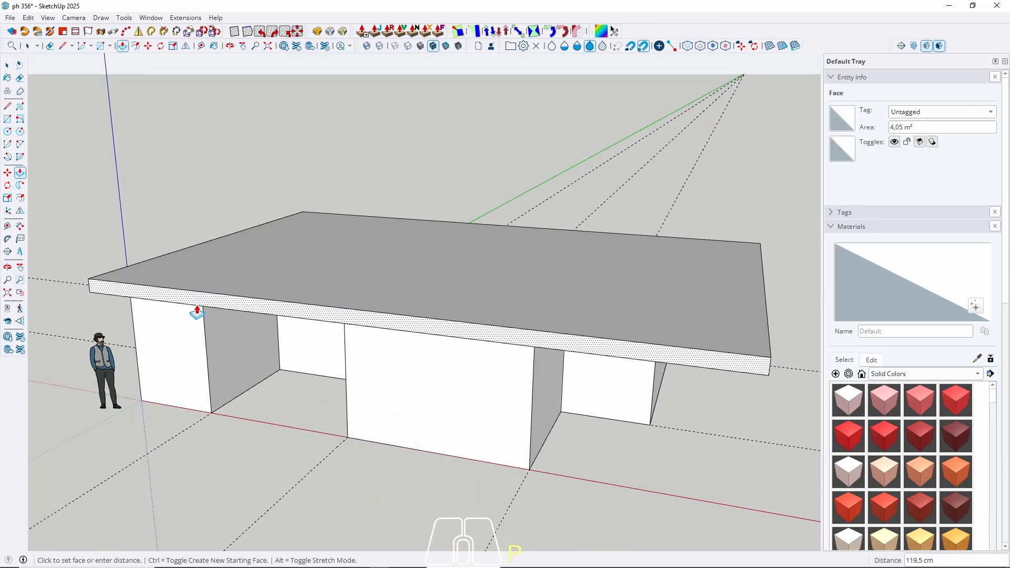
{"action": "type", "text": "200"}
{"action": "key", "text": "Return"}
{"action": "key", "text": "space"}
{"action": "scroll", "coordinate": [247, 249], "scroll_direction": "down", "scroll_amount": 3}
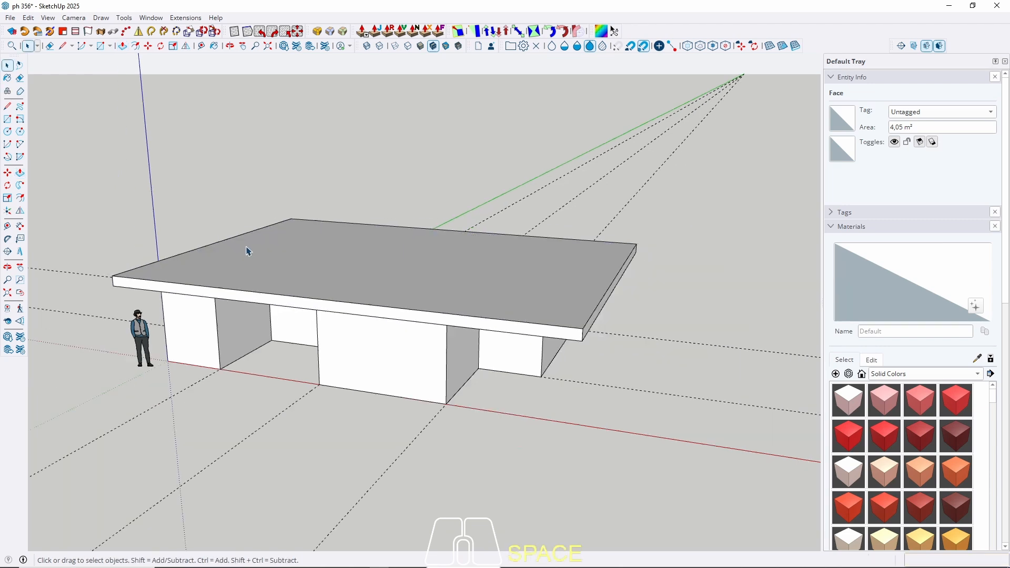
Step: Make the whole roof slab a group
{"action": "middle_click_drag", "start_coordinate": [246, 249], "coordinate": [439, 254]}
{"action": "scroll", "coordinate": [289, 311], "scroll_direction": "up", "scroll_amount": 3}
{"action": "middle_click_drag", "start_coordinate": [289, 311], "coordinate": [315, 298]}
{"action": "scroll", "coordinate": [257, 326], "scroll_direction": "down", "scroll_amount": 1}
{"action": "middle_click_drag", "start_coordinate": [255, 322], "coordinate": [276, 334]}
{"action": "triple_click", "coordinate": [263, 257]}
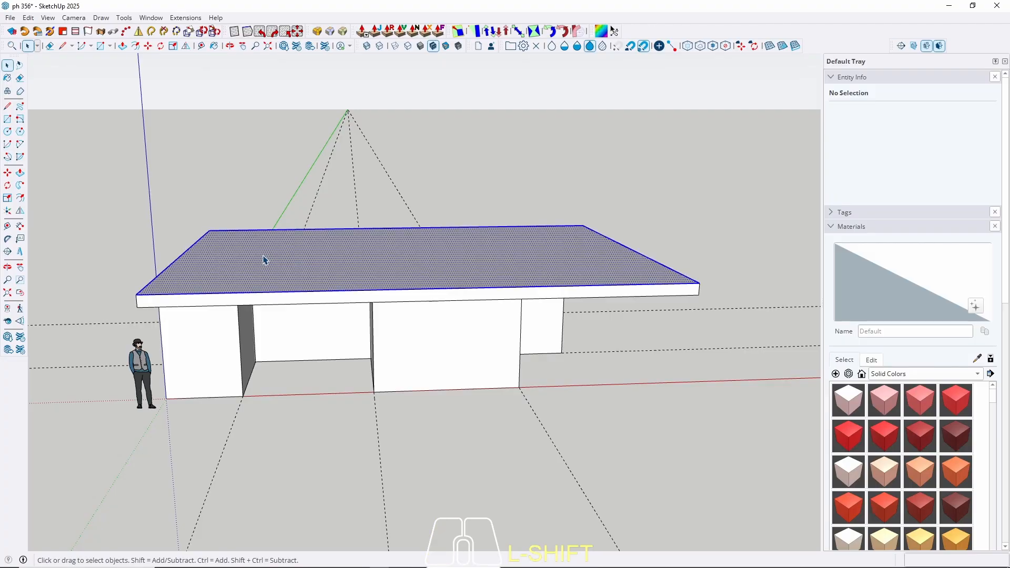
{"action": "right_click", "coordinate": [263, 257]}
{"action": "left_click", "coordinate": [318, 99]}
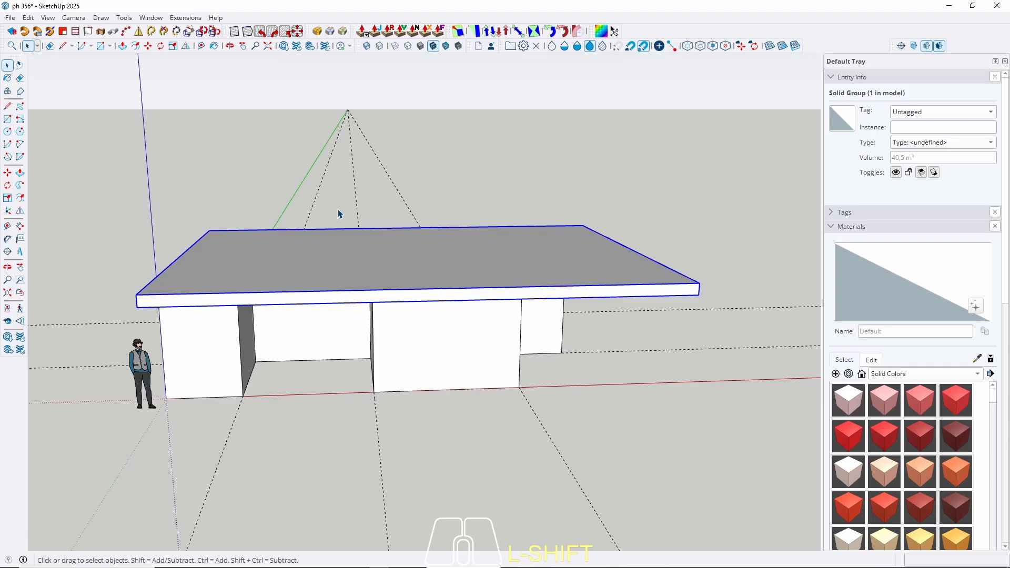
Step: Place a guide parallel to the roof slab's front edge, aligned with the front wall of the blocks below
{"action": "middle_click_drag", "start_coordinate": [425, 227], "coordinate": [381, 268]}
{"action": "key", "text": "t"}
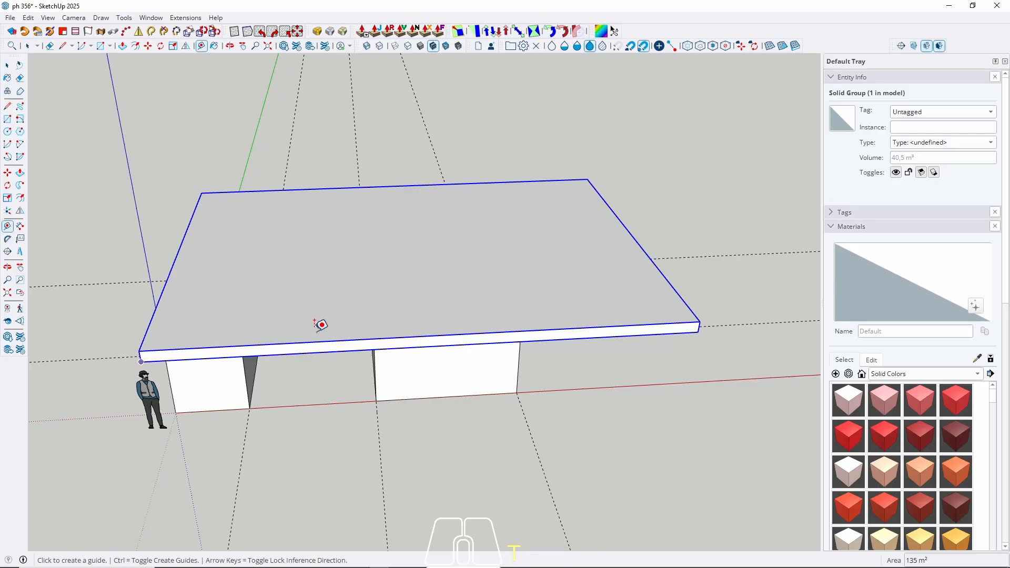
{"action": "left_click", "coordinate": [301, 341]}
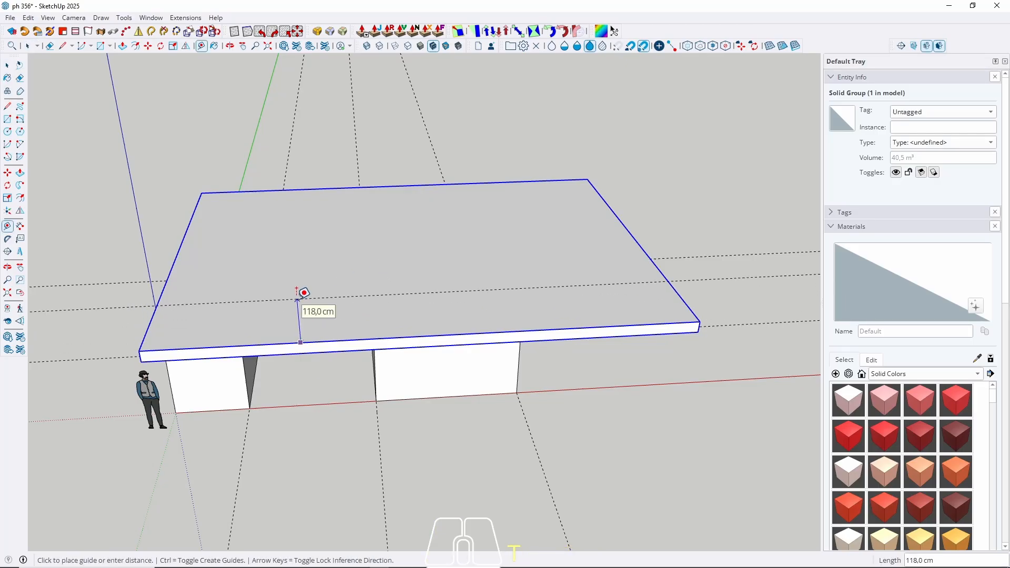
{"action": "key", "text": "Left"}
{"action": "middle_click_drag", "start_coordinate": [340, 255], "coordinate": [228, 268]}
{"action": "left_click", "coordinate": [400, 284]}
Step: Offset a second parallel guide from the first one toward the rear of the roof slab
{"action": "left_click", "coordinate": [300, 281]}
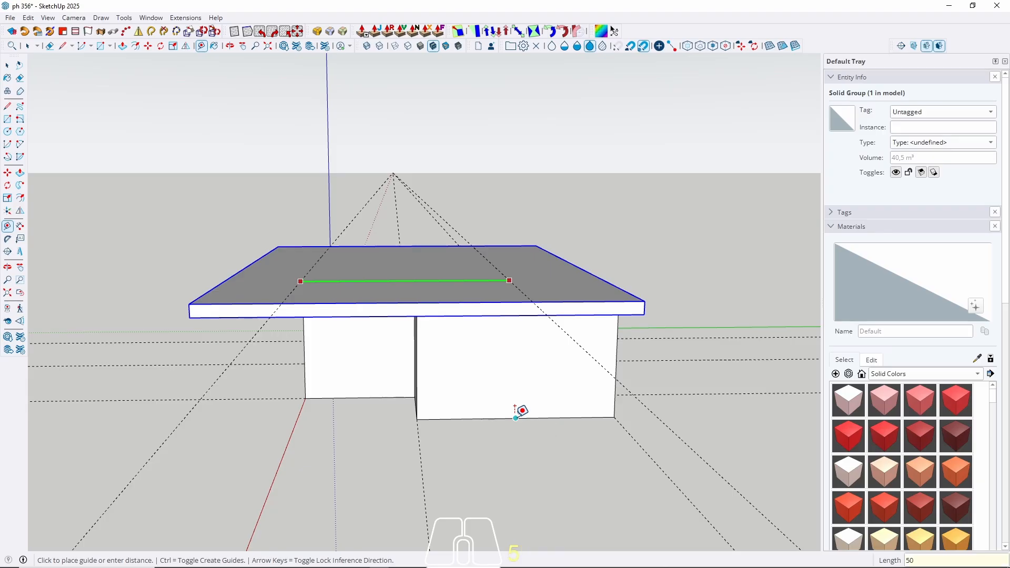
{"action": "key", "text": "Escape"}
{"action": "key", "text": "space"}
Step: Place a guide from the roof slab's short edge by the axes, aligned with the inner side of the end block below
{"action": "middle_click_drag", "start_coordinate": [521, 410], "coordinate": [327, 302]}
{"action": "scroll", "coordinate": [290, 288], "scroll_direction": "up", "scroll_amount": 2}
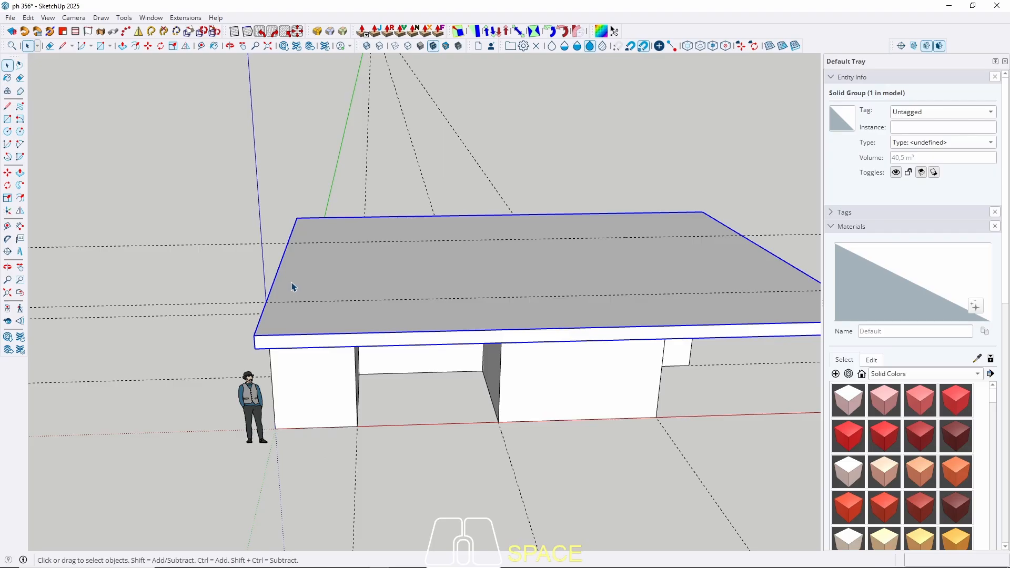
{"action": "key", "text": "t"}
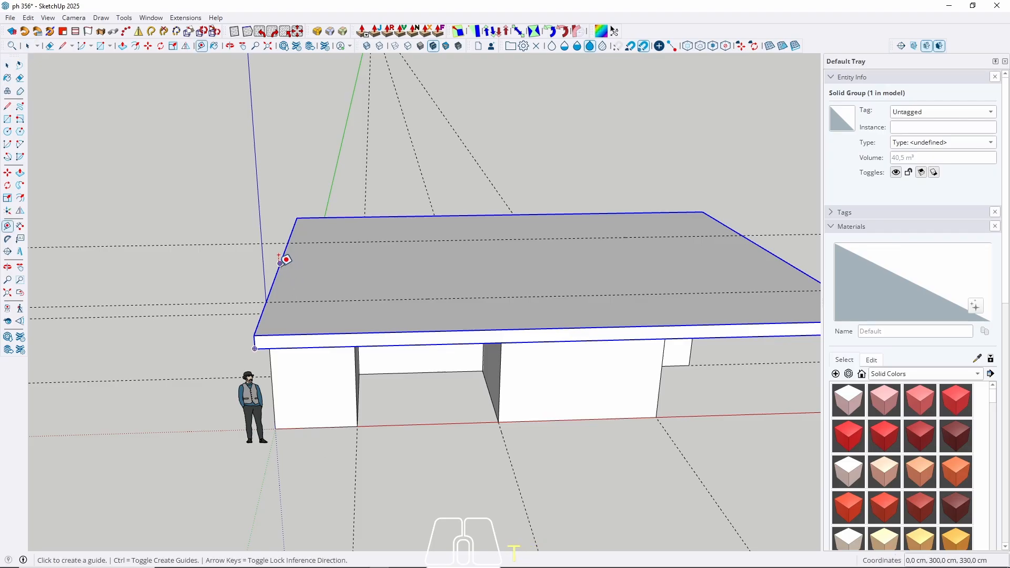
{"action": "left_click", "coordinate": [280, 263]}
{"action": "key", "text": "Right"}
{"action": "middle_click_drag", "start_coordinate": [379, 372], "coordinate": [334, 282]}
{"action": "left_click", "coordinate": [346, 295]}
{"action": "key", "text": "space"}
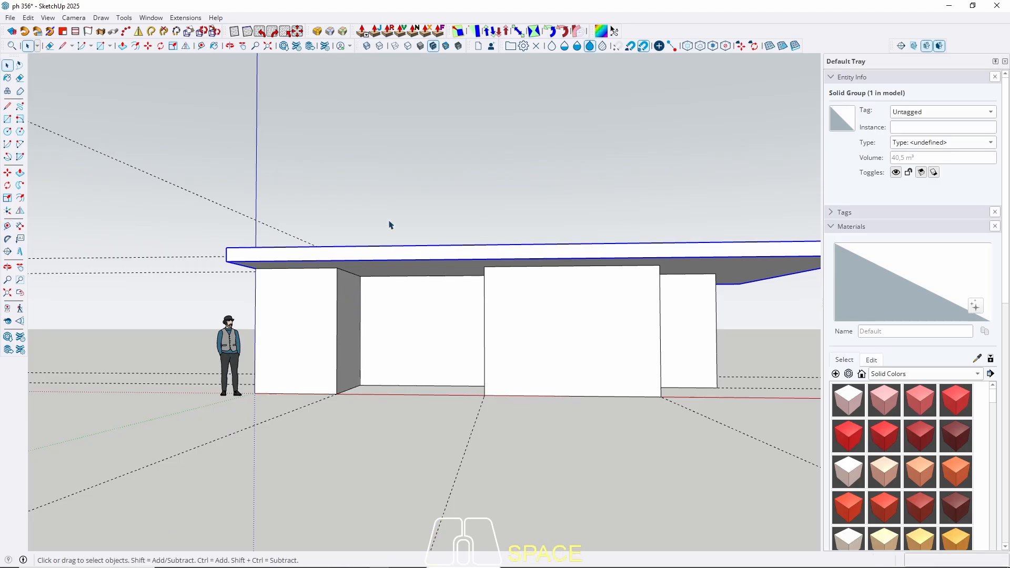
Step: Draw a rectangle on the roof slab from the front guide intersection back to the rear guide, partway along the roof
{"action": "middle_click_drag", "start_coordinate": [390, 226], "coordinate": [358, 426]}
{"action": "scroll", "coordinate": [244, 305], "scroll_direction": "down", "scroll_amount": 1}
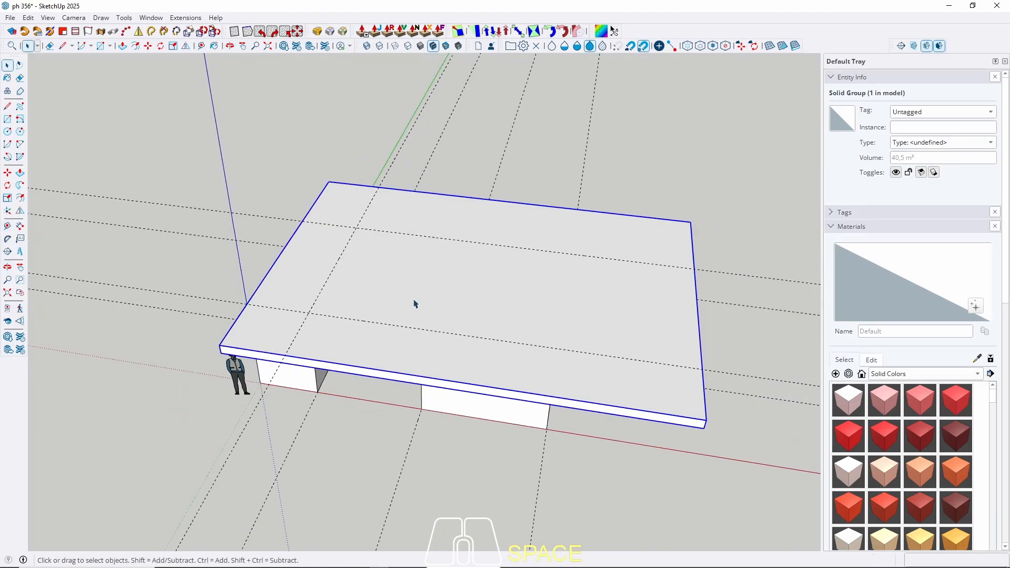
{"action": "middle_click_drag", "start_coordinate": [413, 298], "coordinate": [356, 279]}
{"action": "key", "text": "r"}
{"action": "left_click", "coordinate": [318, 310]}
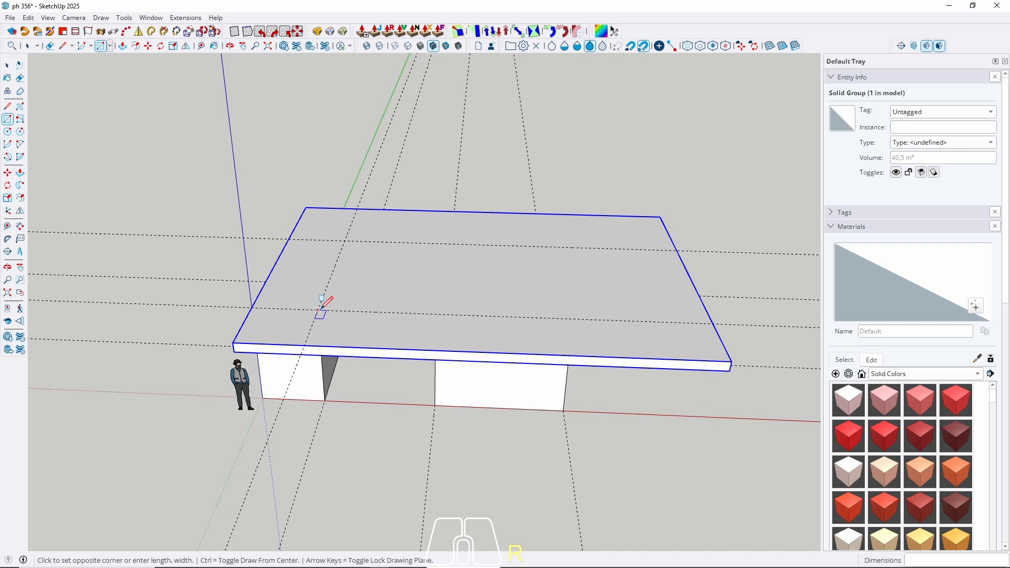
{"action": "left_click", "coordinate": [475, 245]}
{"action": "key", "text": "space"}
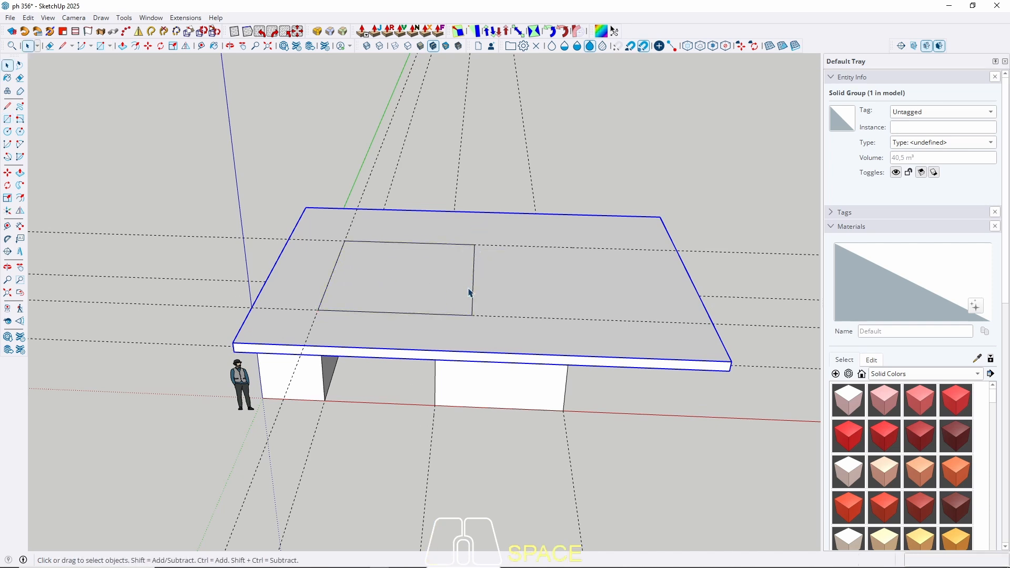
Step: Extrude the rectangle on the roof 330 cm upward to form the upper-floor block
{"action": "key", "text": "p"}
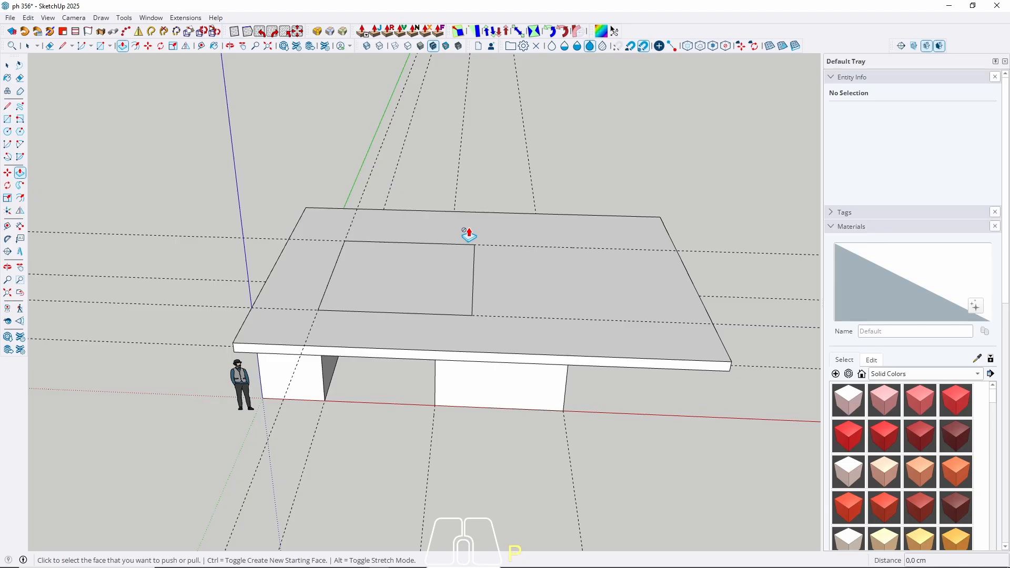
{"action": "left_click", "coordinate": [413, 263]}
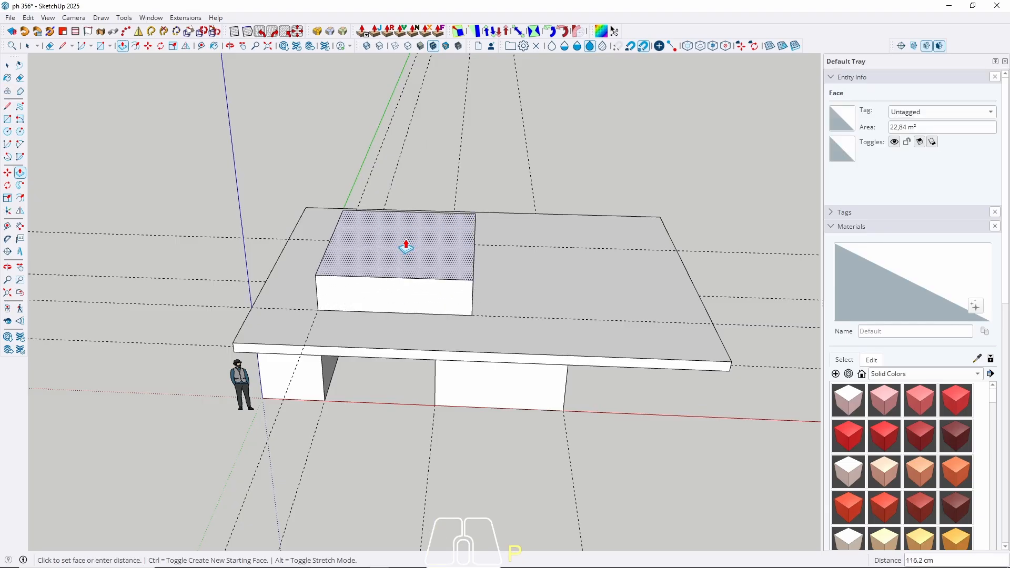
{"action": "type", "text": "330"}
{"action": "key", "text": "Return"}
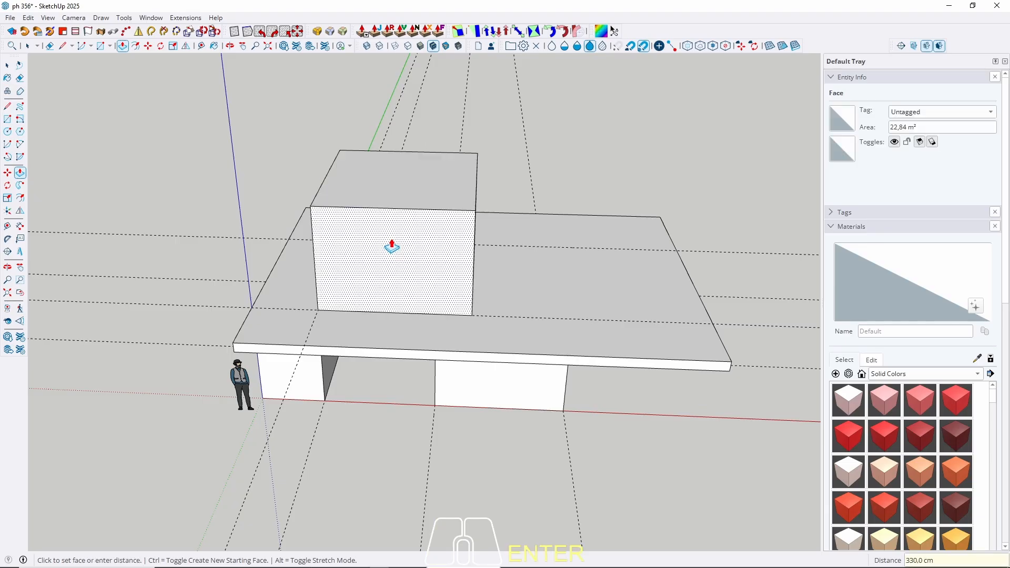
Step: Pull the upper block's side face out until flush with the outer side of the wide front block below
{"action": "middle_click_drag", "start_coordinate": [392, 244], "coordinate": [268, 251]}
{"action": "scroll", "coordinate": [252, 298], "scroll_direction": "up", "scroll_amount": 2}
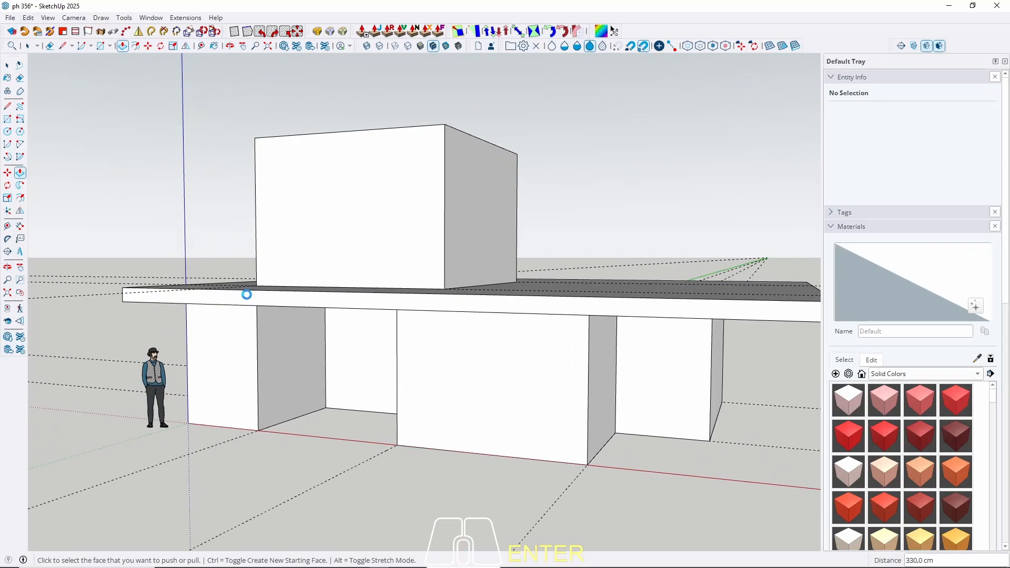
{"action": "scroll", "coordinate": [246, 294], "scroll_direction": "down", "scroll_amount": 3}
{"action": "left_click", "coordinate": [391, 234]}
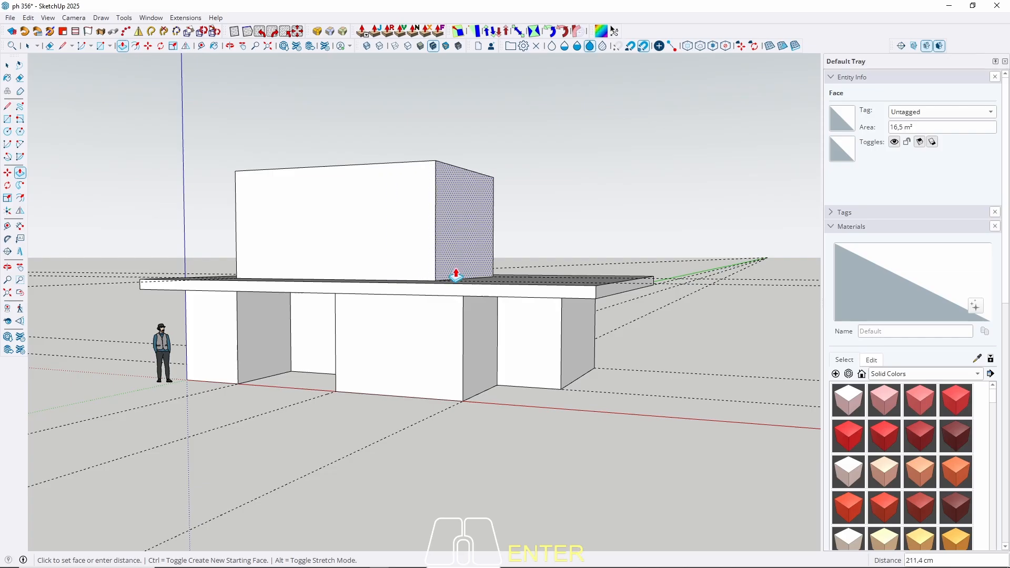
{"action": "middle_click_drag", "start_coordinate": [453, 275], "coordinate": [428, 255]}
{"action": "left_click", "coordinate": [467, 254]}
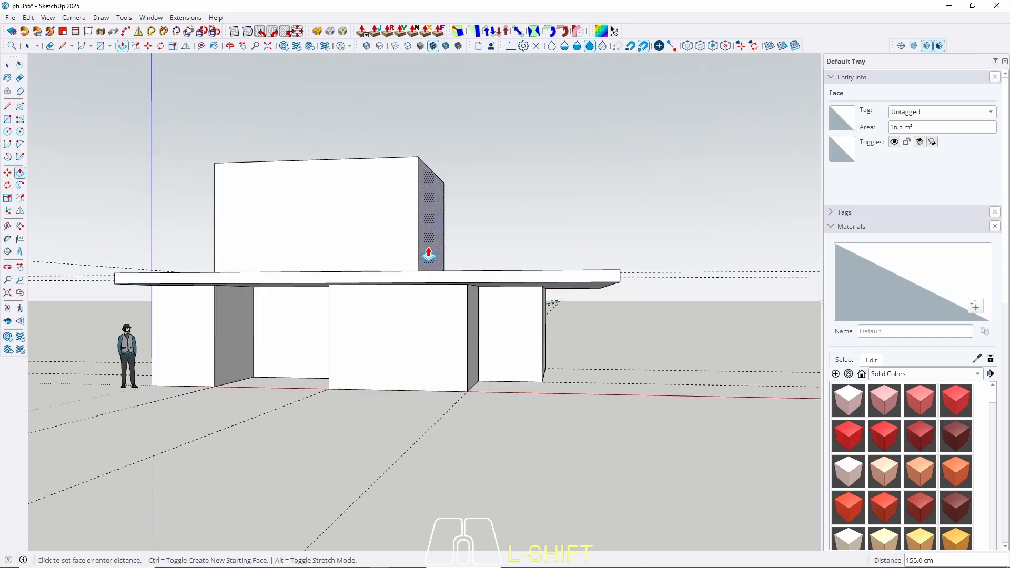
{"action": "key", "text": "space"}
Step: Select the whole upper-floor block and make it a group
{"action": "middle_click_drag", "start_coordinate": [271, 265], "coordinate": [324, 284]}
{"action": "scroll", "coordinate": [312, 279], "scroll_direction": "up", "scroll_amount": 2}
{"action": "scroll", "coordinate": [259, 285], "scroll_direction": "down", "scroll_amount": 2}
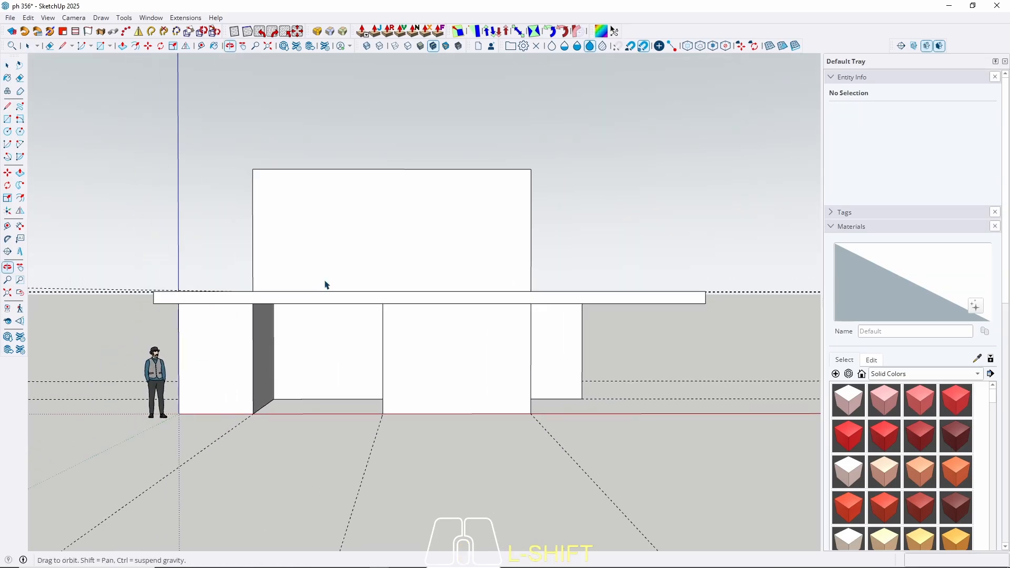
{"action": "left_click", "coordinate": [339, 235]}
{"action": "right_click", "coordinate": [328, 228]}
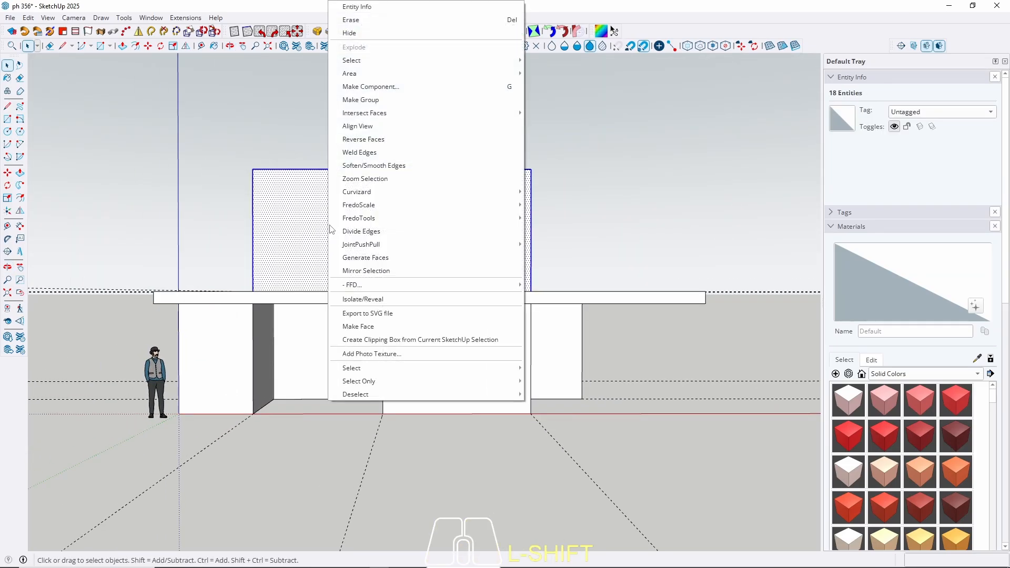
{"action": "left_click", "coordinate": [361, 100]}
{"action": "middle_click_drag", "start_coordinate": [367, 118], "coordinate": [244, 241]}
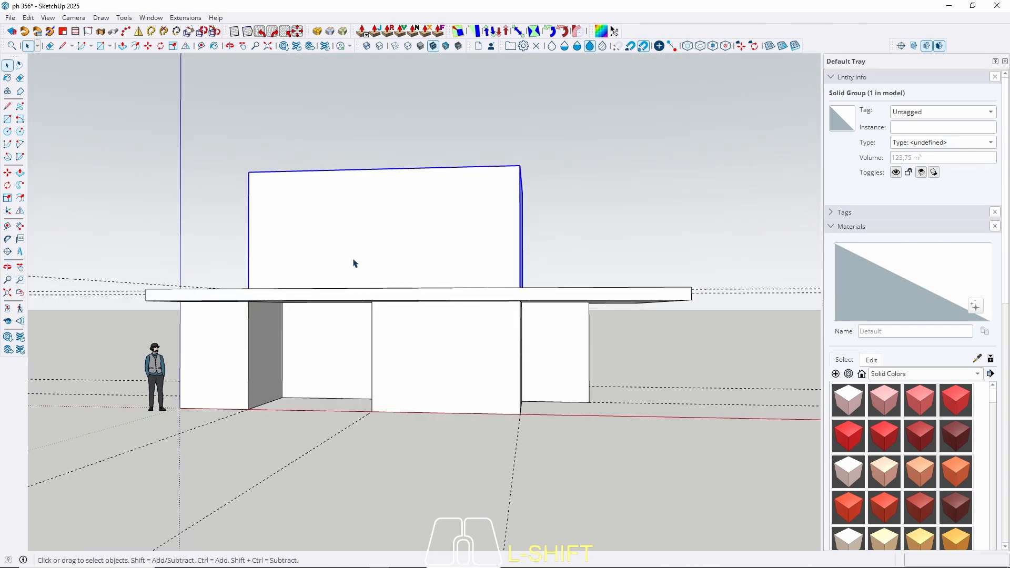
Step: Draw a ground rectangle under the house from its rear corner on the green axis to roughly below the roof's opposite front corner
{"action": "middle_click_drag", "start_coordinate": [336, 257], "coordinate": [403, 295]}
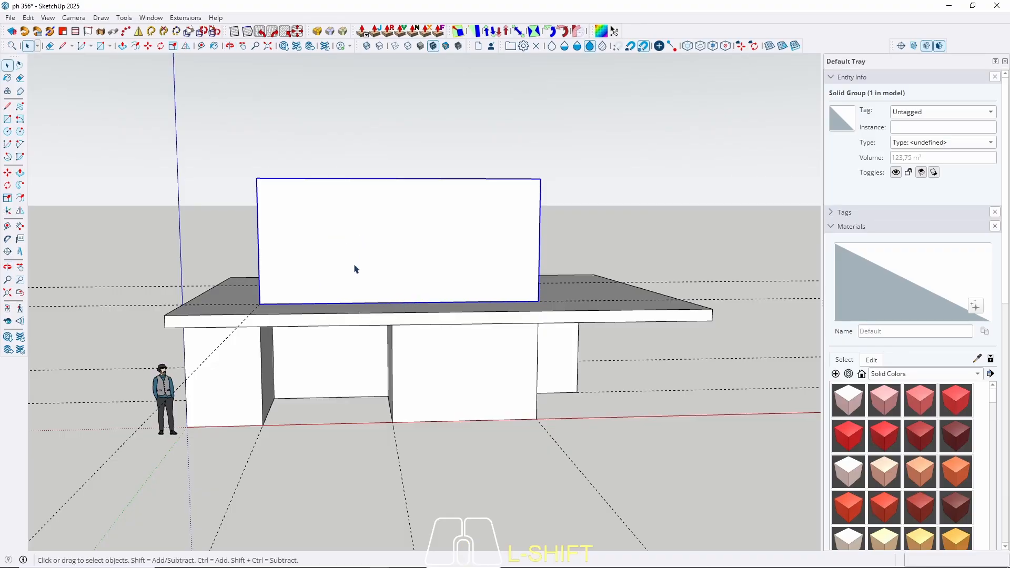
{"action": "middle_click_drag", "start_coordinate": [355, 268], "coordinate": [509, 299]}
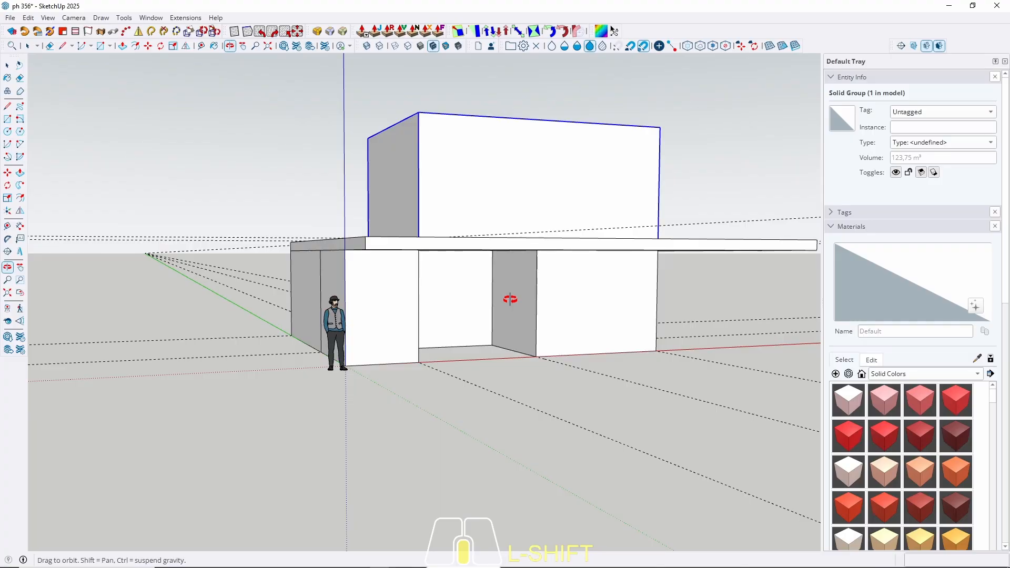
{"action": "key", "text": "r"}
{"action": "scroll", "coordinate": [292, 334], "scroll_direction": "up", "scroll_amount": 4}
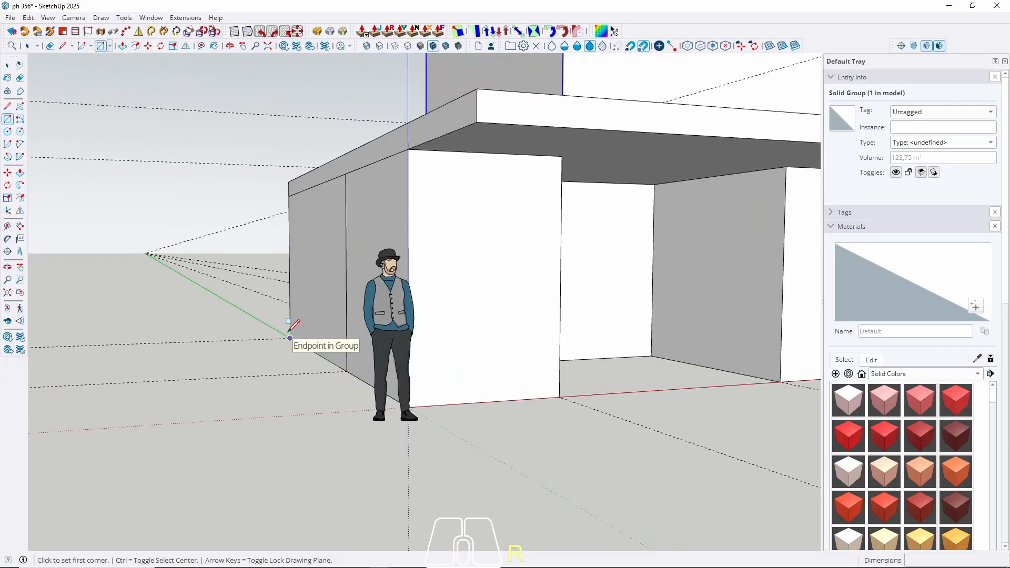
{"action": "left_click", "coordinate": [291, 335]}
{"action": "scroll", "coordinate": [84, 379], "scroll_direction": "down", "scroll_amount": 5}
{"action": "middle_click_drag", "start_coordinate": [478, 369], "coordinate": [527, 404]}
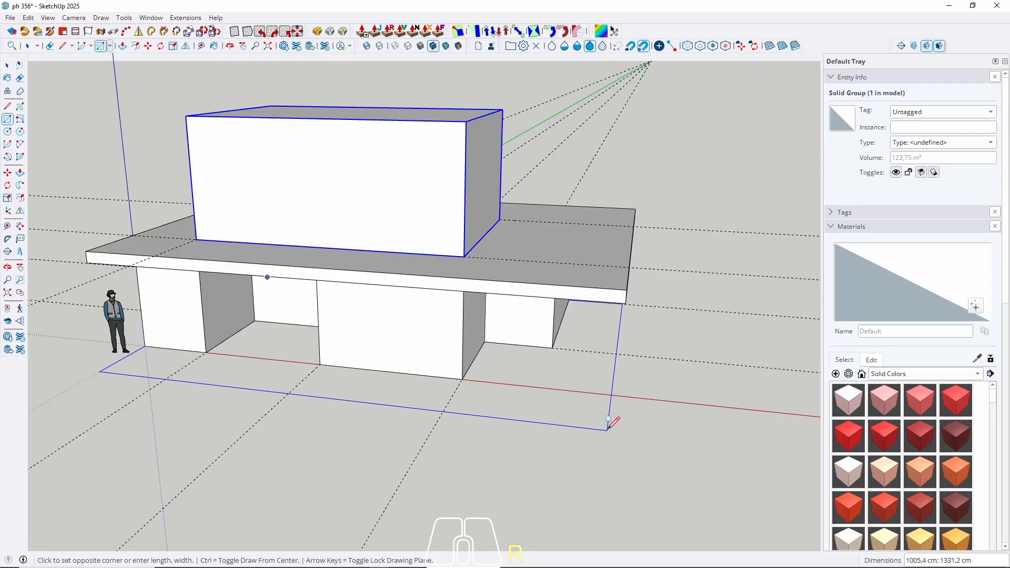
{"action": "left_click", "coordinate": [617, 430]}
{"action": "key", "text": "space"}
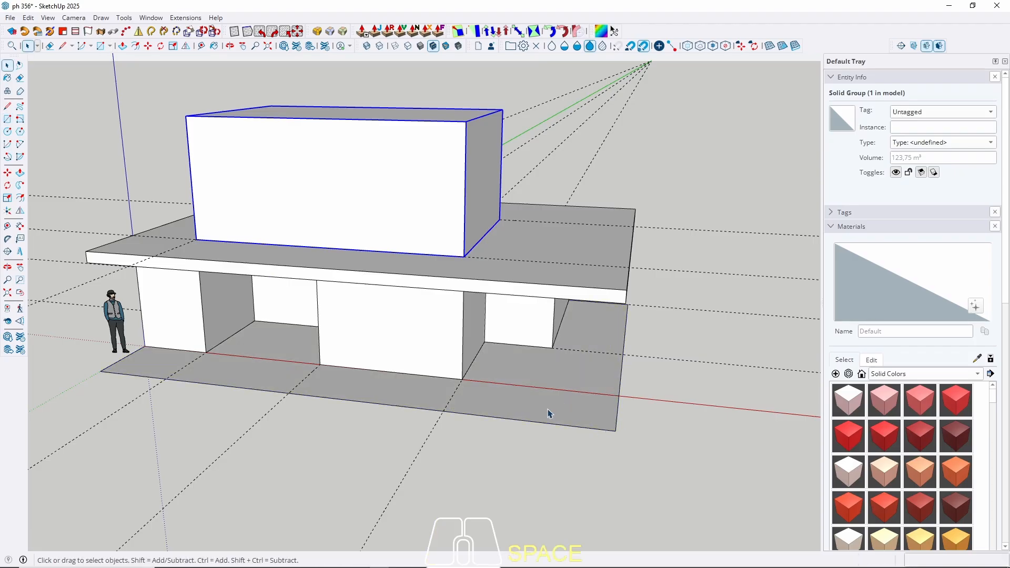
Step: Extrude the ground rectangle 15 cm downward to form a base slab
{"action": "middle_click_drag", "start_coordinate": [548, 414], "coordinate": [569, 380]}
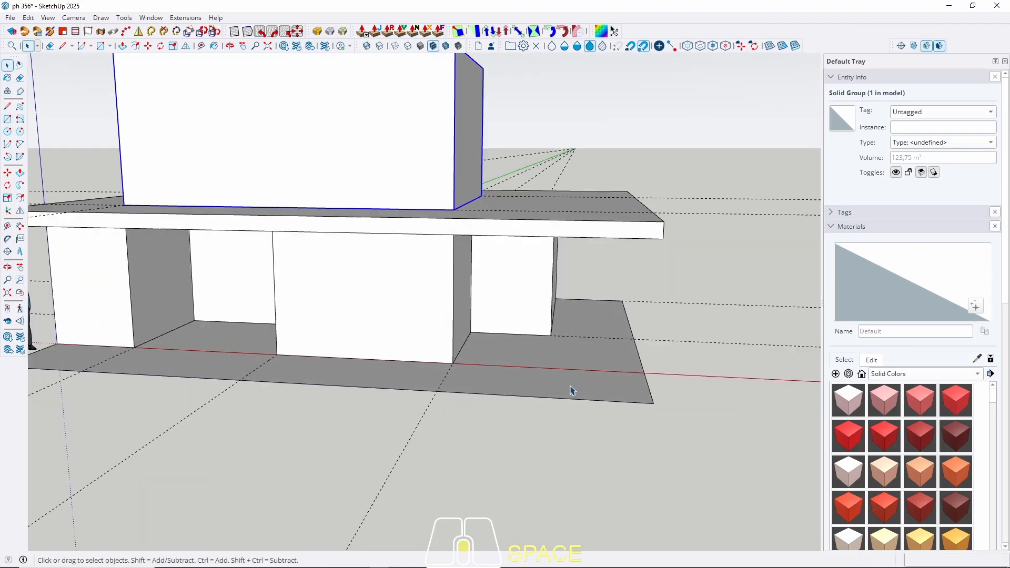
{"action": "key", "text": "p"}
{"action": "left_click", "coordinate": [541, 396]}
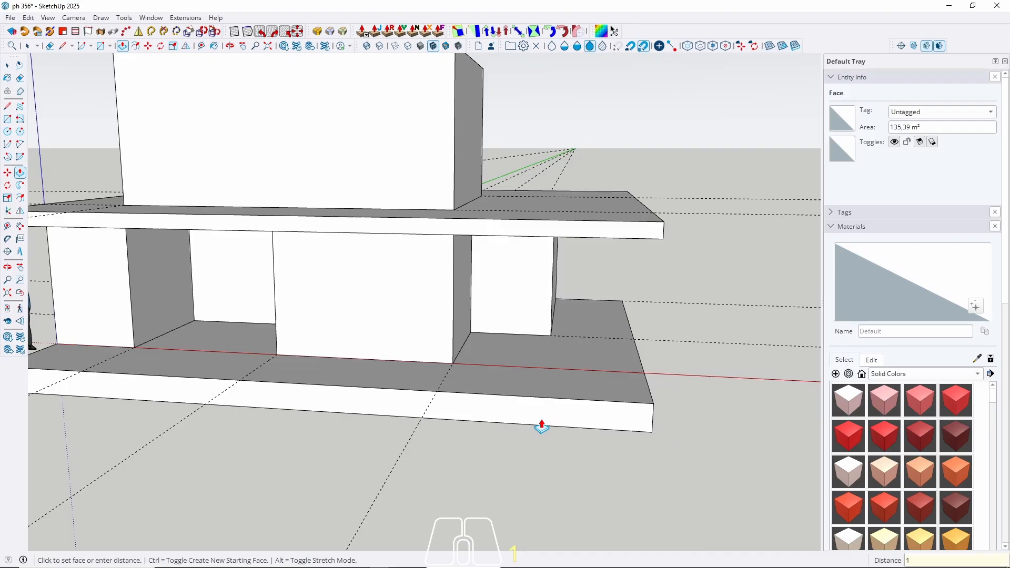
{"action": "type", "text": "15"}
{"action": "key", "text": "Return"}
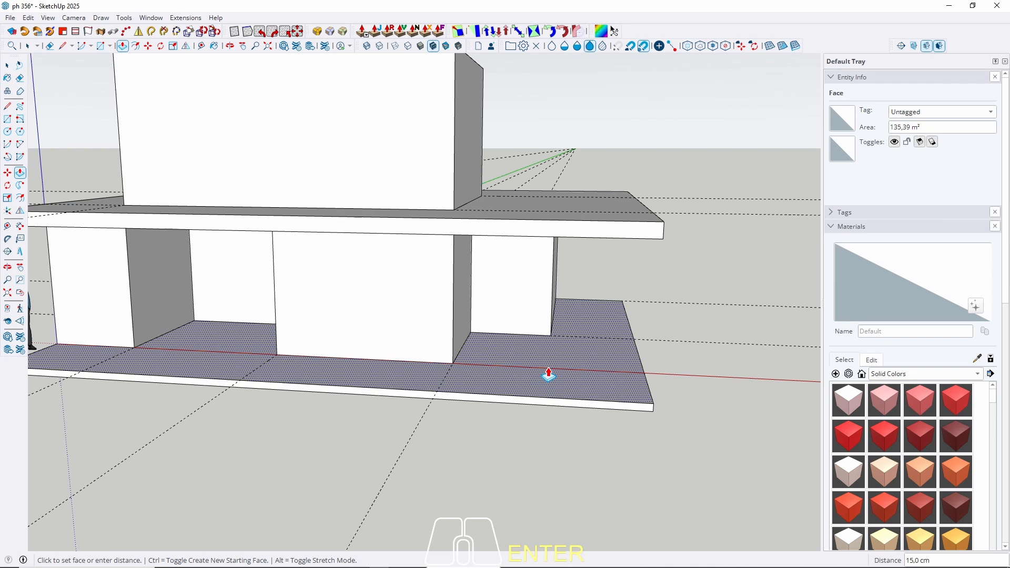
Step: Adjust the base slab's short end face until flush with the end of the roof overhang above
{"action": "middle_click_drag", "start_coordinate": [692, 315], "coordinate": [469, 318]}
{"action": "left_click", "coordinate": [599, 362]}
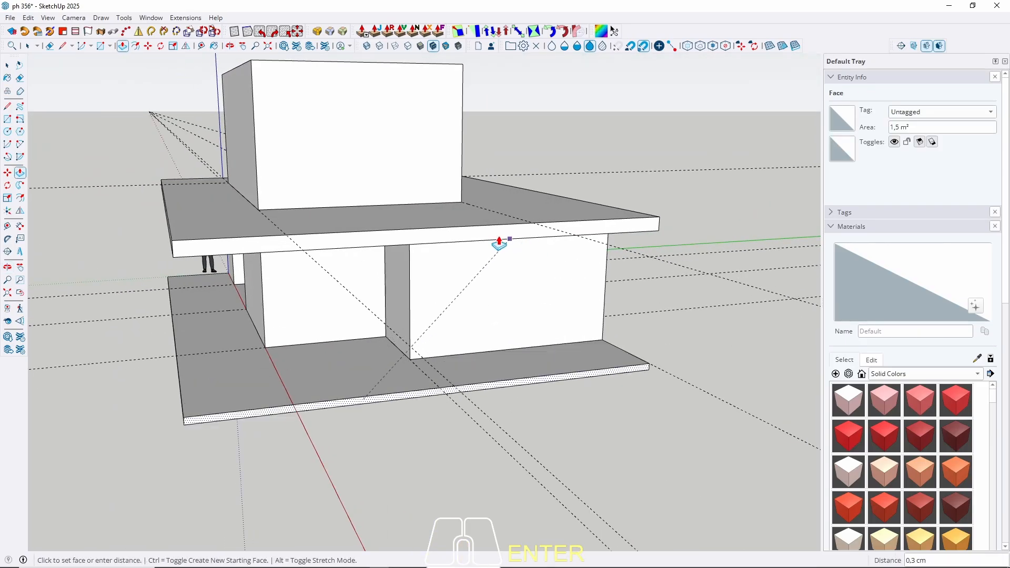
{"action": "left_click", "coordinate": [486, 236]}
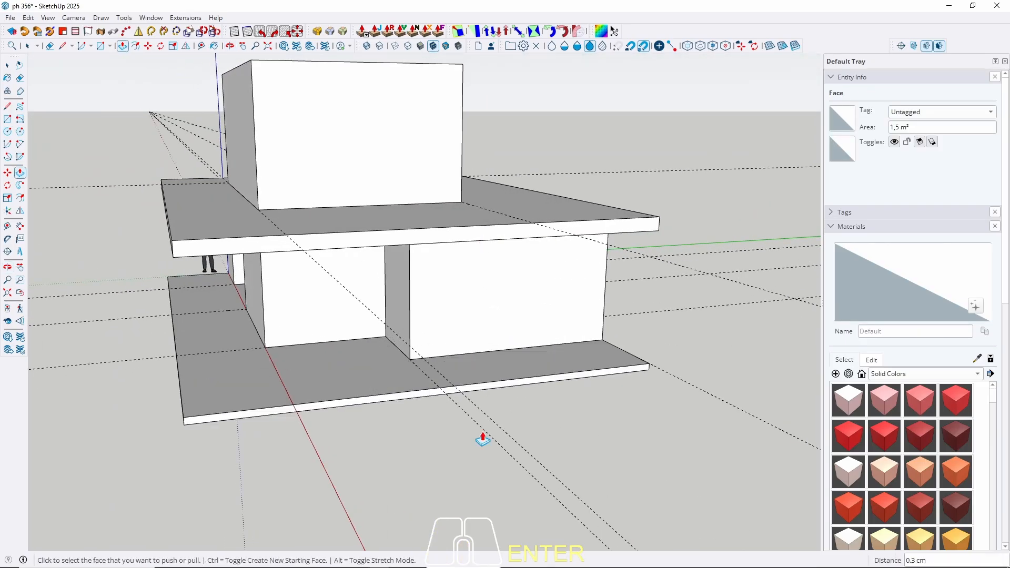
{"action": "left_click", "coordinate": [320, 387]}
{"action": "middle_click_drag", "start_coordinate": [321, 388], "coordinate": [540, 397]}
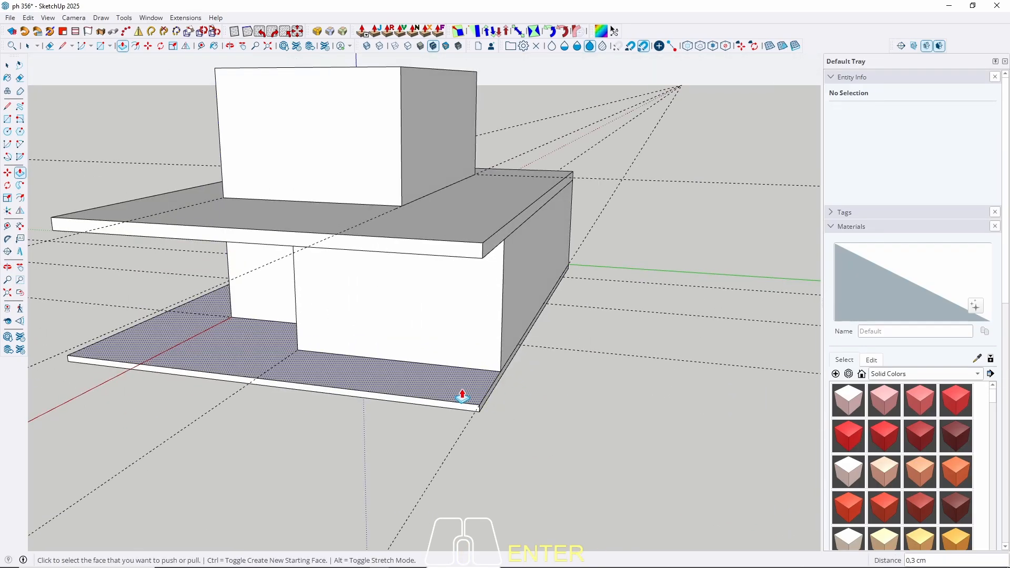
{"action": "middle_click_drag", "start_coordinate": [463, 396], "coordinate": [644, 388]}
{"action": "middle_click_drag", "start_coordinate": [266, 391], "coordinate": [396, 360]}
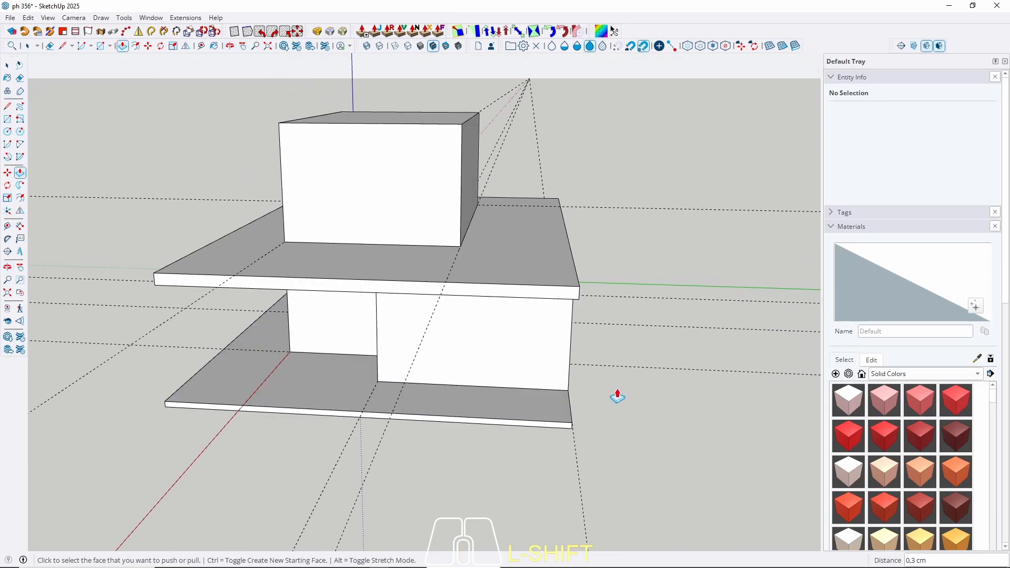
Step: Align the base slab's long front face with the roof slab's front edge and check their corners with a temporary line
{"action": "middle_click_drag", "start_coordinate": [616, 396], "coordinate": [293, 406]}
{"action": "key", "text": "p"}
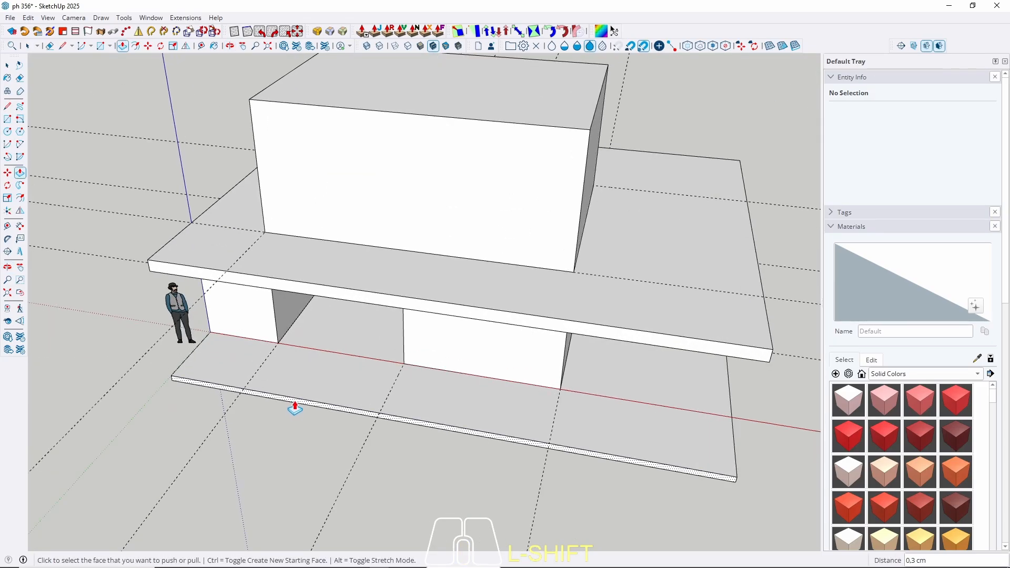
{"action": "left_click", "coordinate": [247, 372]}
{"action": "left_click", "coordinate": [173, 288]}
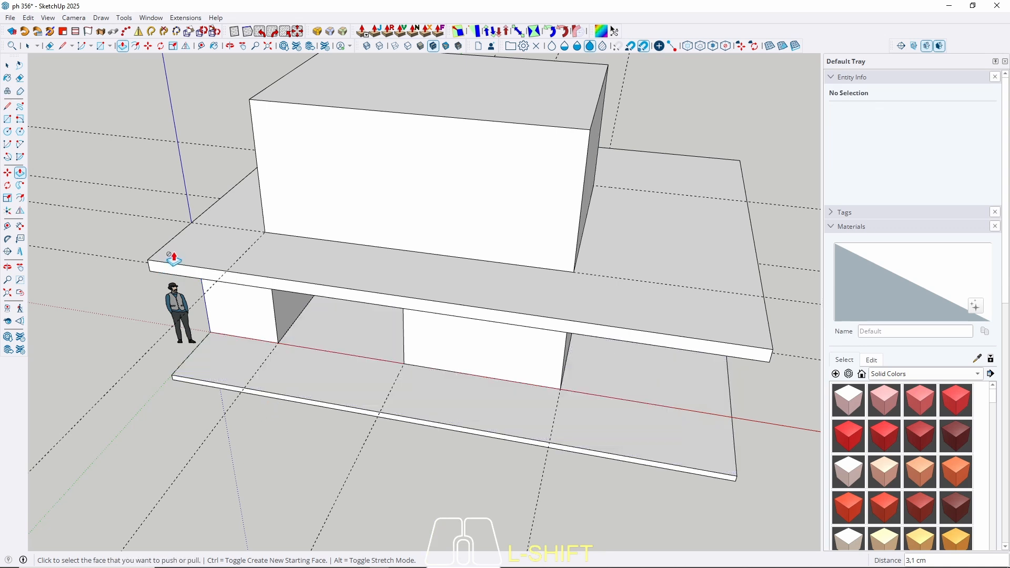
{"action": "key", "text": "l"}
{"action": "left_click", "coordinate": [148, 260]}
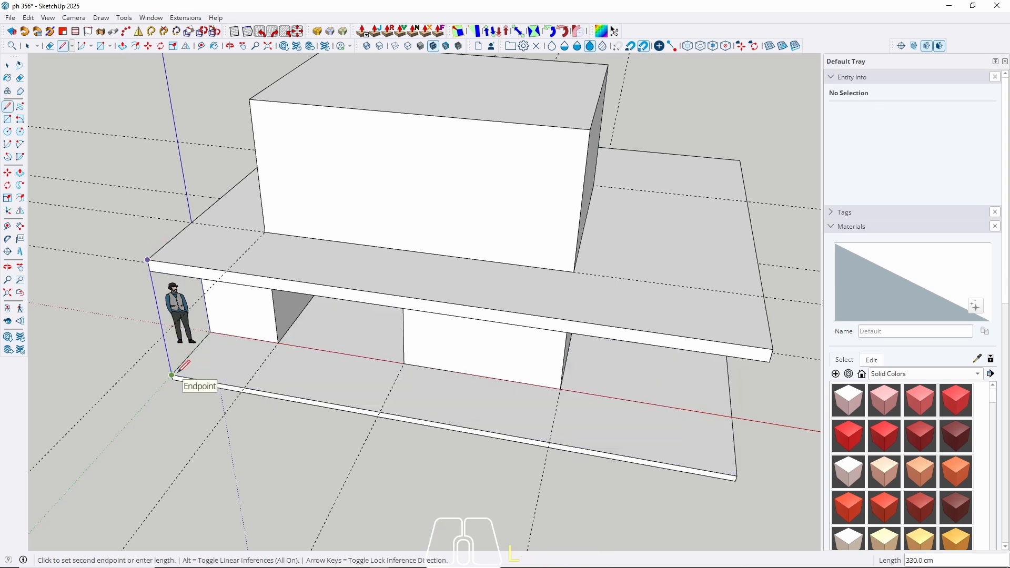
{"action": "key", "text": "space"}
Step: Extend the base slab's long front face 50 cm outward
{"action": "key", "text": "p"}
{"action": "left_click", "coordinate": [292, 402]}
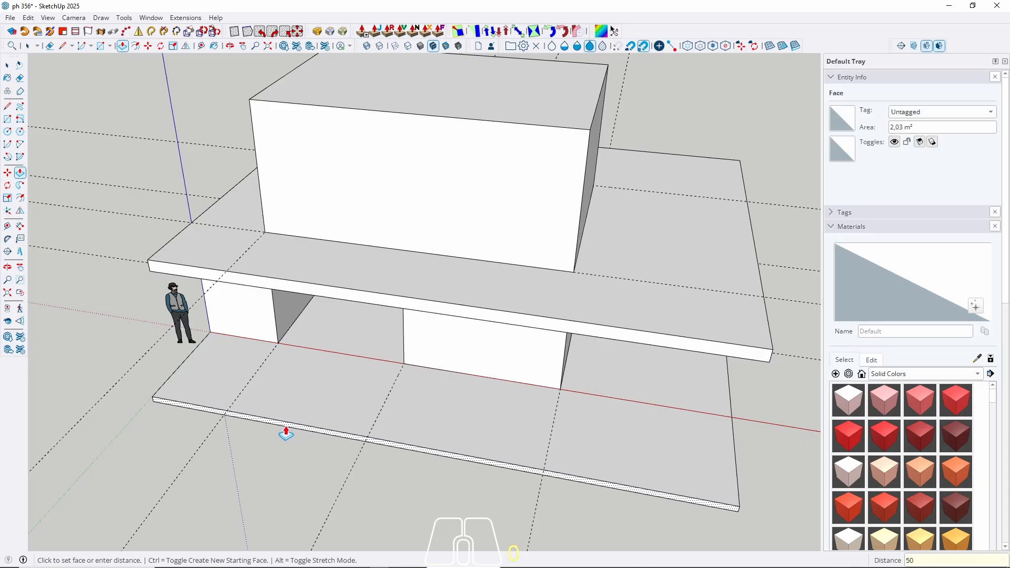
{"action": "type", "text": "50"}
{"action": "key", "text": "Return"}
Step: Select the entire base slab with its connected geometry and make it a group
{"action": "key", "text": "space"}
{"action": "middle_click_drag", "start_coordinate": [305, 376], "coordinate": [343, 304]}
{"action": "triple_click", "coordinate": [317, 387]}
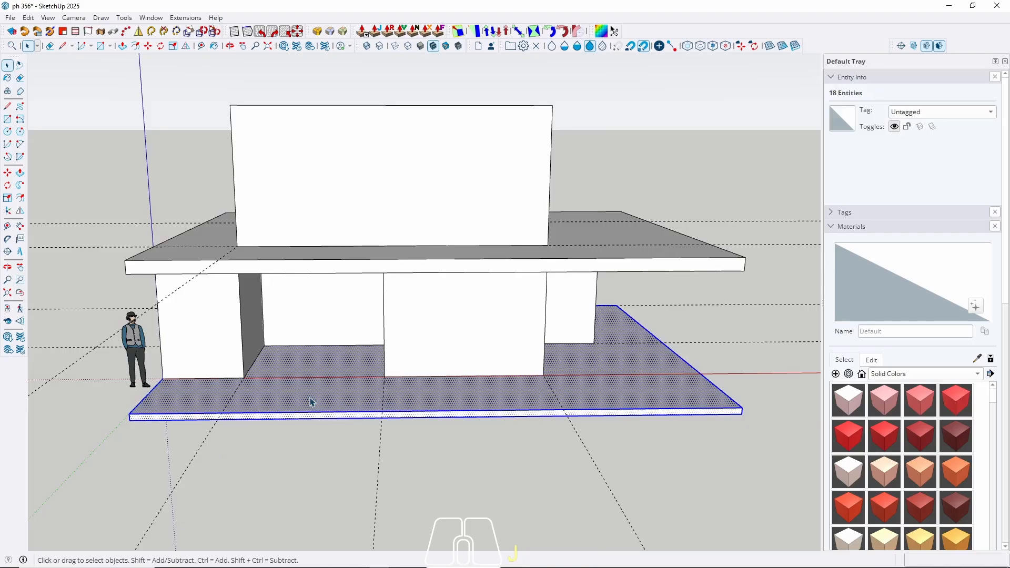
{"action": "right_click", "coordinate": [310, 402]}
{"action": "left_click", "coordinate": [348, 101]}
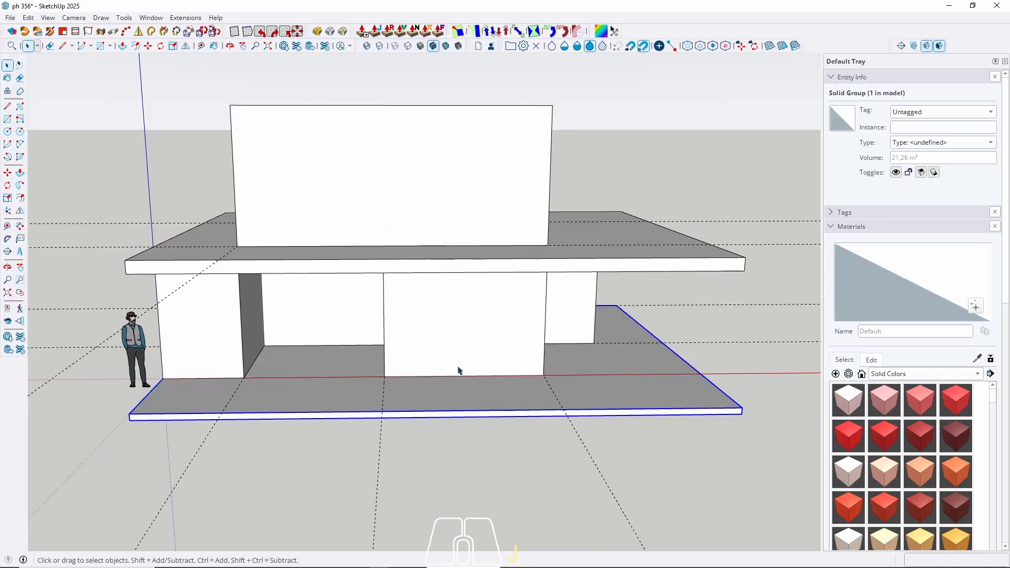
Step: Draw a rectangle about 105 × 15 cm across the full thickness of the base slab's front face, in front of the entrance recess
{"action": "middle_click_drag", "start_coordinate": [452, 362], "coordinate": [426, 371]}
{"action": "scroll", "coordinate": [227, 432], "scroll_direction": "up", "scroll_amount": 4}
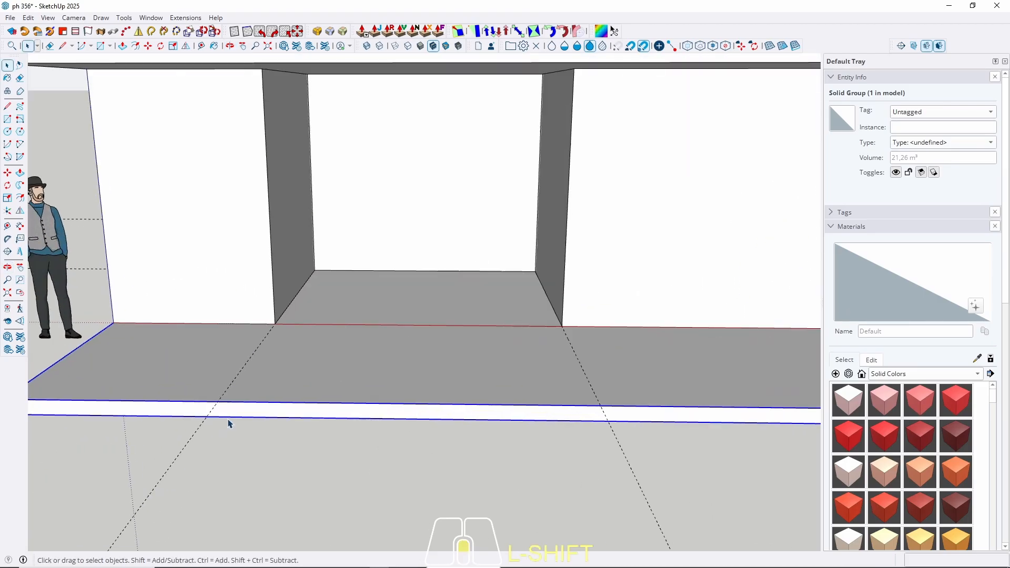
{"action": "key", "text": "r"}
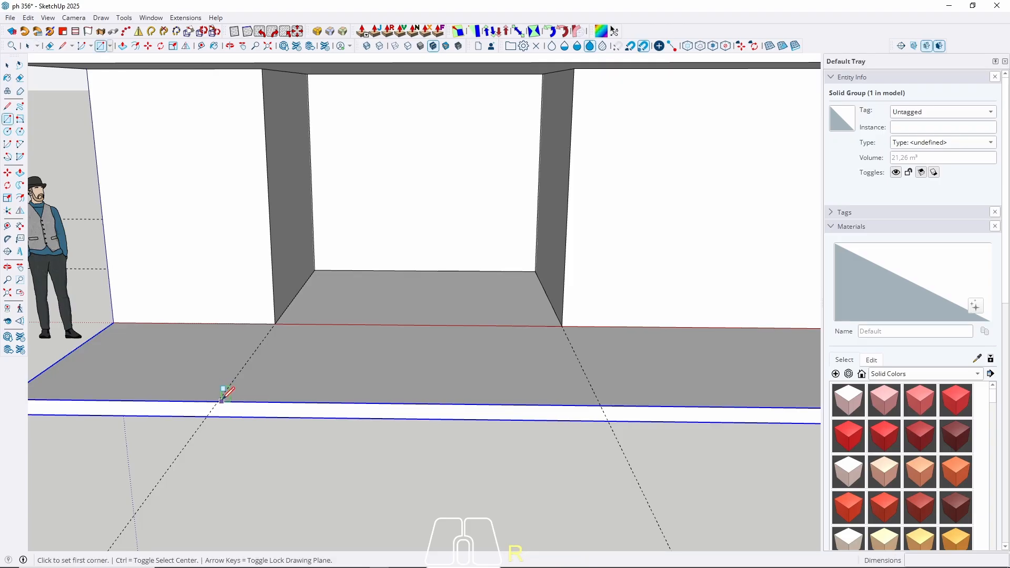
{"action": "left_click", "coordinate": [230, 401]}
{"action": "left_click", "coordinate": [345, 417]}
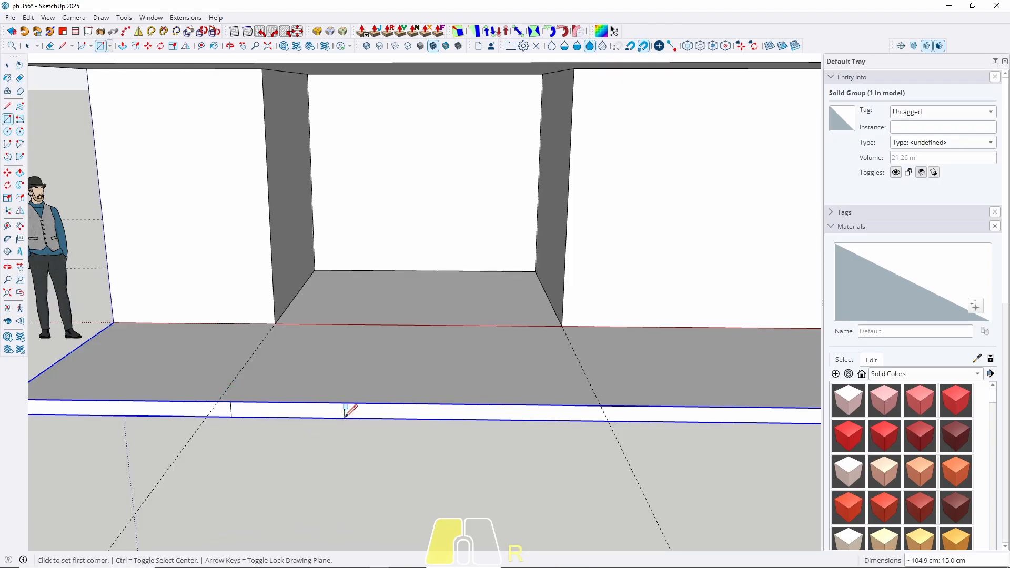
{"action": "key", "text": "space"}
Step: Extrude the small rectangle 1000 cm outward from the base slab's front face to form an entrance path
{"action": "key", "text": "p"}
{"action": "left_click", "coordinate": [319, 417]}
{"action": "scroll", "coordinate": [320, 413], "scroll_direction": "down", "scroll_amount": 5}
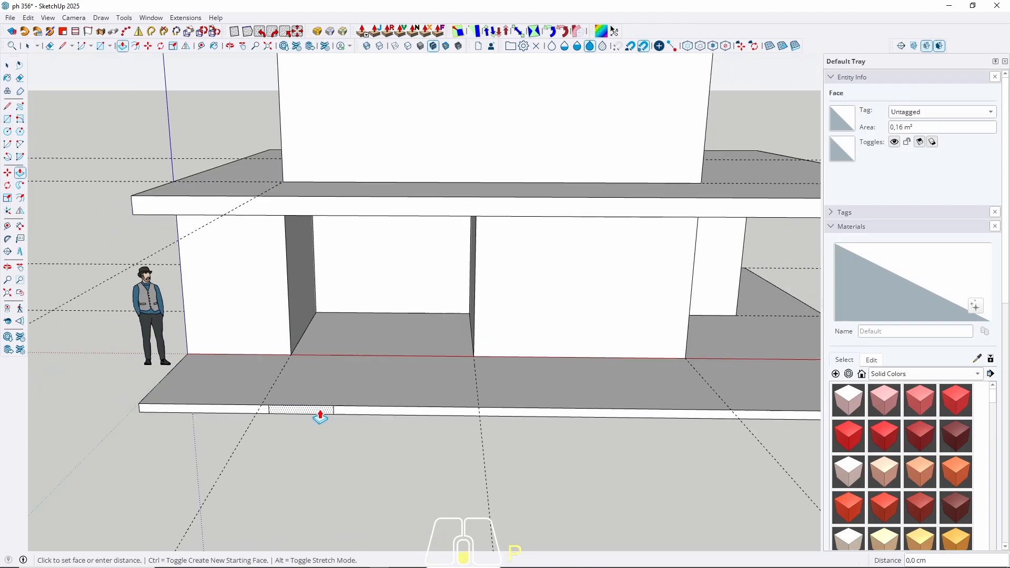
{"action": "scroll", "coordinate": [334, 413], "scroll_direction": "down", "scroll_amount": 5}
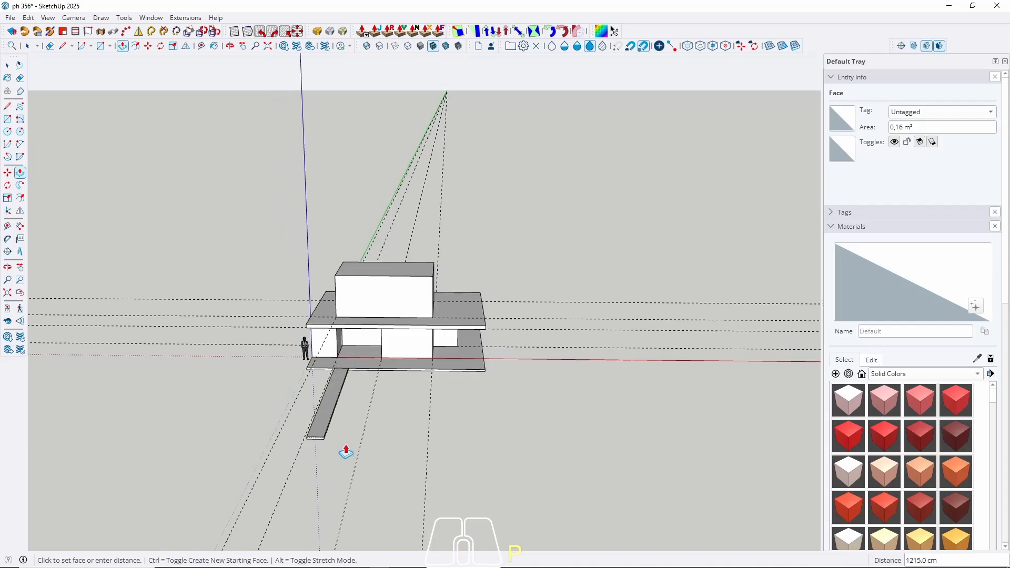
{"action": "middle_click_drag", "start_coordinate": [345, 451], "coordinate": [354, 514]}
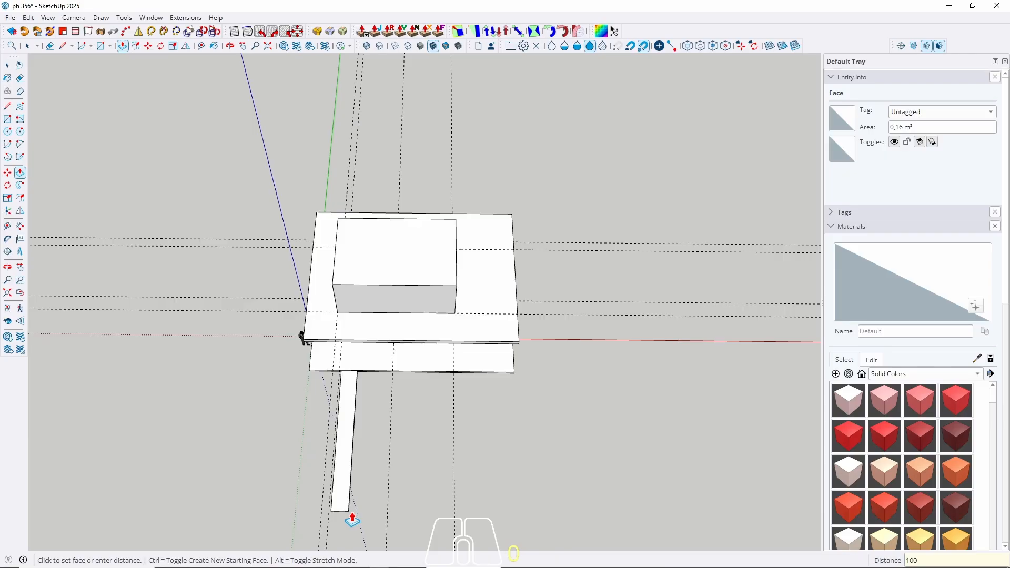
{"action": "key", "text": "Return"}
Step: Widen the entrance path by about 233.5 cm until its side face meets the guide at the recess's far edge
{"action": "scroll", "coordinate": [354, 387], "scroll_direction": "up", "scroll_amount": 5}
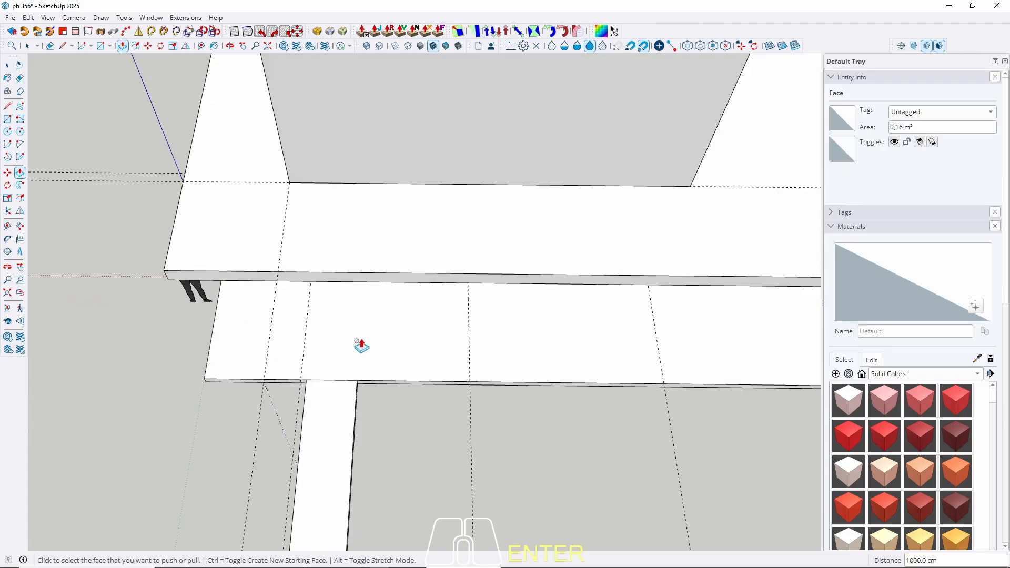
{"action": "middle_click_drag", "start_coordinate": [413, 430], "coordinate": [326, 377]}
{"action": "left_click", "coordinate": [333, 373]}
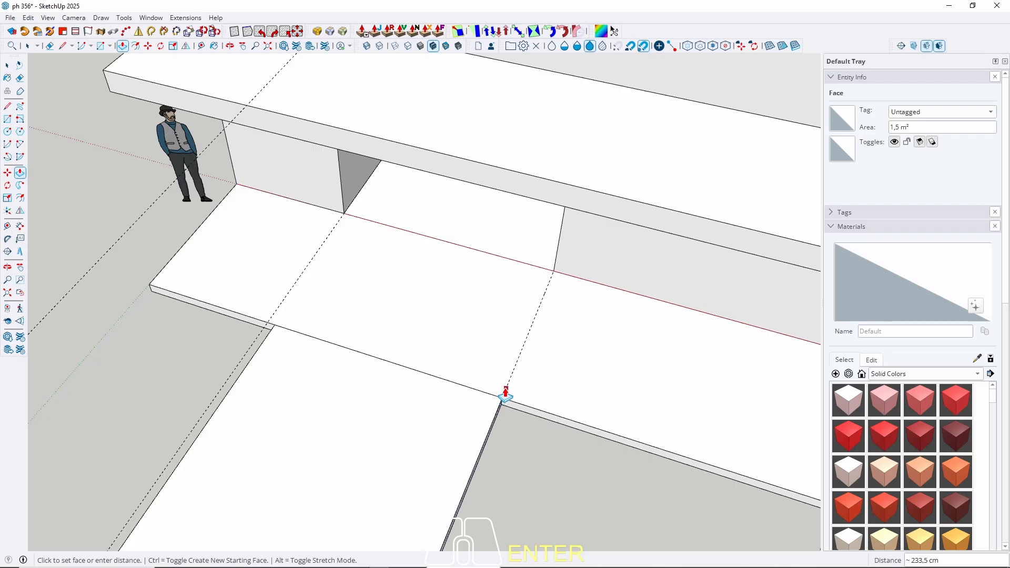
{"action": "key", "text": "space"}
Step: Select the whole entrance path and make it a group
{"action": "middle_click_drag", "start_coordinate": [478, 315], "coordinate": [455, 254]}
{"action": "triple_click", "coordinate": [440, 383]}
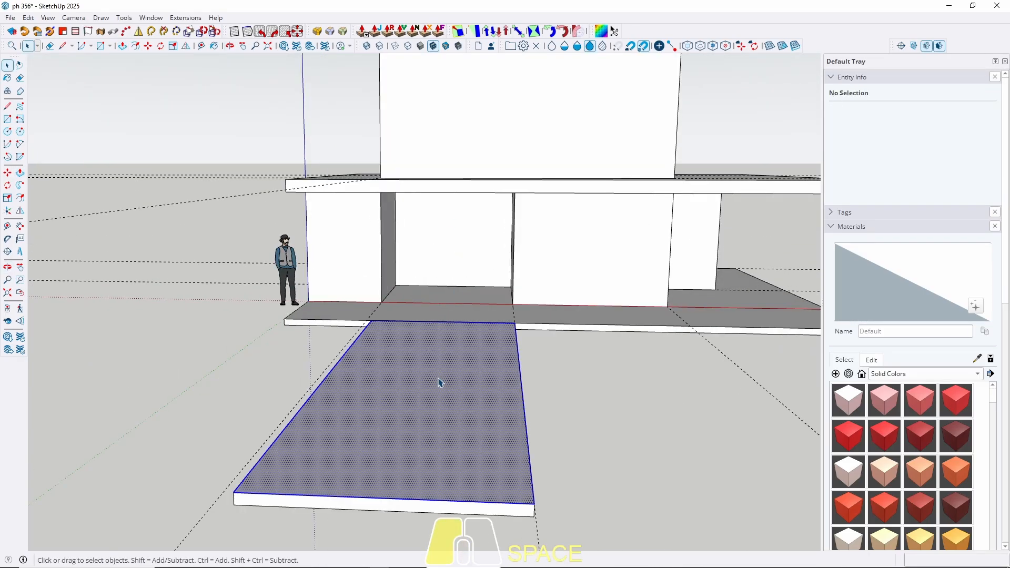
{"action": "right_click", "coordinate": [416, 390]}
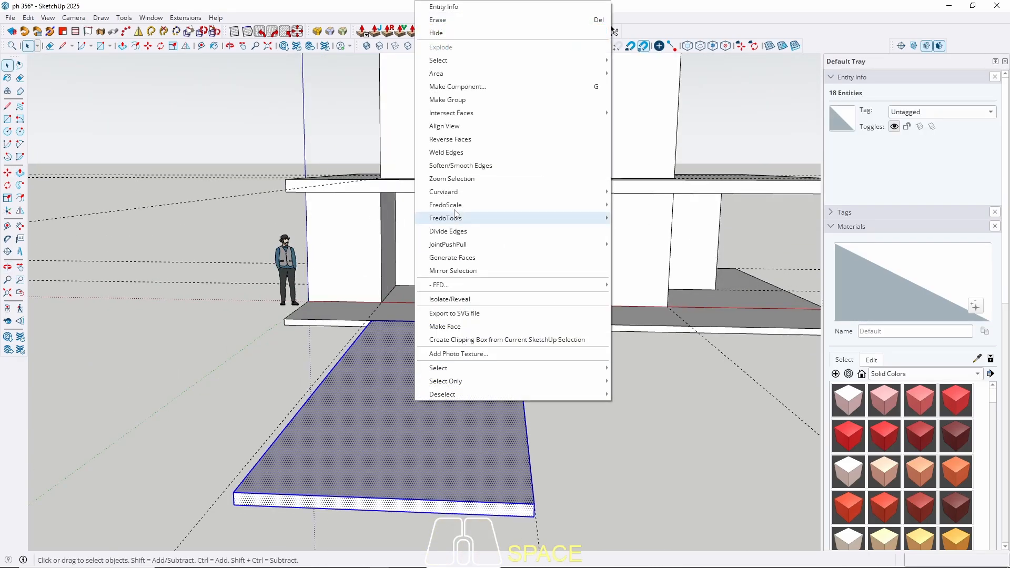
{"action": "left_click", "coordinate": [455, 104]}
Step: Draw a ground rectangle beside the path, from the base slab's far front corner to the path's outer end corner
{"action": "scroll", "coordinate": [205, 401], "scroll_direction": "down", "scroll_amount": 3}
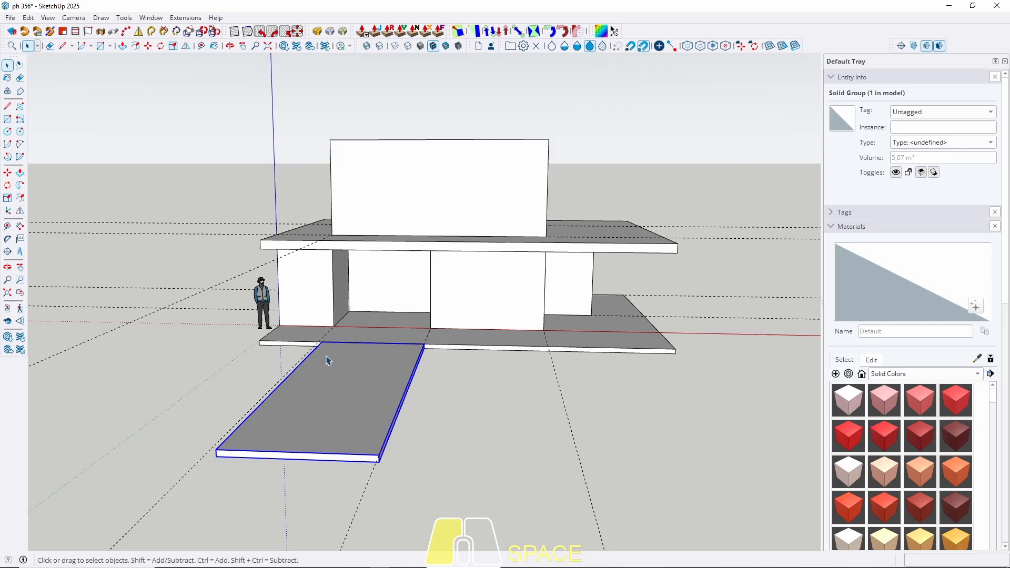
{"action": "middle_click_drag", "start_coordinate": [385, 361], "coordinate": [173, 377], "text": "shift"}
{"action": "scroll", "coordinate": [247, 372], "scroll_direction": "up", "scroll_amount": 5}
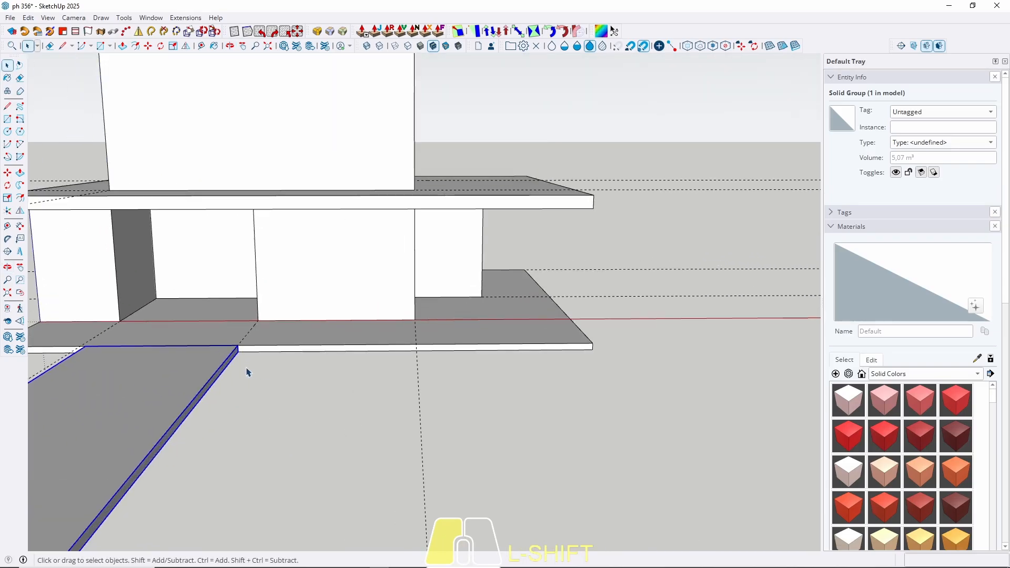
{"action": "scroll", "coordinate": [324, 365], "scroll_direction": "down", "scroll_amount": 4}
{"action": "middle_click_drag", "start_coordinate": [415, 358], "coordinate": [431, 399]}
{"action": "scroll", "coordinate": [450, 392], "scroll_direction": "up", "scroll_amount": 3}
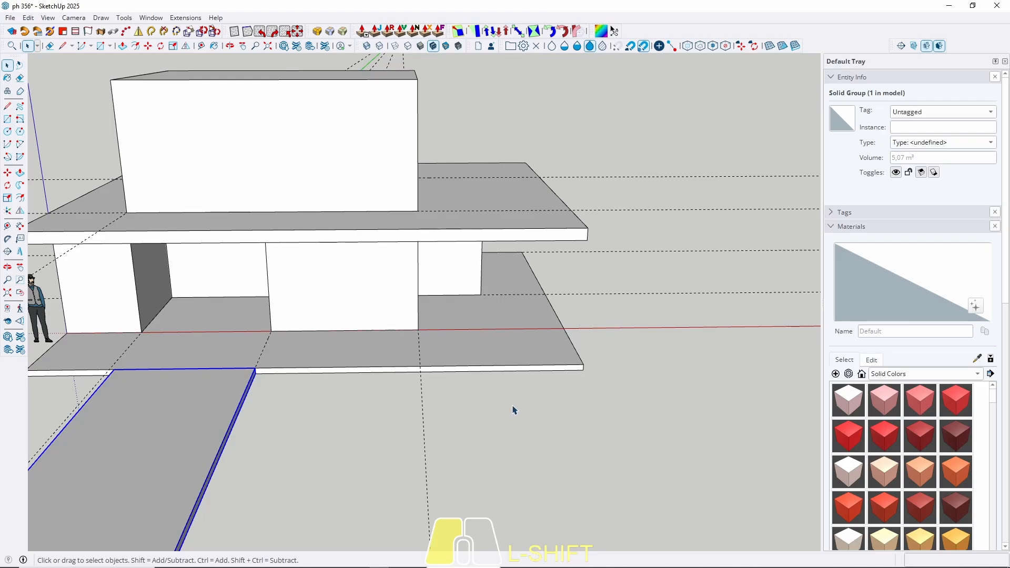
{"action": "key", "text": "r"}
{"action": "left_click", "coordinate": [584, 367]}
{"action": "scroll", "coordinate": [531, 324], "scroll_direction": "down", "scroll_amount": 3}
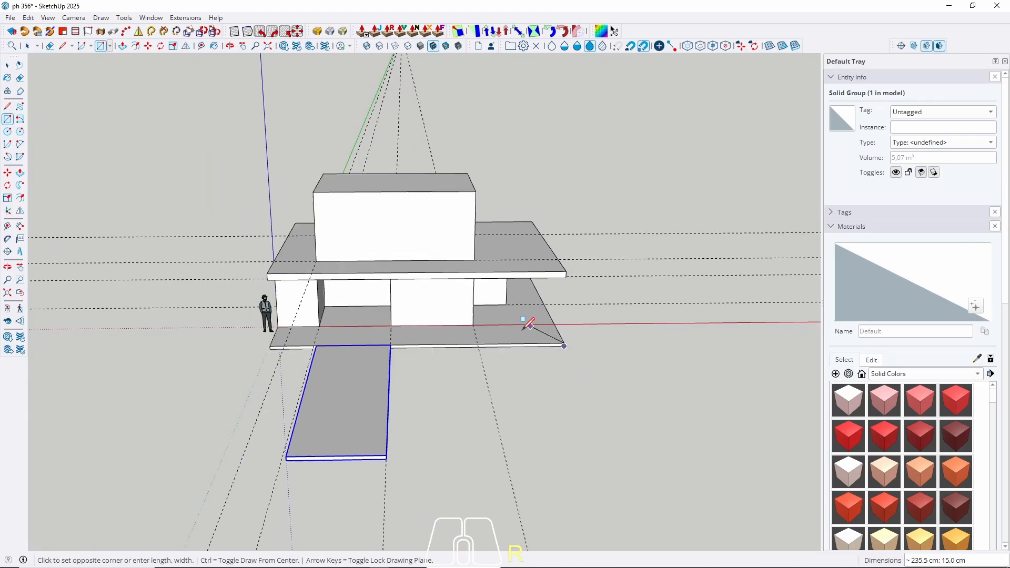
{"action": "middle_click_drag", "start_coordinate": [447, 408], "coordinate": [433, 459]}
{"action": "scroll", "coordinate": [388, 489], "scroll_direction": "up", "scroll_amount": 3}
{"action": "middle_click_drag", "start_coordinate": [372, 519], "coordinate": [427, 295], "text": "shift"}
{"action": "scroll", "coordinate": [385, 342], "scroll_direction": "up", "scroll_amount": 2}
{"action": "key", "text": "space"}
{"action": "scroll", "coordinate": [406, 334], "scroll_direction": "down", "scroll_amount": 3}
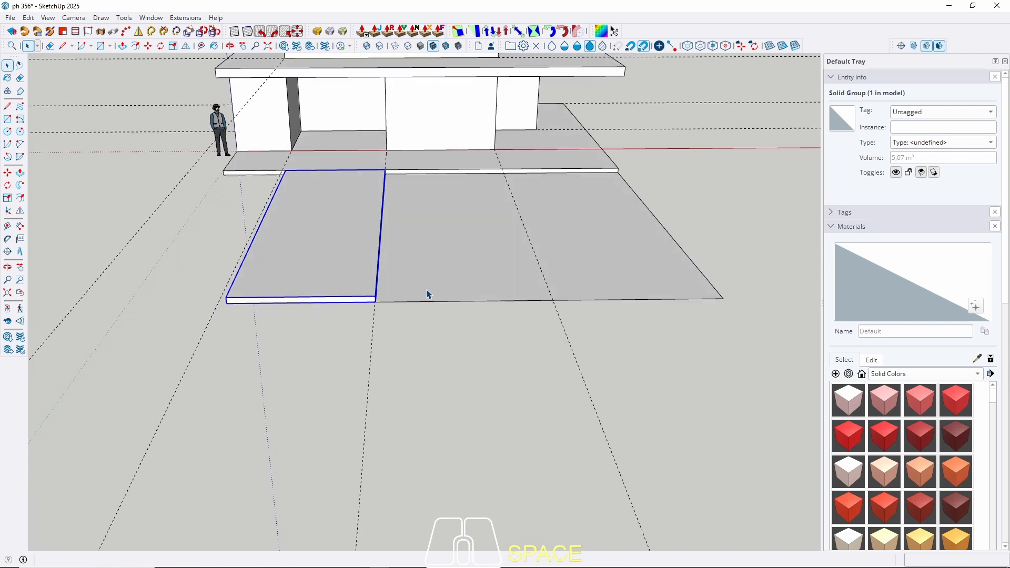
Step: Extrude the large rectangle beside the path 150 cm downward and make the resulting block a group
{"action": "key", "text": "p"}
{"action": "left_click", "coordinate": [428, 287]}
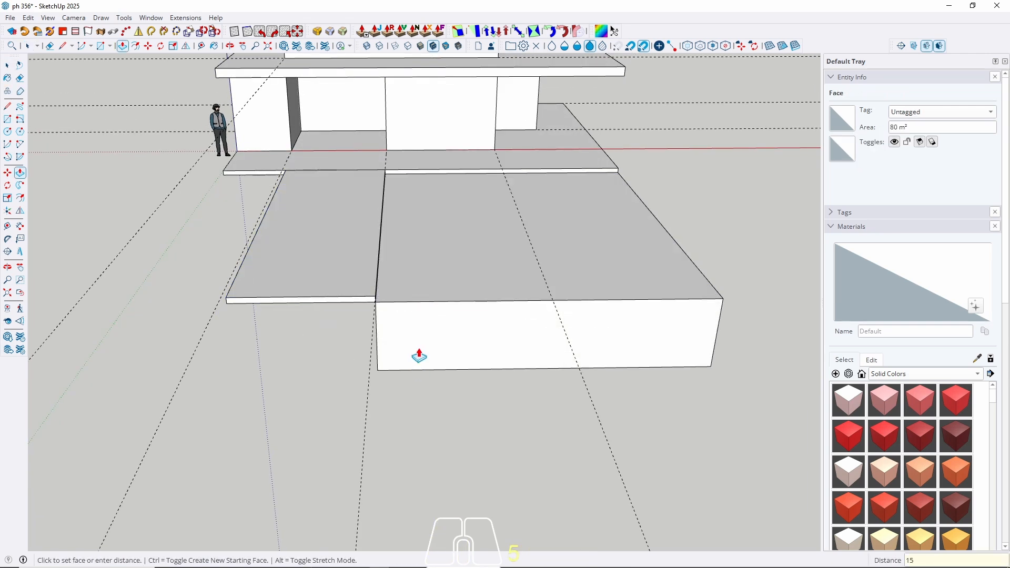
{"action": "key", "text": "Return"}
{"action": "key", "text": "space"}
{"action": "triple_click", "coordinate": [417, 316]}
{"action": "right_click", "coordinate": [420, 311]}
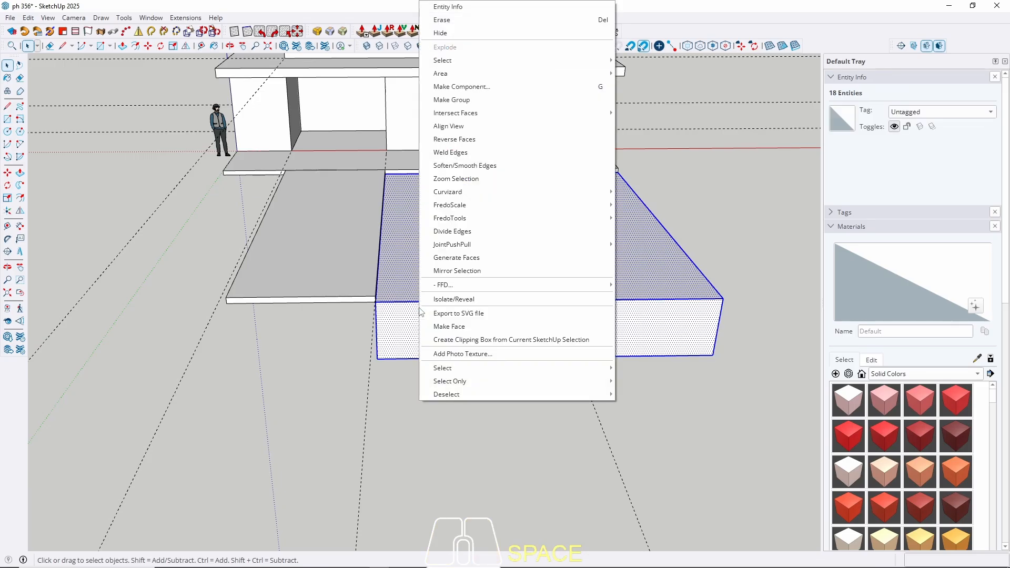
{"action": "left_click", "coordinate": [452, 100]}
Step: Draw a ground rectangle about 1000 × 211.7 cm from the base slab's lower front corner to the path's lower outer corner
{"action": "middle_click_drag", "start_coordinate": [415, 257], "coordinate": [393, 459]}
{"action": "scroll", "coordinate": [339, 300], "scroll_direction": "up", "scroll_amount": 2}
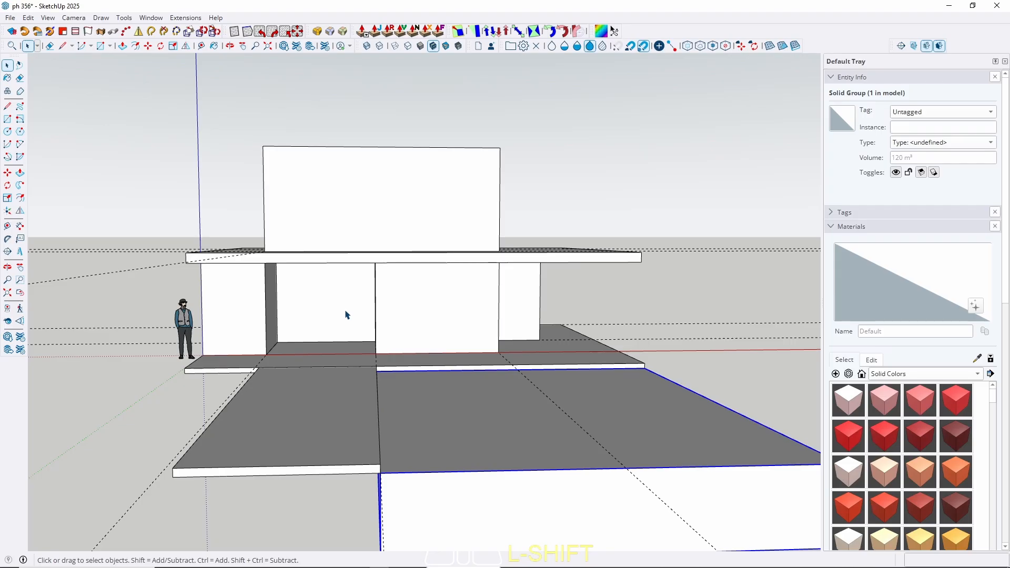
{"action": "middle_click_drag", "start_coordinate": [347, 301], "coordinate": [263, 431]}
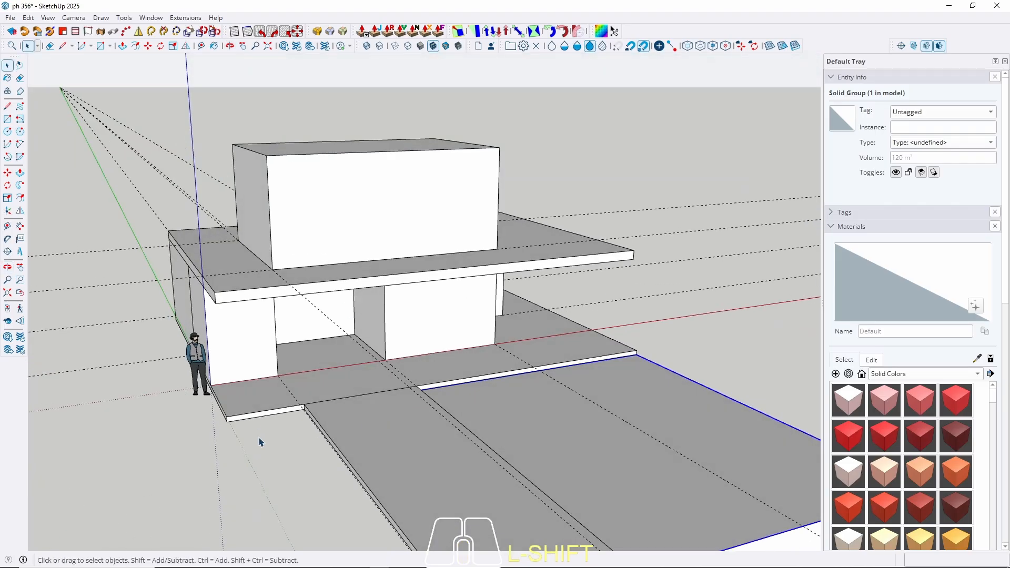
{"action": "key", "text": "r"}
{"action": "scroll", "coordinate": [263, 441], "scroll_direction": "up", "scroll_amount": 6}
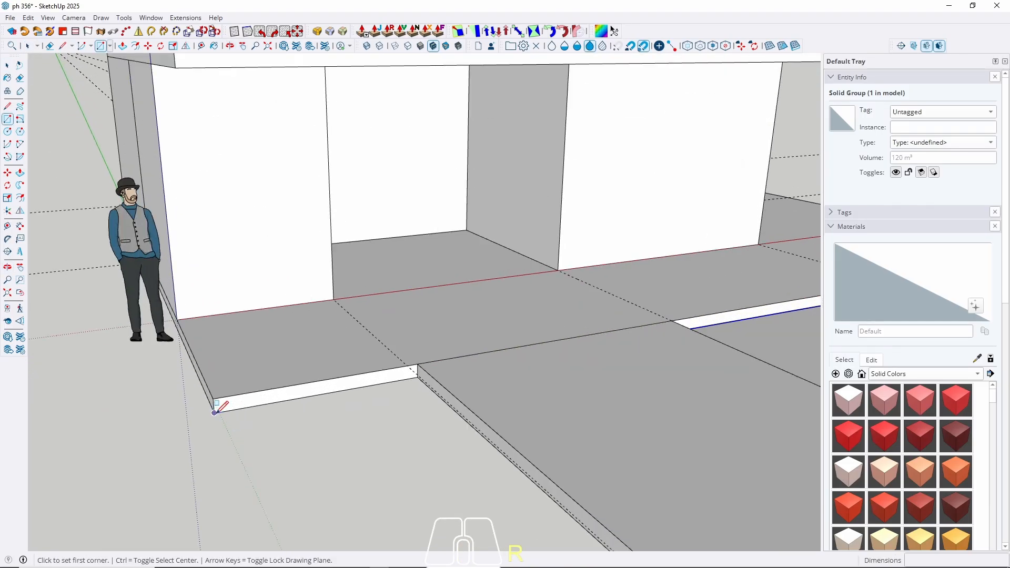
{"action": "left_click", "coordinate": [216, 410]}
{"action": "scroll", "coordinate": [217, 342], "scroll_direction": "down", "scroll_amount": 6}
{"action": "scroll", "coordinate": [315, 399], "scroll_direction": "up", "scroll_amount": 3}
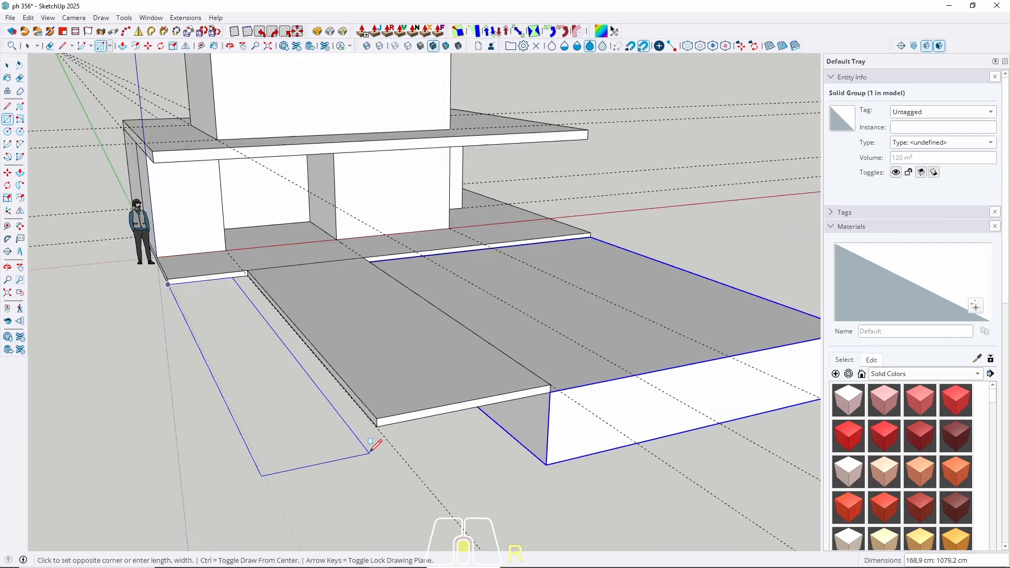
{"action": "scroll", "coordinate": [371, 442], "scroll_direction": "up", "scroll_amount": 2}
{"action": "left_click", "coordinate": [381, 416]}
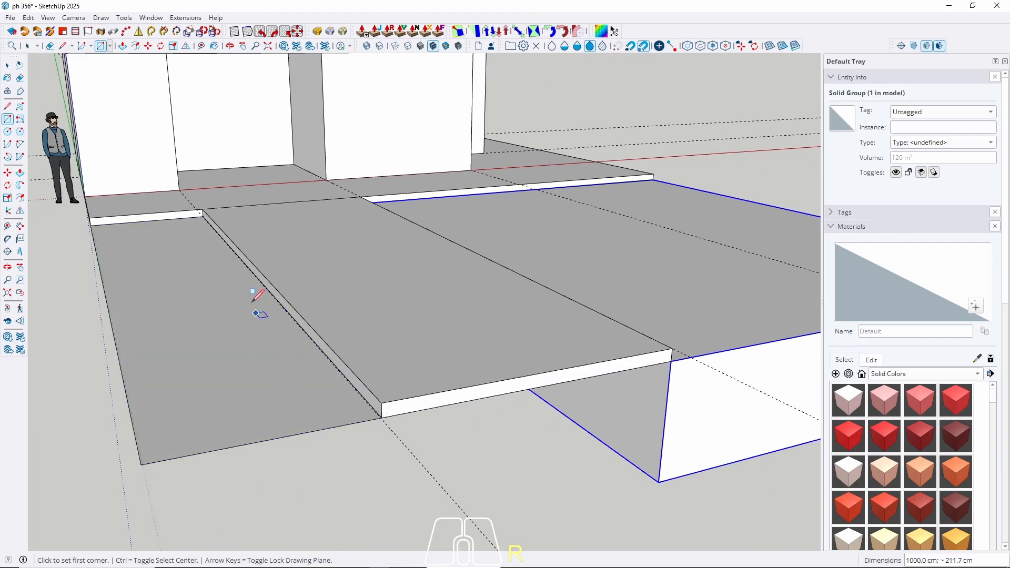
{"action": "key", "text": "space"}
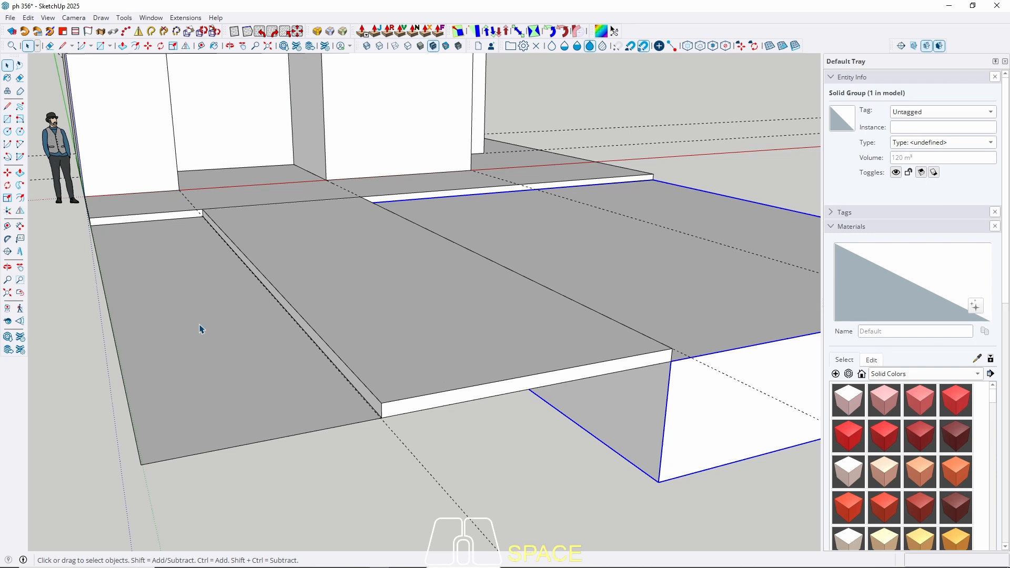
Step: Select the narrow ground rectangle with its edges and make it a group
{"action": "double_click", "coordinate": [206, 372]}
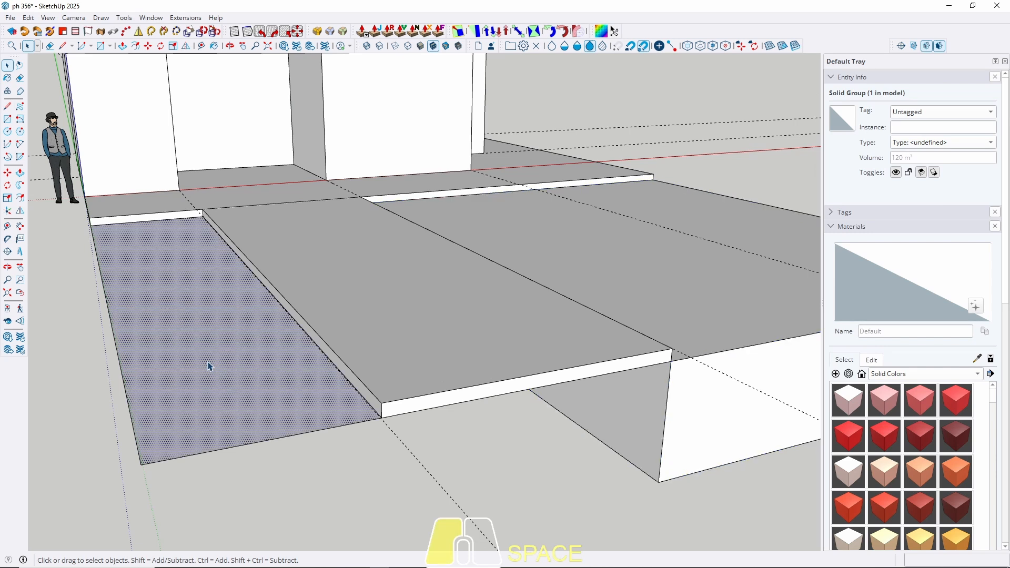
{"action": "right_click", "coordinate": [171, 339]}
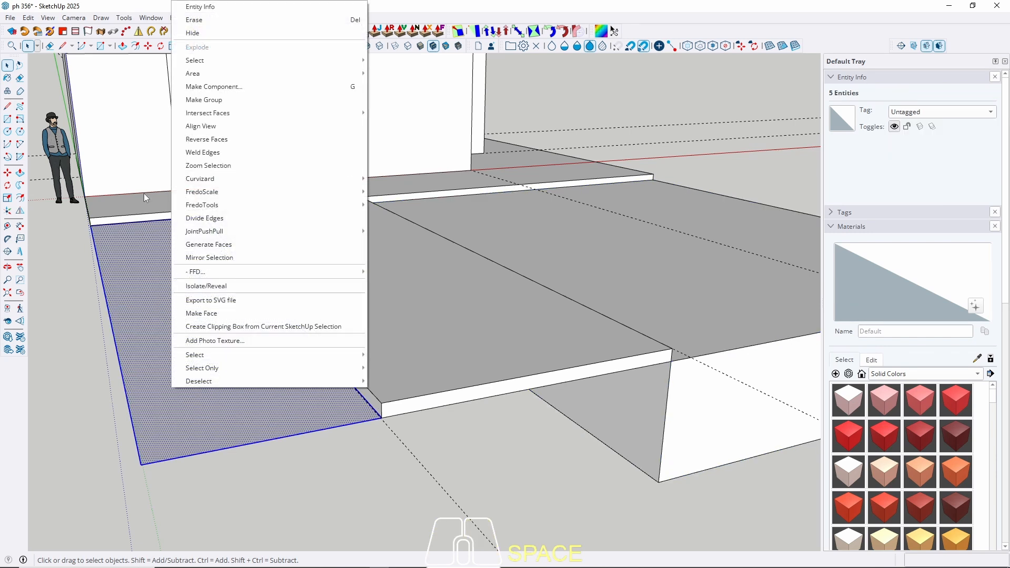
{"action": "left_click", "coordinate": [204, 99]}
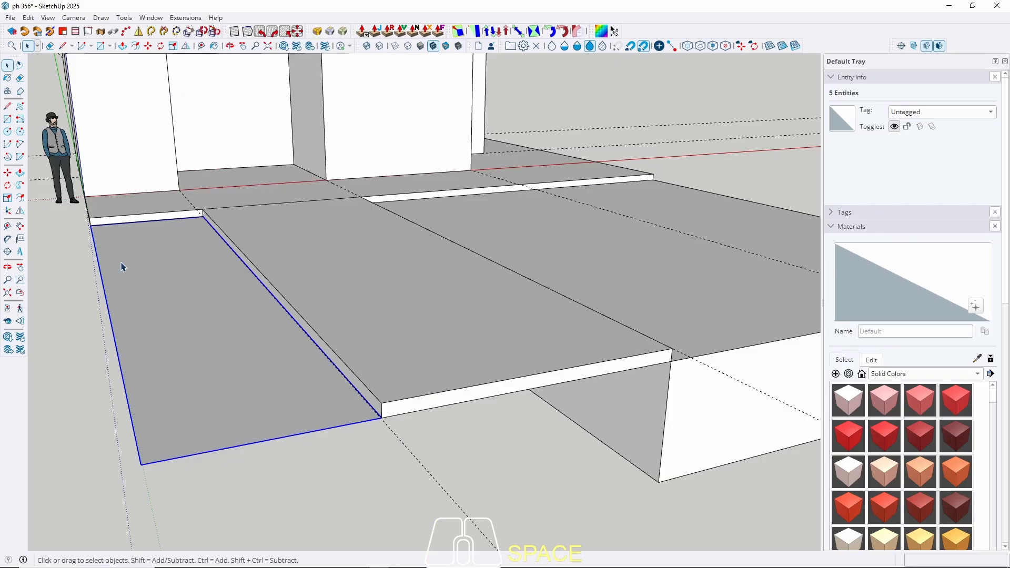
Step: Select the sunken block, the path and the narrow ground strip in turn to check that each is a separate group
{"action": "middle_click_drag", "start_coordinate": [319, 390], "coordinate": [263, 420]}
{"action": "scroll", "coordinate": [335, 417], "scroll_direction": "down", "scroll_amount": 3}
{"action": "mouse_move", "coordinate": [451, 363]}
{"action": "middle_mouse_down"}
{"action": "mouse_move", "coordinate": [451, 311]}
{"action": "mouse_move", "coordinate": [468, 367]}
{"action": "middle_mouse_up"}
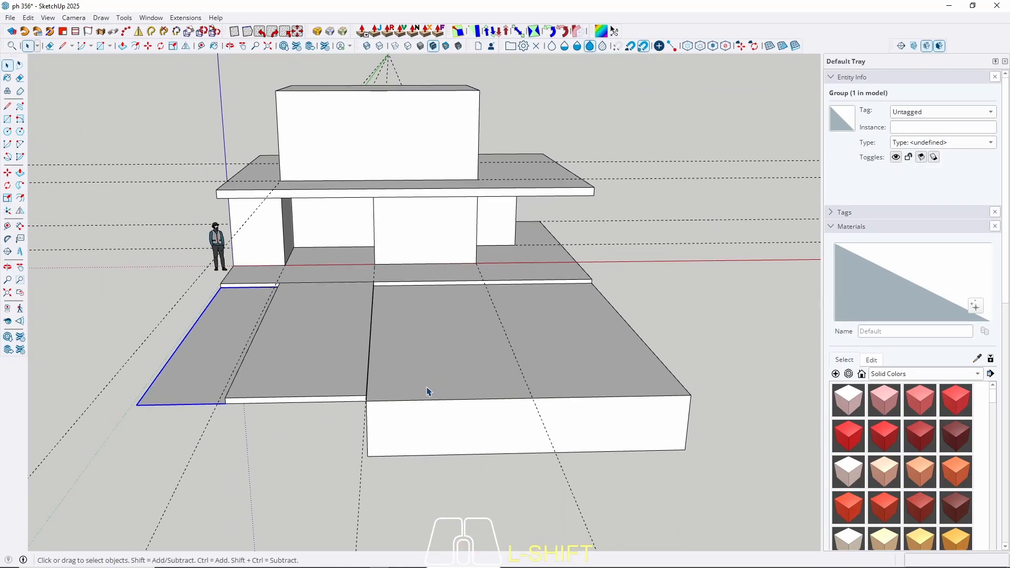
{"action": "left_click", "coordinate": [437, 369]}
{"action": "left_click", "coordinate": [280, 344]}
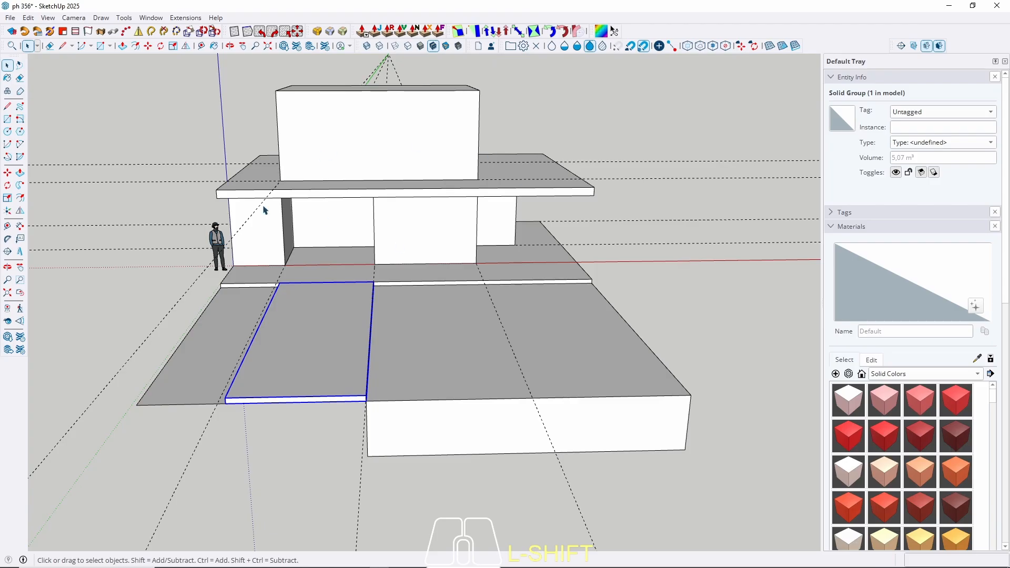
{"action": "left_click", "coordinate": [219, 371]}
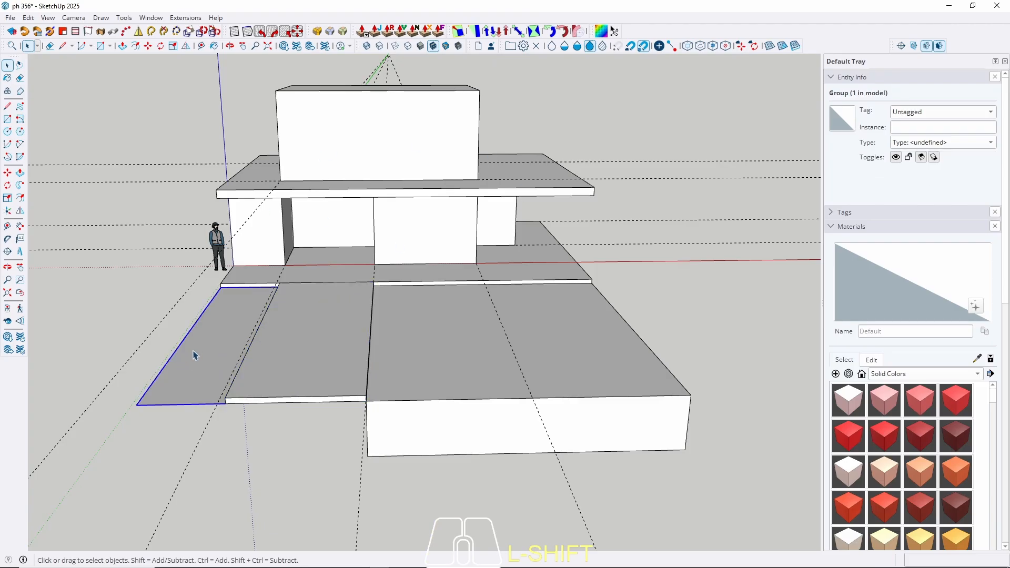
Step: Delete the human scale figure standing beside the house
{"action": "scroll", "coordinate": [204, 252], "scroll_direction": "up", "scroll_amount": 6}
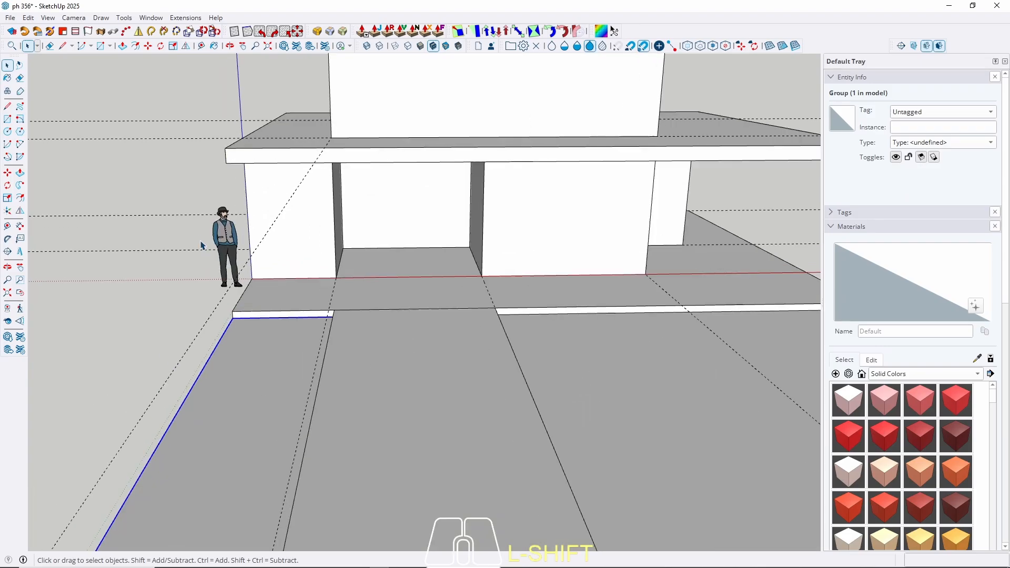
{"action": "left_click", "coordinate": [316, 240]}
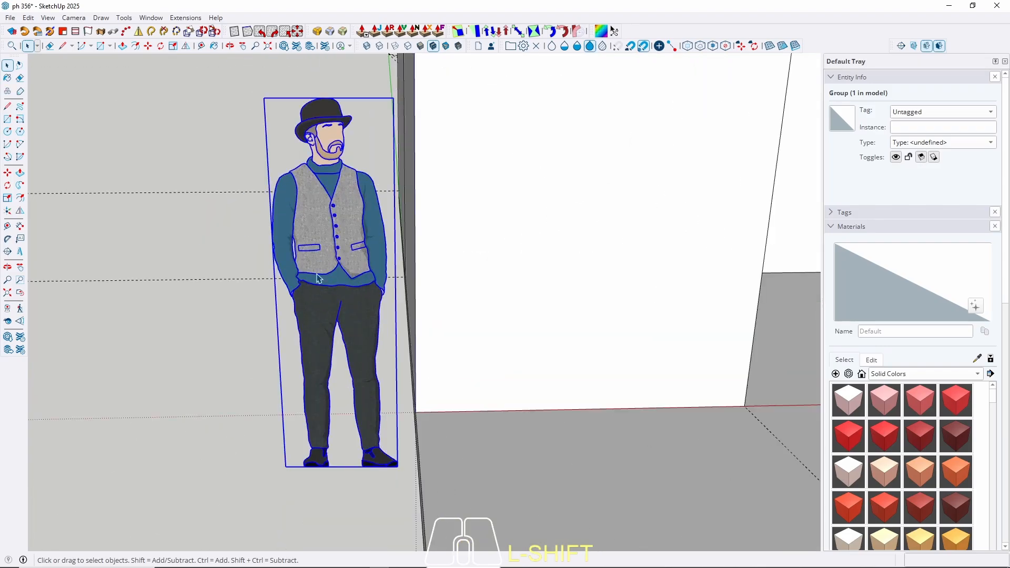
{"action": "key", "text": "Delete"}
{"action": "scroll", "coordinate": [302, 261], "scroll_direction": "down", "scroll_amount": 4}
{"action": "scroll", "coordinate": [302, 261], "scroll_direction": "down", "scroll_amount": 6}
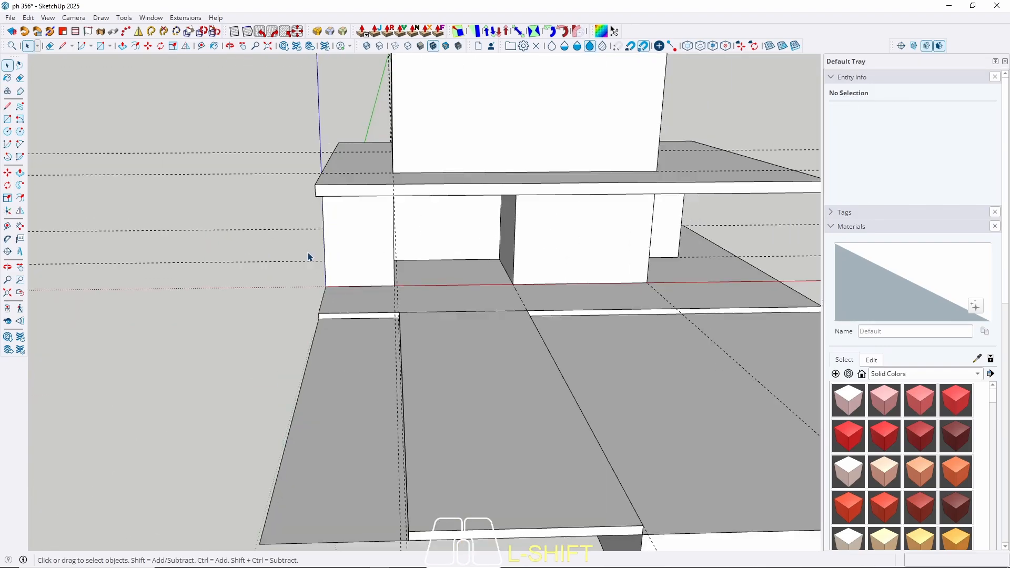
{"action": "middle_click_drag", "start_coordinate": [322, 261], "coordinate": [443, 431]}
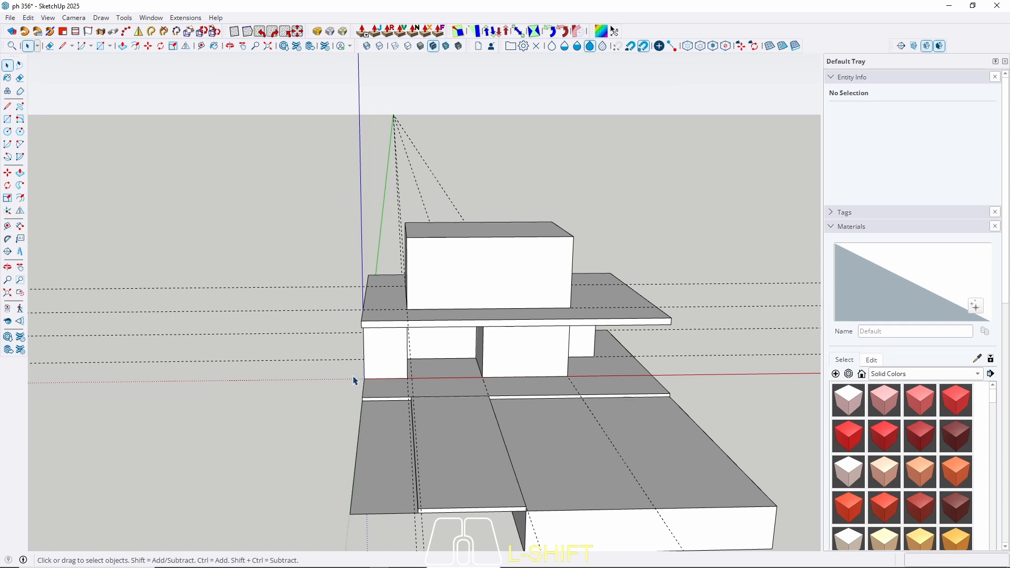
{"action": "middle_click_drag", "start_coordinate": [354, 380], "coordinate": [444, 339], "text": "shift"}
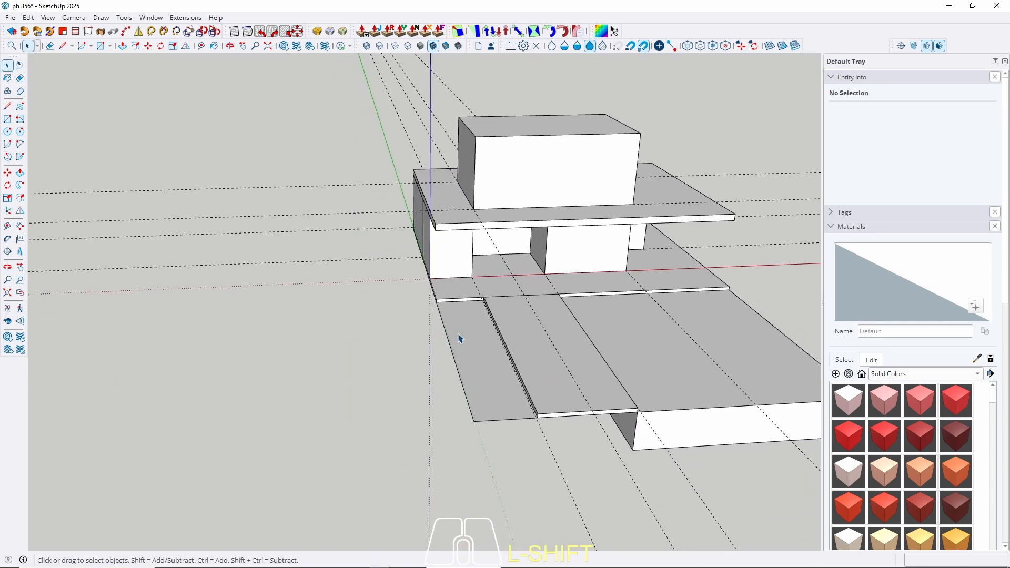
Step: Draw a 20 × 20 cm square outside the narrow ground strip, starting from its outer front corner
{"action": "key", "text": "r"}
{"action": "scroll", "coordinate": [462, 428], "scroll_direction": "up", "scroll_amount": 3, "text": "shift"}
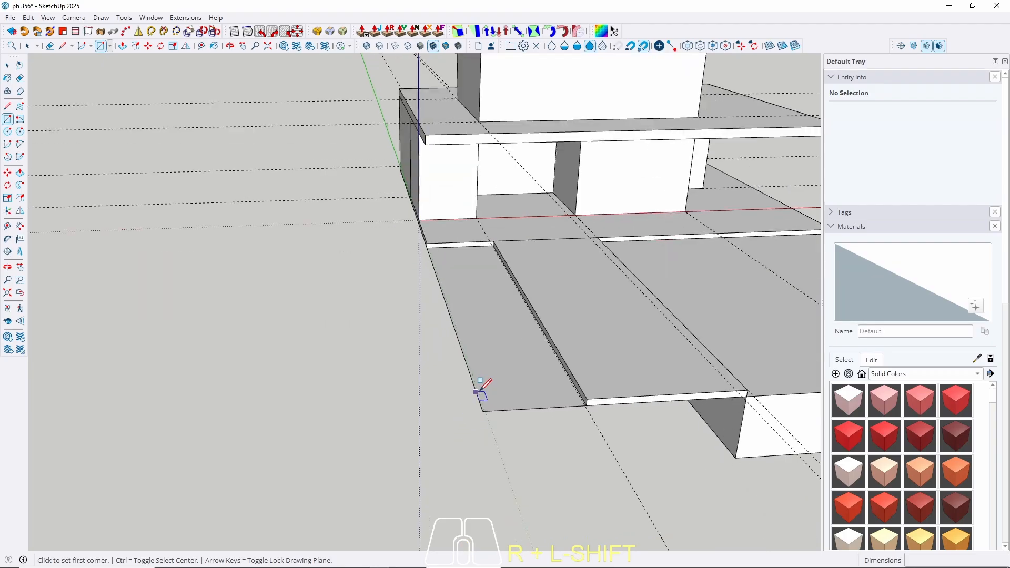
{"action": "left_click", "coordinate": [482, 411]}
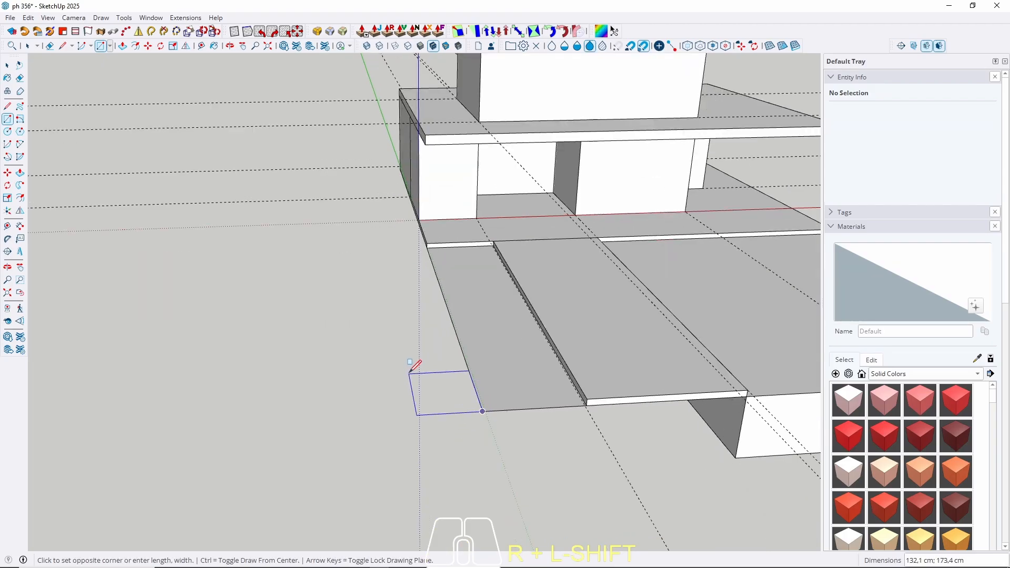
{"action": "type", "text": "20;20"}
{"action": "key", "text": "Return"}
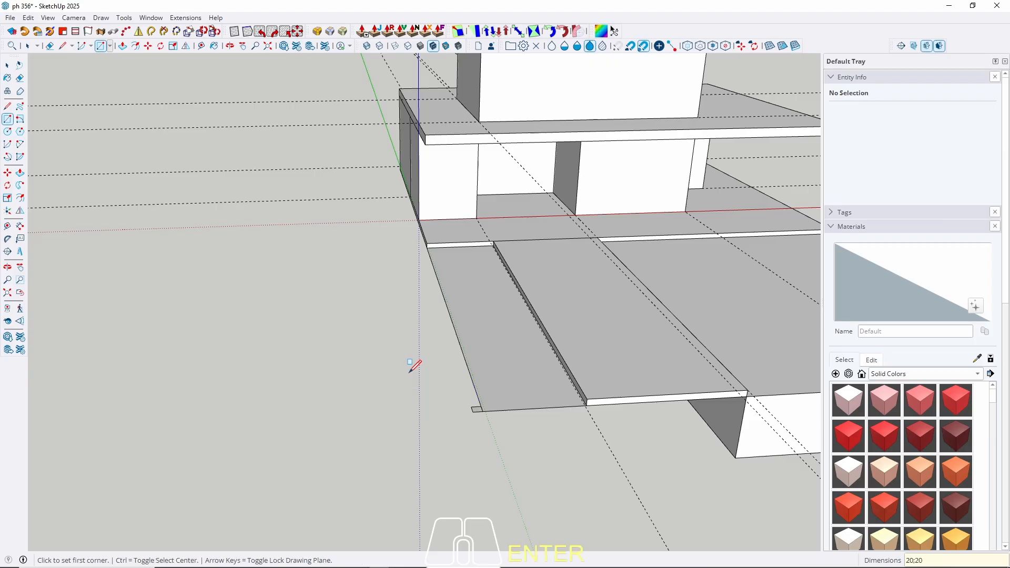
{"action": "key", "text": "space"}
Step: Extrude the small square upward 345 cm to the level of the roof slab's corner
{"action": "scroll", "coordinate": [473, 407], "scroll_direction": "up", "scroll_amount": 3}
{"action": "key", "text": "p"}
{"action": "left_click", "coordinate": [466, 403]}
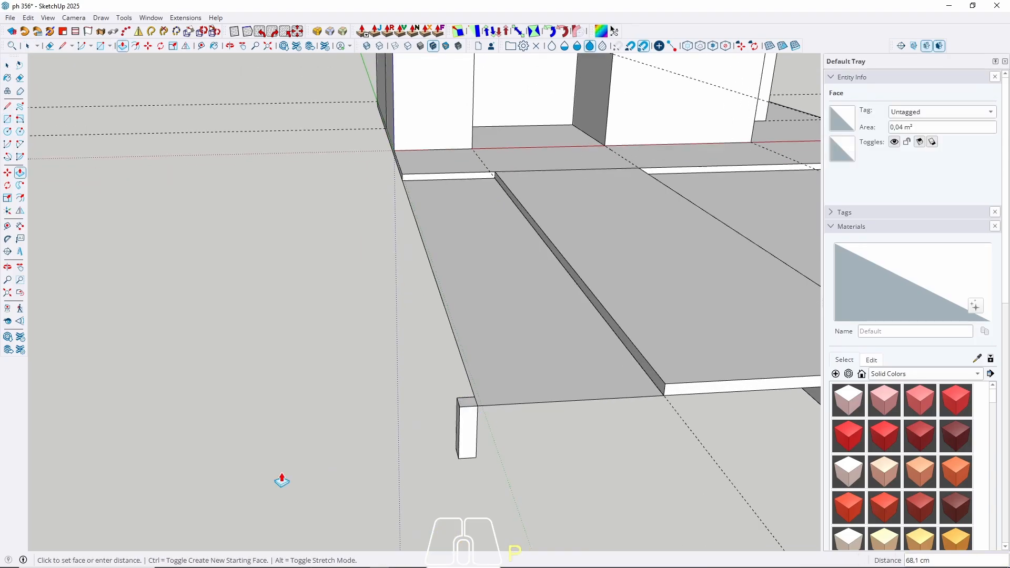
{"action": "scroll", "coordinate": [419, 401], "scroll_direction": "down", "scroll_amount": 5}
{"action": "middle_click_drag", "start_coordinate": [419, 401], "coordinate": [347, 252]}
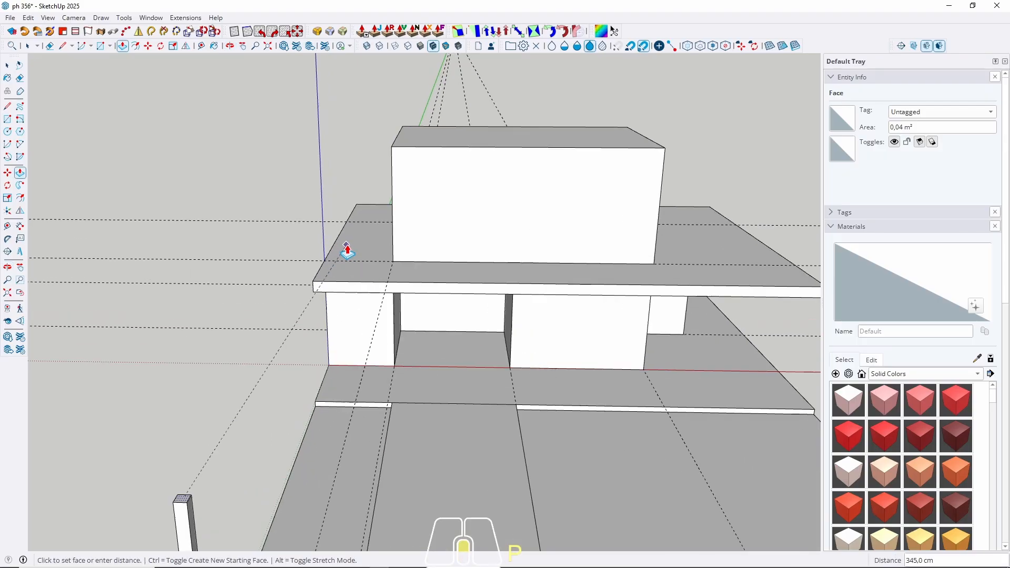
{"action": "left_click", "coordinate": [315, 287]}
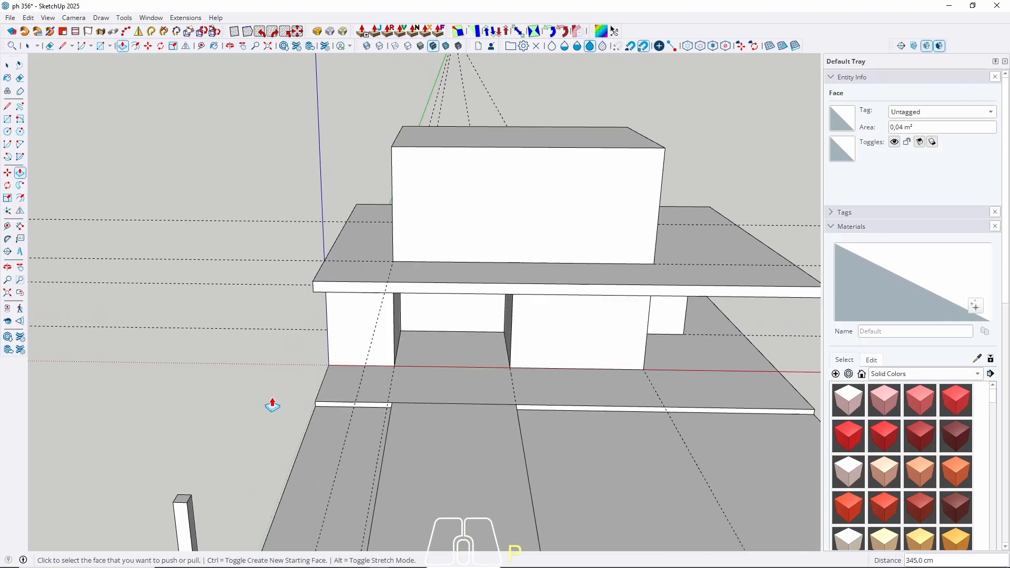
Step: Raise the top face of the post by another 100 cm
{"action": "middle_click_drag", "start_coordinate": [272, 405], "coordinate": [312, 284]}
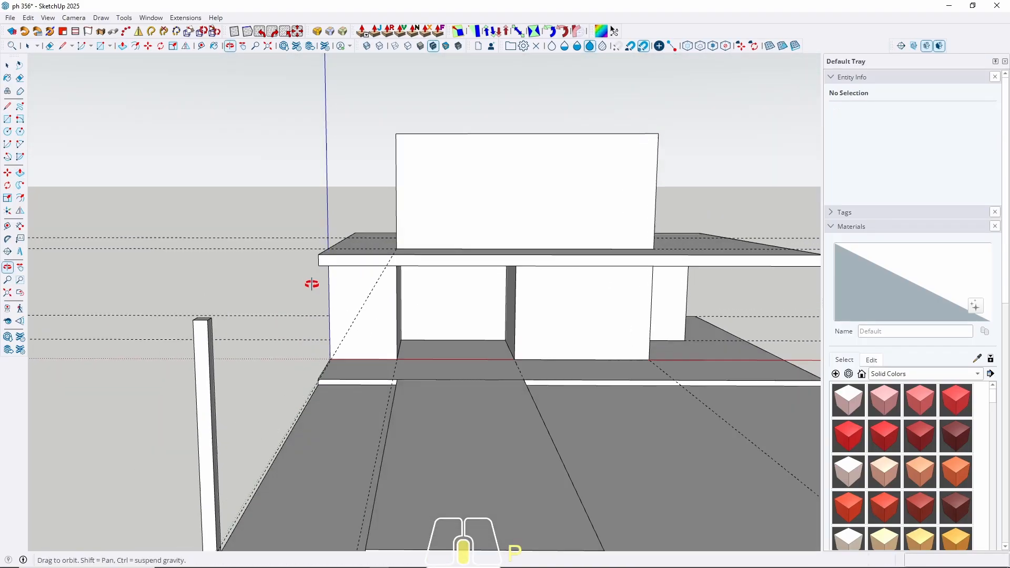
{"action": "scroll", "coordinate": [320, 265], "scroll_direction": "up", "scroll_amount": 3}
{"action": "scroll", "coordinate": [311, 301], "scroll_direction": "down", "scroll_amount": 3}
{"action": "scroll", "coordinate": [249, 341], "scroll_direction": "up", "scroll_amount": 1}
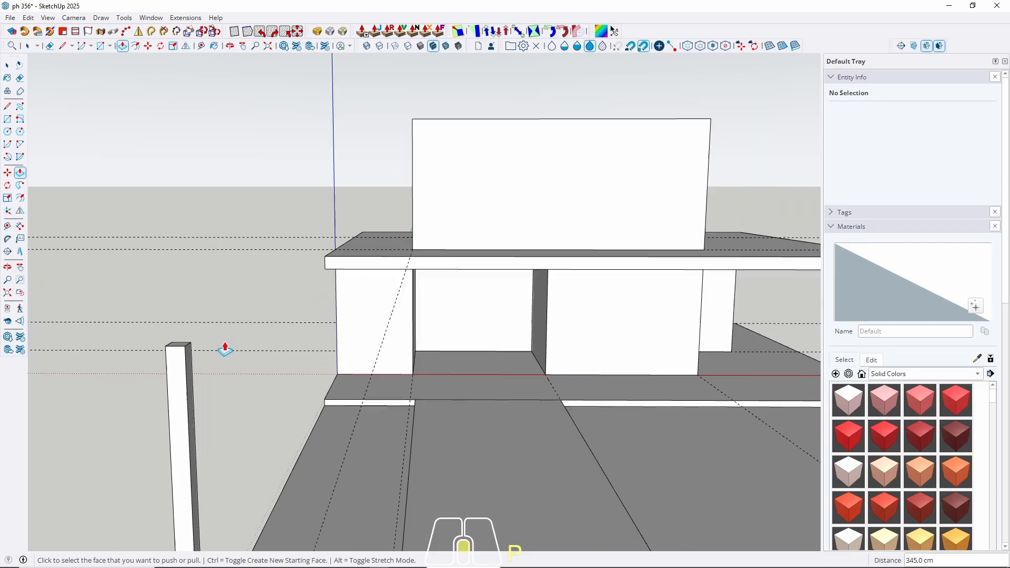
{"action": "scroll", "coordinate": [225, 350], "scroll_direction": "up", "scroll_amount": 2}
{"action": "left_click", "coordinate": [140, 349]}
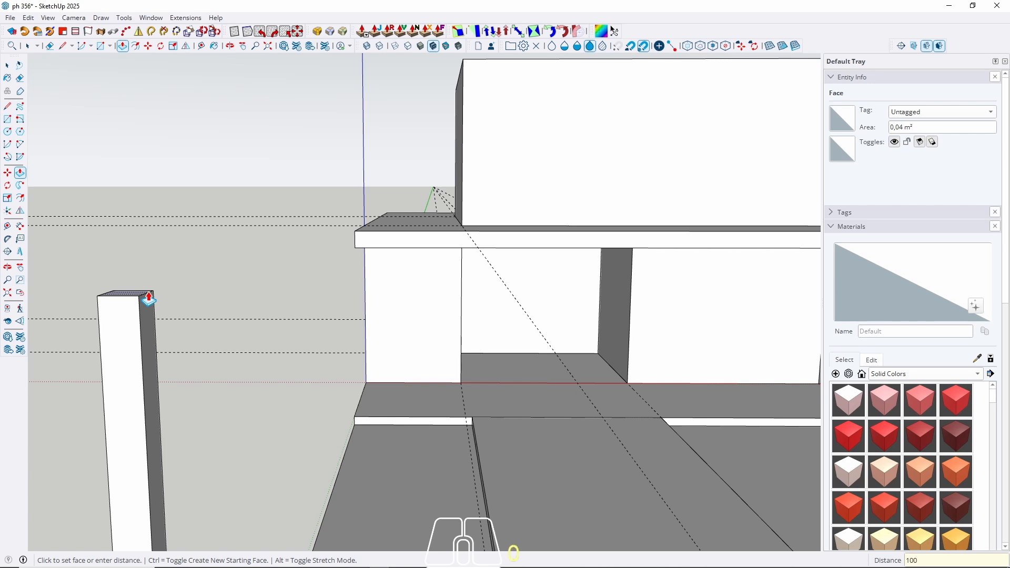
{"action": "key", "text": "Return"}
Step: Extrude the post's house-facing side along the ground strip and house to the rear corner, forming a side boundary wall
{"action": "scroll", "coordinate": [408, 248], "scroll_direction": "down", "scroll_amount": 3}
{"action": "middle_click_drag", "start_coordinate": [412, 246], "coordinate": [5, 476]}
{"action": "scroll", "coordinate": [164, 285], "scroll_direction": "up", "scroll_amount": 2}
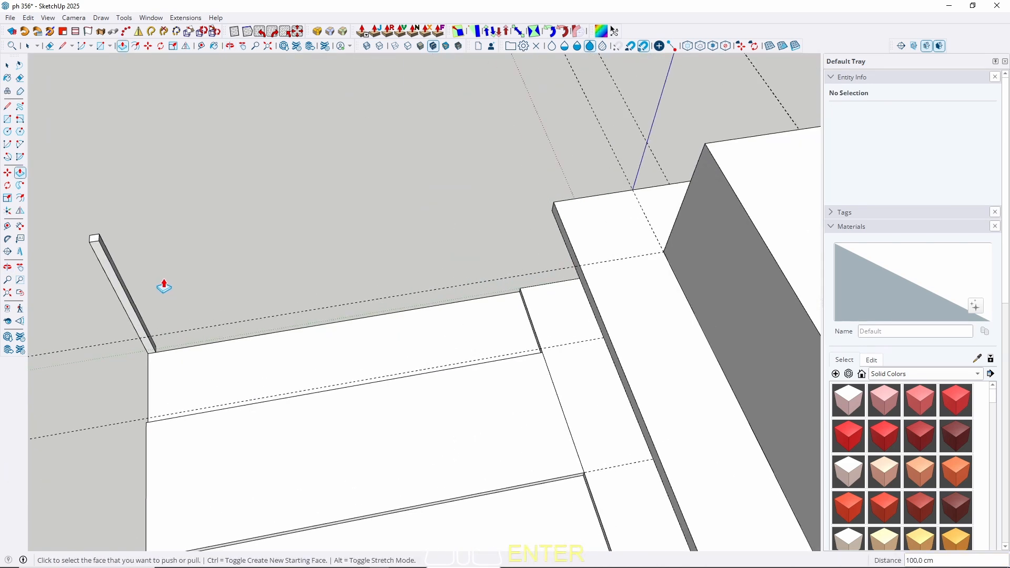
{"action": "scroll", "coordinate": [125, 293], "scroll_direction": "up", "scroll_amount": 1}
{"action": "left_click", "coordinate": [126, 291]}
{"action": "scroll", "coordinate": [118, 267], "scroll_direction": "down", "scroll_amount": 3}
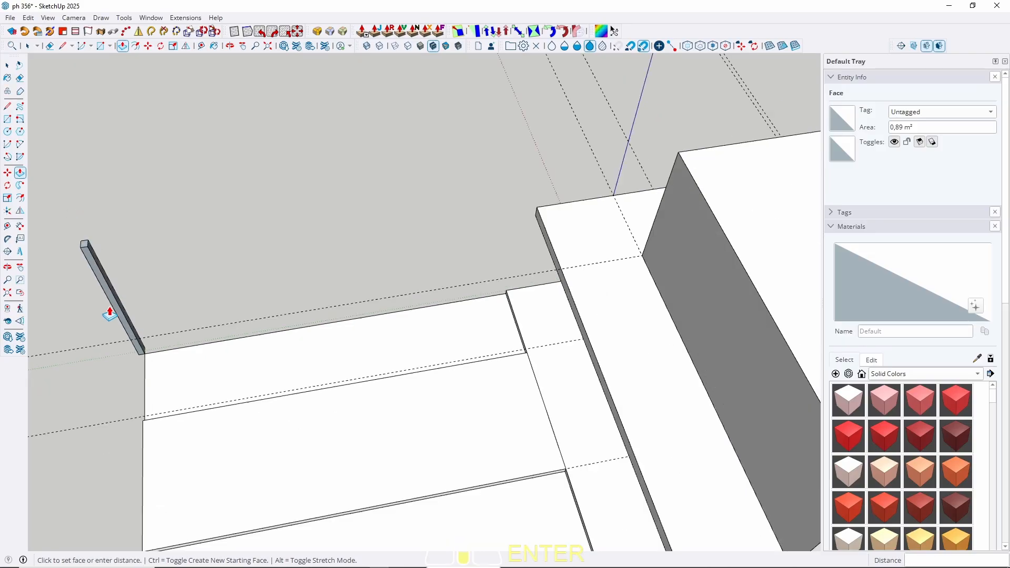
{"action": "middle_click_drag", "start_coordinate": [108, 243], "coordinate": [248, 420]}
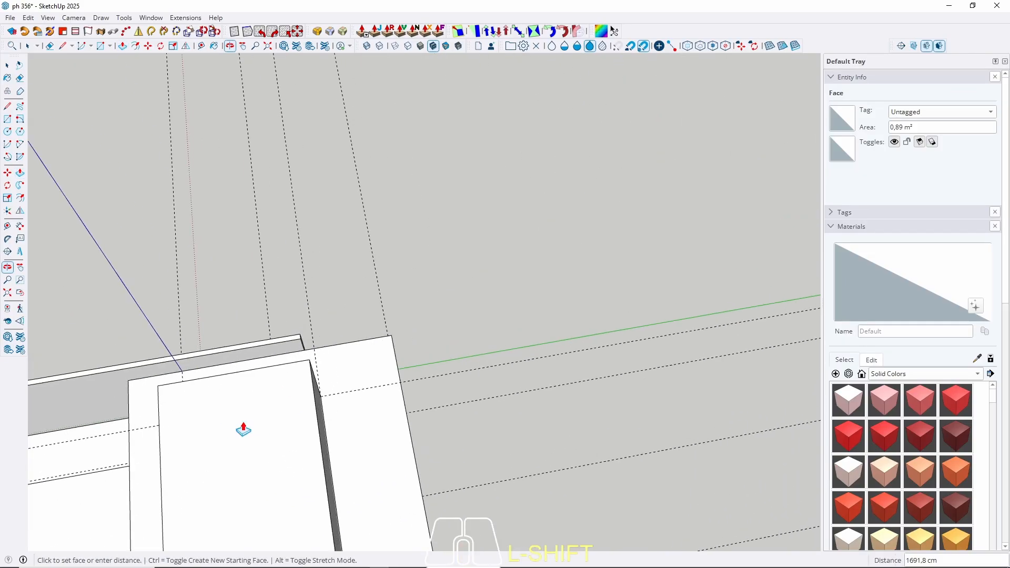
{"action": "scroll", "coordinate": [334, 356], "scroll_direction": "up", "scroll_amount": 2}
{"action": "middle_click_drag", "start_coordinate": [389, 323], "coordinate": [253, 308]}
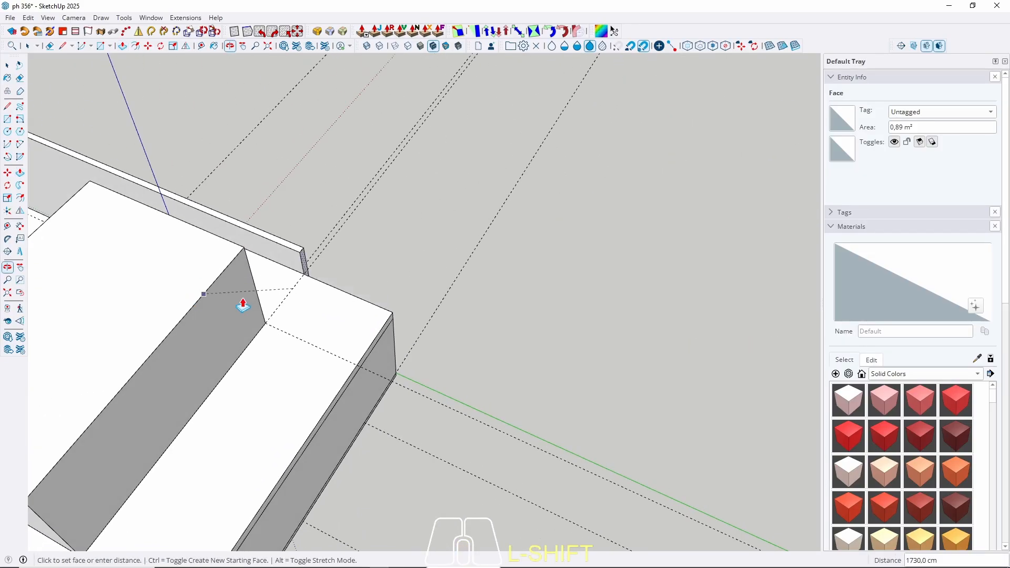
{"action": "left_click", "coordinate": [391, 339]}
{"action": "scroll", "coordinate": [483, 283], "scroll_direction": "down", "scroll_amount": 3}
Step: Extend the rear end face of the side wall by 20 cm
{"action": "key", "text": "space"}
{"action": "middle_click_drag", "start_coordinate": [355, 318], "coordinate": [518, 298]}
{"action": "scroll", "coordinate": [518, 298], "scroll_direction": "up", "scroll_amount": 5}
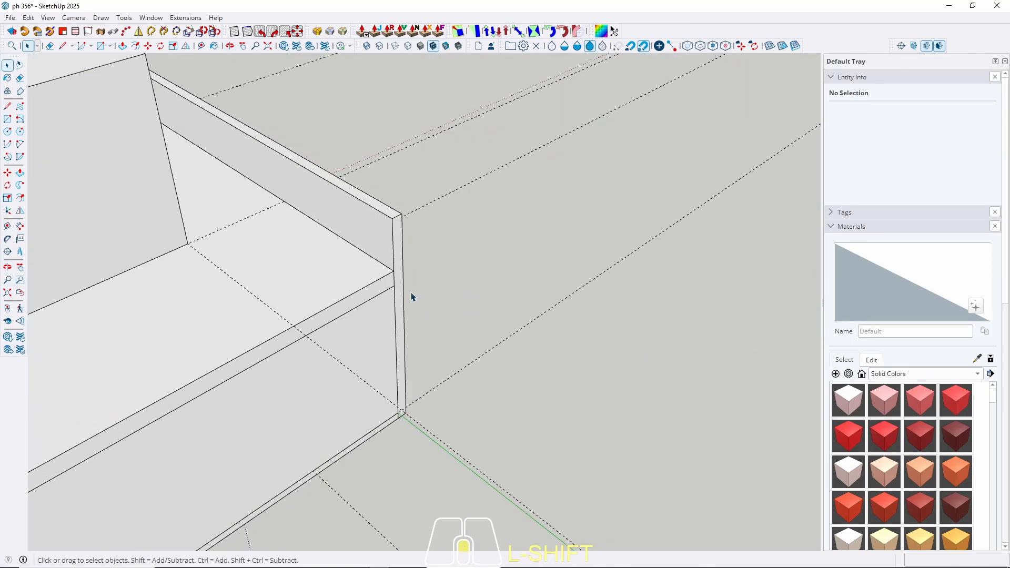
{"action": "left_click", "coordinate": [398, 277]}
{"action": "key", "text": "p"}
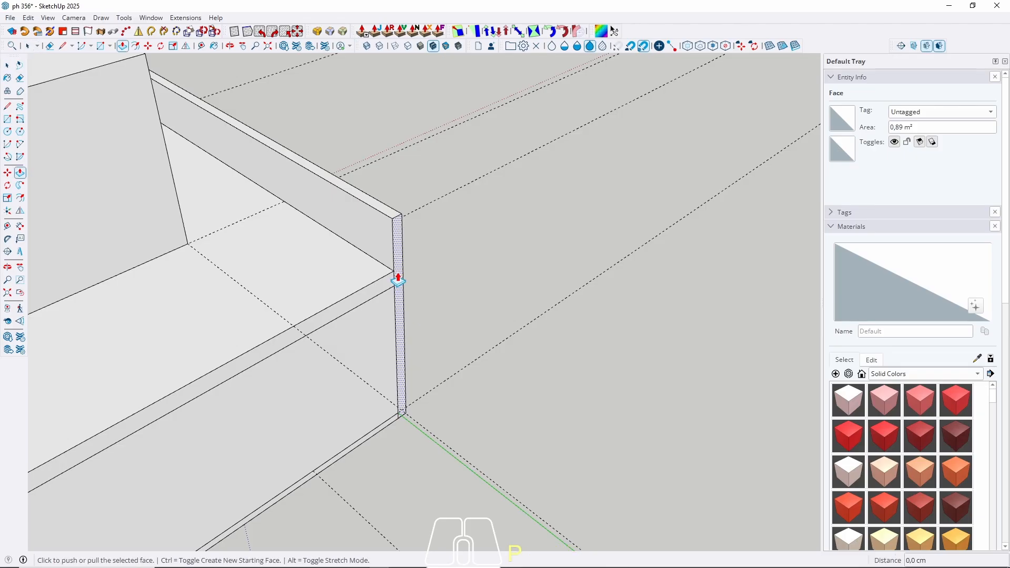
{"action": "left_click_drag", "start_coordinate": [398, 280], "coordinate": [412, 289]}
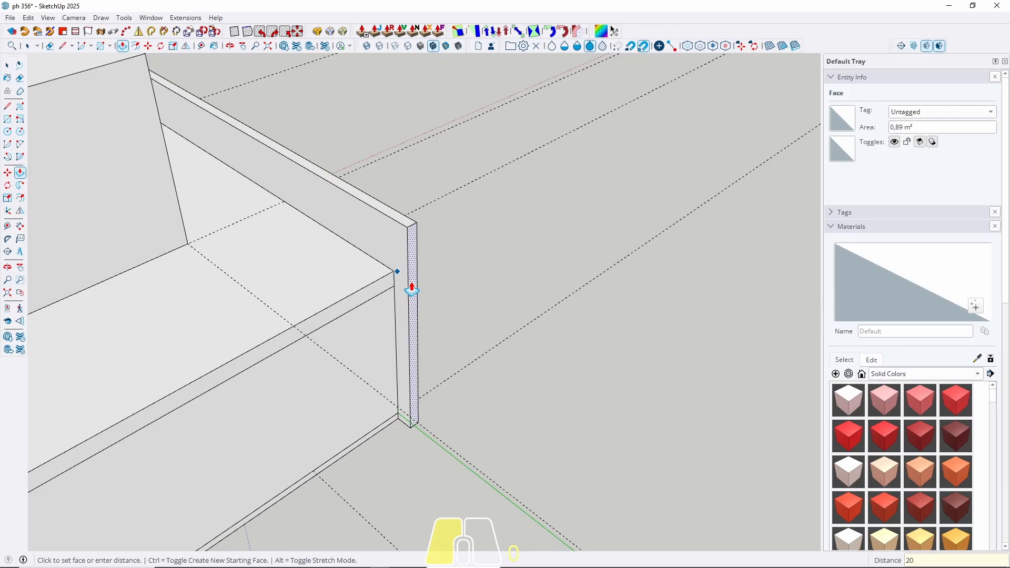
{"action": "type", "text": "20"}
{"action": "key", "text": "Return"}
Step: Select the whole side wall and make it a group
{"action": "key", "text": "space"}
{"action": "left_click", "coordinate": [406, 279]}
{"action": "right_click", "coordinate": [406, 274]}
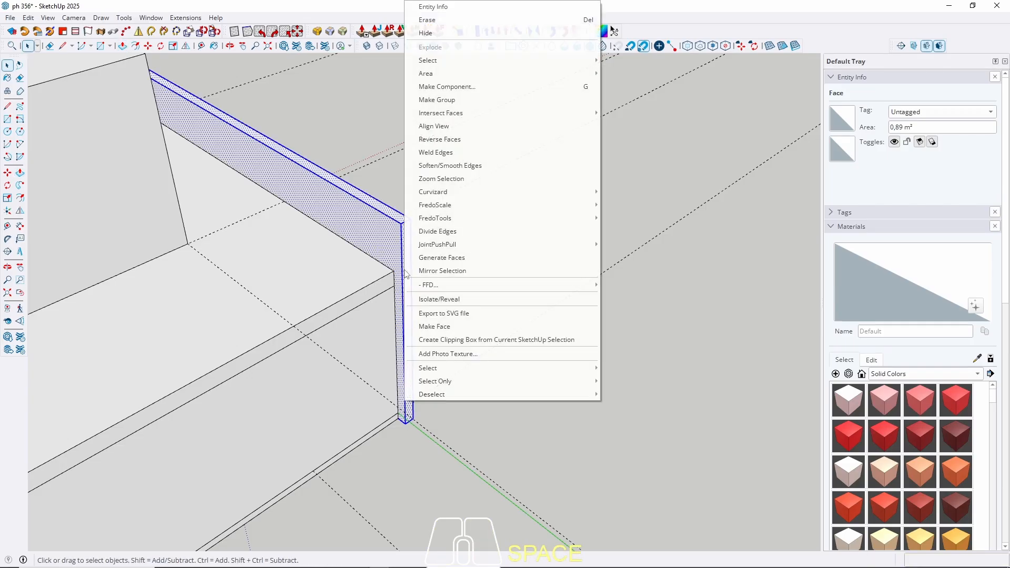
{"action": "left_click", "coordinate": [456, 99]}
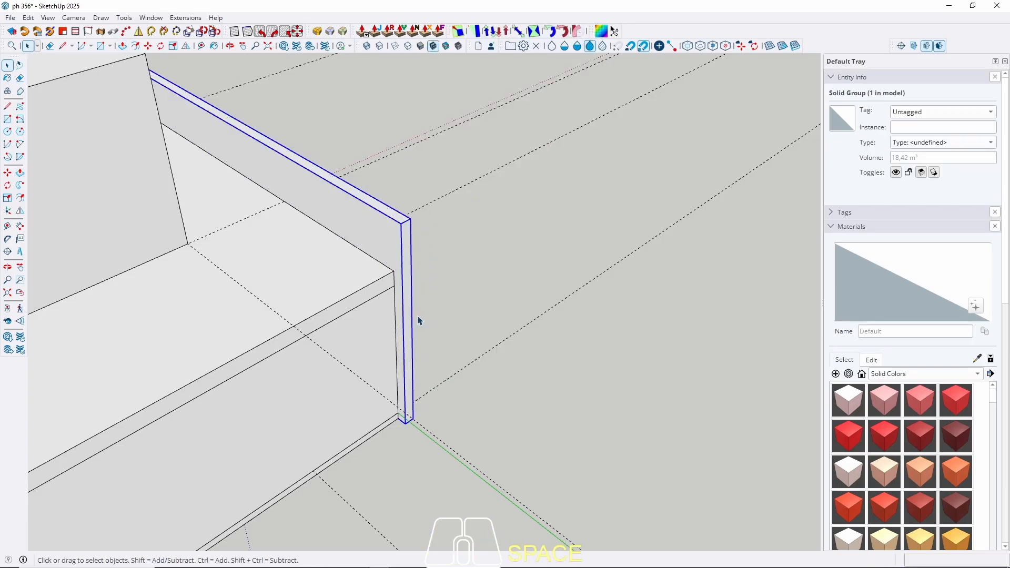
Step: Draw a full-height rectangle on the inner face of the side wall's 20 cm extension at the rear corner
{"action": "key", "text": "r"}
{"action": "scroll", "coordinate": [392, 411], "scroll_direction": "up", "scroll_amount": 5}
{"action": "left_click", "coordinate": [418, 436]}
{"action": "scroll", "coordinate": [419, 436], "scroll_direction": "down", "scroll_amount": 3}
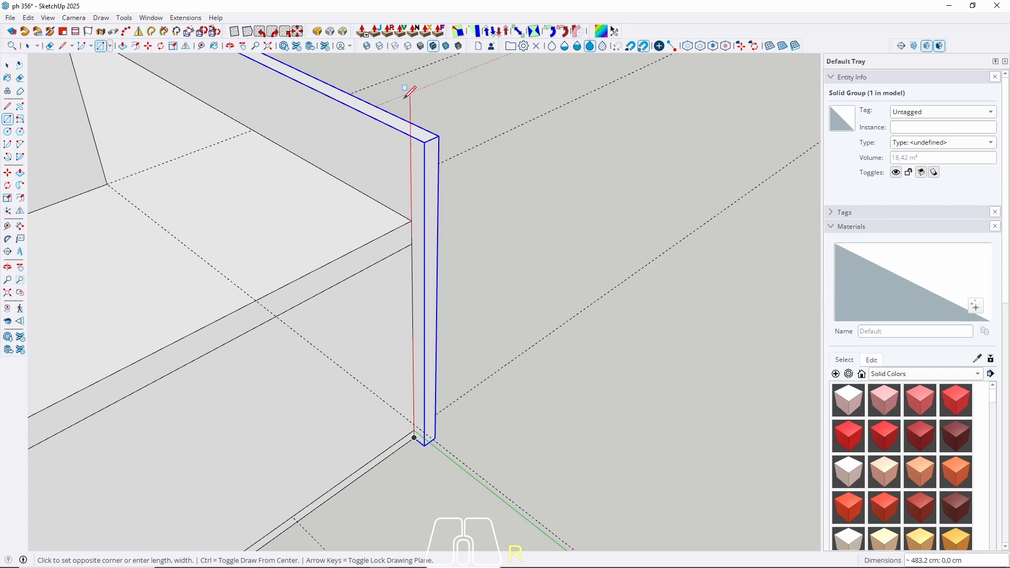
{"action": "key", "text": "space"}
Step: Extrude the rectangle 1350 cm along the back of the house to the base slab's opposite rear corner
{"action": "key", "text": "p"}
{"action": "left_click", "coordinate": [424, 179]}
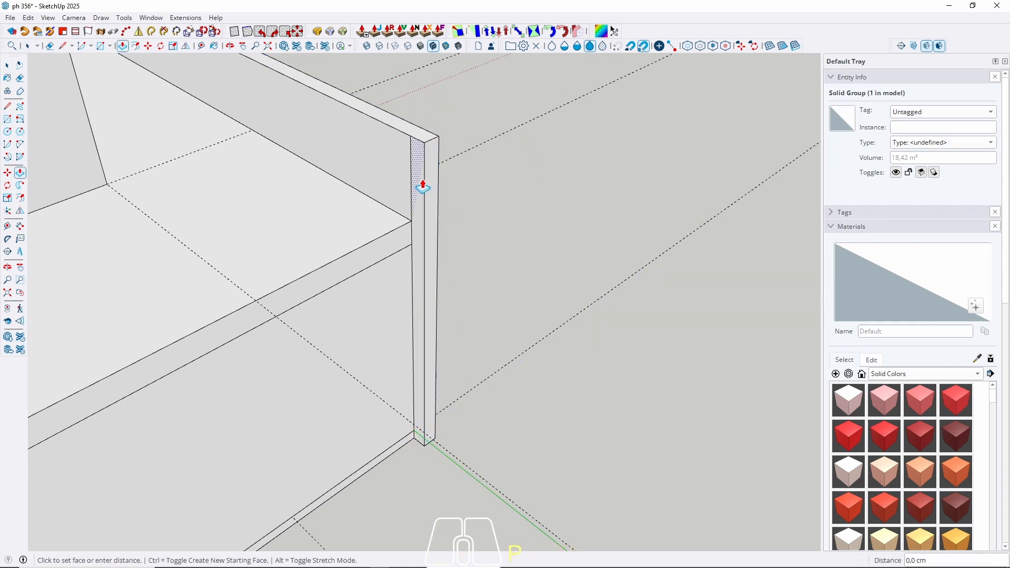
{"action": "scroll", "coordinate": [560, 164], "scroll_direction": "down", "scroll_amount": 7}
{"action": "middle_click_drag", "start_coordinate": [318, 338], "coordinate": [805, 352]}
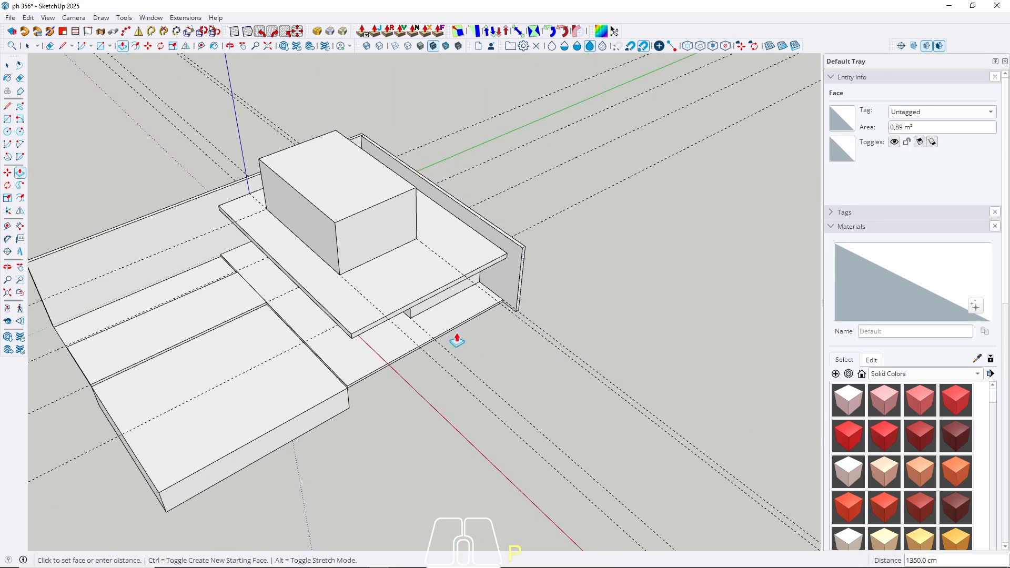
{"action": "left_click", "coordinate": [465, 326]}
Step: Select the whole rear wall and make it a group
{"action": "key", "text": "space"}
{"action": "scroll", "coordinate": [492, 239], "scroll_direction": "up", "scroll_amount": 5}
{"action": "left_click", "coordinate": [497, 240]}
{"action": "triple_click", "coordinate": [496, 242]}
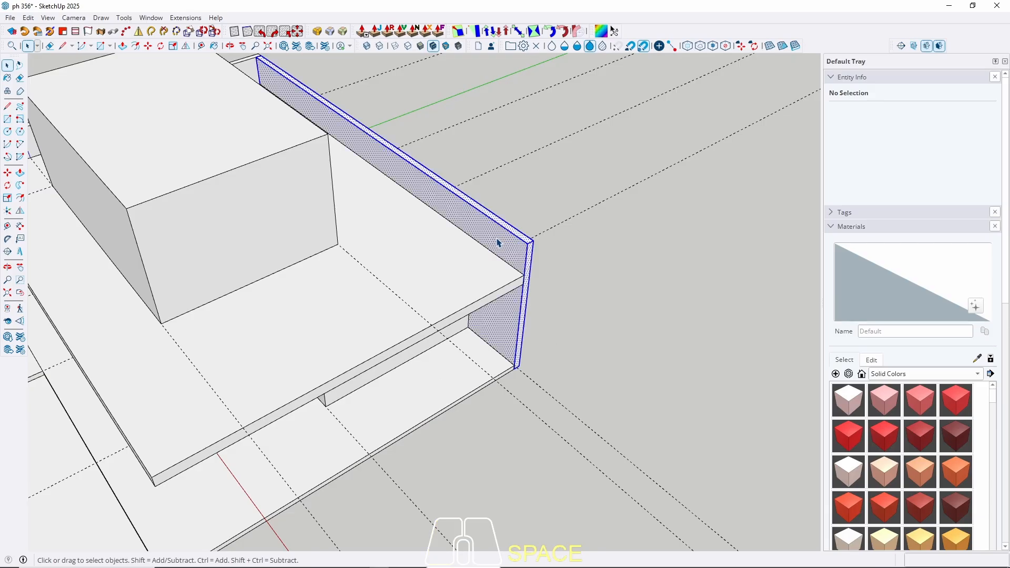
{"action": "right_click", "coordinate": [445, 231]}
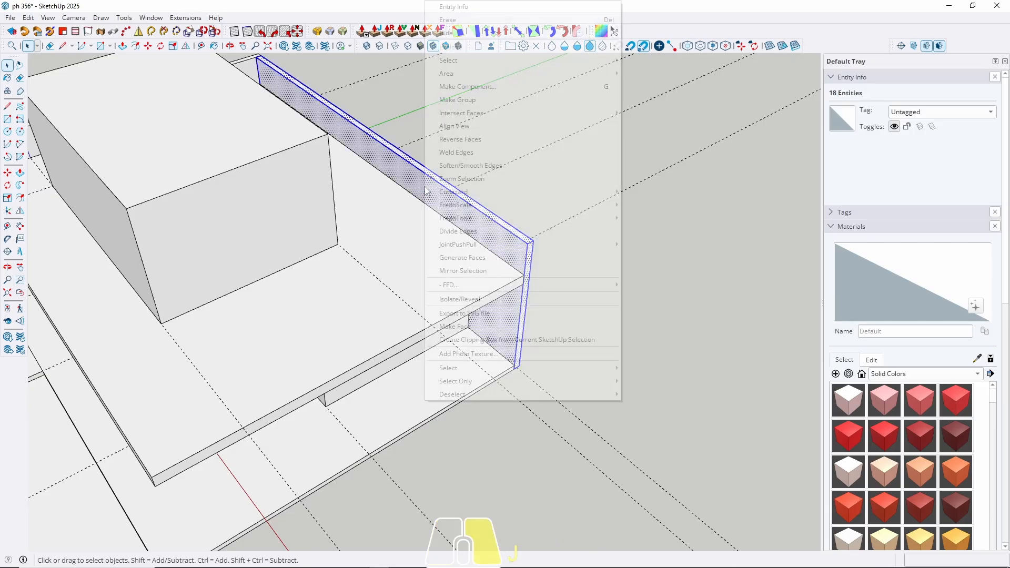
{"action": "left_click", "coordinate": [468, 102]}
Step: Draw a rectangle covering the free end face of the rear wall, from its upper corner to its lower corner
{"action": "key", "text": "r"}
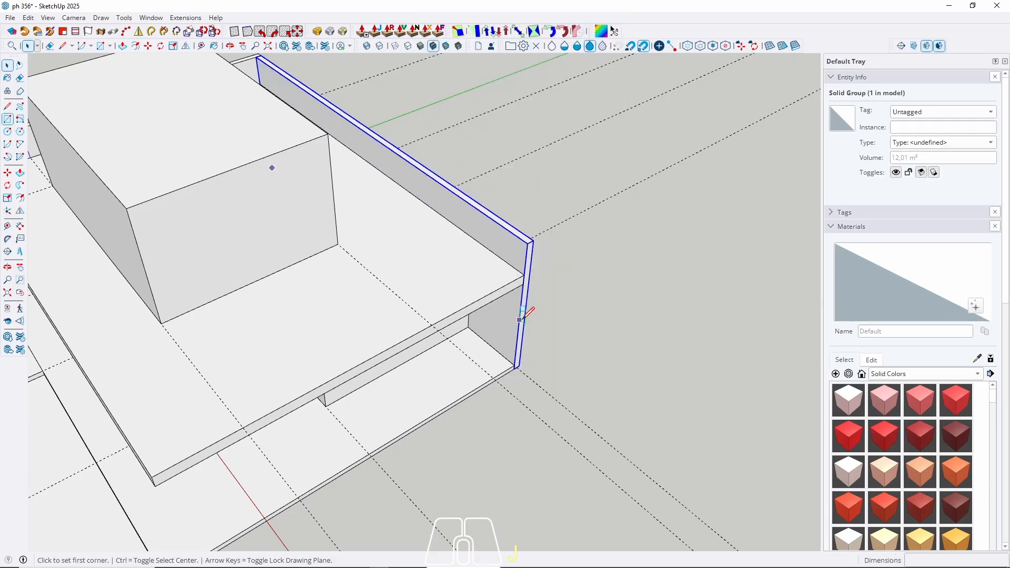
{"action": "scroll", "coordinate": [500, 284], "scroll_direction": "up", "scroll_amount": 4}
{"action": "left_click", "coordinate": [542, 151]}
{"action": "scroll", "coordinate": [535, 423], "scroll_direction": "up", "scroll_amount": 3}
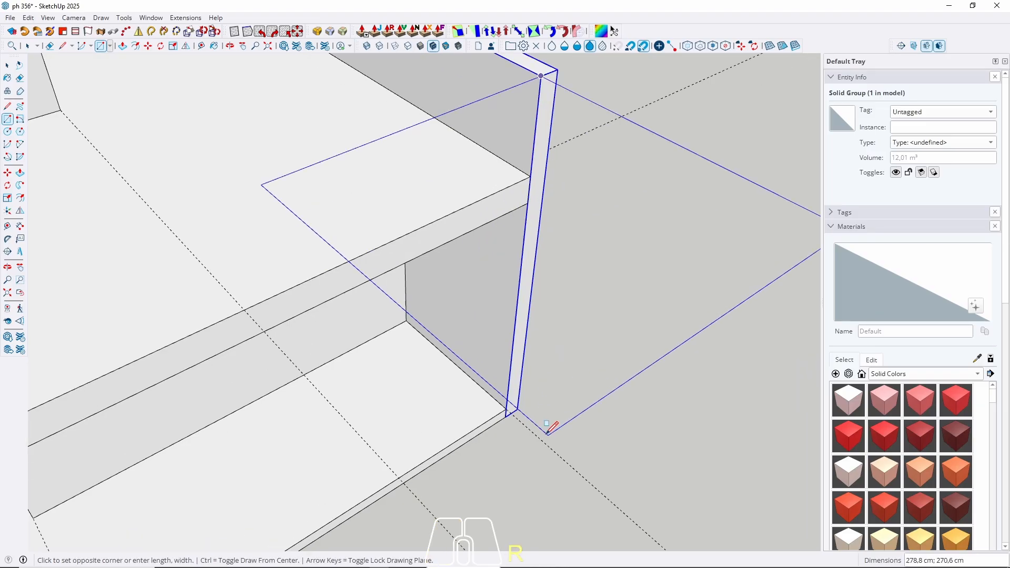
{"action": "left_click", "coordinate": [510, 405]}
{"action": "key", "text": "space"}
Step: Extrude the rectangle on the rear wall's end outward by 20 cm
{"action": "key", "text": "p"}
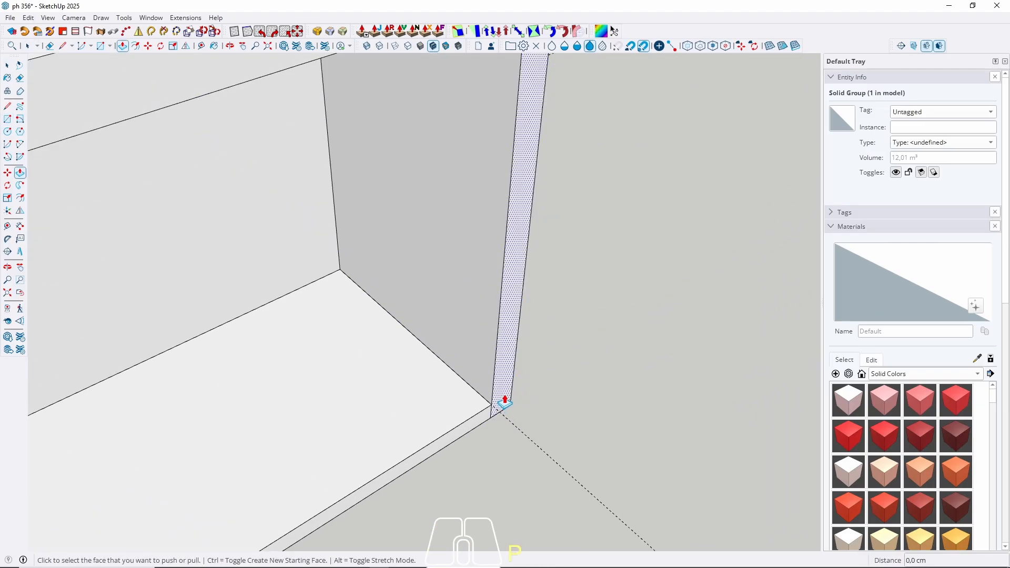
{"action": "left_click", "coordinate": [506, 403]}
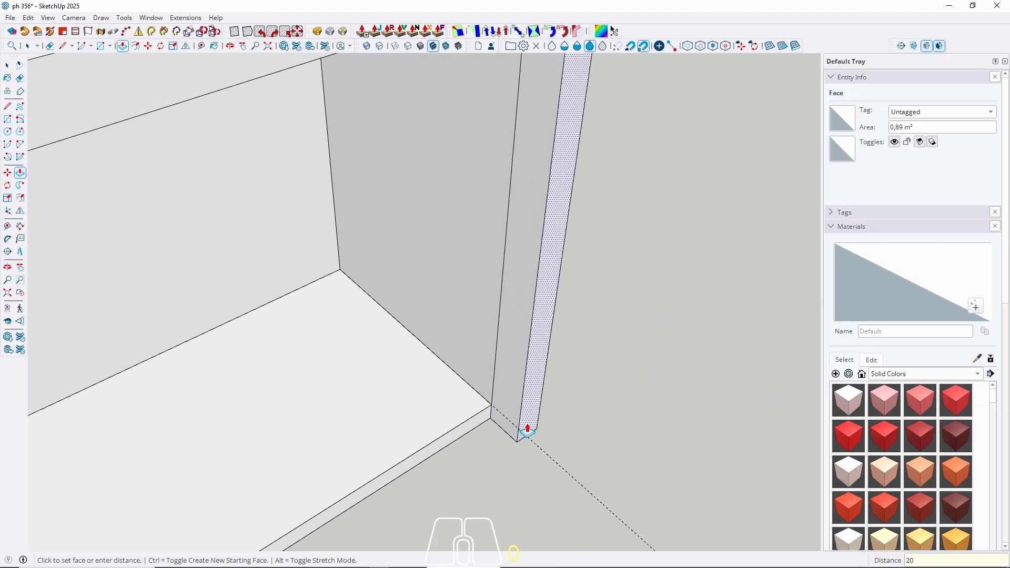
{"action": "type", "text": "20"}
{"action": "key", "text": "Return"}
Step: Extrude the corner post's front-facing side 2050 cm forward, level with the front end of the opposite side wall
{"action": "scroll", "coordinate": [640, 377], "scroll_direction": "down", "scroll_amount": 5}
{"action": "middle_click_drag", "start_coordinate": [692, 365], "coordinate": [458, 408]}
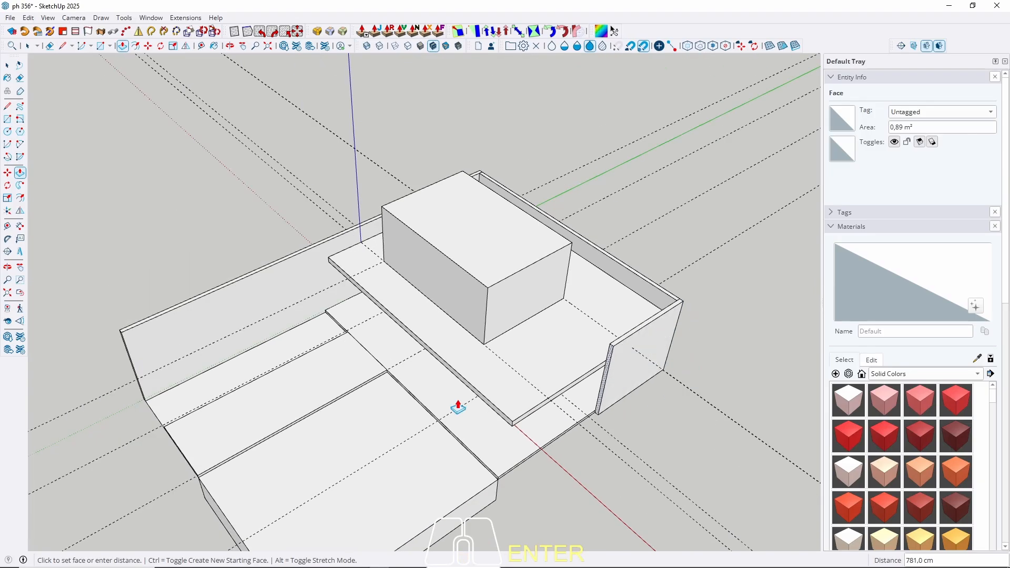
{"action": "left_click", "coordinate": [125, 344]}
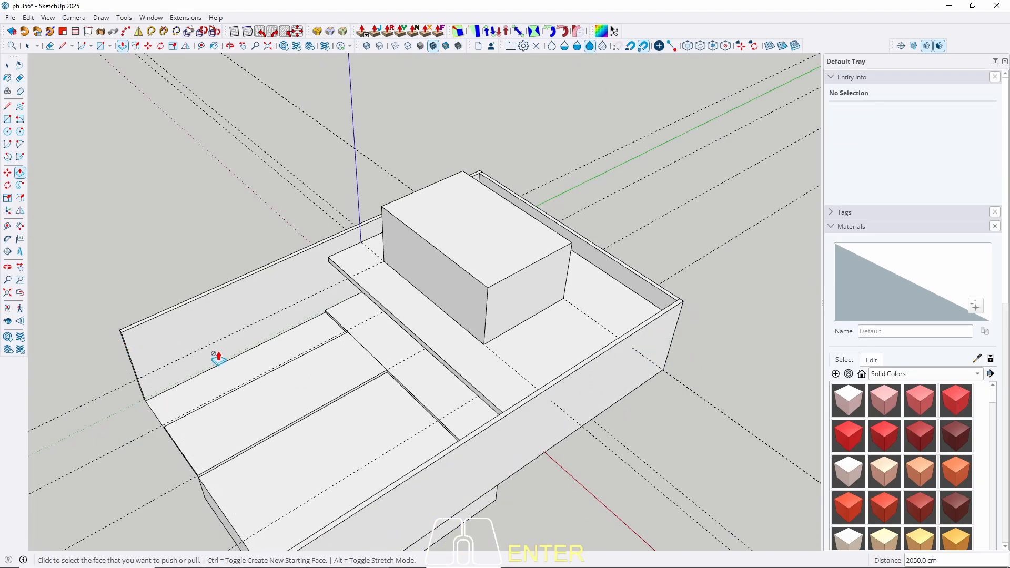
Step: Select the whole side wall with its corner post and make it a group
{"action": "key", "text": "space"}
{"action": "middle_click_drag", "start_coordinate": [286, 462], "coordinate": [478, 289]}
{"action": "scroll", "coordinate": [519, 338], "scroll_direction": "up", "scroll_amount": 5}
{"action": "left_click", "coordinate": [567, 352]}
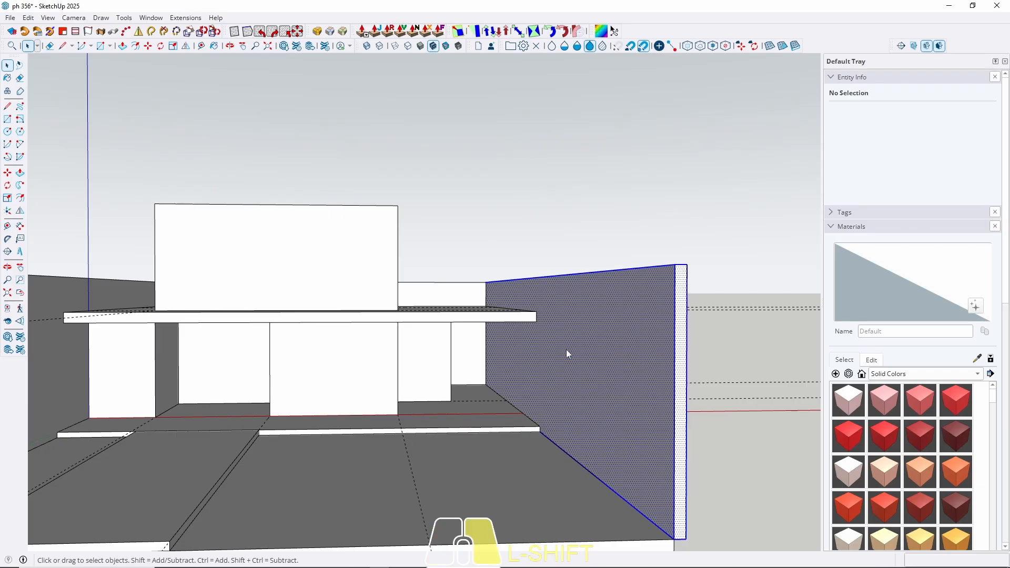
{"action": "right_click", "coordinate": [566, 350]}
{"action": "left_click", "coordinate": [604, 104]}
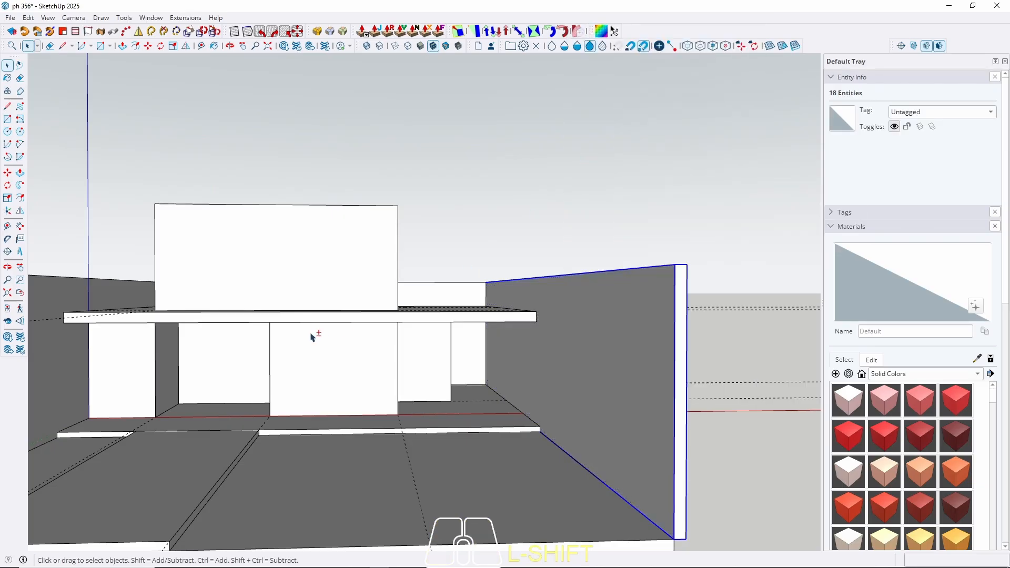
{"action": "middle_click_drag", "start_coordinate": [311, 336], "coordinate": [408, 338], "text": "shift"}
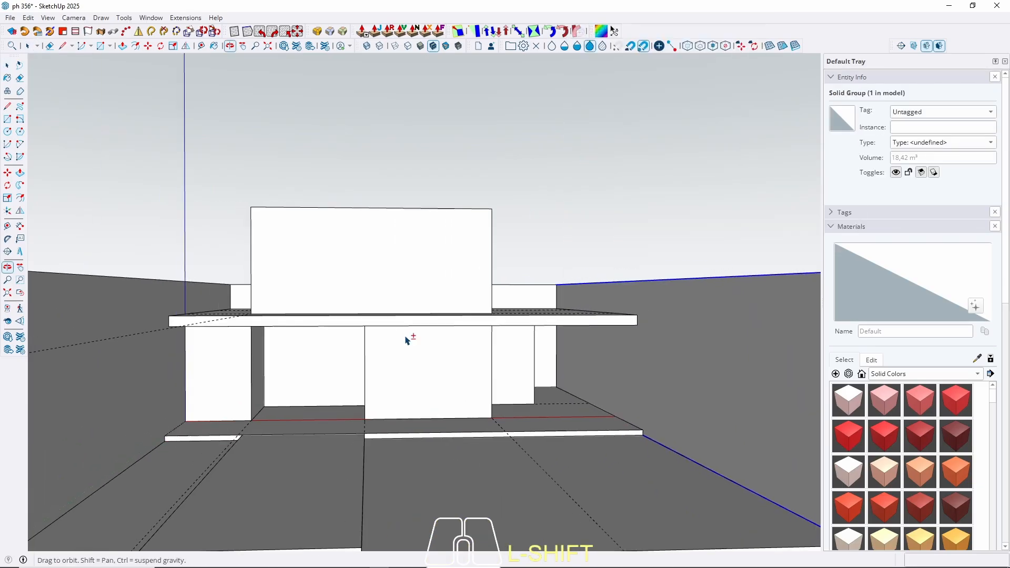
Step: Save the model without purging unused items
{"action": "left_click", "coordinate": [9, 19]}
{"action": "left_click", "coordinate": [40, 83]}
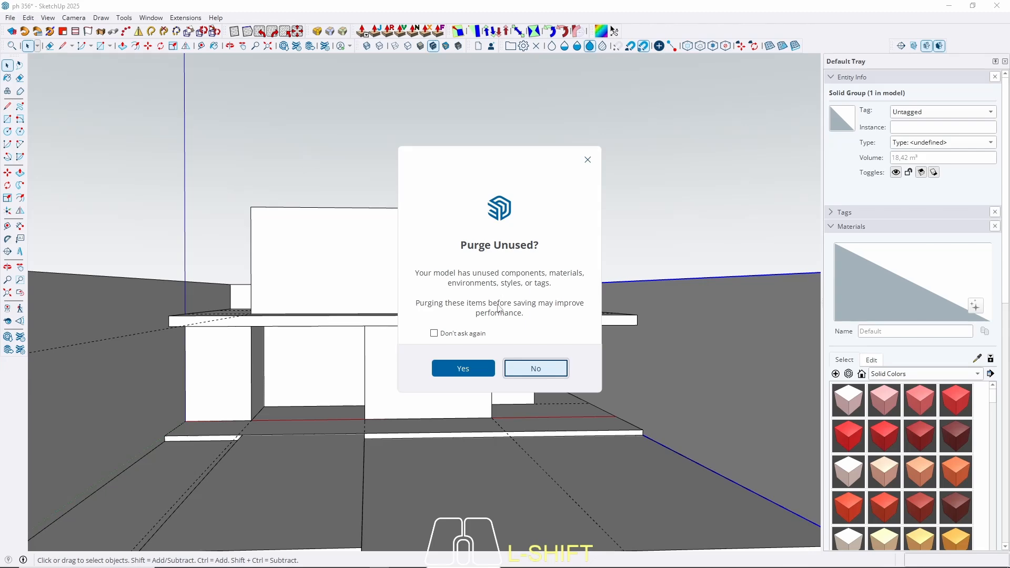
{"action": "left_click", "coordinate": [532, 373]}
Step: Examine the house front at eye level and from above, including the area beneath the slab's overhang
{"action": "middle_click_drag", "start_coordinate": [437, 360], "coordinate": [455, 346]}
{"action": "scroll", "coordinate": [443, 294], "scroll_direction": "up", "scroll_amount": 1}
{"action": "scroll", "coordinate": [350, 246], "scroll_direction": "down", "scroll_amount": 1}
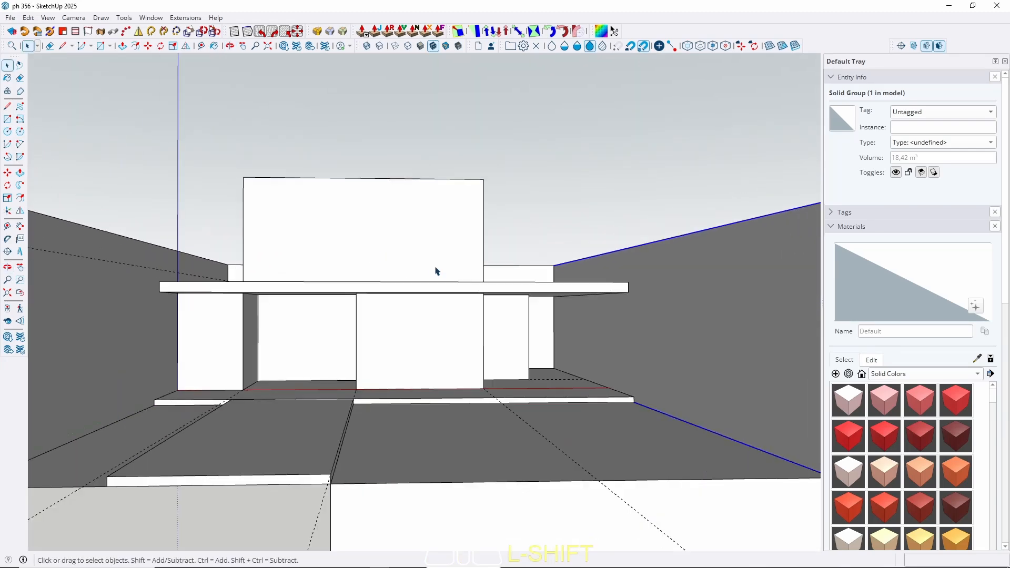
{"action": "middle_click_drag", "start_coordinate": [514, 287], "coordinate": [548, 304]}
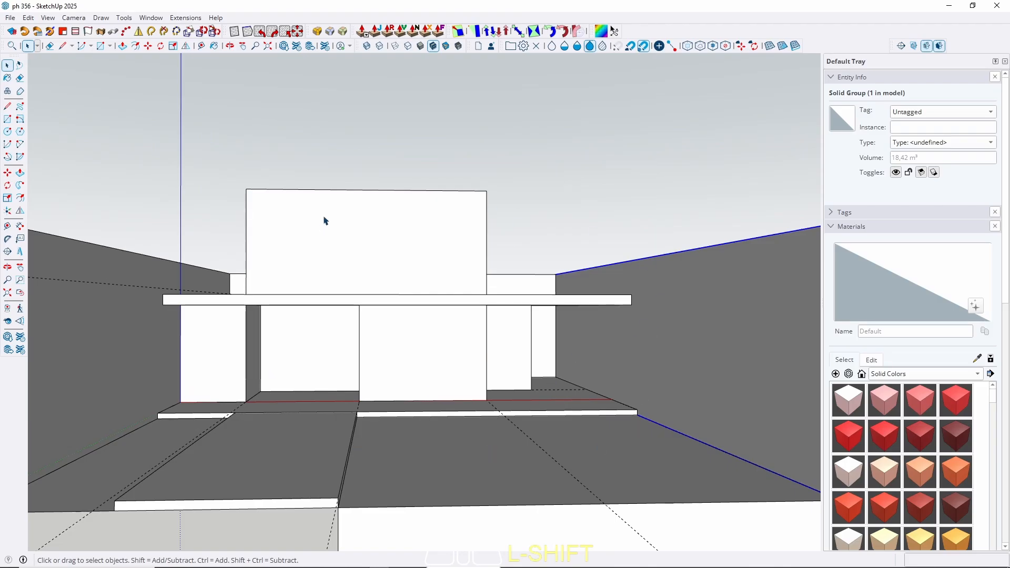
{"action": "scroll", "coordinate": [275, 363], "scroll_direction": "up", "scroll_amount": 3}
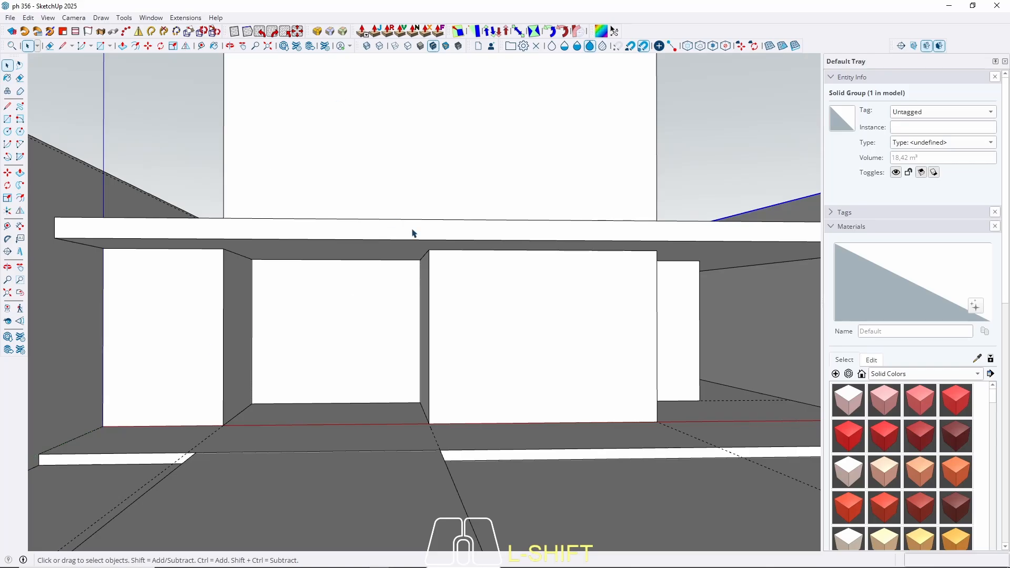
{"action": "scroll", "coordinate": [310, 430], "scroll_direction": "down", "scroll_amount": 1}
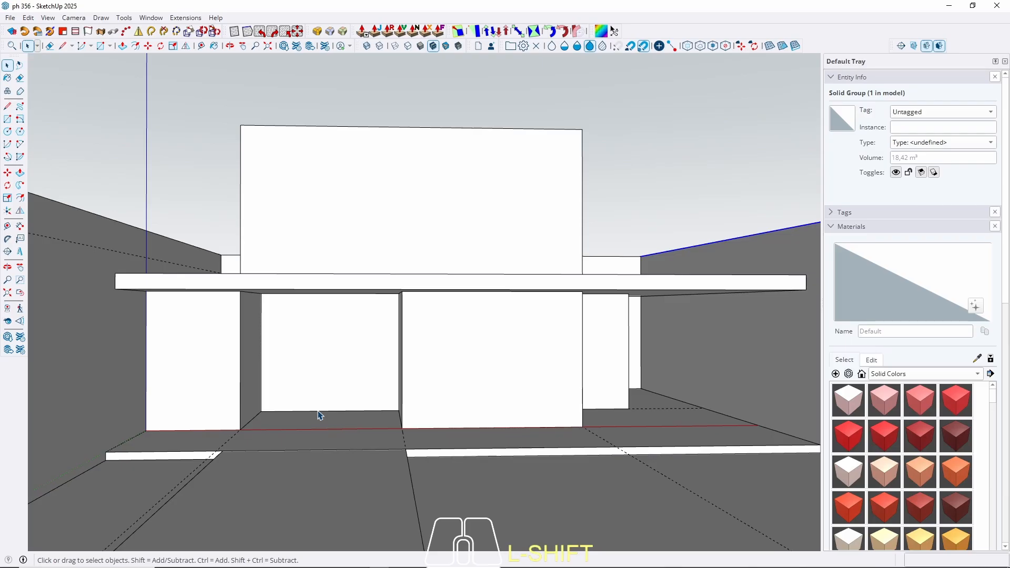
{"action": "middle_click_drag", "start_coordinate": [209, 434], "coordinate": [166, 518]}
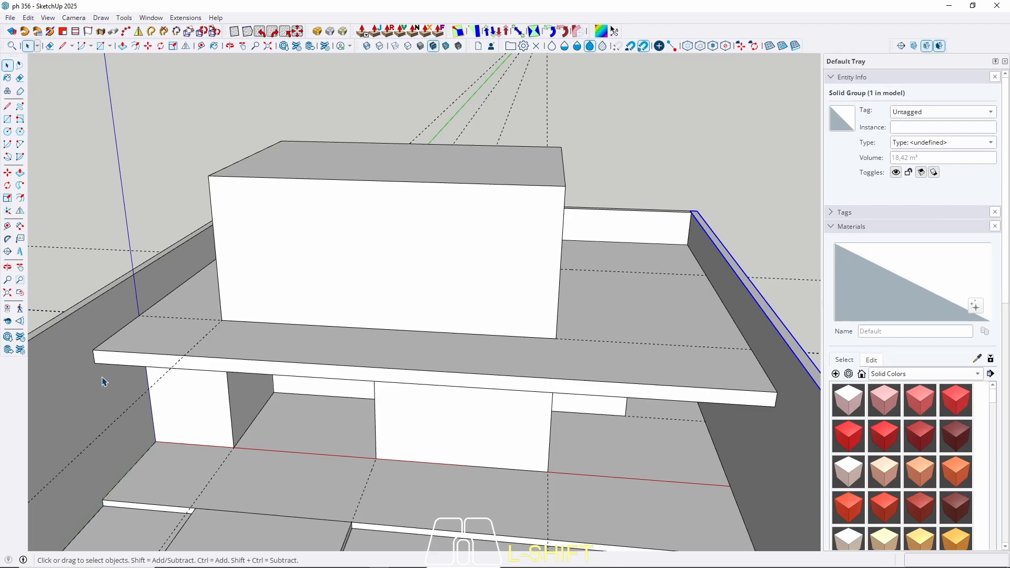
Step: Draw a 15 by 15 cm square on the slab's underside at its front corner beside the side wall
{"action": "scroll", "coordinate": [111, 386], "scroll_direction": "up", "scroll_amount": 4}
{"action": "middle_click_drag", "start_coordinate": [96, 361], "coordinate": [165, 162]}
{"action": "scroll", "coordinate": [124, 142], "scroll_direction": "up", "scroll_amount": 2}
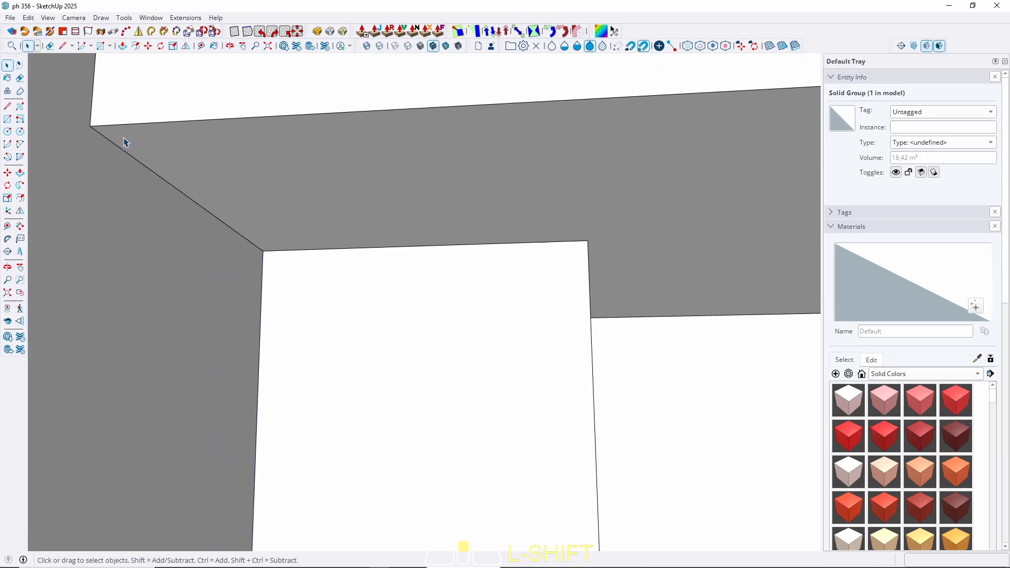
{"action": "key", "text": "r"}
{"action": "scroll", "coordinate": [90, 123], "scroll_direction": "up", "scroll_amount": 1}
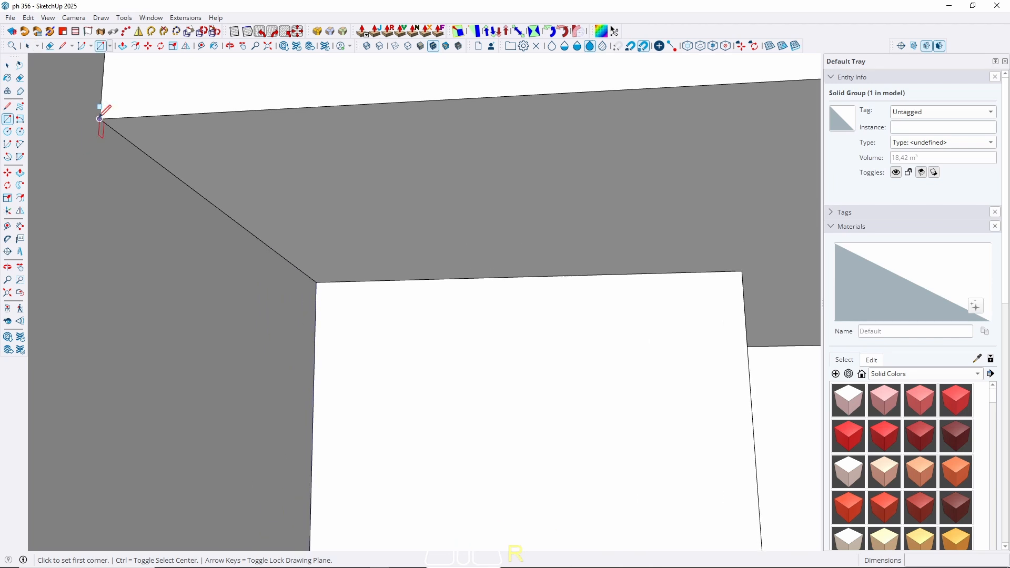
{"action": "left_click", "coordinate": [99, 119]}
{"action": "type", "text": "15;15"}
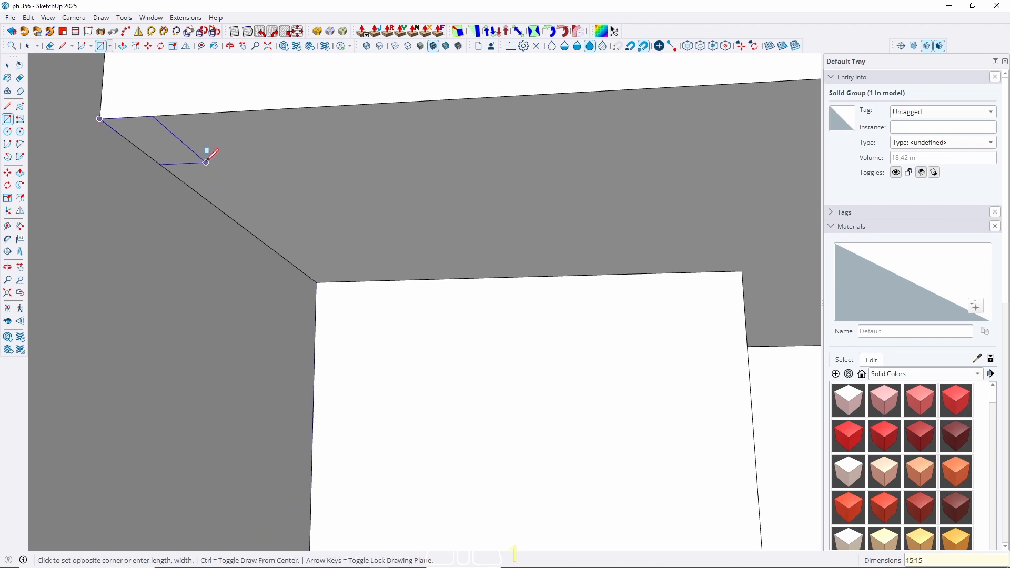
{"action": "key", "text": "Return"}
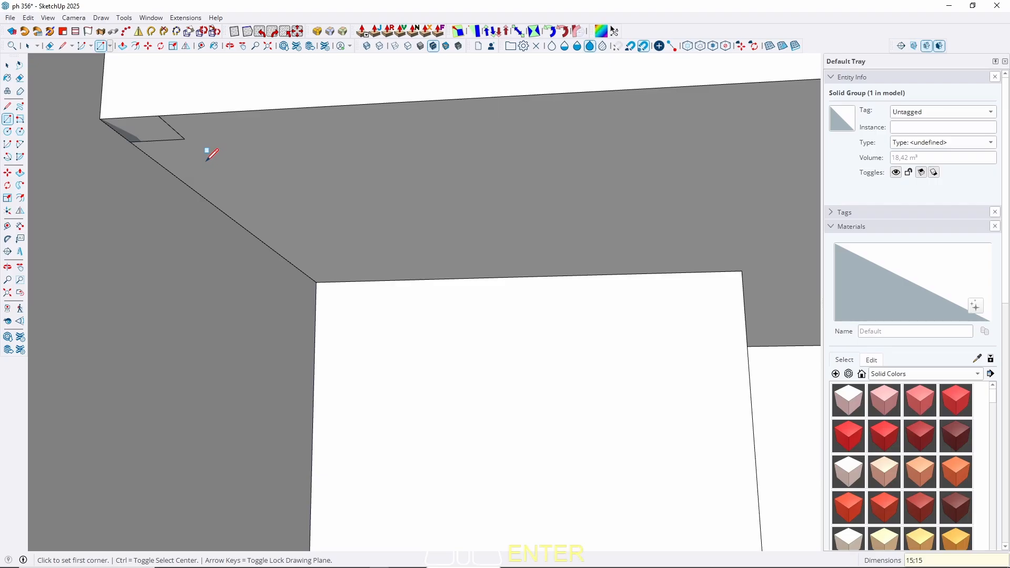
Step: Extrude the small square 300 cm down to the ground-floor slab to form a column
{"action": "key", "text": "p"}
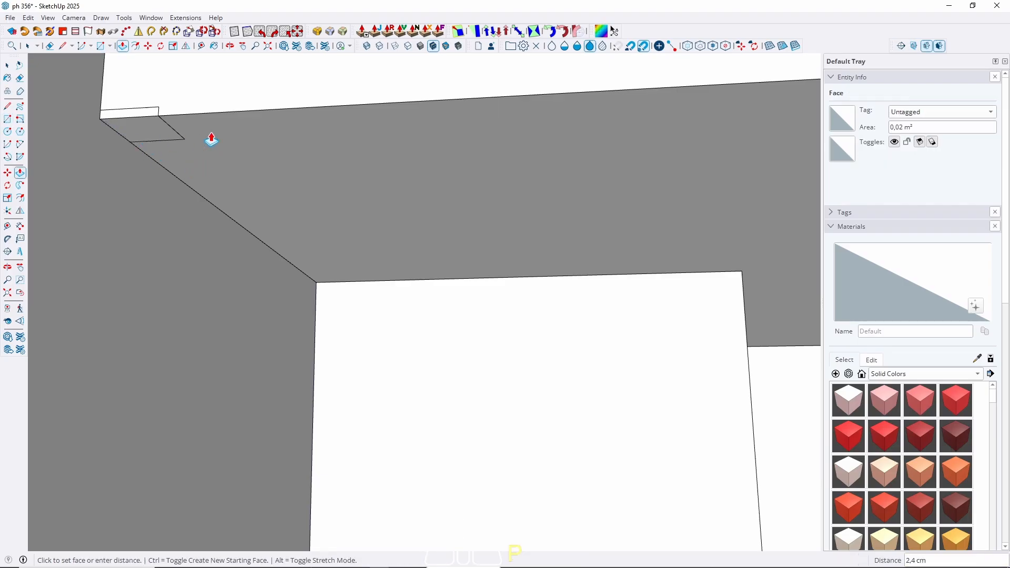
{"action": "middle_click_drag", "start_coordinate": [196, 140], "coordinate": [235, 513]}
{"action": "middle_click_drag", "start_coordinate": [235, 513], "coordinate": [232, 421], "text": "shift"}
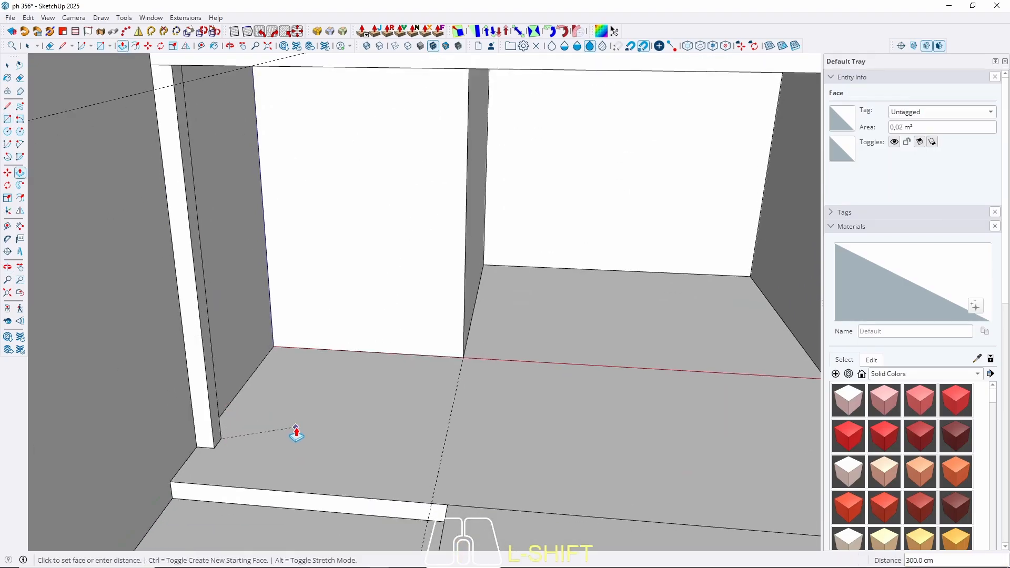
{"action": "left_click", "coordinate": [295, 431]}
{"action": "key", "text": "space"}
Step: Select the whole corner column and make it a component, keeping the default settings
{"action": "scroll", "coordinate": [175, 435], "scroll_direction": "down", "scroll_amount": 2}
{"action": "scroll", "coordinate": [166, 206], "scroll_direction": "up", "scroll_amount": 1}
{"action": "scroll", "coordinate": [166, 206], "scroll_direction": "up", "scroll_amount": 1}
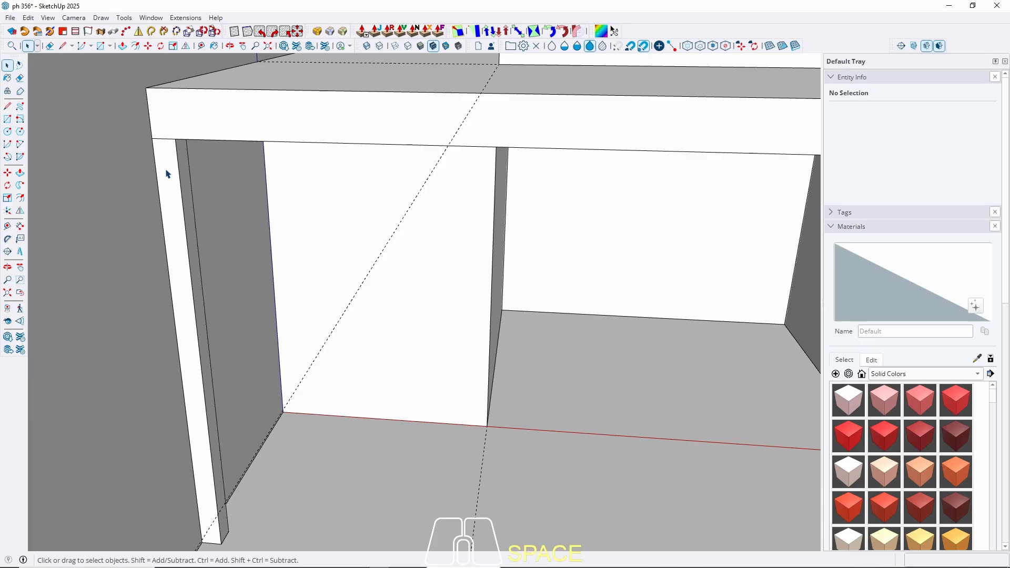
{"action": "triple_click", "coordinate": [167, 173]}
{"action": "right_click", "coordinate": [167, 174]}
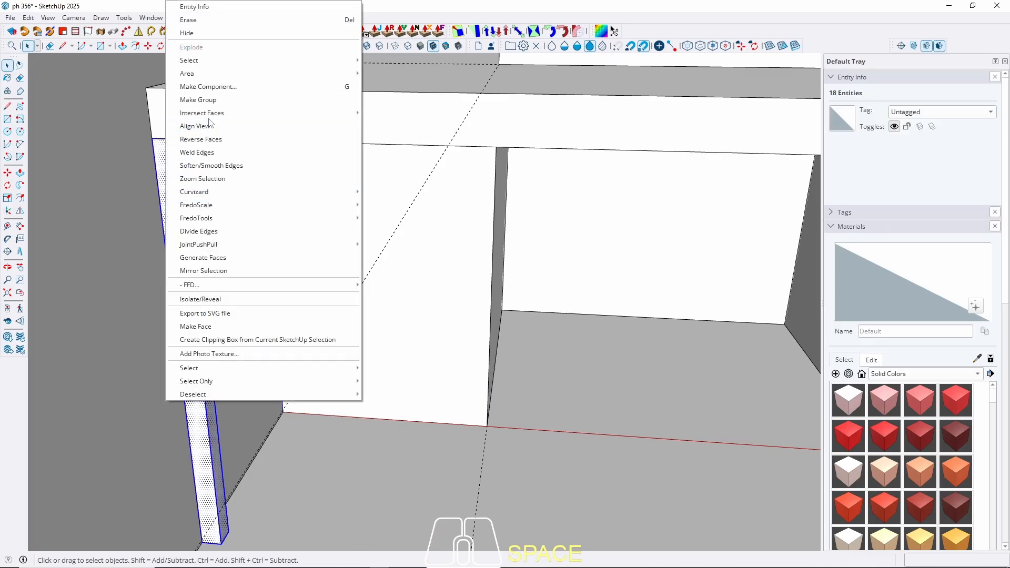
{"action": "left_click", "coordinate": [219, 87]}
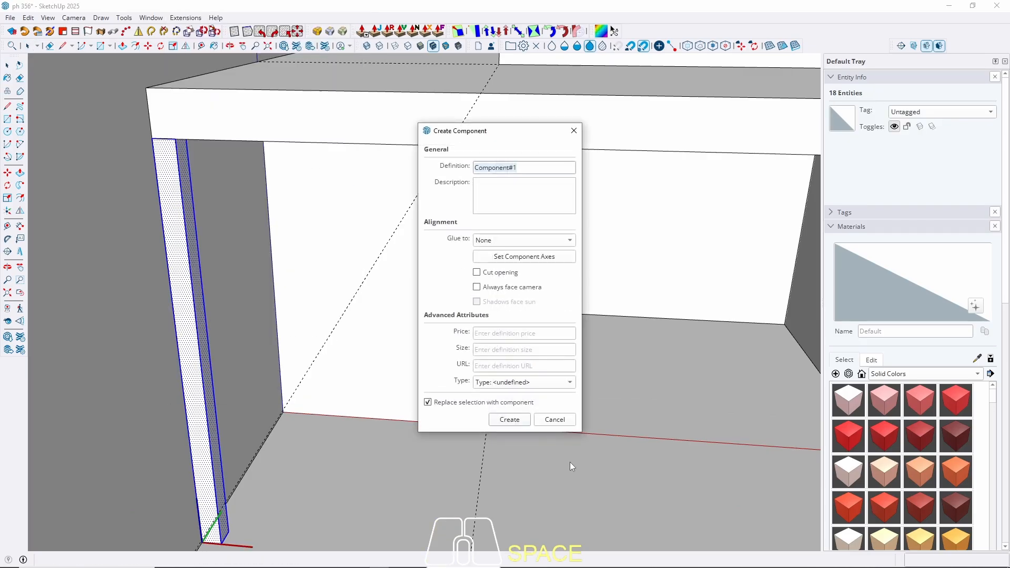
{"action": "left_click", "coordinate": [509, 419]}
Step: Copy the column along the red axis to the guide in line with the inner corner of the adjacent ground-floor volume
{"action": "scroll", "coordinate": [184, 329], "scroll_direction": "down", "scroll_amount": 2}
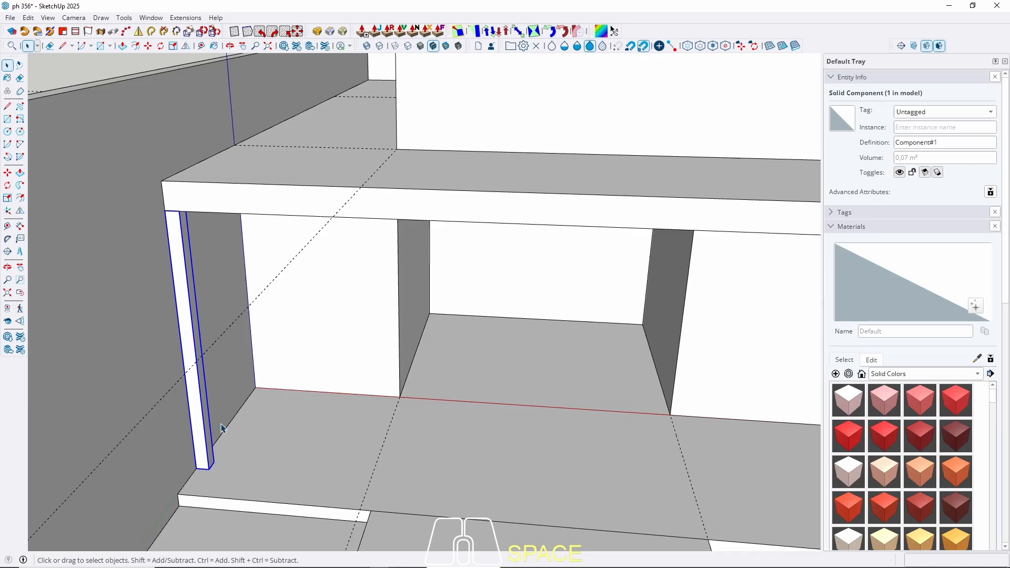
{"action": "scroll", "coordinate": [228, 476], "scroll_direction": "up", "scroll_amount": 2}
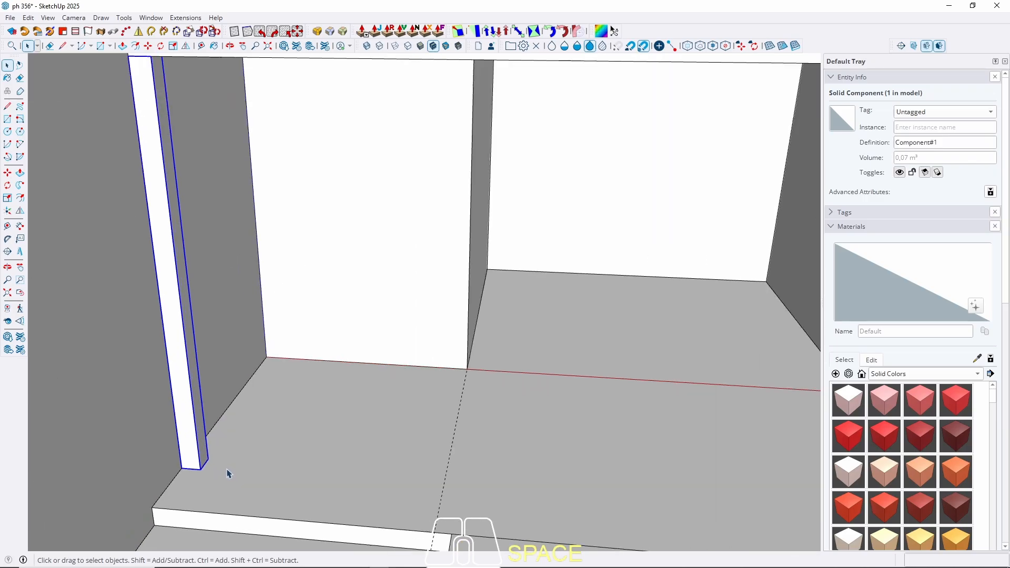
{"action": "key", "text": "m"}
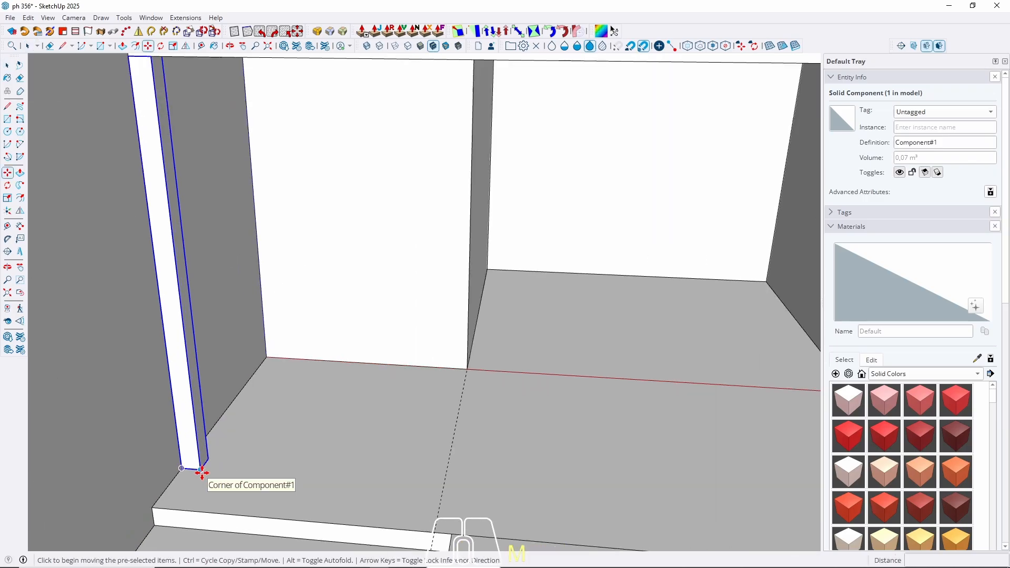
{"action": "key", "text": "ctrl"}
{"action": "left_click", "coordinate": [201, 468]}
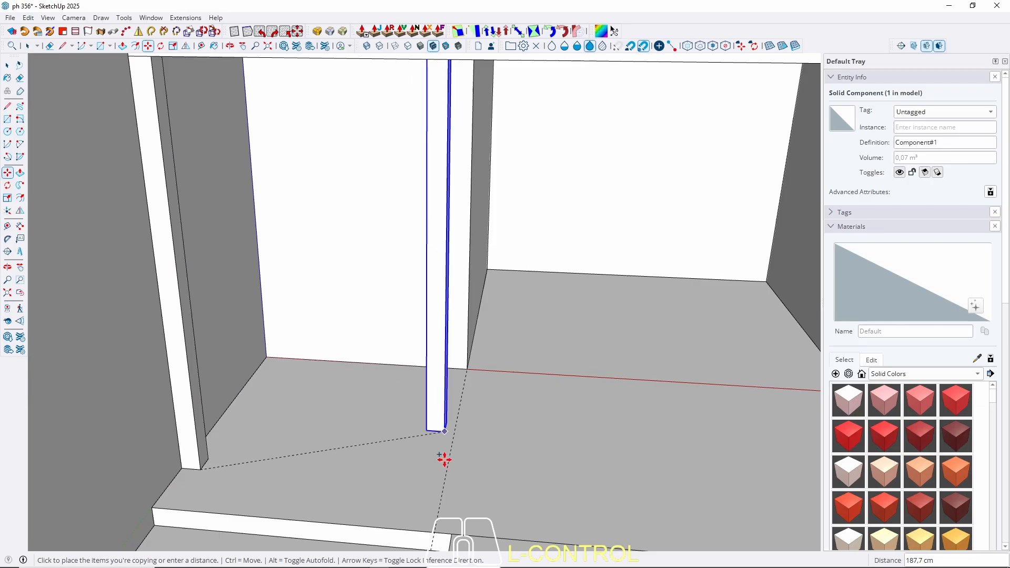
{"action": "key", "text": "Right"}
{"action": "left_click", "coordinate": [441, 487]}
{"action": "scroll", "coordinate": [225, 406], "scroll_direction": "down", "scroll_amount": 4}
{"action": "scroll", "coordinate": [327, 447], "scroll_direction": "up", "scroll_amount": 4}
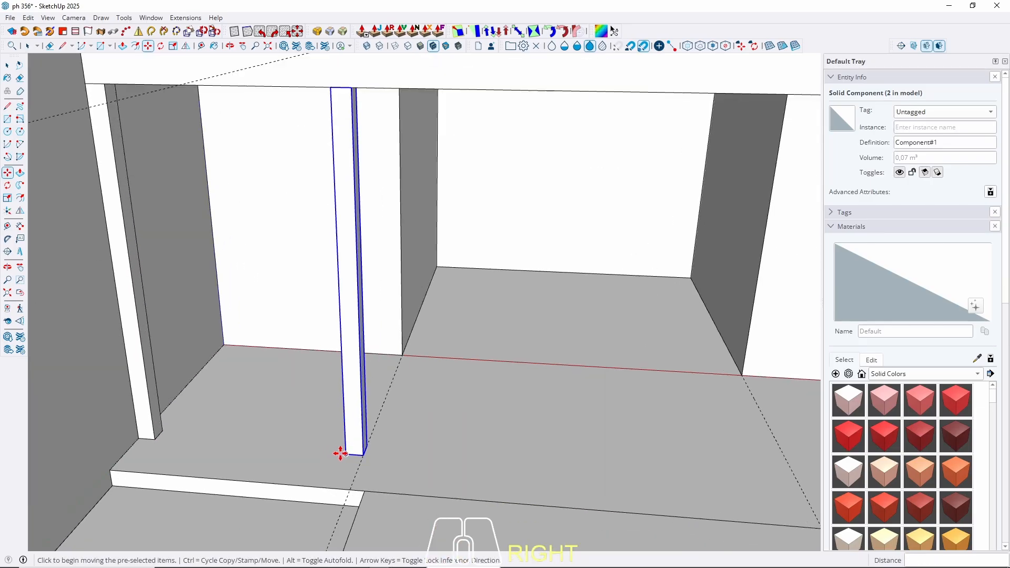
{"action": "key", "text": "space"}
{"action": "key", "text": "Escape"}
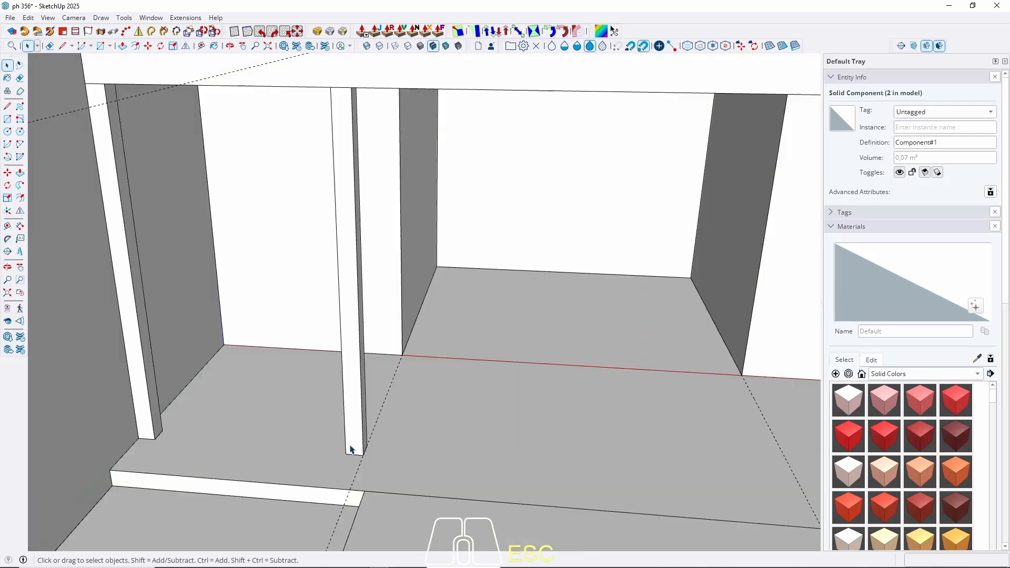
Step: Copy the second column along the red axis so it lines up with the near side of the middle ground-floor volume
{"action": "key", "text": "m"}
{"action": "left_click", "coordinate": [346, 453]}
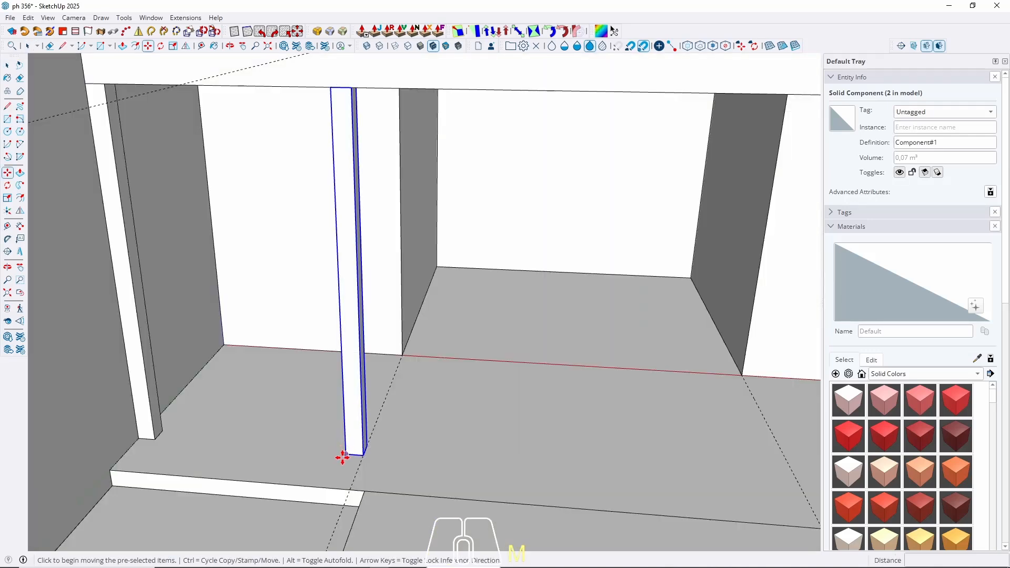
{"action": "key", "text": "ctrl"}
{"action": "scroll", "coordinate": [406, 440], "scroll_direction": "down", "scroll_amount": 3}
{"action": "key", "text": "Right"}
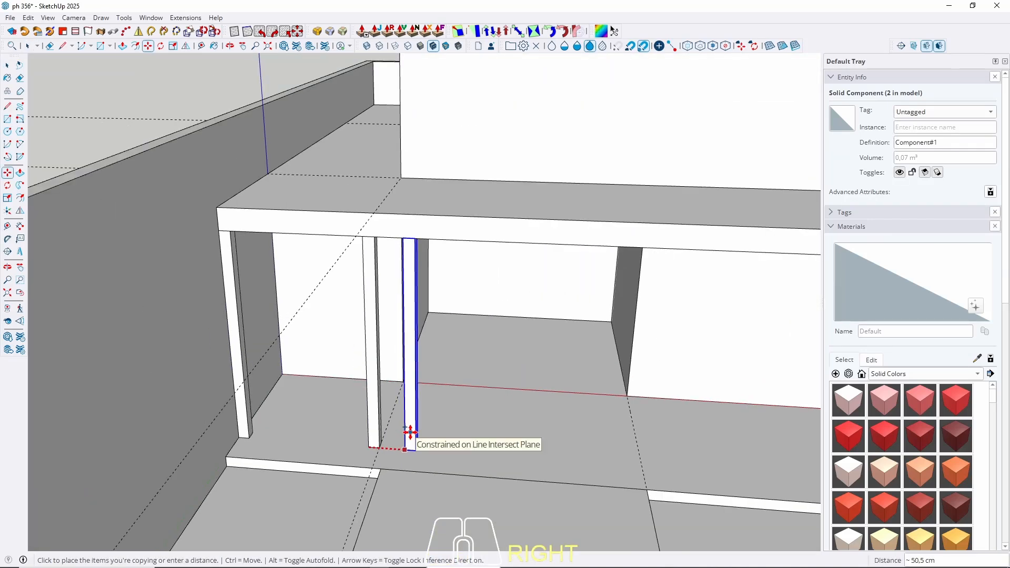
{"action": "left_click", "coordinate": [622, 316]}
{"action": "scroll", "coordinate": [202, 369], "scroll_direction": "down", "scroll_amount": 3}
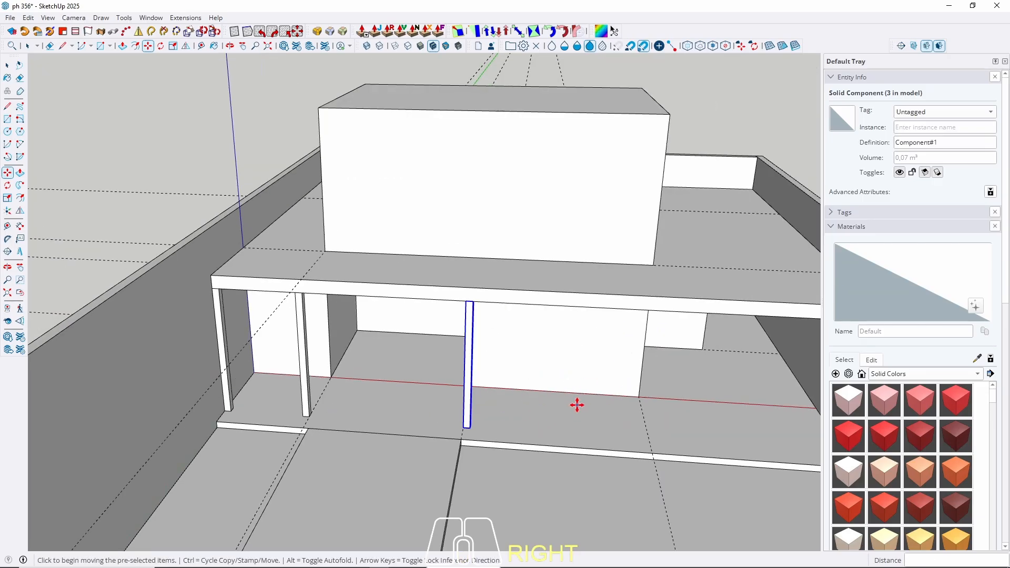
Step: Copy the third column 385 cm along the red axis to the guide at the middle volume's far side
{"action": "mouse_move", "coordinate": [577, 405]}
{"action": "middle_mouse_down"}
{"action": "mouse_move", "coordinate": [624, 374]}
{"action": "mouse_move", "coordinate": [424, 397]}
{"action": "mouse_move", "coordinate": [309, 451]}
{"action": "middle_mouse_up"}
{"action": "scroll", "coordinate": [281, 434], "scroll_direction": "up", "scroll_amount": 2}
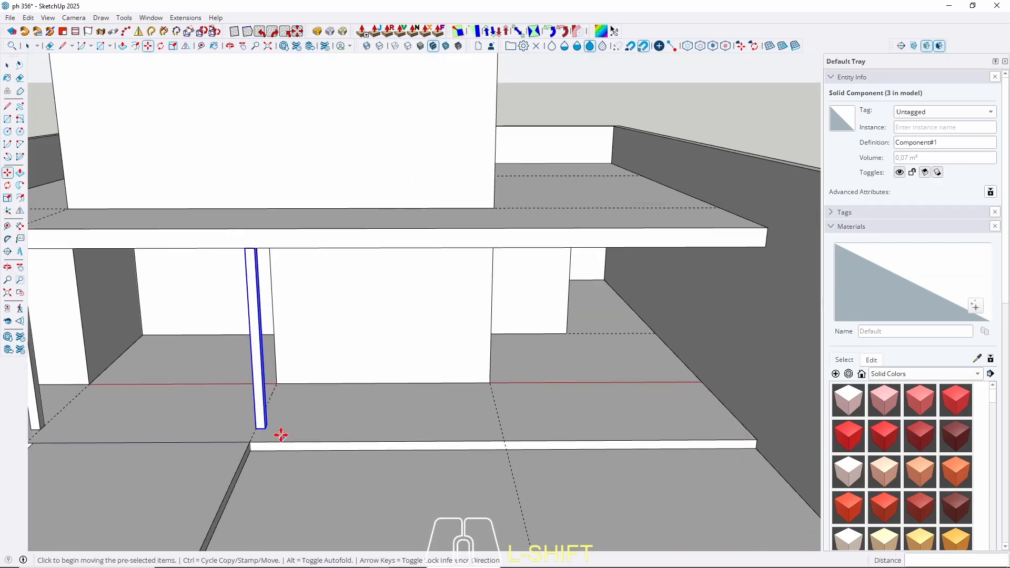
{"action": "key", "text": "ctrl"}
{"action": "left_click", "coordinate": [265, 431]}
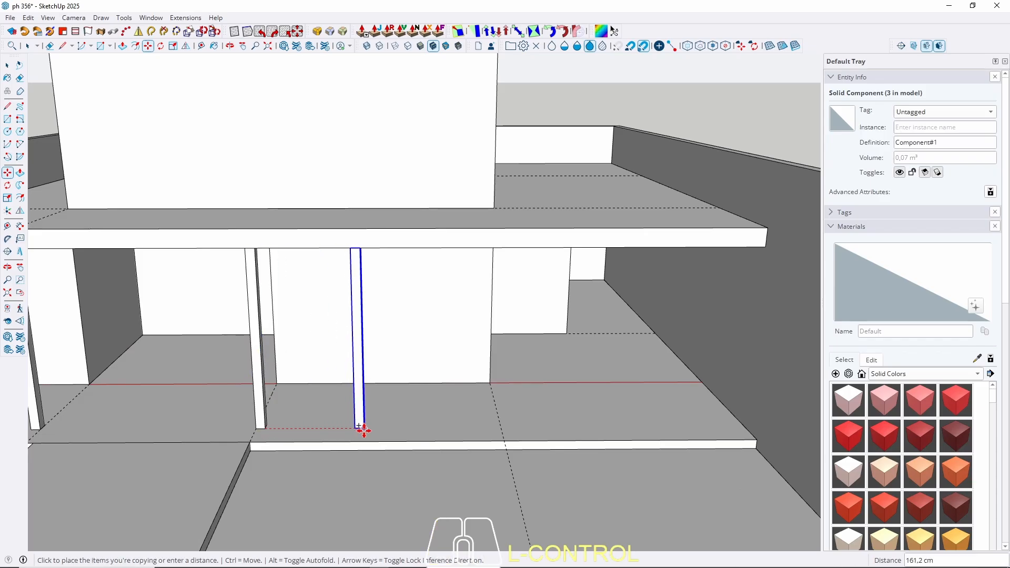
{"action": "key", "text": "Left"}
{"action": "key", "text": "Right"}
{"action": "left_click", "coordinate": [498, 424]}
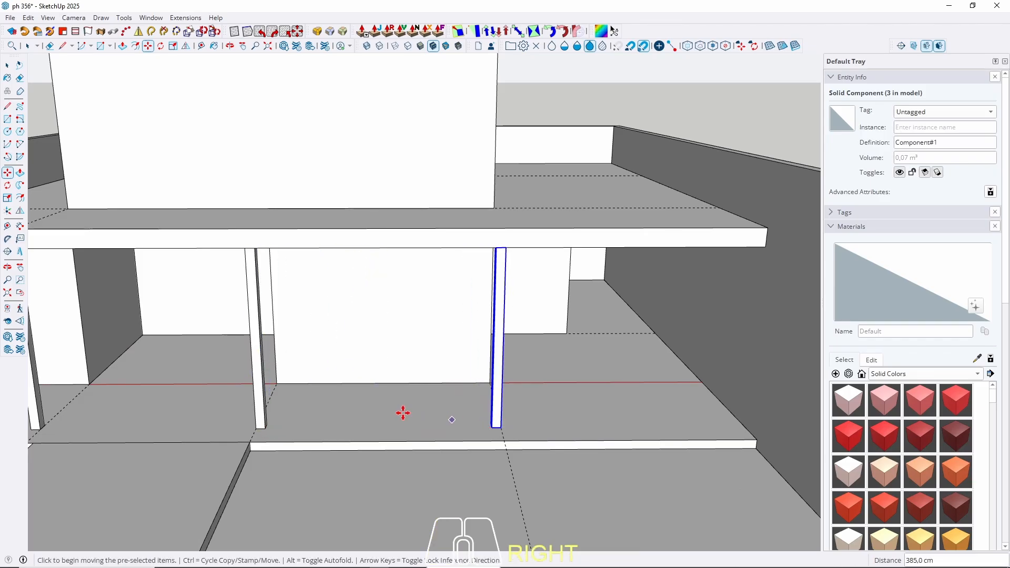
Step: Copy the fourth column 200 cm along the red axis, in line with the outer corner of the set-back rear volume
{"action": "scroll", "coordinate": [242, 365], "scroll_direction": "down", "scroll_amount": 2}
{"action": "scroll", "coordinate": [434, 415], "scroll_direction": "up", "scroll_amount": 4}
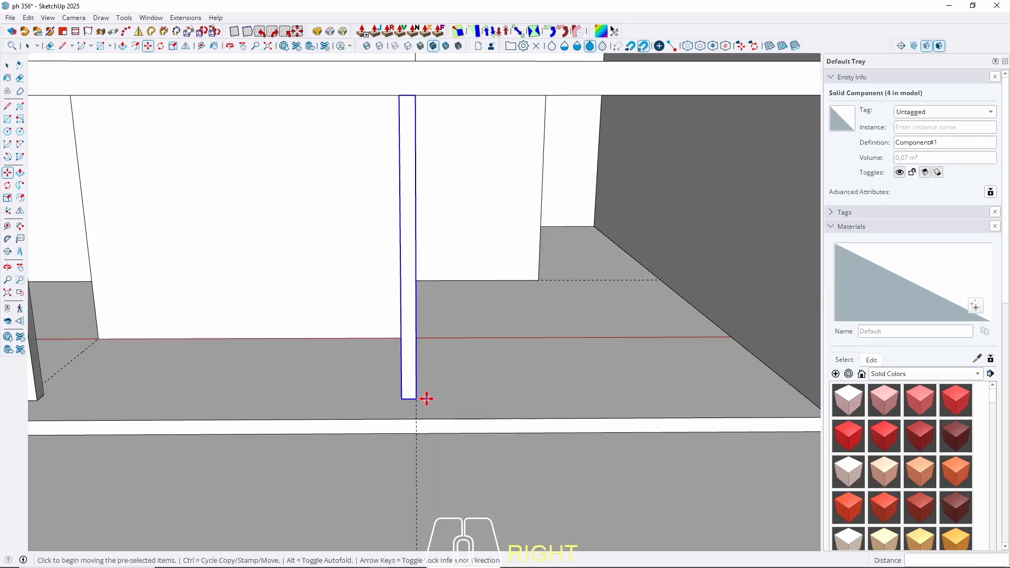
{"action": "key", "text": "ctrl"}
{"action": "left_click", "coordinate": [416, 398]}
{"action": "key", "text": "Left"}
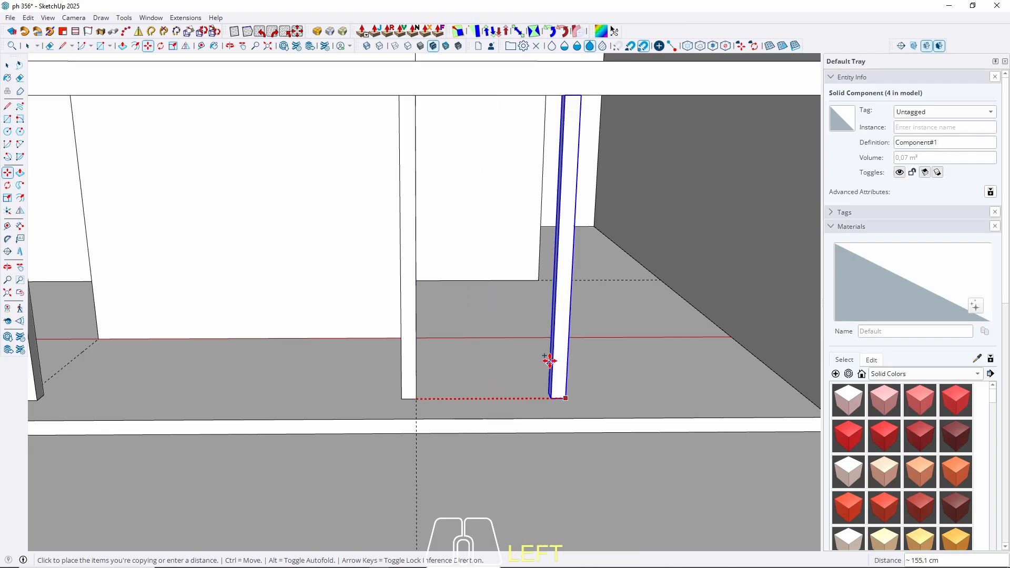
{"action": "key", "text": "Right"}
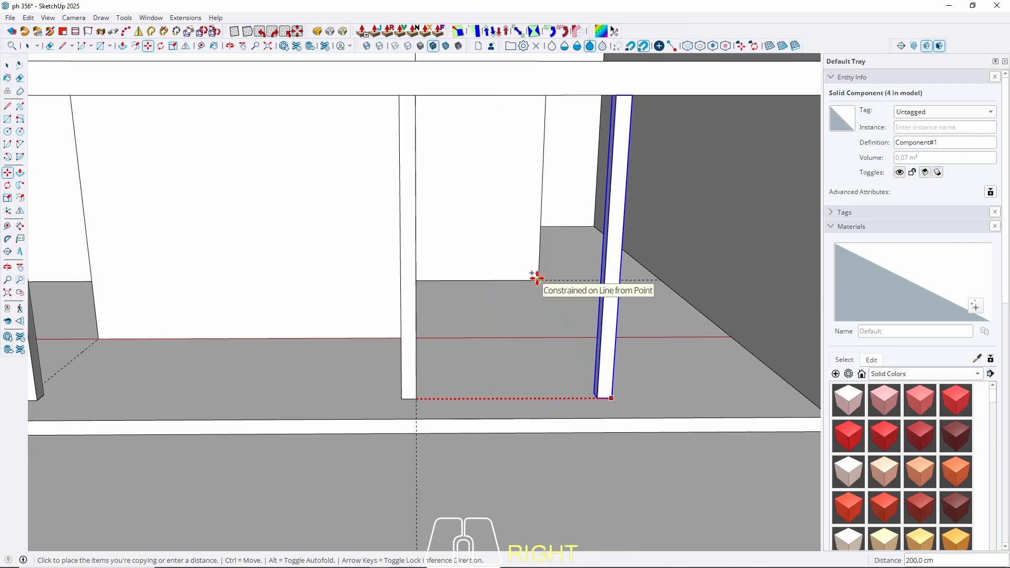
{"action": "left_click", "coordinate": [536, 278]}
{"action": "key", "text": "space"}
{"action": "scroll", "coordinate": [521, 379], "scroll_direction": "down", "scroll_amount": 3}
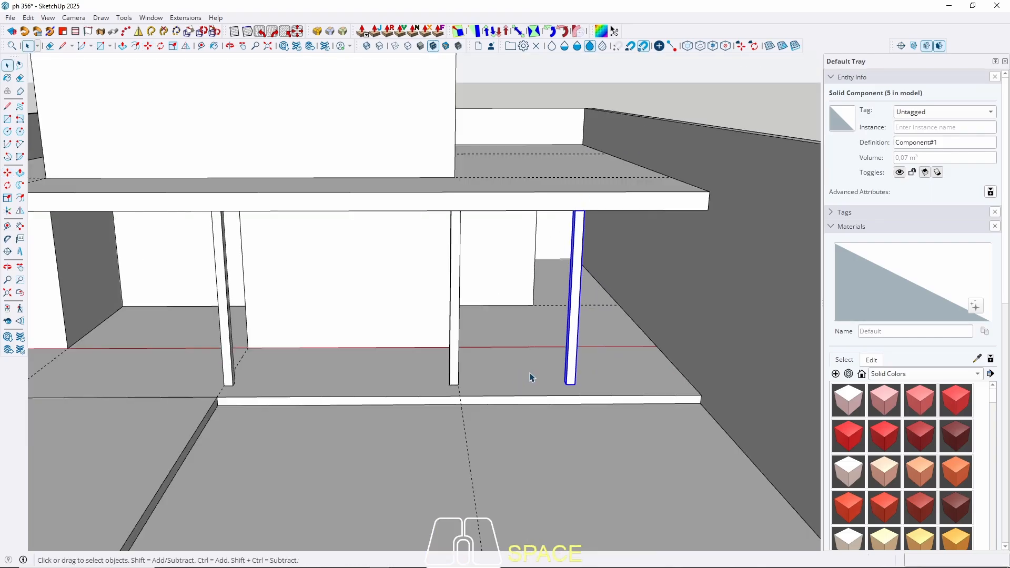
{"action": "middle_click_drag", "start_coordinate": [530, 373], "coordinate": [643, 373]}
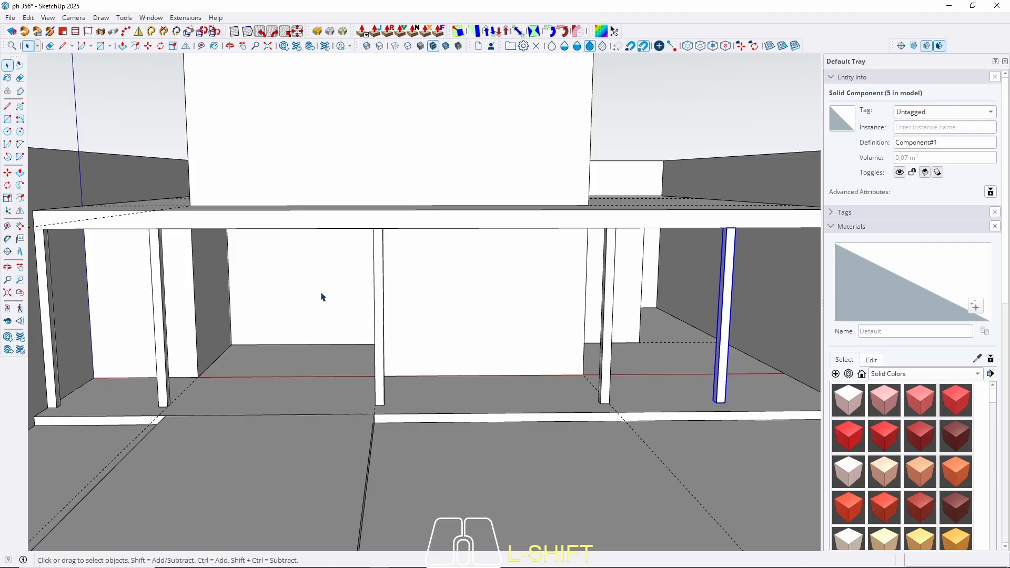
{"action": "middle_click_drag", "start_coordinate": [323, 297], "coordinate": [329, 221]}
{"action": "middle_click_drag", "start_coordinate": [201, 281], "coordinate": [297, 291], "text": "shift"}
{"action": "middle_click_drag", "start_coordinate": [463, 260], "coordinate": [469, 286]}
{"action": "left_click", "coordinate": [384, 288], "text": "shift"}
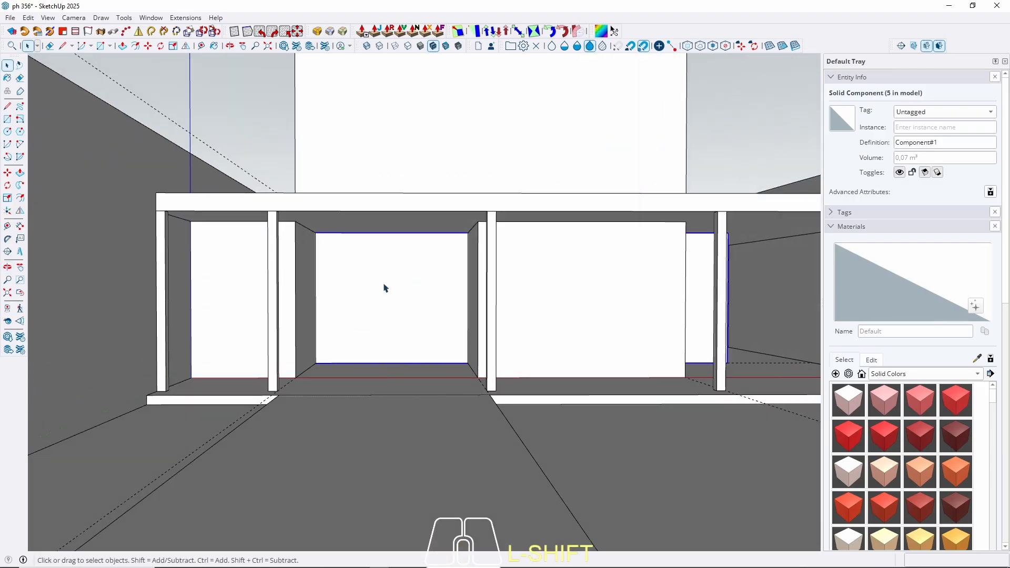
{"action": "left_click", "coordinate": [551, 283]}
{"action": "left_click", "coordinate": [244, 280]}
{"action": "left_click", "coordinate": [382, 292]}
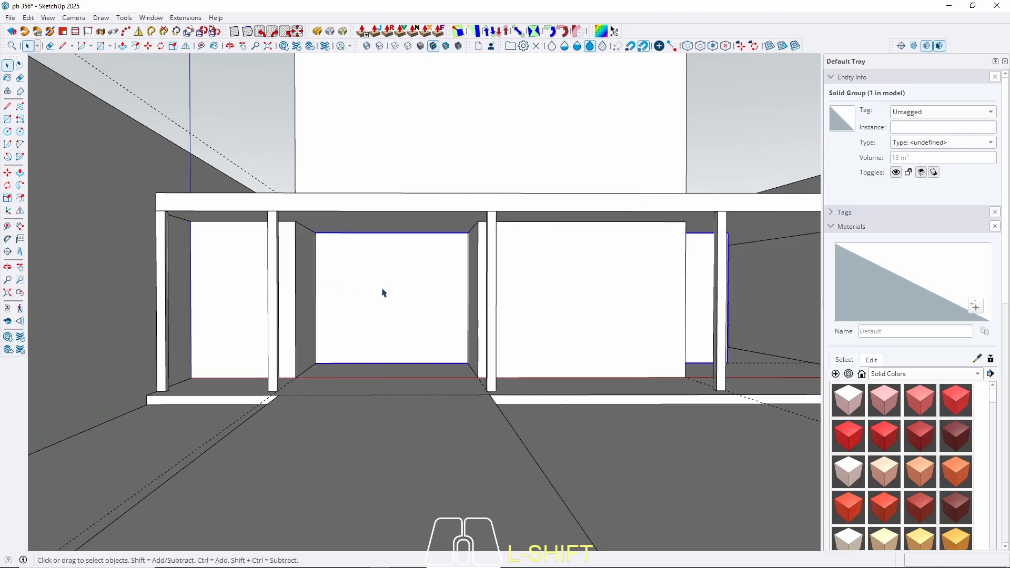
{"action": "left_click", "coordinate": [214, 283]}
{"action": "double_click", "coordinate": [239, 278]}
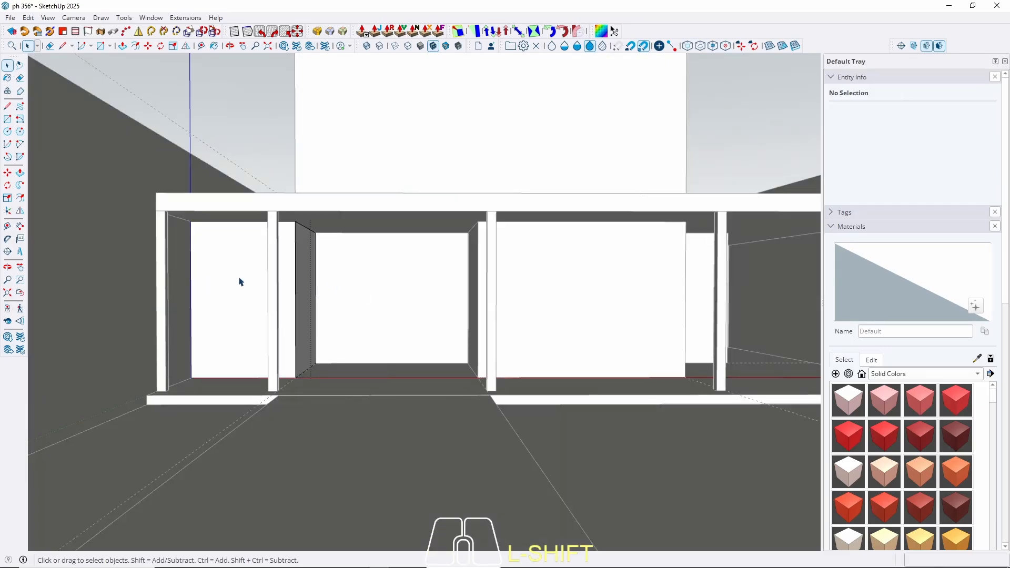
{"action": "key", "text": "w"}
{"action": "key", "text": "w"}
{"action": "middle_click_drag", "start_coordinate": [250, 228], "coordinate": [249, 308]}
{"action": "key", "text": "w"}
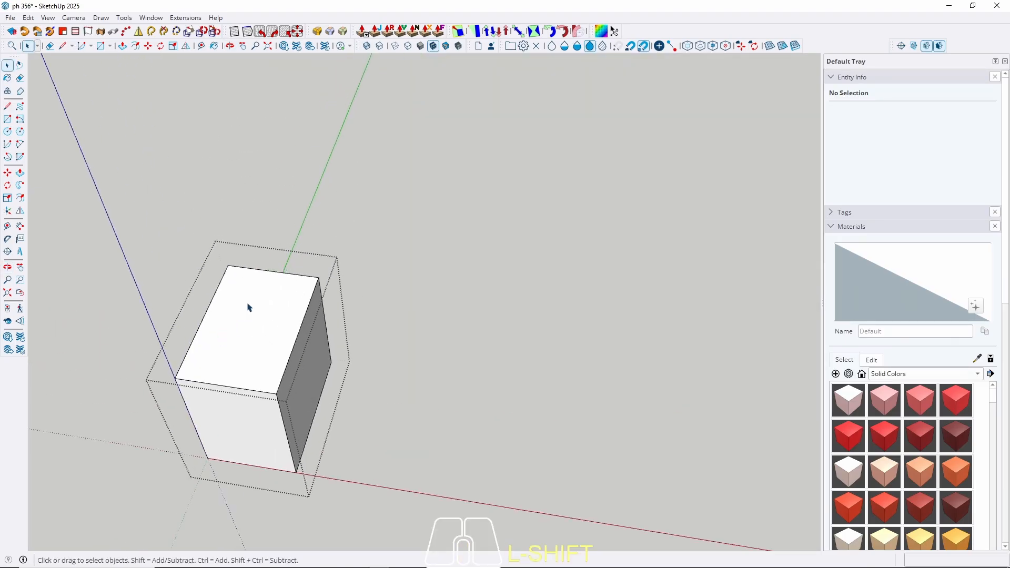
{"action": "triple_click", "coordinate": [249, 309]}
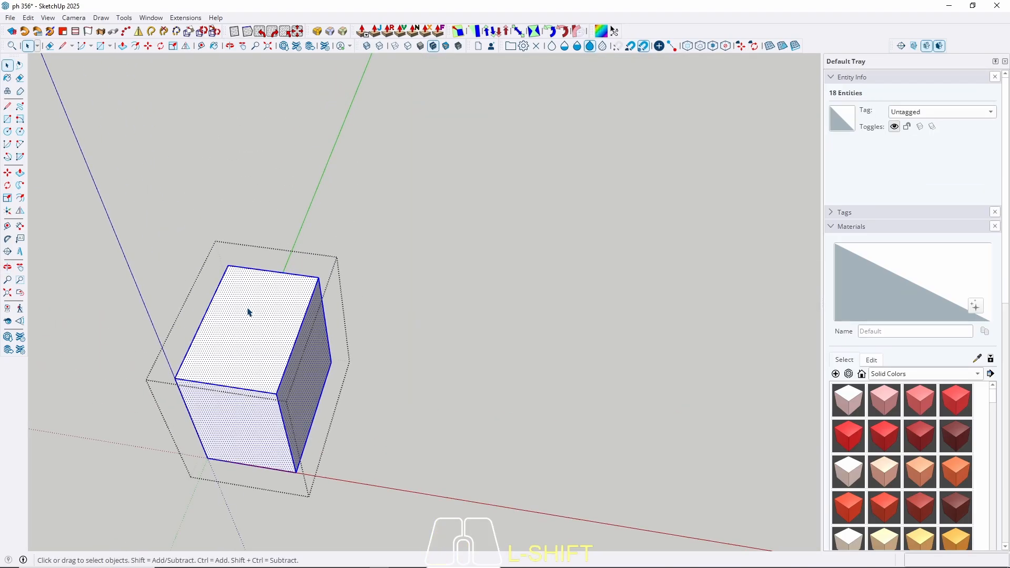
{"action": "key", "text": "Escape"}
{"action": "middle_click_drag", "start_coordinate": [262, 323], "coordinate": [281, 92]}
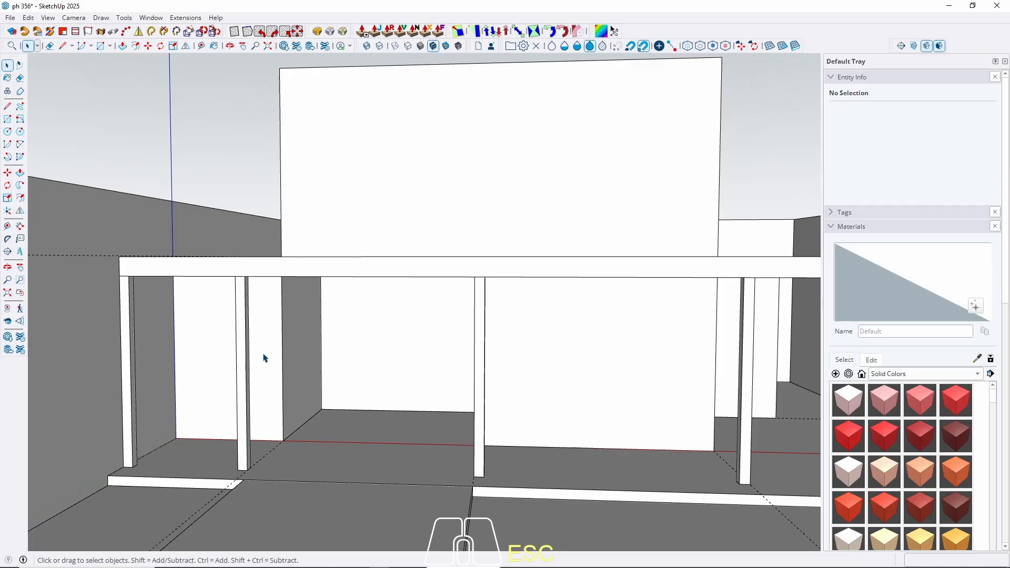
{"action": "middle_click_drag", "start_coordinate": [263, 358], "coordinate": [318, 339]}
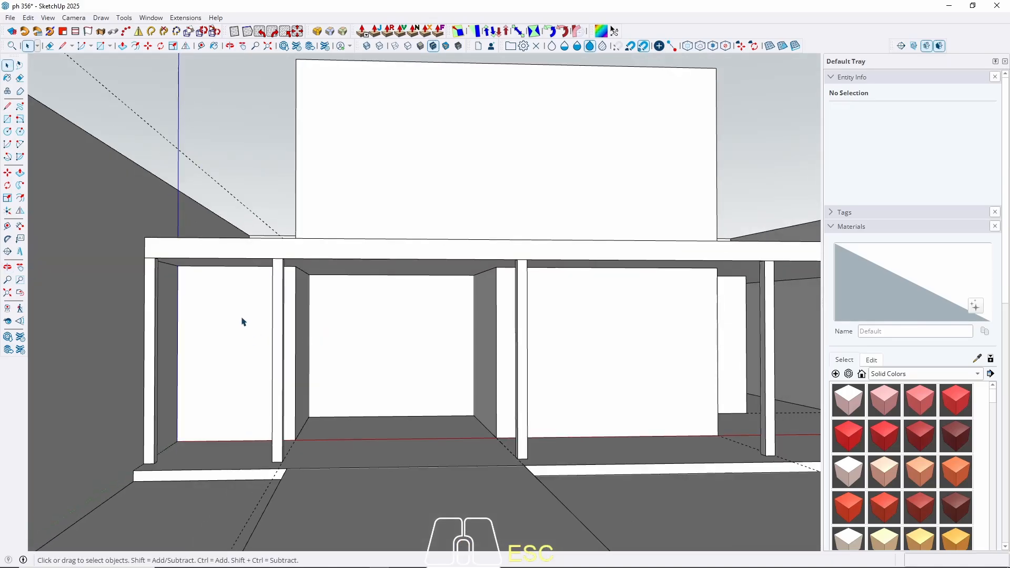
{"action": "middle_click_drag", "start_coordinate": [274, 309], "coordinate": [232, 309]}
{"action": "left_click", "coordinate": [225, 362]}
{"action": "double_click", "coordinate": [225, 363]}
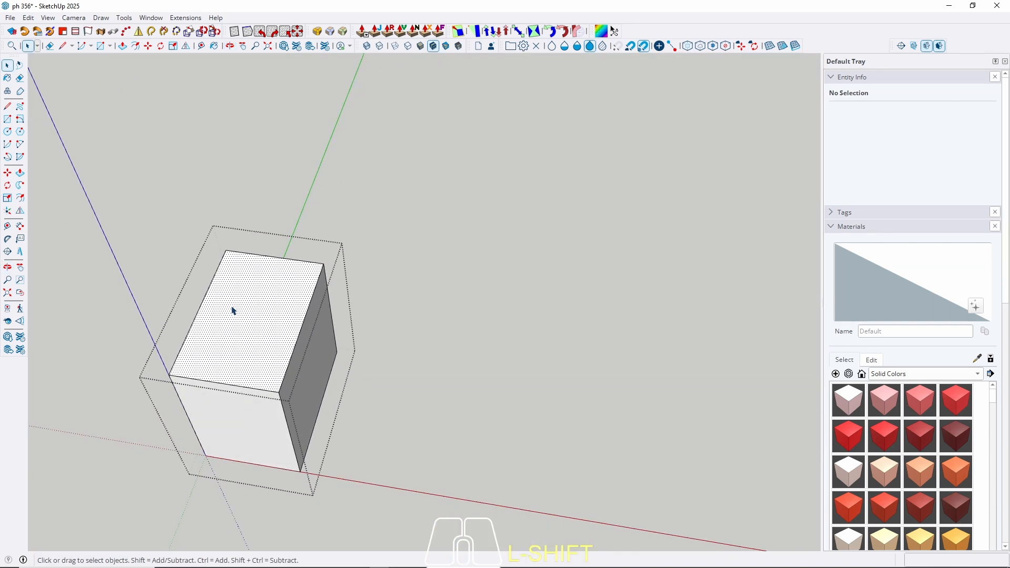
{"action": "left_click", "coordinate": [232, 310]}
{"action": "scroll", "coordinate": [274, 315], "scroll_direction": "up", "scroll_amount": 2}
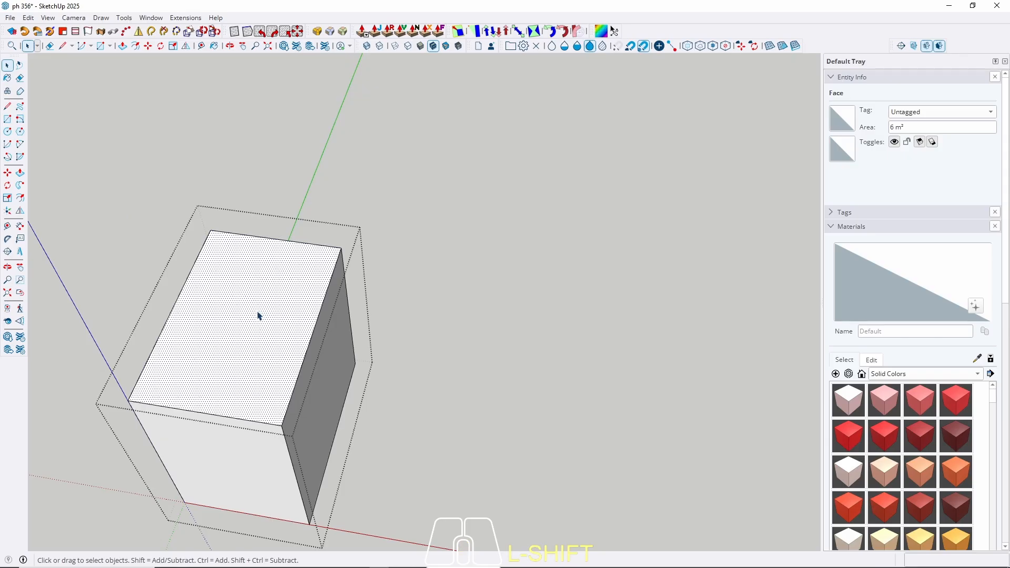
{"action": "middle_click_drag", "start_coordinate": [281, 277], "coordinate": [251, 468]}
{"action": "key", "text": "Escape"}
Step: Copy the two front columns nearest the boundary wall 200 cm along the green axis to the ground-floor volume's front corners
{"action": "left_click", "coordinate": [243, 472]}
{"action": "left_click", "coordinate": [118, 465], "text": "shift"}
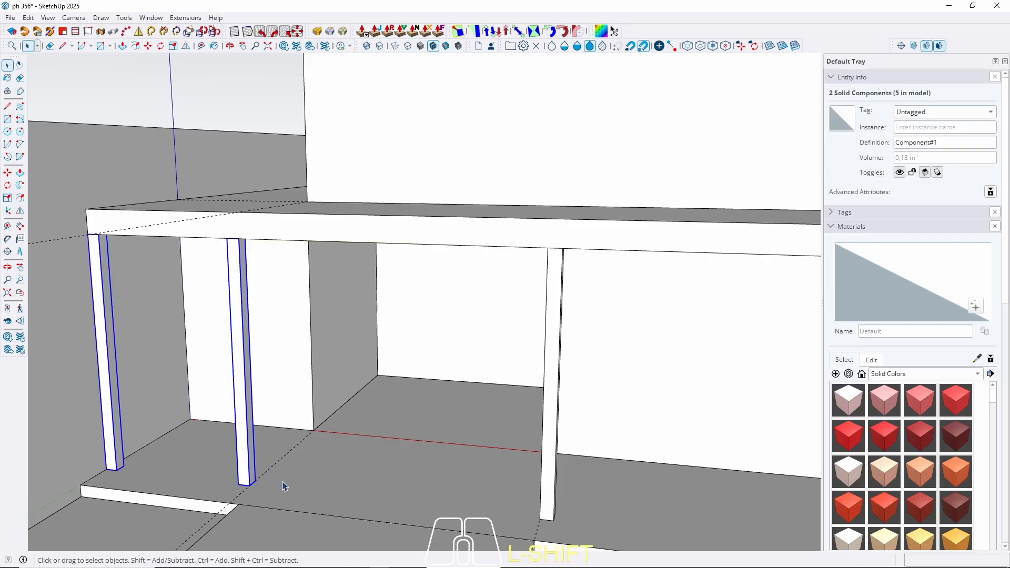
{"action": "scroll", "coordinate": [283, 485], "scroll_direction": "up", "scroll_amount": 3}
{"action": "key", "text": "m"}
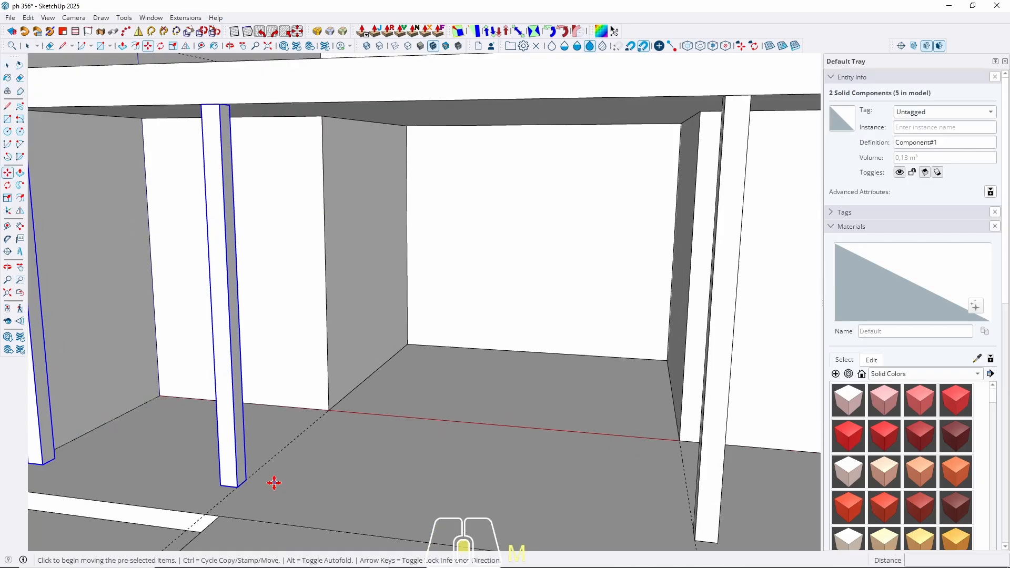
{"action": "left_click", "coordinate": [237, 490]}
{"action": "key", "text": "ctrl"}
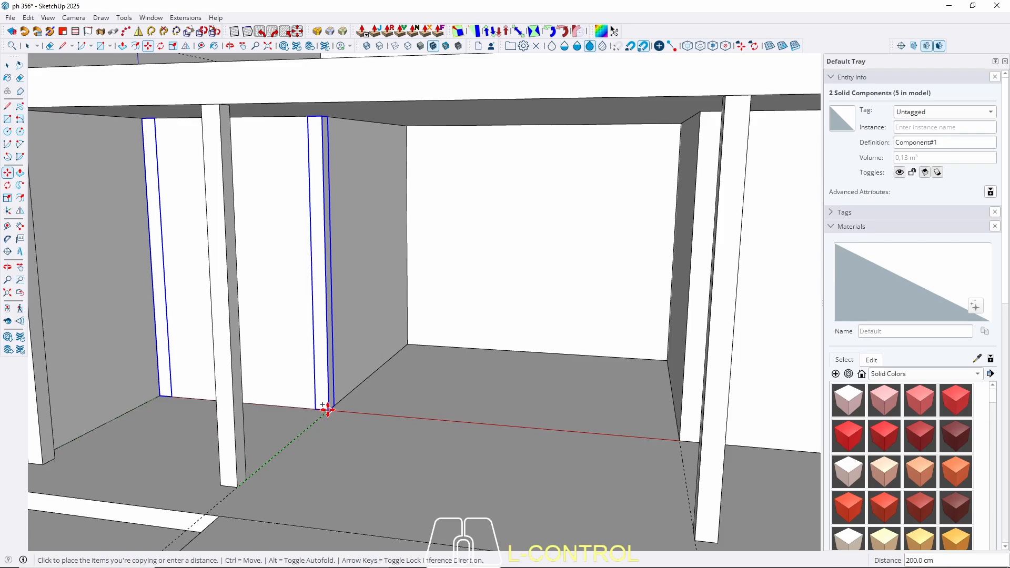
{"action": "left_click", "coordinate": [328, 411]}
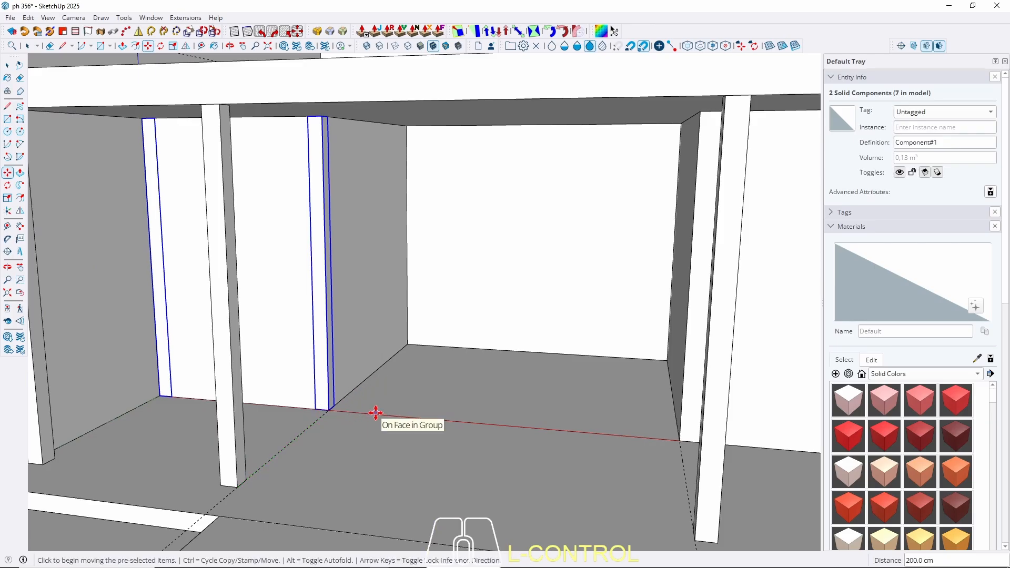
Step: Copy the new column pair along the green axis to the rear end of the same ground-floor volume
{"action": "scroll", "coordinate": [368, 390], "scroll_direction": "up", "scroll_amount": 2}
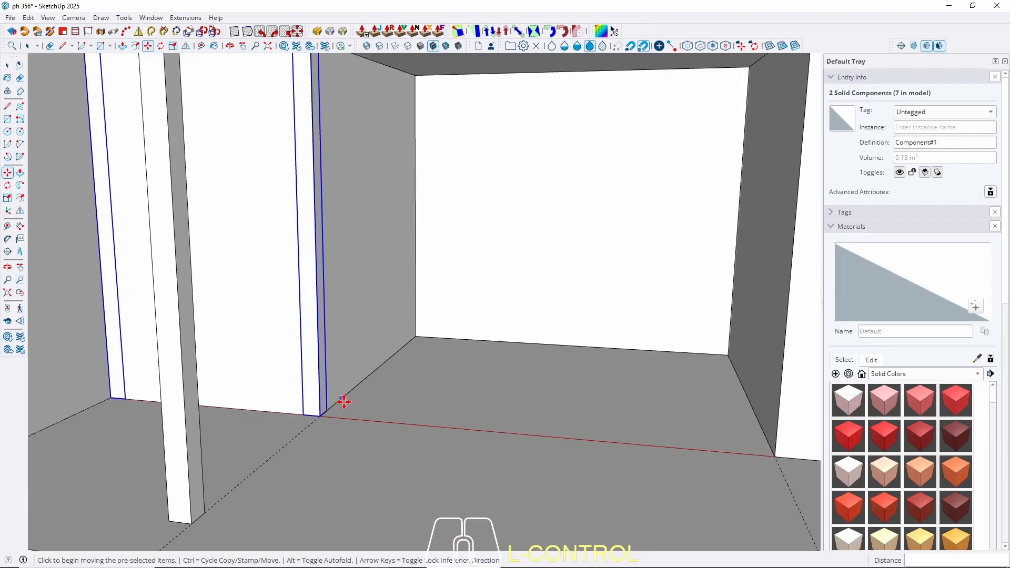
{"action": "left_click", "coordinate": [331, 412]}
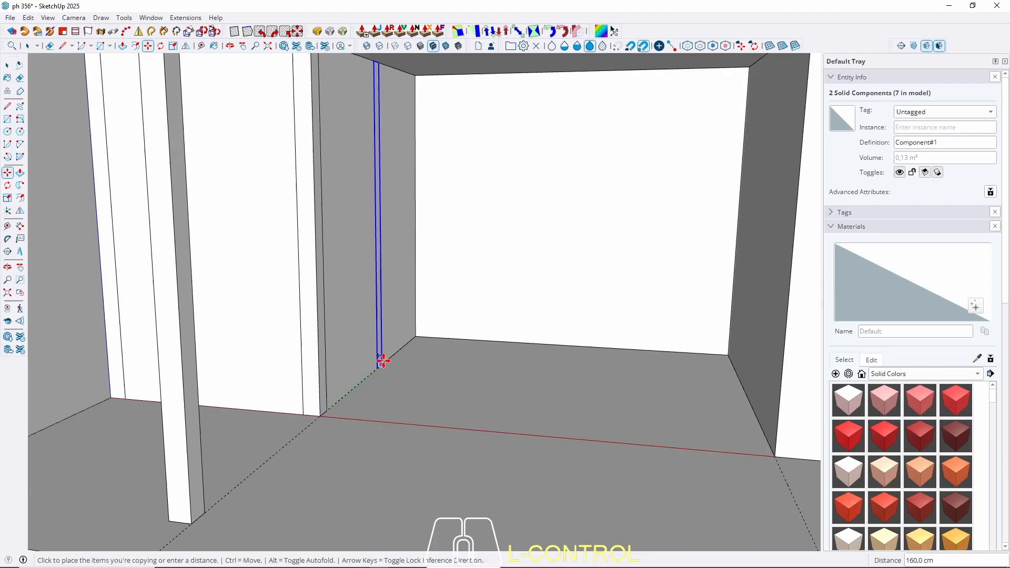
{"action": "left_click", "coordinate": [413, 340]}
{"action": "key", "text": "space"}
Step: Delete the solid ground-floor volume between the four copied columns
{"action": "scroll", "coordinate": [430, 438], "scroll_direction": "down", "scroll_amount": 3}
{"action": "left_click", "coordinate": [313, 332]}
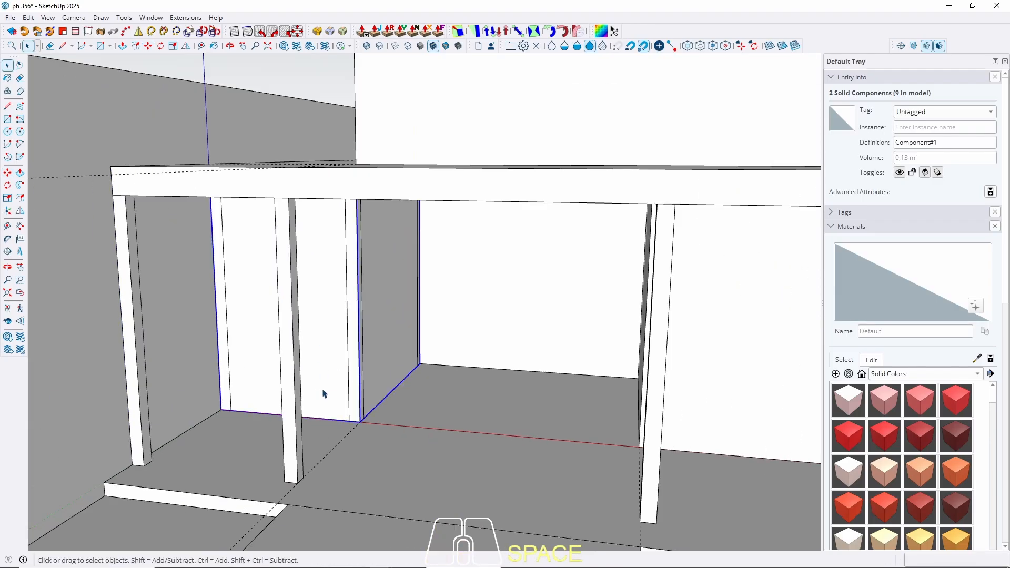
{"action": "key", "text": "Delete"}
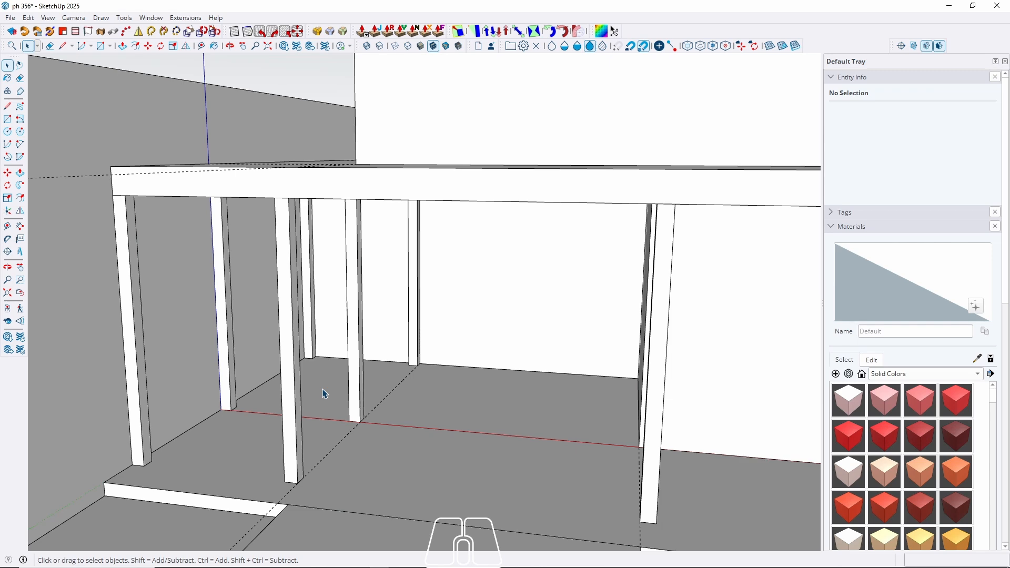
Step: Draw a full-height vertical rectangle between the front and rear columns along the boundary wall
{"action": "middle_click_drag", "start_coordinate": [325, 394], "coordinate": [384, 331]}
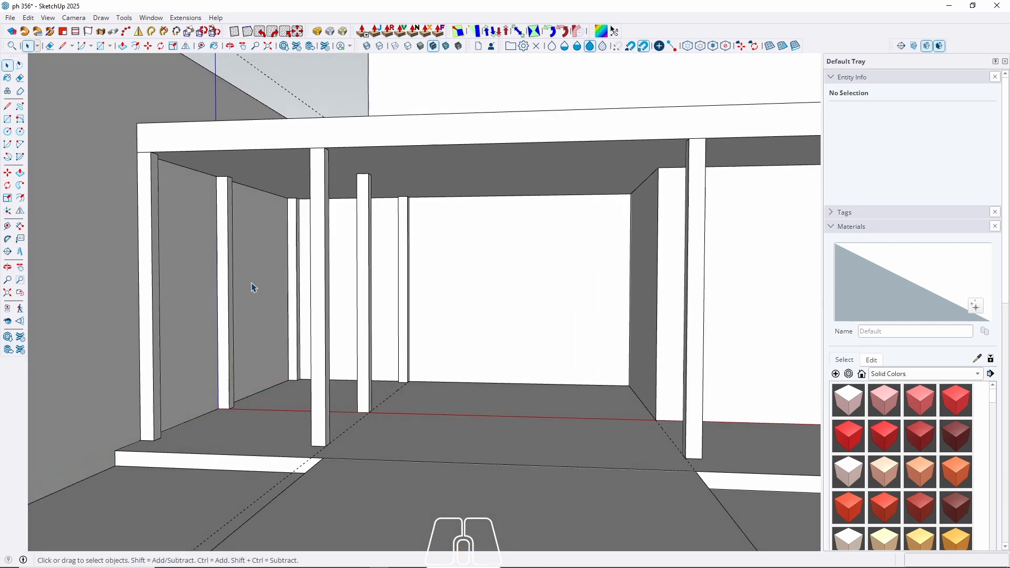
{"action": "scroll", "coordinate": [264, 232], "scroll_direction": "up", "scroll_amount": 2}
{"action": "key", "text": "r"}
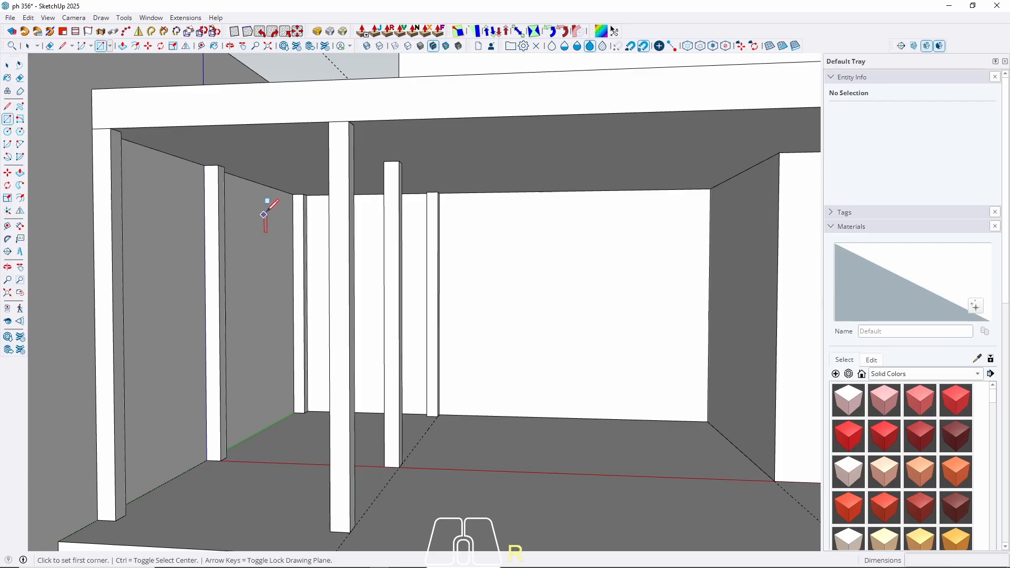
{"action": "scroll", "coordinate": [267, 207], "scroll_direction": "up", "scroll_amount": 4}
{"action": "left_click", "coordinate": [311, 188]}
{"action": "scroll", "coordinate": [345, 169], "scroll_direction": "down", "scroll_amount": 5}
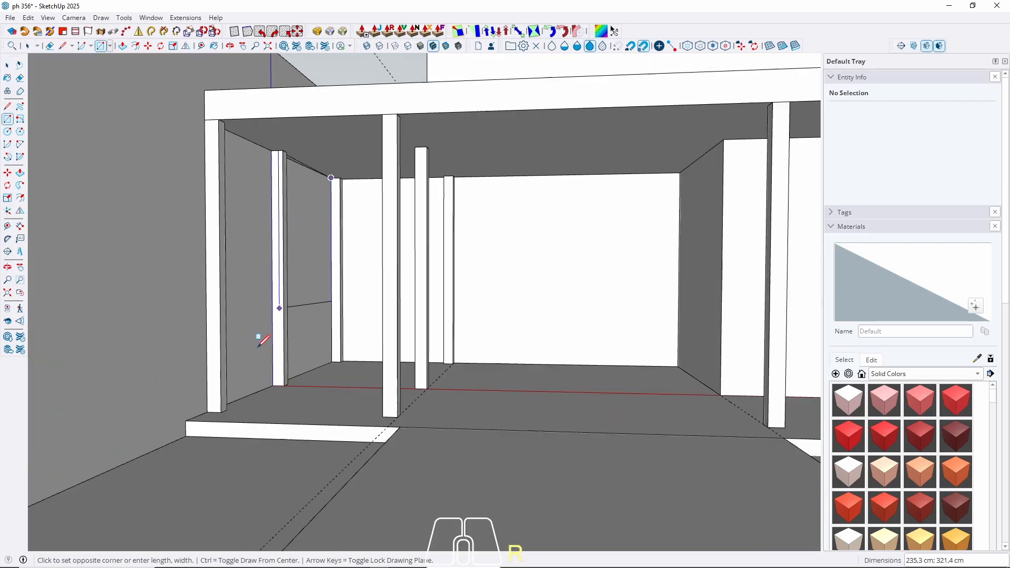
{"action": "scroll", "coordinate": [263, 339], "scroll_direction": "up", "scroll_amount": 6}
{"action": "middle_click_drag", "start_coordinate": [350, 368], "coordinate": [413, 361]}
{"action": "middle_click_drag", "start_coordinate": [413, 360], "coordinate": [61, 413], "text": "shift"}
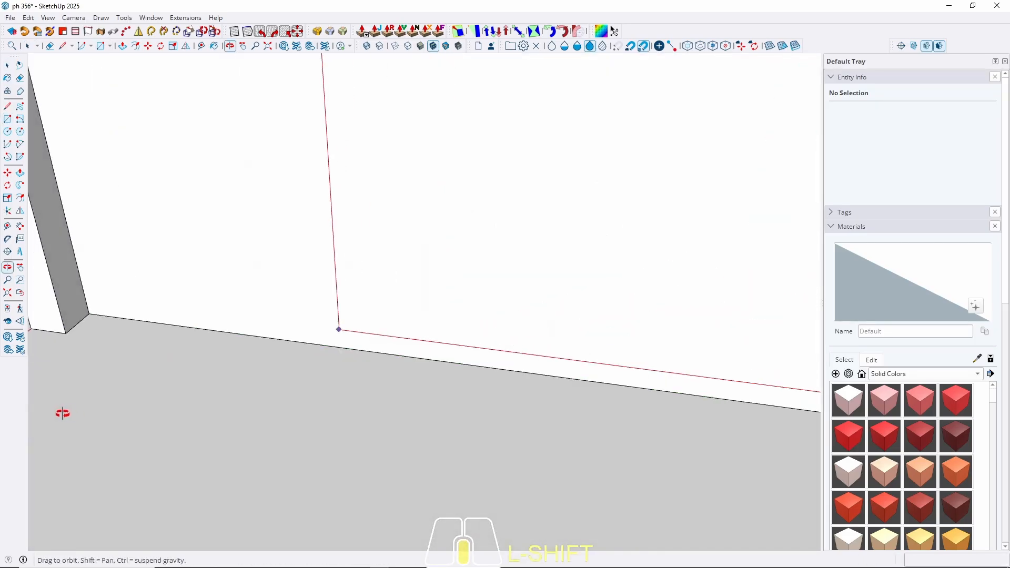
{"action": "key", "text": "space"}
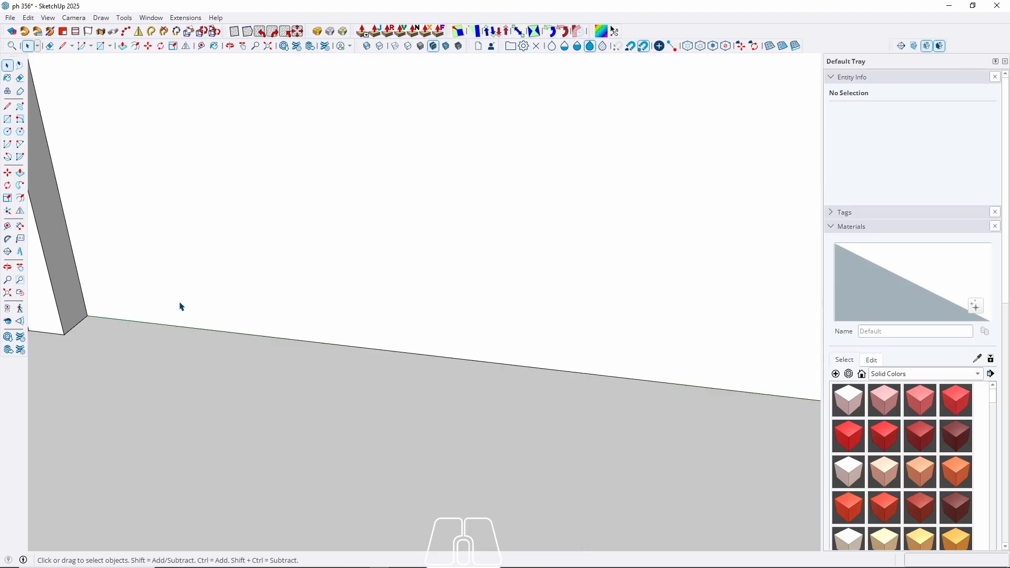
Step: Extrude the rectangle beside the boundary wall 10 cm and make the resulting wall a group
{"action": "key", "text": "p"}
{"action": "left_click", "coordinate": [225, 290]}
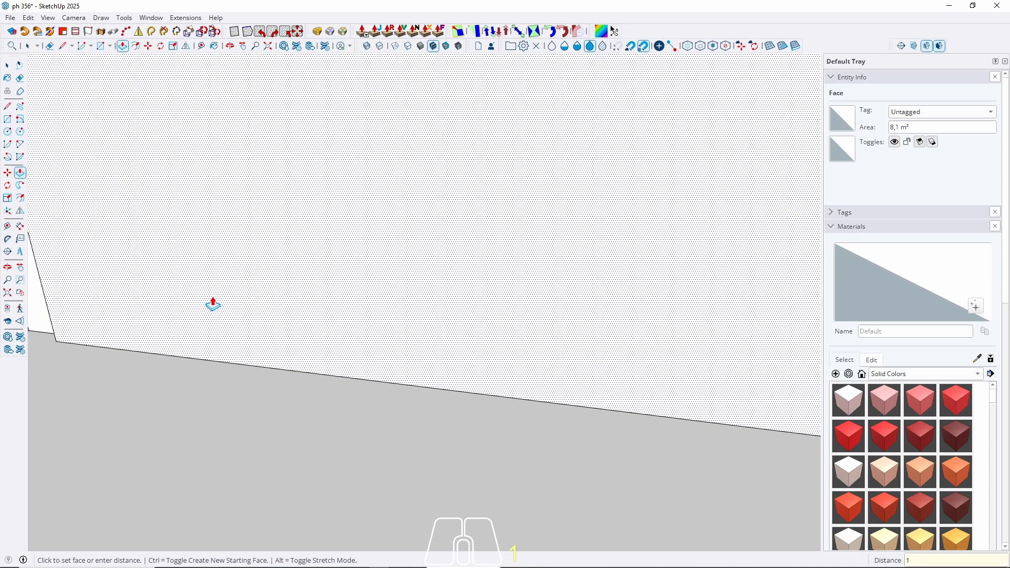
{"action": "key", "text": "Return"}
{"action": "key", "text": "space"}
{"action": "triple_click", "coordinate": [165, 286]}
{"action": "right_click", "coordinate": [165, 287]}
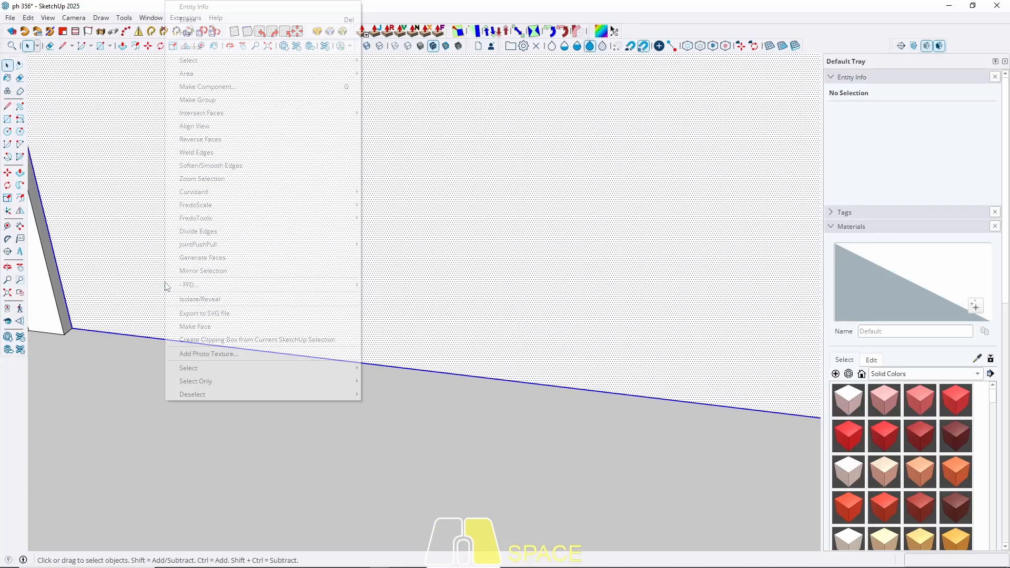
{"action": "left_click", "coordinate": [216, 102]}
Step: Draw a 300 by 270 cm vertical rectangle between the inner front and rear columns, opposite the new wall
{"action": "middle_click_drag", "start_coordinate": [253, 137], "coordinate": [289, 286]}
{"action": "scroll", "coordinate": [321, 269], "scroll_direction": "down", "scroll_amount": 5}
{"action": "scroll", "coordinate": [299, 321], "scroll_direction": "down", "scroll_amount": 5}
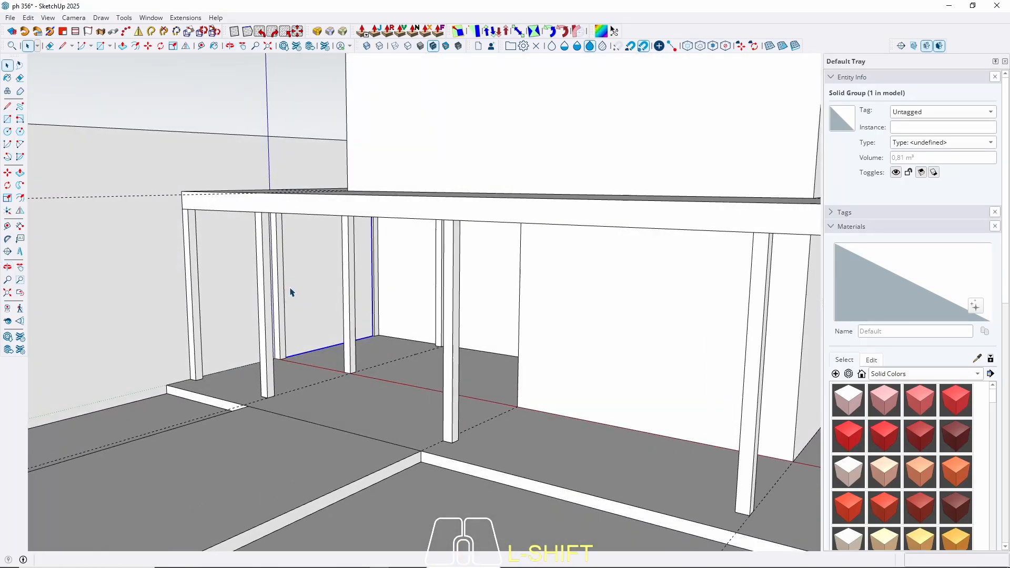
{"action": "scroll", "coordinate": [378, 314], "scroll_direction": "up", "scroll_amount": 5}
{"action": "scroll", "coordinate": [473, 314], "scroll_direction": "down", "scroll_amount": 3}
{"action": "middle_click_drag", "start_coordinate": [481, 314], "coordinate": [388, 341]}
{"action": "scroll", "coordinate": [484, 367], "scroll_direction": "up", "scroll_amount": 3}
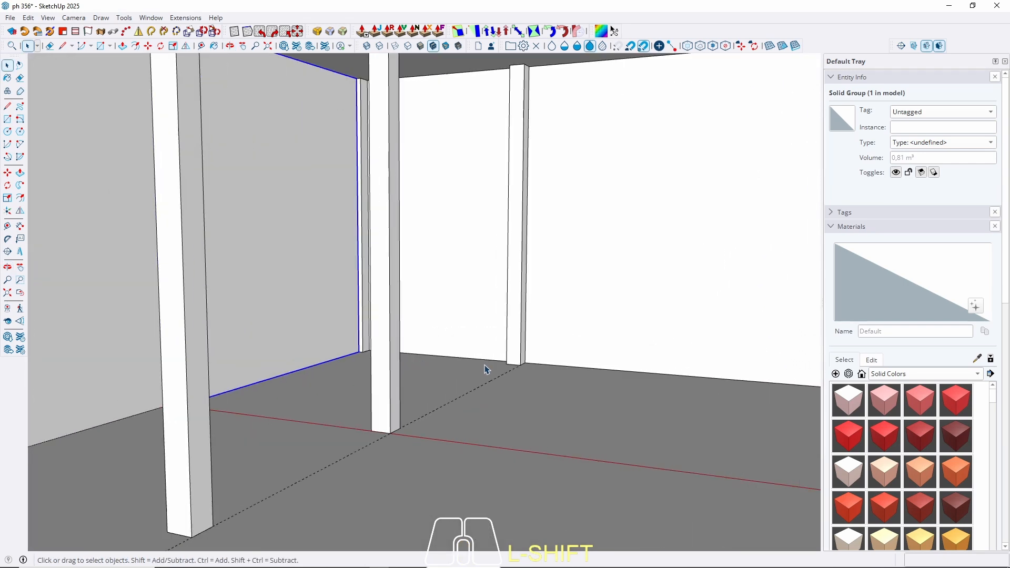
{"action": "scroll", "coordinate": [426, 388], "scroll_direction": "down", "scroll_amount": 2}
{"action": "middle_click_drag", "start_coordinate": [426, 388], "coordinate": [236, 458]}
{"action": "key", "text": "r"}
{"action": "left_click", "coordinate": [216, 503]}
{"action": "scroll", "coordinate": [565, 448], "scroll_direction": "down", "scroll_amount": 3}
{"action": "middle_click_drag", "start_coordinate": [548, 446], "coordinate": [557, 368]}
{"action": "middle_click_drag", "start_coordinate": [557, 369], "coordinate": [582, 485], "text": "shift"}
{"action": "scroll", "coordinate": [582, 485], "scroll_direction": "down", "scroll_amount": 2}
{"action": "left_click", "coordinate": [616, 215]}
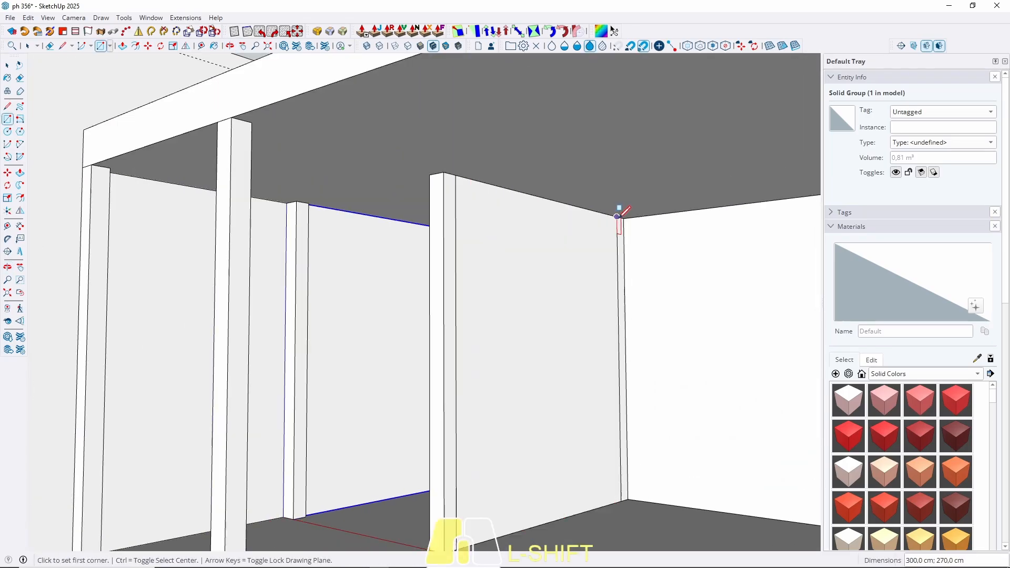
Step: Extrude the rectangle between the inner columns 4 cm and group it as a panel
{"action": "middle_click_drag", "start_coordinate": [622, 214], "coordinate": [520, 291]}
{"action": "scroll", "coordinate": [473, 268], "scroll_direction": "up", "scroll_amount": 3}
{"action": "key", "text": "space"}
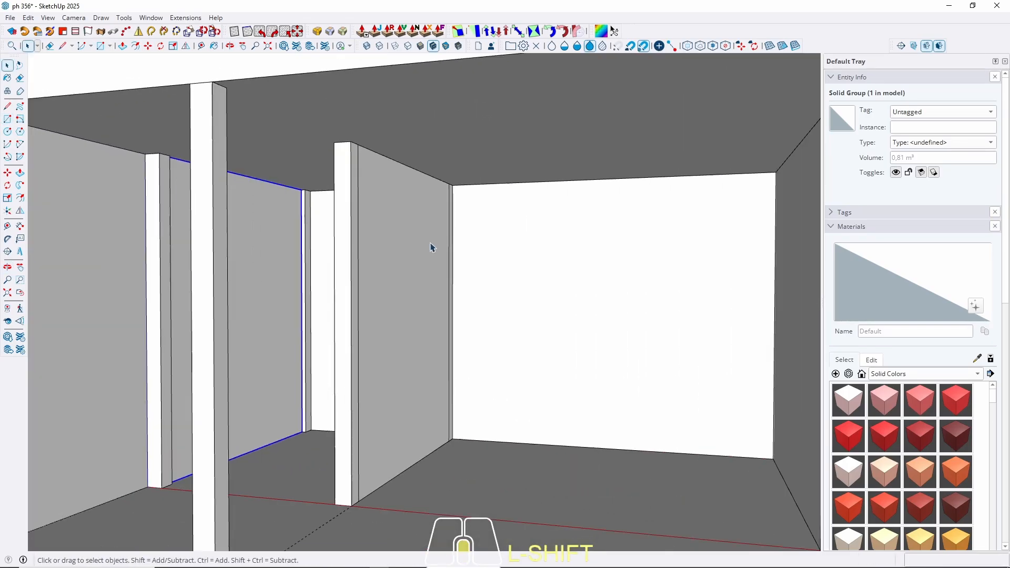
{"action": "left_click", "coordinate": [406, 246]}
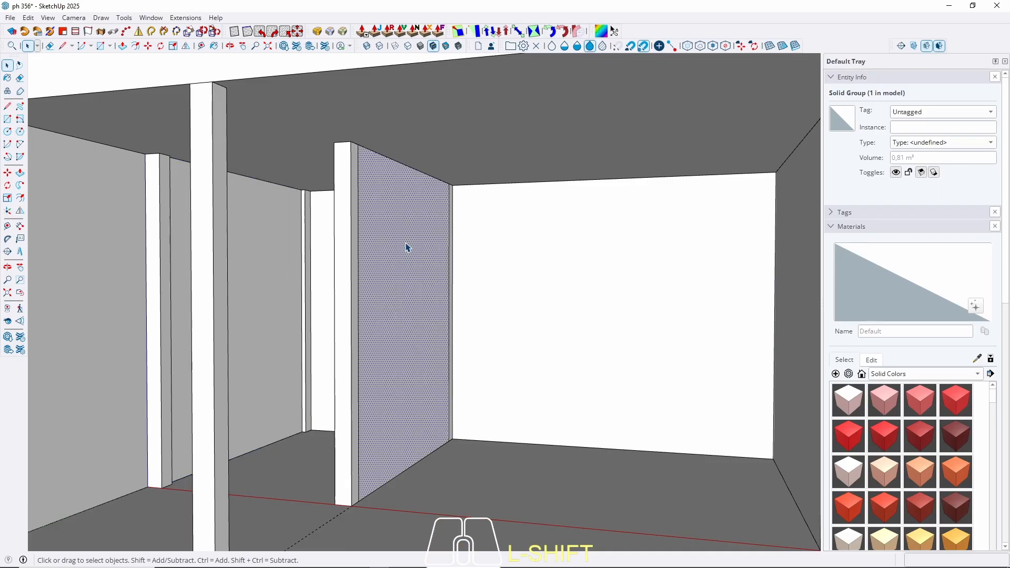
{"action": "key", "text": "p"}
{"action": "left_click", "coordinate": [404, 231]}
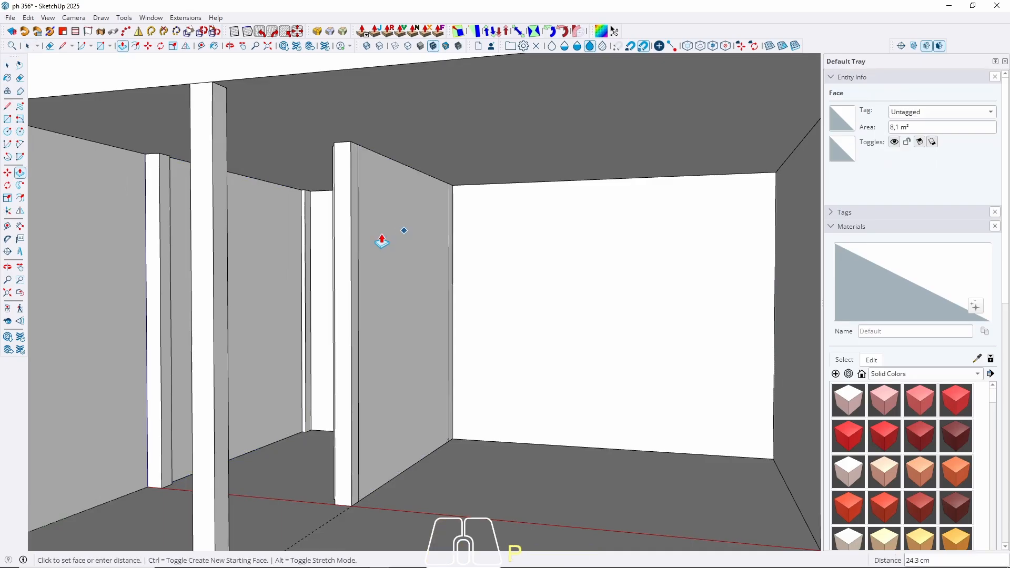
{"action": "key", "text": "Return"}
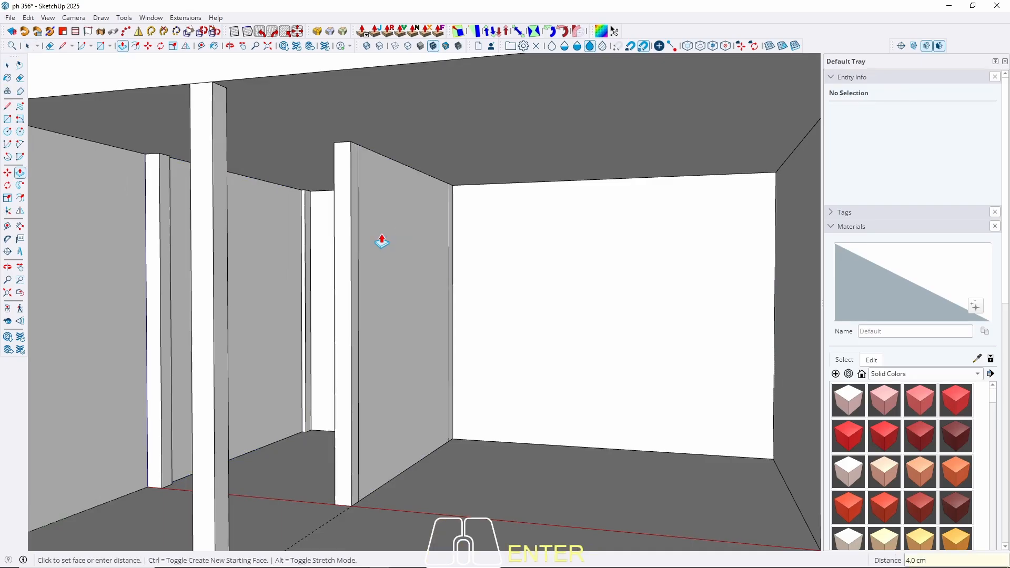
{"action": "key", "text": "space"}
{"action": "left_click", "coordinate": [384, 209]}
{"action": "right_click", "coordinate": [383, 208]}
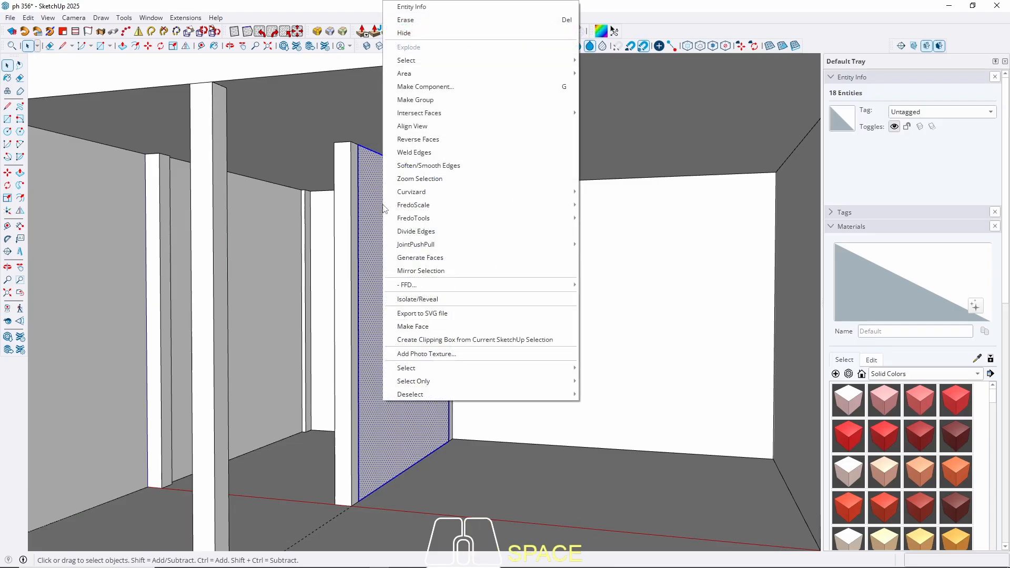
{"action": "left_click", "coordinate": [416, 102]}
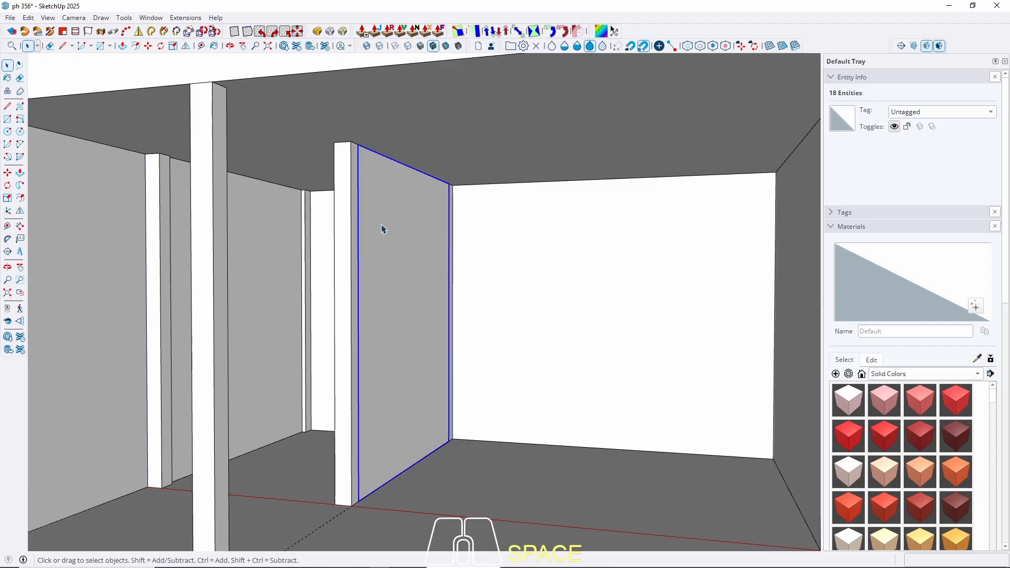
Step: Open the thin panel group for editing and offset its large face's outline inward by 2 cm
{"action": "double_click", "coordinate": [381, 226]}
{"action": "triple_click", "coordinate": [381, 225]}
{"action": "key", "text": "f"}
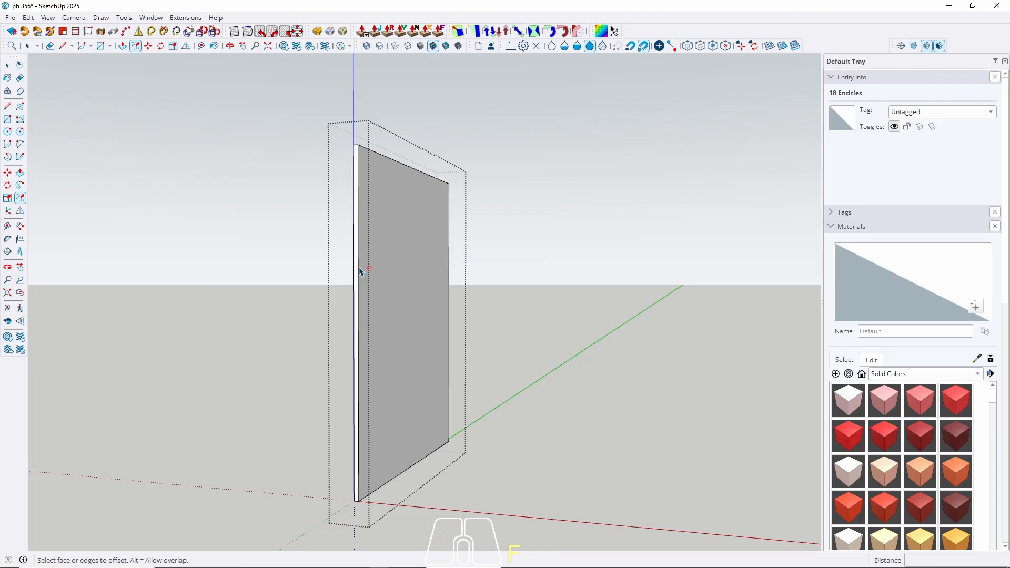
{"action": "left_click", "coordinate": [359, 264]}
{"action": "key", "text": "Return"}
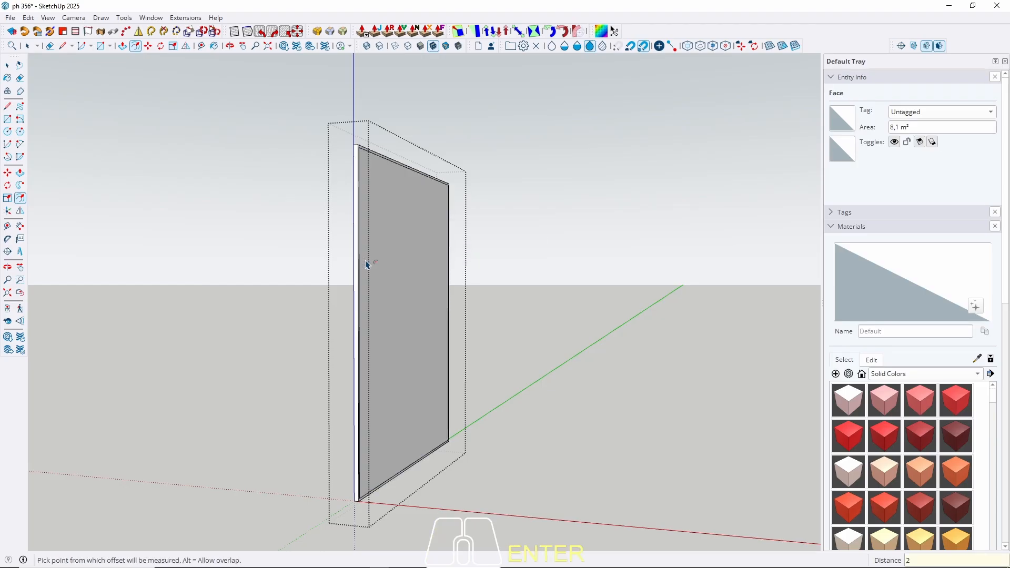
Step: Push the inset face 4 cm through the panel to leave an open frame, and exit the group
{"action": "key", "text": "p"}
{"action": "left_click", "coordinate": [399, 320]}
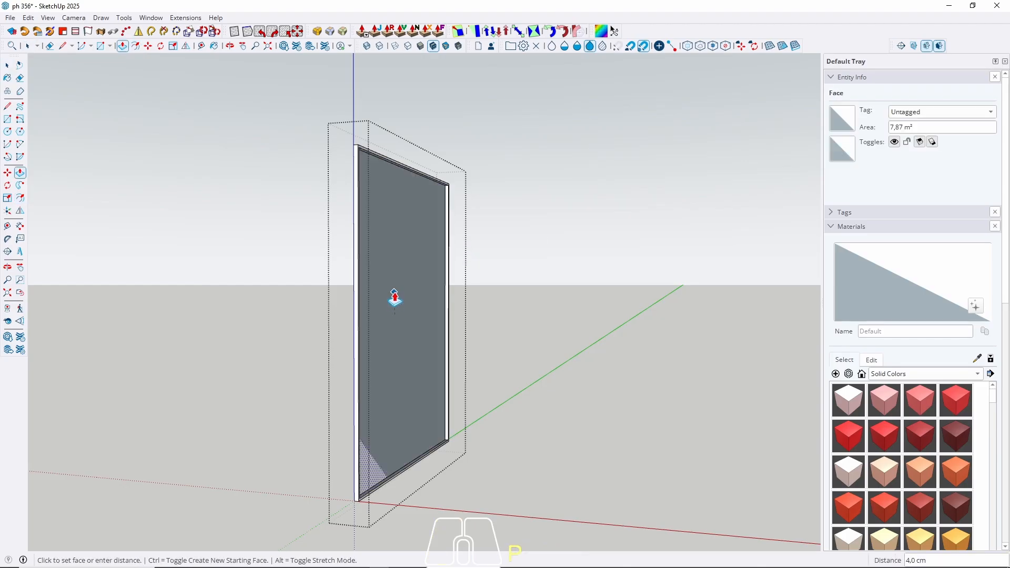
{"action": "left_click", "coordinate": [394, 288]}
{"action": "key", "text": "space"}
{"action": "key", "text": "Escape"}
Step: Move the frame group 2 cm inward along the red axis, away from the column's edge
{"action": "middle_click_drag", "start_coordinate": [365, 218], "coordinate": [383, 338]}
{"action": "scroll", "coordinate": [421, 343], "scroll_direction": "up", "scroll_amount": 5}
{"action": "left_click", "coordinate": [456, 337]}
{"action": "scroll", "coordinate": [481, 355], "scroll_direction": "up", "scroll_amount": 6}
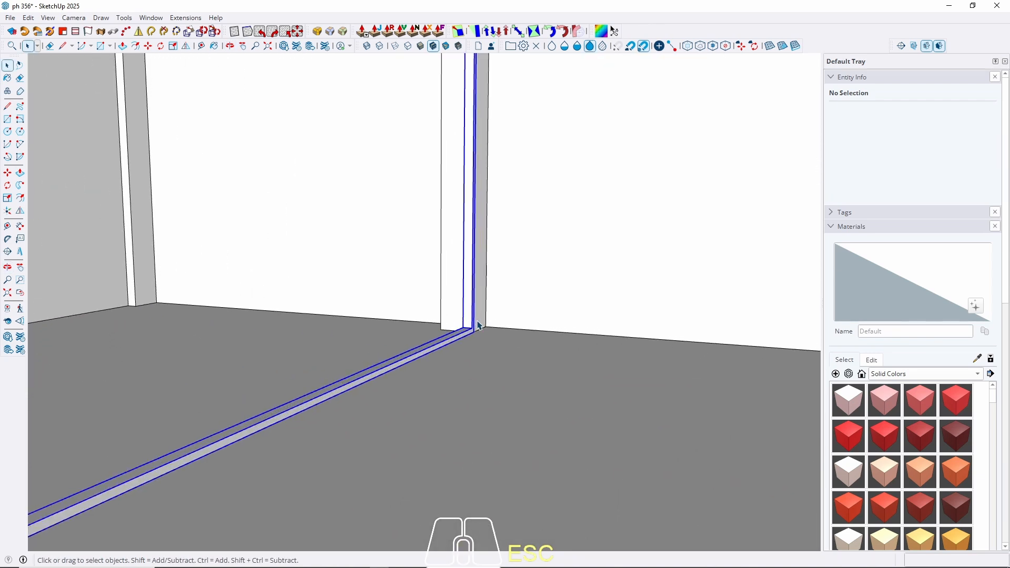
{"action": "key", "text": "m"}
{"action": "left_click", "coordinate": [518, 365]}
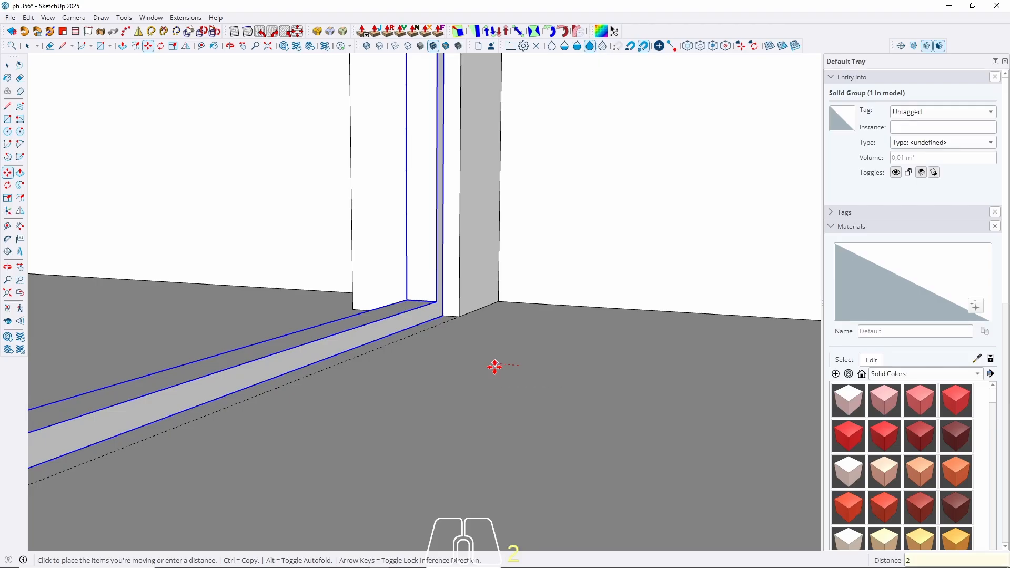
{"action": "key", "text": "Return"}
{"action": "key", "text": "space"}
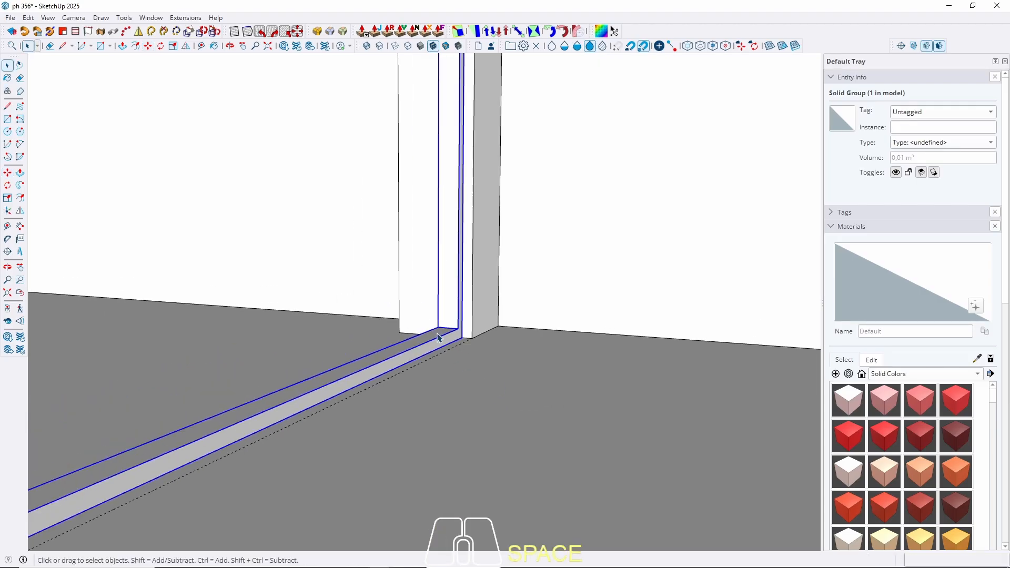
Step: Open the frame group and make all of its frame geometry a nested group
{"action": "double_click", "coordinate": [437, 338]}
{"action": "left_click", "coordinate": [438, 337]}
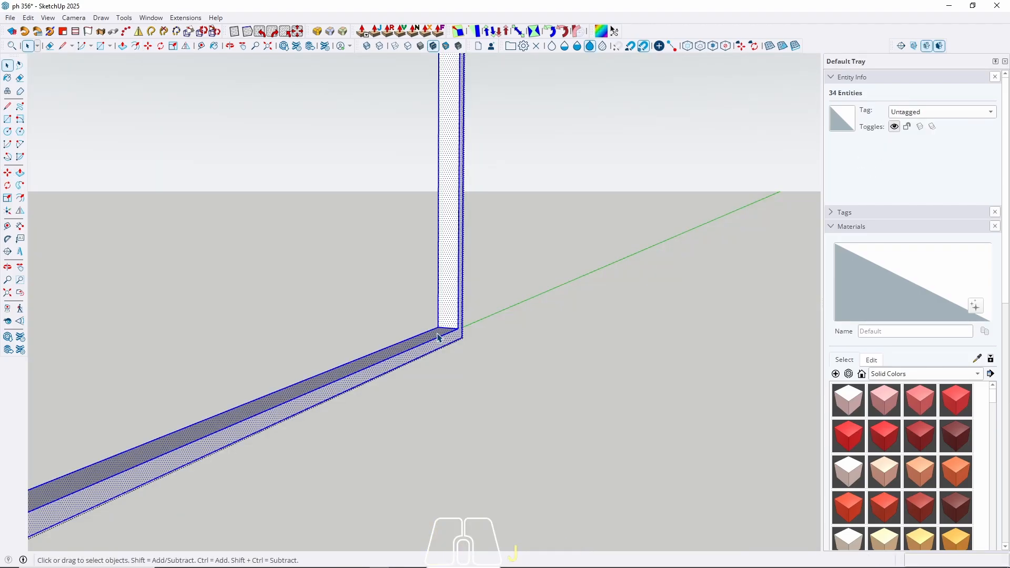
{"action": "right_click", "coordinate": [438, 337]}
{"action": "left_click", "coordinate": [460, 100]}
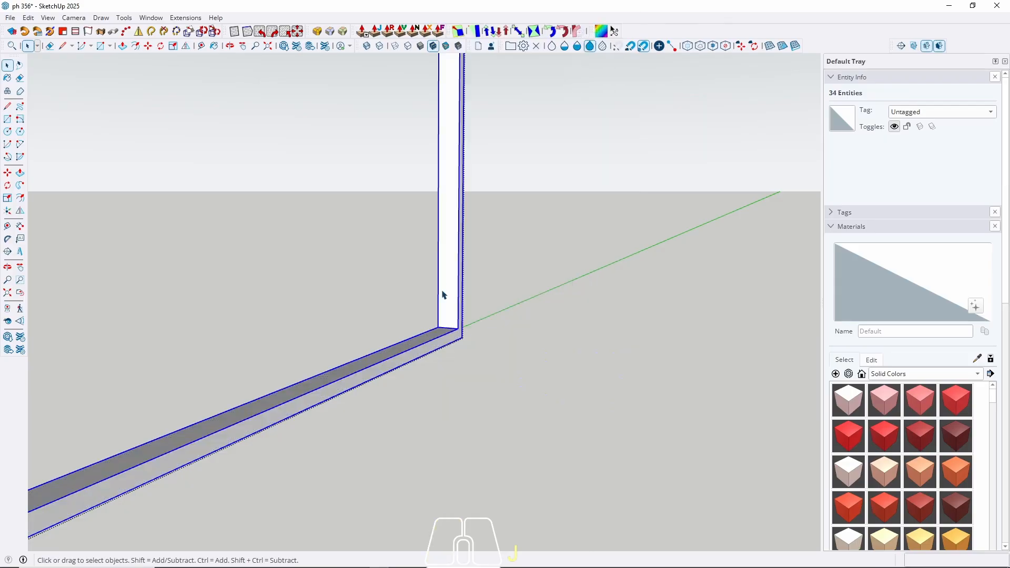
Step: Draw a 296 by 266 cm rectangle in the frame opening between the midpoints of opposite inner corner edges
{"action": "key", "text": "r"}
{"action": "scroll", "coordinate": [451, 316], "scroll_direction": "up", "scroll_amount": 2}
{"action": "left_click", "coordinate": [444, 345]}
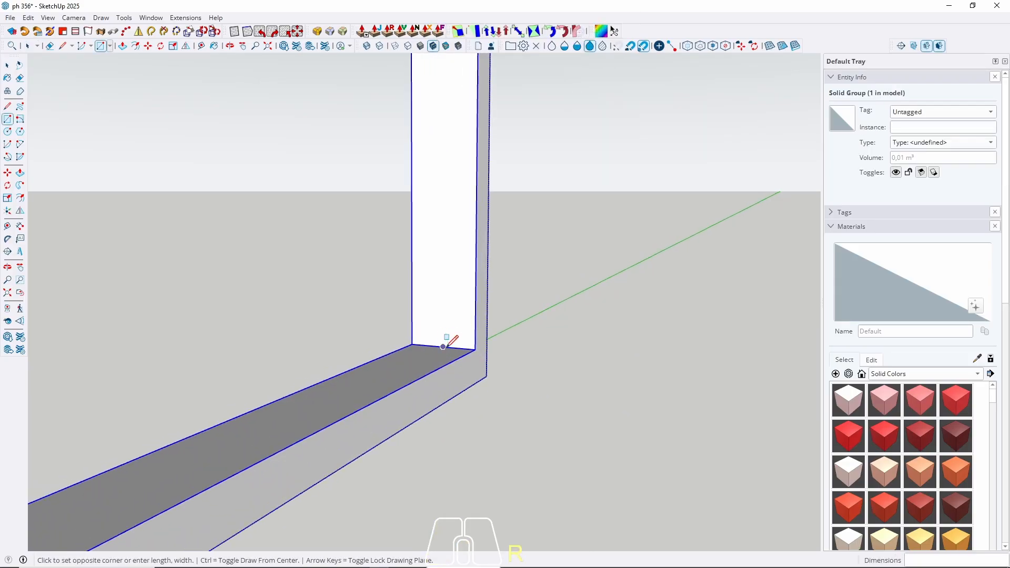
{"action": "scroll", "coordinate": [447, 342], "scroll_direction": "down", "scroll_amount": 5}
{"action": "scroll", "coordinate": [519, 361], "scroll_direction": "down", "scroll_amount": 3}
{"action": "middle_click_drag", "start_coordinate": [520, 361], "coordinate": [379, 275]}
{"action": "scroll", "coordinate": [371, 245], "scroll_direction": "up", "scroll_amount": 3}
{"action": "middle_click_drag", "start_coordinate": [353, 209], "coordinate": [221, 132]}
{"action": "scroll", "coordinate": [415, 247], "scroll_direction": "up", "scroll_amount": 5}
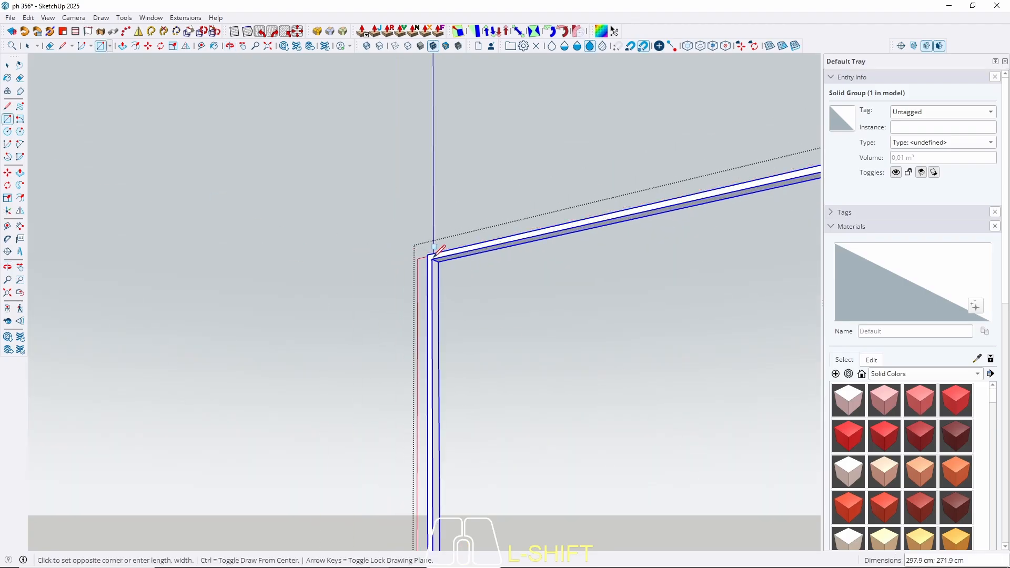
{"action": "left_click", "coordinate": [419, 247]}
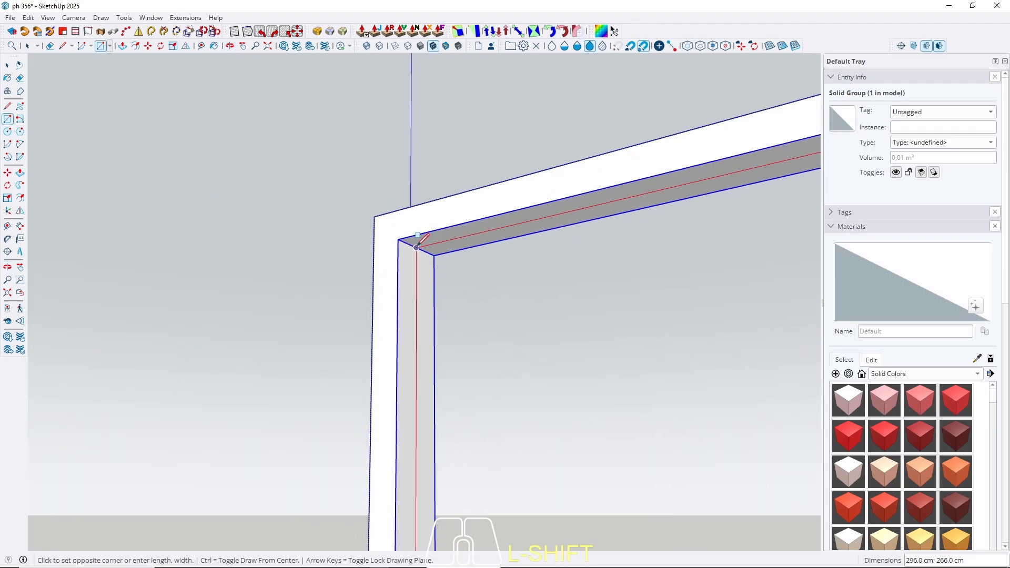
Step: Extrude the rectangle inside the frame into a thin pane and make it a group
{"action": "key", "text": "space"}
{"action": "key", "text": "p"}
{"action": "left_click", "coordinate": [473, 331]}
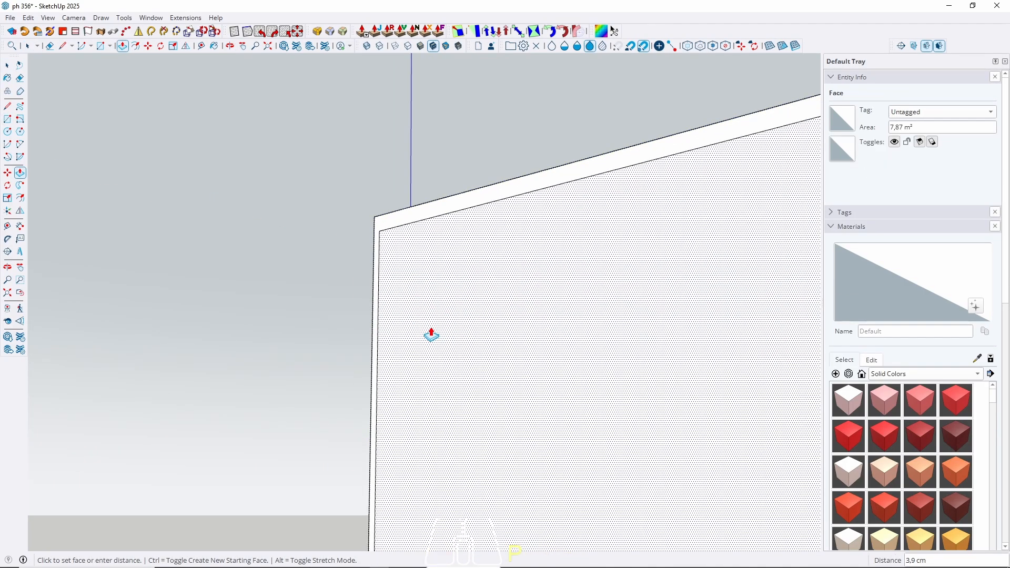
{"action": "key", "text": "Return"}
{"action": "key", "text": "space"}
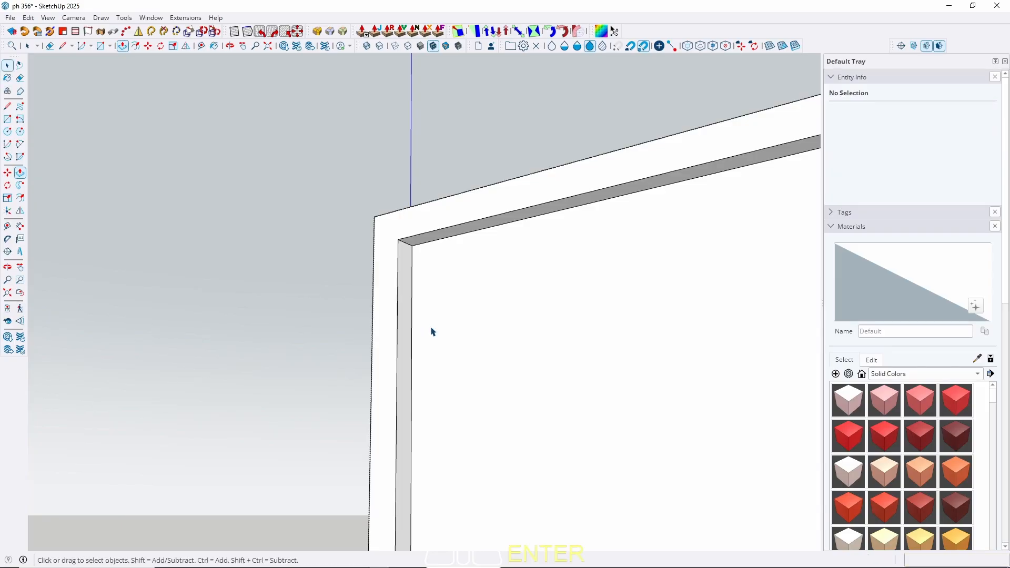
{"action": "right_click", "coordinate": [499, 305]}
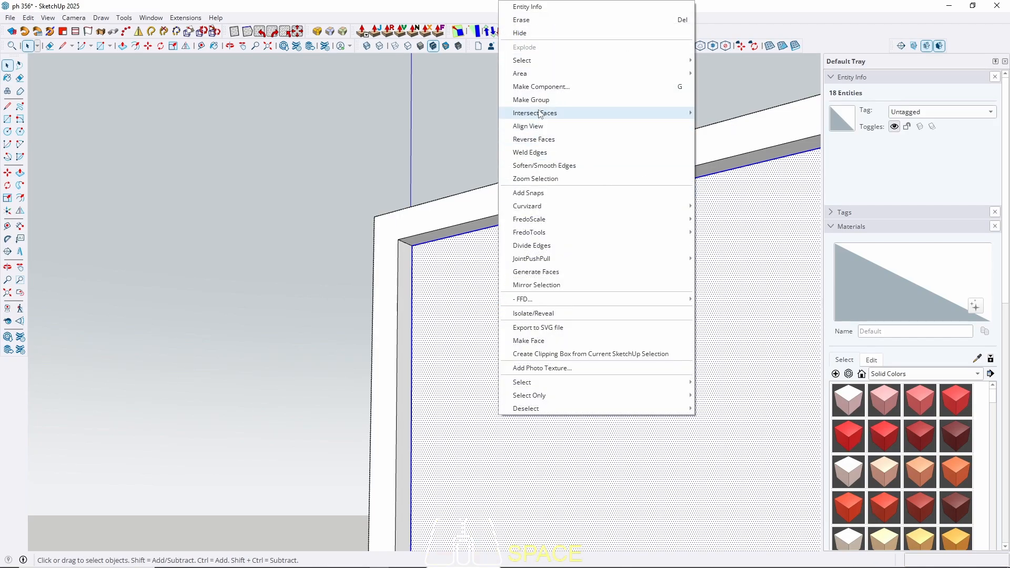
{"action": "left_click", "coordinate": [553, 100]}
Step: Apply the Glass_Basic_01 material to the pane and exit the panel group
{"action": "scroll", "coordinate": [887, 378], "scroll_direction": "down", "scroll_amount": 3}
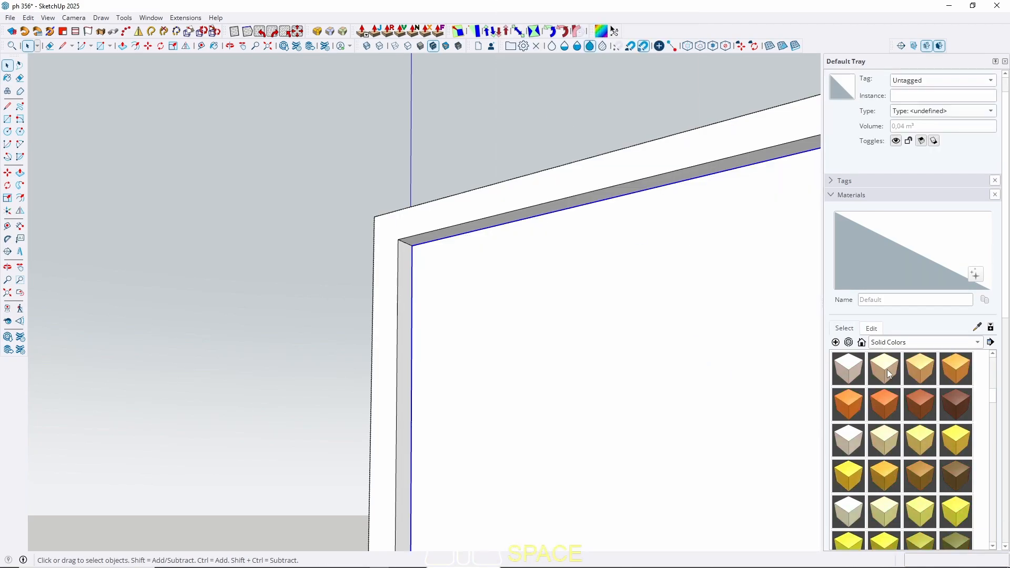
{"action": "left_click", "coordinate": [894, 341]}
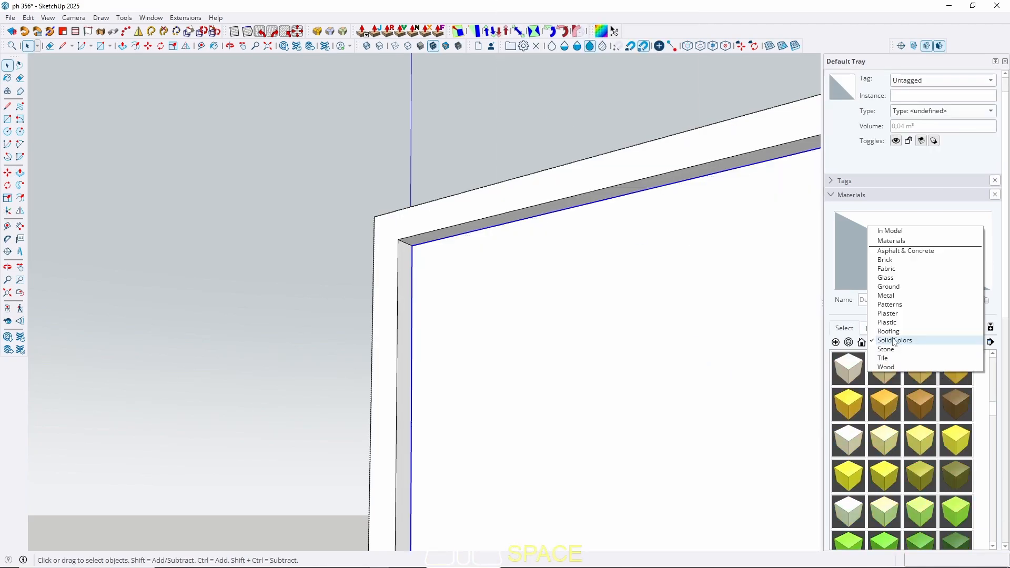
{"action": "left_click", "coordinate": [895, 277]}
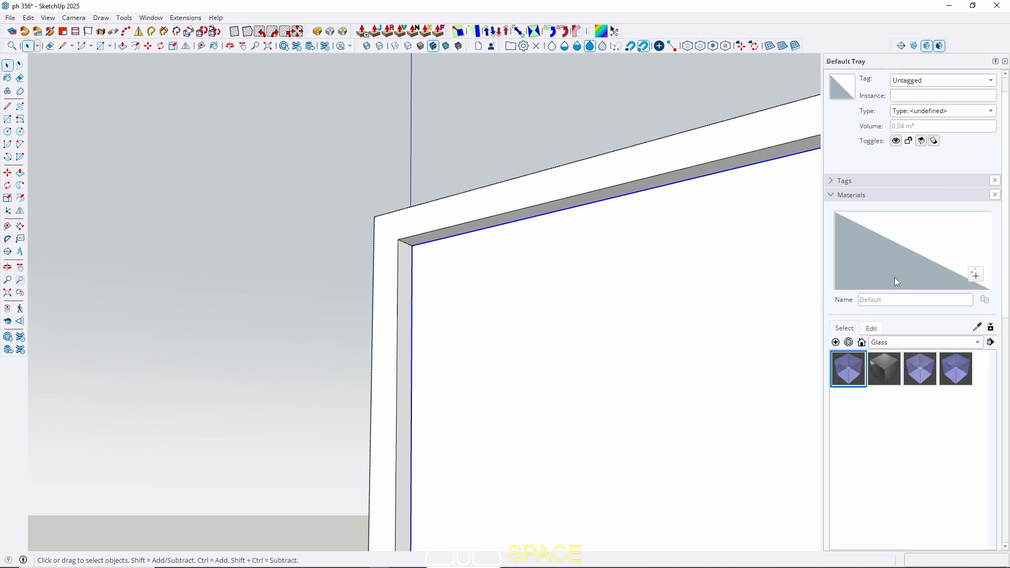
{"action": "left_click", "coordinate": [849, 374]}
{"action": "left_click", "coordinate": [595, 365]}
{"action": "key", "text": "space"}
{"action": "middle_click_drag", "start_coordinate": [413, 379], "coordinate": [526, 399]}
{"action": "mouse_move", "coordinate": [369, 372]}
{"action": "middle_mouse_down"}
{"action": "mouse_move", "coordinate": [560, 383]}
{"action": "mouse_move", "coordinate": [440, 158]}
{"action": "mouse_move", "coordinate": [449, 299]}
{"action": "mouse_move", "coordinate": [244, 319]}
{"action": "mouse_move", "coordinate": [250, 300]}
{"action": "mouse_move", "coordinate": [358, 267]}
{"action": "mouse_move", "coordinate": [518, 242]}
{"action": "middle_mouse_up"}
{"action": "key", "text": "Escape"}
Step: Examine the bay between the columns, with the wall on one side and the glazed panel opposite
{"action": "scroll", "coordinate": [358, 266], "scroll_direction": "up", "scroll_amount": 3}
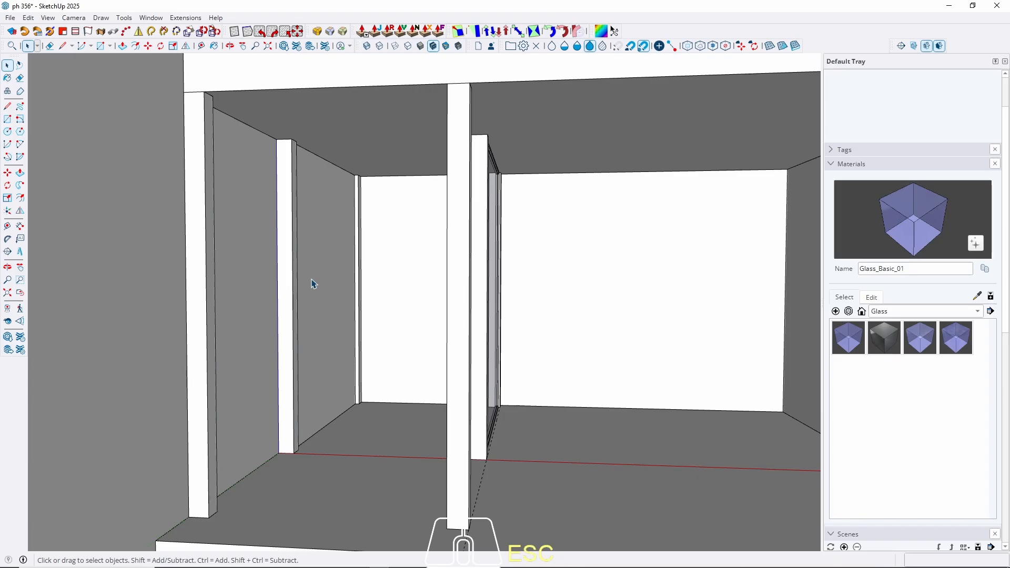
{"action": "middle_click_drag", "start_coordinate": [312, 284], "coordinate": [365, 282]}
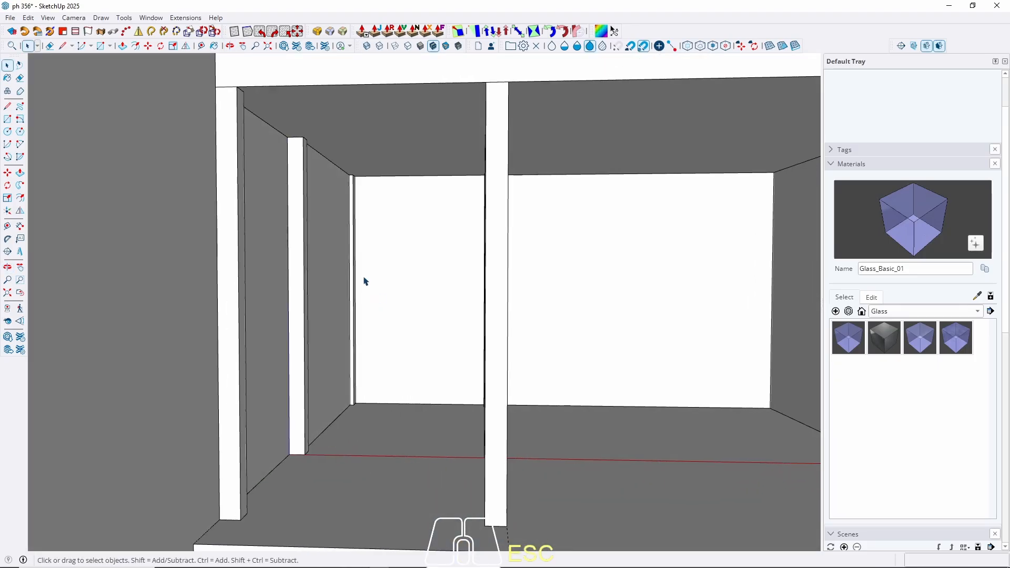
{"action": "middle_click_drag", "start_coordinate": [341, 200], "coordinate": [333, 163]}
{"action": "scroll", "coordinate": [292, 164], "scroll_direction": "up", "scroll_amount": 2}
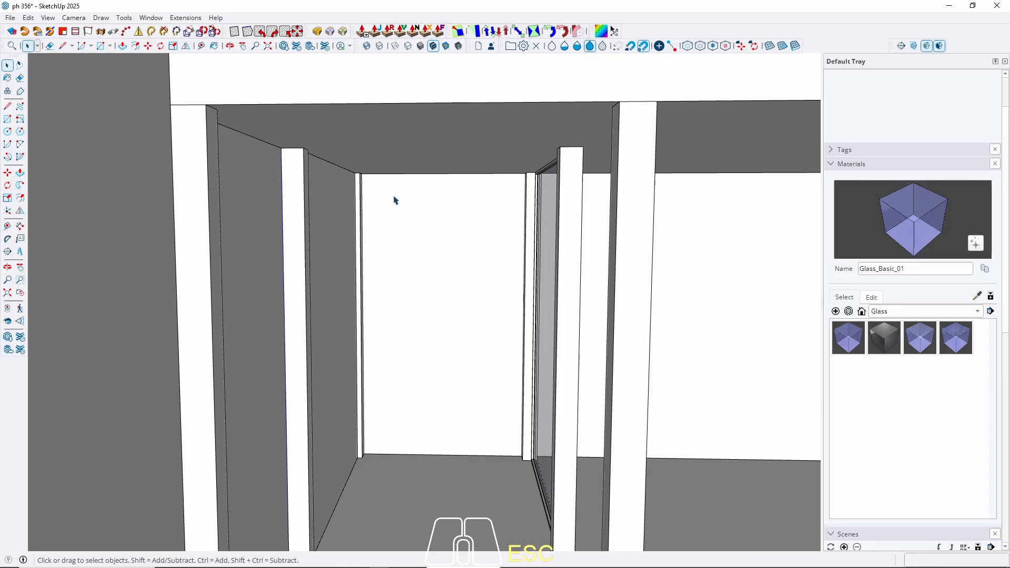
{"action": "scroll", "coordinate": [322, 171], "scroll_direction": "down", "scroll_amount": 3}
{"action": "scroll", "coordinate": [368, 315], "scroll_direction": "up", "scroll_amount": 5}
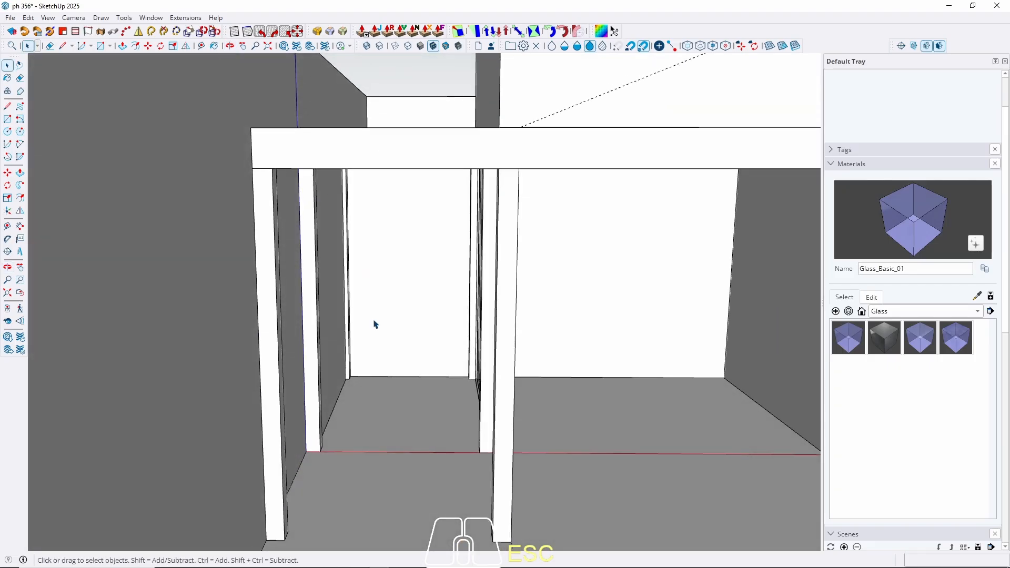
{"action": "middle_click_drag", "start_coordinate": [367, 435], "coordinate": [273, 466]}
{"action": "scroll", "coordinate": [273, 466], "scroll_direction": "up", "scroll_amount": 4}
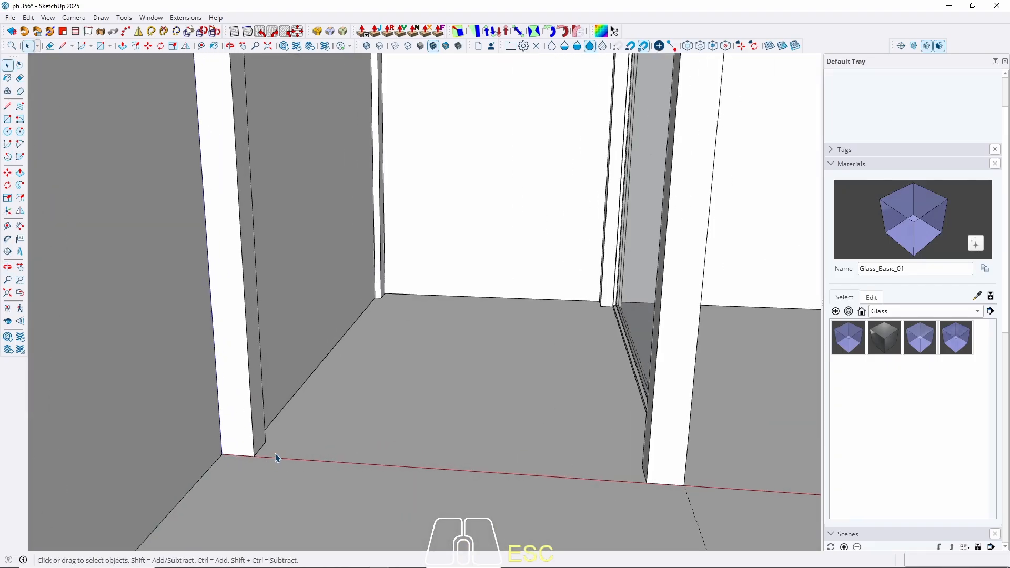
{"action": "key", "text": "r"}
{"action": "scroll", "coordinate": [250, 444], "scroll_direction": "up", "scroll_amount": 1}
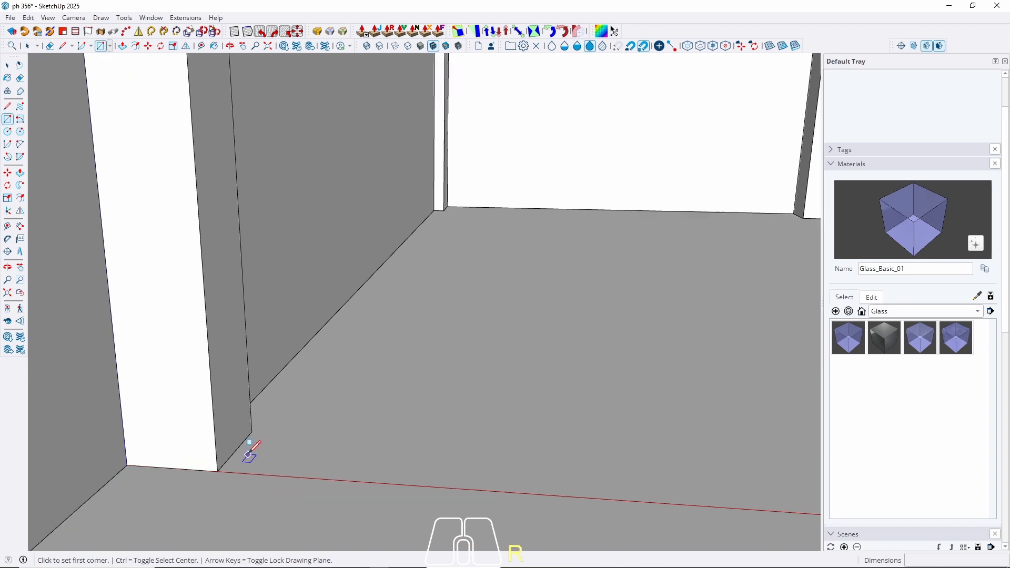
{"action": "left_click", "coordinate": [217, 471]}
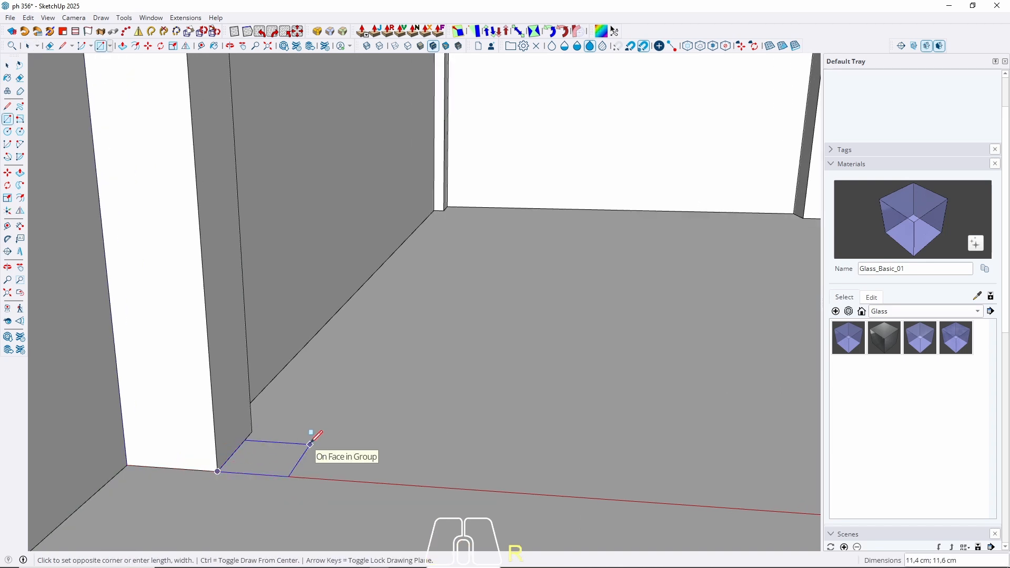
{"action": "key", "text": "space"}
{"action": "scroll", "coordinate": [314, 447], "scroll_direction": "down", "scroll_amount": 1}
{"action": "left_click", "coordinate": [218, 396]}
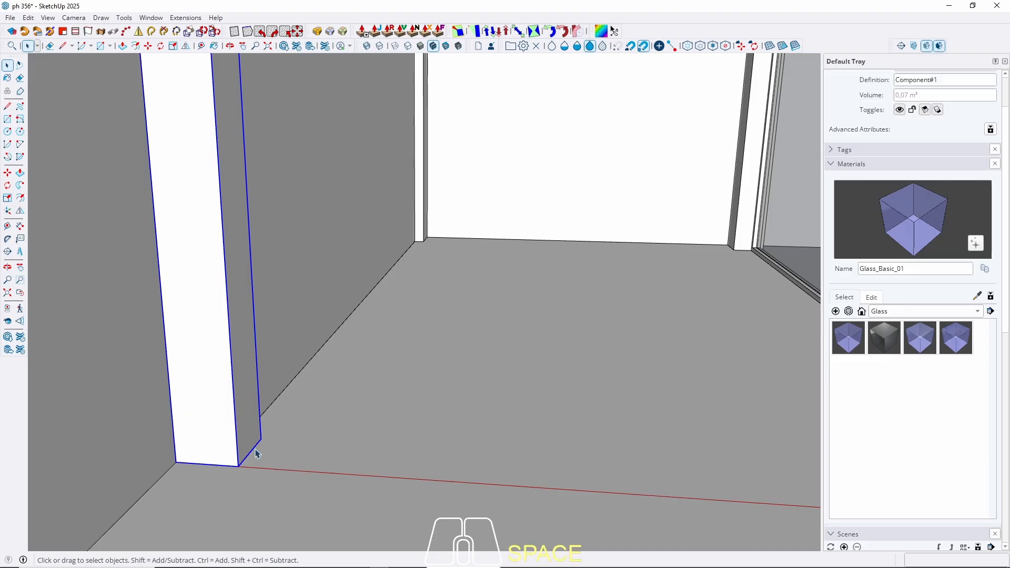
{"action": "scroll", "coordinate": [256, 454], "scroll_direction": "up", "scroll_amount": 1}
{"action": "key", "text": "r"}
{"action": "left_click", "coordinate": [215, 483]}
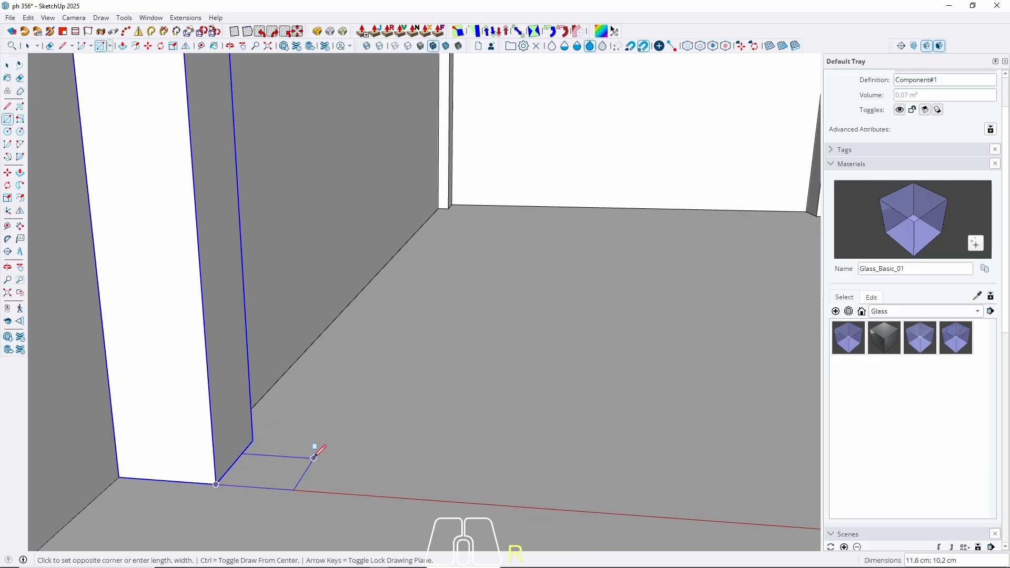
{"action": "type", "text": "56;5"}
{"action": "key", "text": "Return"}
{"action": "key", "text": "ctrl+z"}
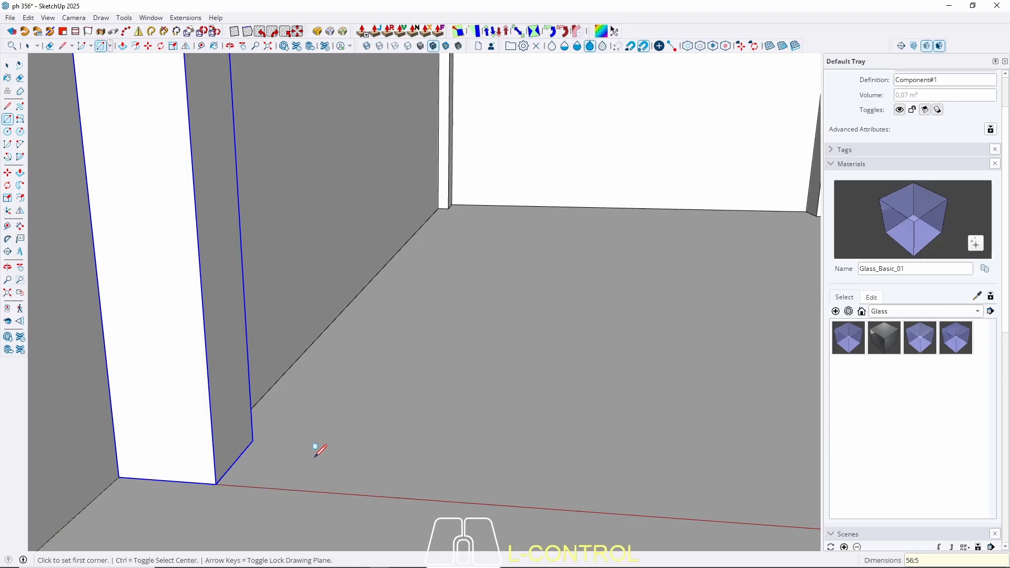
Step: Draw a 5 by 5 cm square on the floor at the base corner of the column beside the wall
{"action": "left_click", "coordinate": [216, 484]}
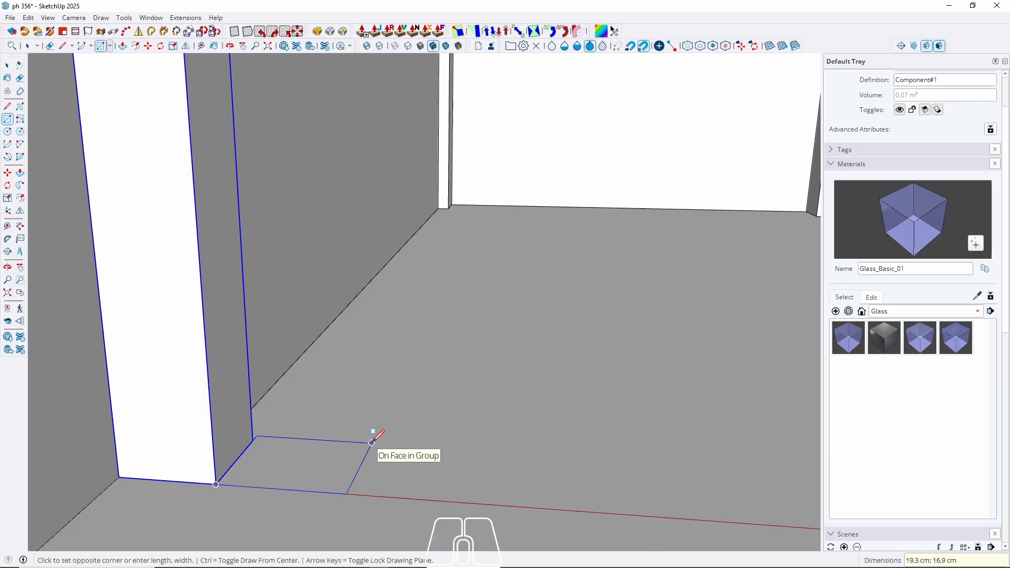
{"action": "type", "text": "5"}
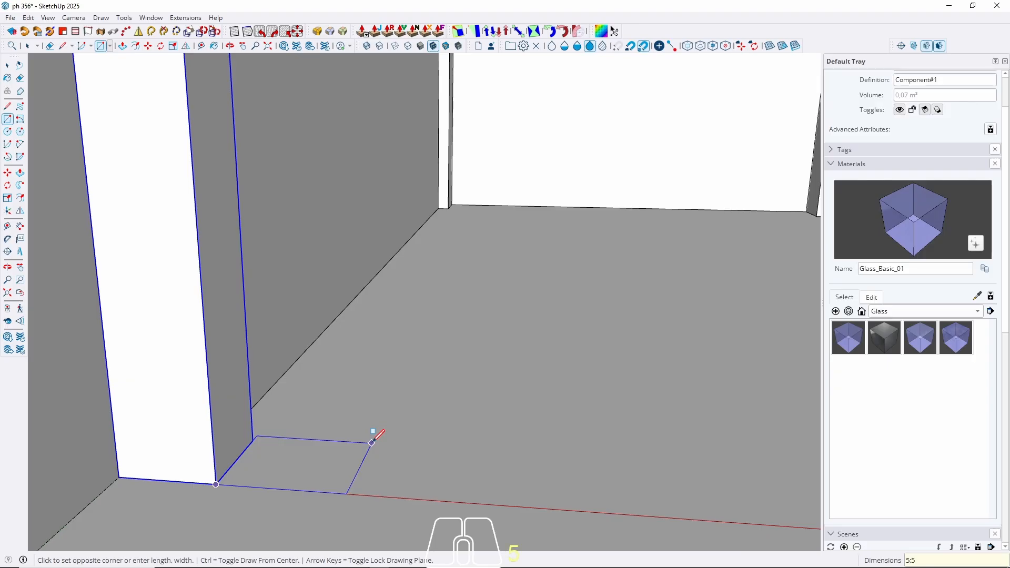
{"action": "type", "text": ";5"}
{"action": "key", "text": "Return"}
Step: Extrude the small square 300 cm up to the column's full height and make the post a group
{"action": "key", "text": "p"}
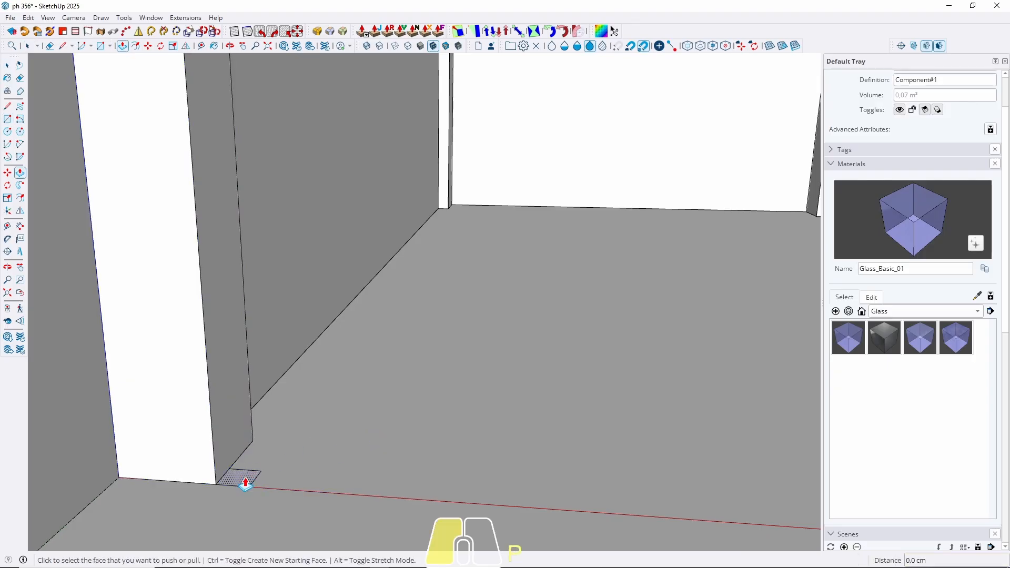
{"action": "left_click", "coordinate": [246, 482]}
{"action": "scroll", "coordinate": [269, 451], "scroll_direction": "down", "scroll_amount": 4}
{"action": "middle_click_drag", "start_coordinate": [295, 268], "coordinate": [302, 292]}
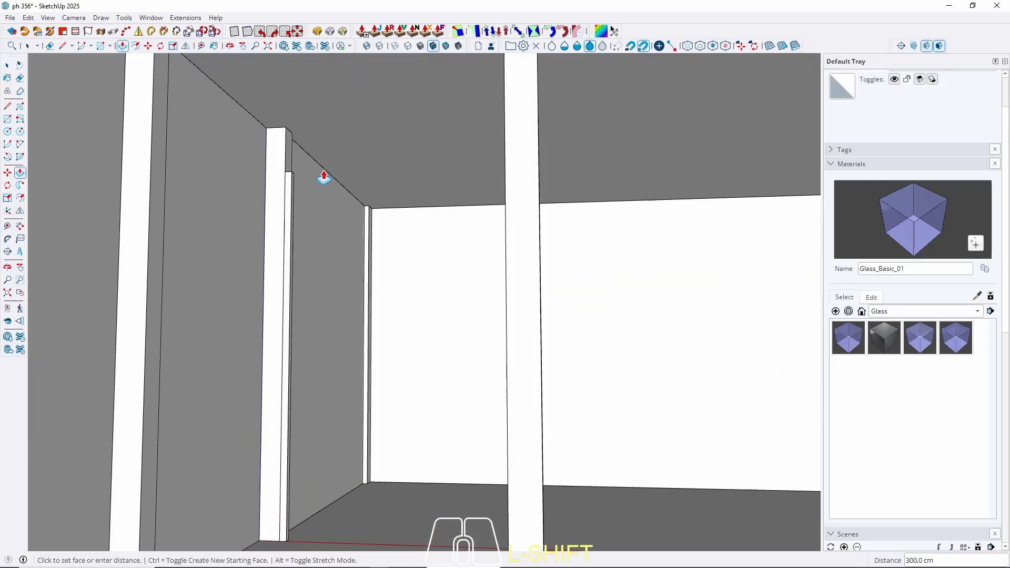
{"action": "left_click", "coordinate": [344, 148]}
{"action": "key", "text": "space"}
{"action": "middle_click_drag", "start_coordinate": [287, 239], "coordinate": [293, 401]}
{"action": "left_click", "coordinate": [293, 402]}
{"action": "right_click", "coordinate": [294, 392]}
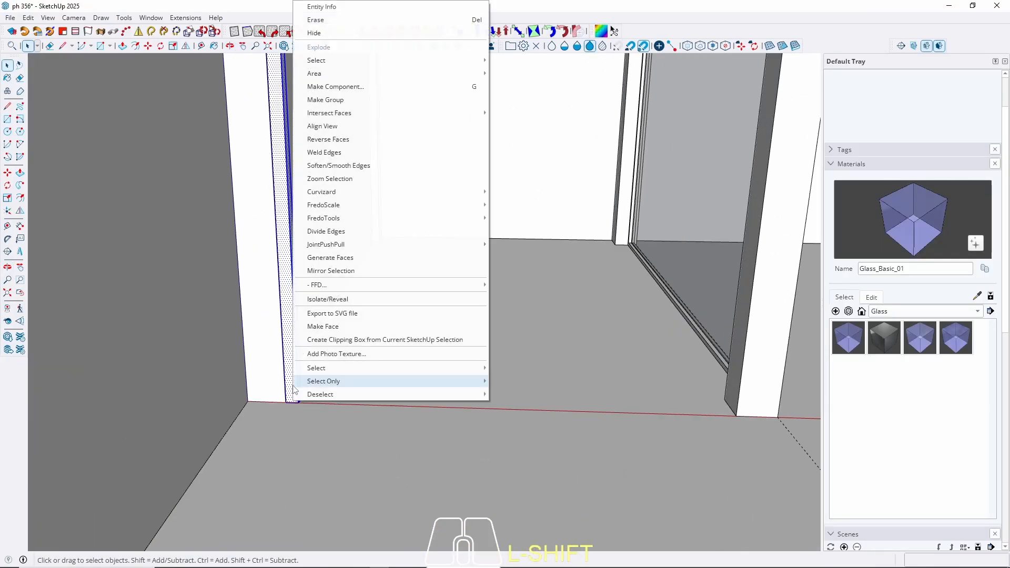
{"action": "left_click", "coordinate": [333, 100]}
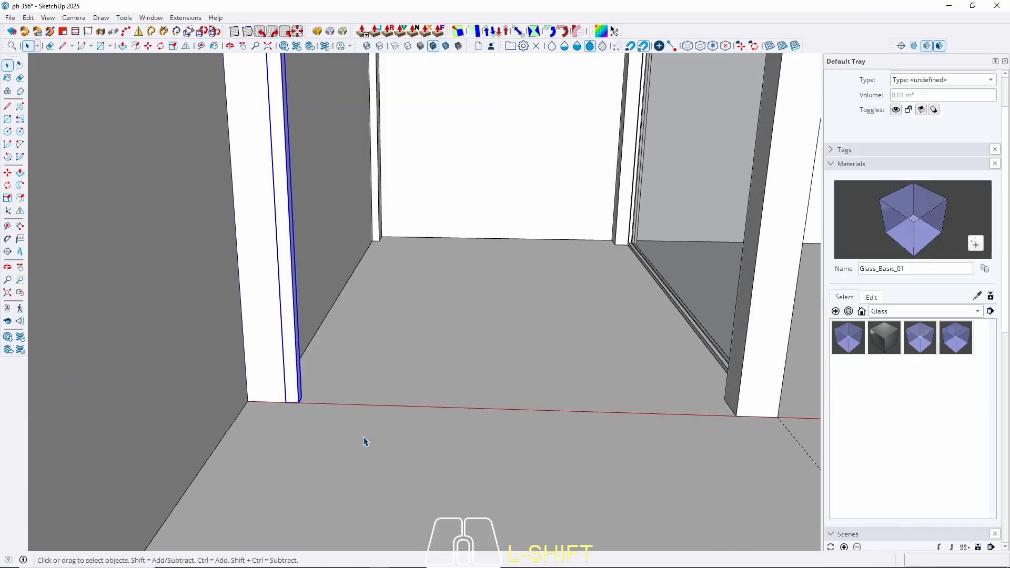
Step: Move the thin post 80 cm along the red axis, away from the column beside the wall
{"action": "key", "text": "m"}
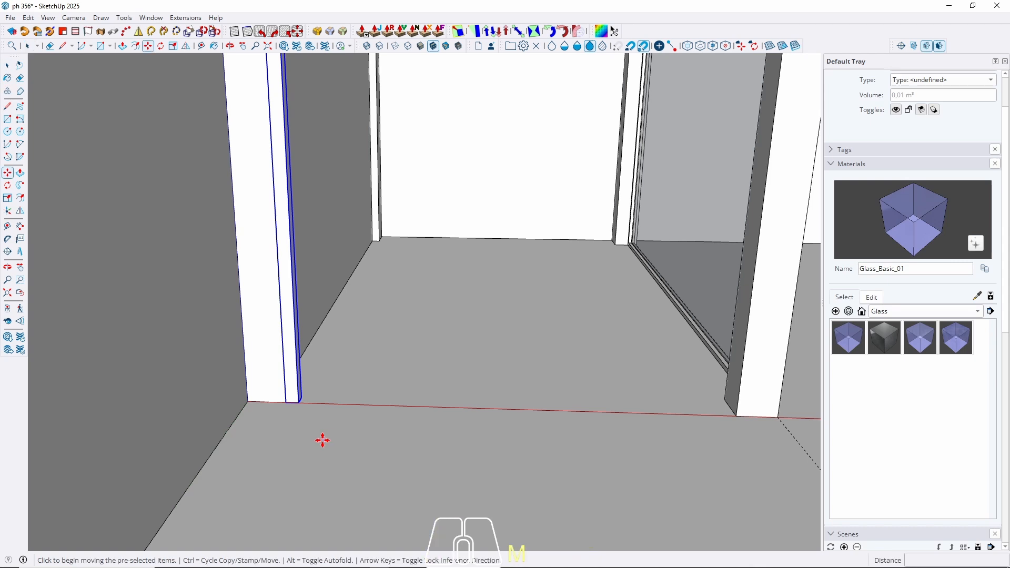
{"action": "left_click", "coordinate": [323, 440]}
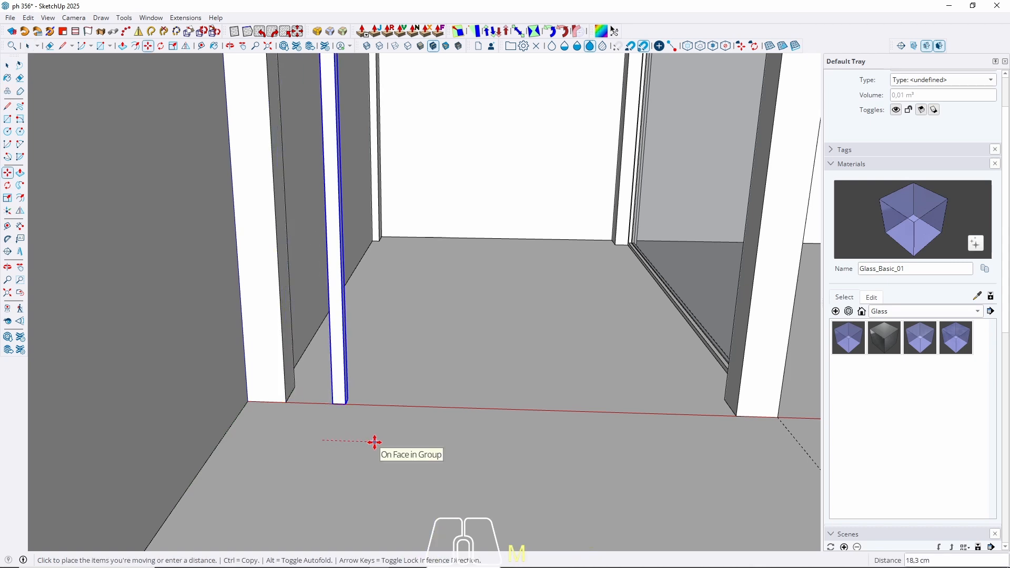
{"action": "type", "text": "80"}
{"action": "key", "text": "Return"}
{"action": "key", "text": "space"}
{"action": "scroll", "coordinate": [270, 426], "scroll_direction": "down", "scroll_amount": 4}
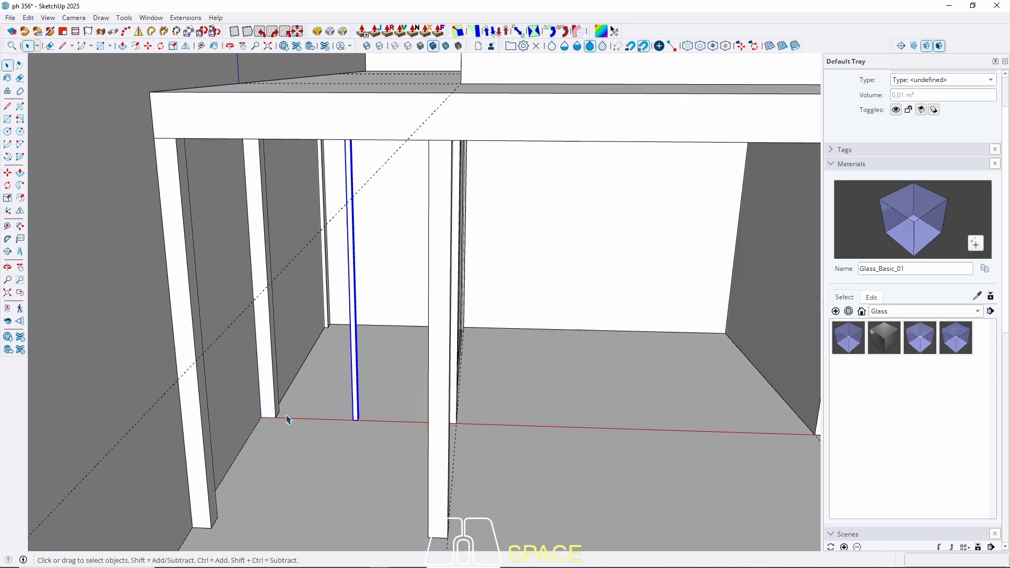
{"action": "middle_click_drag", "start_coordinate": [288, 419], "coordinate": [363, 358]}
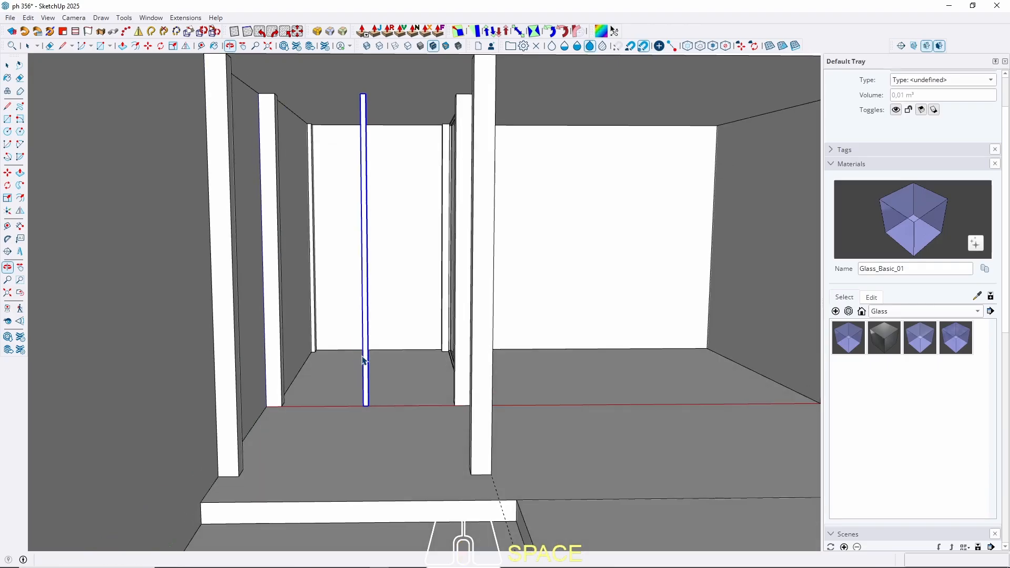
Step: Shift the thin post slightly back along the red axis toward the column beside the wall
{"action": "scroll", "coordinate": [367, 408], "scroll_direction": "up", "scroll_amount": 3}
{"action": "key", "text": "m"}
{"action": "left_click", "coordinate": [386, 444]}
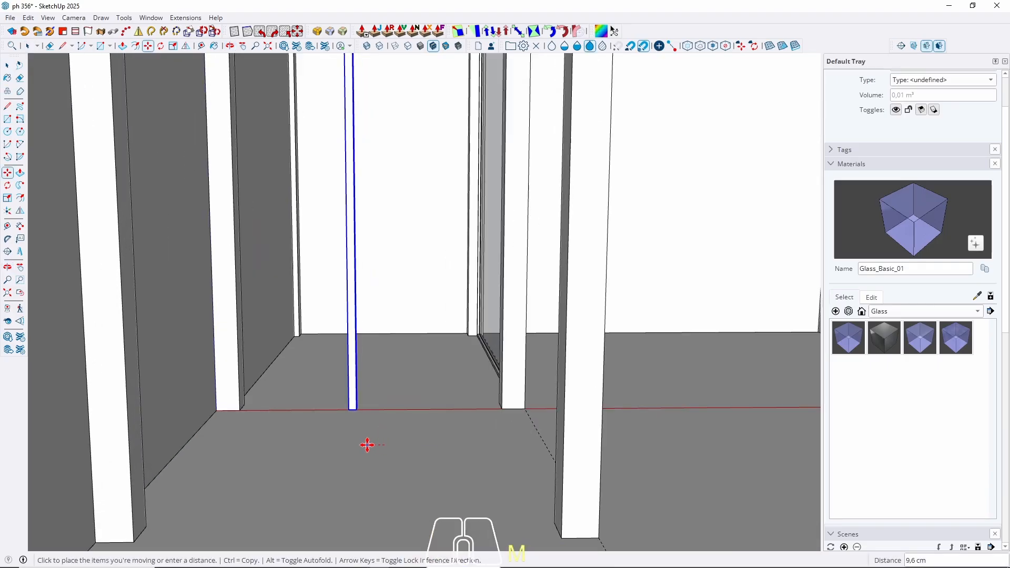
{"action": "key", "text": "Return"}
{"action": "key", "text": "space"}
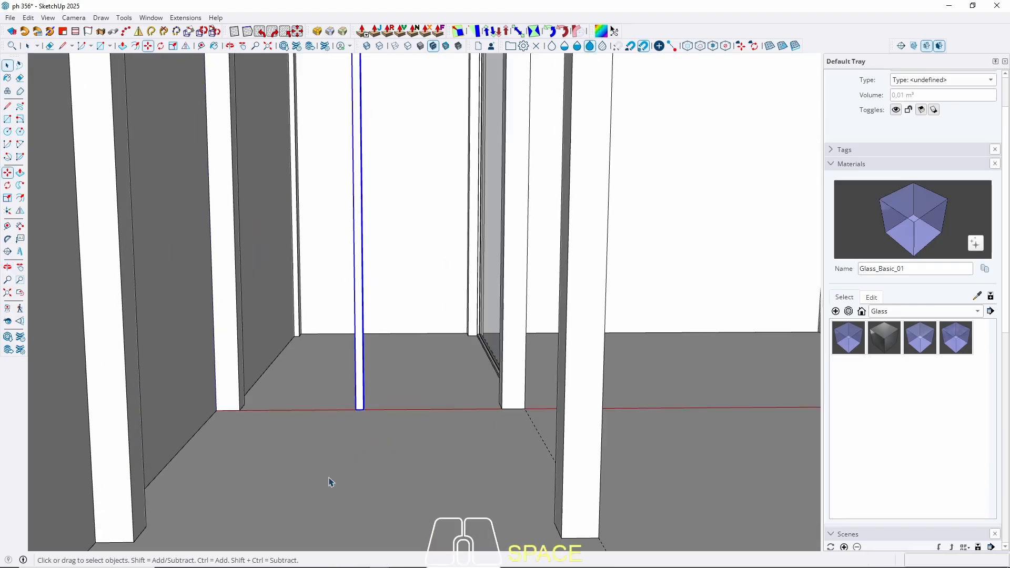
{"action": "scroll", "coordinate": [323, 452], "scroll_direction": "down", "scroll_amount": 3}
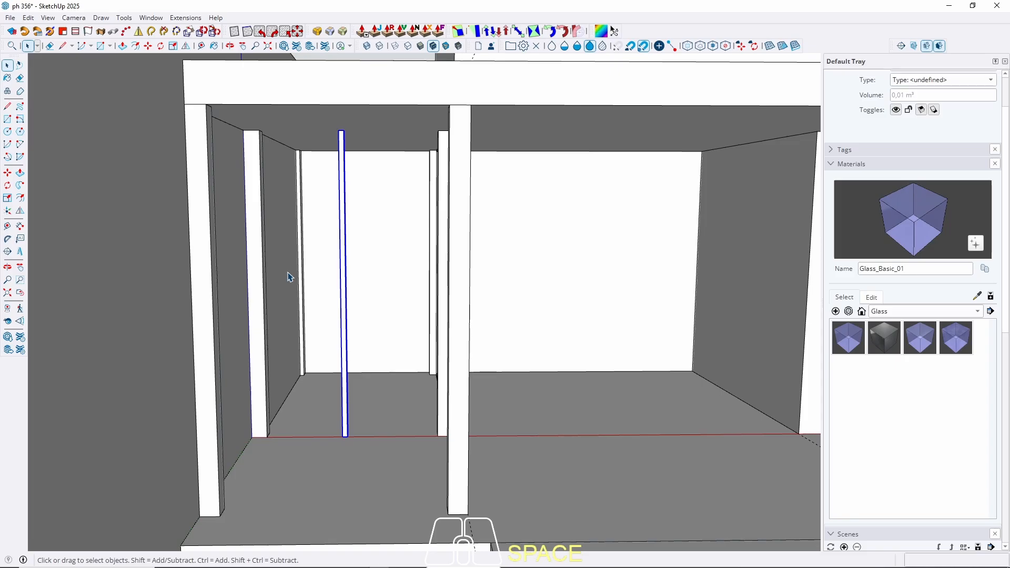
Step: Draw a 300 by 75 cm upright rectangle filling the gap between the column beside the wall and the thin post
{"action": "scroll", "coordinate": [286, 147], "scroll_direction": "up", "scroll_amount": 3}
{"action": "middle_click_drag", "start_coordinate": [286, 145], "coordinate": [280, 147]}
{"action": "key", "text": "r"}
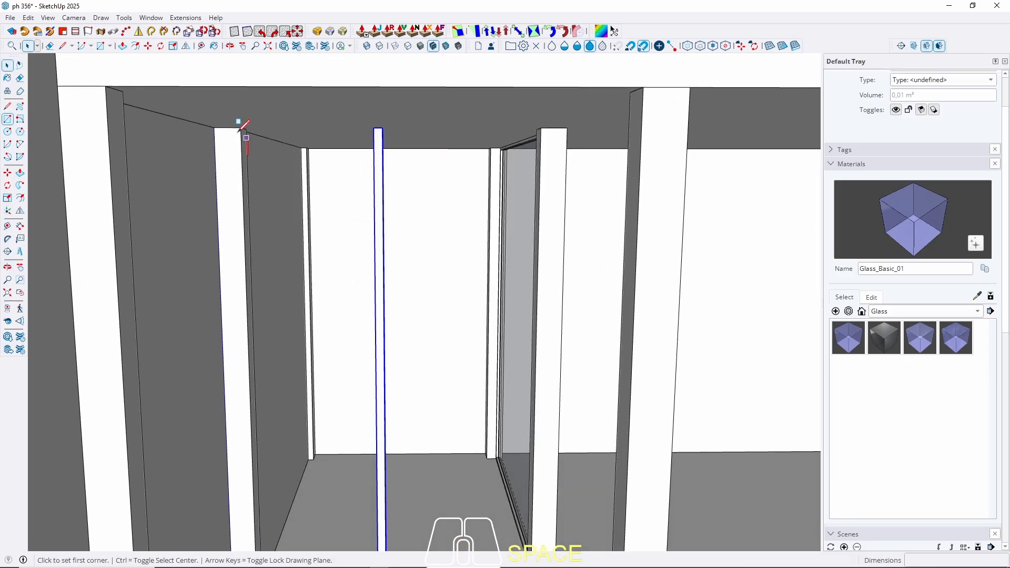
{"action": "scroll", "coordinate": [239, 126], "scroll_direction": "up", "scroll_amount": 2}
{"action": "left_click", "coordinate": [251, 128]}
{"action": "scroll", "coordinate": [295, 142], "scroll_direction": "down", "scroll_amount": 4}
{"action": "middle_click_drag", "start_coordinate": [331, 204], "coordinate": [349, 415]}
{"action": "scroll", "coordinate": [351, 420], "scroll_direction": "up", "scroll_amount": 3}
{"action": "scroll", "coordinate": [363, 416], "scroll_direction": "up", "scroll_amount": 4}
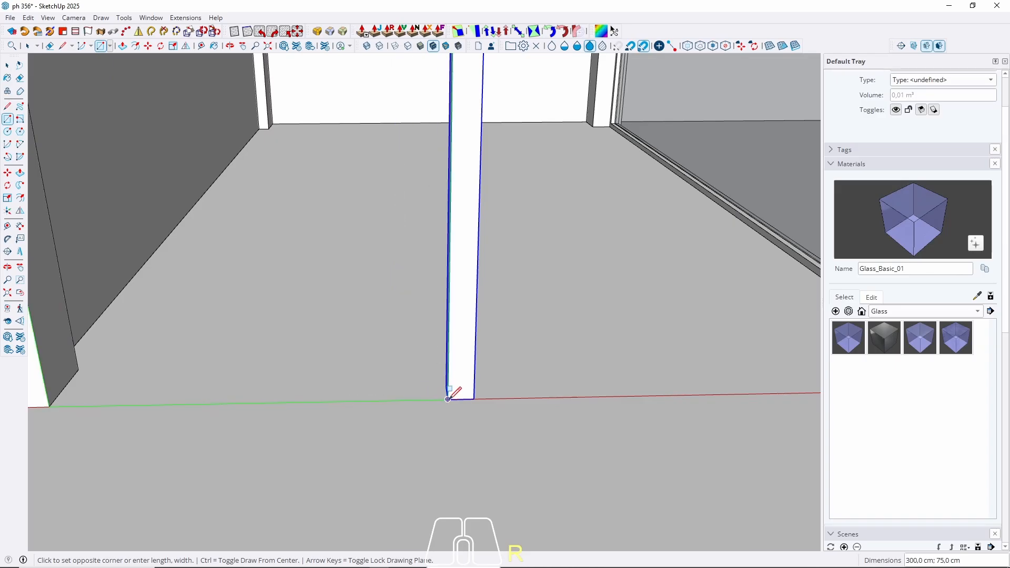
{"action": "left_click", "coordinate": [450, 401]}
{"action": "key", "text": "space"}
Step: Extrude the upright rectangle 4 cm and make the resulting panel a group
{"action": "middle_click_drag", "start_coordinate": [451, 404], "coordinate": [363, 442]}
{"action": "key", "text": "p"}
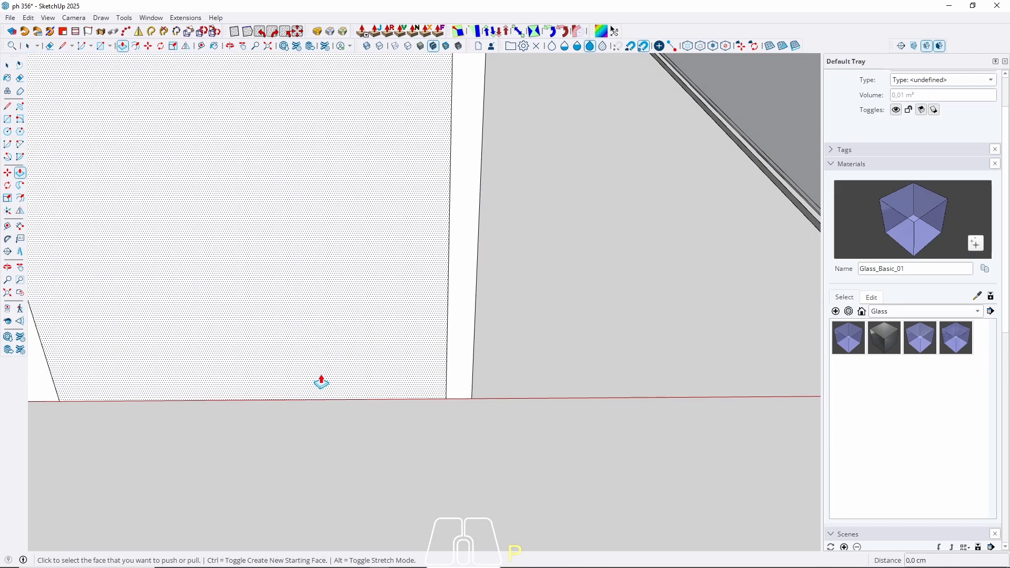
{"action": "left_click", "coordinate": [321, 381]}
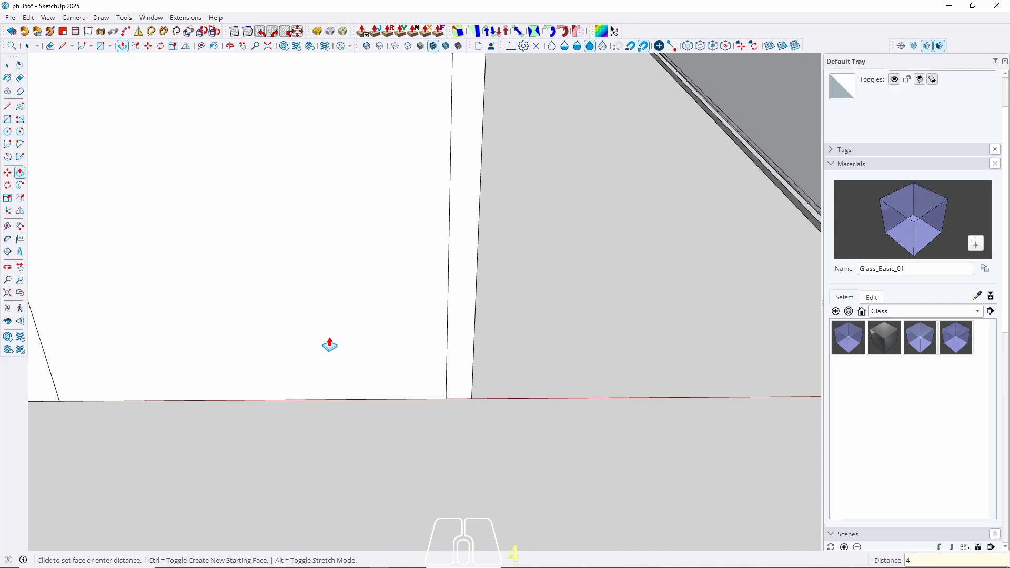
{"action": "key", "text": "space"}
{"action": "scroll", "coordinate": [331, 374], "scroll_direction": "down", "scroll_amount": 3}
{"action": "left_click", "coordinate": [284, 326]}
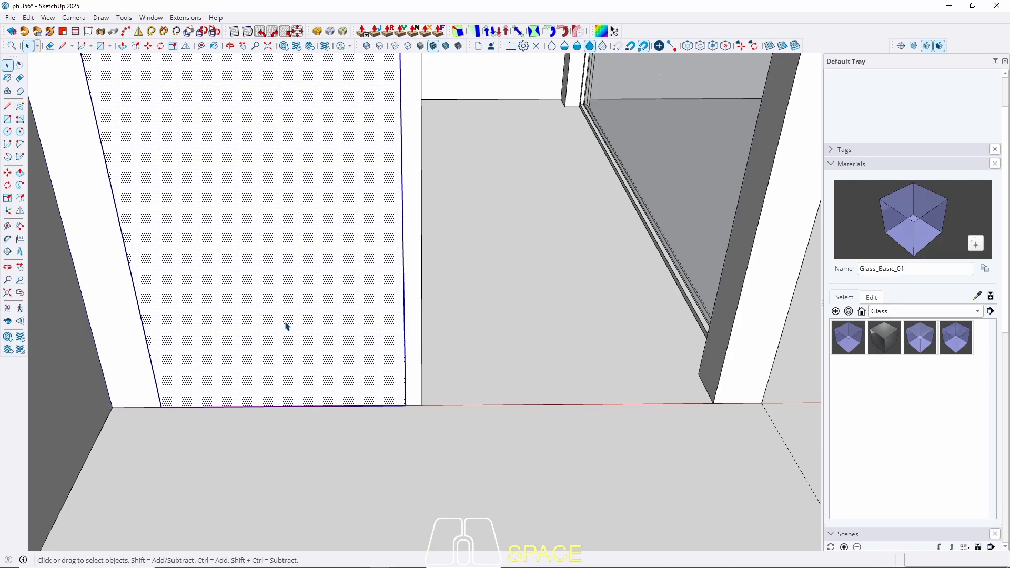
{"action": "right_click", "coordinate": [284, 327]}
{"action": "left_click", "coordinate": [317, 99]}
Step: Move the panel group slightly inward along the green axis, recessing it from the front of the column and post
{"action": "key", "text": "m"}
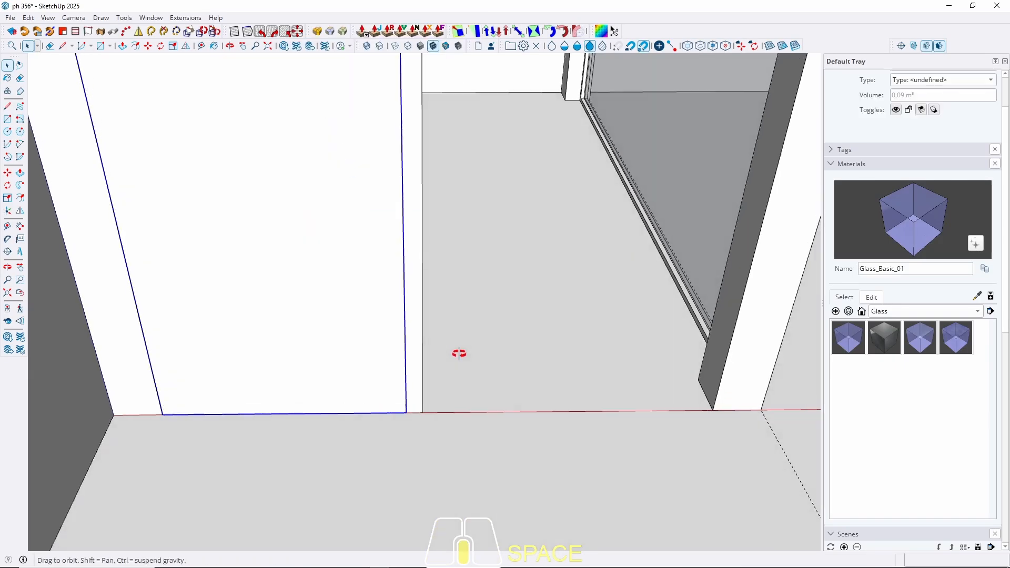
{"action": "scroll", "coordinate": [461, 368], "scroll_direction": "up", "scroll_amount": 2}
{"action": "left_click", "coordinate": [472, 432]}
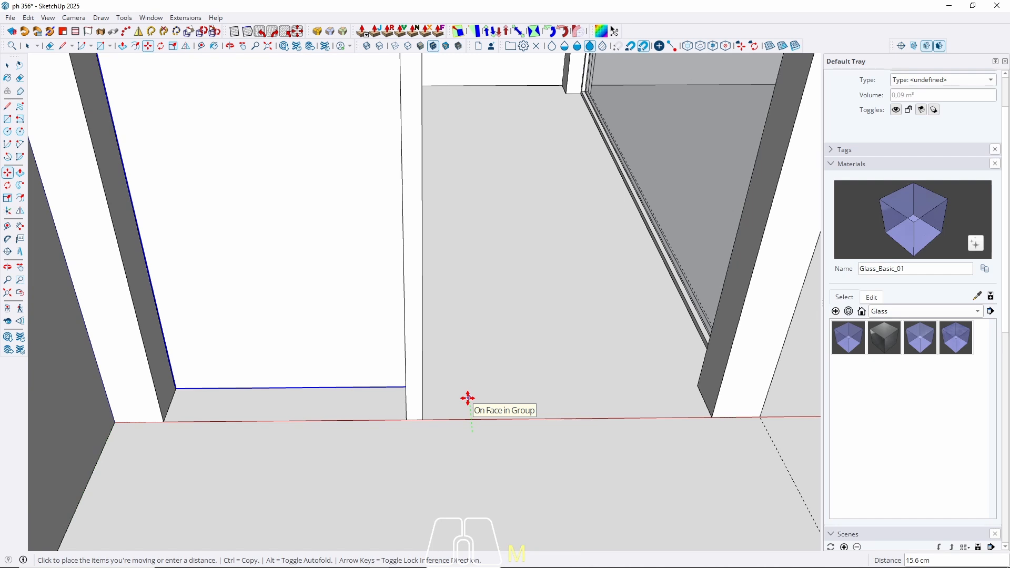
{"action": "key", "text": "Return"}
{"action": "key", "text": "space"}
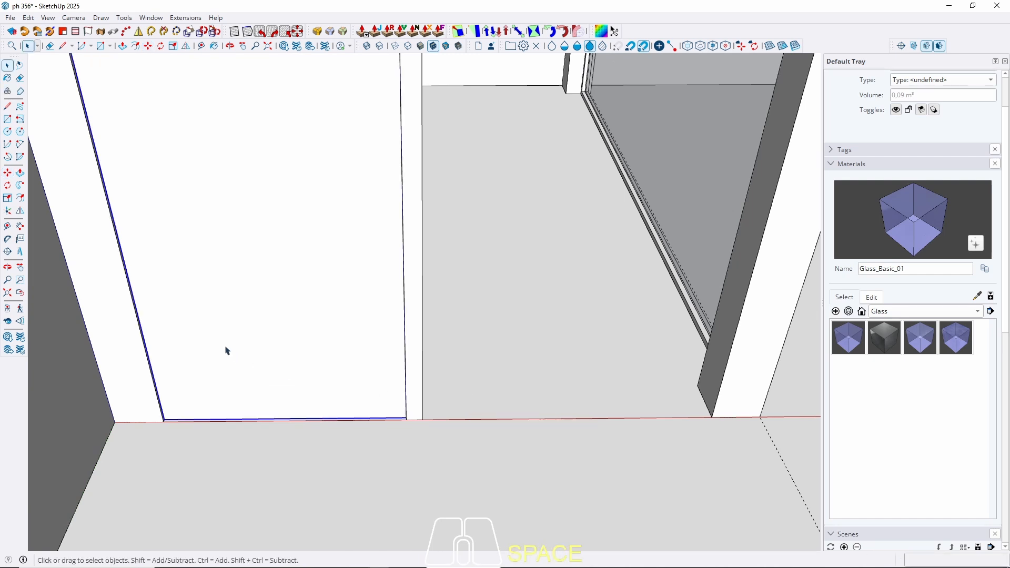
Step: Open the panel group and offset the front face's outline inward to define a narrow frame
{"action": "double_click", "coordinate": [226, 349]}
{"action": "key", "text": "f"}
{"action": "left_click", "coordinate": [139, 318]}
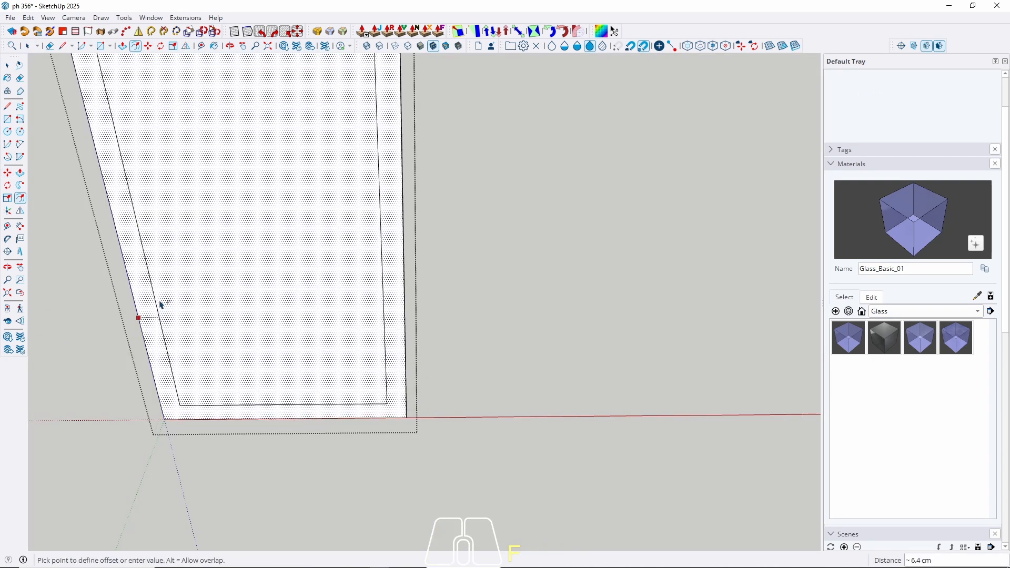
{"action": "key", "text": "Return"}
{"action": "key", "text": "space"}
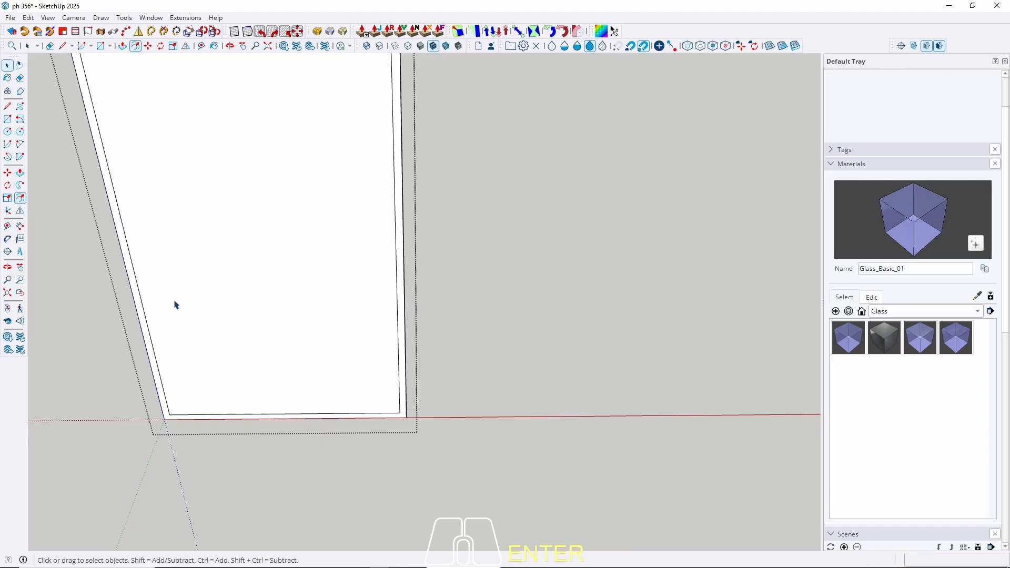
Step: Push the inner face through the panel's full depth to open it, and group the remaining frame
{"action": "left_click", "coordinate": [257, 334]}
{"action": "key", "text": "p"}
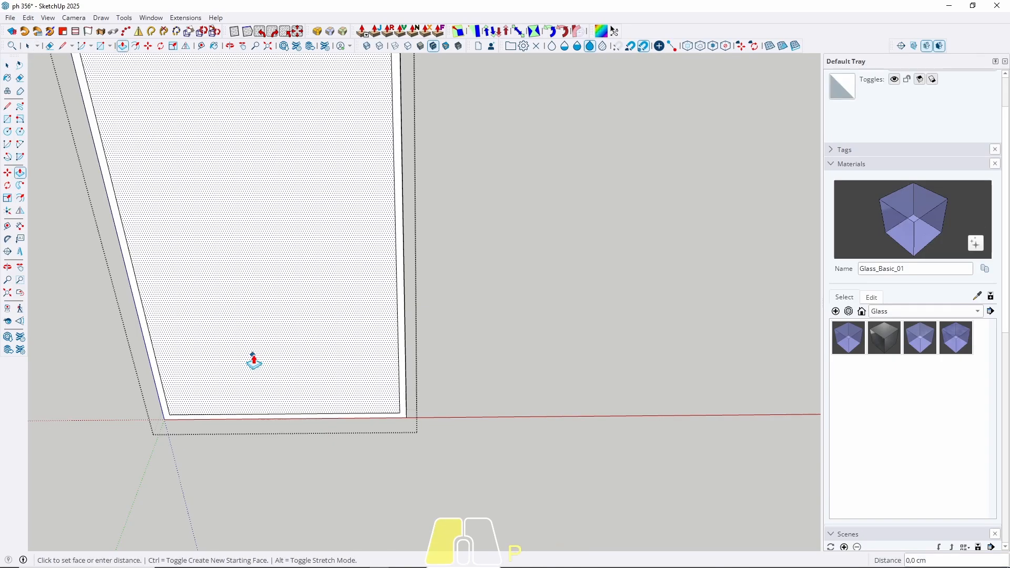
{"action": "left_click", "coordinate": [196, 357]}
{"action": "key", "text": "space"}
{"action": "key", "text": "ctrl+a"}
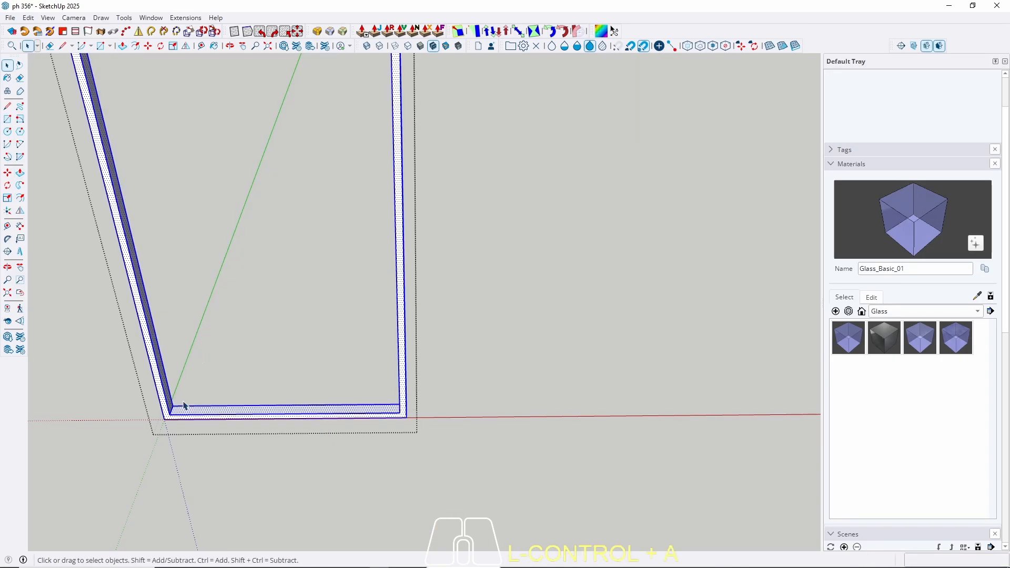
{"action": "right_click", "coordinate": [182, 411]}
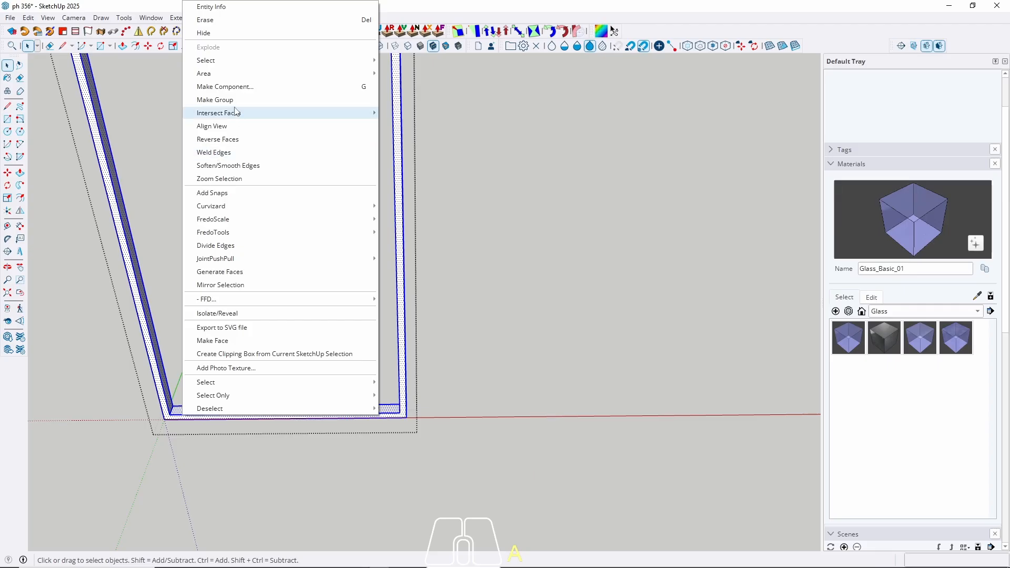
{"action": "left_click", "coordinate": [232, 100]}
Step: Draw a rectangle across the frame opening at mid-depth, between the opposite inner corners, for the glass pane
{"action": "key", "text": "r"}
{"action": "scroll", "coordinate": [182, 392], "scroll_direction": "up", "scroll_amount": 5}
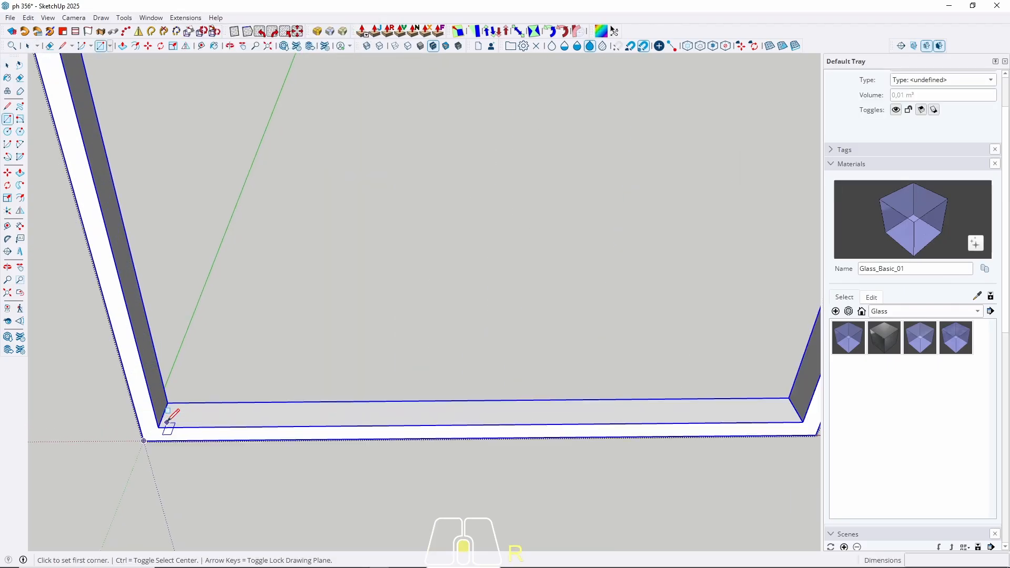
{"action": "left_click", "coordinate": [162, 413]}
{"action": "scroll", "coordinate": [203, 476], "scroll_direction": "down", "scroll_amount": 8}
{"action": "middle_click_drag", "start_coordinate": [263, 468], "coordinate": [400, 205]}
{"action": "middle_click_drag", "start_coordinate": [400, 205], "coordinate": [421, 312], "text": "shift"}
{"action": "scroll", "coordinate": [358, 184], "scroll_direction": "up", "scroll_amount": 8}
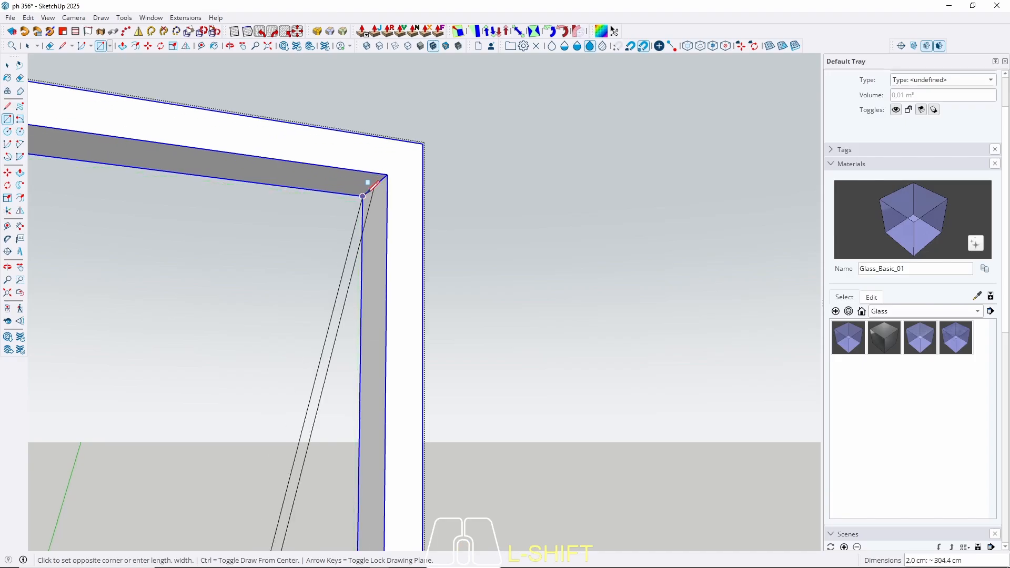
{"action": "left_click", "coordinate": [374, 185]}
{"action": "key", "text": "space"}
Step: Extrude the pane inside the frame 0.5 cm and make it a group
{"action": "key", "text": "p"}
{"action": "left_click", "coordinate": [329, 289]}
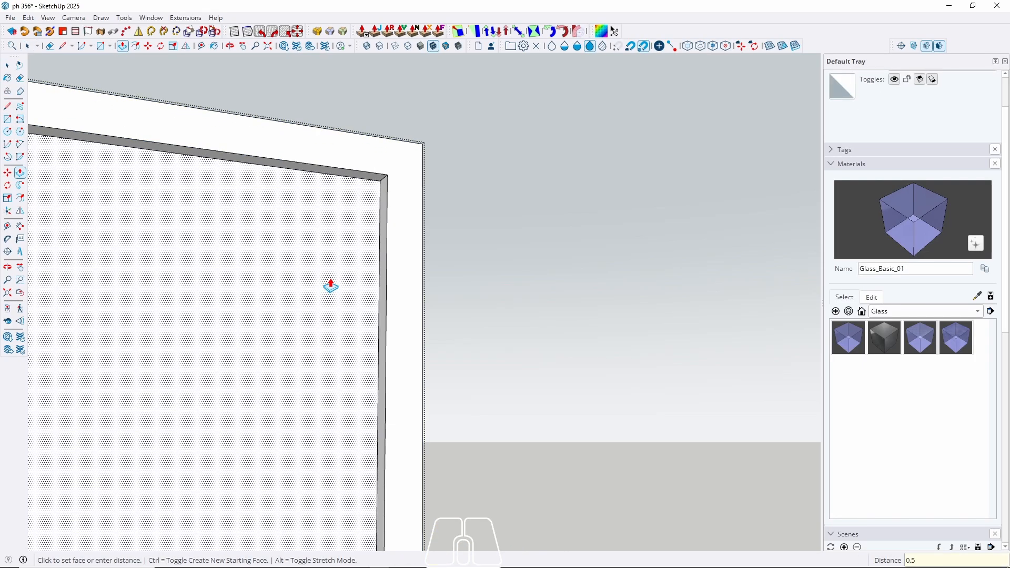
{"action": "key", "text": "space"}
{"action": "left_click", "coordinate": [266, 294]}
{"action": "right_click", "coordinate": [265, 295]}
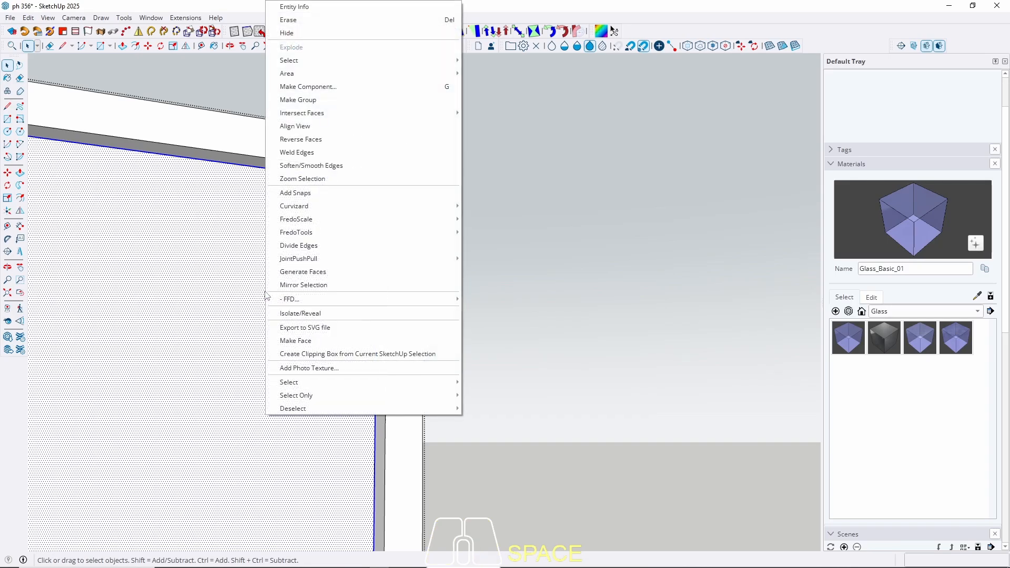
{"action": "left_click", "coordinate": [297, 100]}
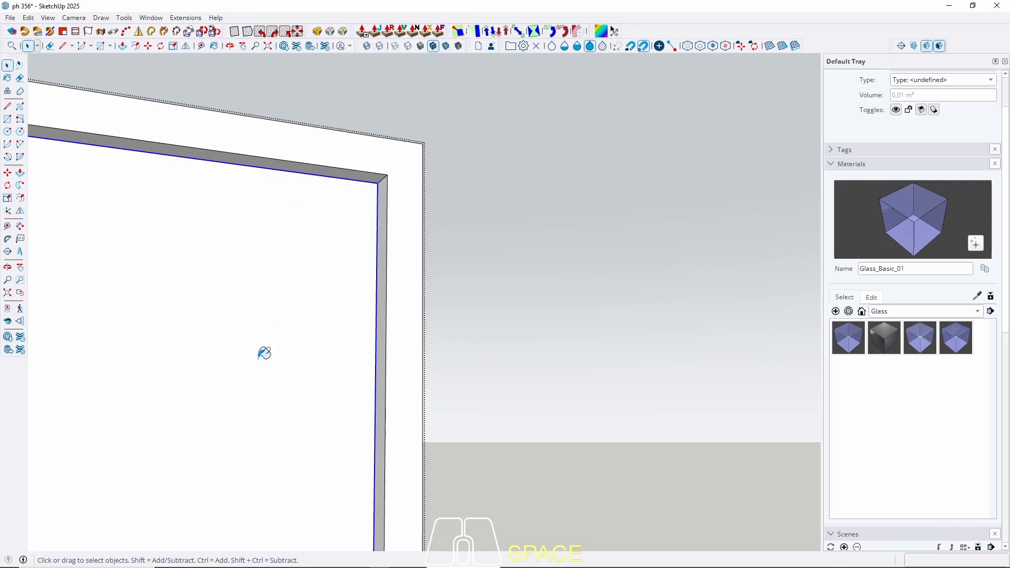
Step: Paint the pane with the Glass_Basic_01 material and leave the panel group
{"action": "middle_click_drag", "start_coordinate": [264, 353], "coordinate": [230, 186]}
{"action": "key", "text": "Escape"}
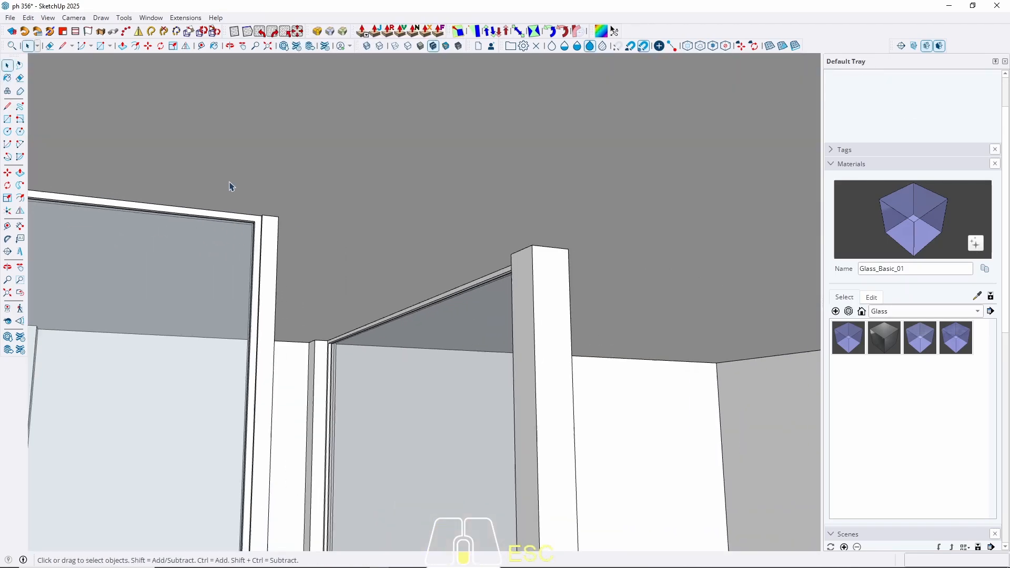
{"action": "scroll", "coordinate": [230, 187], "scroll_direction": "down", "scroll_amount": 3}
{"action": "middle_click_drag", "start_coordinate": [226, 281], "coordinate": [10, 383]}
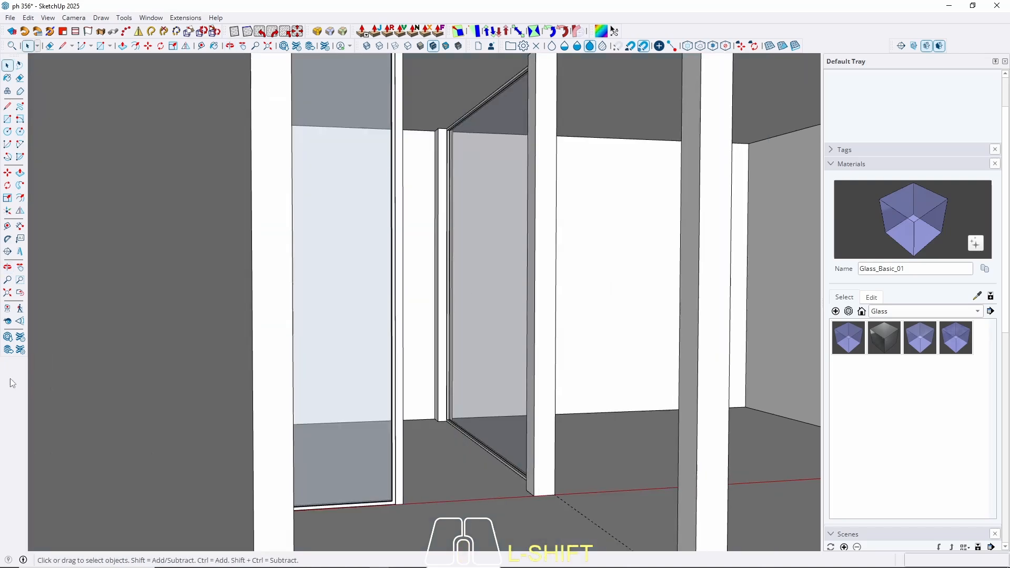
Step: Start a copy of the narrow glazed panel from its base corner beside the column
{"action": "scroll", "coordinate": [377, 340], "scroll_direction": "down", "scroll_amount": 3}
{"action": "middle_click_drag", "start_coordinate": [377, 340], "coordinate": [145, 367], "text": "shift"}
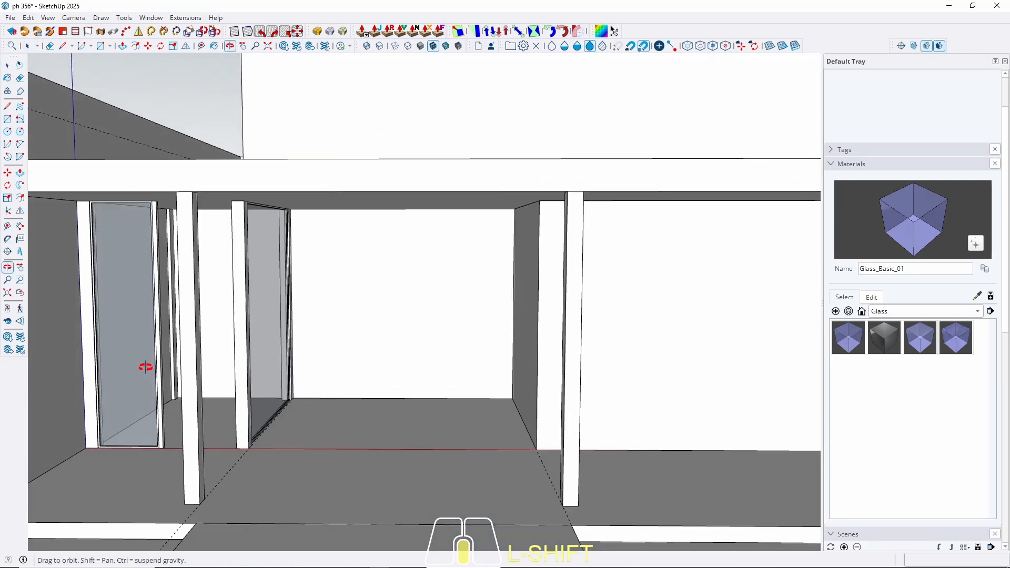
{"action": "scroll", "coordinate": [149, 462], "scroll_direction": "up", "scroll_amount": 4}
{"action": "left_click", "coordinate": [96, 437]}
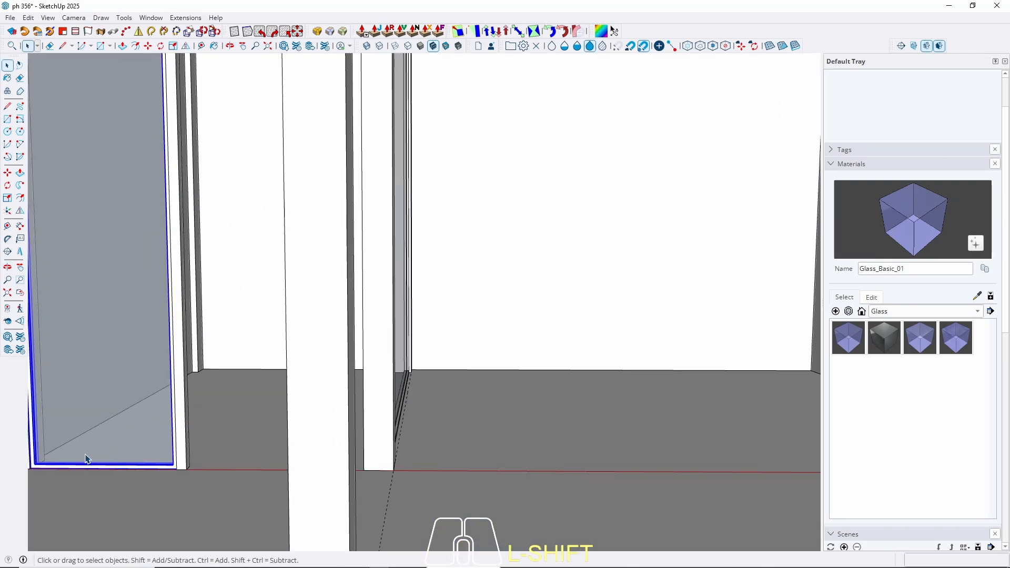
{"action": "key", "text": "m"}
{"action": "scroll", "coordinate": [49, 472], "scroll_direction": "up", "scroll_amount": 3}
{"action": "scroll", "coordinate": [158, 457], "scroll_direction": "down", "scroll_amount": 2}
{"action": "scroll", "coordinate": [178, 460], "scroll_direction": "up", "scroll_amount": 5}
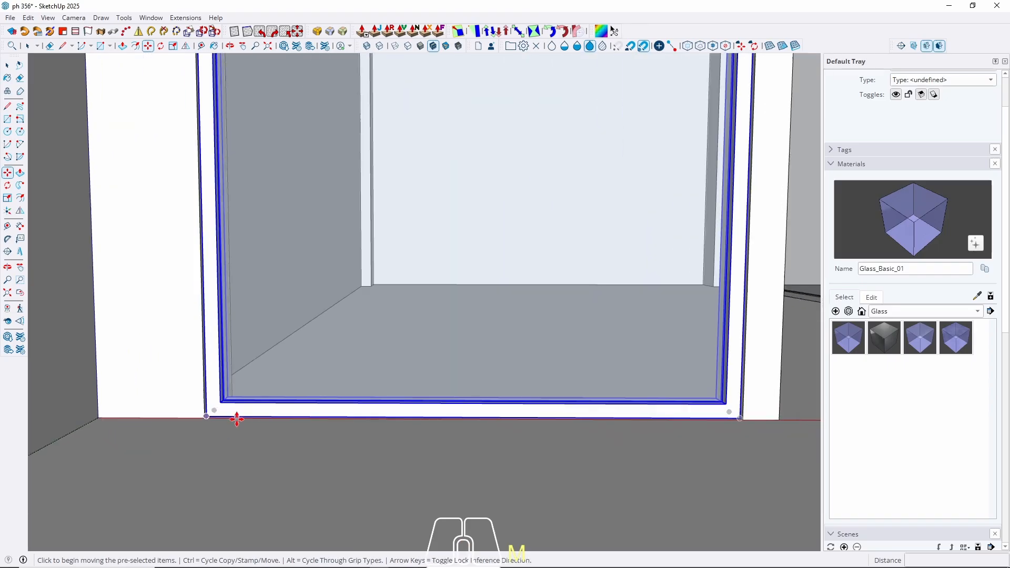
{"action": "left_click", "coordinate": [182, 418]}
{"action": "key", "text": "ctrl"}
{"action": "scroll", "coordinate": [135, 428], "scroll_direction": "down", "scroll_amount": 6}
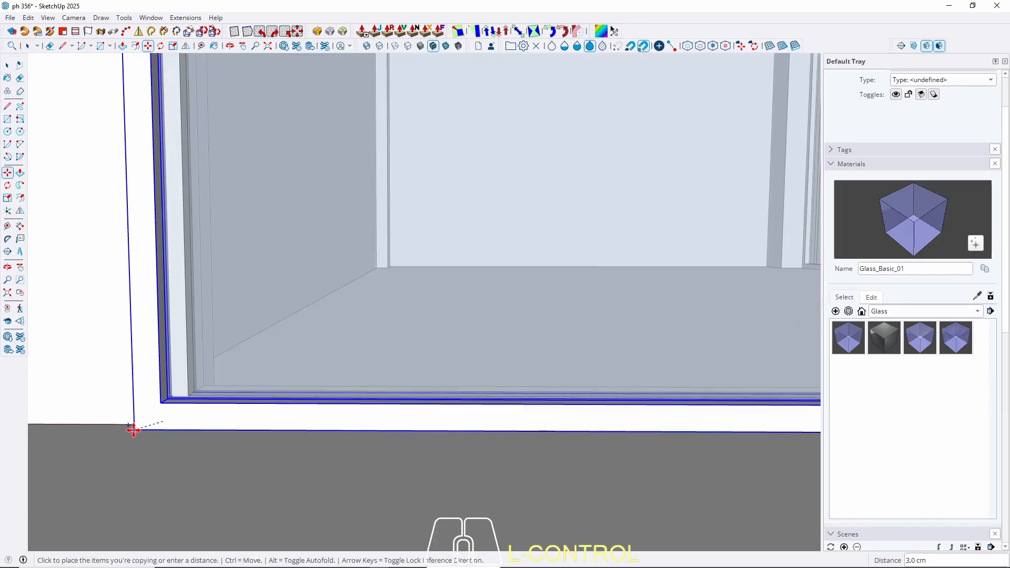
Step: Place the copied glass panel along the red axis, snapping its lower corner to the near edge of the front mullion
{"action": "middle_click_drag", "start_coordinate": [442, 399], "coordinate": [300, 420]}
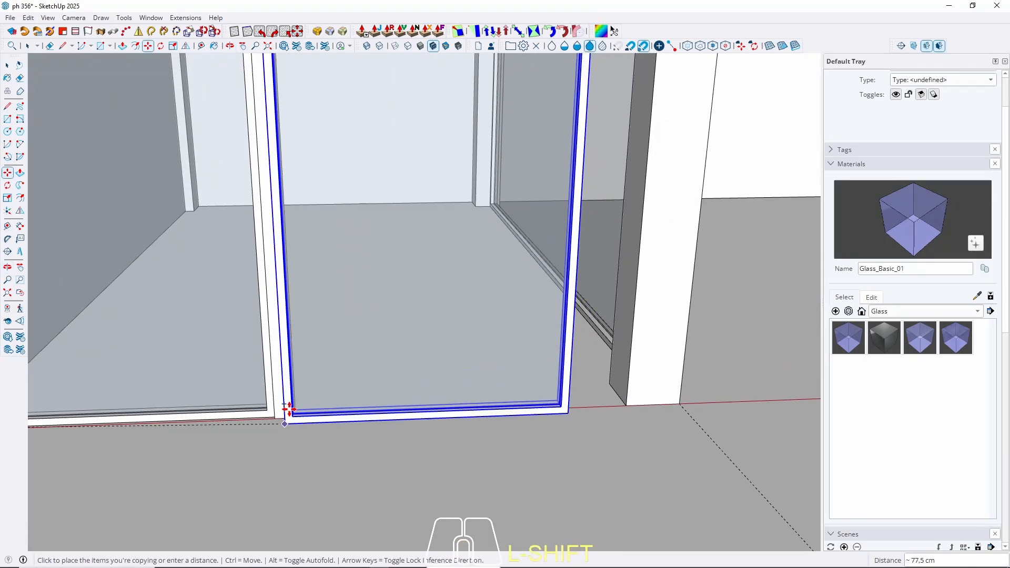
{"action": "scroll", "coordinate": [288, 409], "scroll_direction": "up", "scroll_amount": 4}
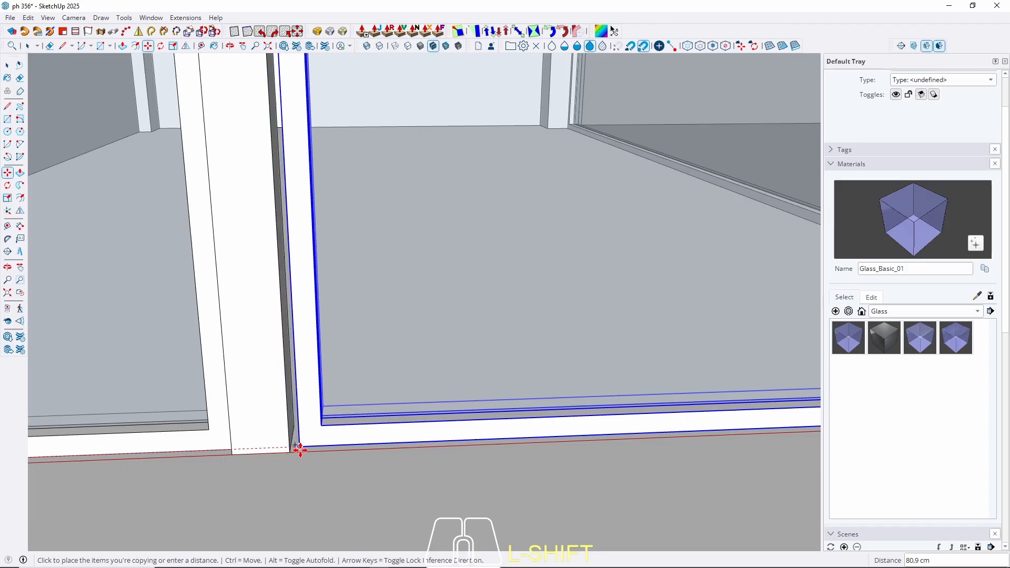
{"action": "key", "text": "Right"}
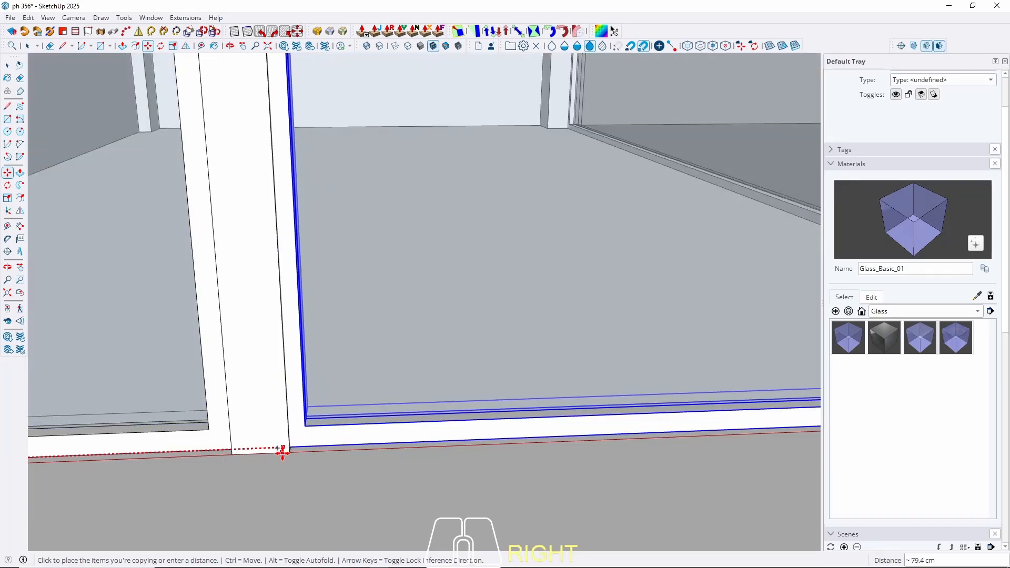
{"action": "left_click", "coordinate": [289, 455]}
{"action": "key", "text": "space"}
Step: Box-stretch the copied glass panel along the red axis until its side meets the base corner of the next post
{"action": "middle_click_drag", "start_coordinate": [286, 453], "coordinate": [343, 399]}
{"action": "scroll", "coordinate": [338, 377], "scroll_direction": "down", "scroll_amount": 3}
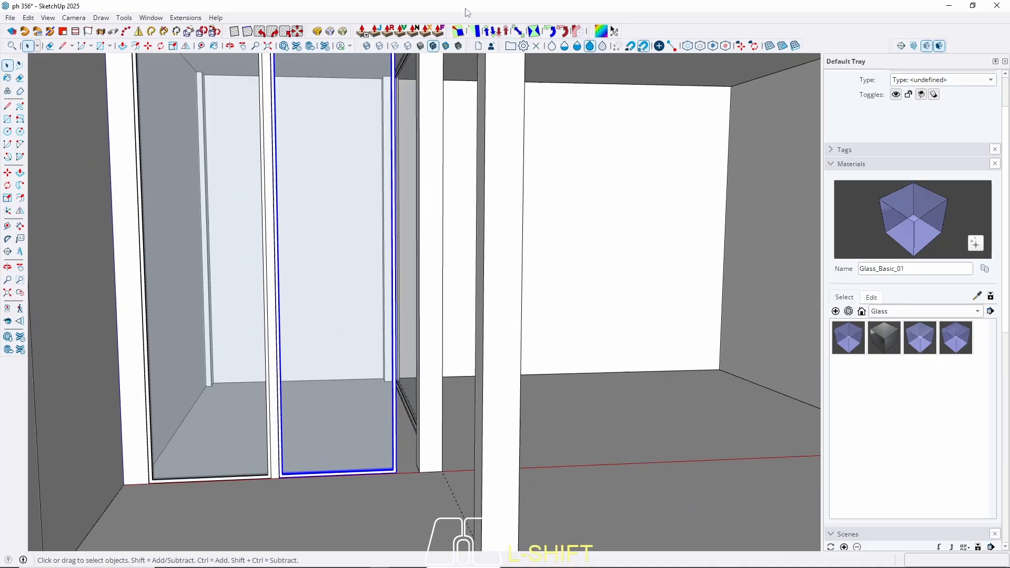
{"action": "left_click", "coordinate": [520, 34]}
{"action": "scroll", "coordinate": [389, 257], "scroll_direction": "up", "scroll_amount": 4}
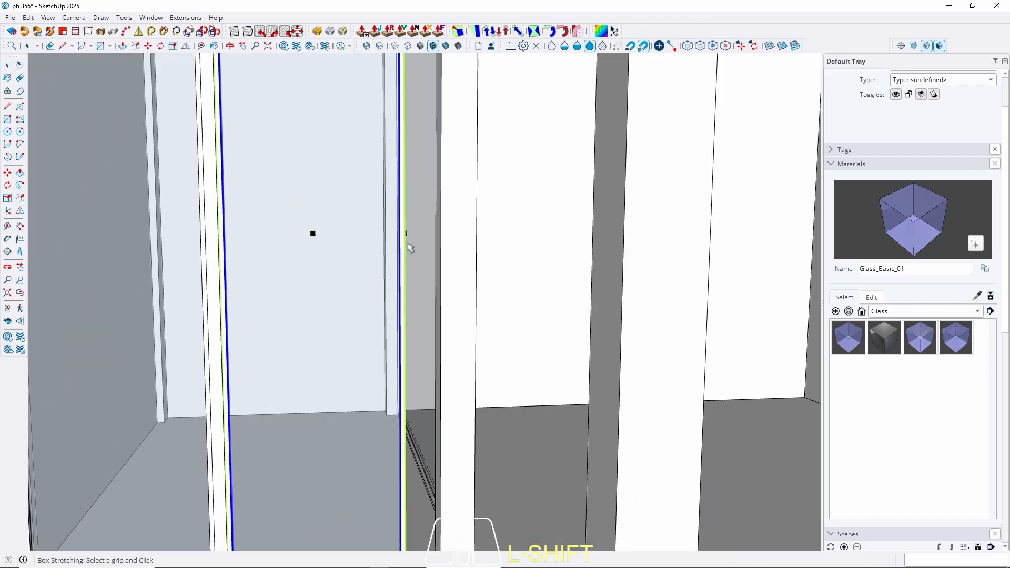
{"action": "left_click", "coordinate": [405, 233]}
{"action": "scroll", "coordinate": [406, 233], "scroll_direction": "down", "scroll_amount": 3}
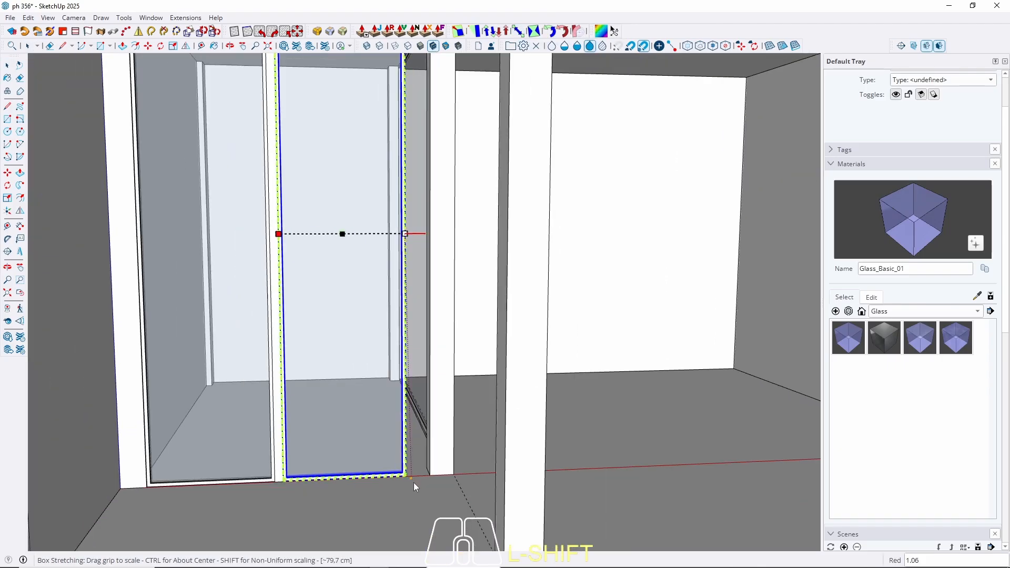
{"action": "scroll", "coordinate": [414, 480], "scroll_direction": "up", "scroll_amount": 4}
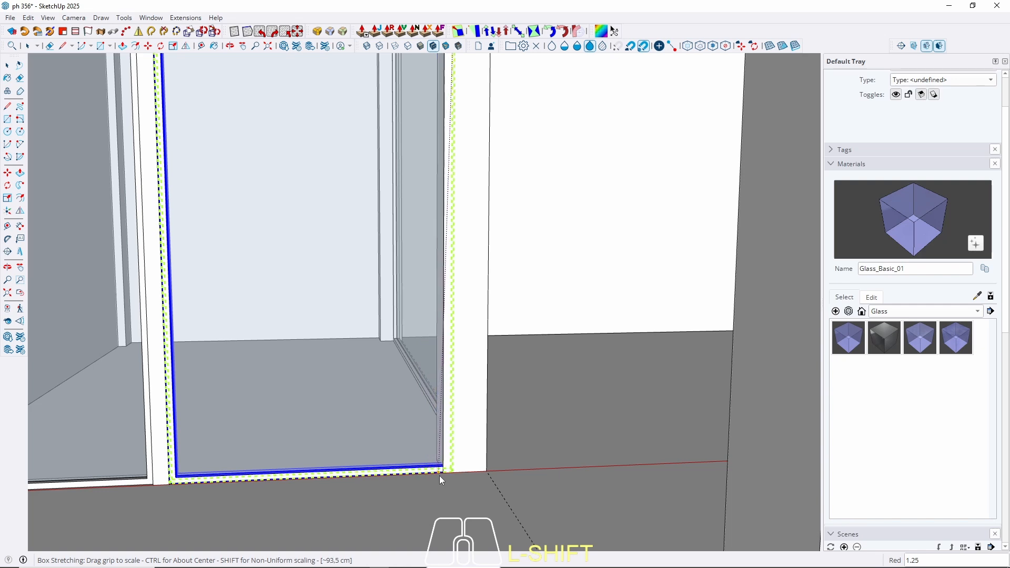
{"action": "left_click", "coordinate": [441, 475]}
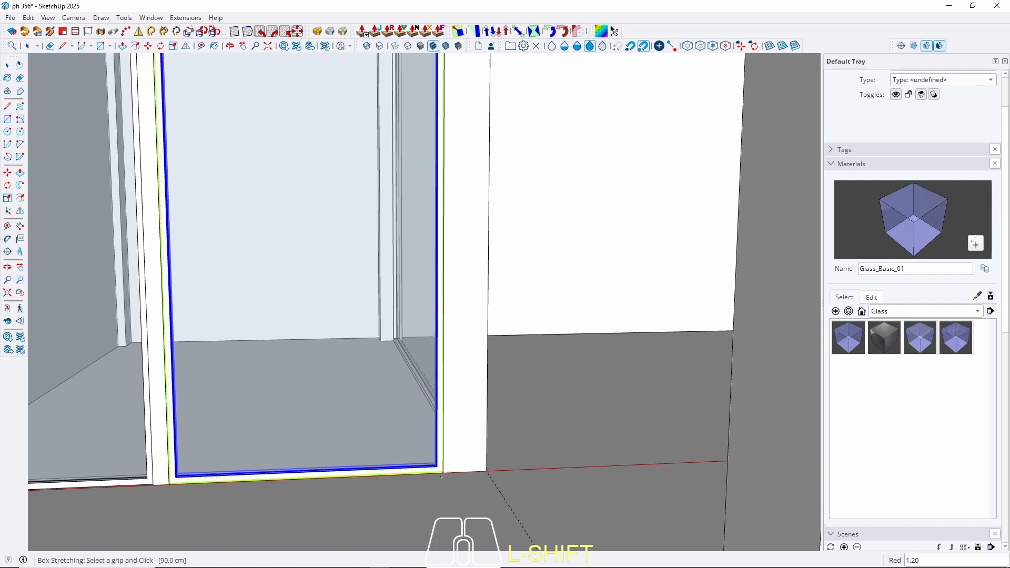
{"action": "key", "text": "space"}
Step: Offset the top face of the ground-floor block behind the porch inward by 15 cm
{"action": "scroll", "coordinate": [247, 426], "scroll_direction": "down", "scroll_amount": 6}
{"action": "middle_click_drag", "start_coordinate": [322, 384], "coordinate": [364, 343]}
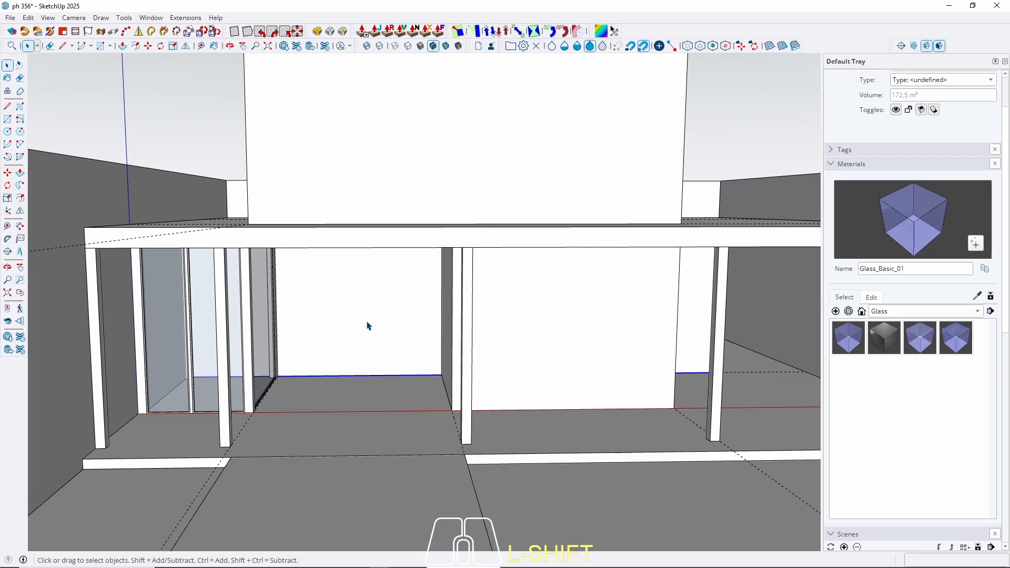
{"action": "scroll", "coordinate": [368, 326], "scroll_direction": "down", "scroll_amount": 4}
{"action": "middle_click_drag", "start_coordinate": [426, 199], "coordinate": [406, 270]}
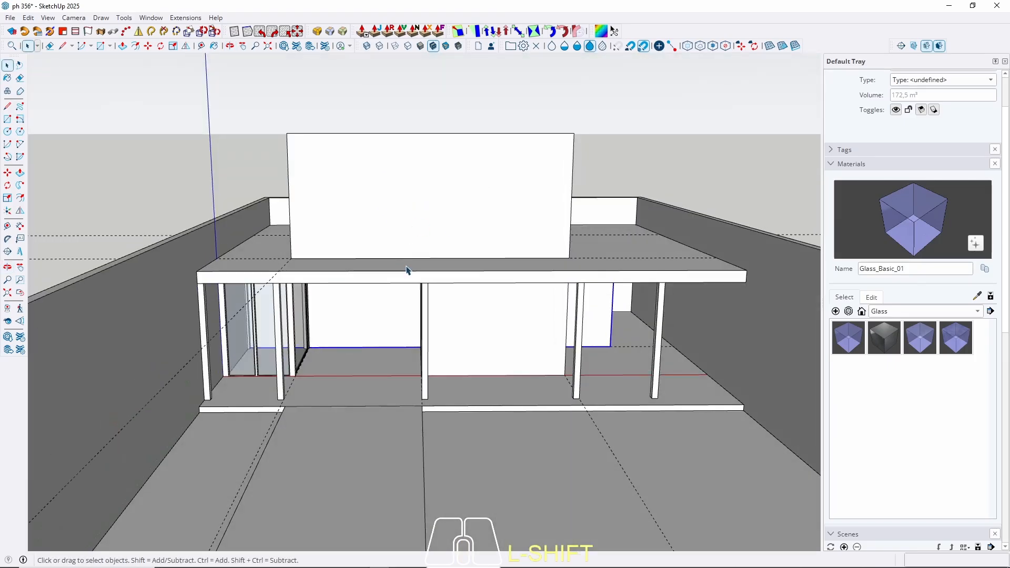
{"action": "scroll", "coordinate": [368, 326], "scroll_direction": "up", "scroll_amount": 3}
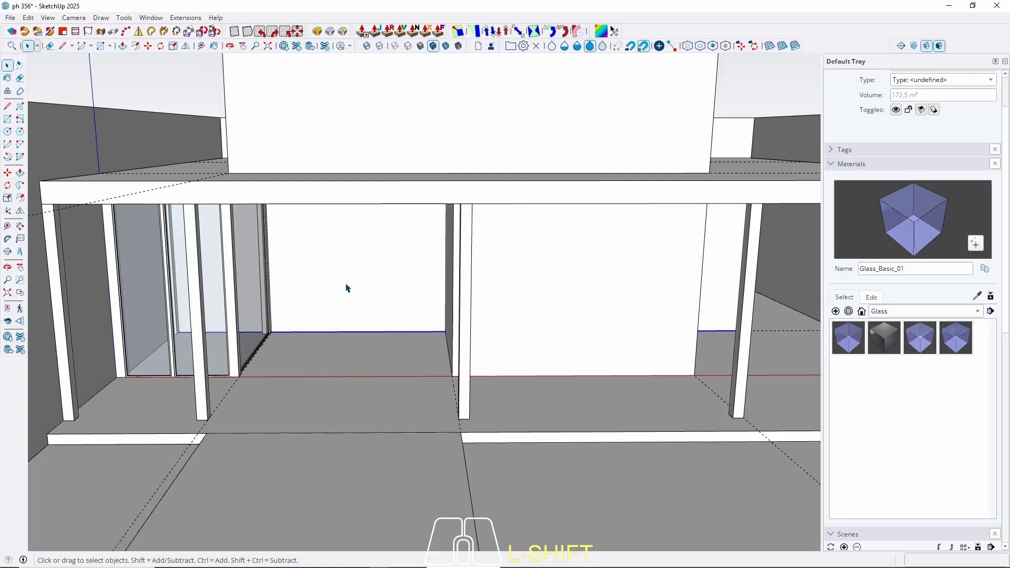
{"action": "scroll", "coordinate": [346, 287], "scroll_direction": "down", "scroll_amount": 5}
{"action": "middle_click_drag", "start_coordinate": [345, 286], "coordinate": [347, 350]}
{"action": "key", "text": "f"}
{"action": "scroll", "coordinate": [260, 296], "scroll_direction": "up", "scroll_amount": 3}
{"action": "left_click", "coordinate": [143, 345]}
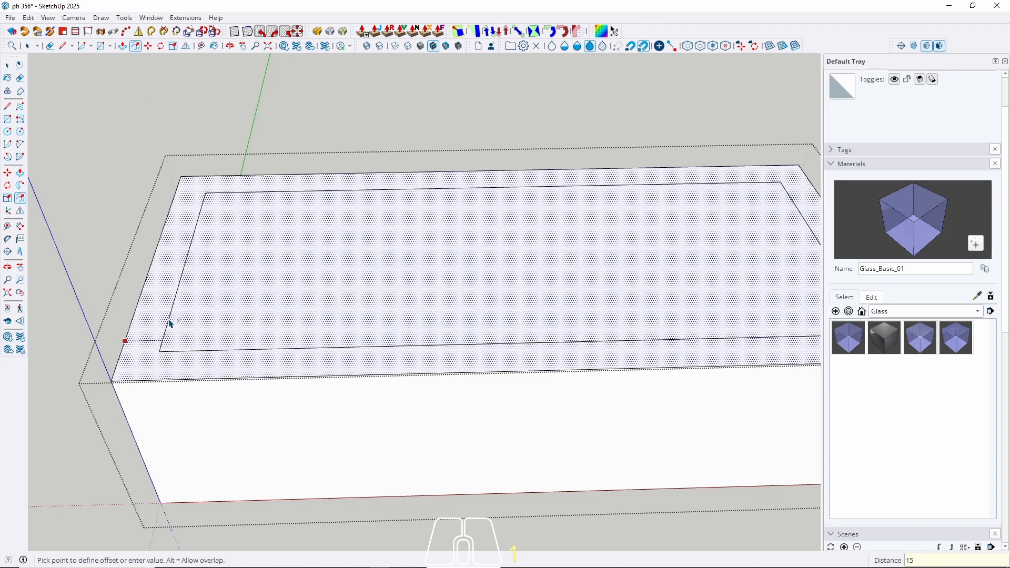
{"action": "type", "text": "15"}
{"action": "key", "text": "Return"}
{"action": "key", "text": "space"}
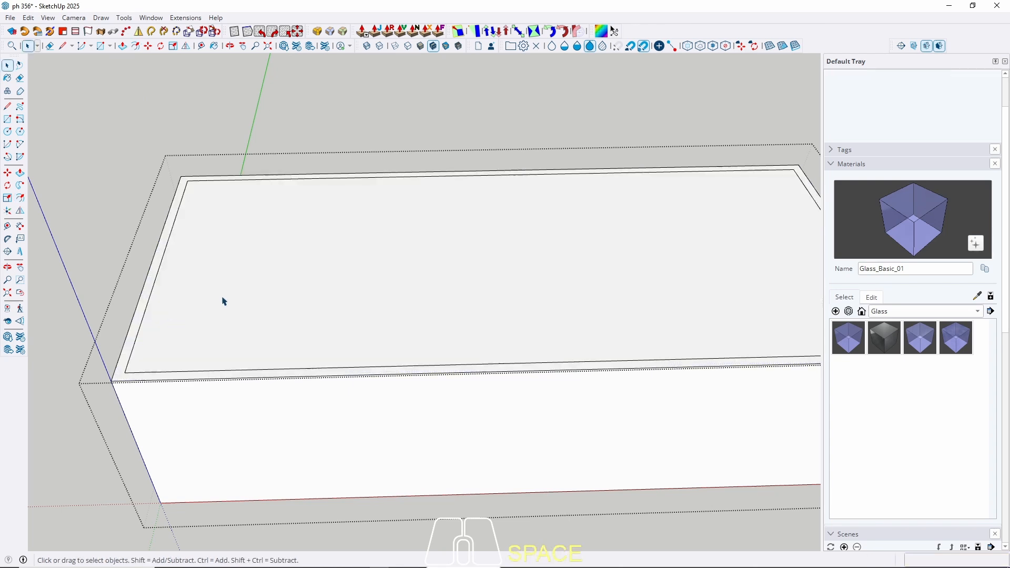
Step: Push the inner top face down to the block's base to hollow it out, and close the group
{"action": "left_click", "coordinate": [318, 310]}
{"action": "key", "text": "p"}
{"action": "left_click", "coordinate": [349, 307]}
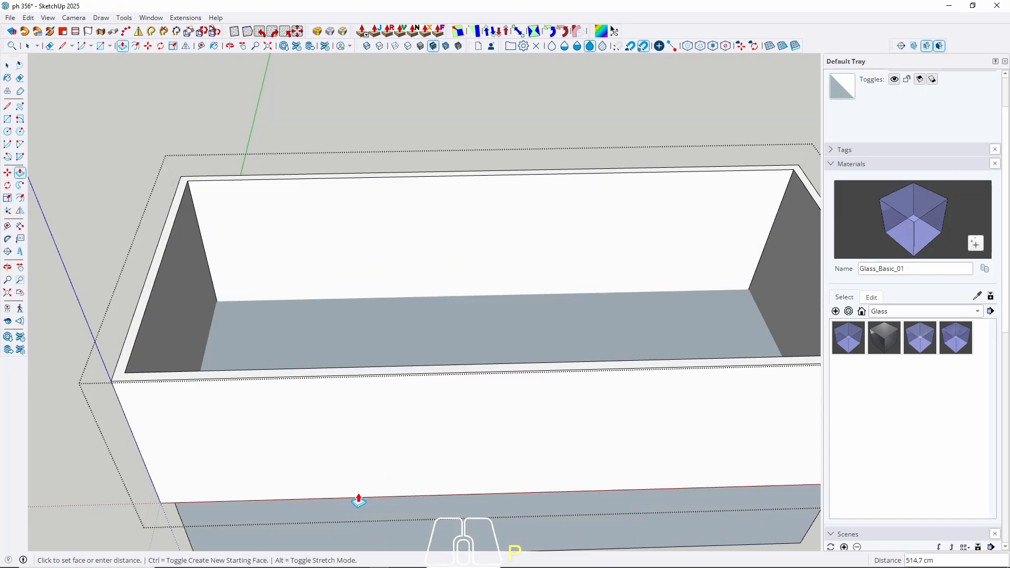
{"action": "left_click", "coordinate": [358, 500]}
{"action": "key", "text": "space"}
{"action": "key", "text": "Escape"}
{"action": "scroll", "coordinate": [325, 208], "scroll_direction": "down", "scroll_amount": 3}
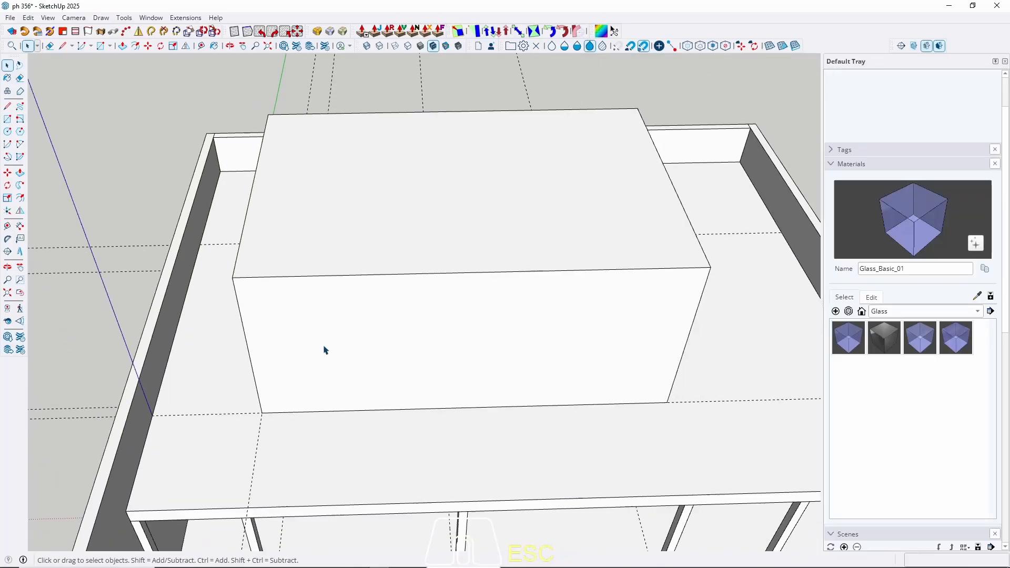
Step: Add a vertical guide on the rear wall of the recess, 30 cm in from its right edge
{"action": "middle_click_drag", "start_coordinate": [324, 350], "coordinate": [332, 345]}
{"action": "scroll", "coordinate": [358, 268], "scroll_direction": "up", "scroll_amount": 3}
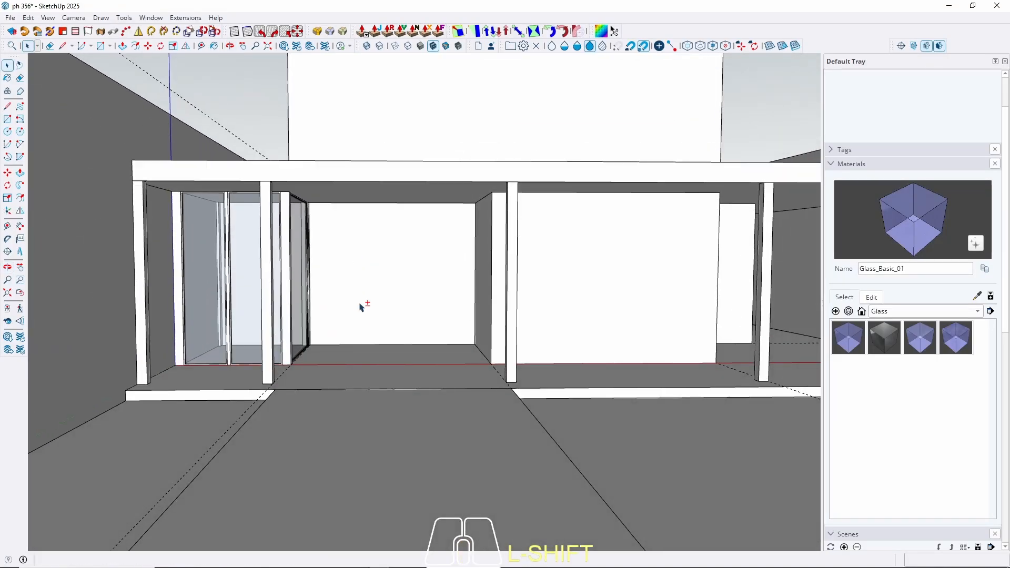
{"action": "scroll", "coordinate": [359, 307], "scroll_direction": "up", "scroll_amount": 2}
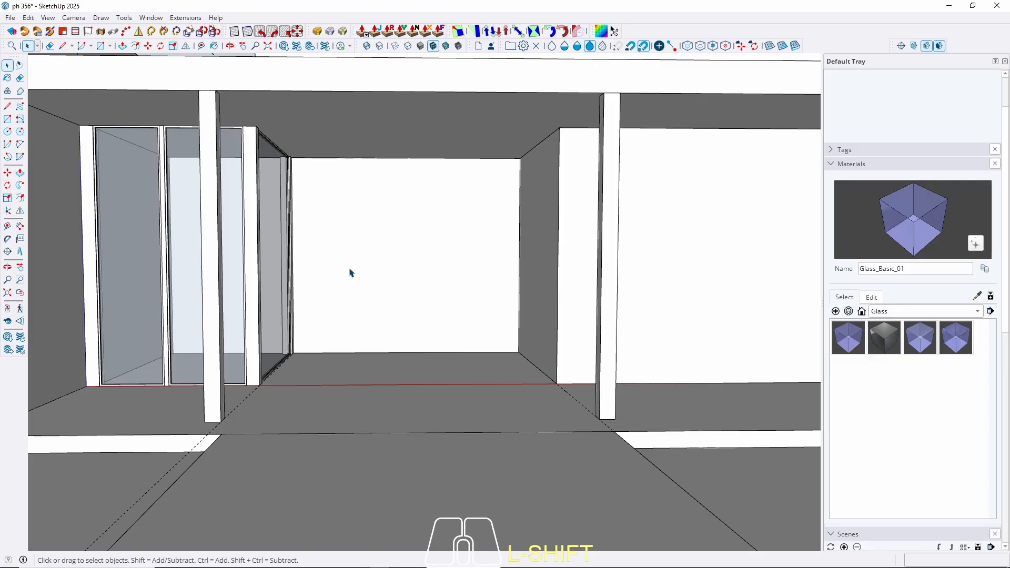
{"action": "key", "text": "t"}
{"action": "scroll", "coordinate": [461, 219], "scroll_direction": "up", "scroll_amount": 2}
{"action": "left_click", "coordinate": [548, 226]}
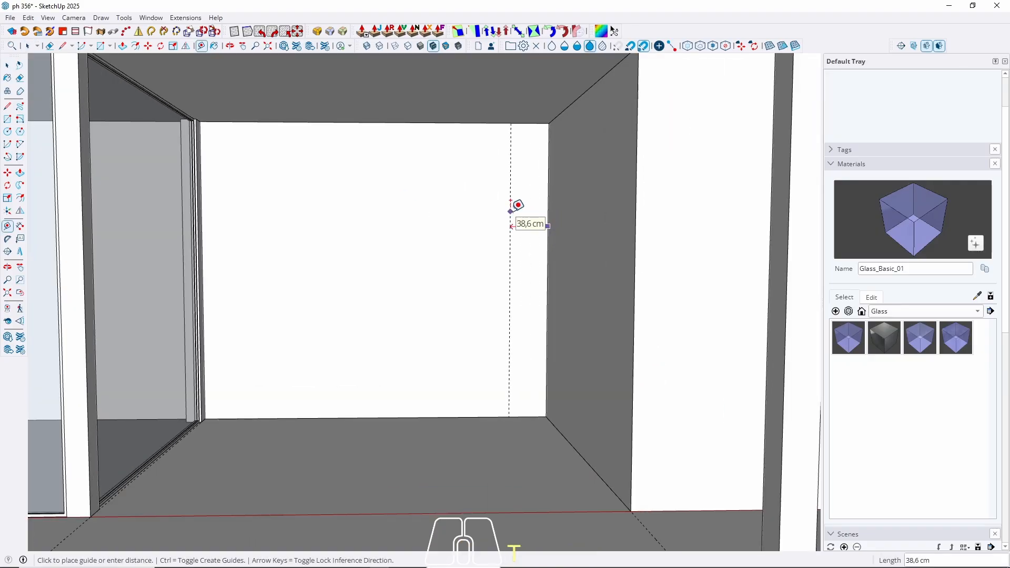
{"action": "scroll", "coordinate": [507, 202], "scroll_direction": "down", "scroll_amount": 3}
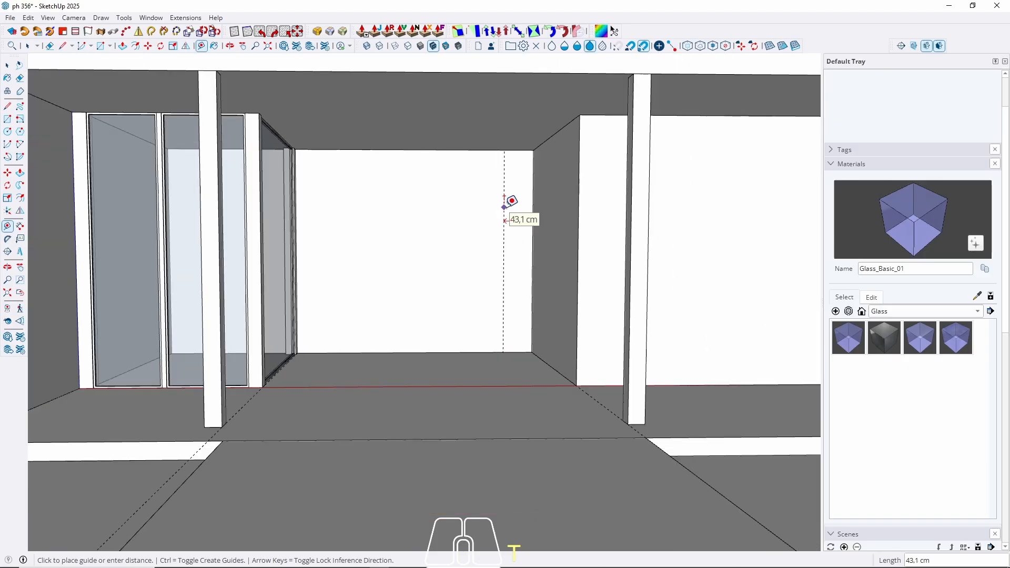
{"action": "type", "text": "30"}
{"action": "key", "text": "Return"}
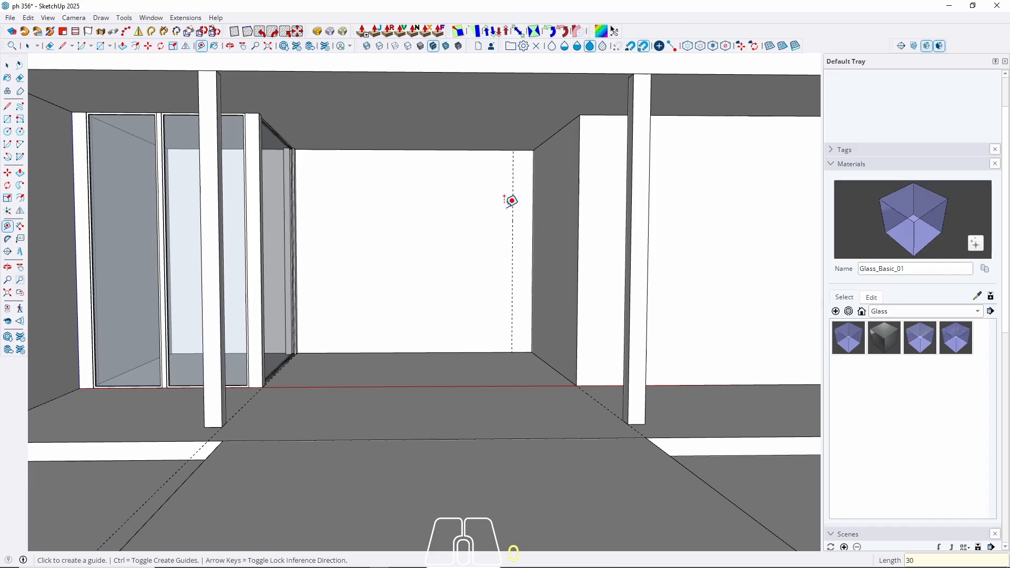
Step: Add a vertical guide on the rear wall 30 cm from the edge beside the glazed partition
{"action": "scroll", "coordinate": [316, 239], "scroll_direction": "up", "scroll_amount": 5}
{"action": "left_click", "coordinate": [284, 256]}
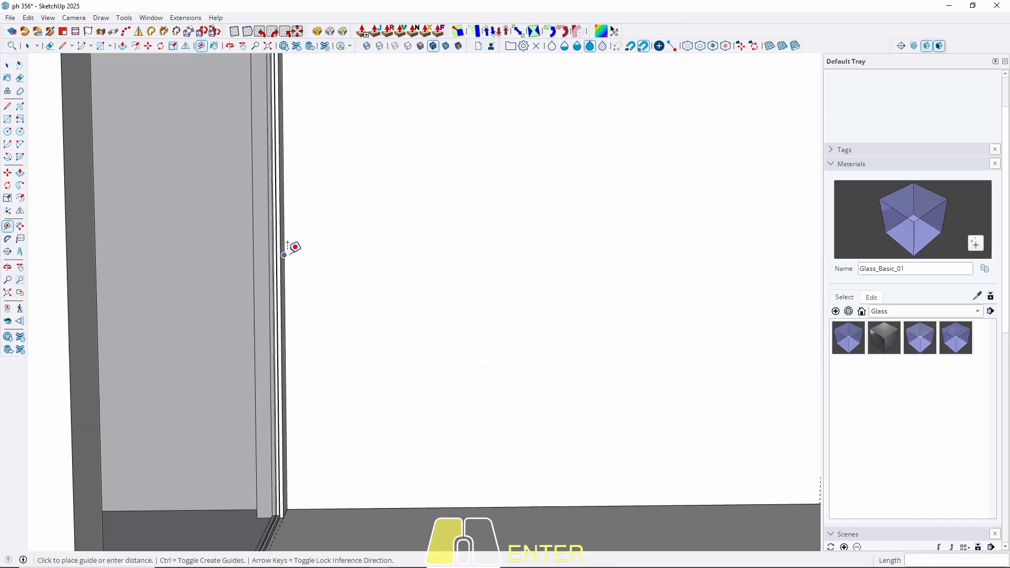
{"action": "type", "text": "3"}
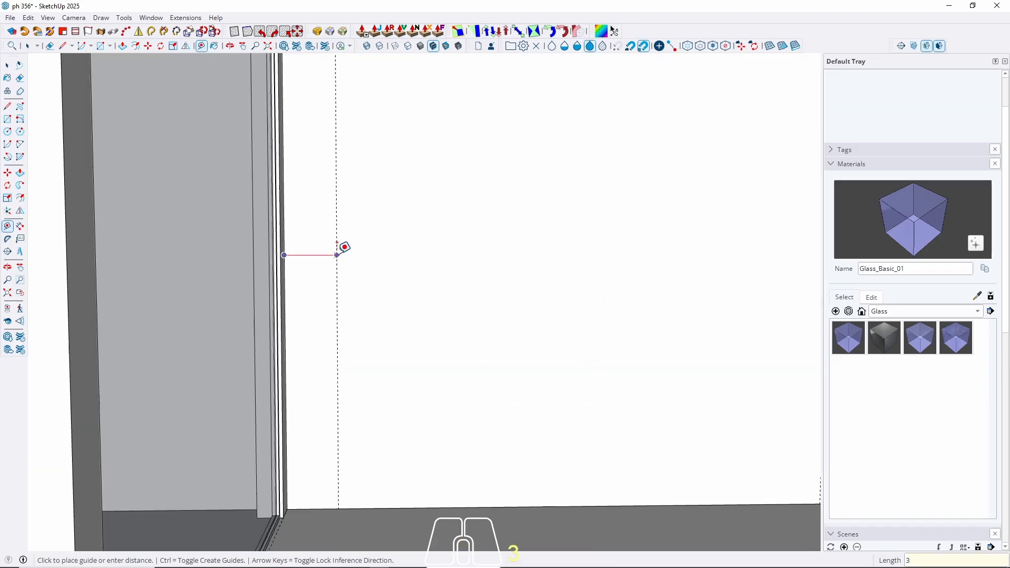
{"action": "type", "text": "0"}
{"action": "key", "text": "Return"}
{"action": "scroll", "coordinate": [235, 383], "scroll_direction": "down", "scroll_amount": 6}
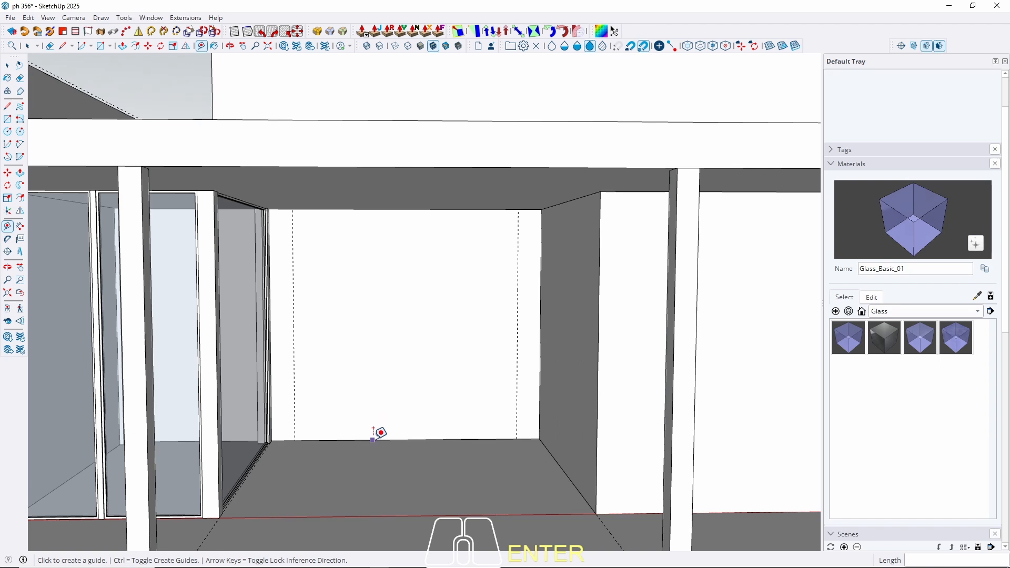
Step: Add a horizontal guide on the rear wall 240 cm above its base edge
{"action": "left_click", "coordinate": [373, 439]}
{"action": "scroll", "coordinate": [383, 273], "scroll_direction": "down", "scroll_amount": 3}
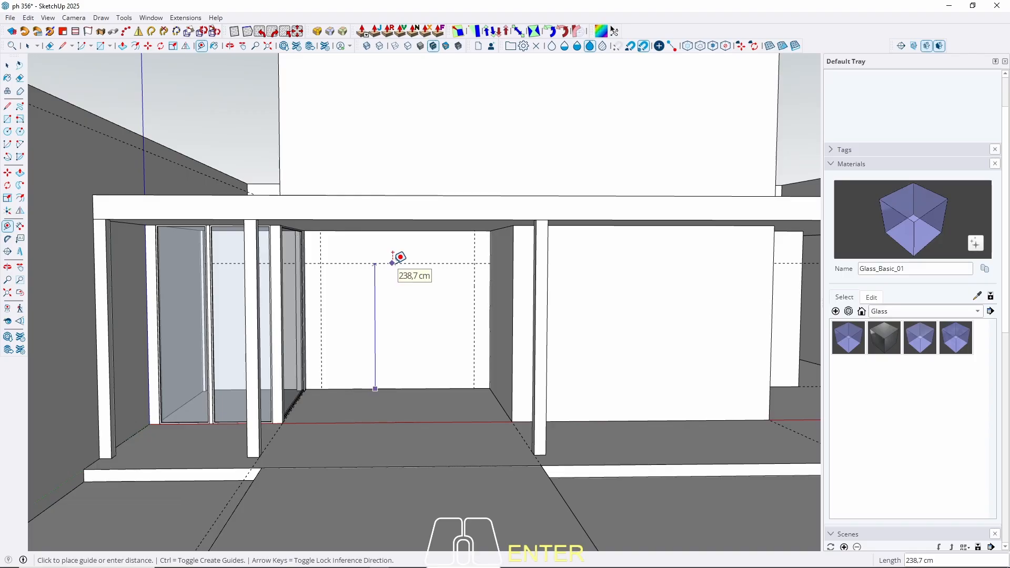
{"action": "type", "text": "240"}
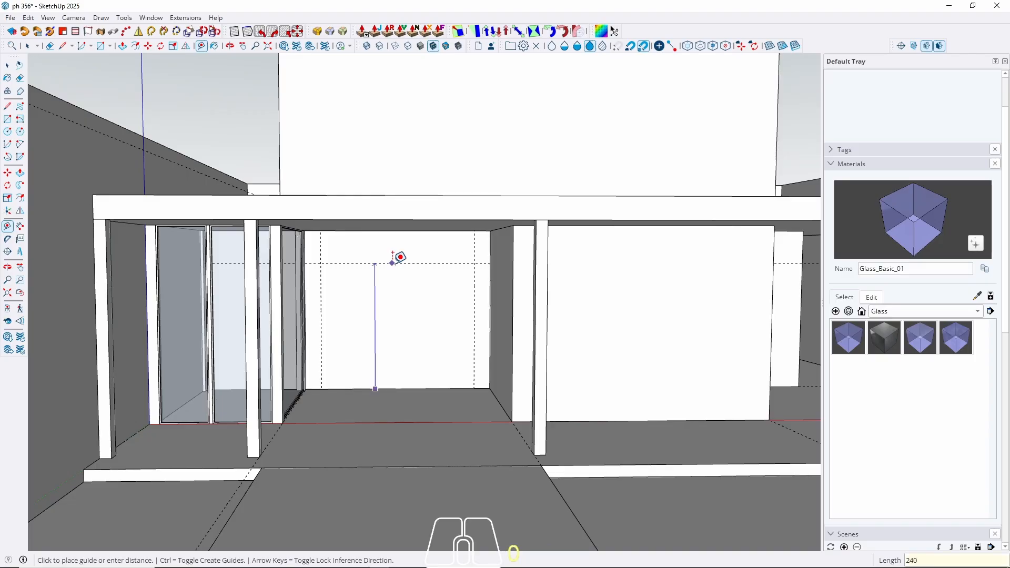
{"action": "key", "text": "Return"}
{"action": "key", "text": "space"}
{"action": "middle_click_drag", "start_coordinate": [379, 331], "coordinate": [379, 309]}
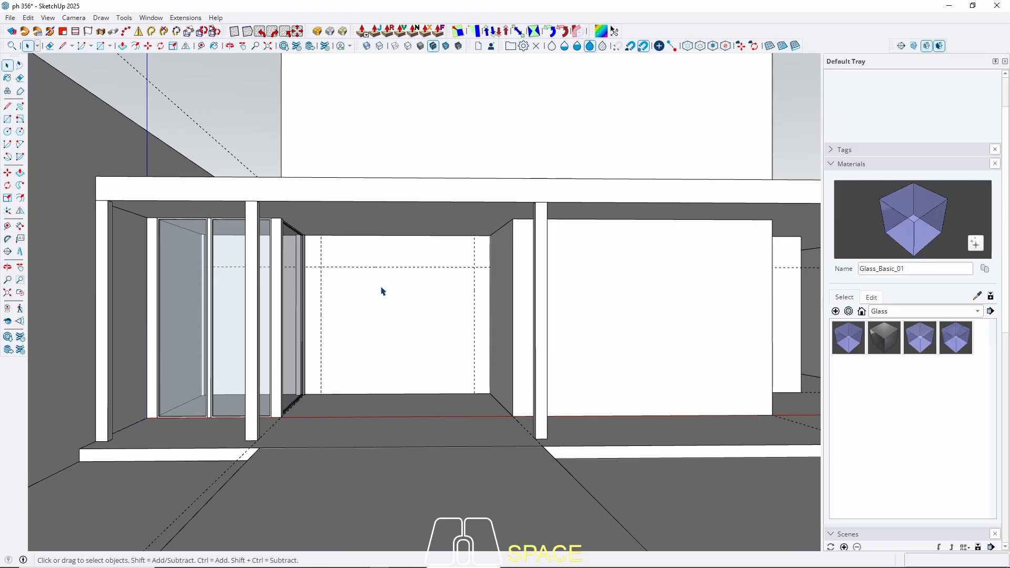
{"action": "key", "text": "l"}
{"action": "left_click", "coordinate": [336, 267]}
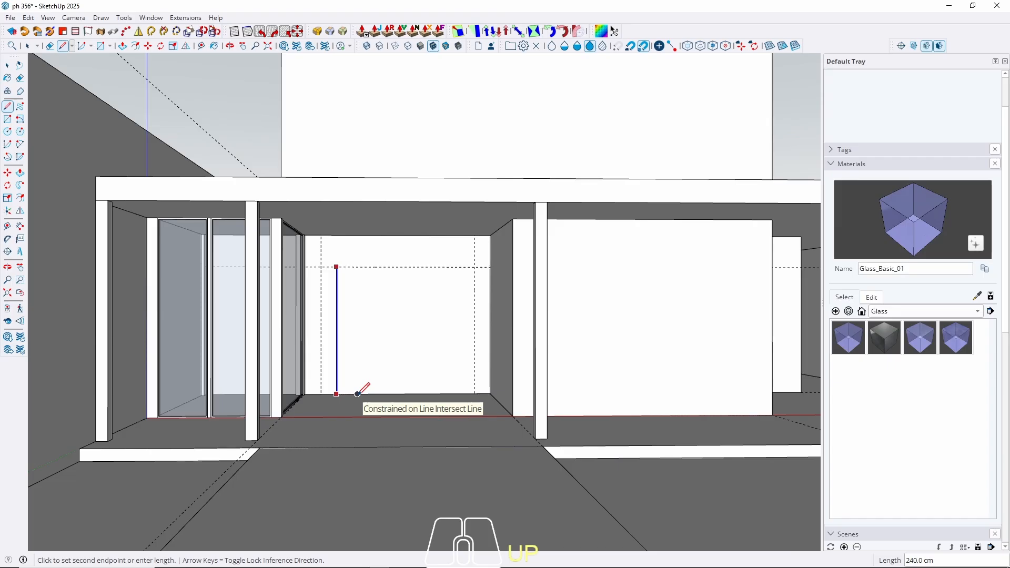
{"action": "key", "text": "space"}
Step: Draw a rectangle on the rear wall's face inside its group, spanning between the vertical guides from the horizontal guide to the floor
{"action": "triple_click", "coordinate": [347, 327]}
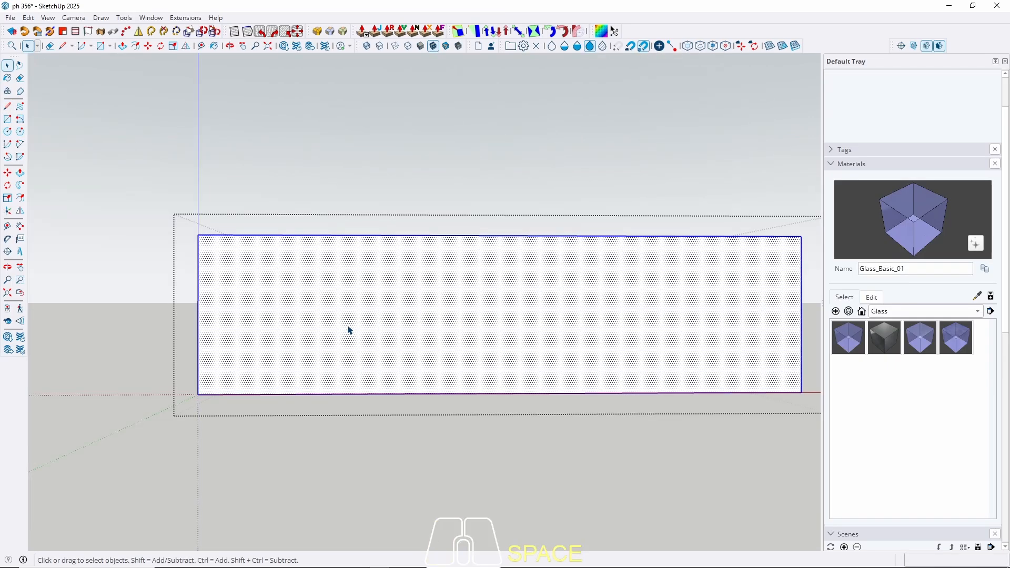
{"action": "key", "text": "w"}
{"action": "scroll", "coordinate": [347, 305], "scroll_direction": "up", "scroll_amount": 4}
{"action": "key", "text": "r"}
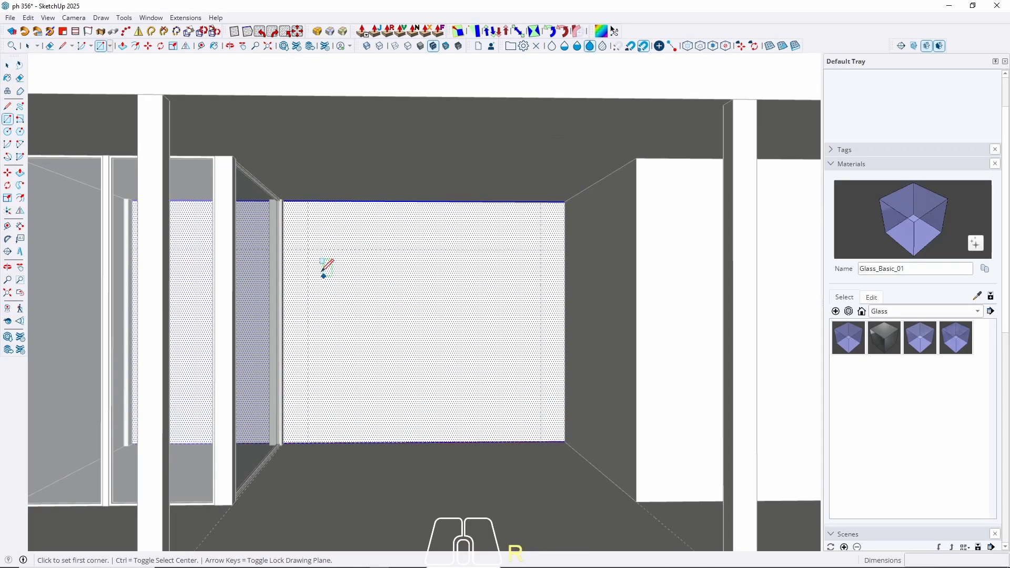
{"action": "left_click", "coordinate": [307, 250]}
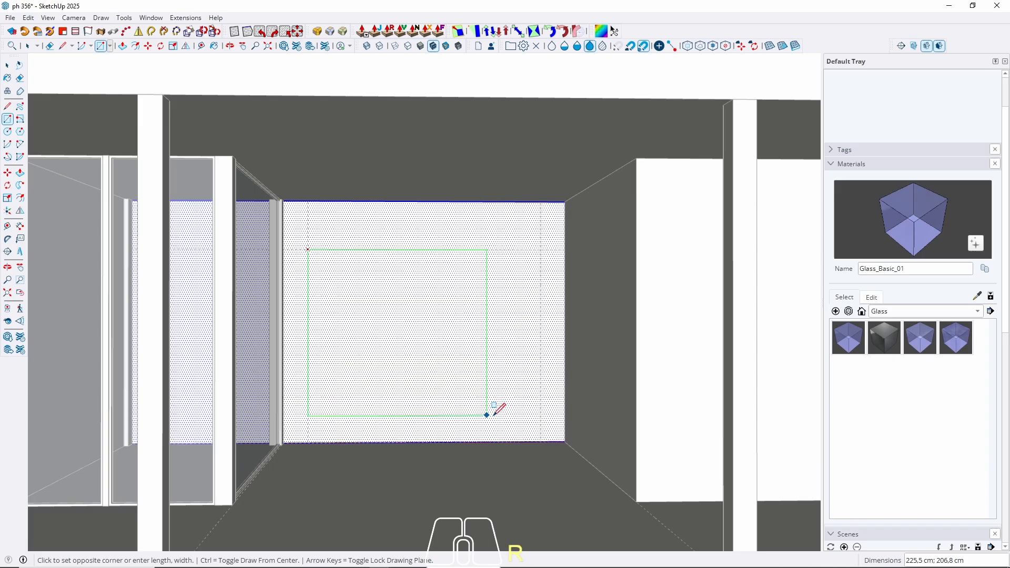
{"action": "left_click", "coordinate": [540, 442]}
{"action": "key", "text": "space"}
Step: Push the rectangular face through the rear wall to cut the opening, and close the group
{"action": "middle_click_drag", "start_coordinate": [503, 414], "coordinate": [424, 401]}
{"action": "left_click", "coordinate": [383, 367]}
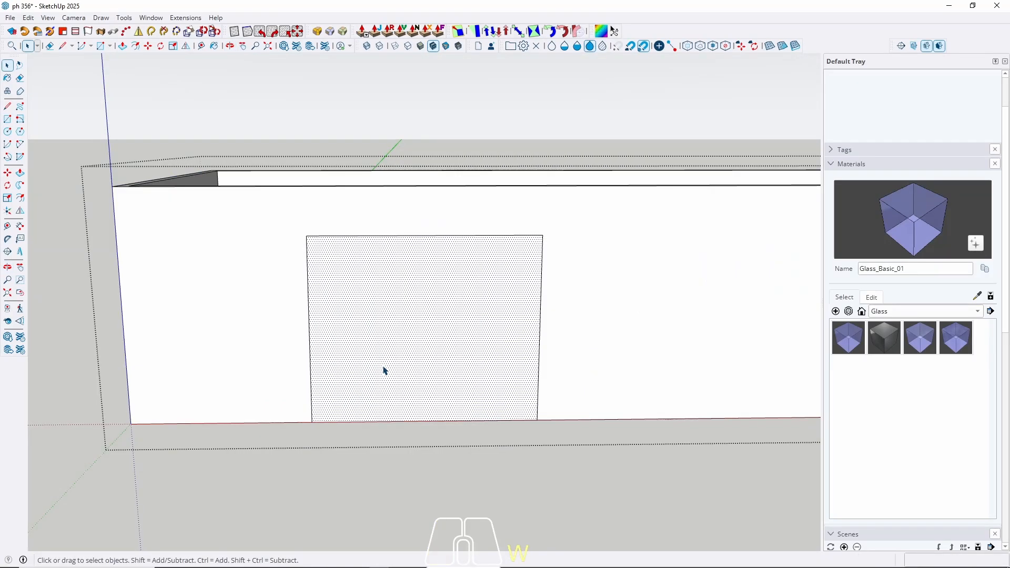
{"action": "key", "text": "p"}
{"action": "left_click", "coordinate": [341, 345]}
{"action": "key", "text": "space"}
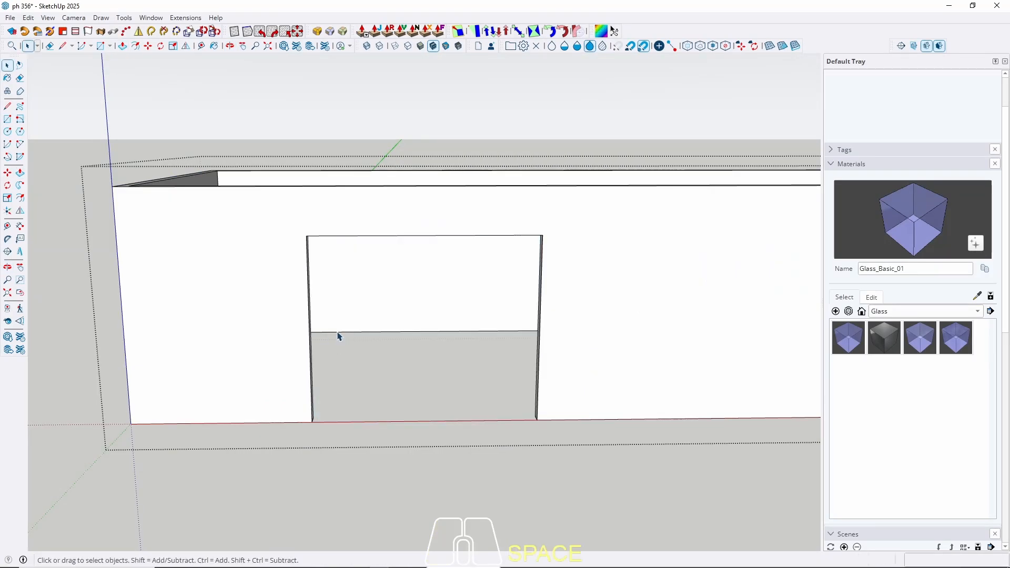
{"action": "key", "text": "Escape"}
{"action": "middle_click_drag", "start_coordinate": [331, 382], "coordinate": [338, 279]}
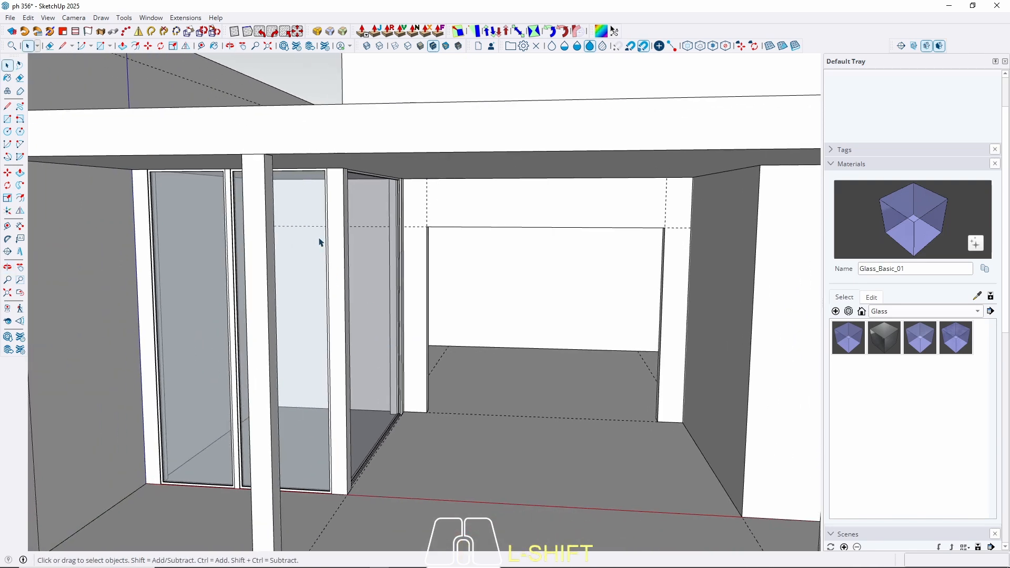
{"action": "scroll", "coordinate": [430, 219], "scroll_direction": "up", "scroll_amount": 5, "text": "shift"}
{"action": "mouse_move", "coordinate": [402, 254]}
{"action": "middle_mouse_down"}
{"action": "mouse_move", "coordinate": [417, 282]}
{"action": "mouse_move", "coordinate": [501, 263]}
{"action": "mouse_move", "coordinate": [475, 264]}
{"action": "mouse_move", "coordinate": [530, 266]}
{"action": "mouse_move", "coordinate": [431, 260]}
{"action": "mouse_move", "coordinate": [398, 238]}
{"action": "middle_mouse_up"}
{"action": "scroll", "coordinate": [397, 237], "scroll_direction": "up", "scroll_amount": 4}
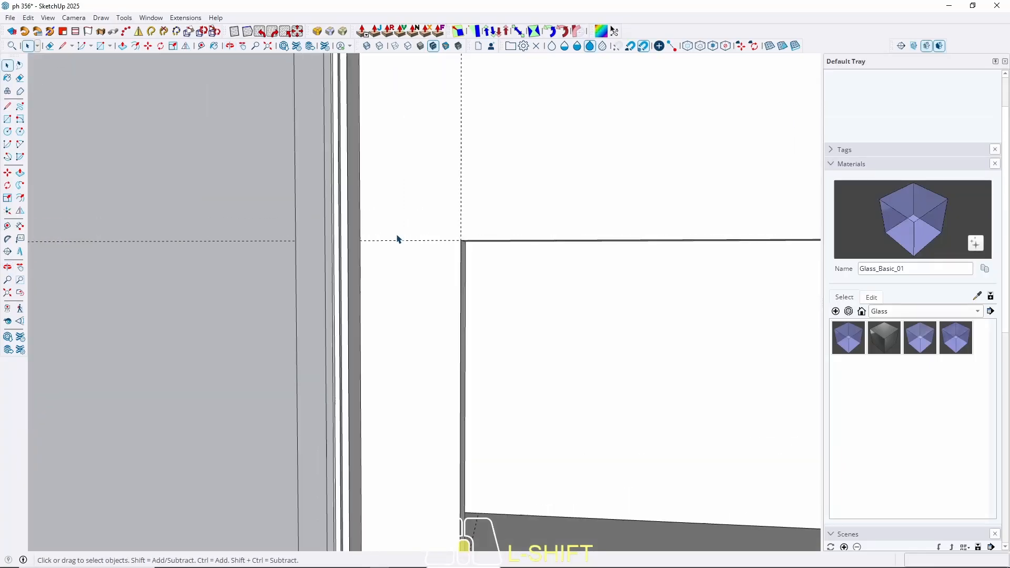
{"action": "middle_click_drag", "start_coordinate": [372, 290], "coordinate": [747, 254], "text": "shift"}
{"action": "middle_click_drag", "start_coordinate": [372, 318], "coordinate": [468, 216], "text": "shift"}
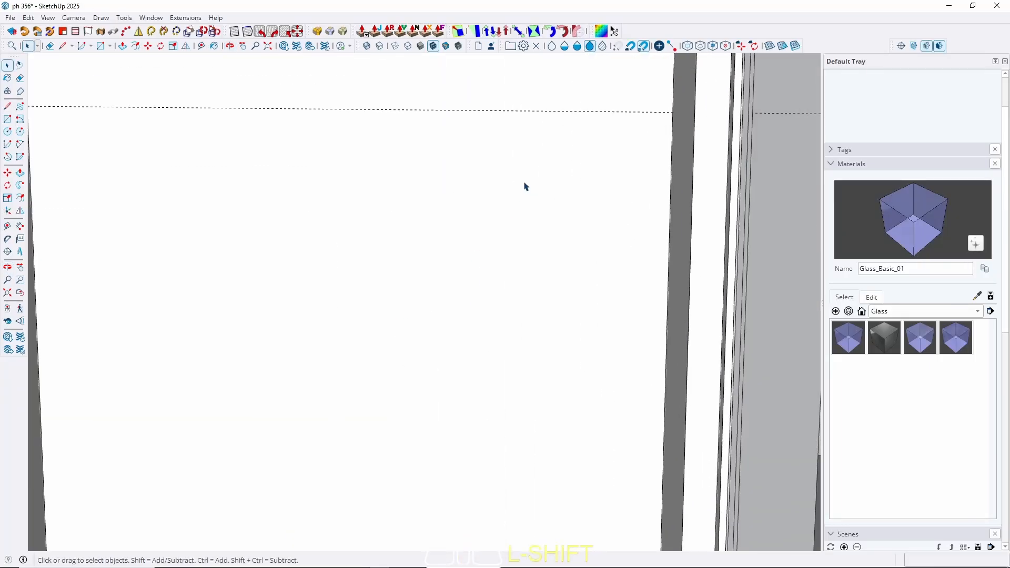
Step: Add a vertical guide on the rear wall inside the glazed room, offset from the side wall's edge
{"action": "middle_click_drag", "start_coordinate": [372, 446], "coordinate": [454, 136], "text": "shift"}
{"action": "middle_click_drag", "start_coordinate": [289, 471], "coordinate": [230, 392], "text": "shift"}
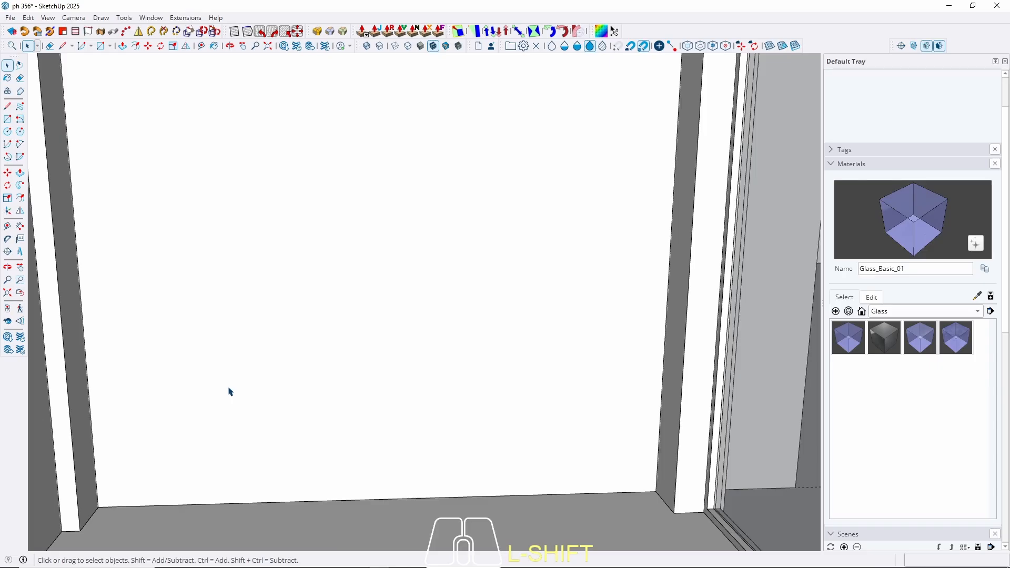
{"action": "middle_click_drag", "start_coordinate": [328, 395], "coordinate": [251, 399]}
{"action": "key", "text": "t"}
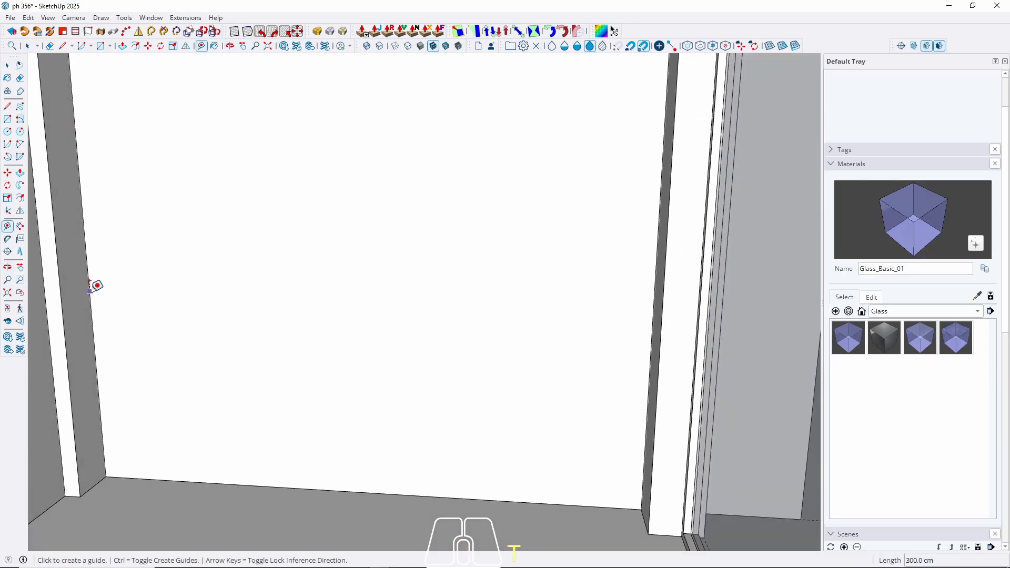
{"action": "left_click", "coordinate": [89, 290]}
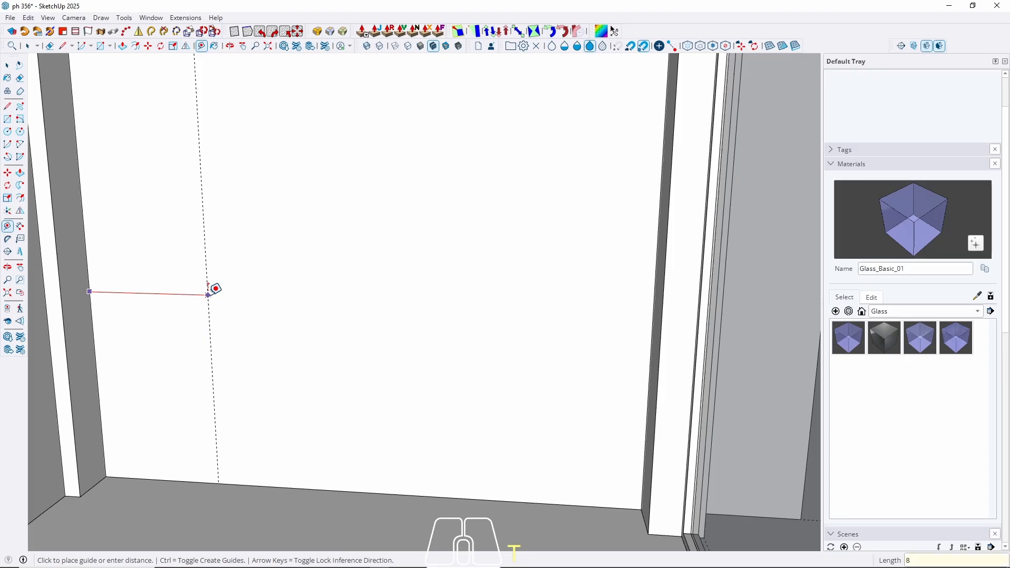
{"action": "key", "text": "Return"}
Step: Inside the rear wall's group, draw a rectangle from the room's floor corner to the intersection of the vertical and horizontal guides
{"action": "key", "text": "space"}
{"action": "left_click", "coordinate": [241, 388]}
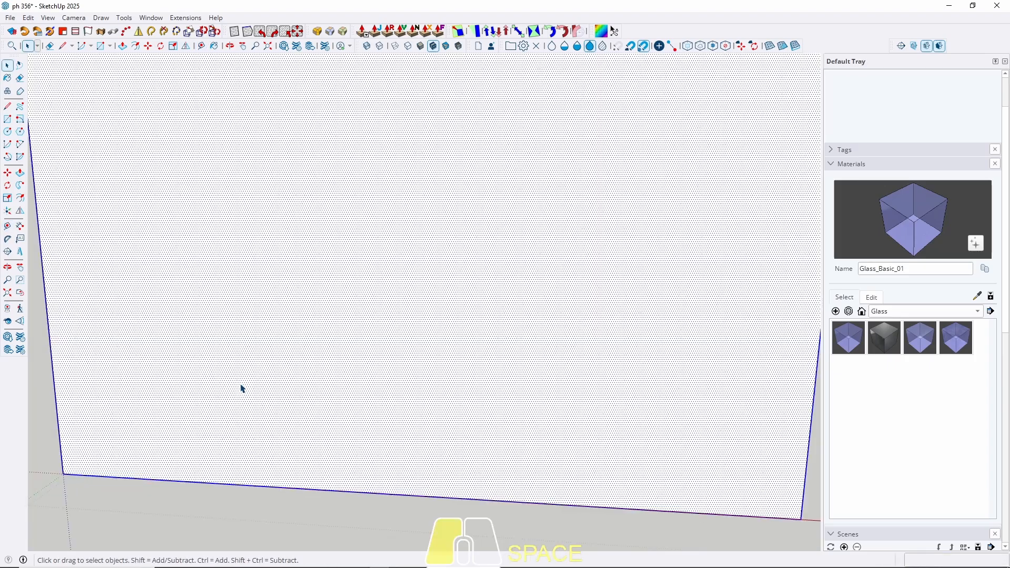
{"action": "scroll", "coordinate": [178, 424], "scroll_direction": "down", "scroll_amount": 5}
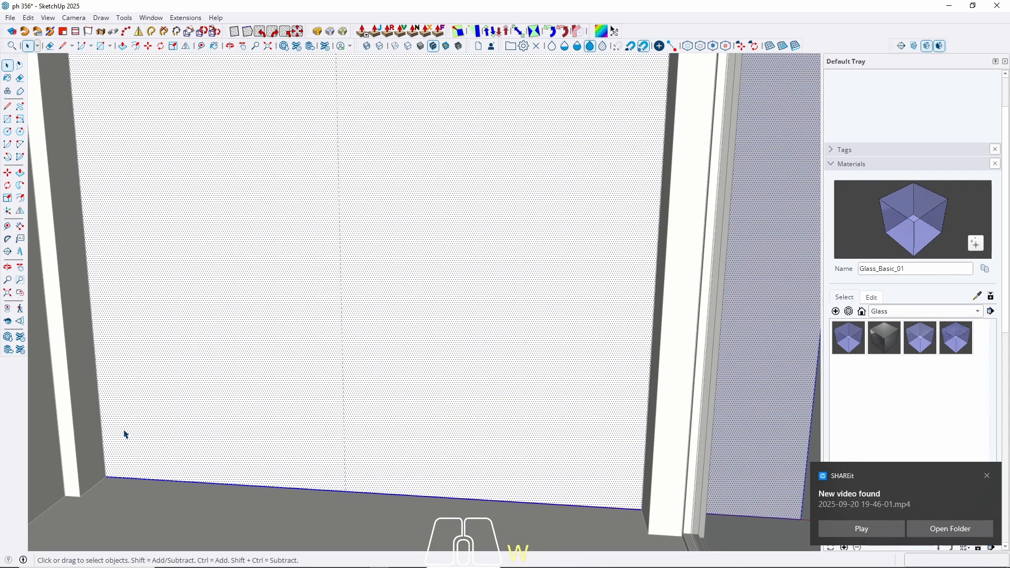
{"action": "key", "text": "r"}
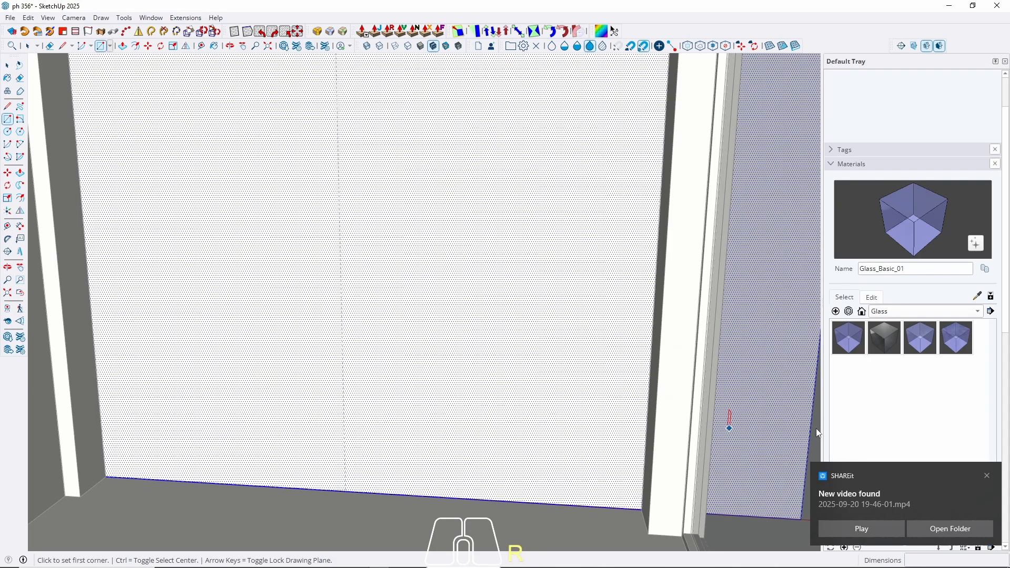
{"action": "left_click", "coordinate": [988, 476]}
{"action": "left_click", "coordinate": [107, 475]}
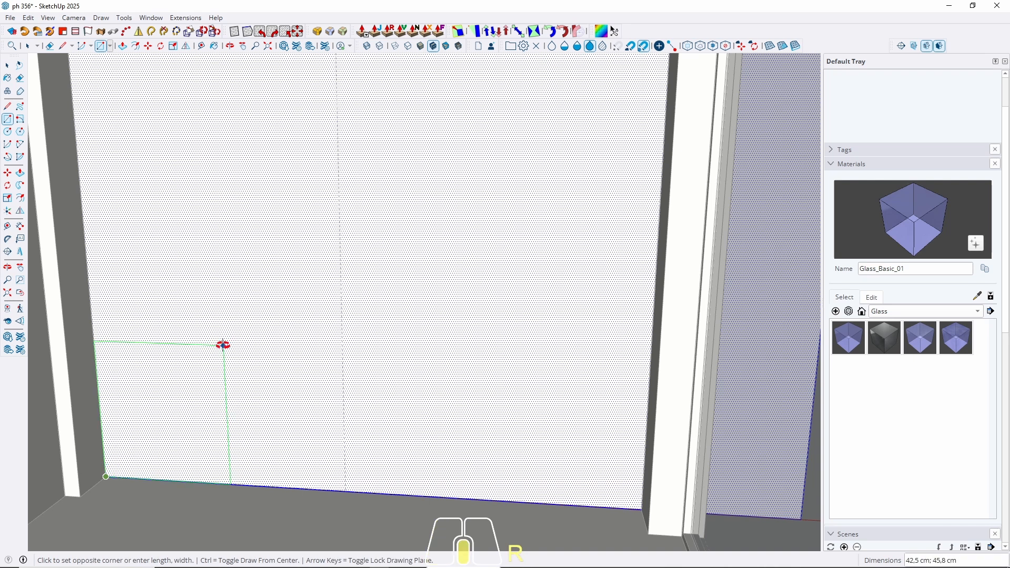
{"action": "scroll", "coordinate": [296, 494], "scroll_direction": "up", "scroll_amount": 3}
{"action": "middle_click_drag", "start_coordinate": [296, 495], "coordinate": [313, 248], "text": "shift"}
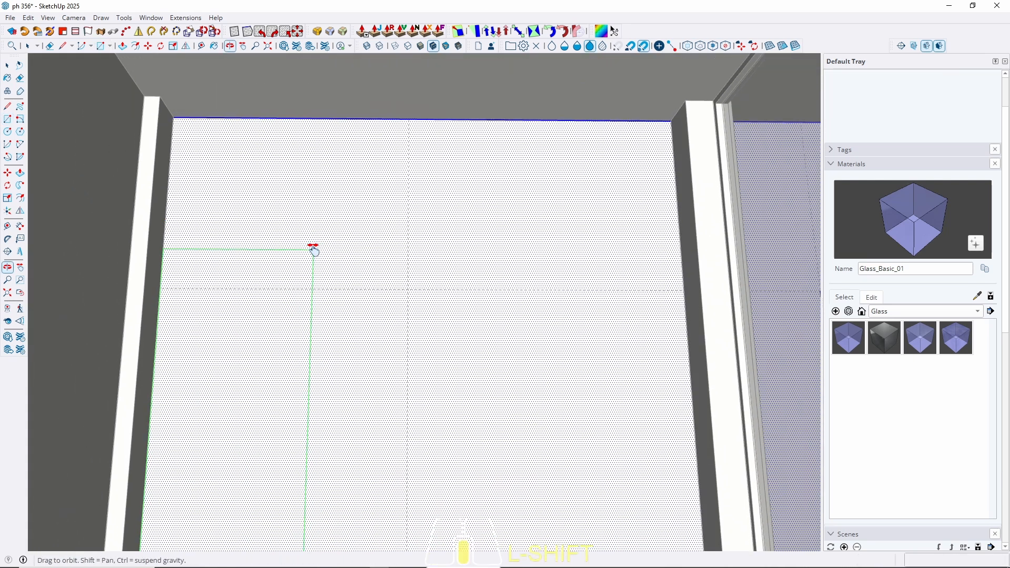
{"action": "left_click", "coordinate": [407, 289]}
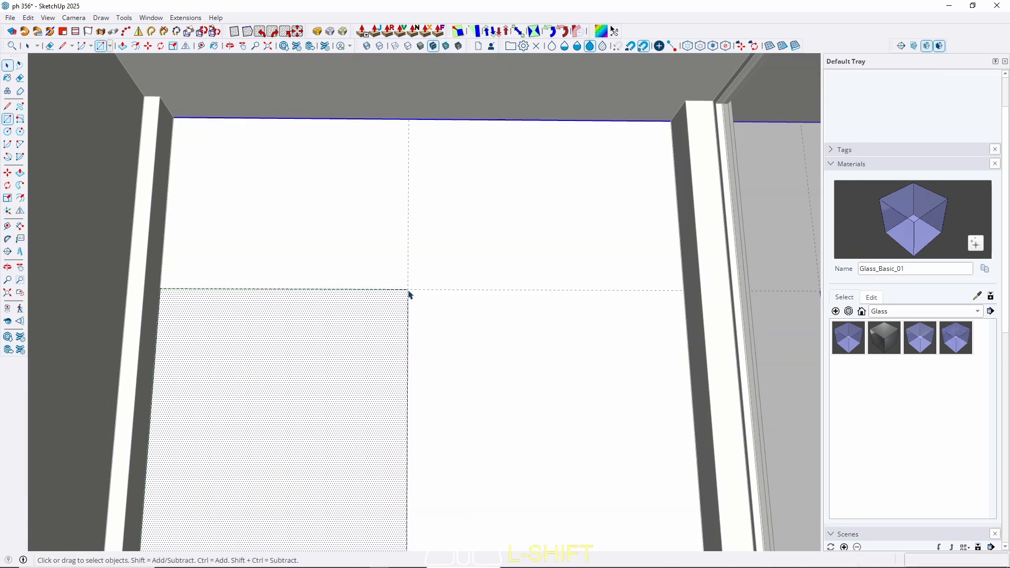
Step: Push the rectangular face through the rear wall to cut the doorway, and close the group
{"action": "key", "text": "space"}
{"action": "middle_click_drag", "start_coordinate": [365, 237], "coordinate": [314, 393]}
{"action": "key", "text": "p"}
{"action": "left_click", "coordinate": [297, 405]}
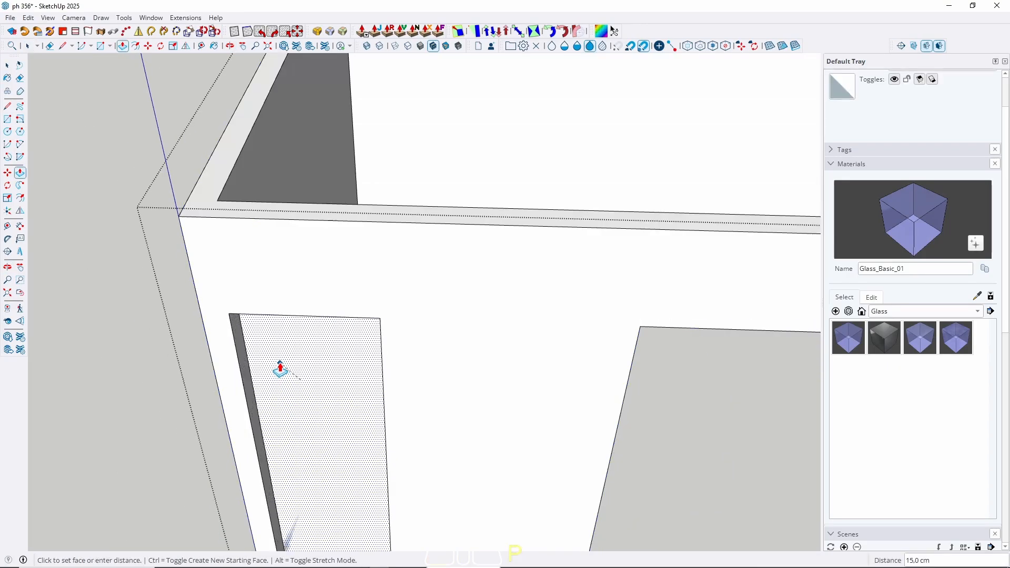
{"action": "left_click", "coordinate": [253, 318]}
{"action": "key", "text": "space"}
{"action": "middle_click_drag", "start_coordinate": [300, 345], "coordinate": [323, 258]}
{"action": "scroll", "coordinate": [282, 186], "scroll_direction": "down", "scroll_amount": 4}
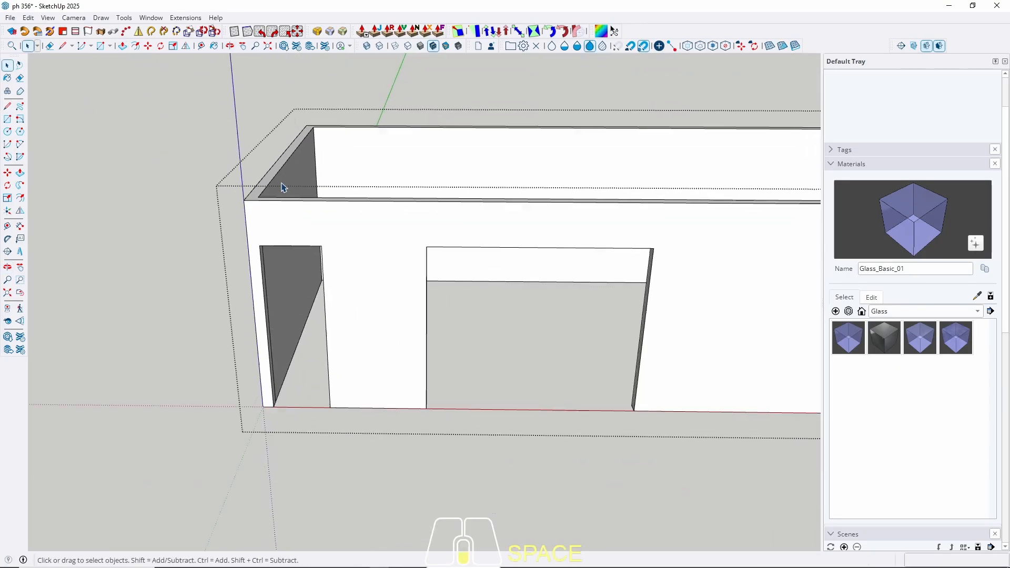
{"action": "middle_click_drag", "start_coordinate": [282, 187], "coordinate": [331, 252]}
{"action": "key", "text": "Escape"}
Step: Draw a line along the floor across the wide rear opening, parallel to the red axis, from one jamb's base corner to the other
{"action": "mouse_move", "coordinate": [380, 288]}
{"action": "middle_mouse_down"}
{"action": "mouse_move", "coordinate": [439, 289]}
{"action": "mouse_move", "coordinate": [367, 284]}
{"action": "mouse_move", "coordinate": [371, 273]}
{"action": "middle_mouse_up"}
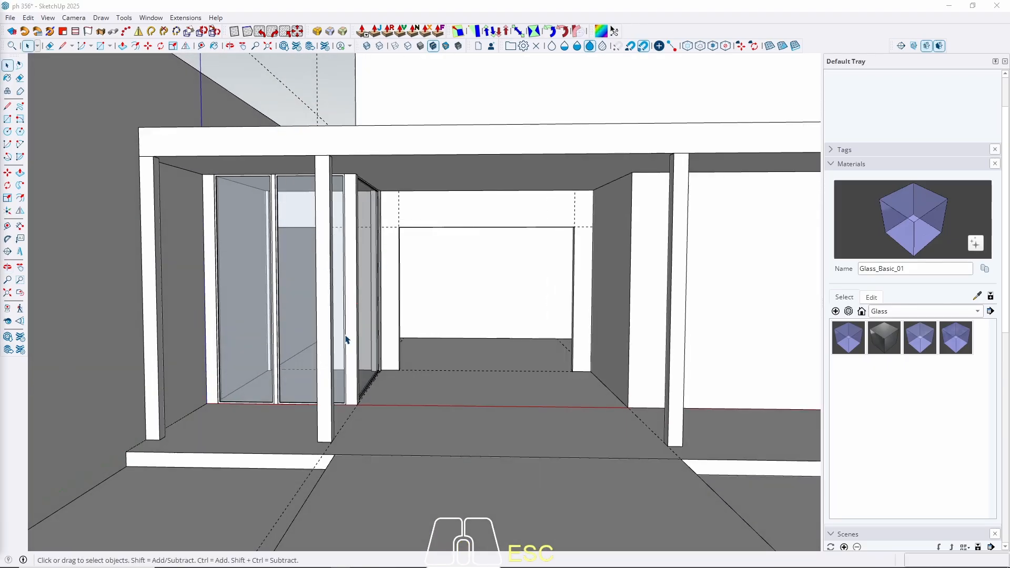
{"action": "scroll", "coordinate": [431, 232], "scroll_direction": "up", "scroll_amount": 5}
{"action": "scroll", "coordinate": [329, 216], "scroll_direction": "down", "scroll_amount": 6}
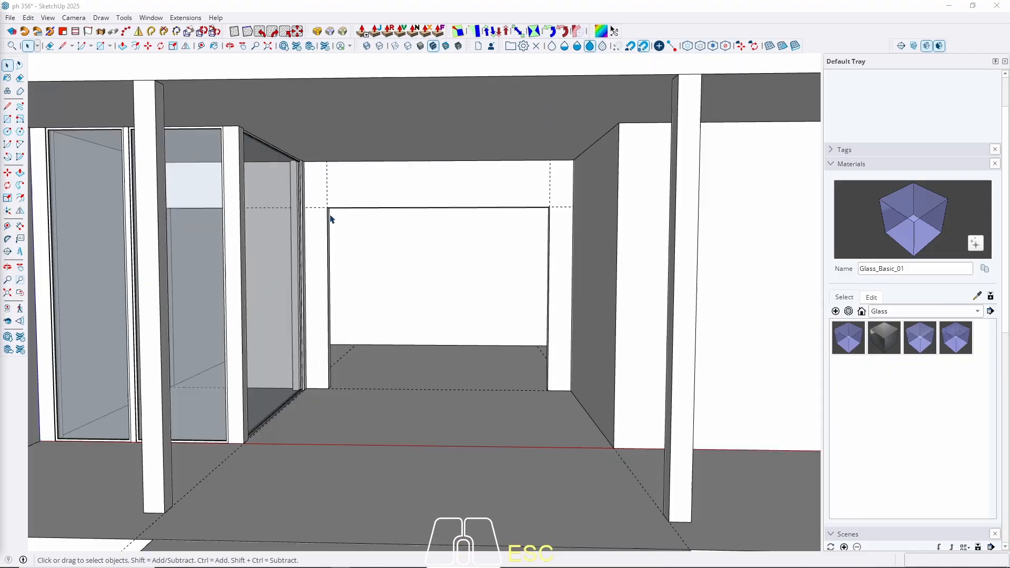
{"action": "scroll", "coordinate": [458, 242], "scroll_direction": "up", "scroll_amount": 8}
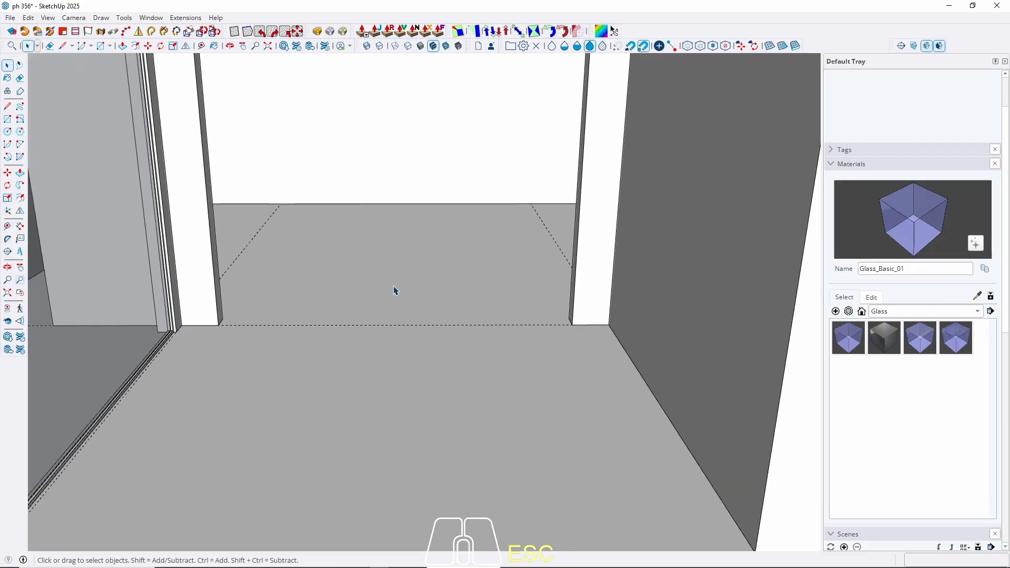
{"action": "middle_click_drag", "start_coordinate": [394, 289], "coordinate": [356, 231]}
{"action": "middle_click_drag", "start_coordinate": [285, 301], "coordinate": [284, 333]}
{"action": "key", "text": "l"}
{"action": "scroll", "coordinate": [213, 328], "scroll_direction": "up", "scroll_amount": 3}
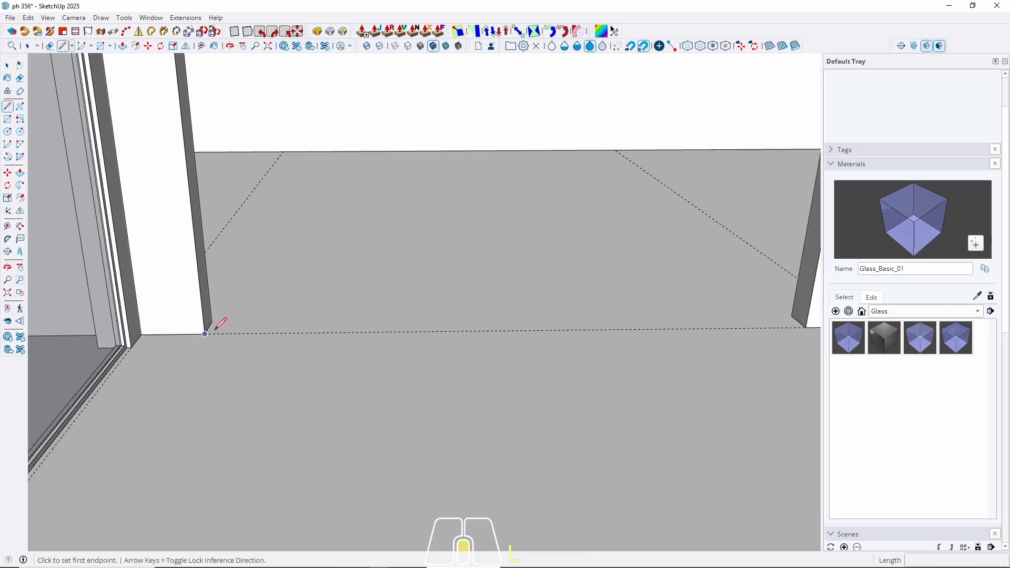
{"action": "scroll", "coordinate": [212, 321], "scroll_direction": "up", "scroll_amount": 2}
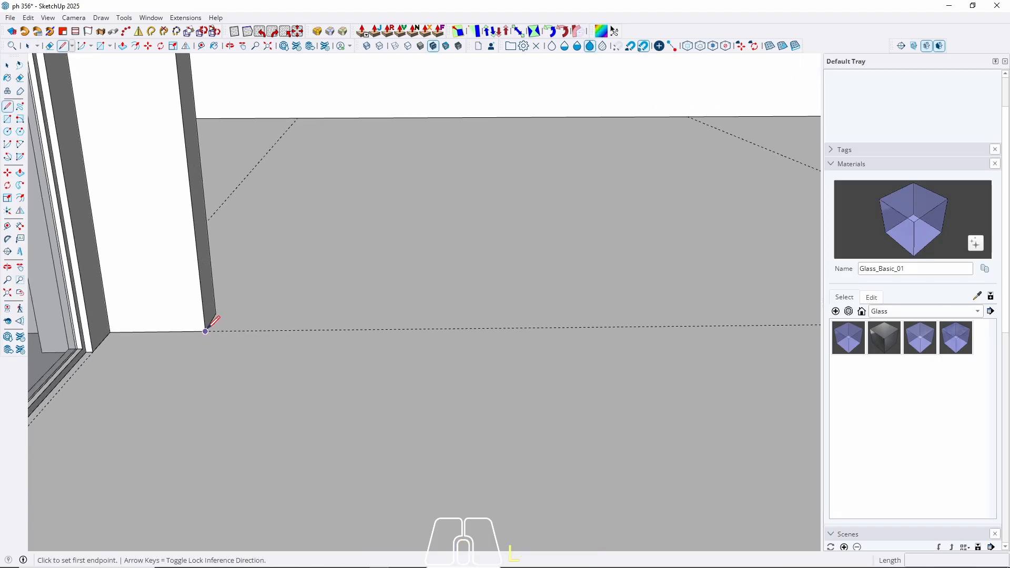
{"action": "left_click", "coordinate": [205, 331]}
{"action": "key", "text": "Right"}
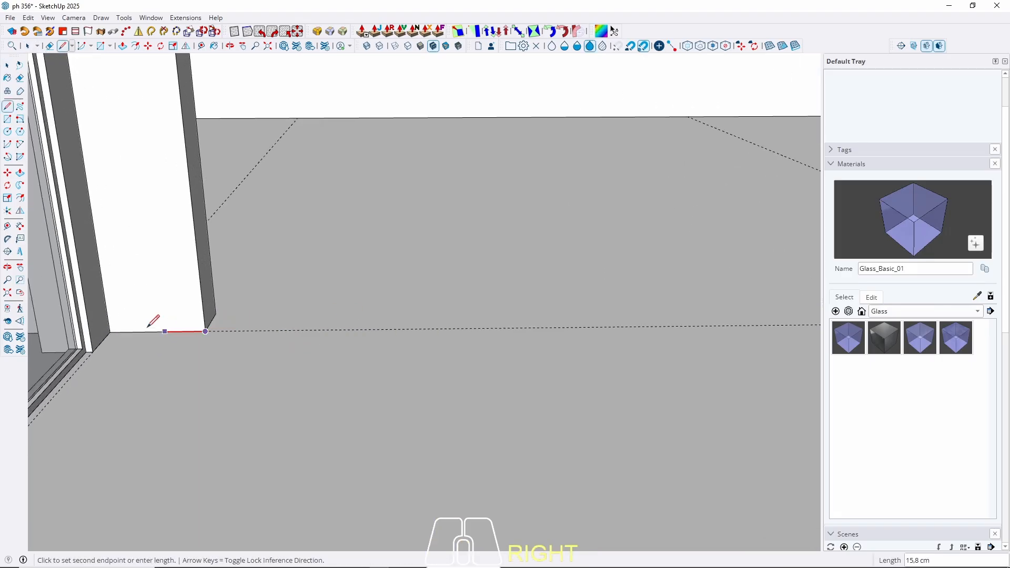
{"action": "scroll", "coordinate": [153, 321], "scroll_direction": "down", "scroll_amount": 2}
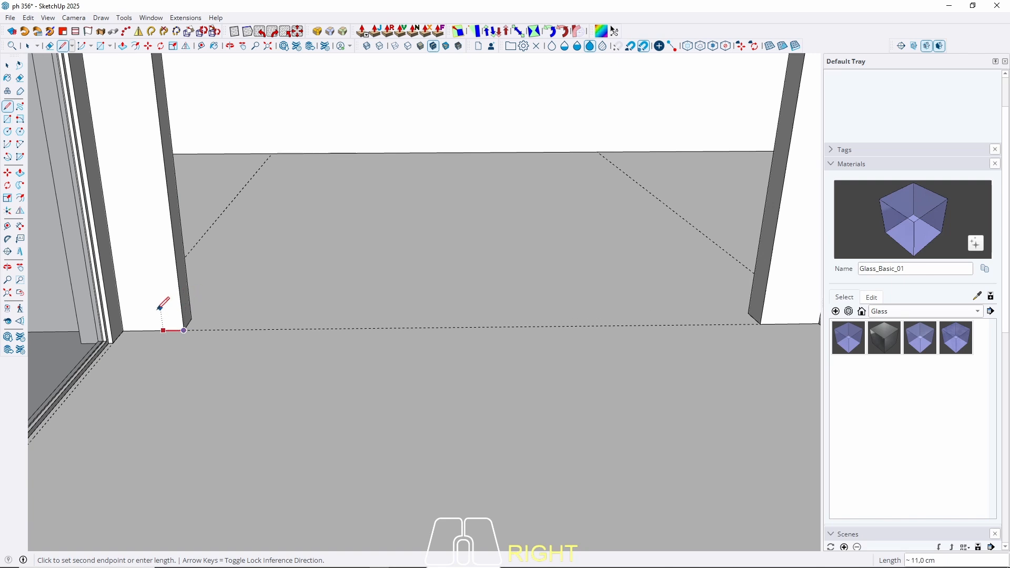
{"action": "scroll", "coordinate": [158, 308], "scroll_direction": "down", "scroll_amount": 2}
{"action": "scroll", "coordinate": [557, 296], "scroll_direction": "up", "scroll_amount": 1}
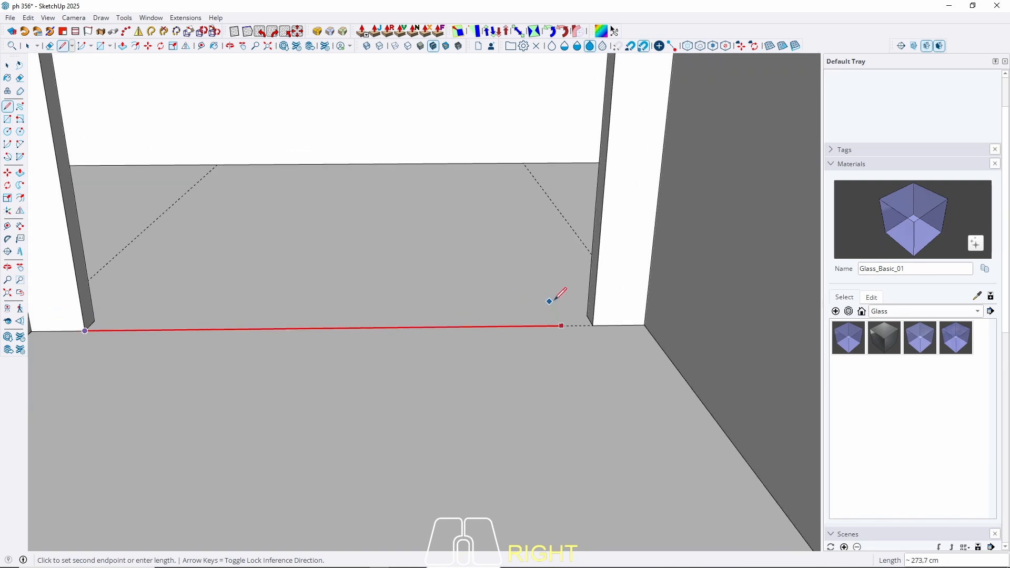
{"action": "left_click", "coordinate": [592, 326]}
{"action": "key", "text": "space"}
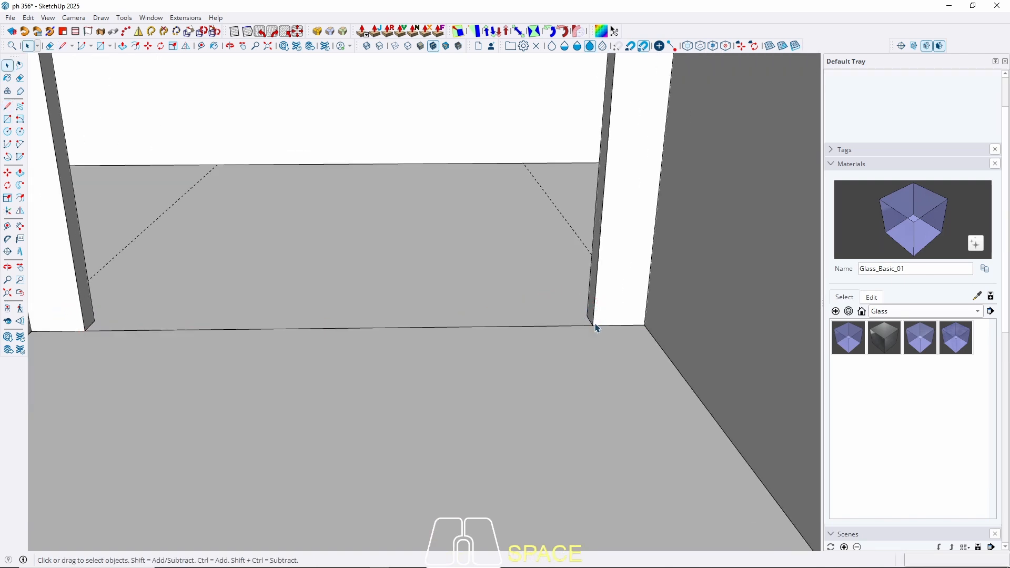
Step: Divide the line across the base of the wide opening into 3 equal segments
{"action": "left_click", "coordinate": [303, 331]}
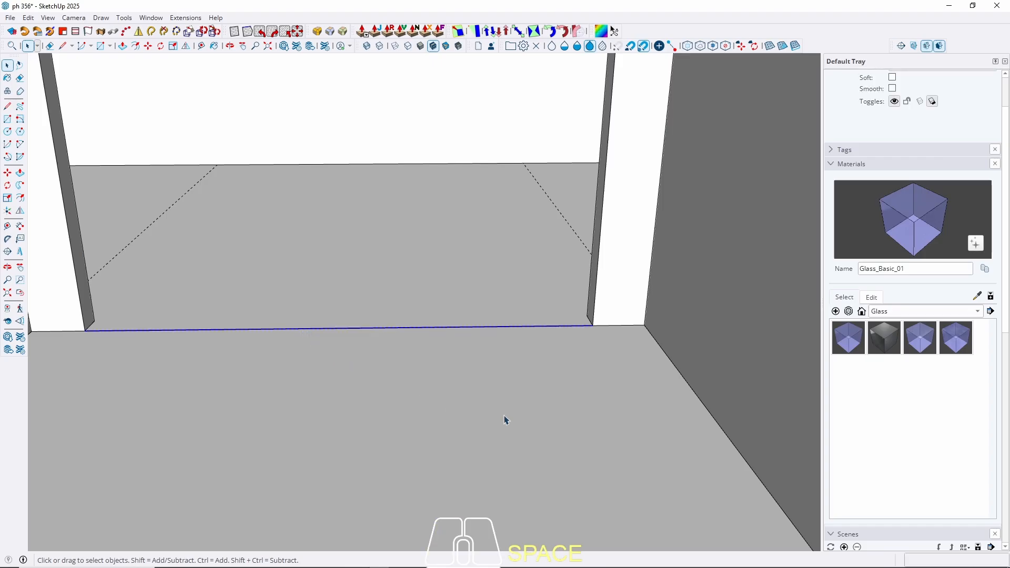
{"action": "scroll", "coordinate": [530, 421], "scroll_direction": "down", "scroll_amount": 2}
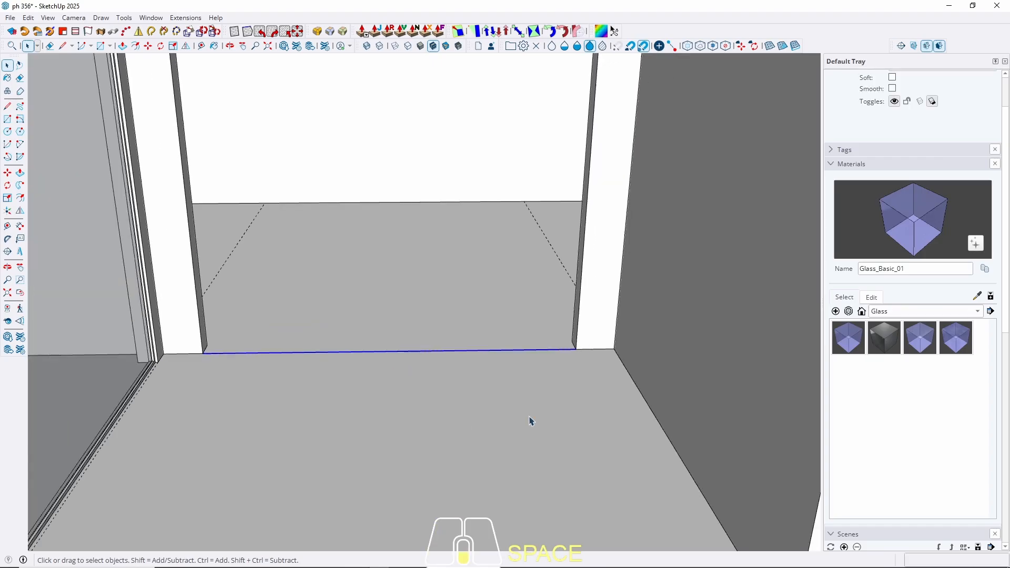
{"action": "right_click", "coordinate": [391, 356]}
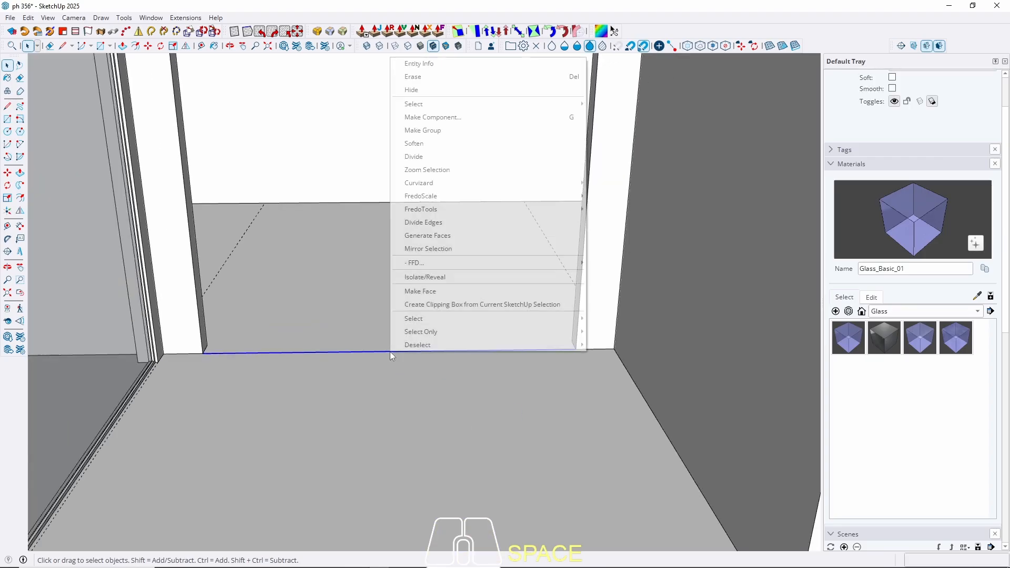
{"action": "left_click", "coordinate": [418, 157]}
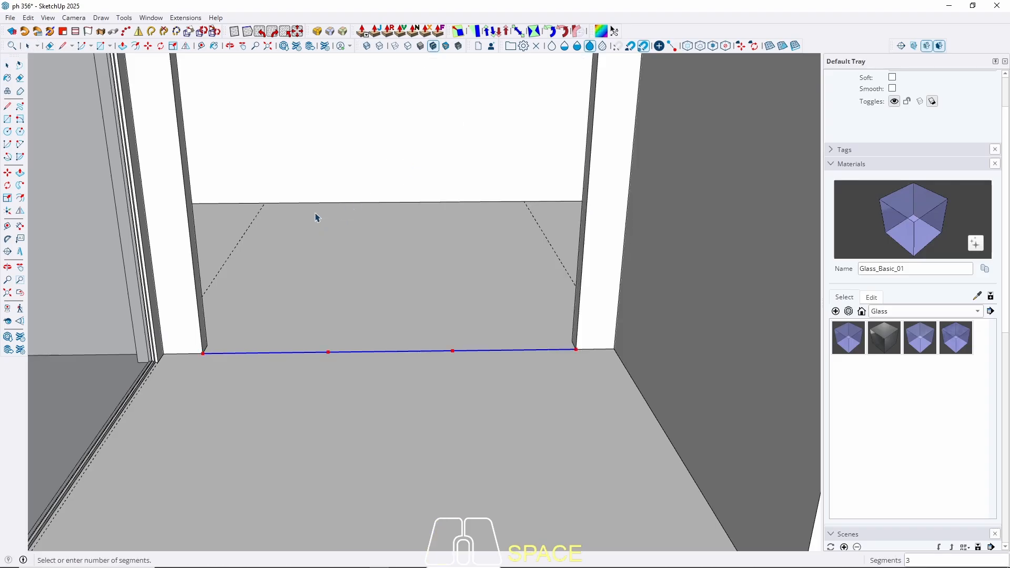
Step: Remove the middle segment of the divided line at the base of the opening
{"action": "scroll", "coordinate": [424, 275], "scroll_direction": "down", "scroll_amount": 5}
{"action": "middle_click_drag", "start_coordinate": [424, 275], "coordinate": [395, 294]}
{"action": "scroll", "coordinate": [399, 303], "scroll_direction": "up", "scroll_amount": 7}
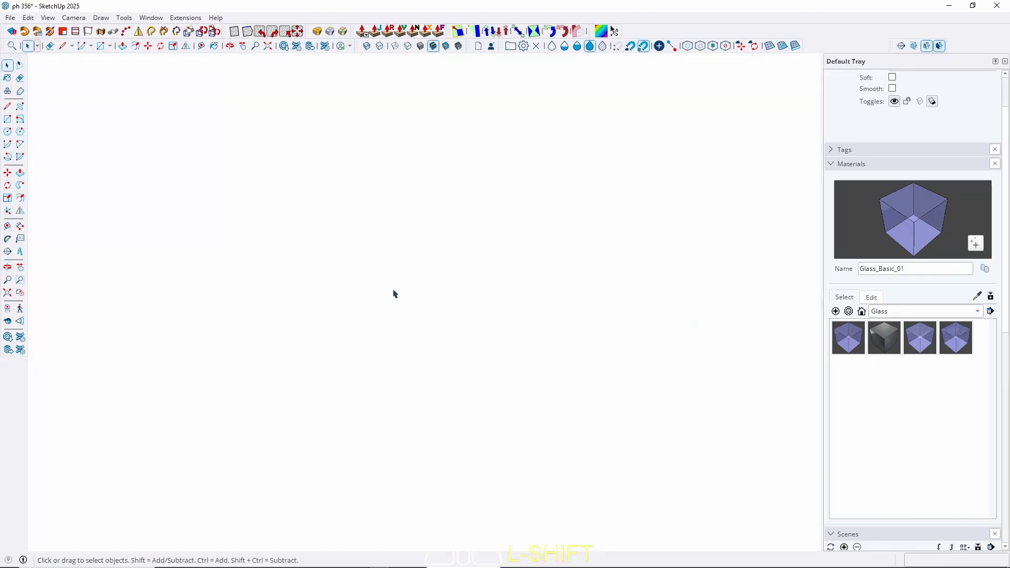
{"action": "left_click", "coordinate": [21, 293]}
{"action": "scroll", "coordinate": [395, 301], "scroll_direction": "up", "scroll_amount": 2}
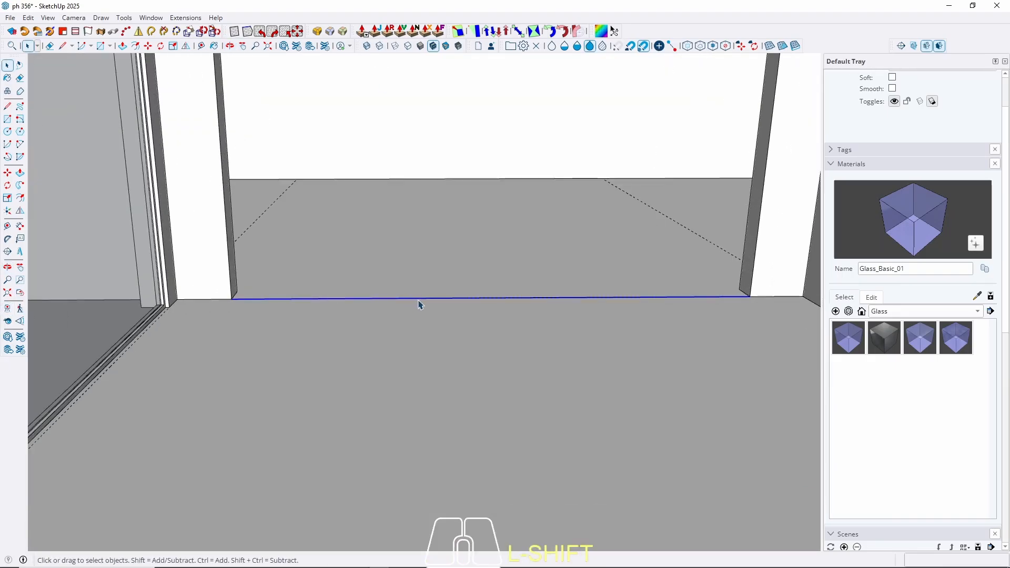
{"action": "left_click", "coordinate": [418, 300]}
{"action": "key", "text": "shift+h"}
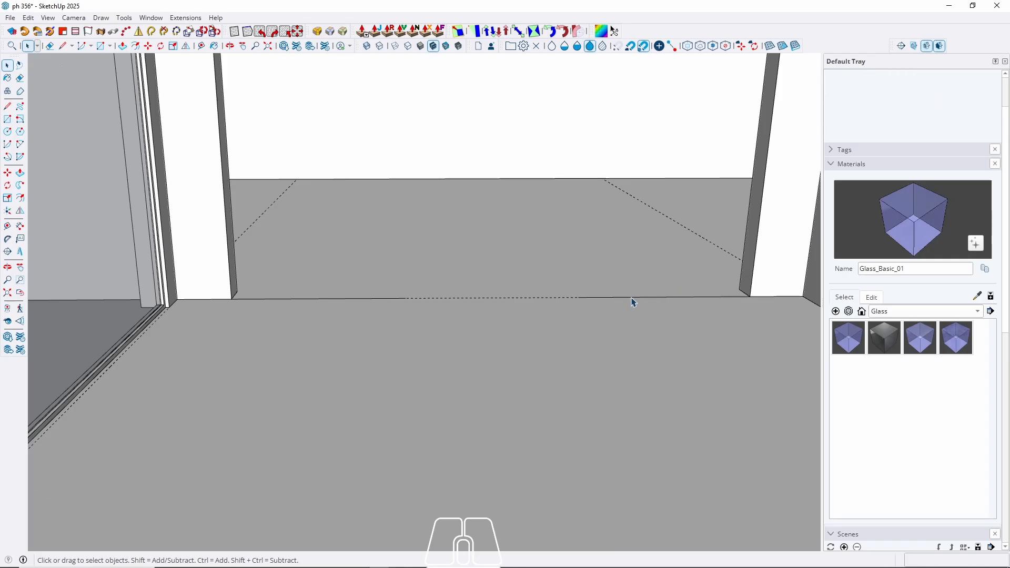
Step: Draw a rectangle from the inner end of the segment farthest from the glazed partition to the opening's upper corner, filling that third
{"action": "middle_click_drag", "start_coordinate": [579, 308], "coordinate": [573, 338]}
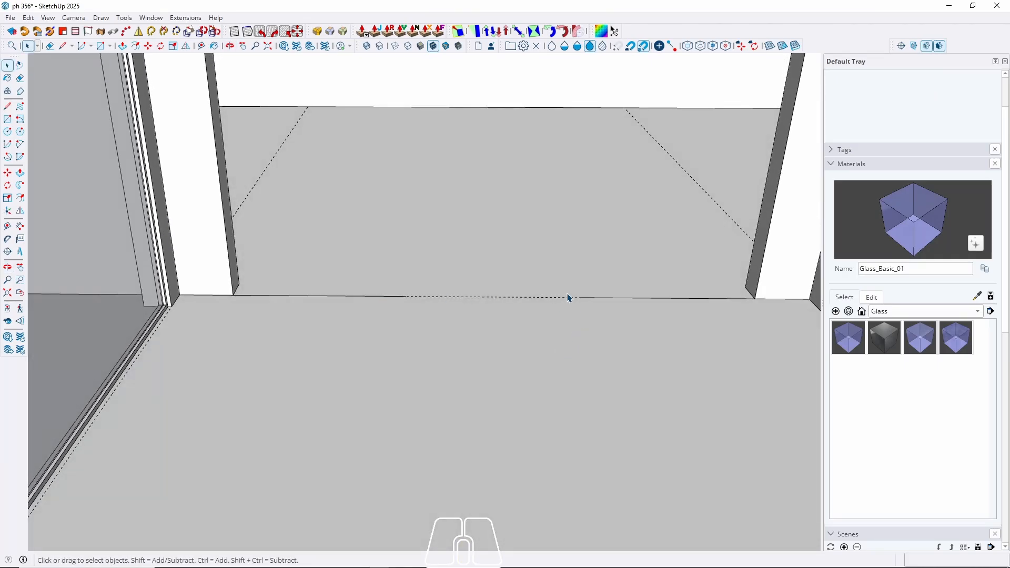
{"action": "left_click", "coordinate": [375, 298]}
{"action": "left_click", "coordinate": [599, 298]}
{"action": "left_click", "coordinate": [587, 300]}
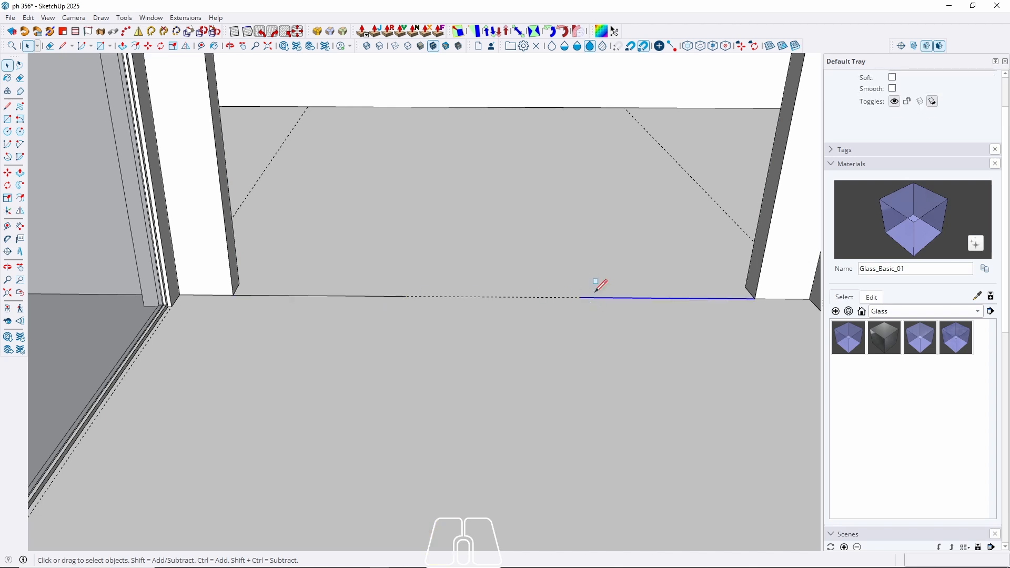
{"action": "key", "text": "r"}
{"action": "left_click", "coordinate": [580, 298]}
{"action": "middle_click_drag", "start_coordinate": [581, 298], "coordinate": [529, 332]}
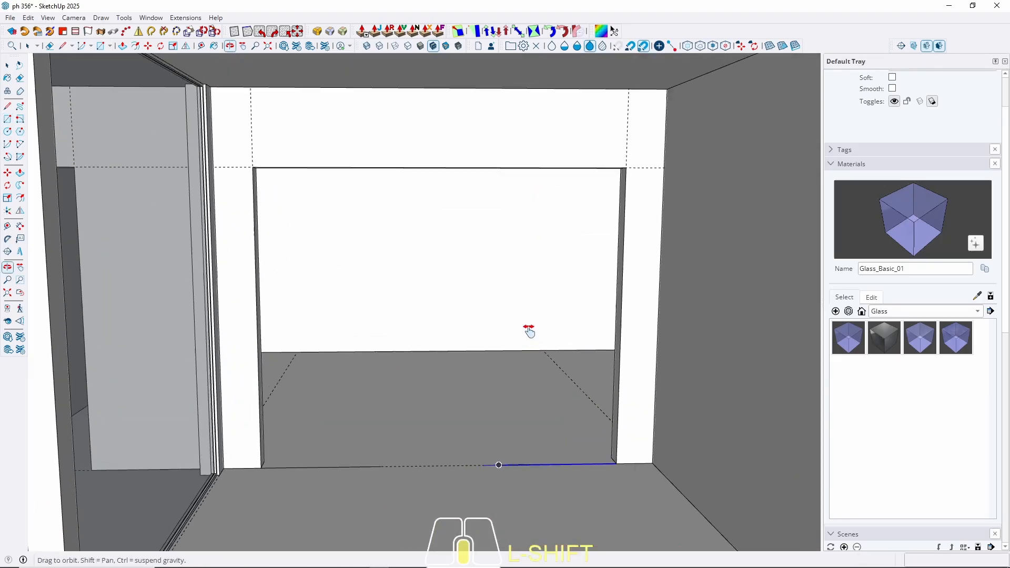
{"action": "left_click", "coordinate": [626, 167]}
{"action": "key", "text": "space"}
{"action": "middle_click_drag", "start_coordinate": [626, 167], "coordinate": [431, 374]}
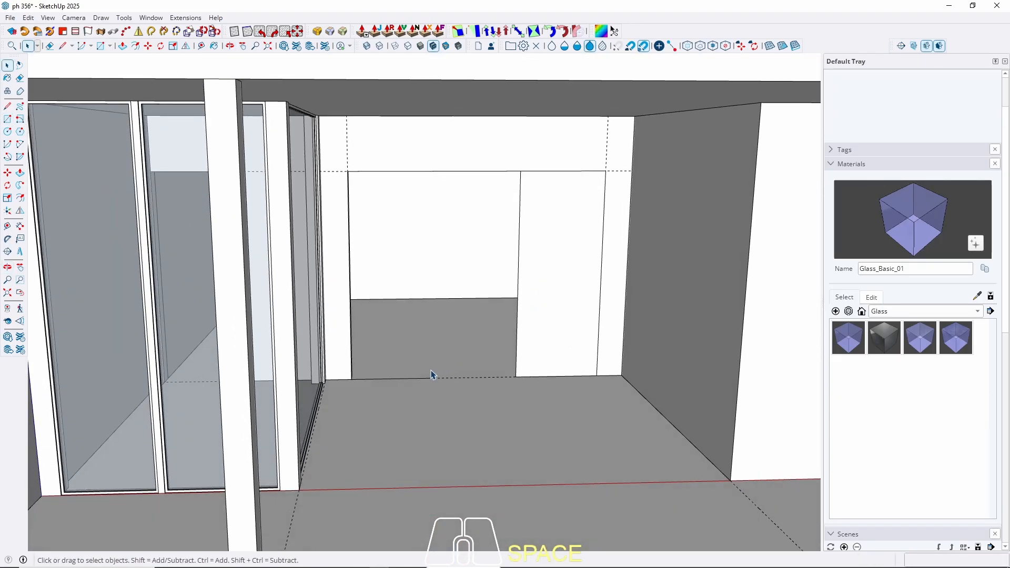
Step: Delete the leftover line segment at the base of the opening nearest the glazed partition
{"action": "left_click", "coordinate": [423, 378]}
{"action": "key", "text": "Delete"}
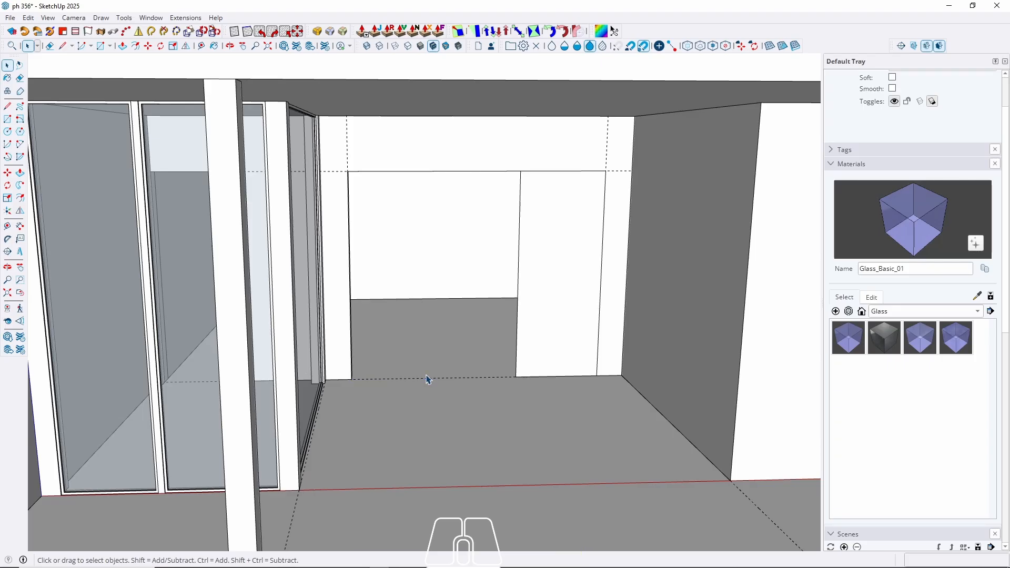
{"action": "scroll", "coordinate": [506, 342], "scroll_direction": "up", "scroll_amount": 2}
{"action": "scroll", "coordinate": [371, 418], "scroll_direction": "down", "scroll_amount": 1}
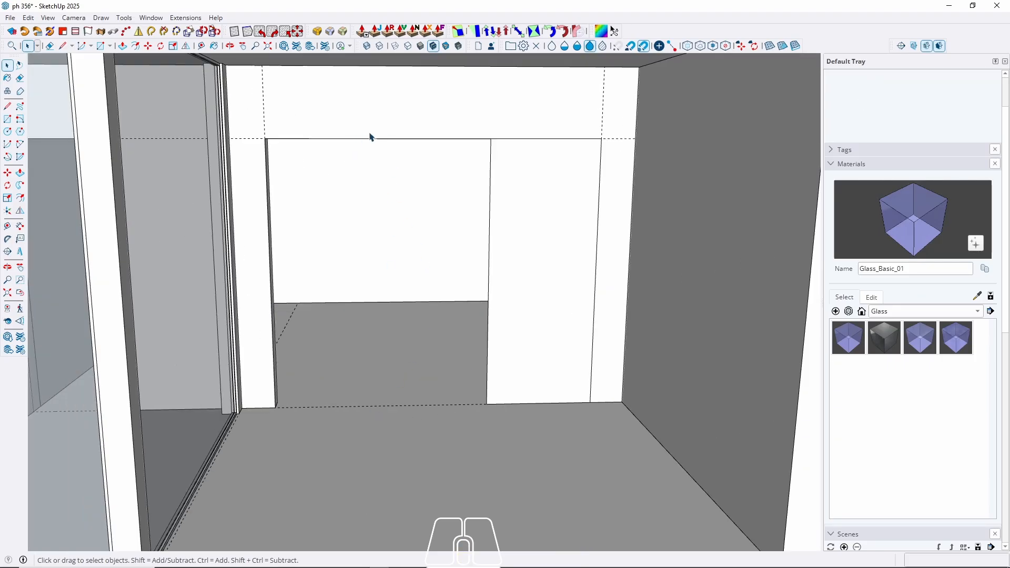
{"action": "scroll", "coordinate": [520, 140], "scroll_direction": "up", "scroll_amount": 2}
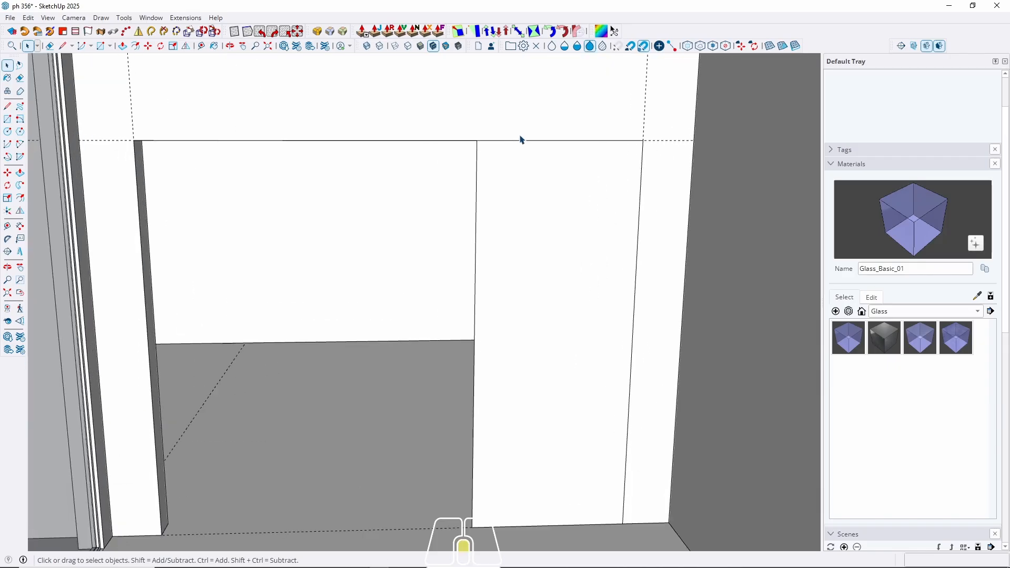
{"action": "middle_click_drag", "start_coordinate": [521, 140], "coordinate": [431, 112]}
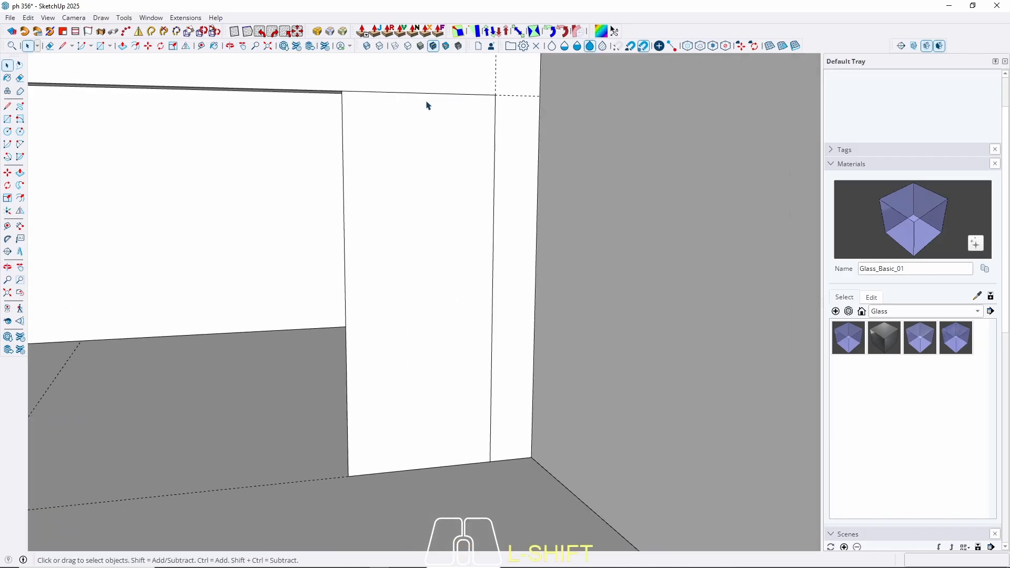
Step: Extrude the rectangular face in the wide rear opening into a thin door panel
{"action": "scroll", "coordinate": [498, 173], "scroll_direction": "down", "scroll_amount": 2}
{"action": "scroll", "coordinate": [423, 311], "scroll_direction": "down", "scroll_amount": 1}
{"action": "middle_click_drag", "start_coordinate": [423, 311], "coordinate": [425, 308]}
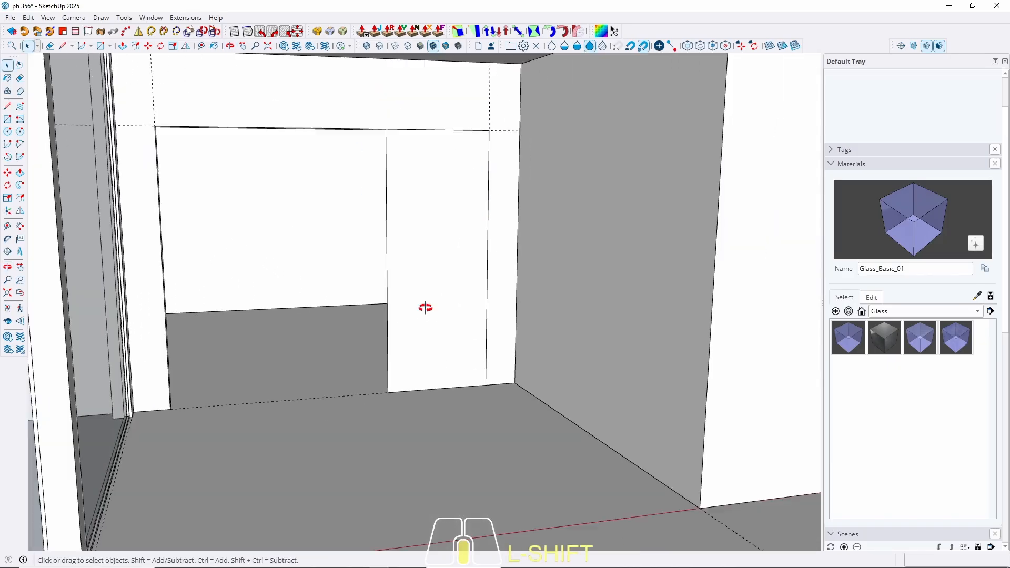
{"action": "scroll", "coordinate": [411, 383], "scroll_direction": "up", "scroll_amount": 2}
{"action": "left_click", "coordinate": [411, 386]}
{"action": "key", "text": "p"}
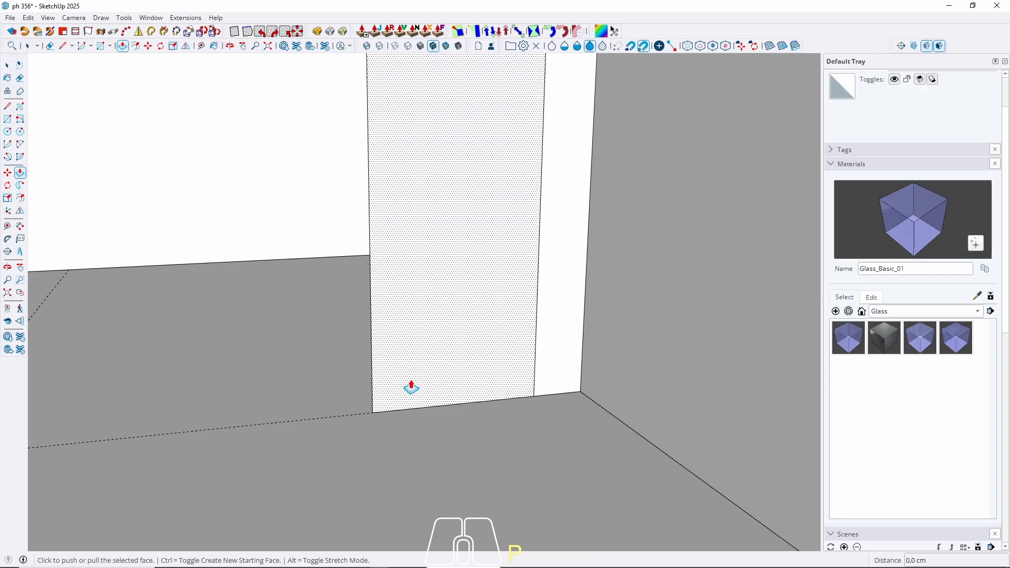
{"action": "left_click", "coordinate": [411, 387]}
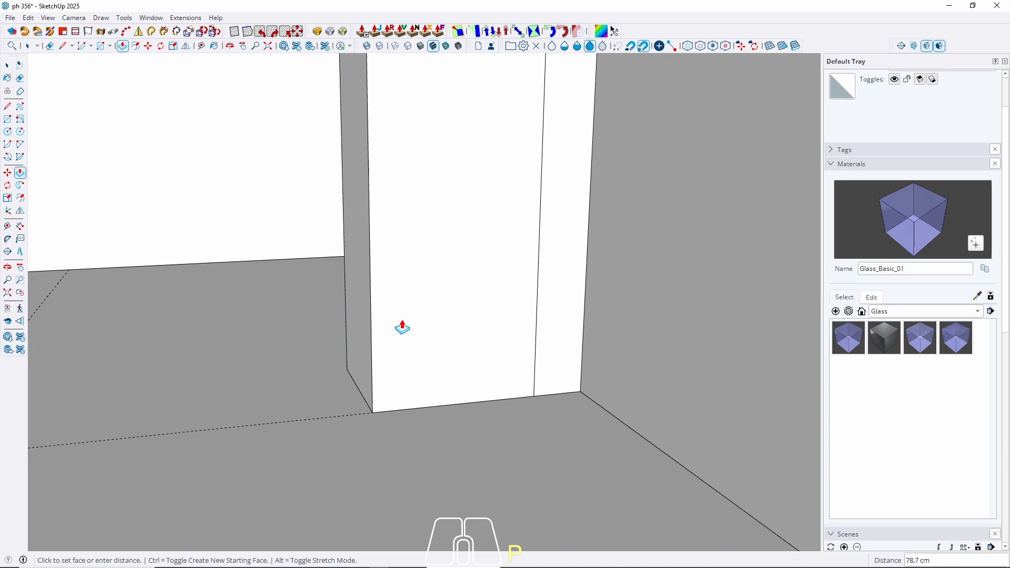
{"action": "key", "text": "Return"}
{"action": "key", "text": "space"}
Step: Make the extruded door panel in the wide opening a component
{"action": "left_click", "coordinate": [410, 310]}
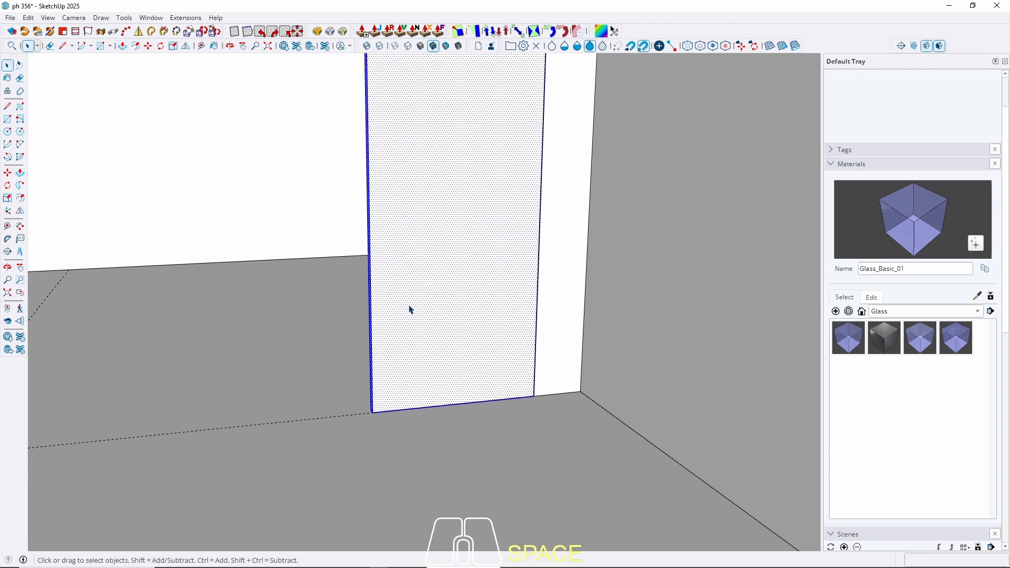
{"action": "right_click", "coordinate": [411, 309]}
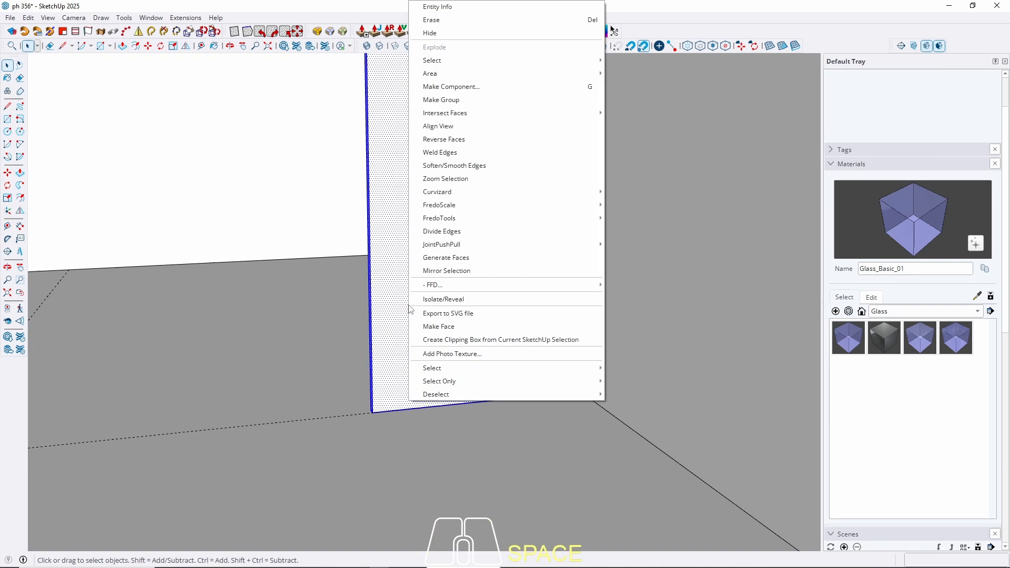
{"action": "left_click", "coordinate": [463, 87]}
{"action": "left_click", "coordinate": [507, 416]}
Step: Copy the door panel component twice, edge to edge, across the remaining two thirds of the wide opening
{"action": "scroll", "coordinate": [513, 413], "scroll_direction": "up", "scroll_amount": 3}
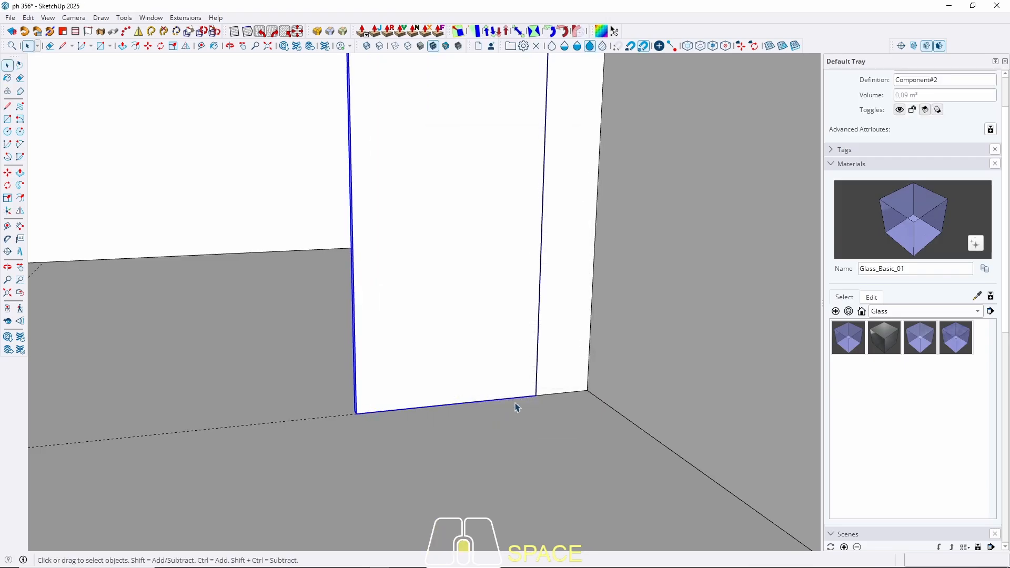
{"action": "key", "text": "m"}
{"action": "left_click", "coordinate": [541, 395]}
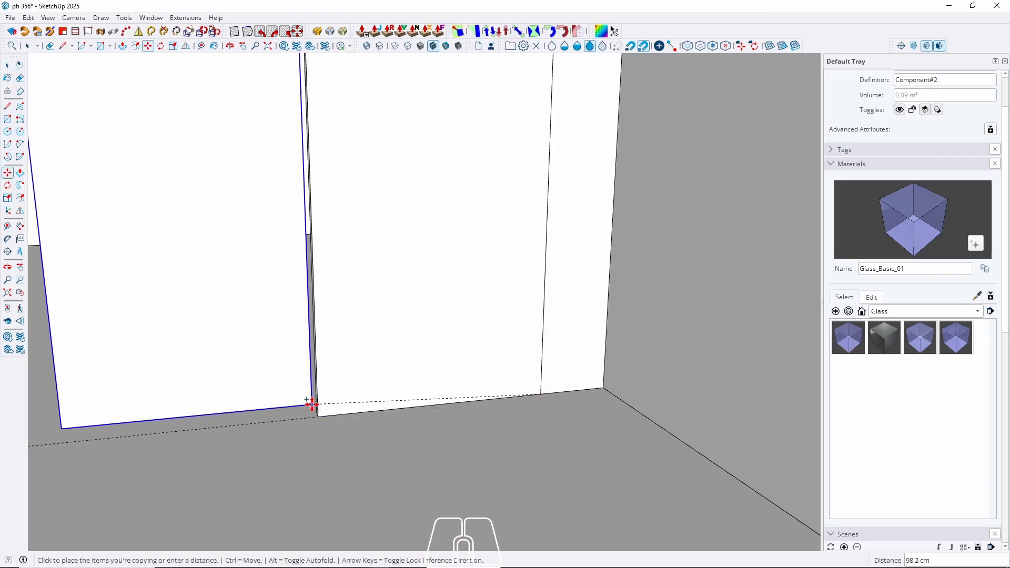
{"action": "left_click", "coordinate": [317, 416]}
{"action": "key", "text": "ctrl"}
{"action": "left_click", "coordinate": [318, 419]}
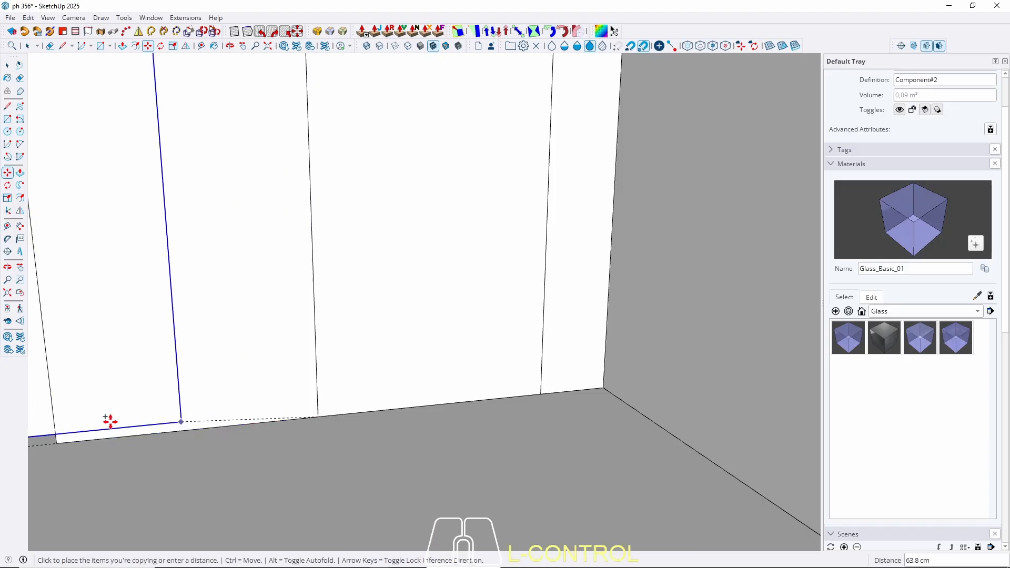
{"action": "left_click", "coordinate": [54, 443]}
{"action": "key", "text": "space"}
Step: Select all three door panels and move them together slightly into the depth of the wide opening
{"action": "scroll", "coordinate": [482, 400], "scroll_direction": "down", "scroll_amount": 3}
{"action": "left_click", "coordinate": [311, 378], "text": "shift"}
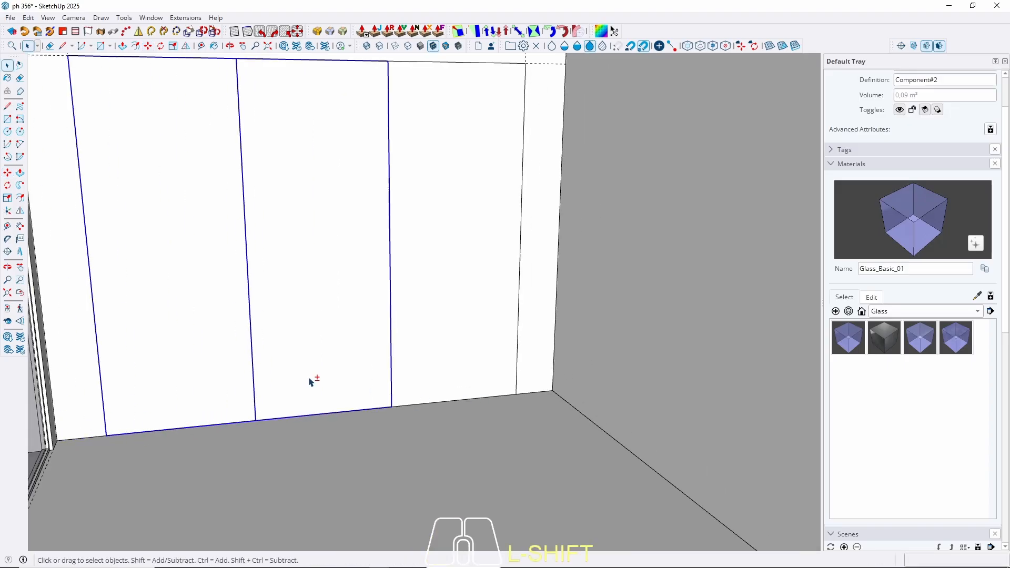
{"action": "left_click", "coordinate": [473, 384], "text": "shift"}
{"action": "scroll", "coordinate": [521, 452], "scroll_direction": "up", "scroll_amount": 3}
{"action": "scroll", "coordinate": [519, 397], "scroll_direction": "up", "scroll_amount": 2}
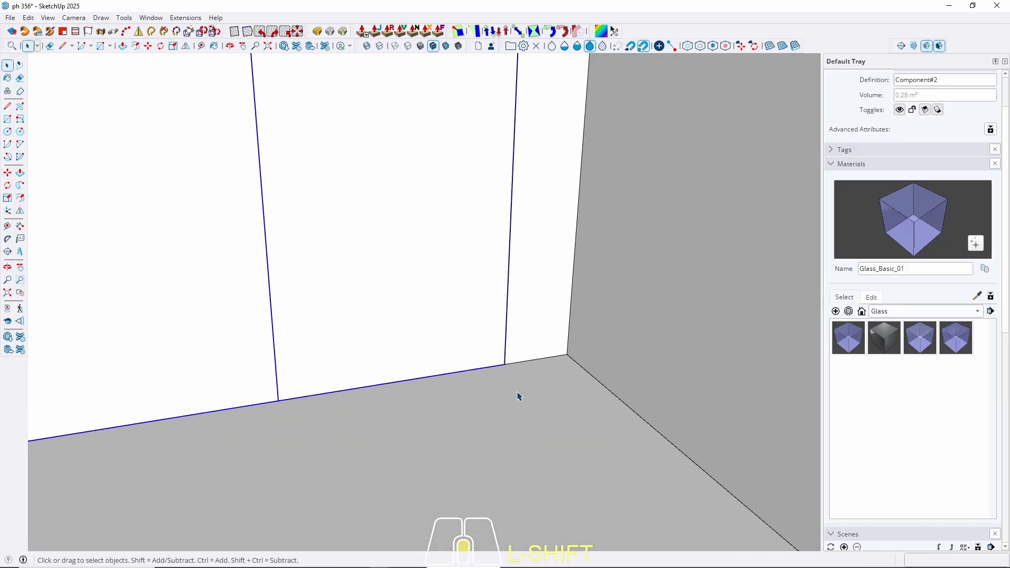
{"action": "key", "text": "m"}
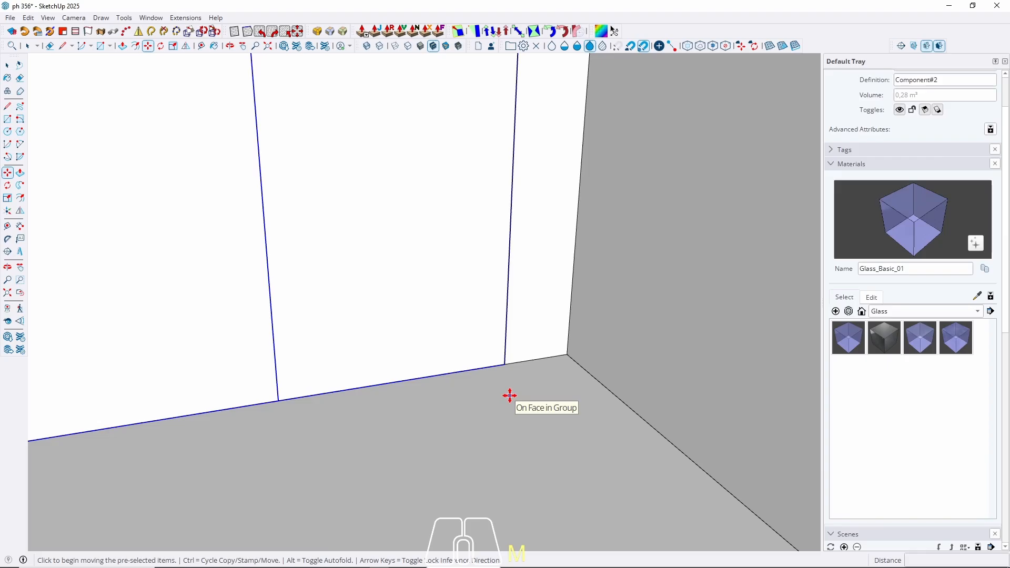
{"action": "left_click", "coordinate": [510, 395]}
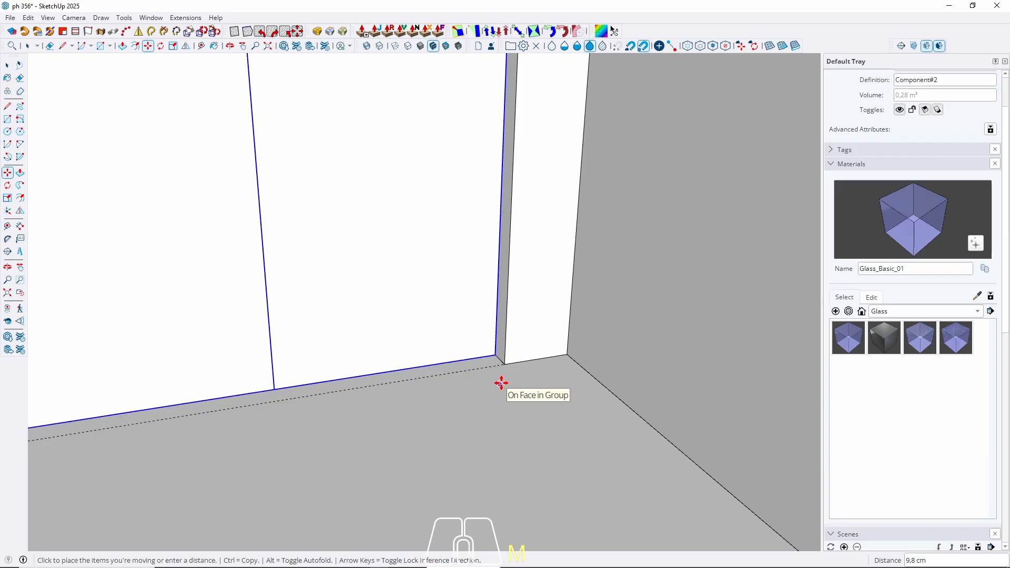
{"action": "key", "text": "space"}
Step: Draw a rectangle between opposite corners of the narrow rear-wall opening in the glazed room, closing it completely
{"action": "scroll", "coordinate": [451, 360], "scroll_direction": "down", "scroll_amount": 5}
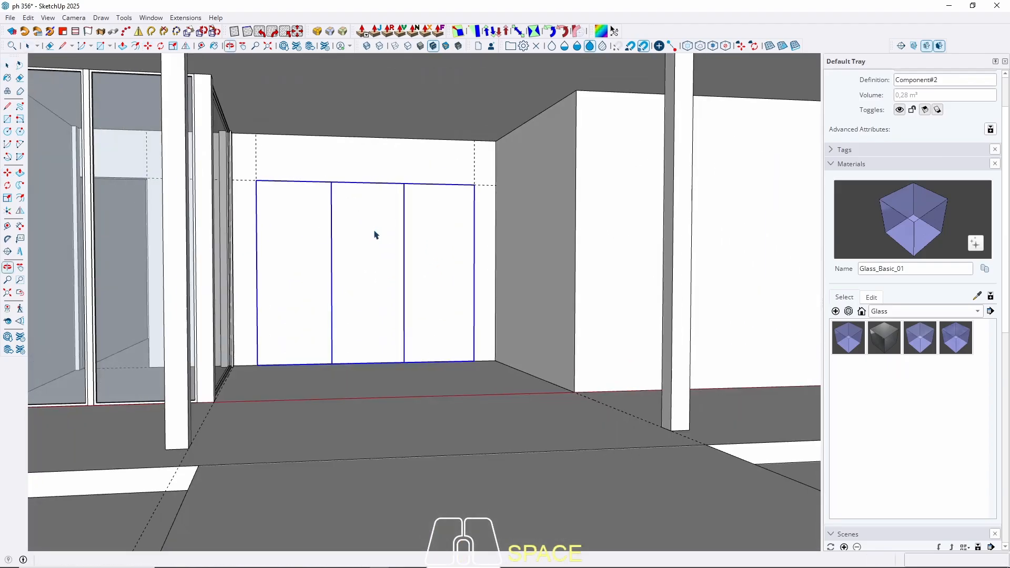
{"action": "left_click", "coordinate": [261, 151]}
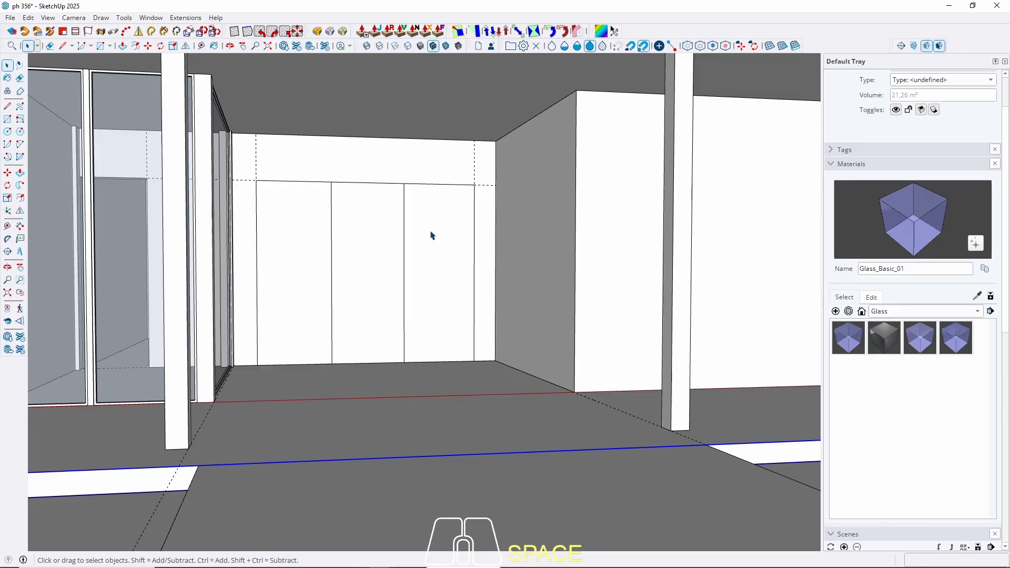
{"action": "middle_click_drag", "start_coordinate": [235, 142], "coordinate": [790, 83]}
{"action": "scroll", "coordinate": [226, 151], "scroll_direction": "up", "scroll_amount": 4}
{"action": "middle_click_drag", "start_coordinate": [105, 260], "coordinate": [557, 149]}
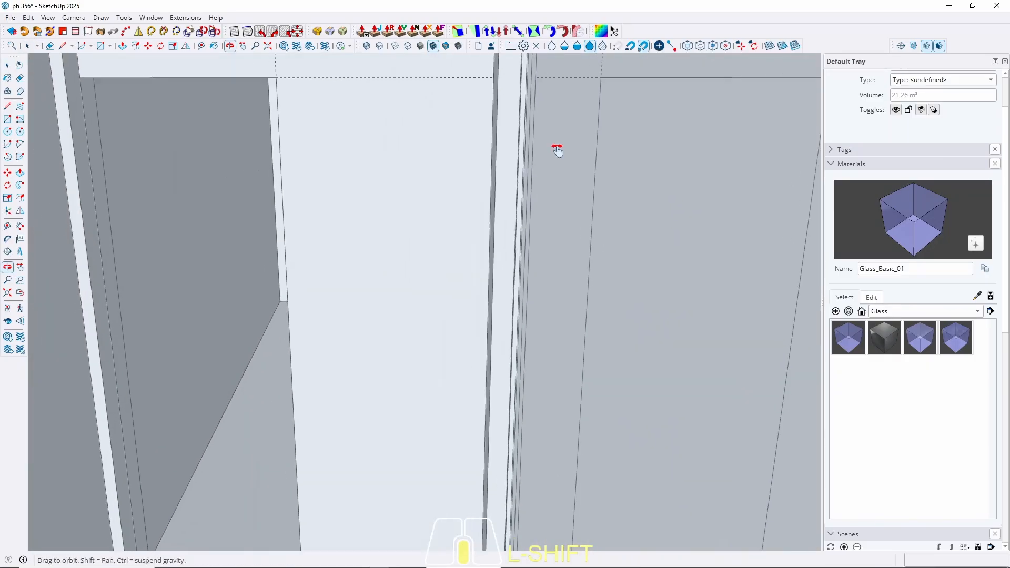
{"action": "scroll", "coordinate": [135, 199], "scroll_direction": "up", "scroll_amount": 3}
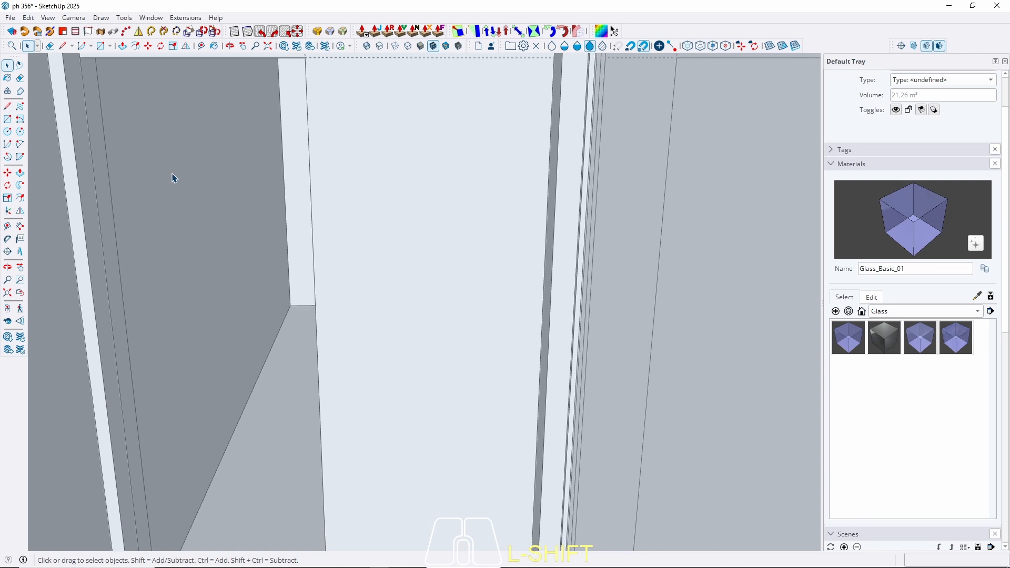
{"action": "scroll", "coordinate": [175, 175], "scroll_direction": "up", "scroll_amount": 1}
{"action": "scroll", "coordinate": [316, 249], "scroll_direction": "up", "scroll_amount": 1}
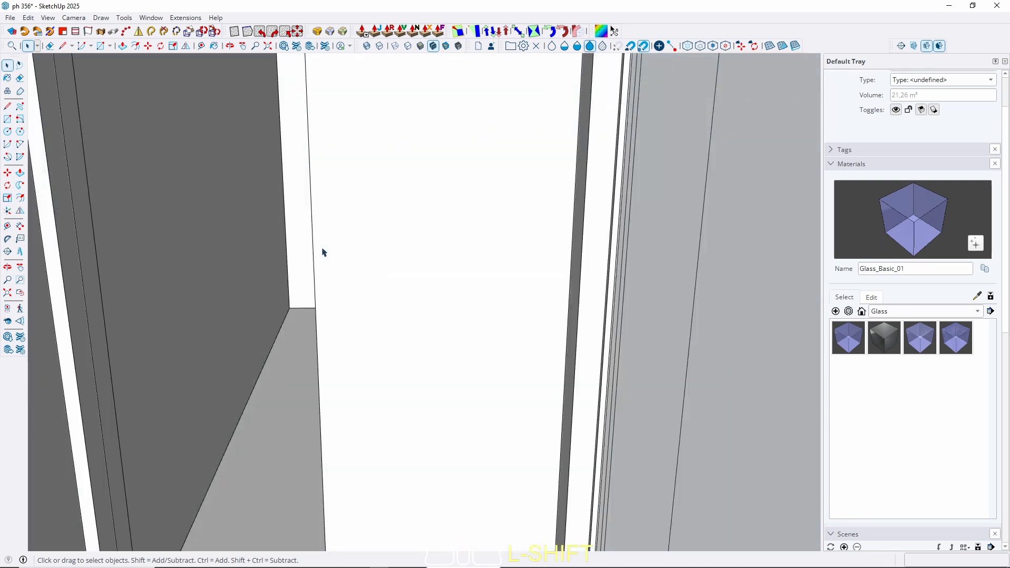
{"action": "middle_click_drag", "start_coordinate": [369, 289], "coordinate": [353, 222]}
{"action": "middle_click_drag", "start_coordinate": [354, 222], "coordinate": [425, 290], "text": "shift"}
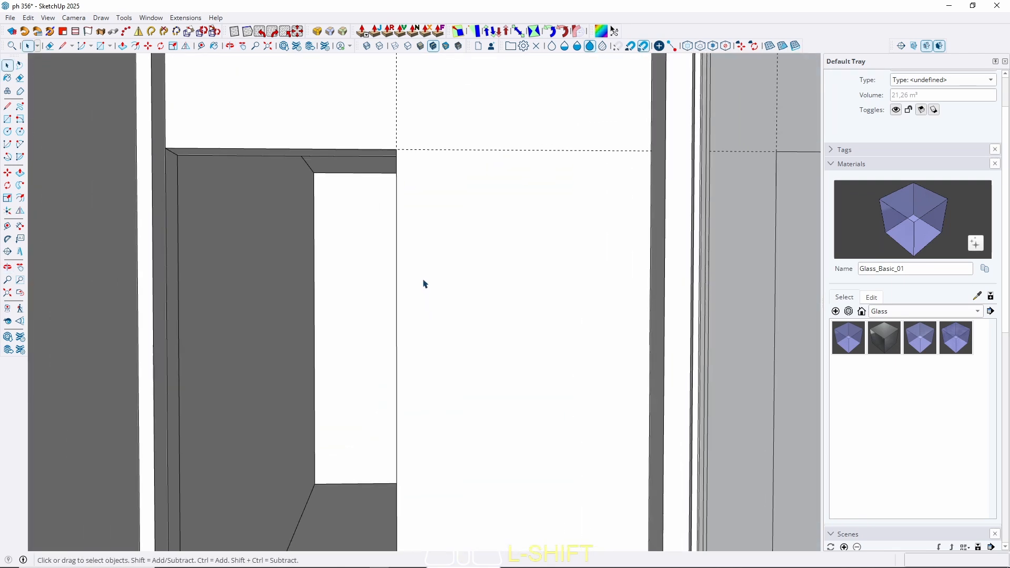
{"action": "key", "text": "t"}
{"action": "key", "text": "r"}
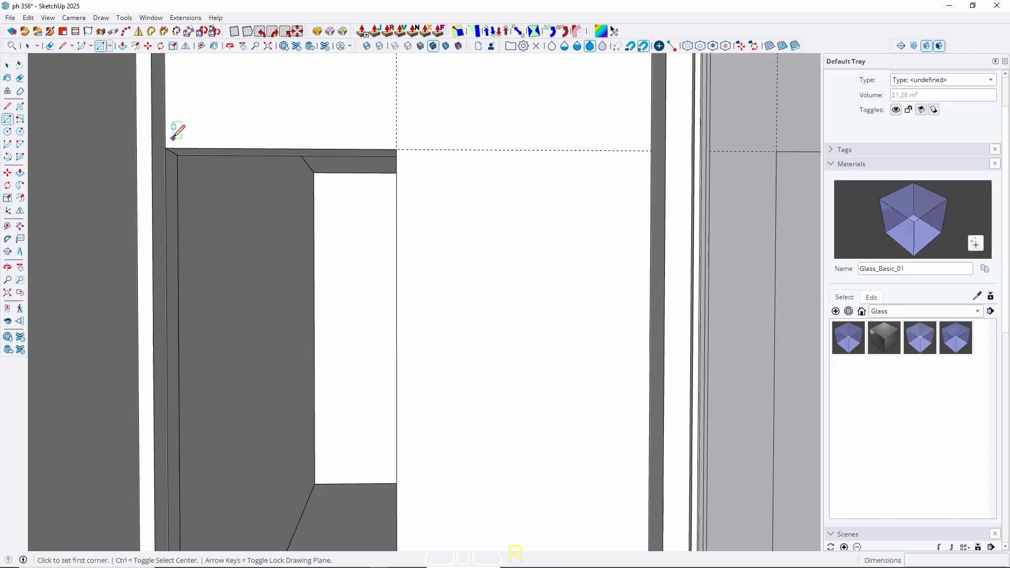
{"action": "left_click", "coordinate": [166, 147]}
{"action": "middle_click_drag", "start_coordinate": [166, 147], "coordinate": [349, 203]}
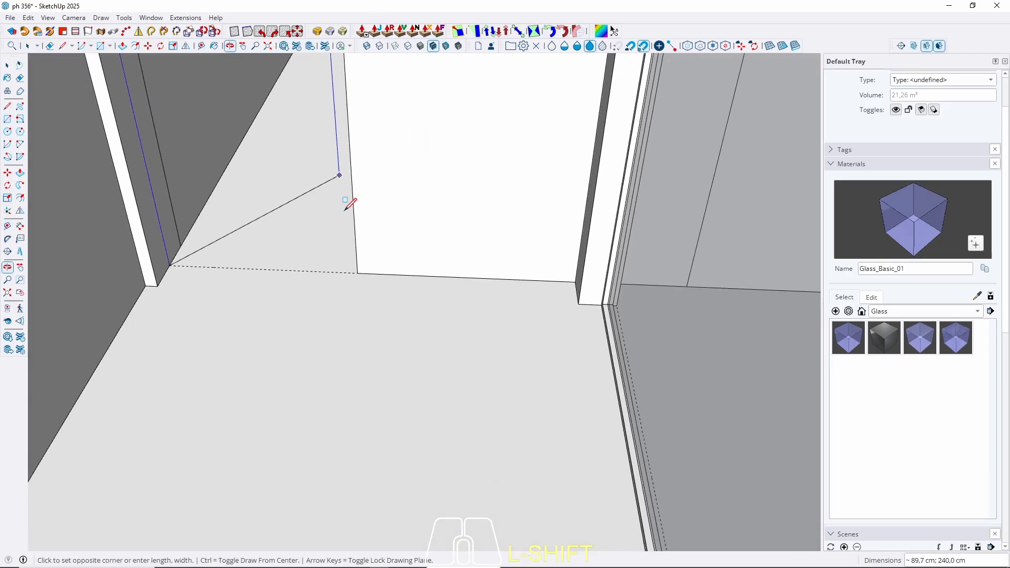
{"action": "scroll", "coordinate": [357, 236], "scroll_direction": "up", "scroll_amount": 2}
{"action": "left_click", "coordinate": [354, 268]}
Step: Extrude the rectangular face in the narrow opening into a thin door panel
{"action": "key", "text": "space"}
{"action": "left_click", "coordinate": [323, 270]}
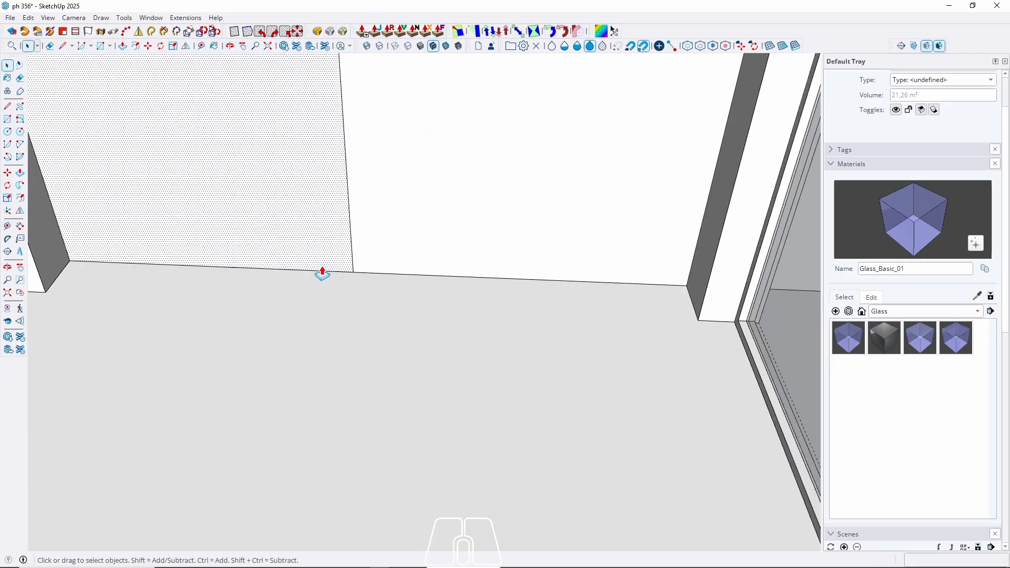
{"action": "key", "text": "p"}
{"action": "left_click", "coordinate": [302, 249]}
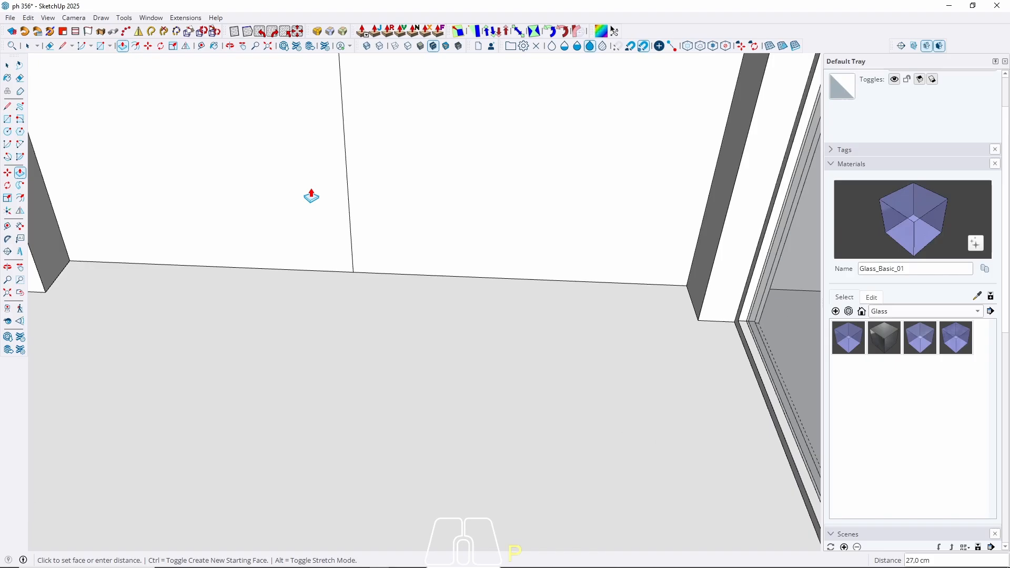
{"action": "key", "text": "space"}
Step: Select the narrow opening's door panel with its edges and turn it into a group
{"action": "double_click", "coordinate": [289, 205]}
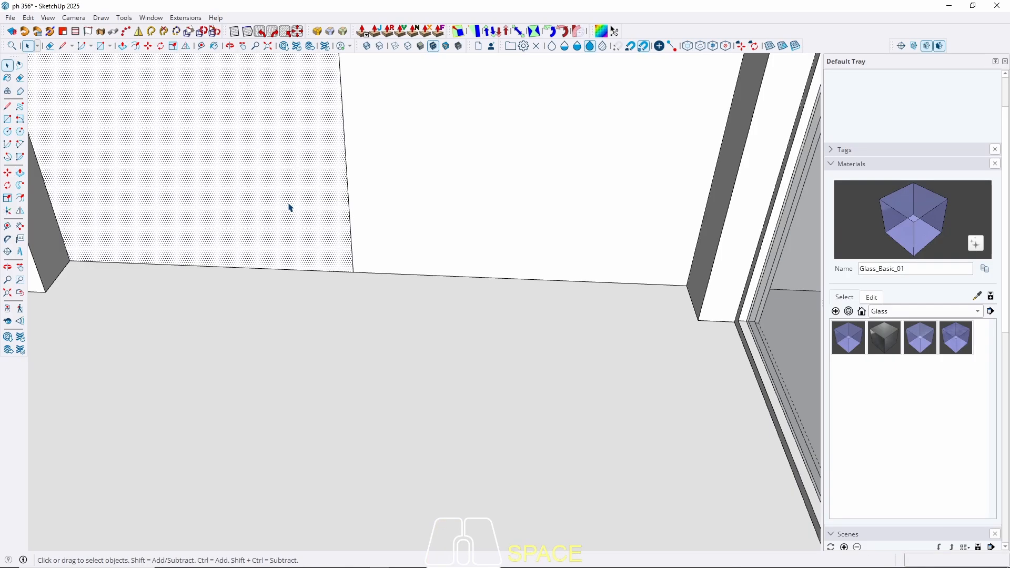
{"action": "right_click", "coordinate": [288, 207]}
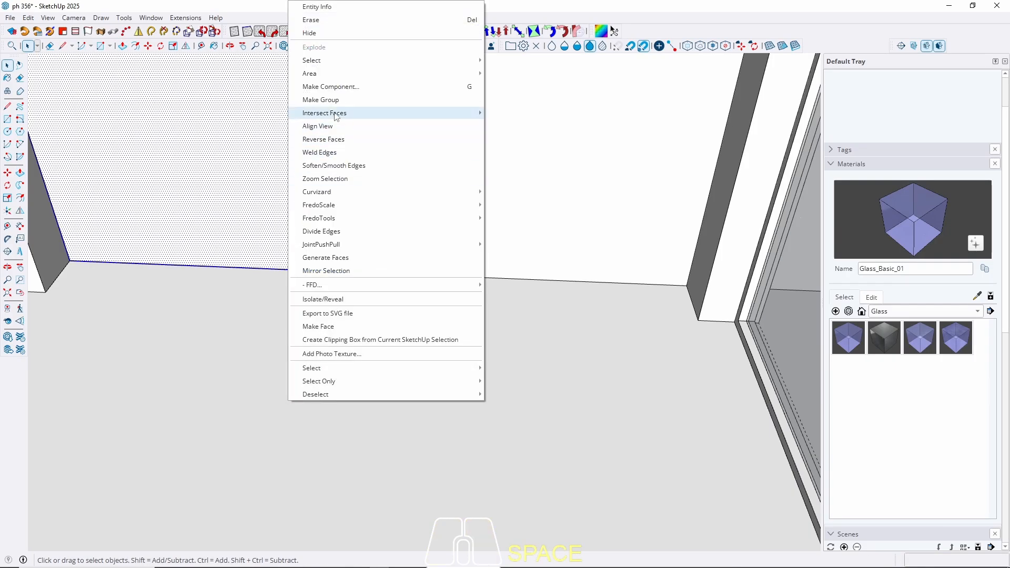
{"action": "mouse_move", "coordinate": [368, 113]}
{"action": "left_click", "coordinate": [518, 126]}
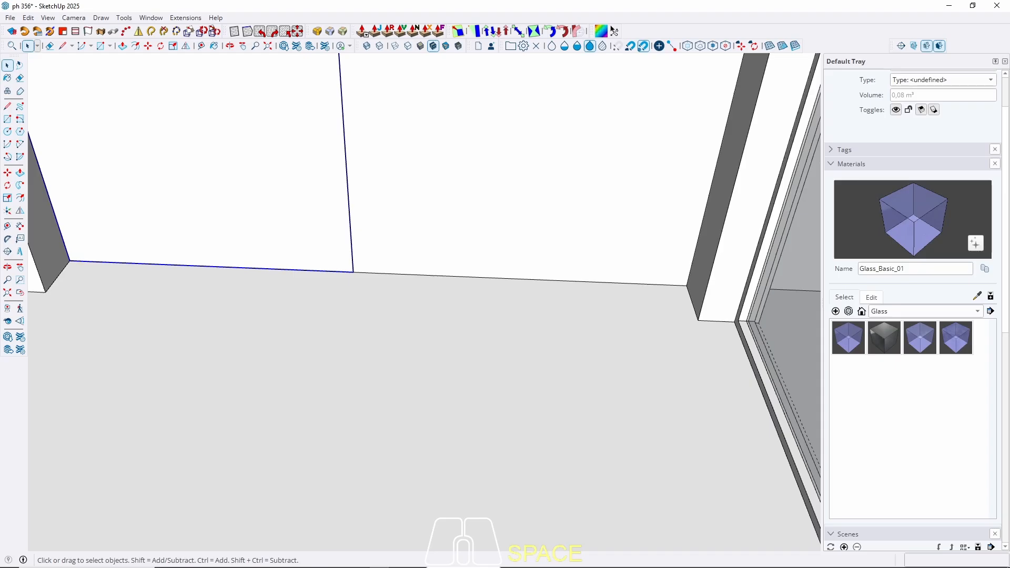
Step: Examine the rear-wall door panels and the overall front of the house from outside
{"action": "scroll", "coordinate": [190, 267], "scroll_direction": "down", "scroll_amount": 3}
{"action": "middle_click_drag", "start_coordinate": [531, 291], "coordinate": [361, 220]}
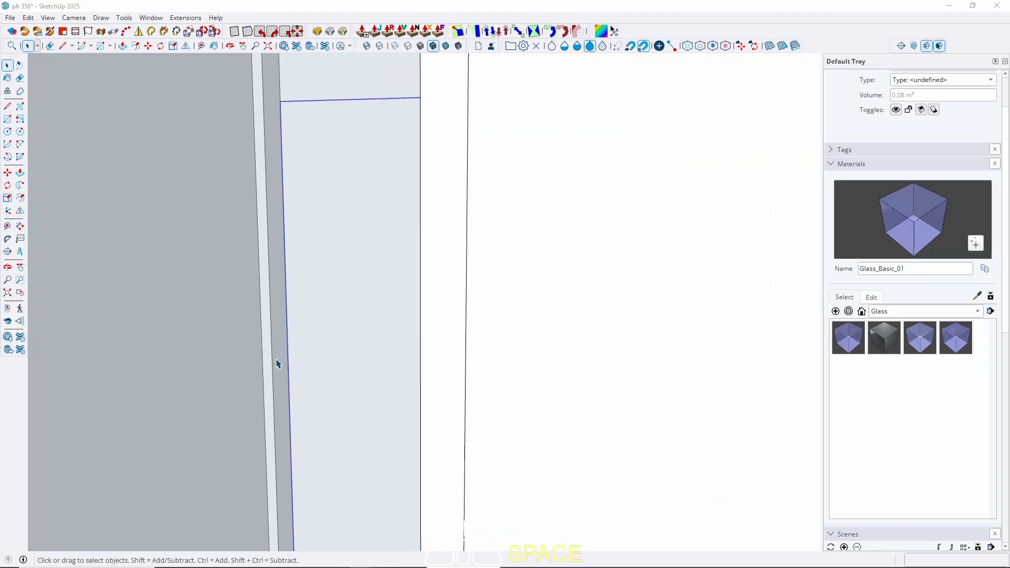
{"action": "scroll", "coordinate": [374, 216], "scroll_direction": "down", "scroll_amount": 5}
{"action": "middle_click_drag", "start_coordinate": [428, 253], "coordinate": [366, 295]}
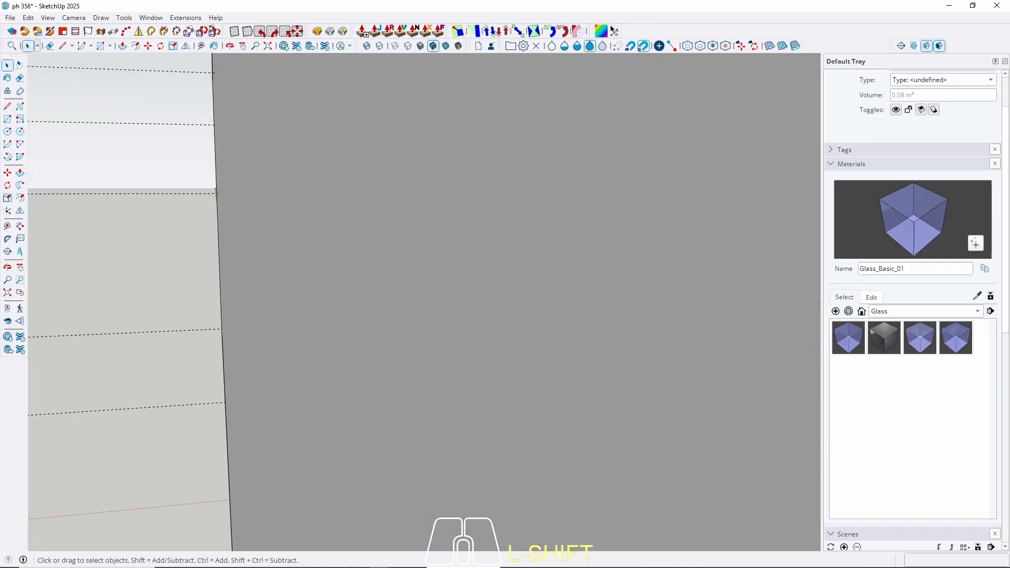
{"action": "left_click", "coordinate": [21, 298]}
{"action": "middle_click_drag", "start_coordinate": [579, 351], "coordinate": [383, 288], "text": "shift"}
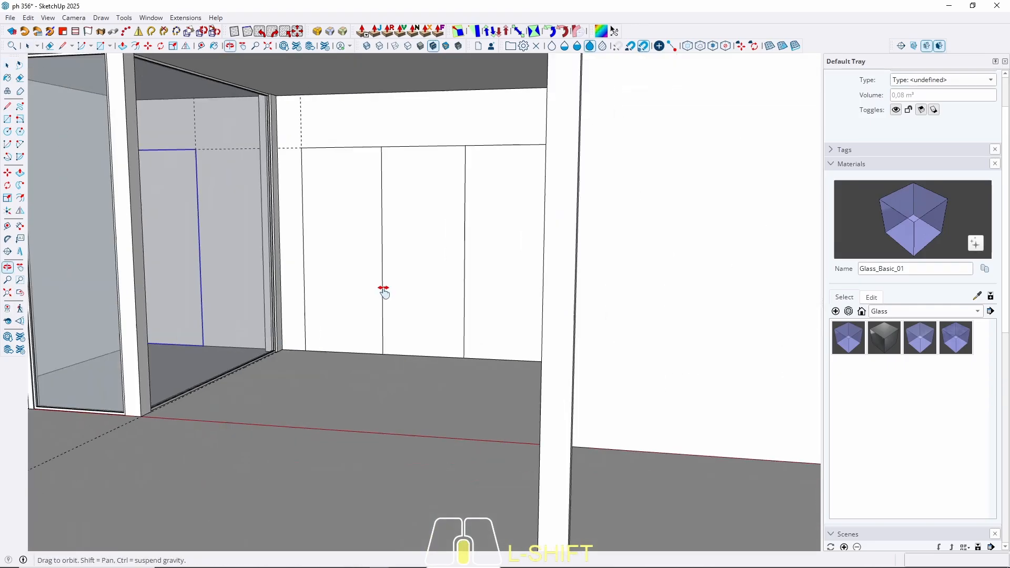
{"action": "left_click", "coordinate": [639, 289]}
{"action": "scroll", "coordinate": [311, 357], "scroll_direction": "down", "scroll_amount": 5}
{"action": "middle_click_drag", "start_coordinate": [312, 358], "coordinate": [501, 330]}
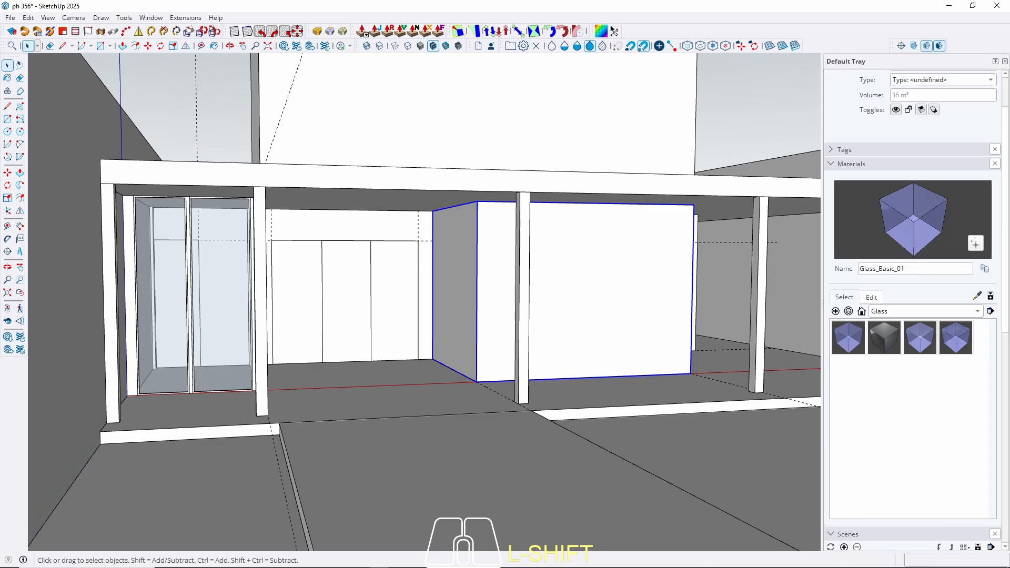
{"action": "mouse_move", "coordinate": [387, 300]}
{"action": "middle_mouse_down"}
{"action": "mouse_move", "coordinate": [473, 316]}
{"action": "mouse_move", "coordinate": [557, 307]}
{"action": "mouse_move", "coordinate": [344, 285]}
{"action": "mouse_move", "coordinate": [401, 289]}
{"action": "mouse_move", "coordinate": [410, 311]}
{"action": "mouse_move", "coordinate": [410, 282]}
{"action": "mouse_move", "coordinate": [392, 290]}
{"action": "middle_mouse_up"}
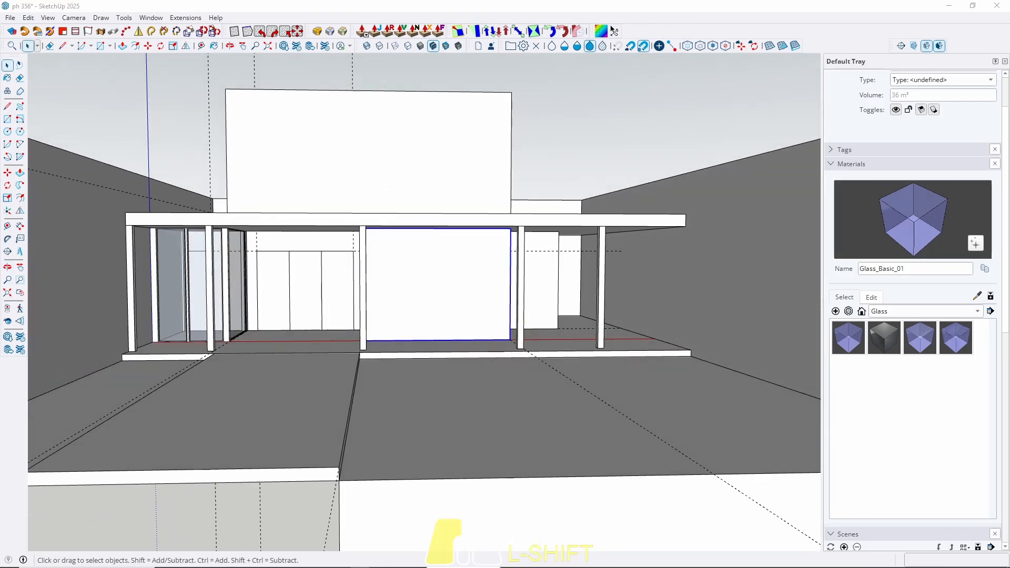
{"action": "scroll", "coordinate": [428, 309], "scroll_direction": "down", "scroll_amount": 3}
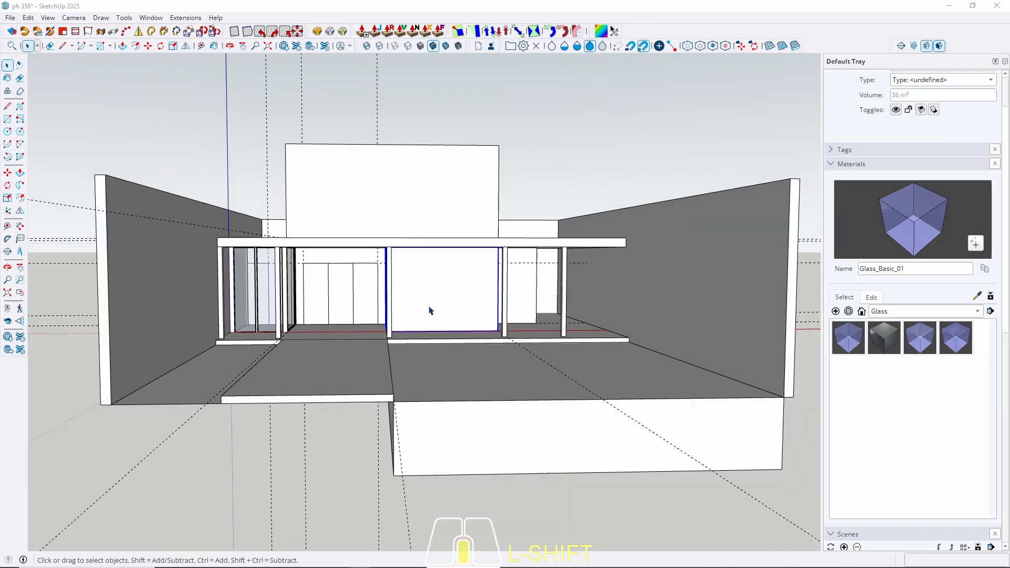
{"action": "scroll", "coordinate": [423, 277], "scroll_direction": "up", "scroll_amount": 3}
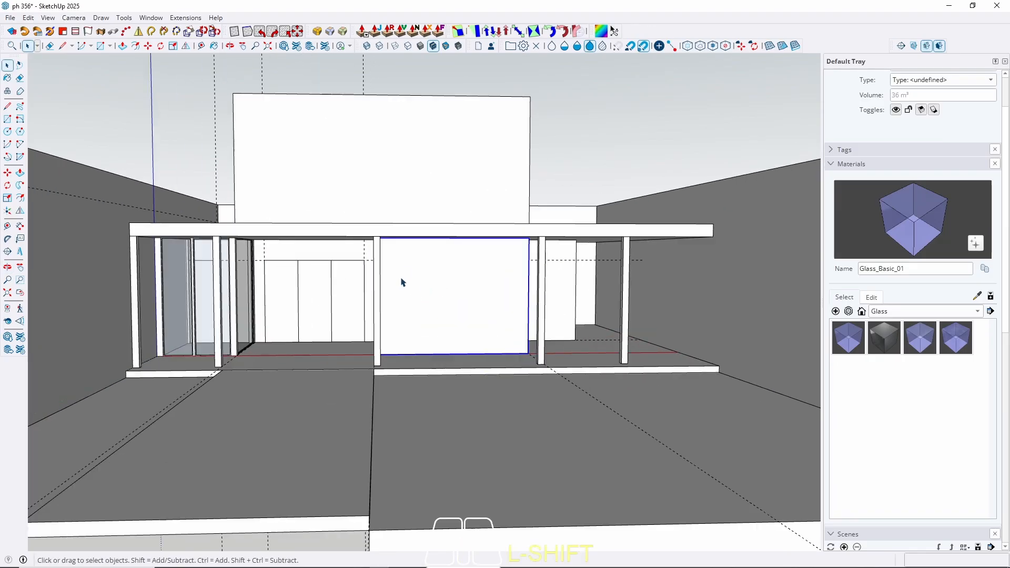
{"action": "middle_click_drag", "start_coordinate": [389, 289], "coordinate": [349, 286]}
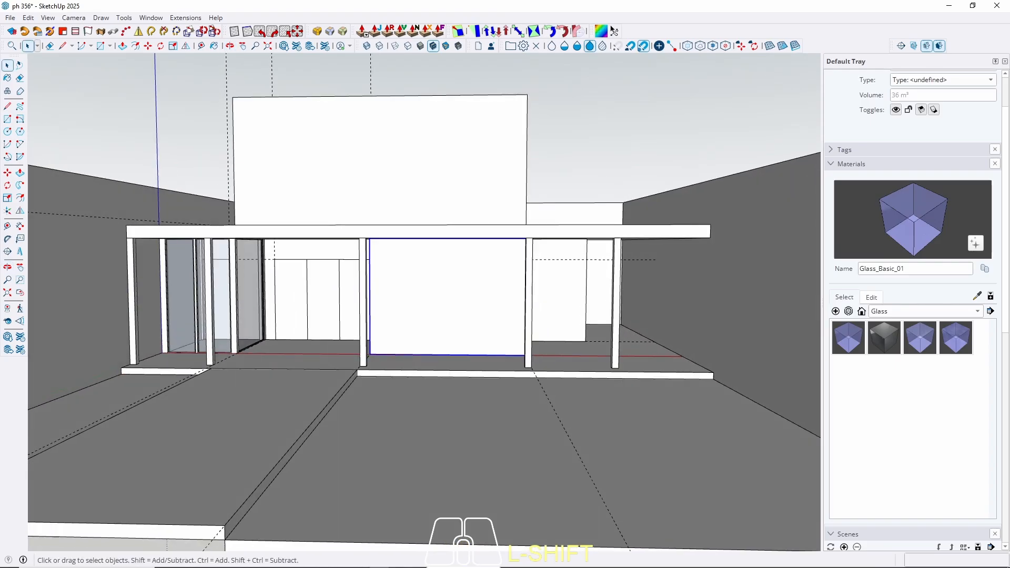
Step: Open the upper-storey volume for editing and offset its underside face 15 cm inward
{"action": "middle_click_drag", "start_coordinate": [392, 287], "coordinate": [341, 222]}
{"action": "left_click", "coordinate": [339, 223]}
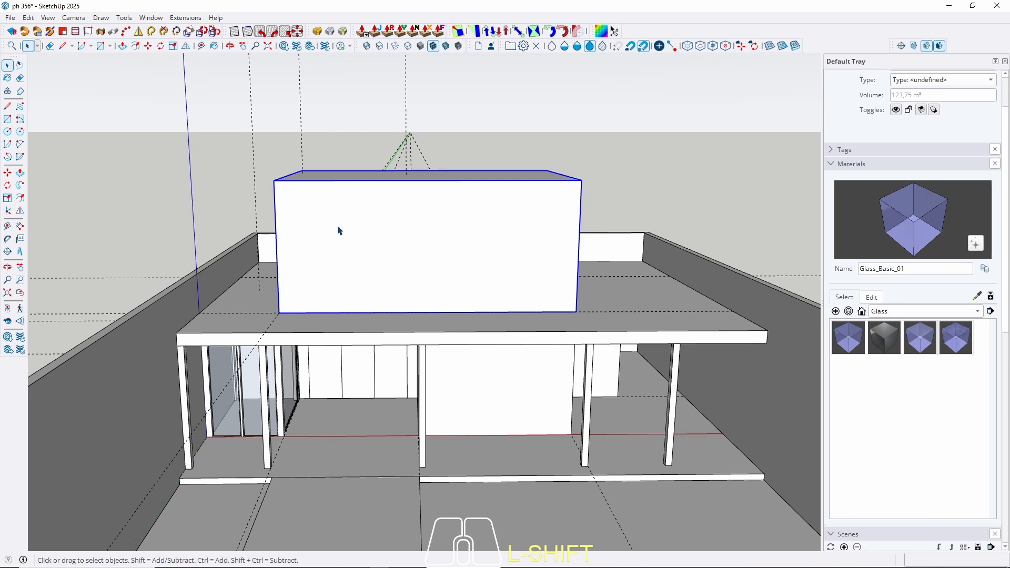
{"action": "triple_click", "coordinate": [338, 229]}
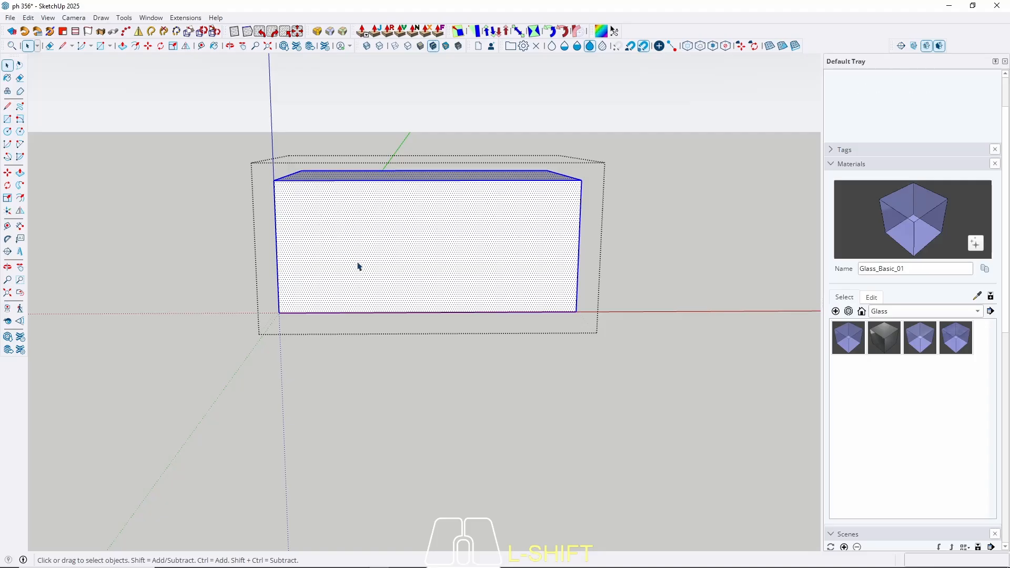
{"action": "middle_click_drag", "start_coordinate": [376, 294], "coordinate": [356, 124]}
{"action": "middle_click_drag", "start_coordinate": [370, 262], "coordinate": [372, 191]}
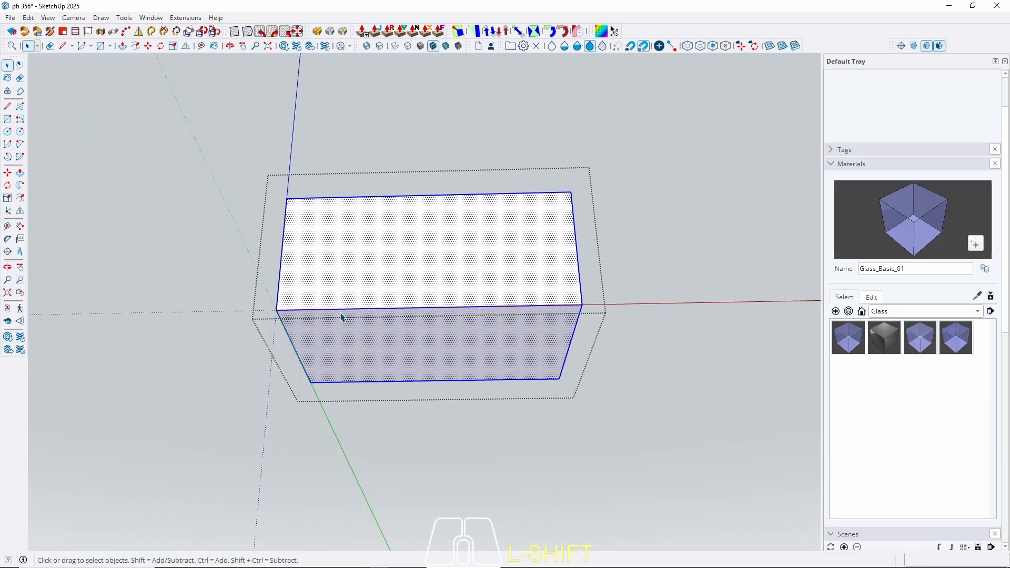
{"action": "key", "text": "f"}
{"action": "left_click", "coordinate": [307, 343]}
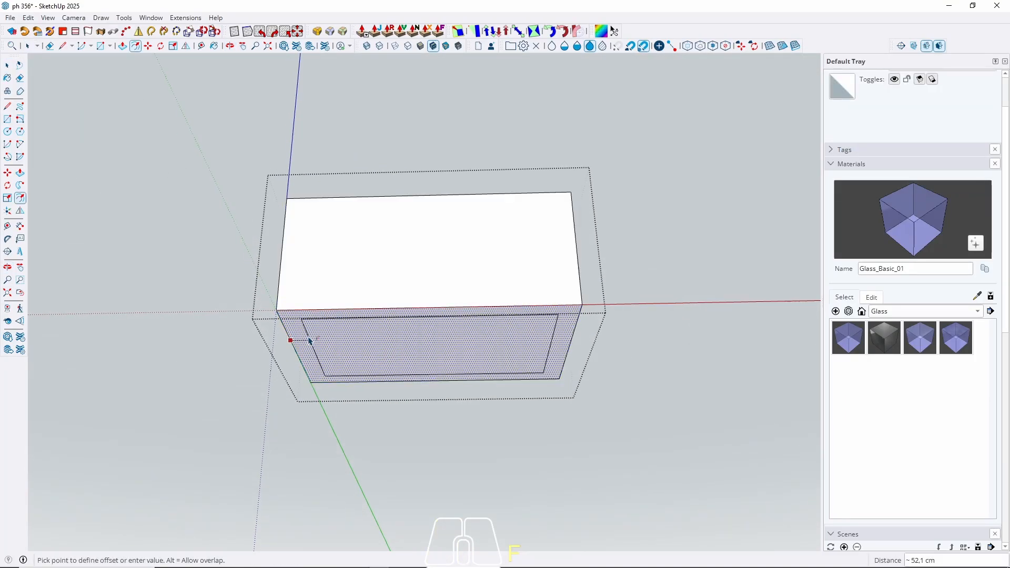
{"action": "key", "text": "Return"}
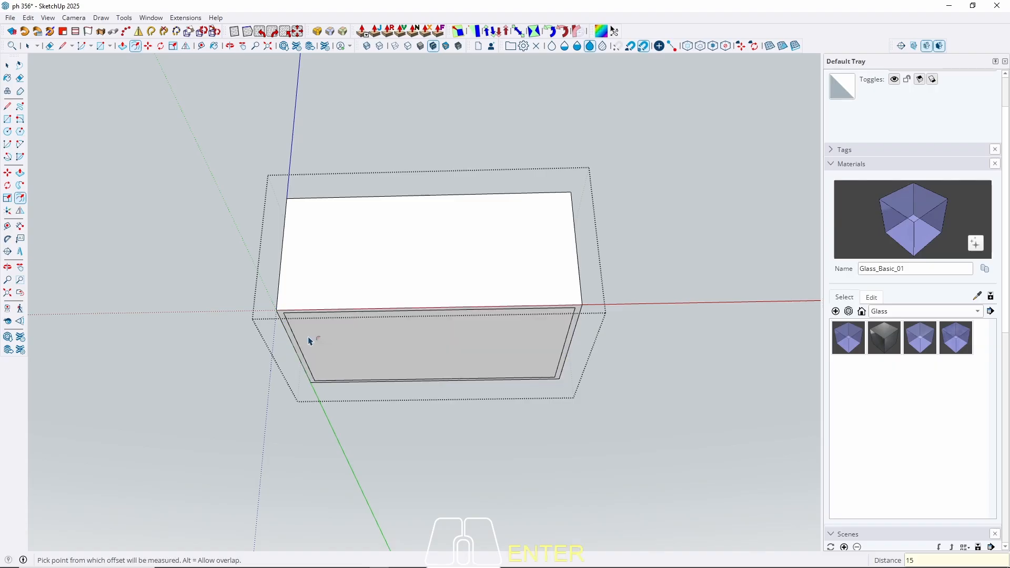
Step: Push the inset underside face 300 cm up into the upper-storey volume to hollow it out, and leave the group
{"action": "key", "text": "space"}
{"action": "left_click", "coordinate": [345, 344]}
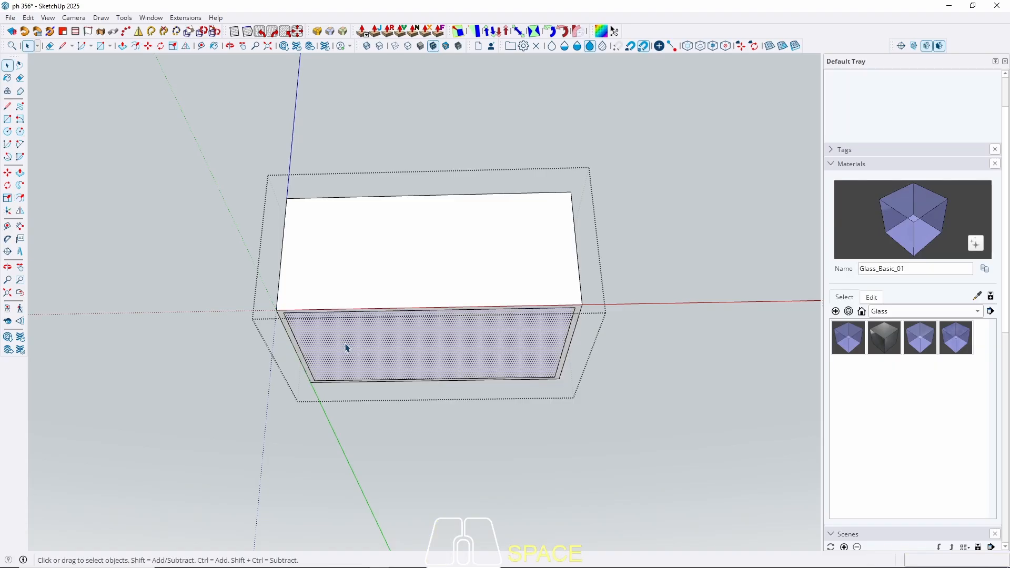
{"action": "key", "text": "p"}
{"action": "left_click", "coordinate": [345, 349]}
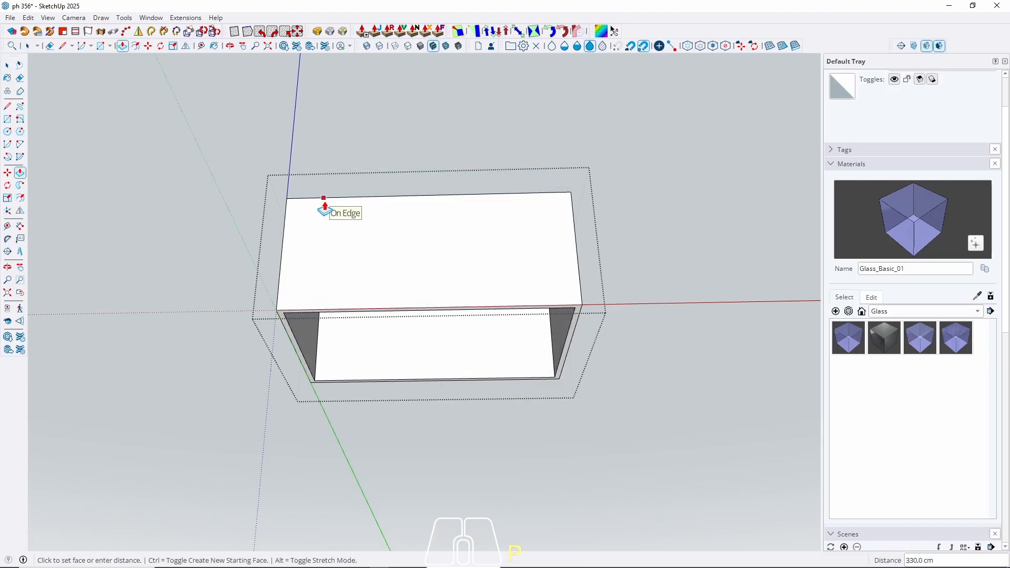
{"action": "type", "text": "300"}
{"action": "key", "text": "Return"}
{"action": "key", "text": "space"}
{"action": "key", "text": "Escape"}
Step: Open the upper-storey volume and place a horizontal guide 30 cm below the top edge of its front face
{"action": "middle_click_drag", "start_coordinate": [363, 340], "coordinate": [364, 309]}
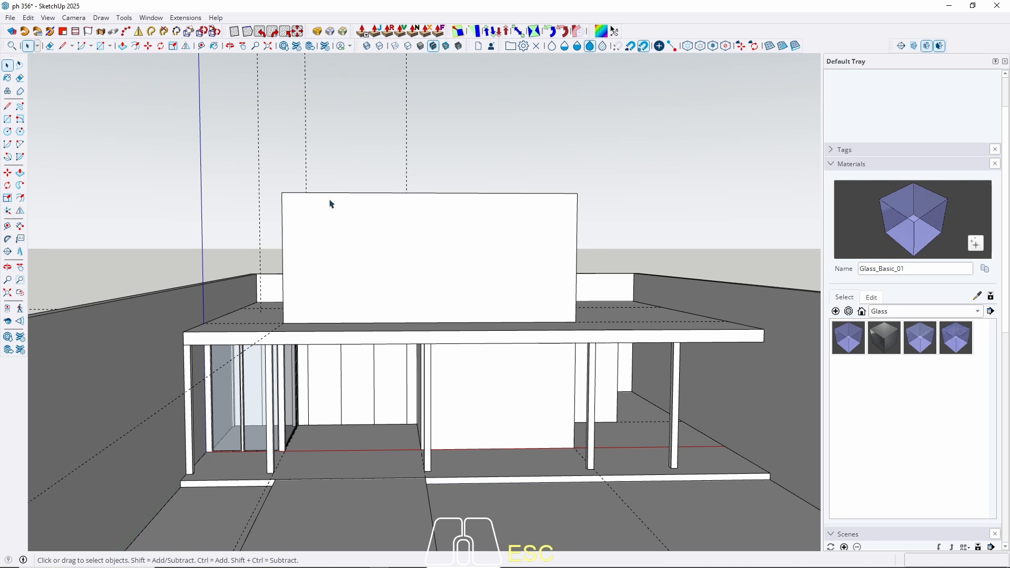
{"action": "key", "text": "t"}
{"action": "scroll", "coordinate": [318, 244], "scroll_direction": "up", "scroll_amount": 4}
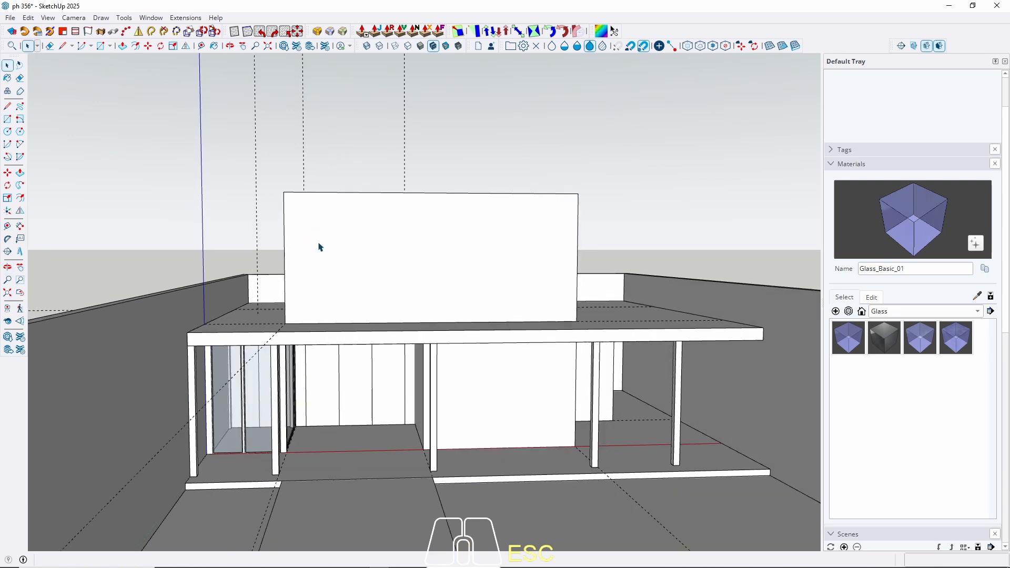
{"action": "key", "text": "space"}
{"action": "left_click", "coordinate": [314, 226]}
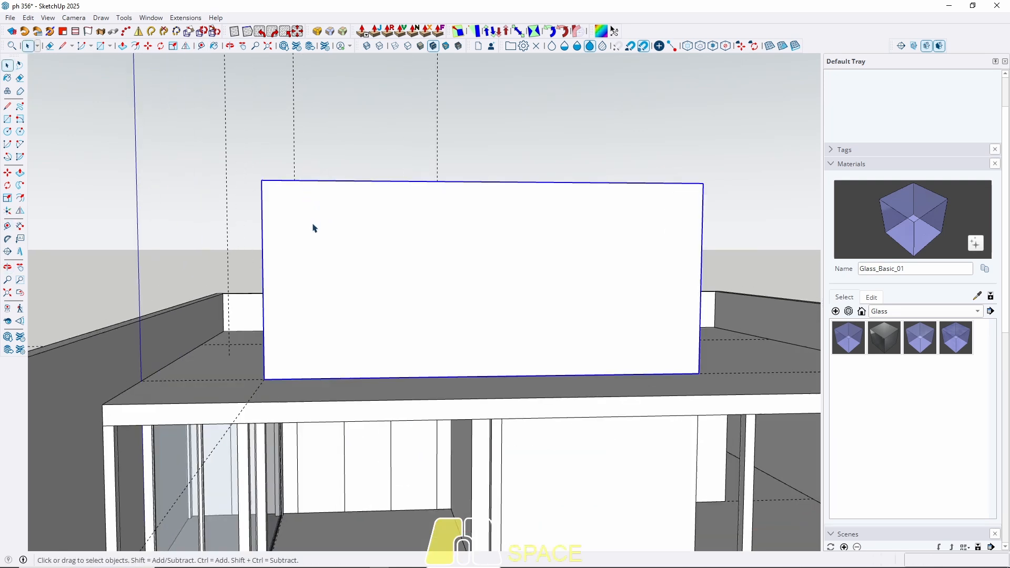
{"action": "double_click", "coordinate": [313, 227]}
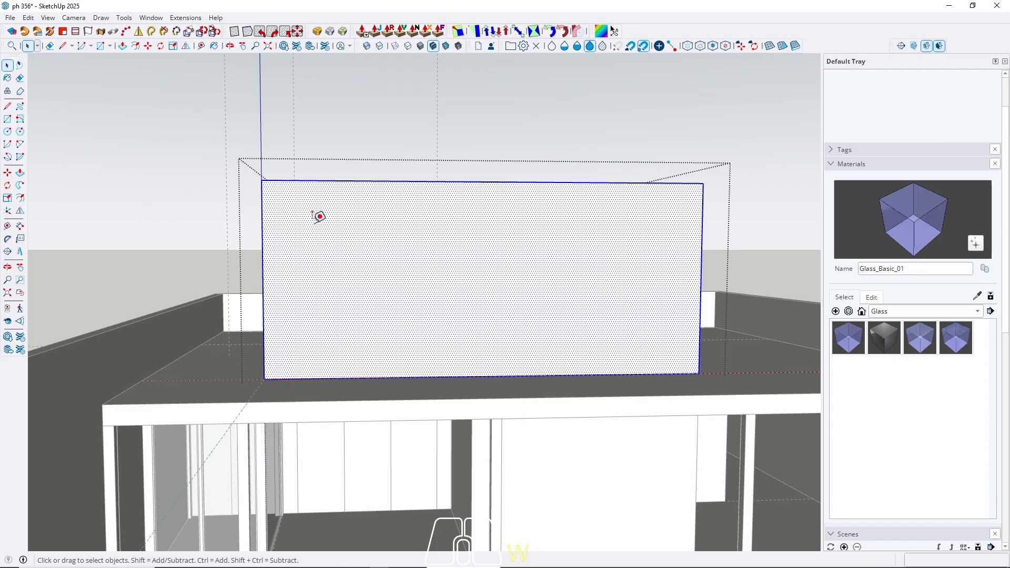
{"action": "key", "text": "t"}
{"action": "left_click", "coordinate": [298, 180]}
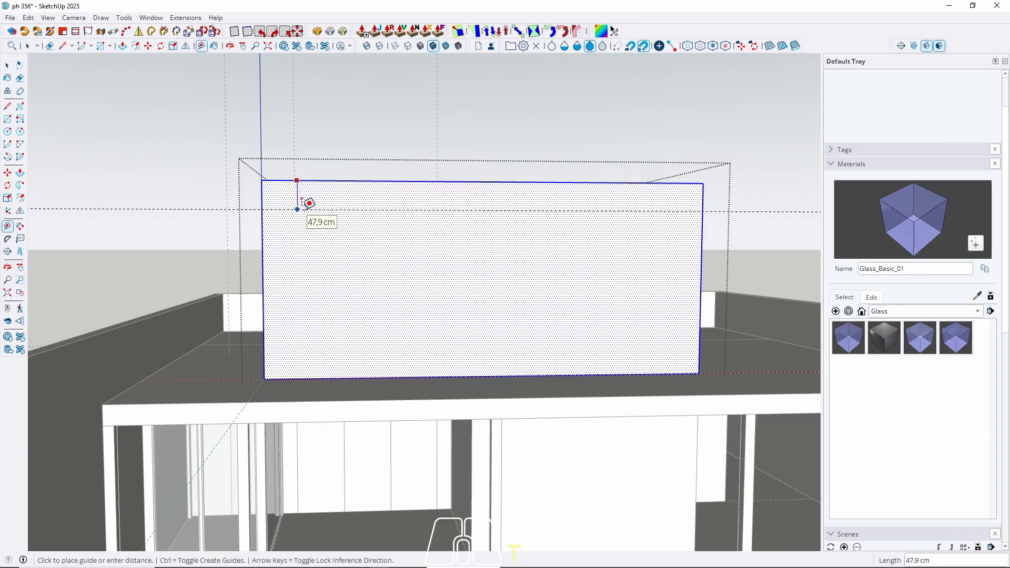
{"action": "type", "text": "30"}
{"action": "key", "text": "Return"}
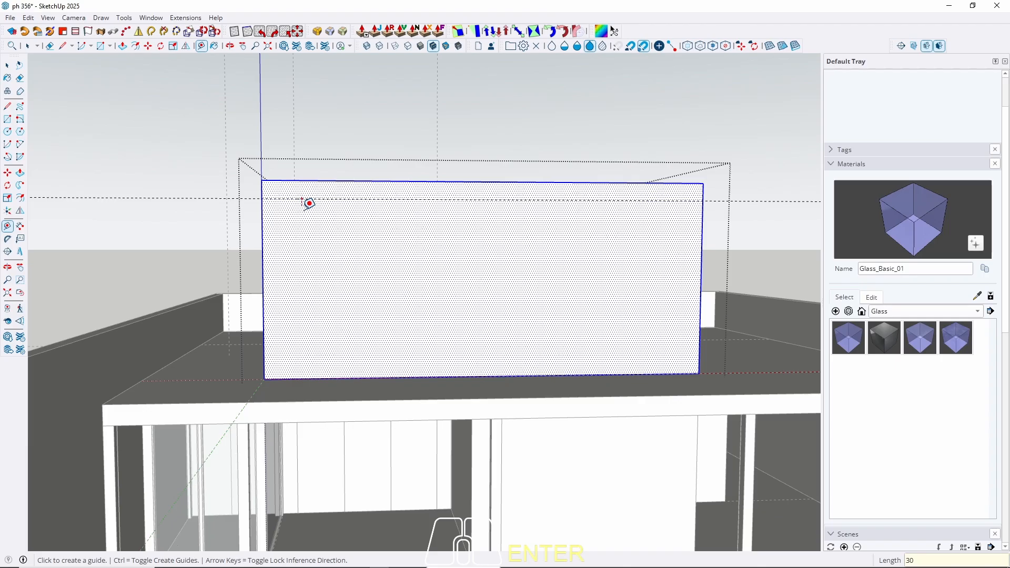
Step: Place a horizontal guide 12 cm above the bottom edge of the upper volume's front face
{"action": "middle_click_drag", "start_coordinate": [352, 298], "coordinate": [353, 351]}
{"action": "left_click", "coordinate": [328, 382]}
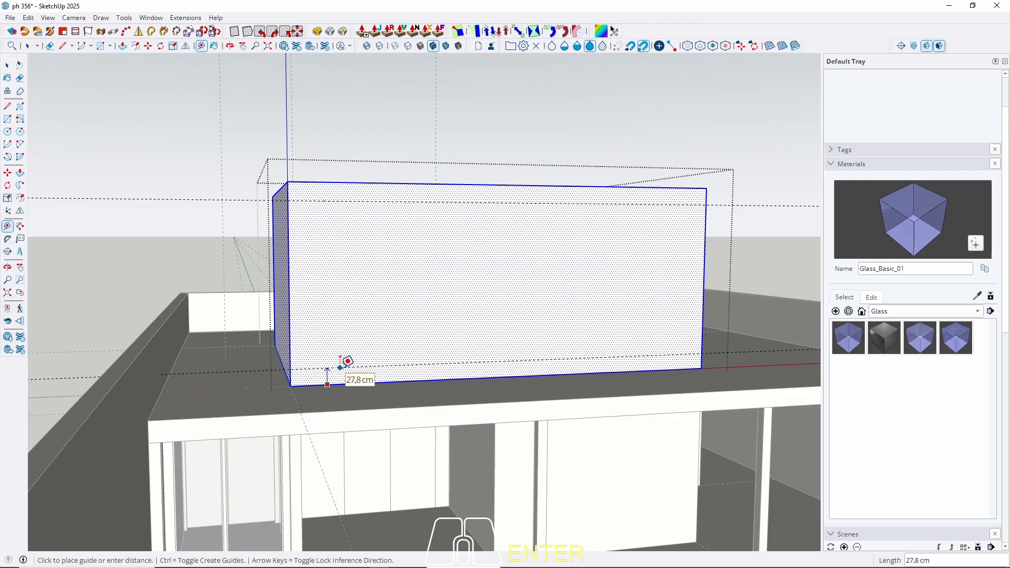
{"action": "type", "text": "12"}
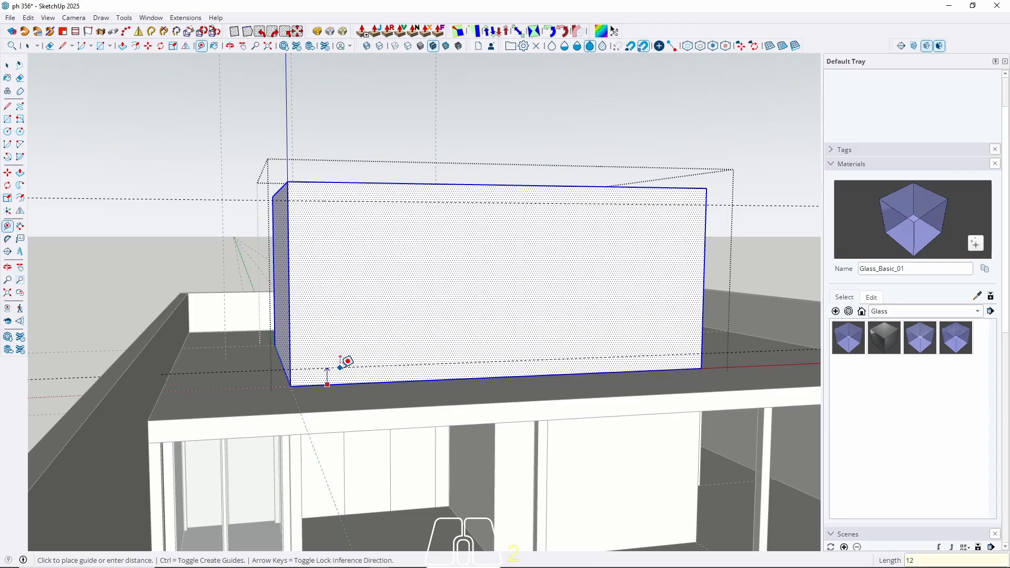
{"action": "key", "text": "Return"}
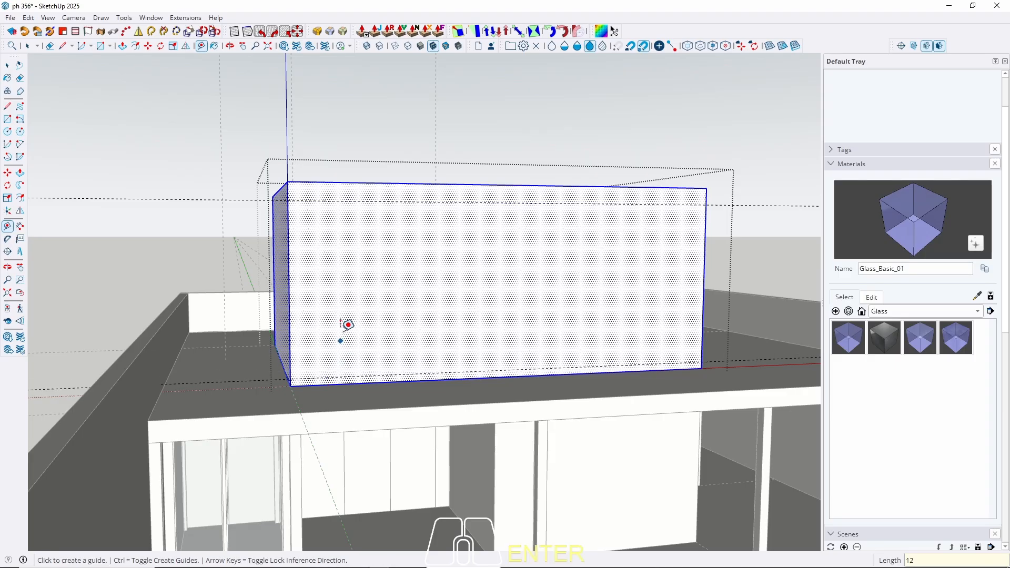
Step: Place a vertical guide 30 cm in from the front face's left edge and a second one 100 cm beyond it
{"action": "middle_click_drag", "start_coordinate": [346, 322], "coordinate": [308, 286]}
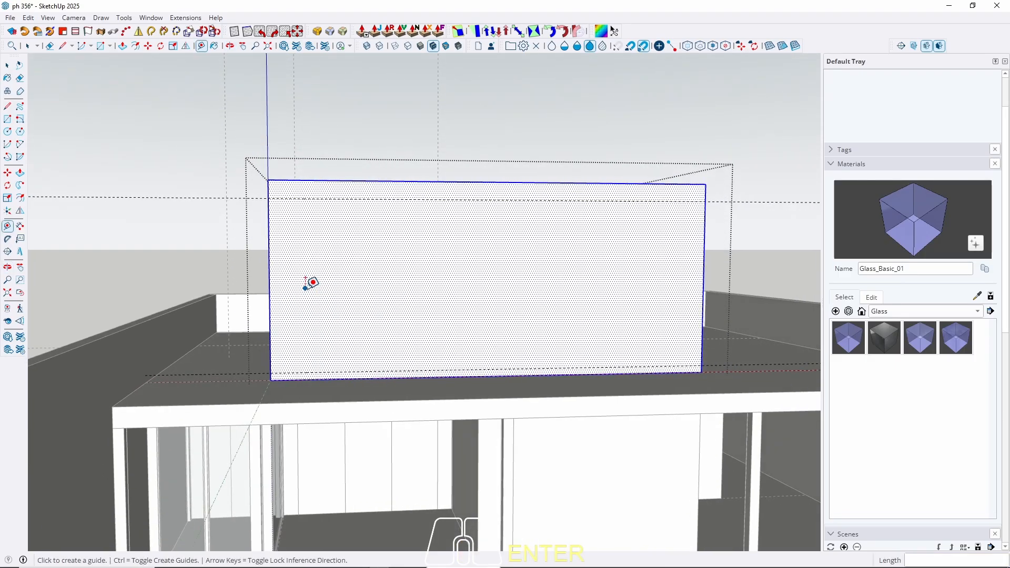
{"action": "scroll", "coordinate": [309, 284], "scroll_direction": "up", "scroll_amount": 3}
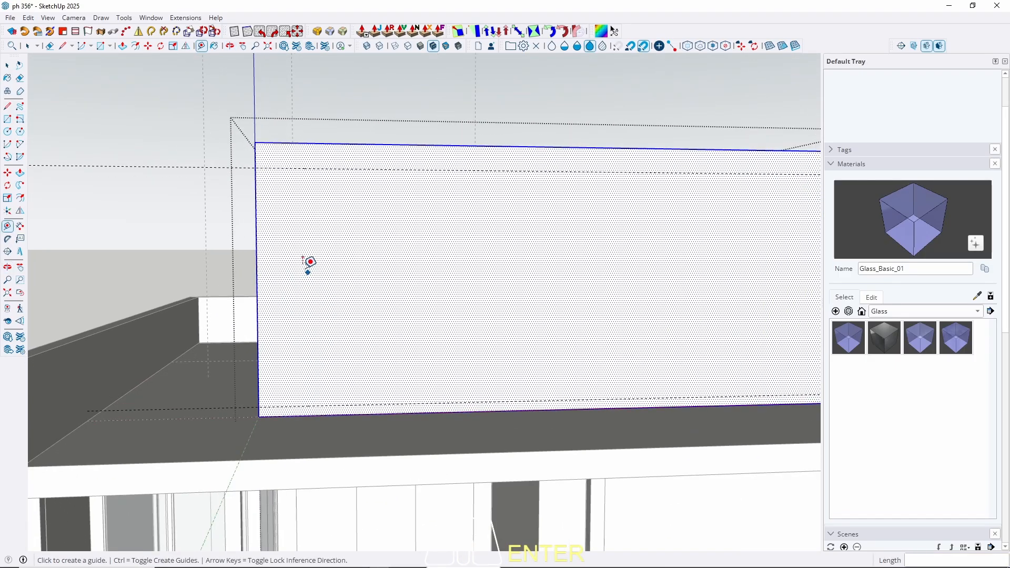
{"action": "left_click", "coordinate": [257, 251]}
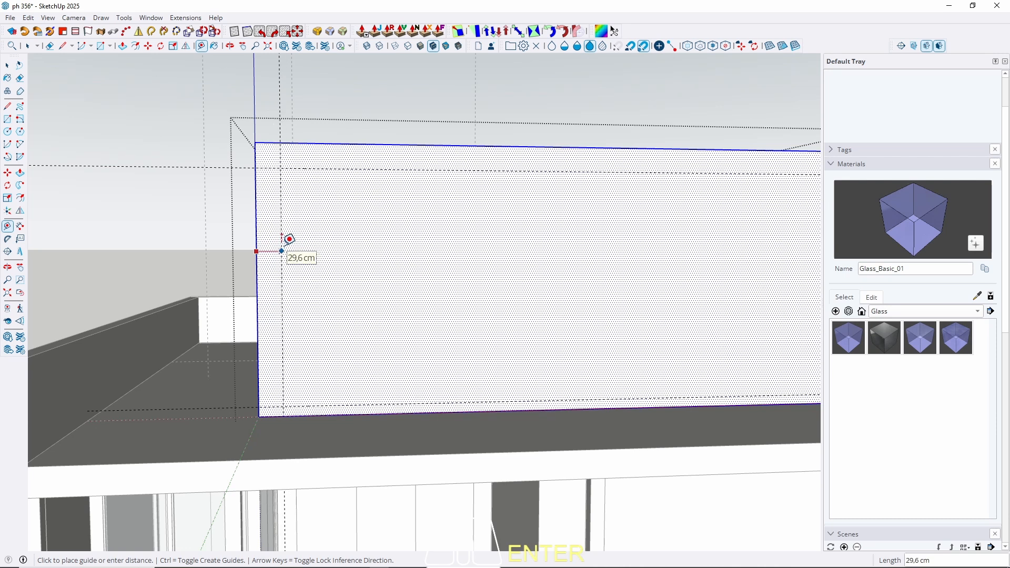
{"action": "key", "text": "Return"}
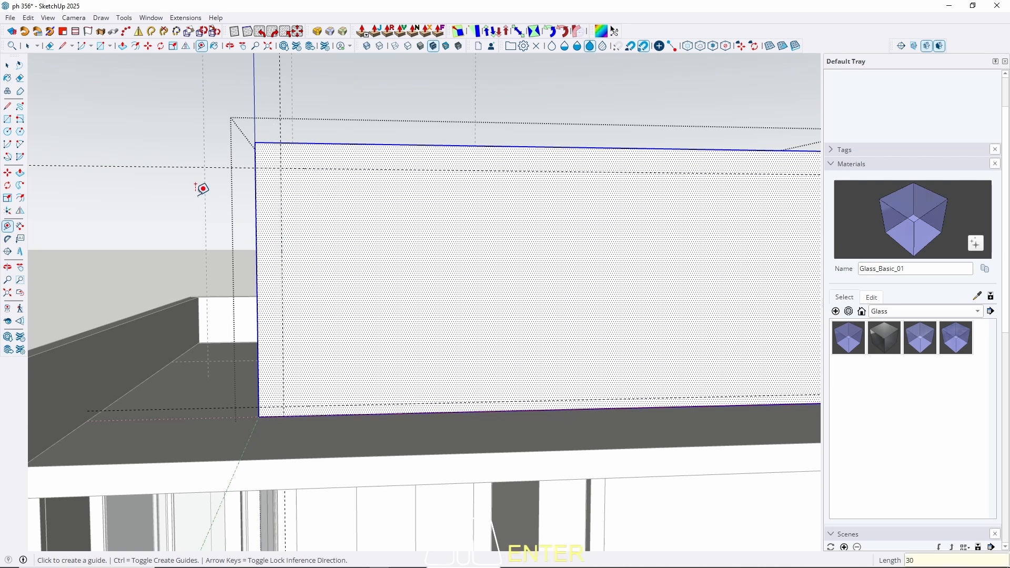
{"action": "scroll", "coordinate": [202, 179], "scroll_direction": "down", "scroll_amount": 3}
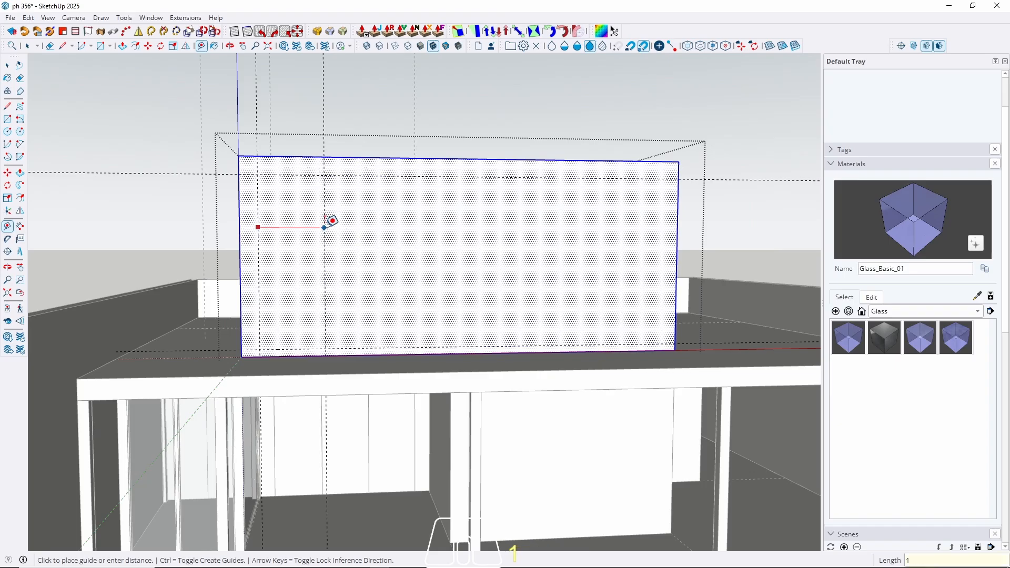
{"action": "key", "text": "Return"}
{"action": "key", "text": "space"}
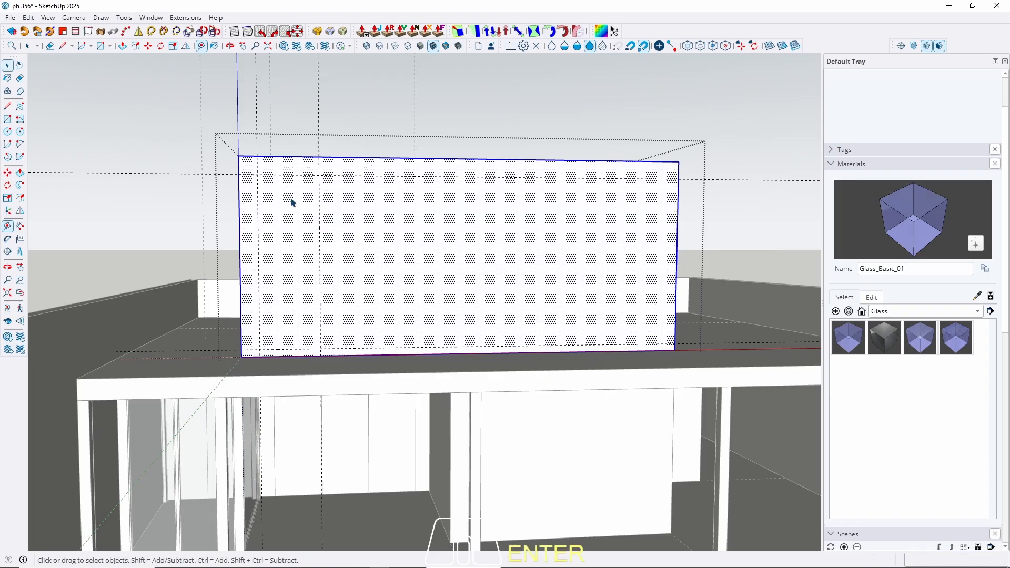
Step: Draw a 100 cm wide rectangle between the guide intersections on the upper volume's front face
{"action": "middle_click_drag", "start_coordinate": [289, 199], "coordinate": [374, 261]}
{"action": "scroll", "coordinate": [293, 210], "scroll_direction": "up", "scroll_amount": 5}
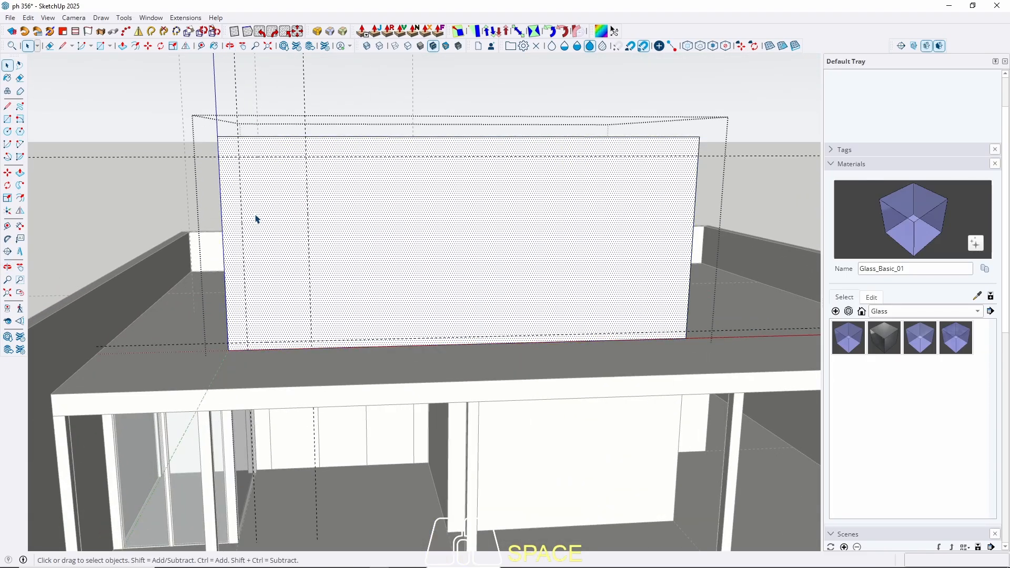
{"action": "key", "text": "r"}
{"action": "left_click", "coordinate": [239, 156]}
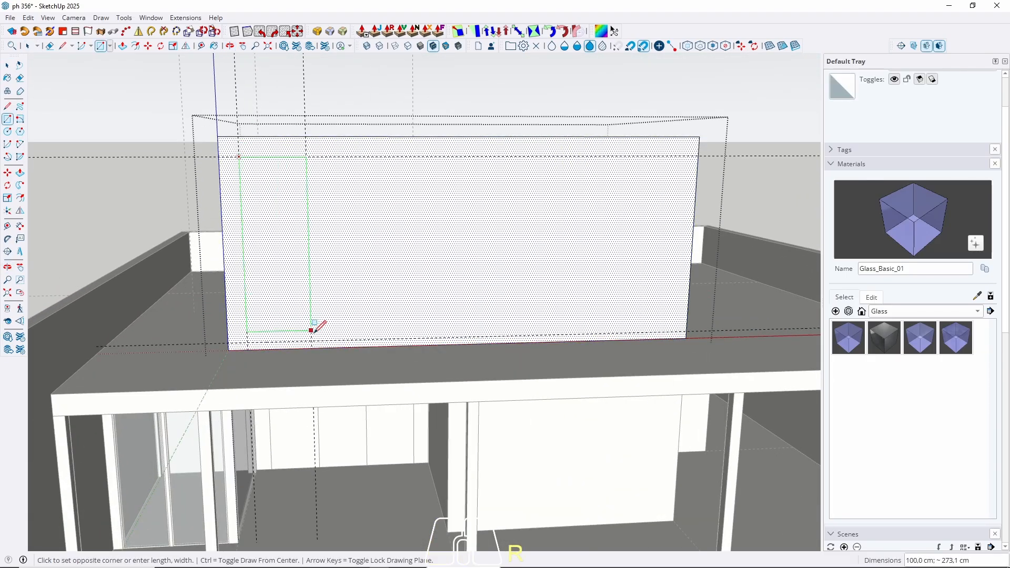
{"action": "left_click", "coordinate": [312, 341]}
{"action": "key", "text": "space"}
Step: Push the rectangle through the front wall to cut a tall opening, and leave the upper volume's group
{"action": "middle_click_drag", "start_coordinate": [293, 282], "coordinate": [279, 311]}
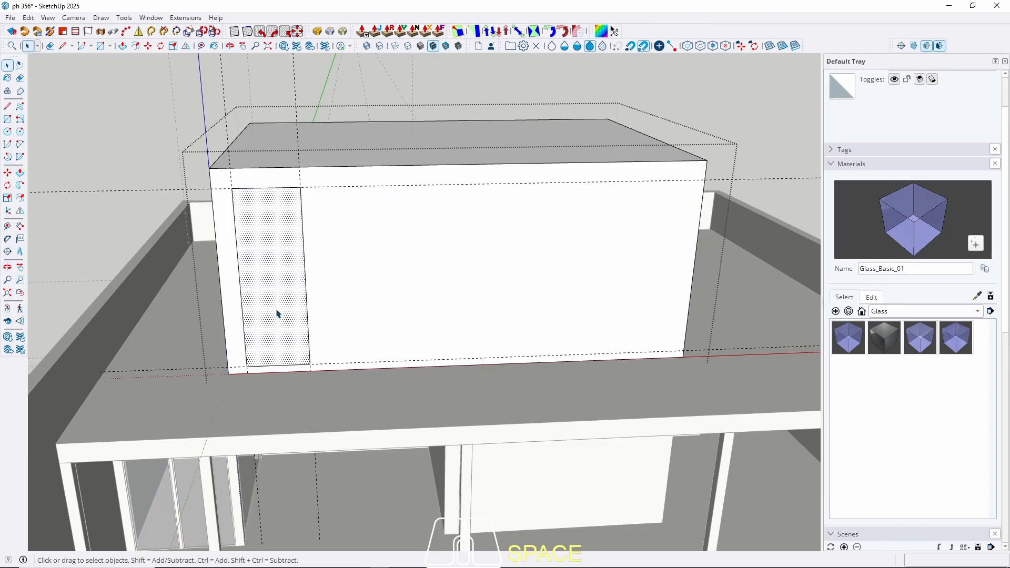
{"action": "key", "text": "p"}
{"action": "left_click", "coordinate": [267, 312]}
{"action": "left_click", "coordinate": [262, 288]}
{"action": "key", "text": "space"}
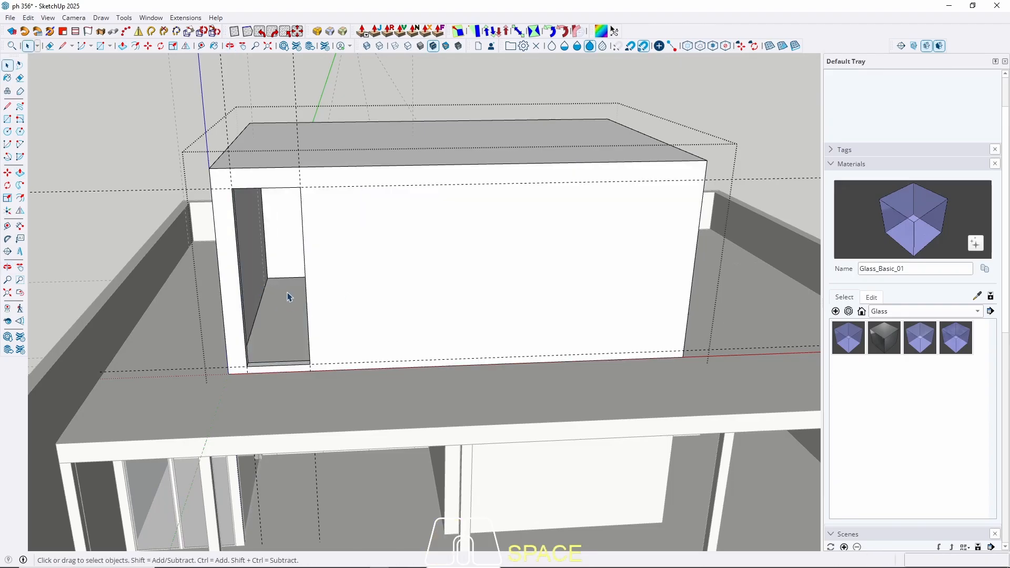
{"action": "middle_click_drag", "start_coordinate": [288, 297], "coordinate": [286, 282]}
{"action": "key", "text": "Escape"}
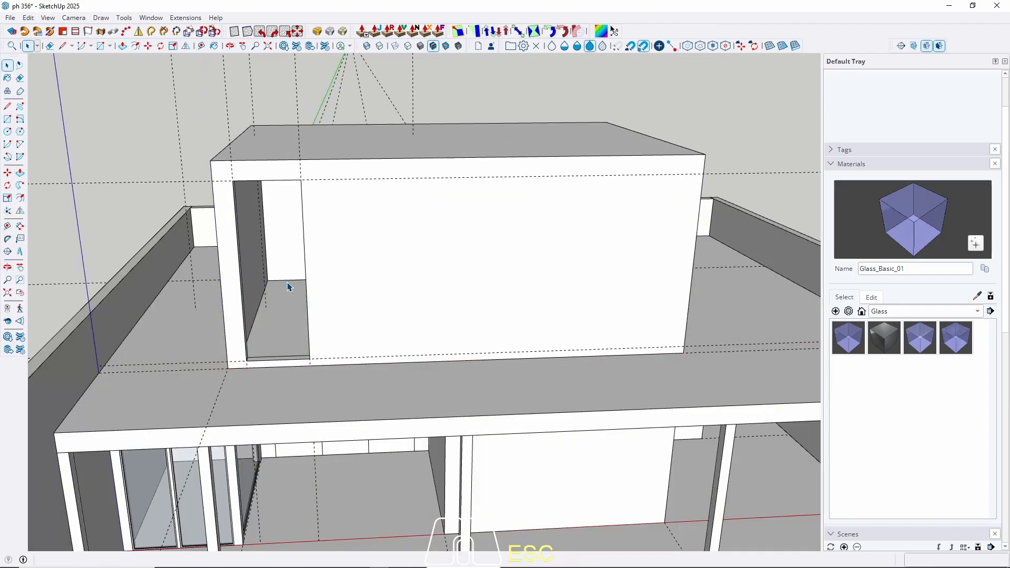
Step: Open the upper volume and copy the left interior wall's bottom edge vertically up to the opening's sill level
{"action": "scroll", "coordinate": [268, 352], "scroll_direction": "up", "scroll_amount": 3}
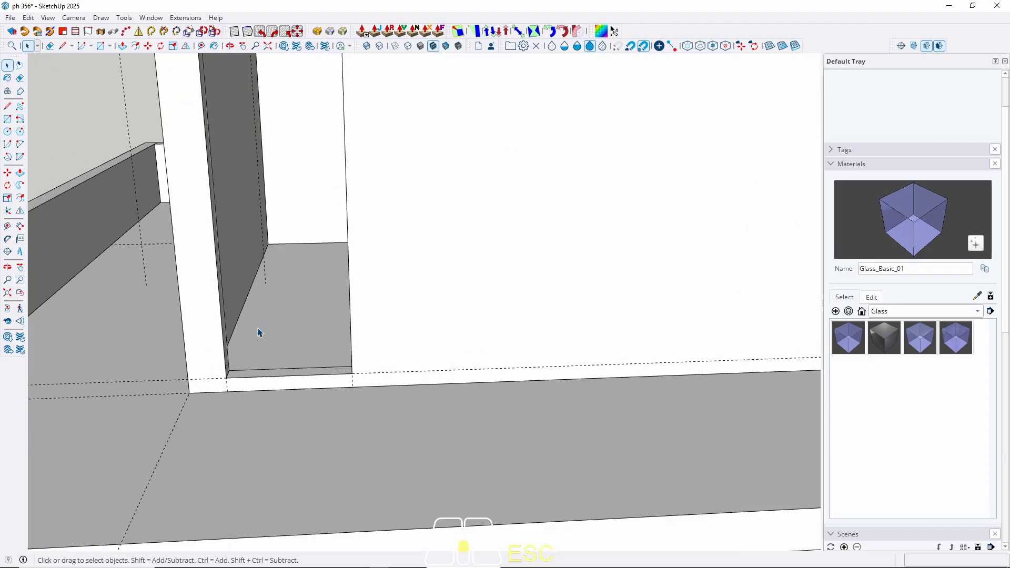
{"action": "middle_click_drag", "start_coordinate": [260, 334], "coordinate": [214, 318]}
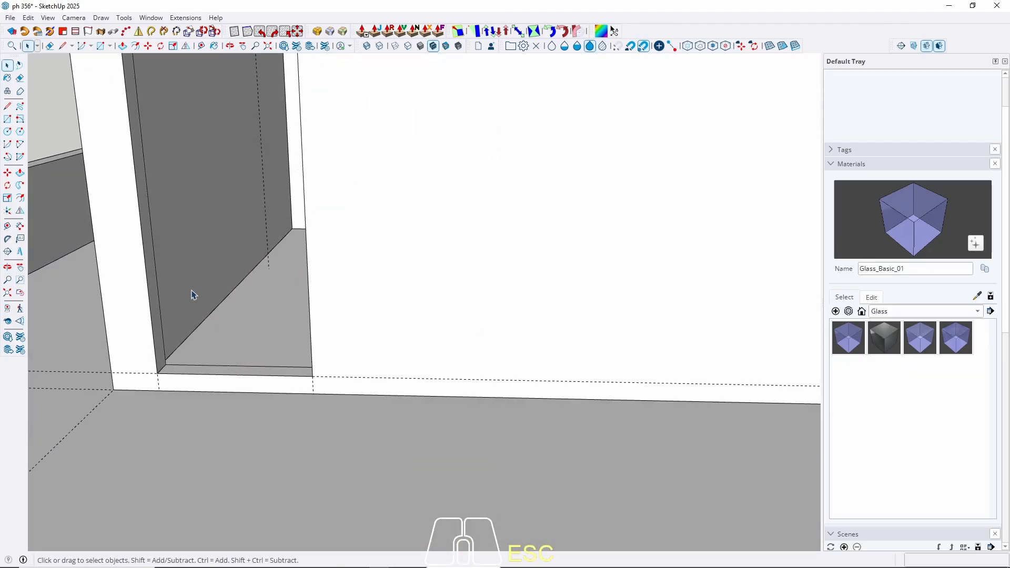
{"action": "scroll", "coordinate": [195, 326], "scroll_direction": "up", "scroll_amount": 2}
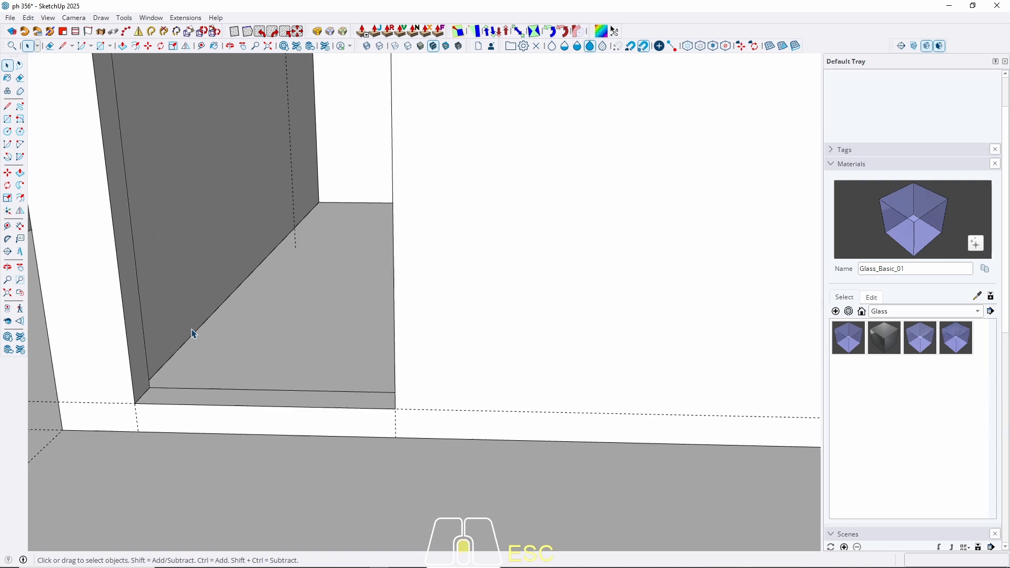
{"action": "triple_click", "coordinate": [190, 328]}
{"action": "left_click", "coordinate": [201, 334]}
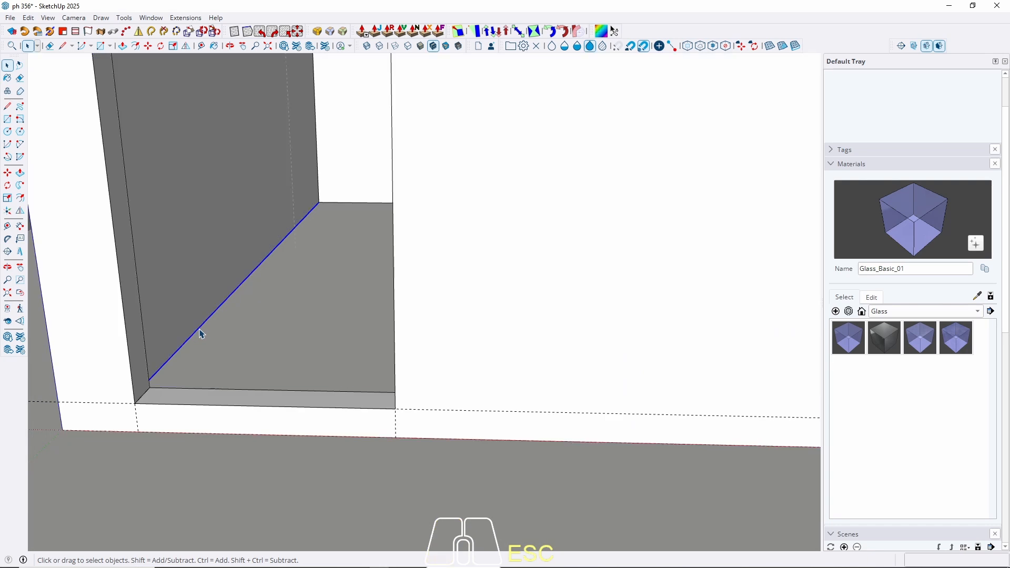
{"action": "key", "text": "m"}
{"action": "left_click", "coordinate": [198, 329]}
{"action": "key", "text": "ctrl"}
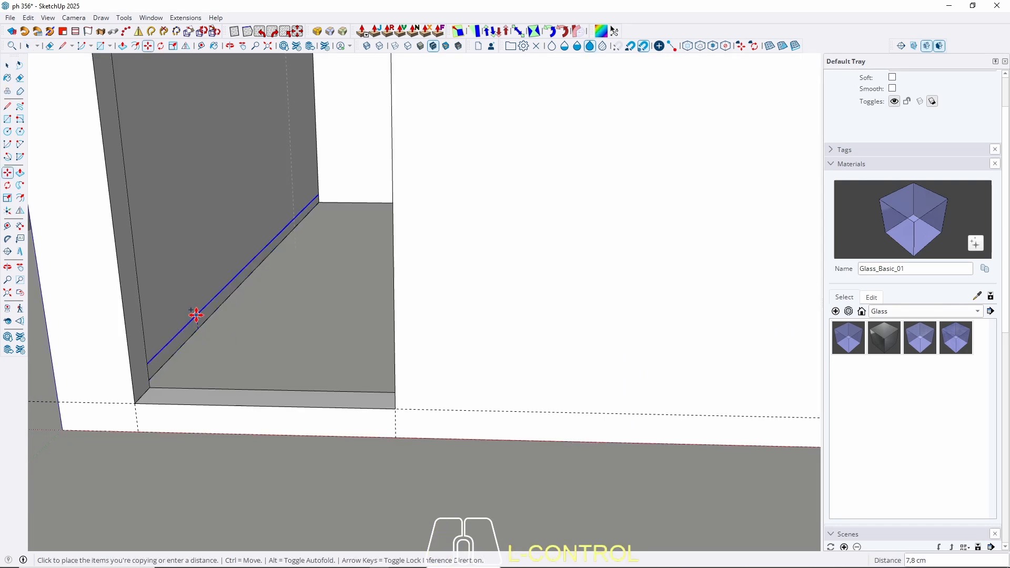
{"action": "key", "text": "Up"}
{"action": "left_click", "coordinate": [173, 396]}
{"action": "key", "text": "space"}
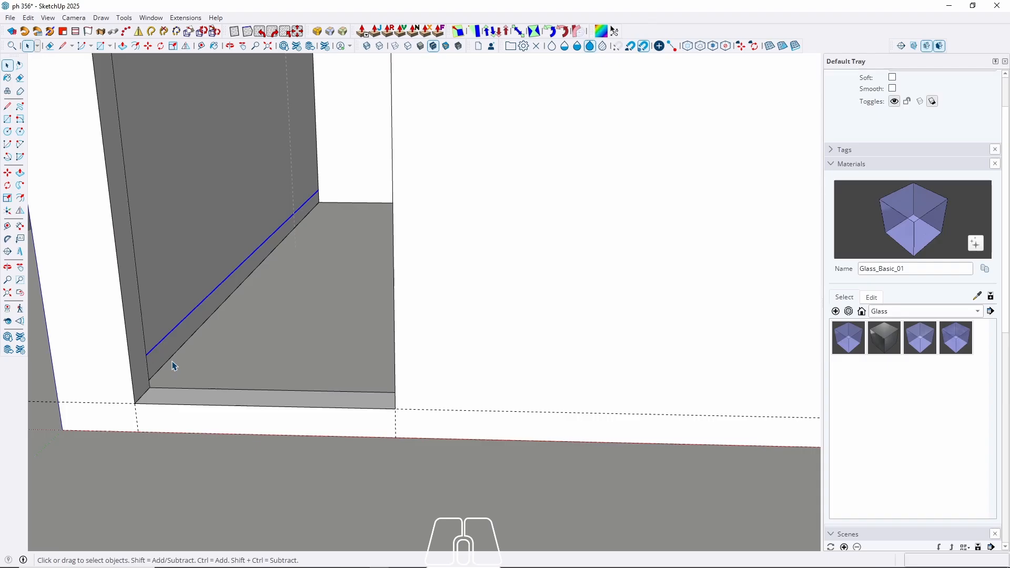
Step: Push the wall strip below the copied edge across the interior to the opposite wall to form the floor slab, and leave the group
{"action": "key", "text": "p"}
{"action": "left_click", "coordinate": [169, 356]}
{"action": "scroll", "coordinate": [177, 287], "scroll_direction": "down", "scroll_amount": 2}
{"action": "middle_click_drag", "start_coordinate": [521, 368], "coordinate": [42, 363], "text": "shift"}
{"action": "scroll", "coordinate": [44, 366], "scroll_direction": "down", "scroll_amount": 1}
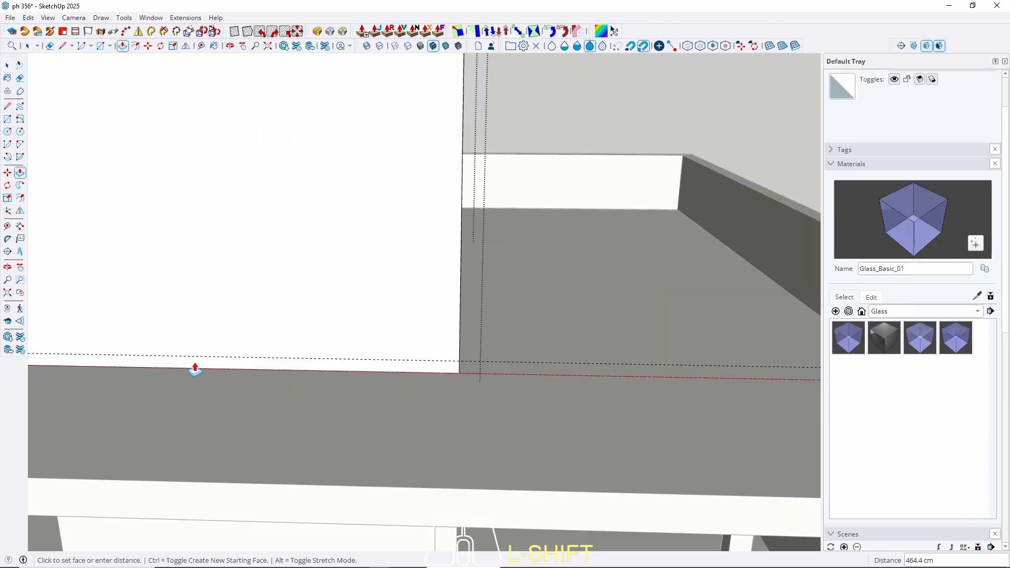
{"action": "middle_click_drag", "start_coordinate": [194, 368], "coordinate": [559, 311]}
{"action": "scroll", "coordinate": [259, 285], "scroll_direction": "up", "scroll_amount": 3}
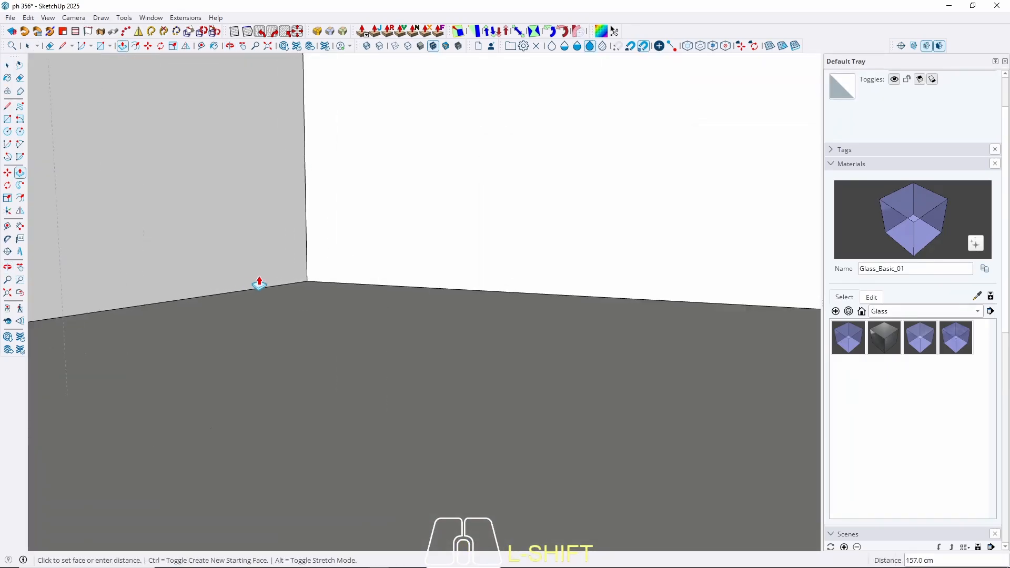
{"action": "left_click", "coordinate": [349, 244]}
{"action": "key", "text": "space"}
{"action": "scroll", "coordinate": [245, 264], "scroll_direction": "down", "scroll_amount": 5}
{"action": "scroll", "coordinate": [432, 325], "scroll_direction": "up", "scroll_amount": 1}
{"action": "middle_click_drag", "start_coordinate": [437, 329], "coordinate": [421, 354]}
{"action": "scroll", "coordinate": [341, 413], "scroll_direction": "down", "scroll_amount": 2}
{"action": "key", "text": "Escape"}
{"action": "scroll", "coordinate": [370, 338], "scroll_direction": "up", "scroll_amount": 4}
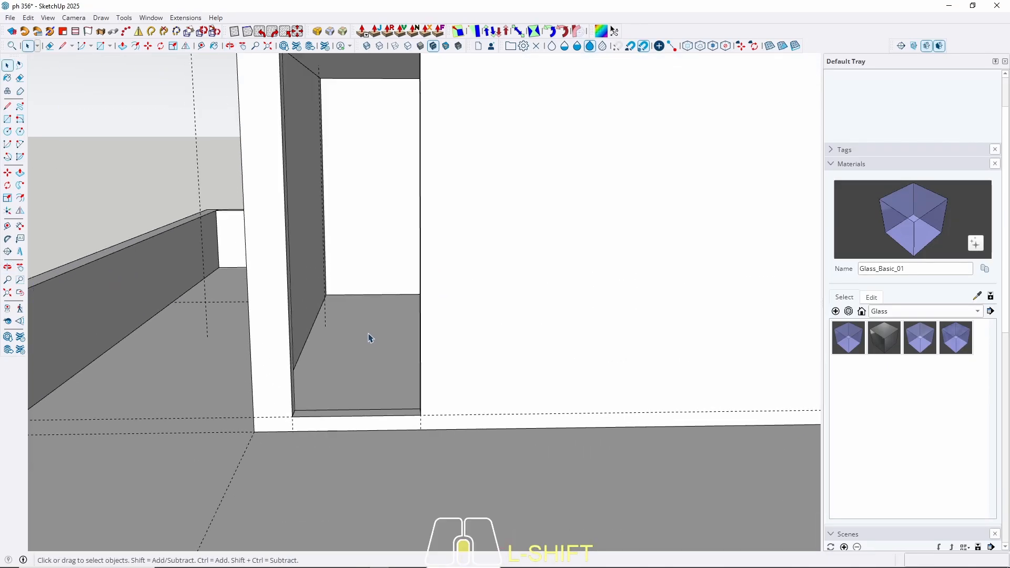
Step: Delete all construction guides from the model
{"action": "scroll", "coordinate": [370, 338], "scroll_direction": "up", "scroll_amount": 2}
{"action": "mouse_move", "coordinate": [361, 345]}
{"action": "middle_mouse_down"}
{"action": "mouse_move", "coordinate": [399, 343]}
{"action": "mouse_move", "coordinate": [354, 351]}
{"action": "middle_mouse_up"}
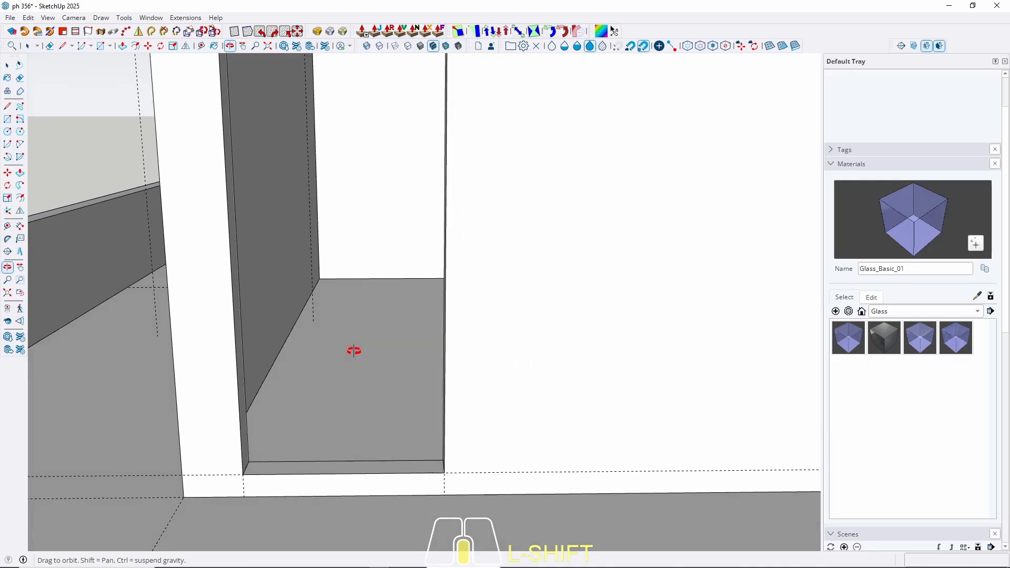
{"action": "scroll", "coordinate": [309, 394], "scroll_direction": "down", "scroll_amount": 6}
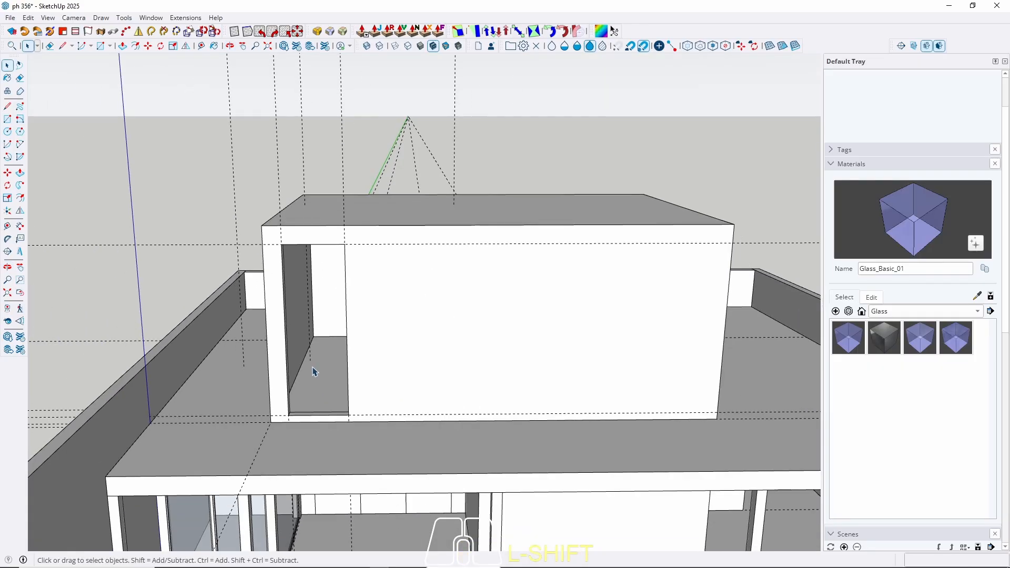
{"action": "scroll", "coordinate": [289, 294], "scroll_direction": "down", "scroll_amount": 3}
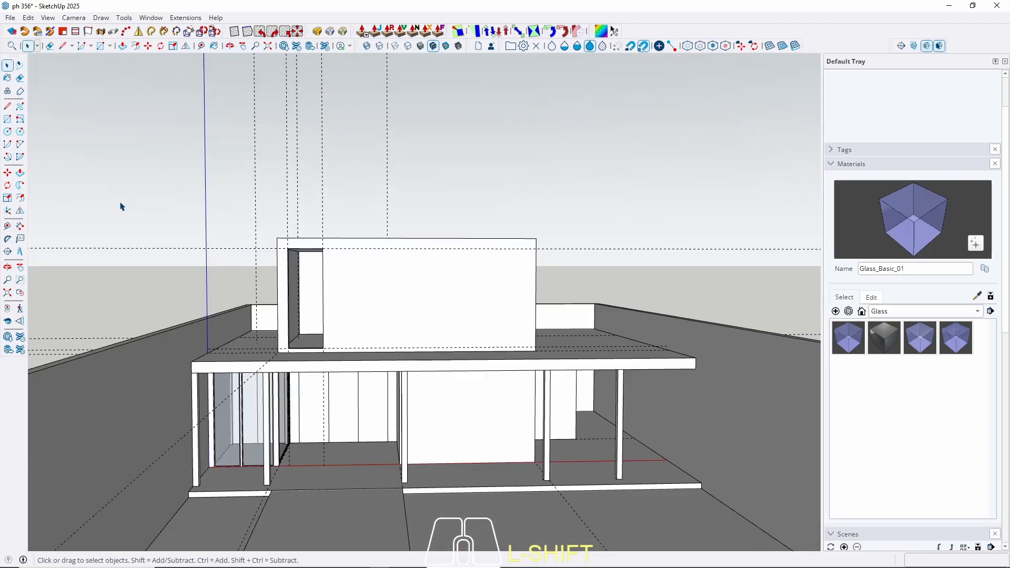
{"action": "left_click", "coordinate": [29, 18]}
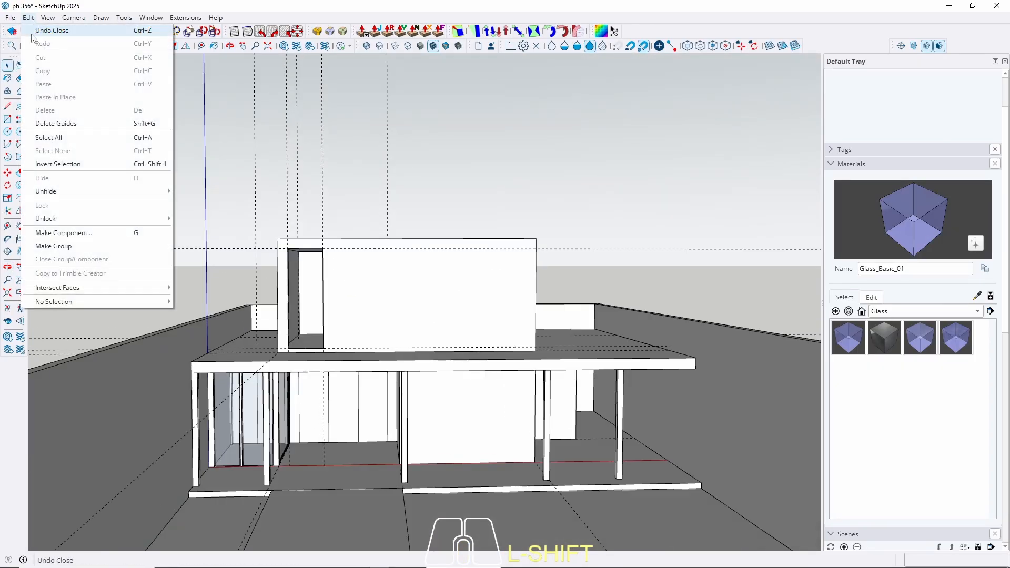
{"action": "left_click", "coordinate": [75, 124]}
Step: Draw a 288 by 100 cm rectangle filling the upper volume's front opening from its lower-left to its upper-right corner
{"action": "left_click", "coordinate": [437, 323]}
{"action": "scroll", "coordinate": [315, 329], "scroll_direction": "up", "scroll_amount": 5}
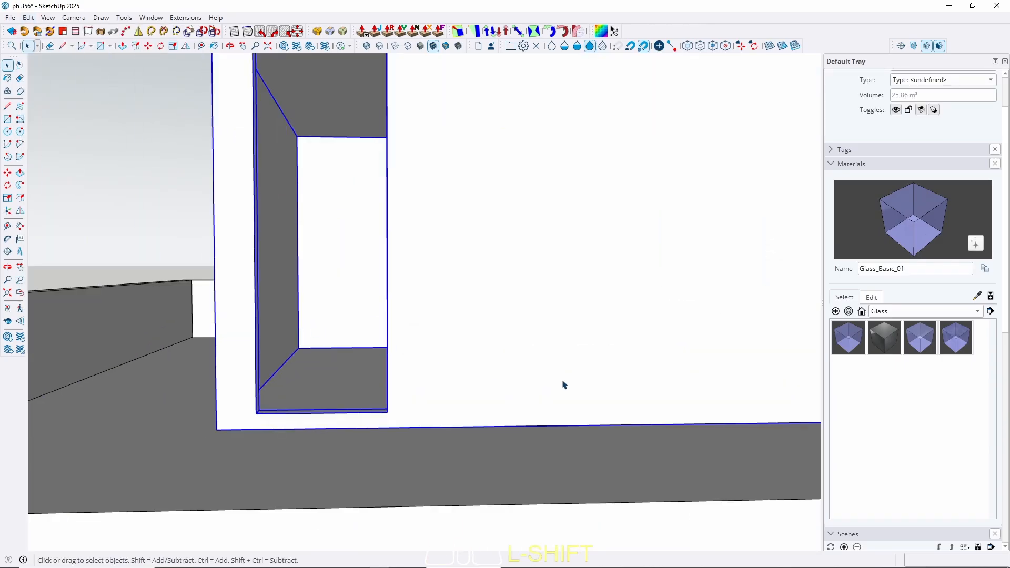
{"action": "middle_click_drag", "start_coordinate": [353, 354], "coordinate": [360, 415]}
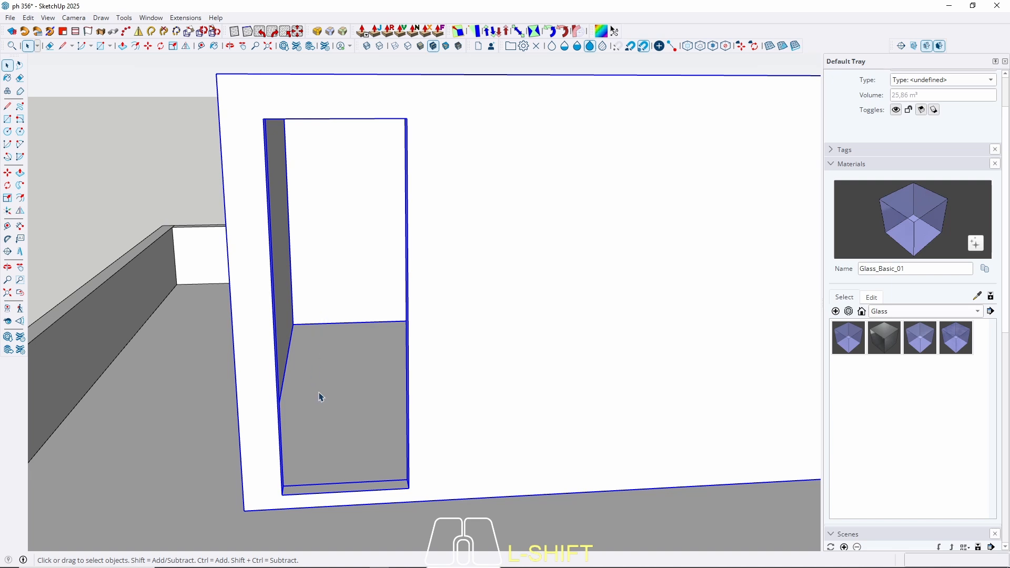
{"action": "middle_click_drag", "start_coordinate": [332, 345], "coordinate": [291, 314]}
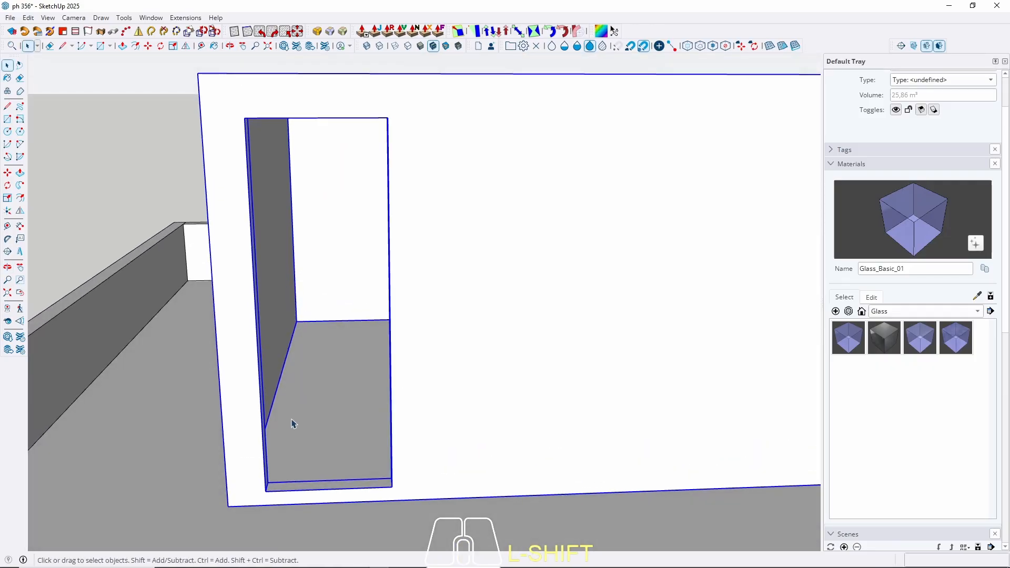
{"action": "key", "text": "r"}
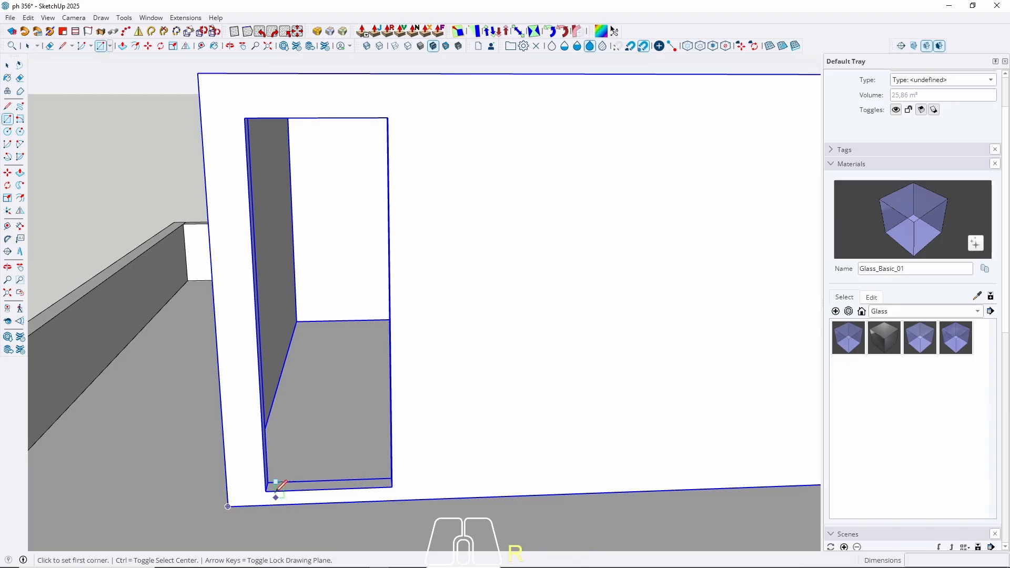
{"action": "left_click", "coordinate": [266, 490]}
{"action": "left_click", "coordinate": [388, 117]}
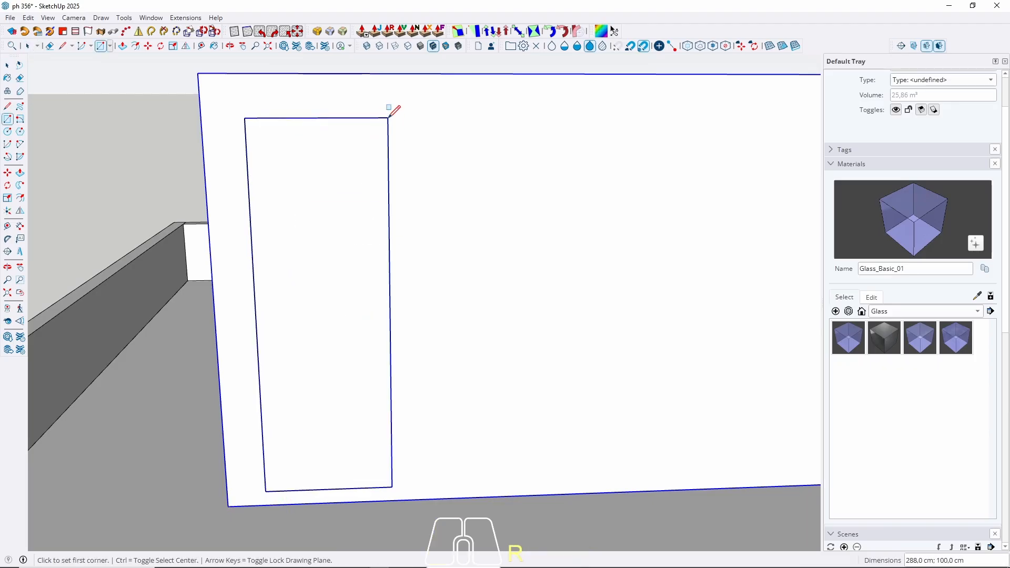
Step: Extrude the rectangle 4 cm into the opening and make the resulting panel a group
{"action": "middle_click_drag", "start_coordinate": [390, 107], "coordinate": [298, 406]}
{"action": "key", "text": "p"}
{"action": "left_click", "coordinate": [288, 433]}
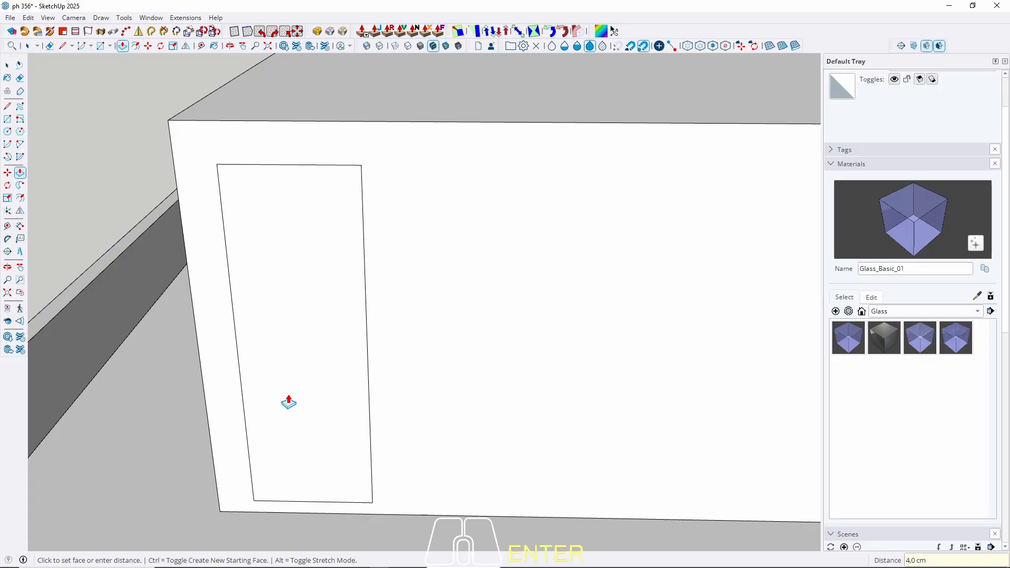
{"action": "key", "text": "space"}
{"action": "left_click", "coordinate": [288, 358]}
{"action": "right_click", "coordinate": [288, 358]}
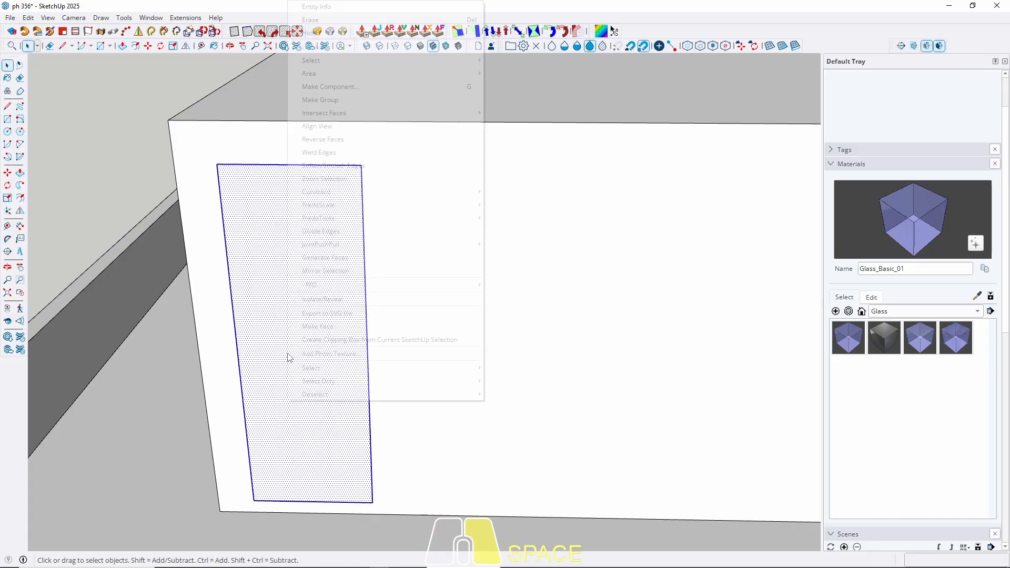
{"action": "left_click", "coordinate": [327, 103]}
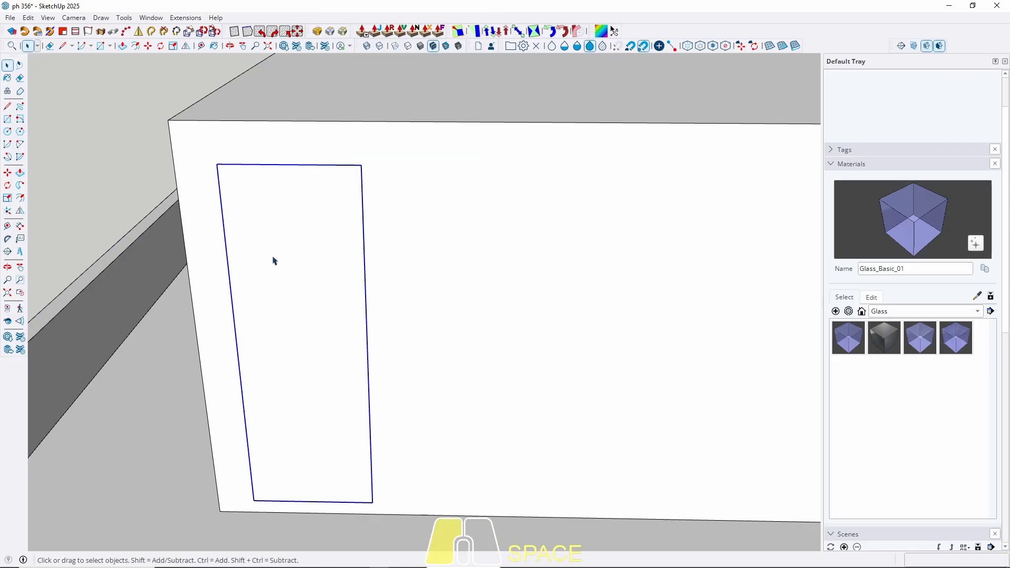
Step: Inside the panel's group, offset the front outline slightly inward and push the inner face through to leave a thin window frame
{"action": "double_click", "coordinate": [272, 261]}
{"action": "key", "text": "f"}
{"action": "left_click", "coordinate": [232, 298]}
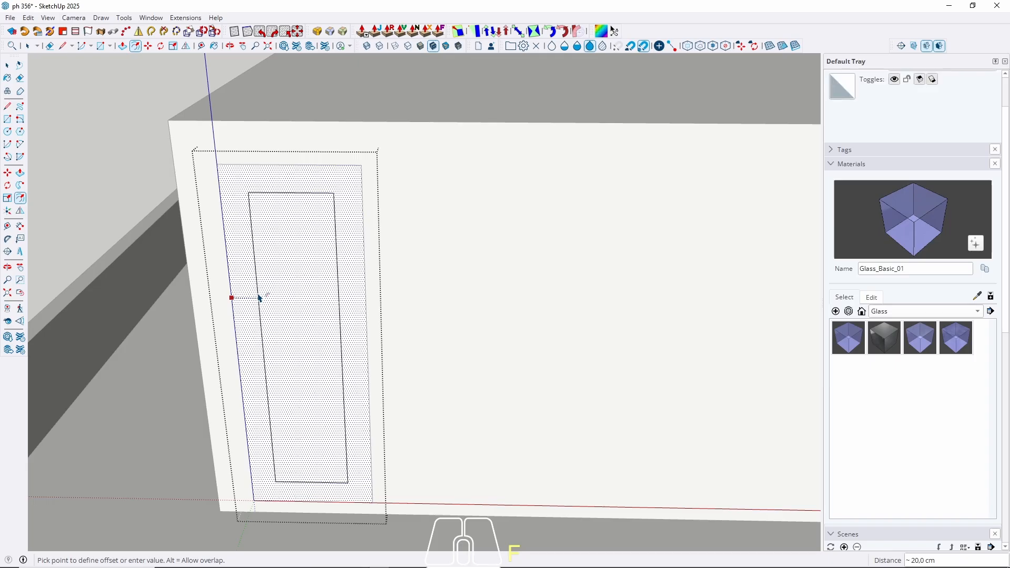
{"action": "key", "text": "Return"}
{"action": "key", "text": "space"}
{"action": "left_click", "coordinate": [277, 361]}
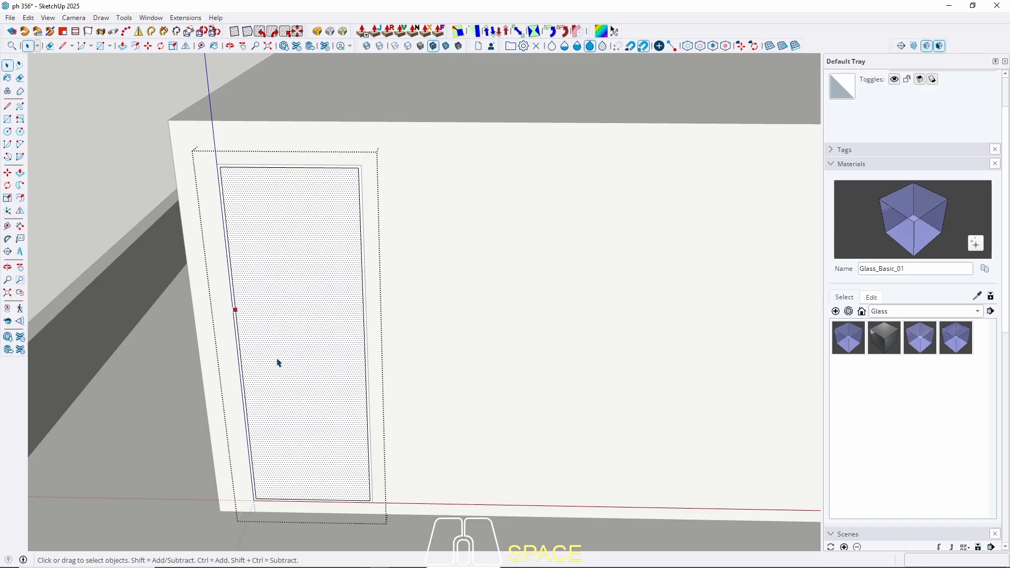
{"action": "key", "text": "p"}
{"action": "left_click", "coordinate": [272, 339]}
{"action": "key", "text": "space"}
Step: Select all of the window frame's geometry and make it a nested group
{"action": "scroll", "coordinate": [264, 505], "scroll_direction": "up", "scroll_amount": 5}
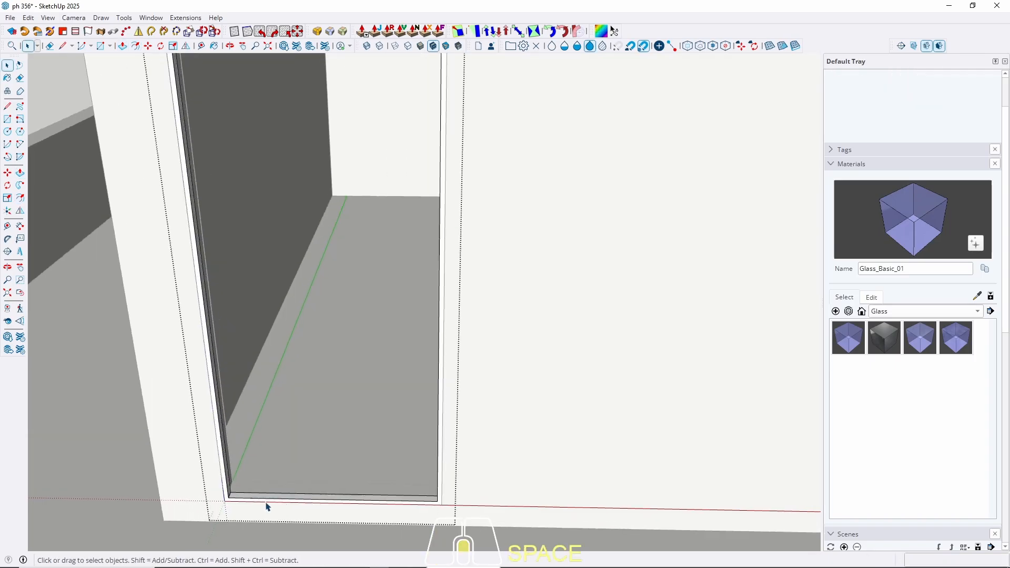
{"action": "key", "text": "ctrl+a"}
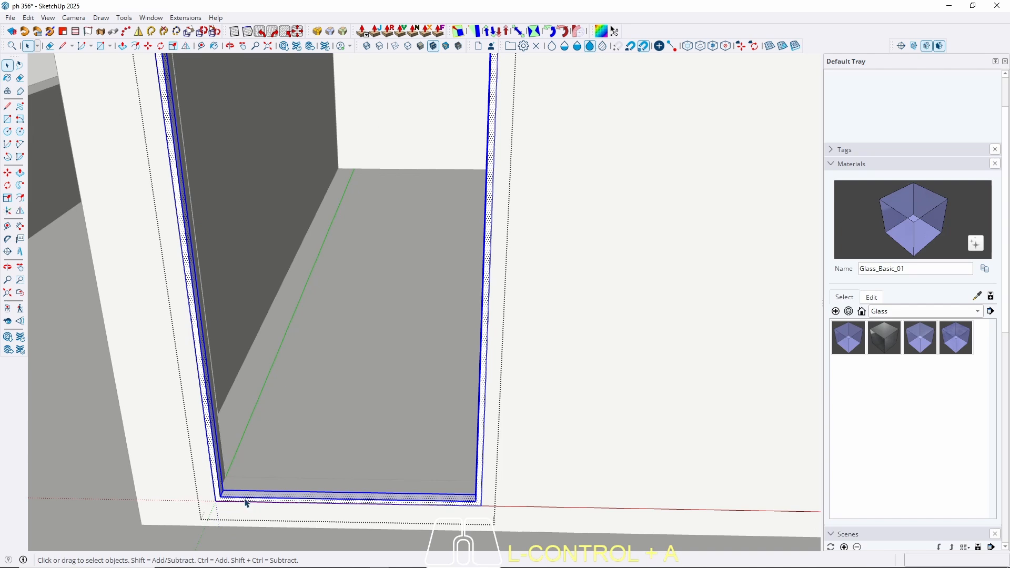
{"action": "right_click", "coordinate": [245, 503]}
{"action": "left_click", "coordinate": [289, 198]}
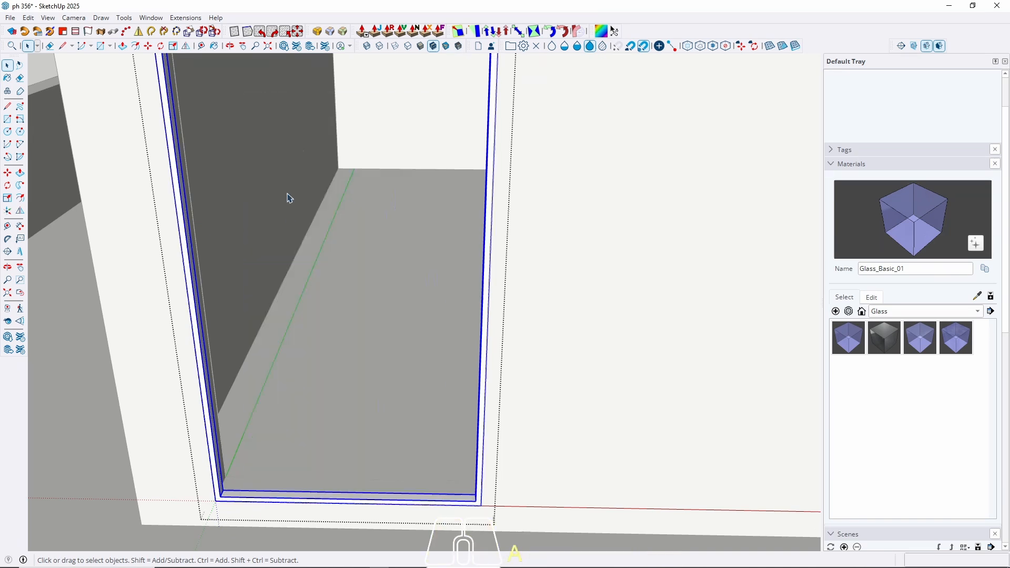
Step: Draw a rectangle filling the frame's opening at mid-depth, from the lower-left inner corner edge to the upper-right one
{"action": "key", "text": "r"}
{"action": "scroll", "coordinate": [284, 377], "scroll_direction": "up", "scroll_amount": 6}
{"action": "left_click", "coordinate": [204, 526]}
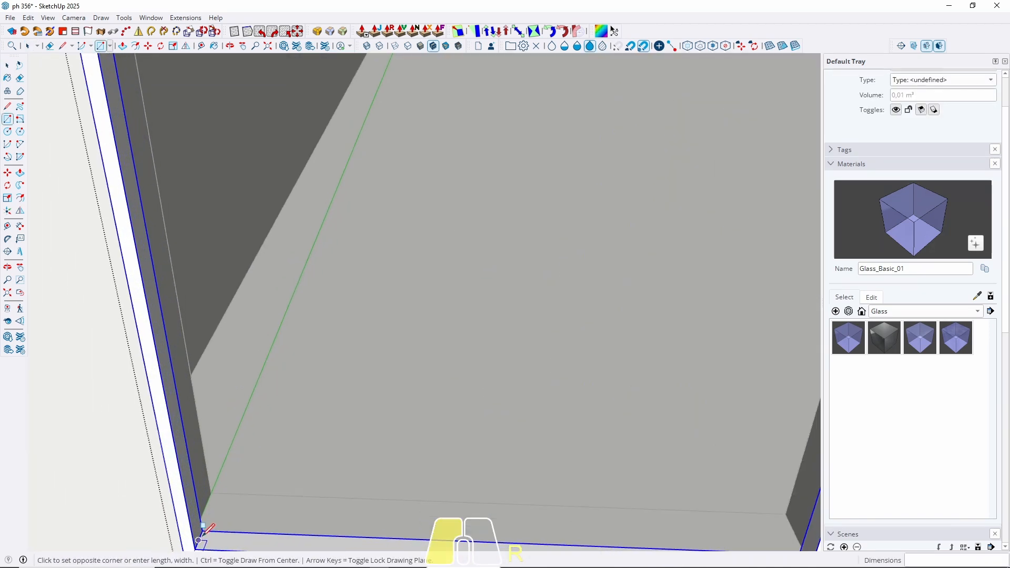
{"action": "scroll", "coordinate": [204, 526], "scroll_direction": "down", "scroll_amount": 8}
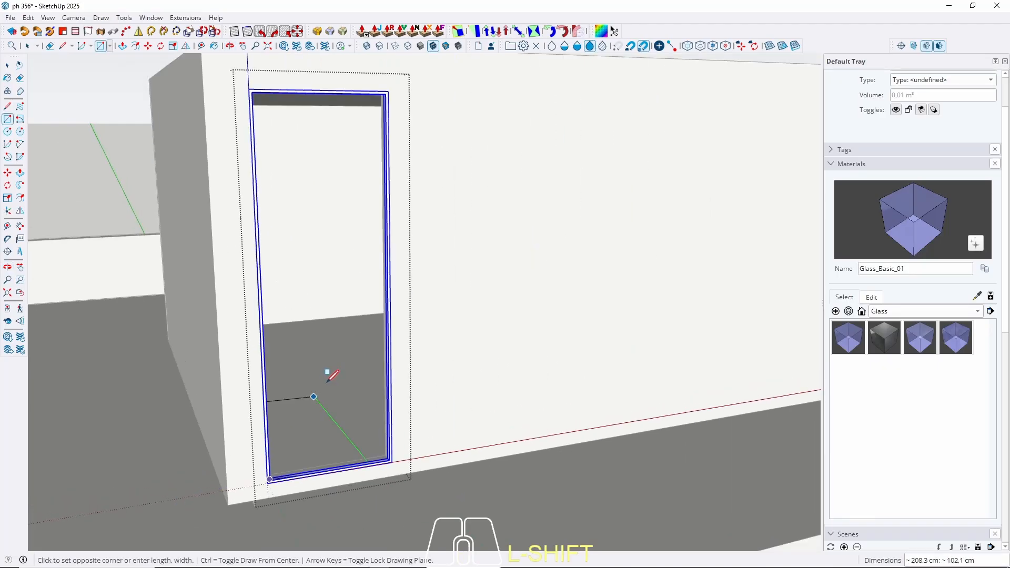
{"action": "scroll", "coordinate": [348, 281], "scroll_direction": "up", "scroll_amount": 8}
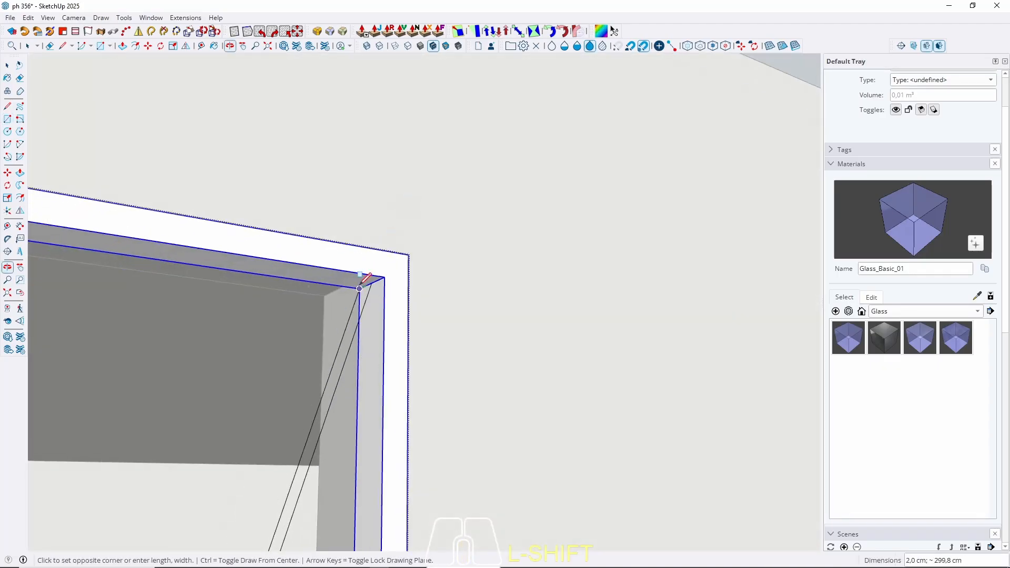
{"action": "scroll", "coordinate": [367, 277], "scroll_direction": "up", "scroll_amount": 1}
{"action": "left_click", "coordinate": [374, 282]}
{"action": "key", "text": "space"}
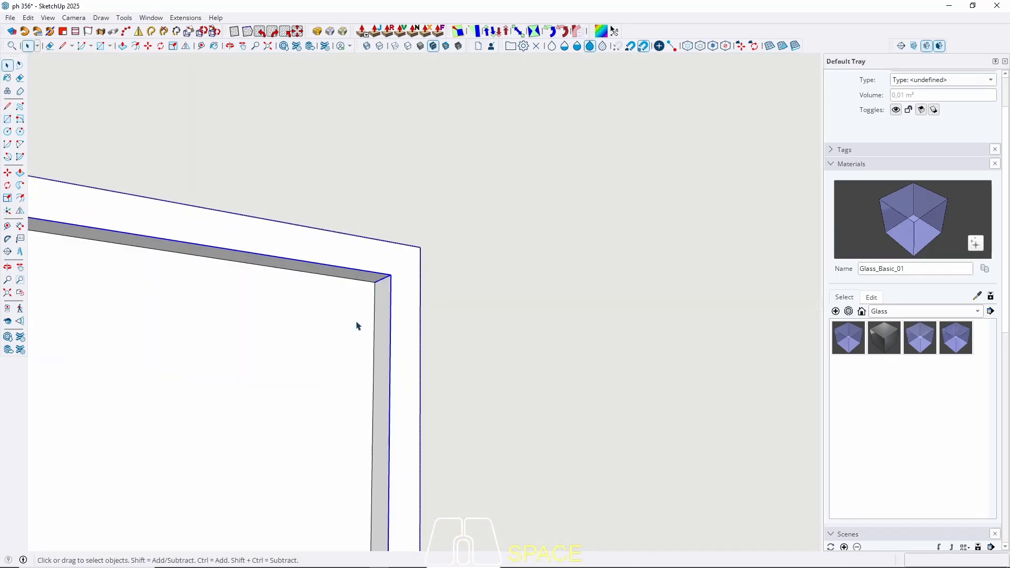
Step: Extrude the rectangle inside the frame 0.5 cm to form the glass pane
{"action": "key", "text": "p"}
{"action": "left_click", "coordinate": [311, 370]}
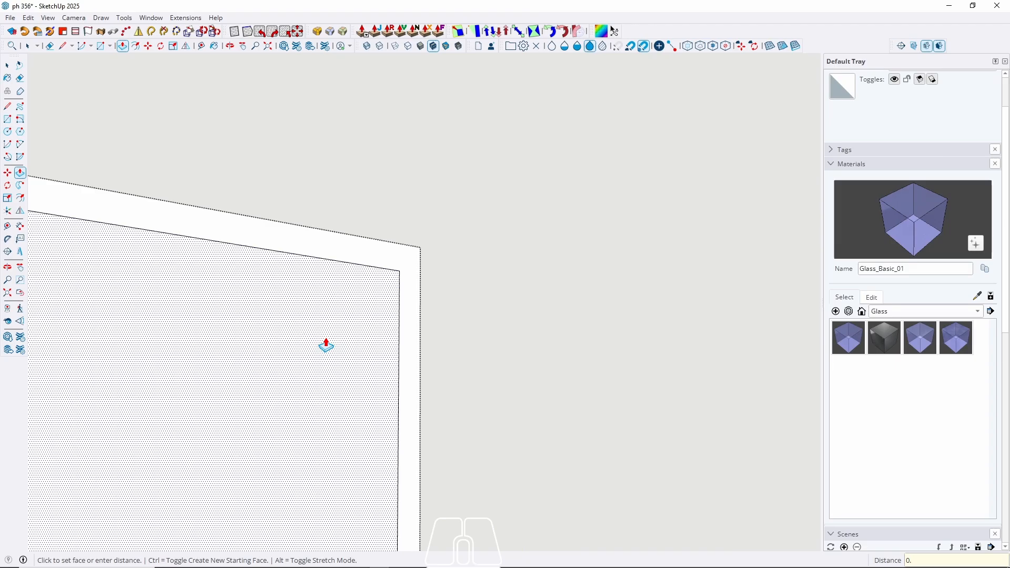
{"action": "type", "text": "0.5"}
{"action": "key", "text": "Return"}
{"action": "key", "text": "space"}
Step: Group the pane inside the frame, give it the translucent glass material, and leave the window group
{"action": "double_click", "coordinate": [263, 352]}
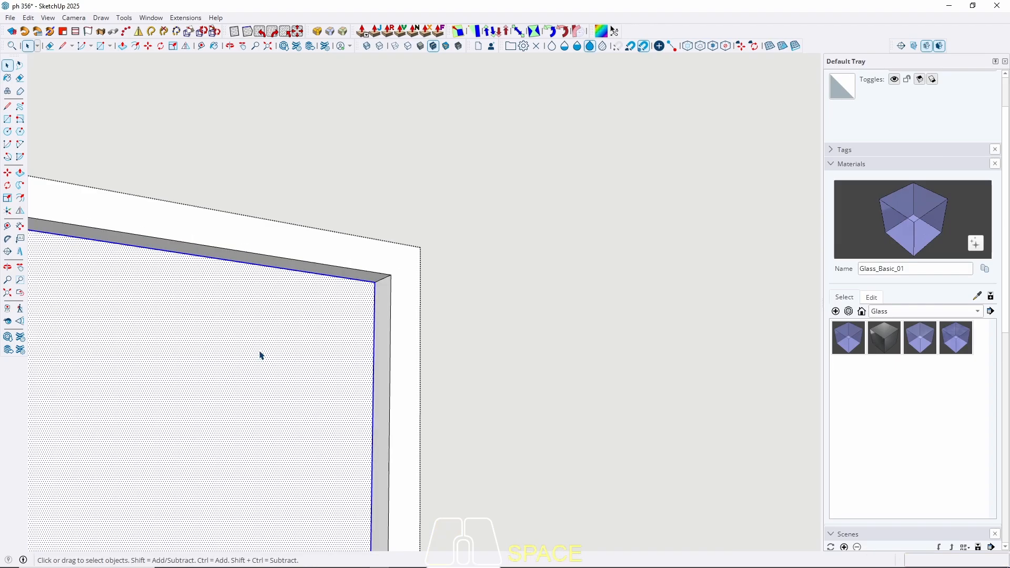
{"action": "right_click", "coordinate": [259, 354]}
{"action": "left_click", "coordinate": [307, 100]}
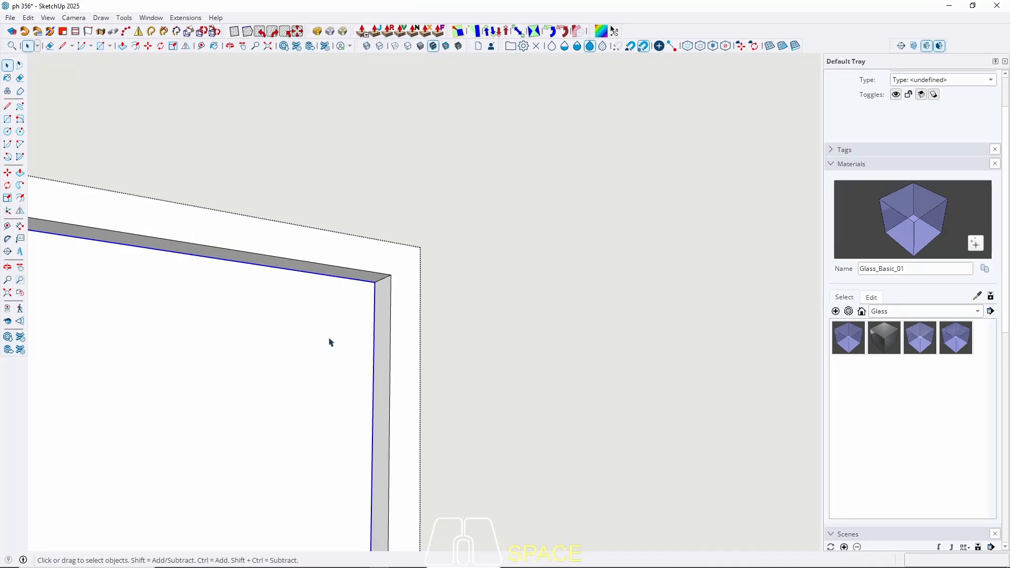
{"action": "middle_click_drag", "start_coordinate": [289, 361], "coordinate": [329, 282]}
{"action": "key", "text": "Escape"}
Step: Move the window from the front opening straight back into the interior along the green axis
{"action": "left_click", "coordinate": [330, 409]}
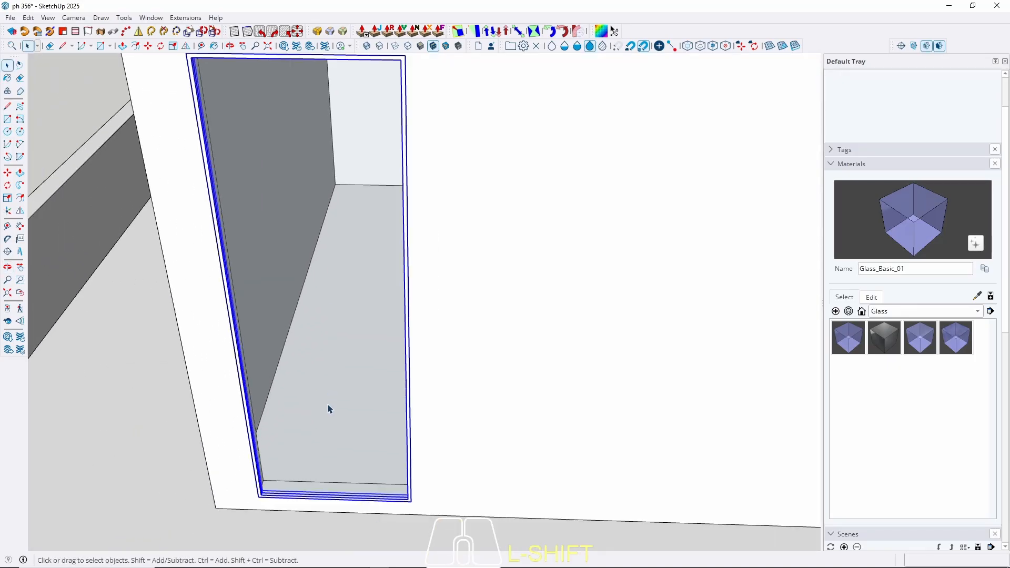
{"action": "key", "text": "m"}
{"action": "scroll", "coordinate": [270, 509], "scroll_direction": "up", "scroll_amount": 5}
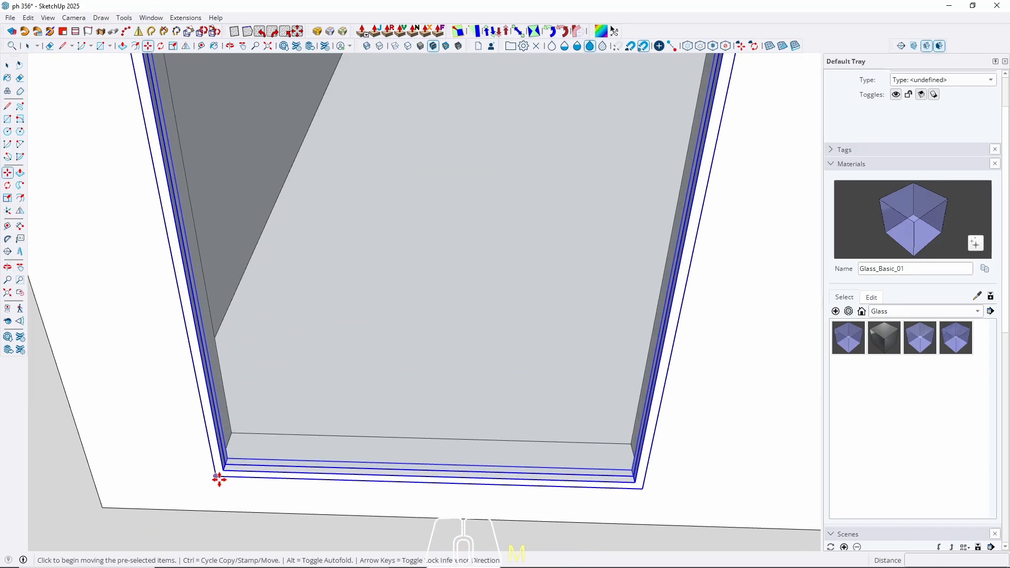
{"action": "left_click", "coordinate": [219, 479]}
{"action": "key", "text": "Left"}
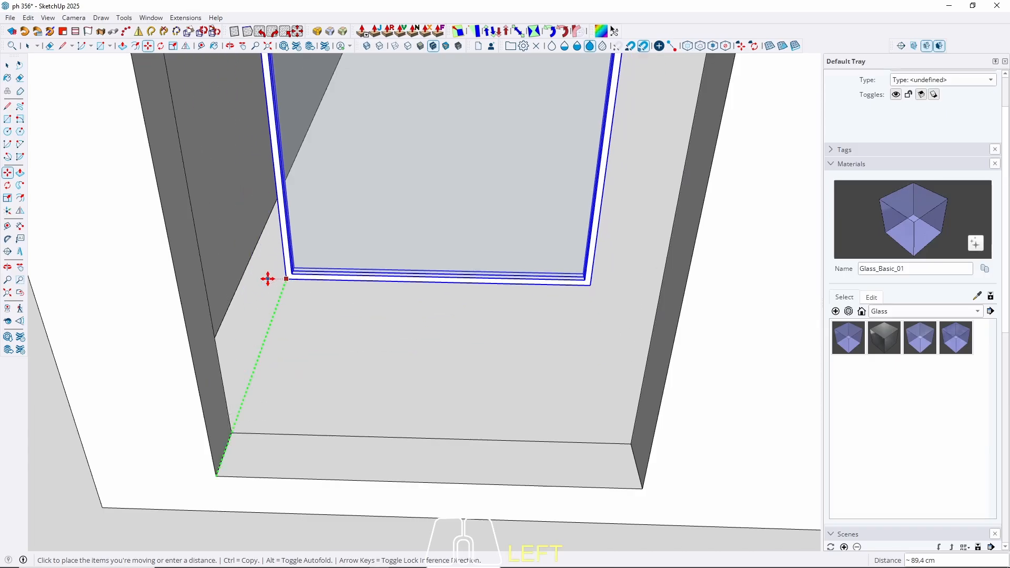
{"action": "scroll", "coordinate": [283, 305], "scroll_direction": "down", "scroll_amount": 3}
{"action": "middle_click_drag", "start_coordinate": [284, 305], "coordinate": [277, 447]}
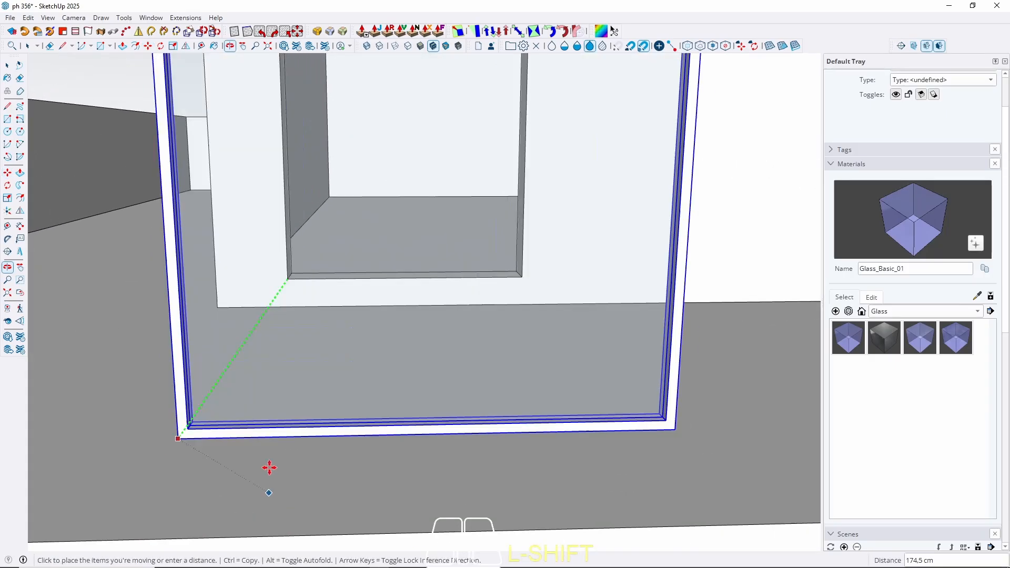
{"action": "middle_click_drag", "start_coordinate": [329, 173], "coordinate": [322, 275], "text": "shift"}
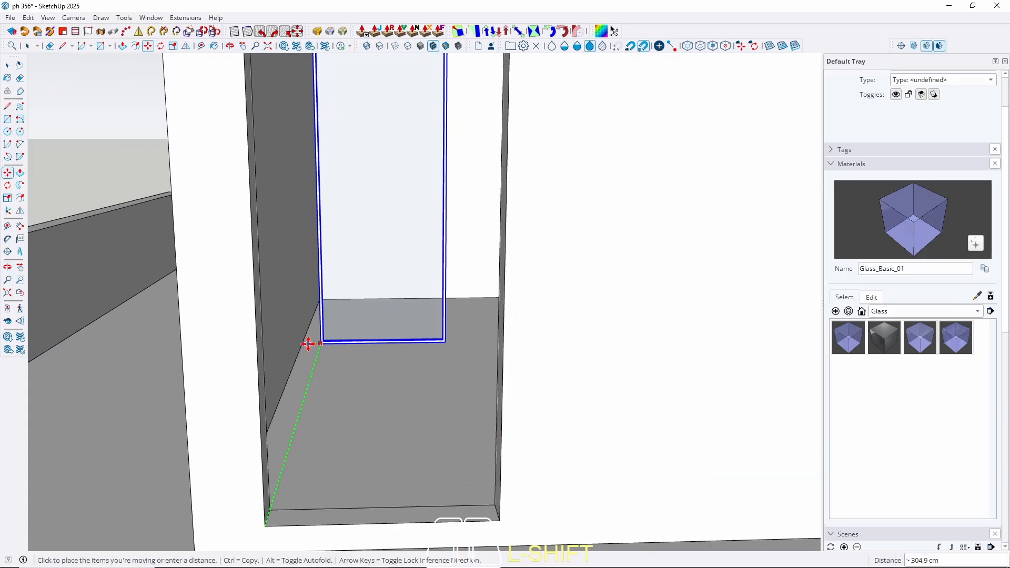
{"action": "scroll", "coordinate": [311, 343], "scroll_direction": "down", "scroll_amount": 3}
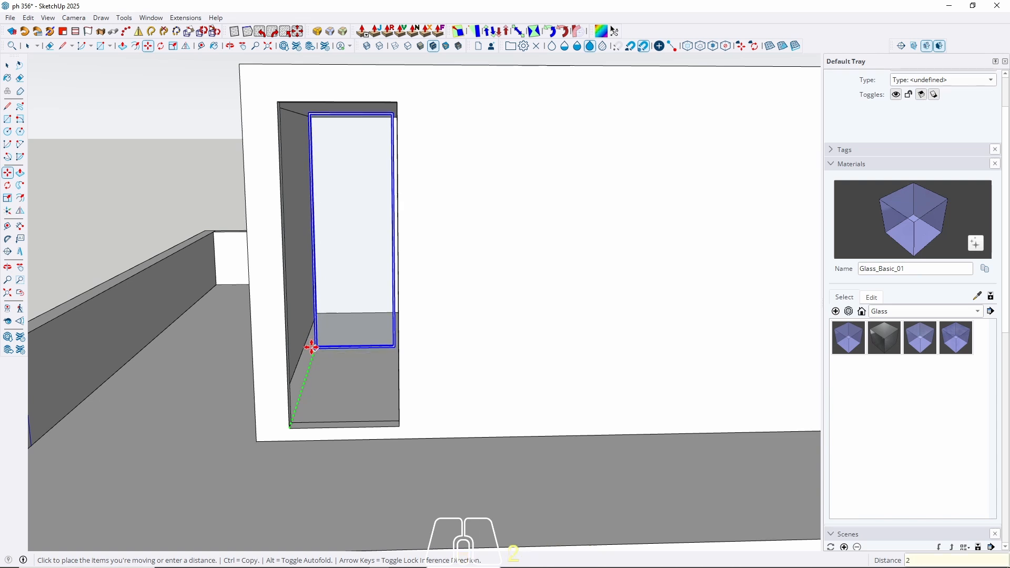
{"action": "key", "text": "Return"}
{"action": "key", "text": "space"}
Step: Draw a 15 cm square on the floor from the window frame's outer lower corner toward the near side wall
{"action": "scroll", "coordinate": [327, 267], "scroll_direction": "down", "scroll_amount": 3}
{"action": "middle_click_drag", "start_coordinate": [330, 272], "coordinate": [343, 256]}
{"action": "scroll", "coordinate": [350, 236], "scroll_direction": "down", "scroll_amount": 2}
{"action": "scroll", "coordinate": [333, 135], "scroll_direction": "up", "scroll_amount": 5}
{"action": "middle_click_drag", "start_coordinate": [331, 127], "coordinate": [316, 185]}
{"action": "scroll", "coordinate": [286, 492], "scroll_direction": "up", "scroll_amount": 6}
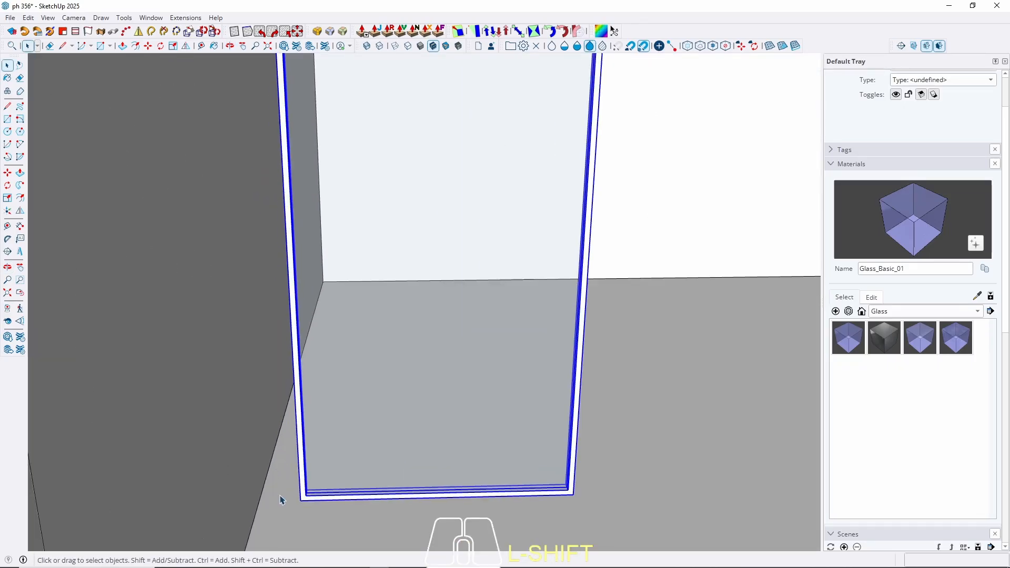
{"action": "scroll", "coordinate": [288, 527], "scroll_direction": "up", "scroll_amount": 3}
{"action": "key", "text": "r"}
{"action": "left_click", "coordinate": [312, 492]}
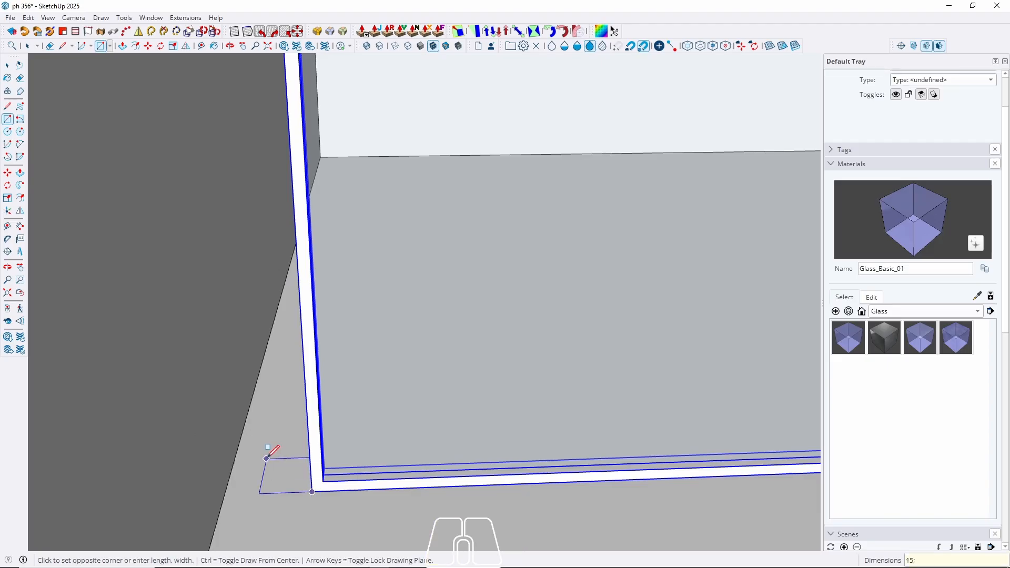
{"action": "key", "text": "Return"}
{"action": "key", "text": "space"}
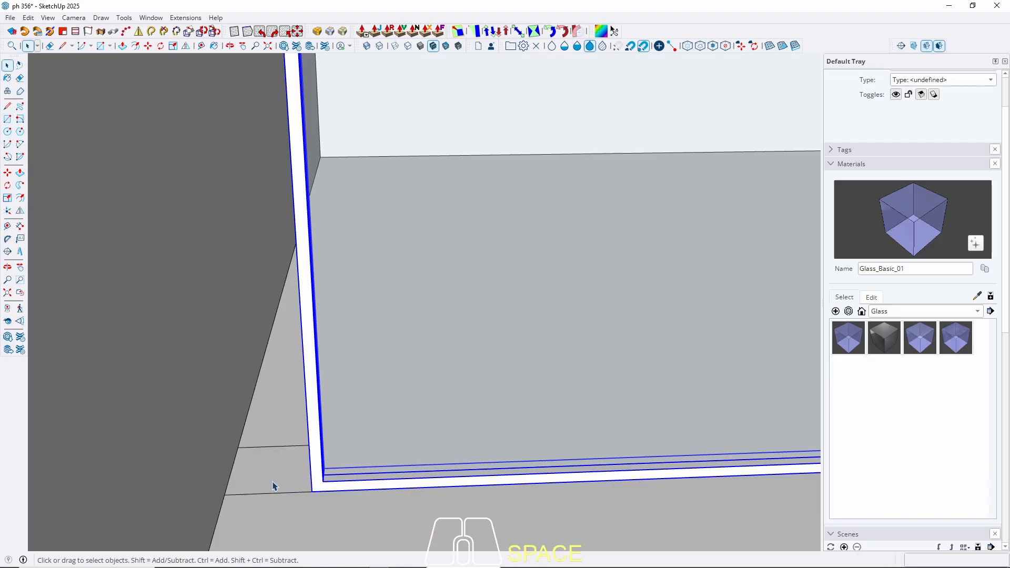
Step: Extrude the square beside the window up to the frame's top and make the resulting column a group
{"action": "key", "text": "p"}
{"action": "left_click", "coordinate": [261, 482]}
{"action": "scroll", "coordinate": [259, 344], "scroll_direction": "down", "scroll_amount": 2}
{"action": "scroll", "coordinate": [261, 348], "scroll_direction": "down", "scroll_amount": 5}
{"action": "middle_click_drag", "start_coordinate": [262, 347], "coordinate": [290, 415]}
{"action": "scroll", "coordinate": [301, 134], "scroll_direction": "down", "scroll_amount": 1}
{"action": "left_click", "coordinate": [331, 142]}
{"action": "key", "text": "space"}
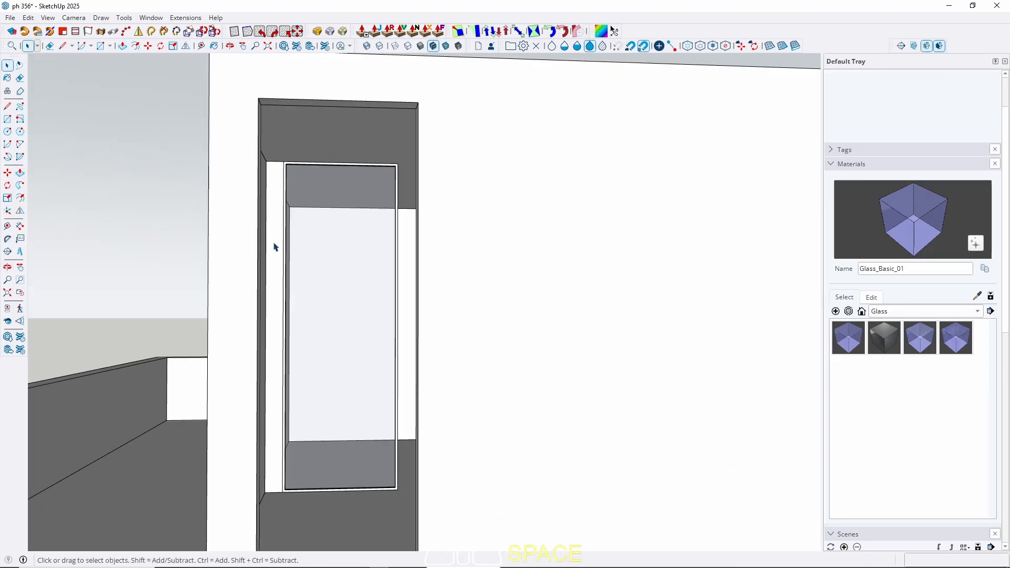
{"action": "left_click", "coordinate": [275, 243]}
{"action": "right_click", "coordinate": [275, 244]}
{"action": "left_click", "coordinate": [317, 99]}
Step: Draw a 15 by 15 cm rectangle on the floor from the window frame's opposite lower corner, away from the frame
{"action": "middle_click_drag", "start_coordinate": [327, 401], "coordinate": [359, 290]}
{"action": "scroll", "coordinate": [387, 319], "scroll_direction": "up", "scroll_amount": 6}
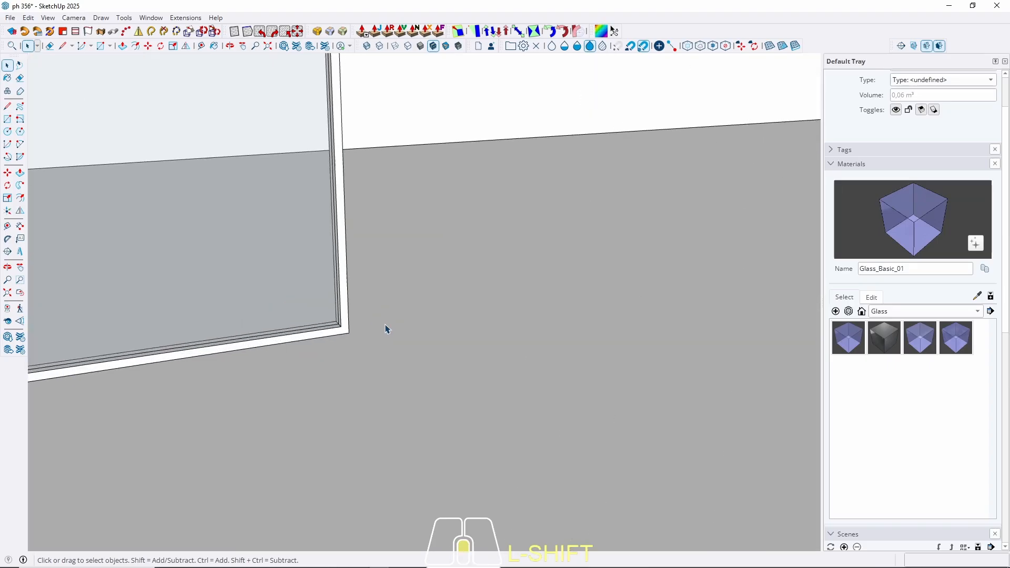
{"action": "key", "text": "r"}
{"action": "left_click", "coordinate": [337, 334]}
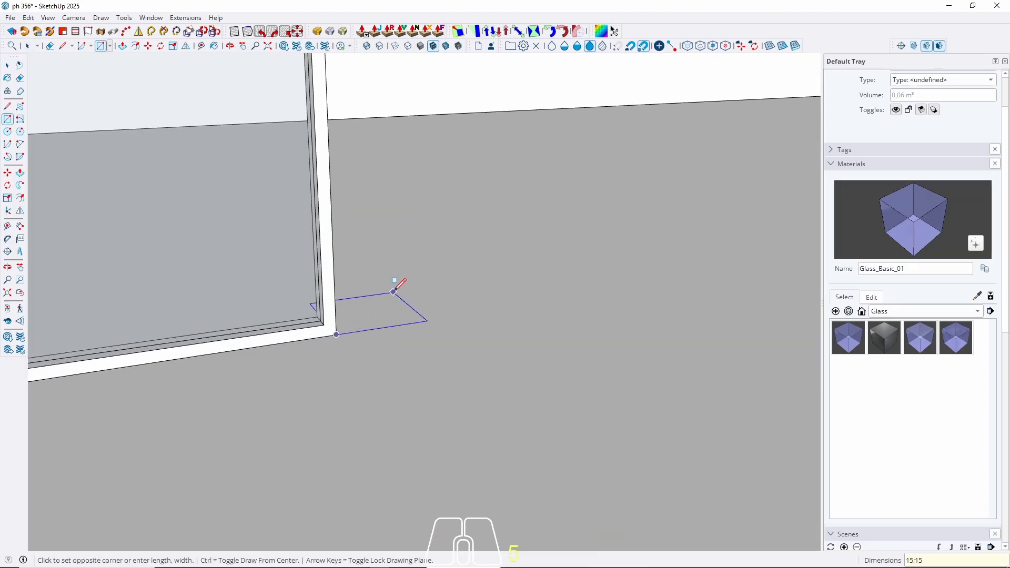
{"action": "key", "text": "Return"}
{"action": "key", "text": "space"}
Step: Extrude the new floor square 288 cm up to the top of the window frame
{"action": "key", "text": "p"}
{"action": "left_click", "coordinate": [382, 309]}
{"action": "scroll", "coordinate": [309, 327], "scroll_direction": "down", "scroll_amount": 3}
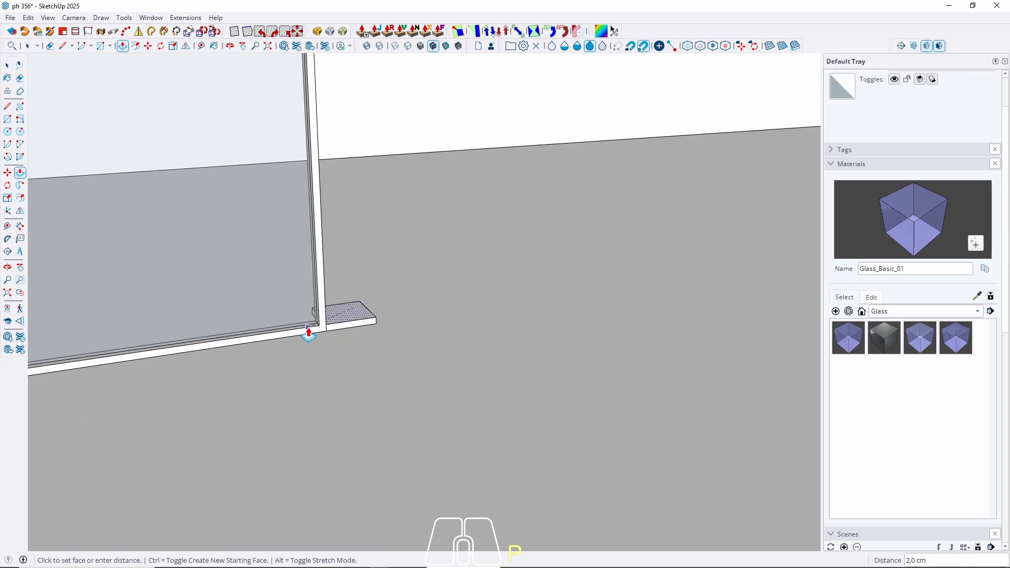
{"action": "scroll", "coordinate": [309, 330], "scroll_direction": "down", "scroll_amount": 3}
{"action": "scroll", "coordinate": [349, 109], "scroll_direction": "down", "scroll_amount": 3}
{"action": "middle_click_drag", "start_coordinate": [349, 108], "coordinate": [297, 311]}
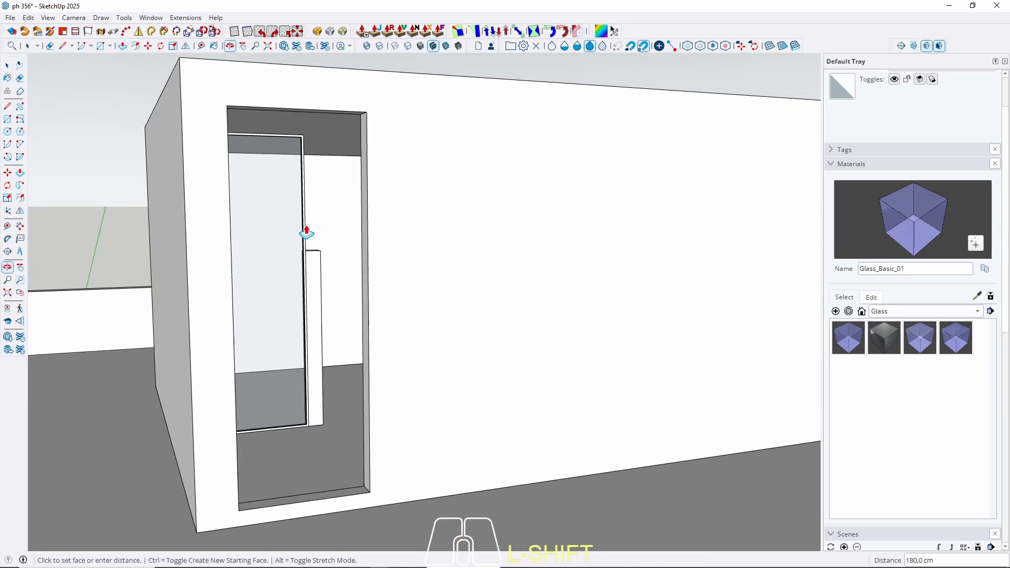
{"action": "left_click", "coordinate": [335, 136]}
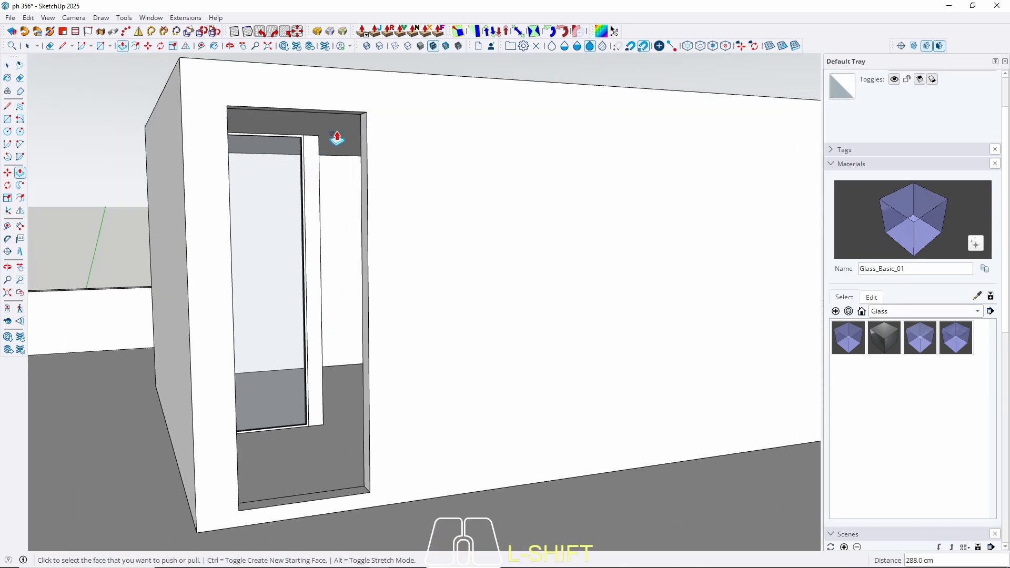
Step: Extrude the second column's front face 185 cm forward to the inner edge of the front opening, forming a side wall
{"action": "scroll", "coordinate": [335, 142], "scroll_direction": "up", "scroll_amount": 3}
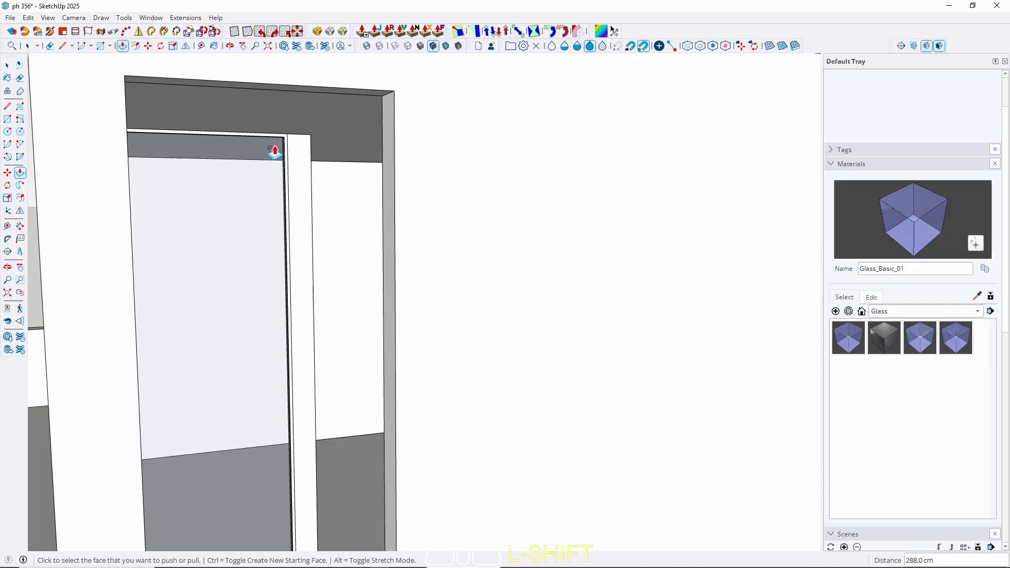
{"action": "scroll", "coordinate": [273, 135], "scroll_direction": "down", "scroll_amount": 5}
{"action": "middle_click_drag", "start_coordinate": [295, 142], "coordinate": [343, 127]}
{"action": "scroll", "coordinate": [308, 132], "scroll_direction": "up", "scroll_amount": 7}
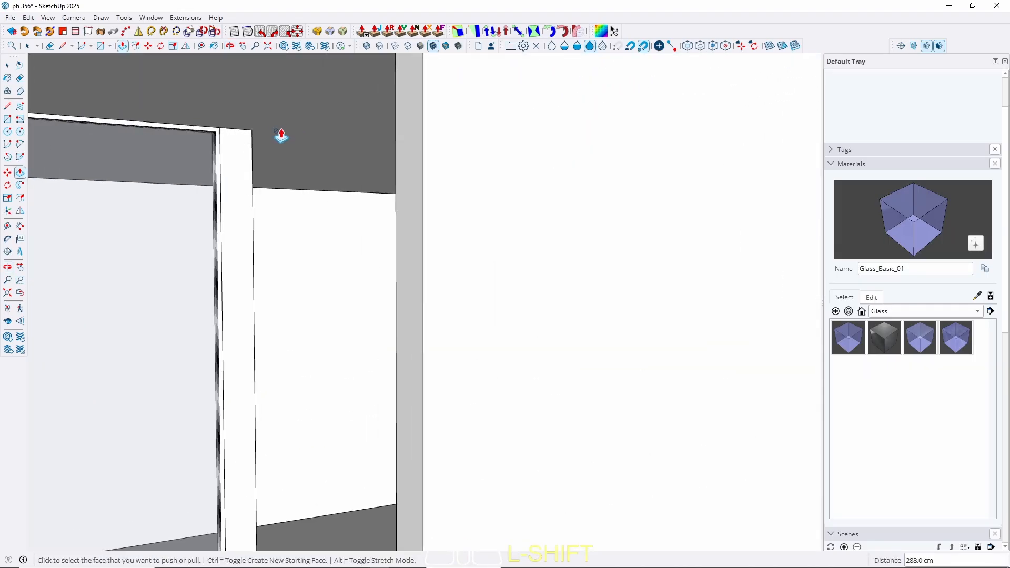
{"action": "middle_click_drag", "start_coordinate": [282, 135], "coordinate": [229, 184]}
{"action": "scroll", "coordinate": [262, 171], "scroll_direction": "down", "scroll_amount": 3}
{"action": "key", "text": "space"}
{"action": "key", "text": "p"}
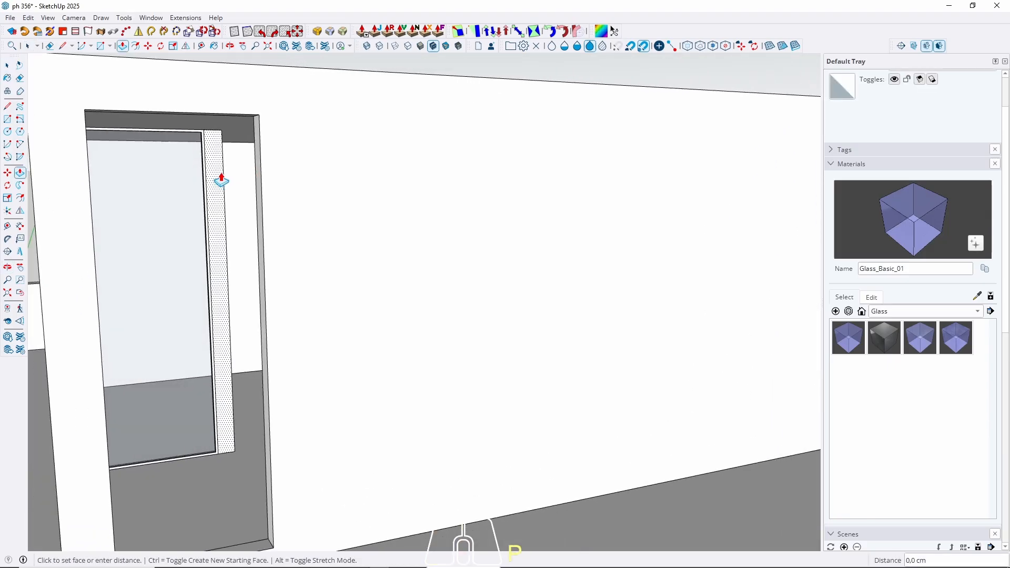
{"action": "scroll", "coordinate": [261, 122], "scroll_direction": "up", "scroll_amount": 5}
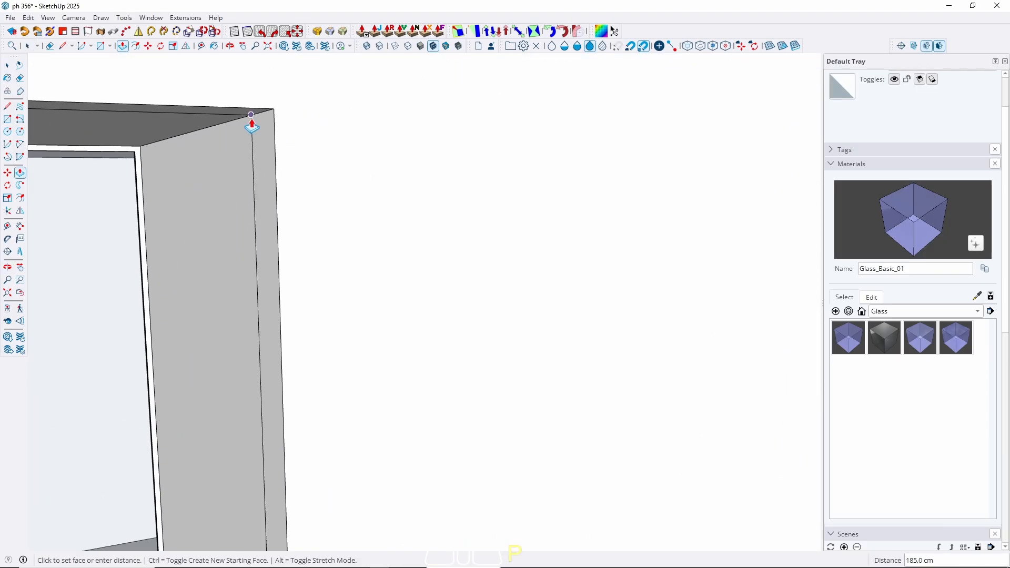
{"action": "left_click", "coordinate": [253, 124]}
{"action": "key", "text": "space"}
Step: Make the interior side wall between the window and the front opening a group
{"action": "scroll", "coordinate": [162, 163], "scroll_direction": "down", "scroll_amount": 2}
{"action": "scroll", "coordinate": [162, 163], "scroll_direction": "down", "scroll_amount": 3}
{"action": "middle_click_drag", "start_coordinate": [244, 196], "coordinate": [399, 101]}
{"action": "scroll", "coordinate": [297, 273], "scroll_direction": "up", "scroll_amount": 3}
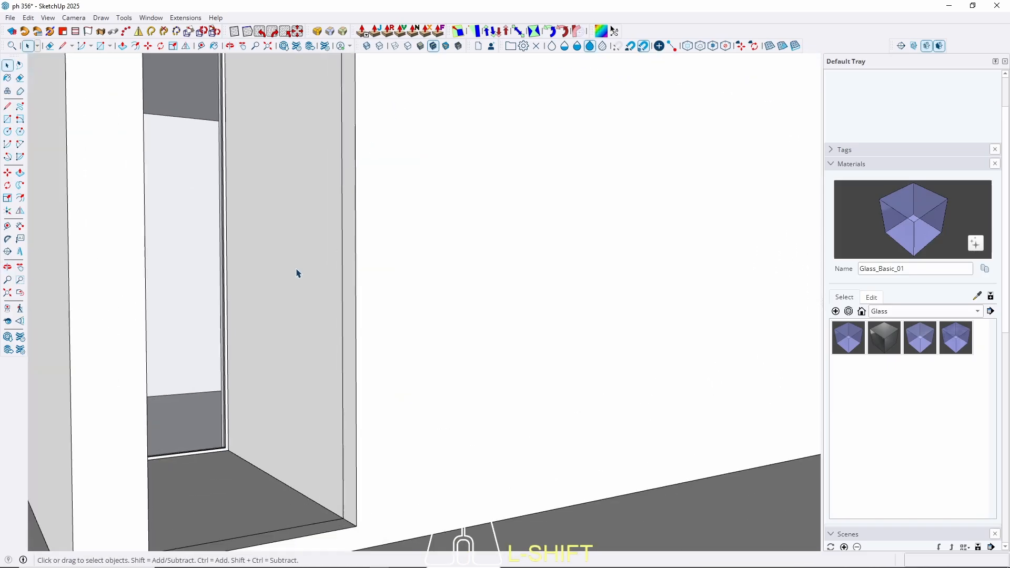
{"action": "left_click", "coordinate": [267, 335]}
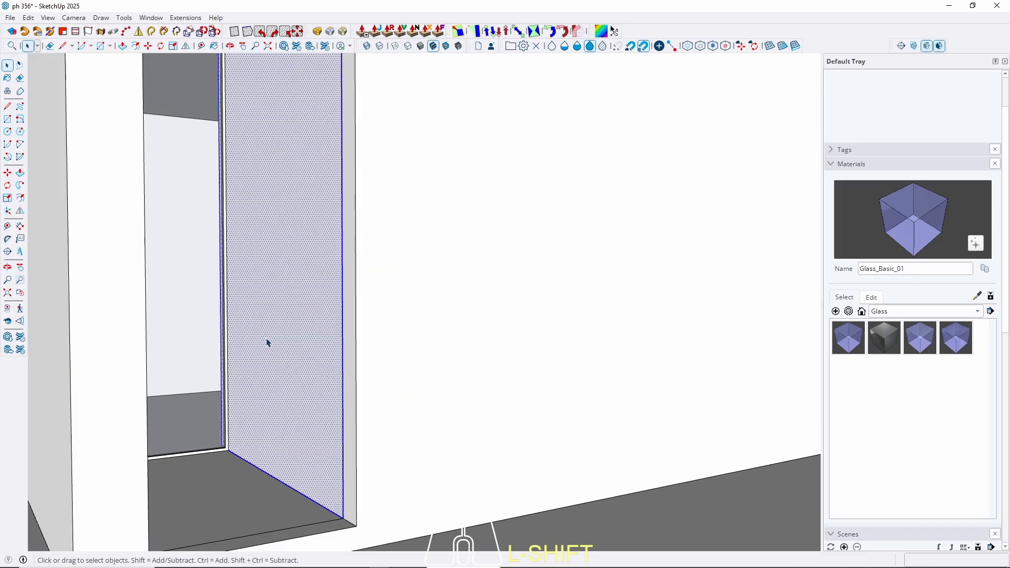
{"action": "right_click", "coordinate": [263, 407]}
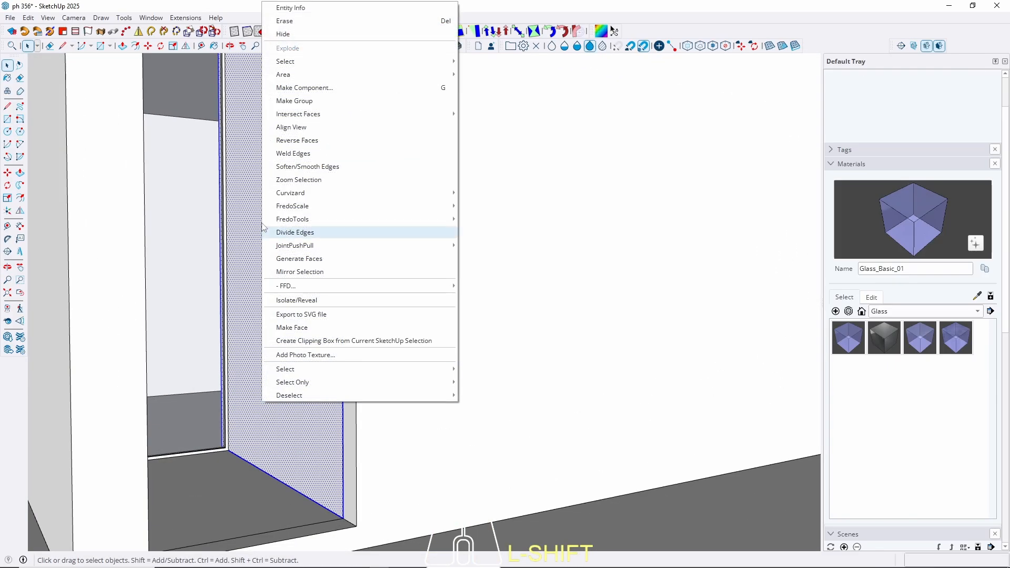
{"action": "left_click", "coordinate": [301, 100]}
Step: Place a horizontal guide on the interior side wall 240 cm above its bottom edge
{"action": "key", "text": "t"}
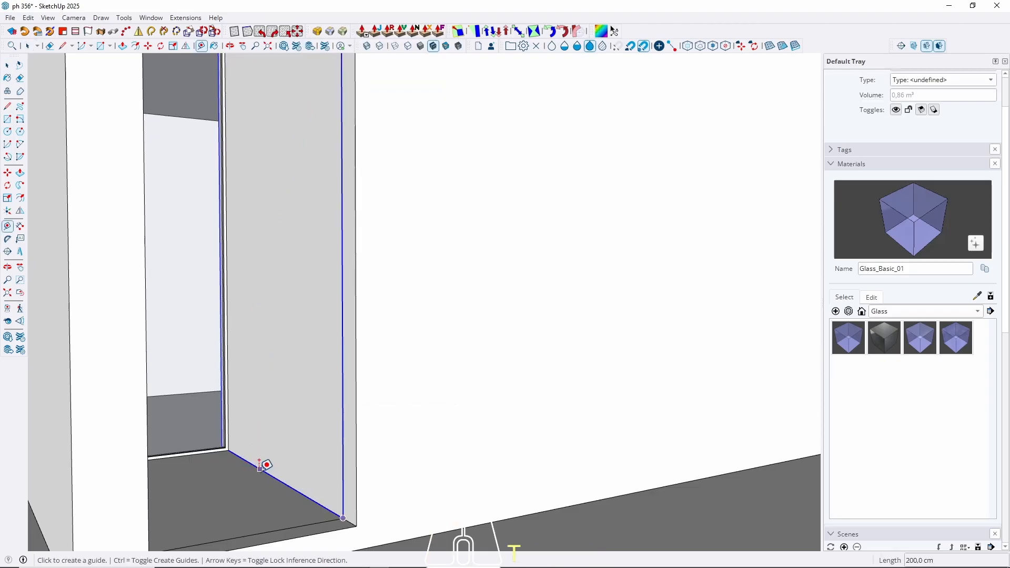
{"action": "left_click", "coordinate": [260, 468]}
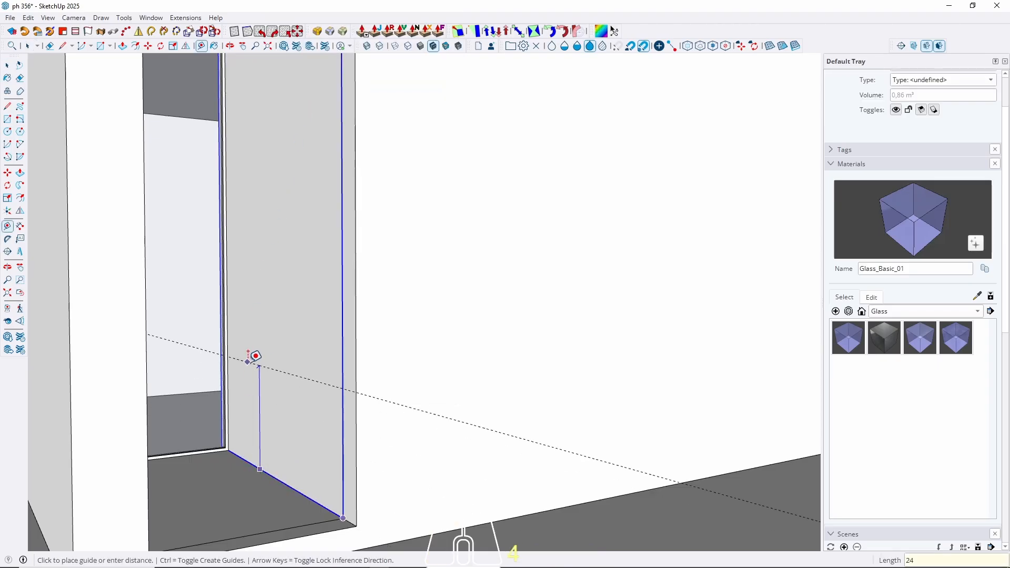
{"action": "key", "text": "Return"}
{"action": "scroll", "coordinate": [252, 316], "scroll_direction": "down", "scroll_amount": 5}
{"action": "key", "text": "space"}
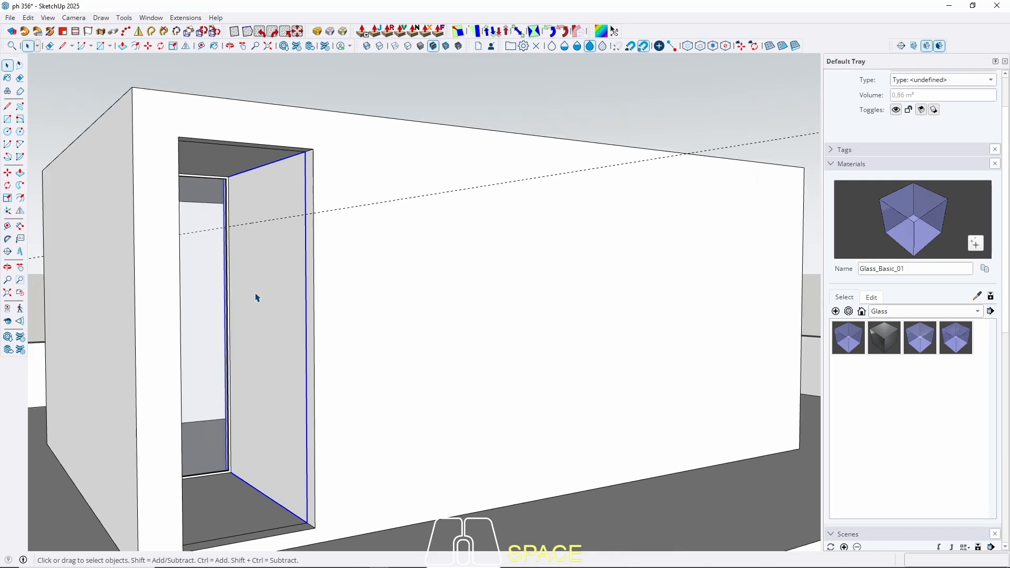
Step: Open the side wall group and place two vertical guides on its face near the window, 80 cm apart
{"action": "double_click", "coordinate": [257, 297]}
{"action": "left_click", "coordinate": [257, 300]}
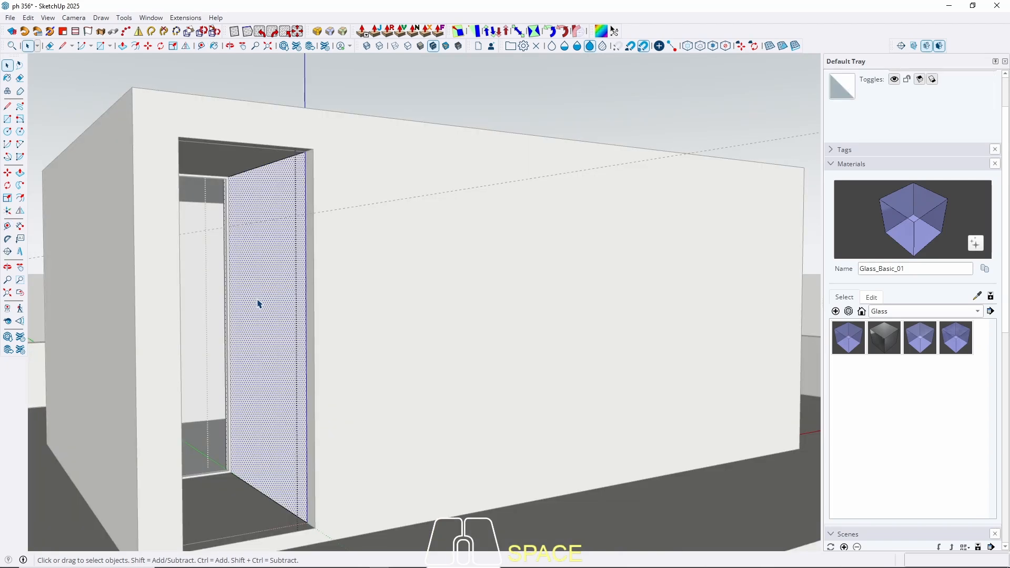
{"action": "key", "text": "i"}
{"action": "key", "text": "w"}
{"action": "scroll", "coordinate": [257, 301], "scroll_direction": "up", "scroll_amount": 3}
{"action": "key", "text": "t"}
{"action": "scroll", "coordinate": [223, 286], "scroll_direction": "up", "scroll_amount": 3}
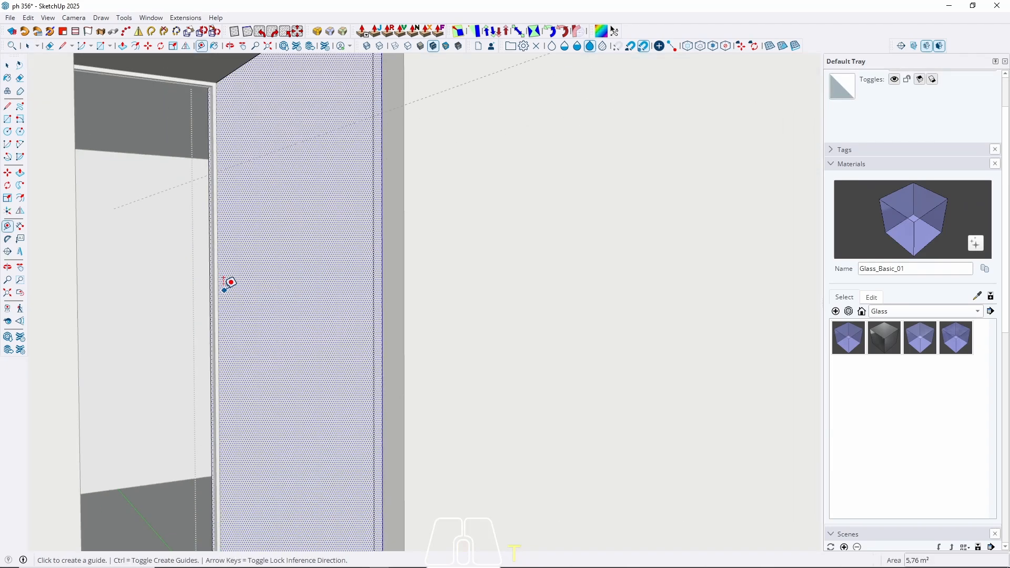
{"action": "middle_click_drag", "start_coordinate": [223, 284], "coordinate": [233, 314]}
{"action": "left_click", "coordinate": [185, 260]}
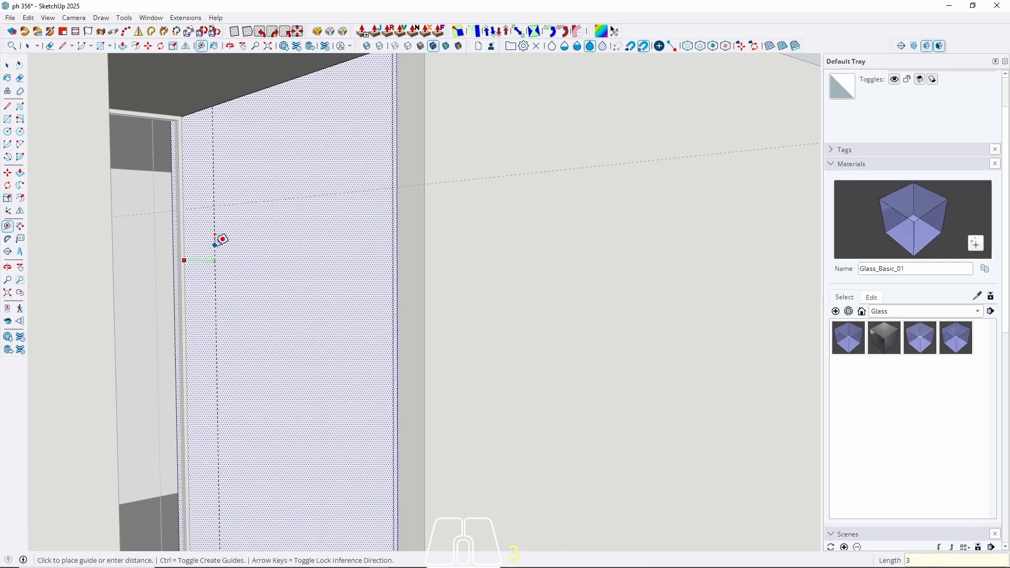
{"action": "key", "text": "Return"}
{"action": "key", "text": "Return"}
{"action": "key", "text": "space"}
Step: Draw an 80 by 240 cm door rectangle on the side wall between the guides, down to the floor
{"action": "key", "text": "r"}
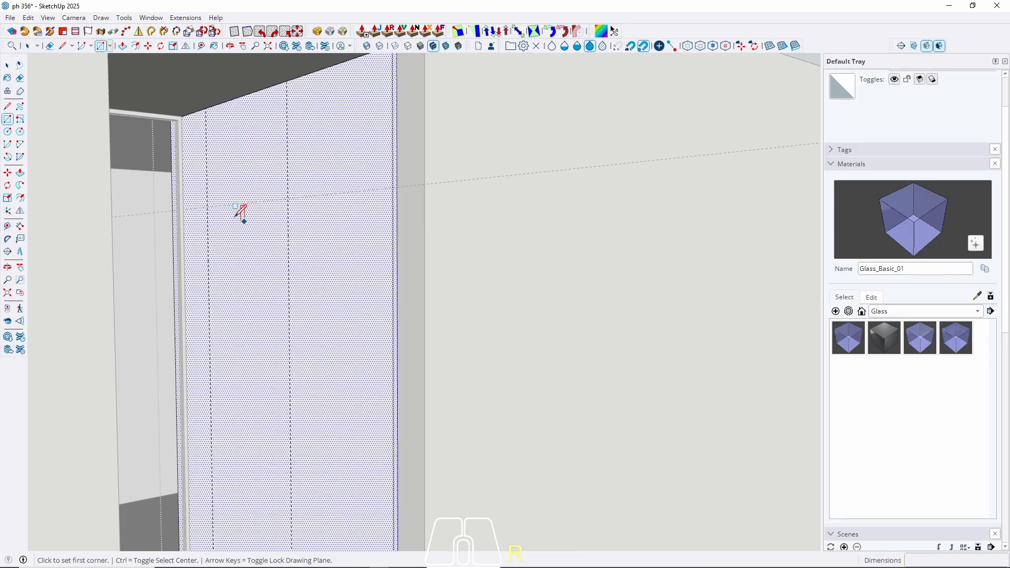
{"action": "left_click", "coordinate": [207, 210]}
{"action": "scroll", "coordinate": [216, 194], "scroll_direction": "down", "scroll_amount": 5}
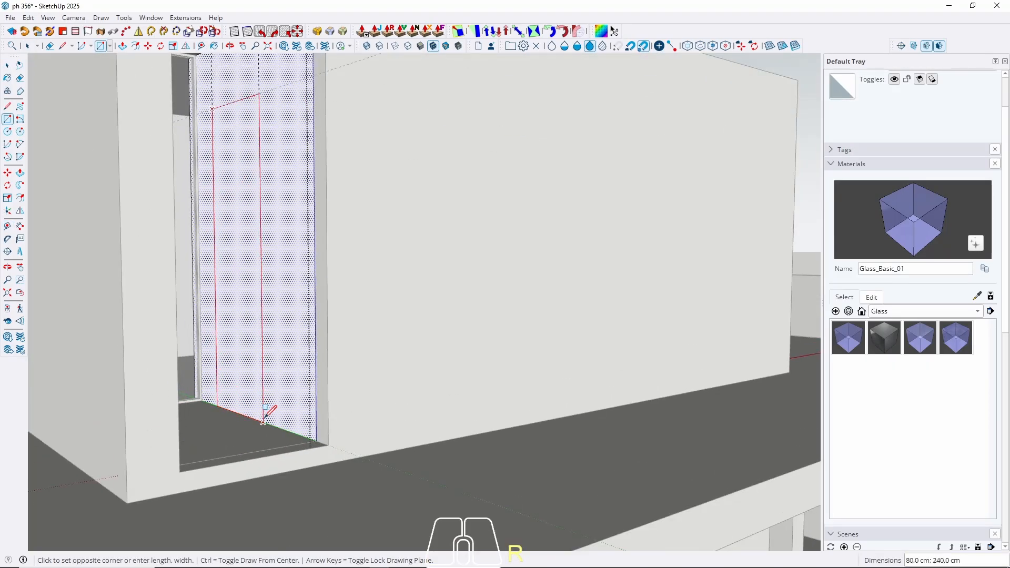
{"action": "left_click", "coordinate": [263, 421]}
{"action": "key", "text": "space"}
Step: Push the door rectangle through the side wall to cut the doorway, and leave the wall group
{"action": "key", "text": "p"}
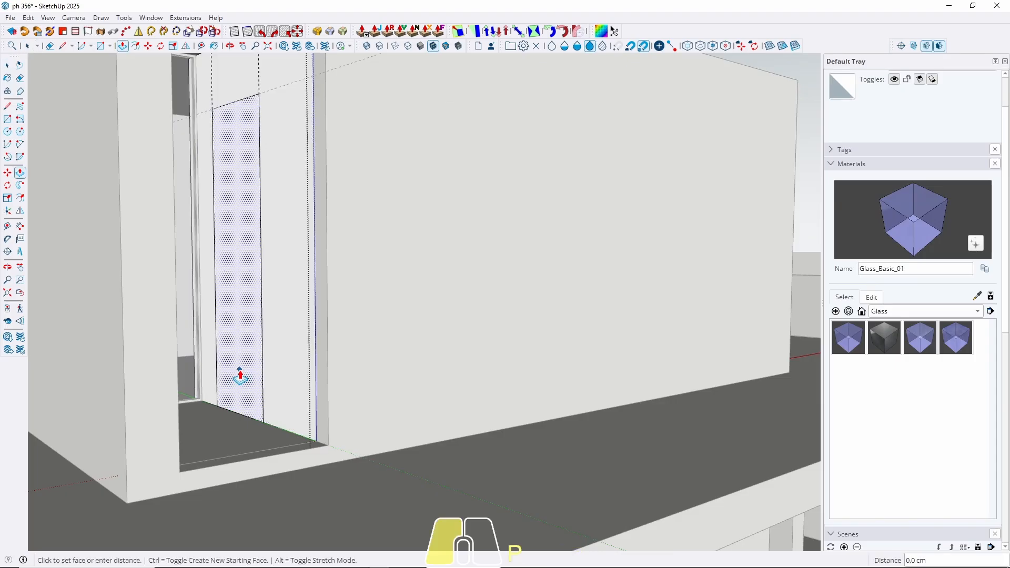
{"action": "left_click", "coordinate": [237, 374]}
{"action": "left_click", "coordinate": [243, 297]}
{"action": "key", "text": "space"}
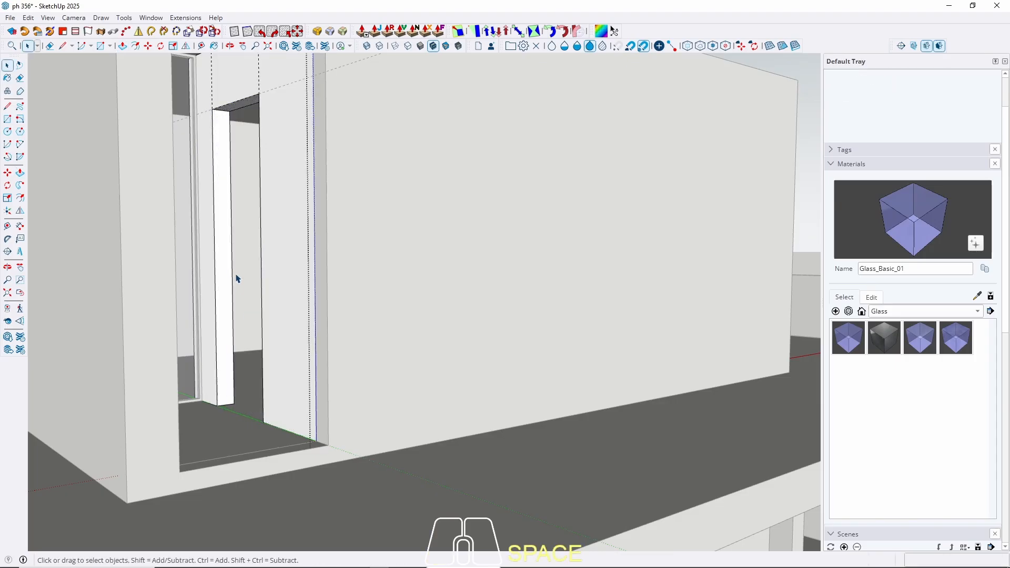
{"action": "key", "text": "Escape"}
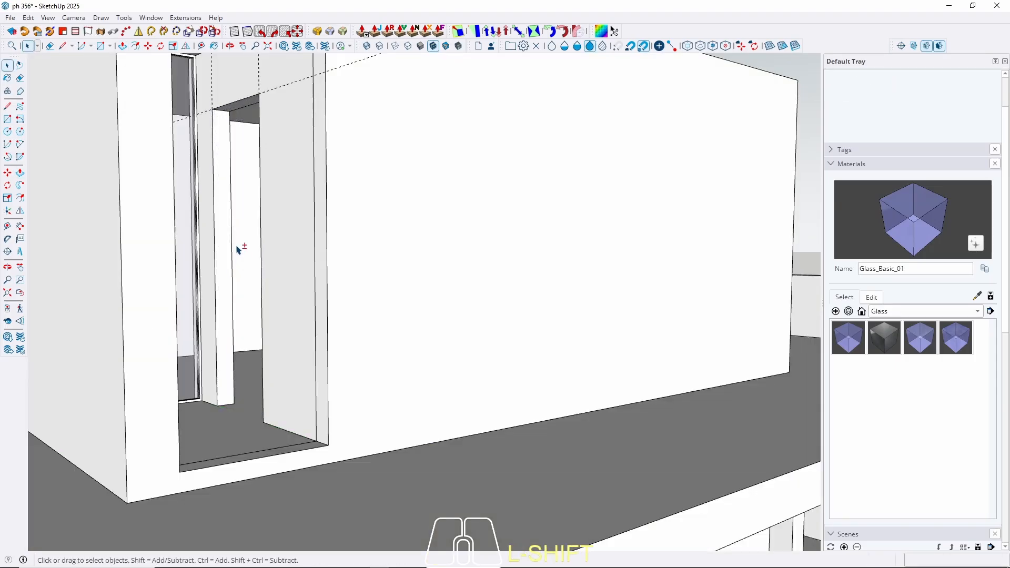
Step: Draw a rectangle filling the doorway, from its upper corner by the window to the opposite lower corner
{"action": "key", "text": "g"}
{"action": "scroll", "coordinate": [208, 151], "scroll_direction": "up", "scroll_amount": 2}
{"action": "left_click", "coordinate": [213, 93]}
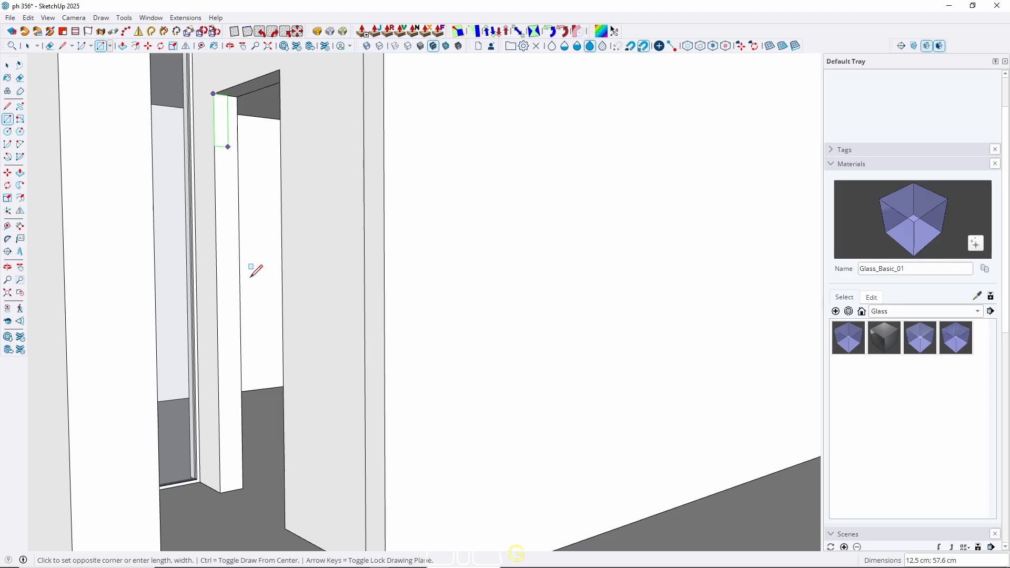
{"action": "middle_click_drag", "start_coordinate": [249, 276], "coordinate": [200, 5]}
{"action": "middle_click_drag", "start_coordinate": [219, 341], "coordinate": [213, 135], "text": "shift"}
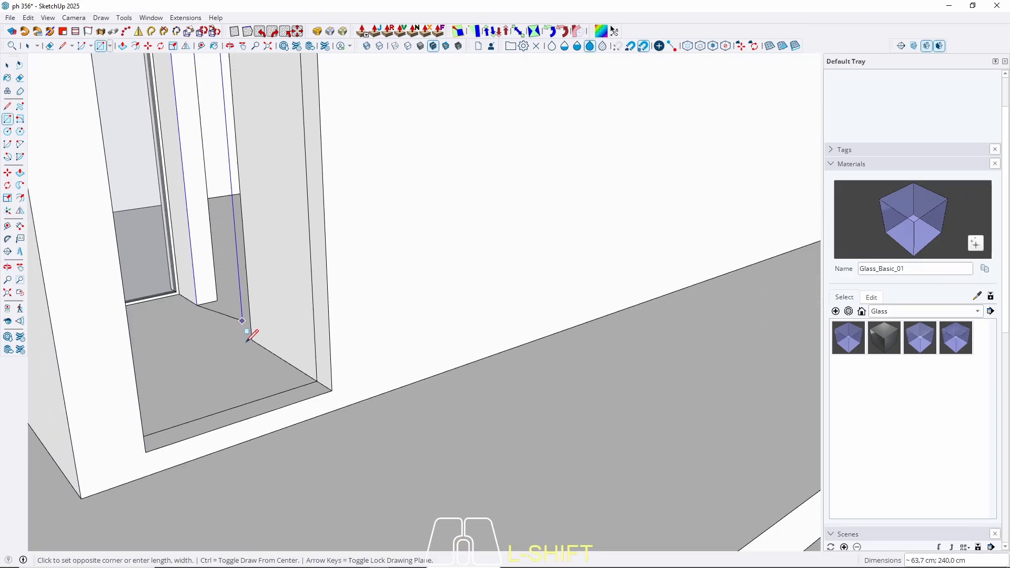
{"action": "scroll", "coordinate": [249, 339], "scroll_direction": "up", "scroll_amount": 1}
{"action": "left_click", "coordinate": [254, 337]}
{"action": "key", "text": "space"}
Step: Extrude the rectangle in the doorway to form the door panel and make it a group
{"action": "key", "text": "p"}
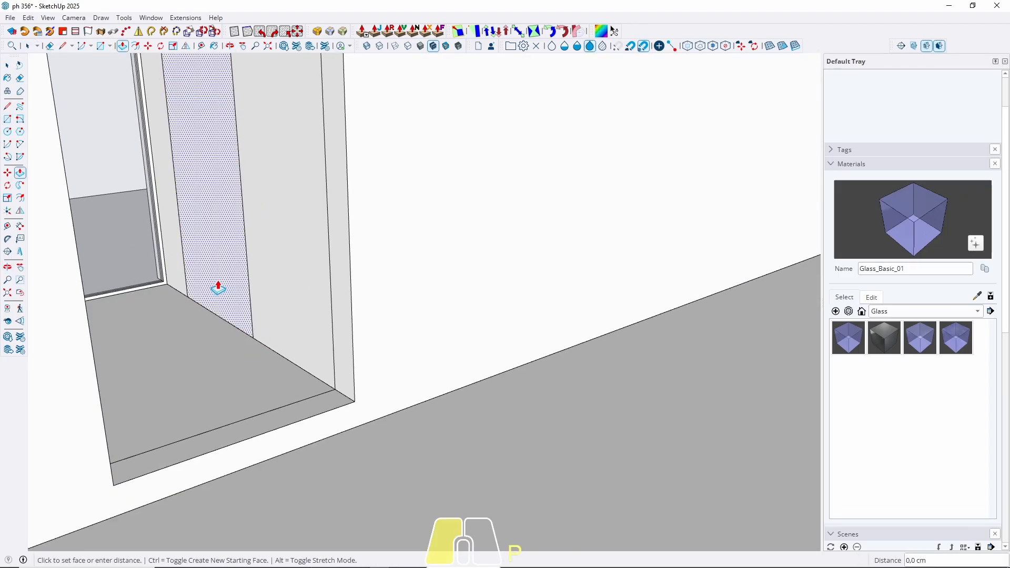
{"action": "left_click", "coordinate": [247, 271]}
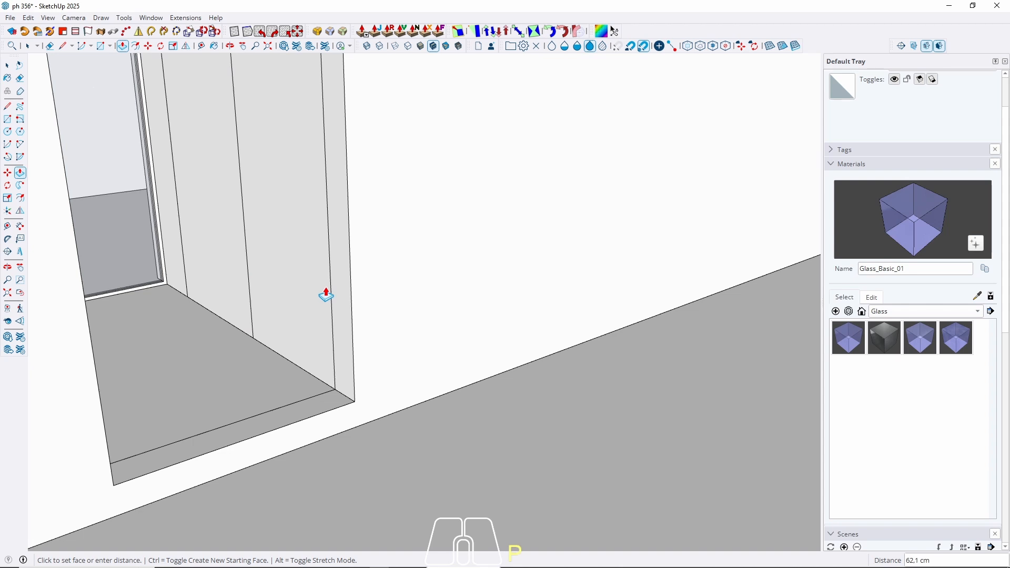
{"action": "key", "text": "Return"}
{"action": "key", "text": "space"}
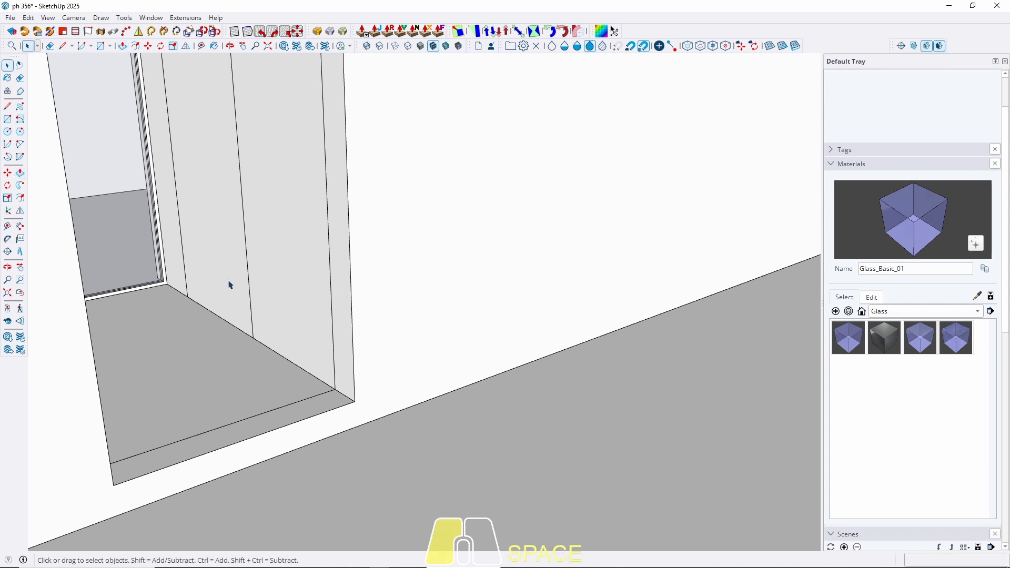
{"action": "left_click", "coordinate": [230, 285]}
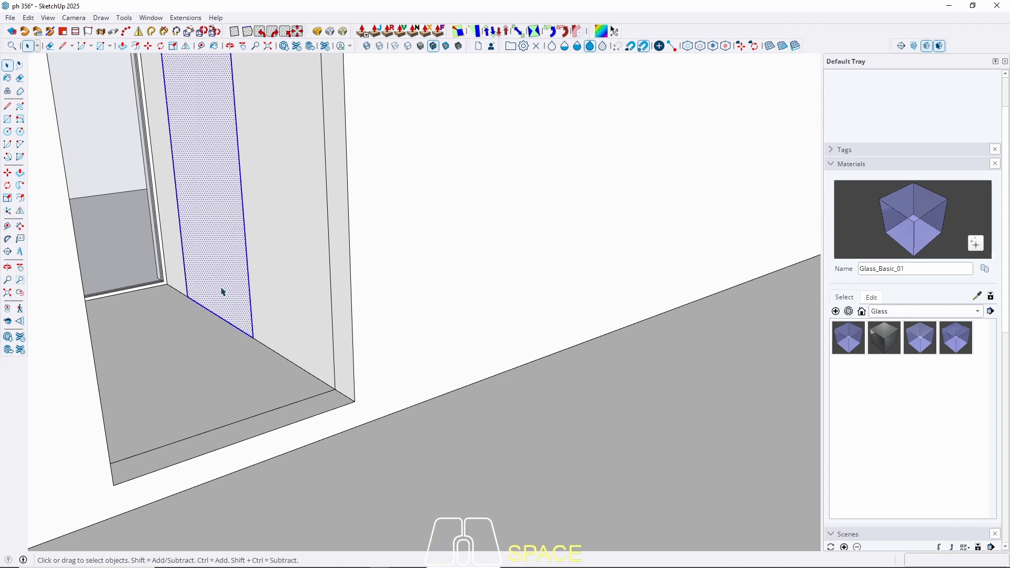
{"action": "right_click", "coordinate": [222, 285]}
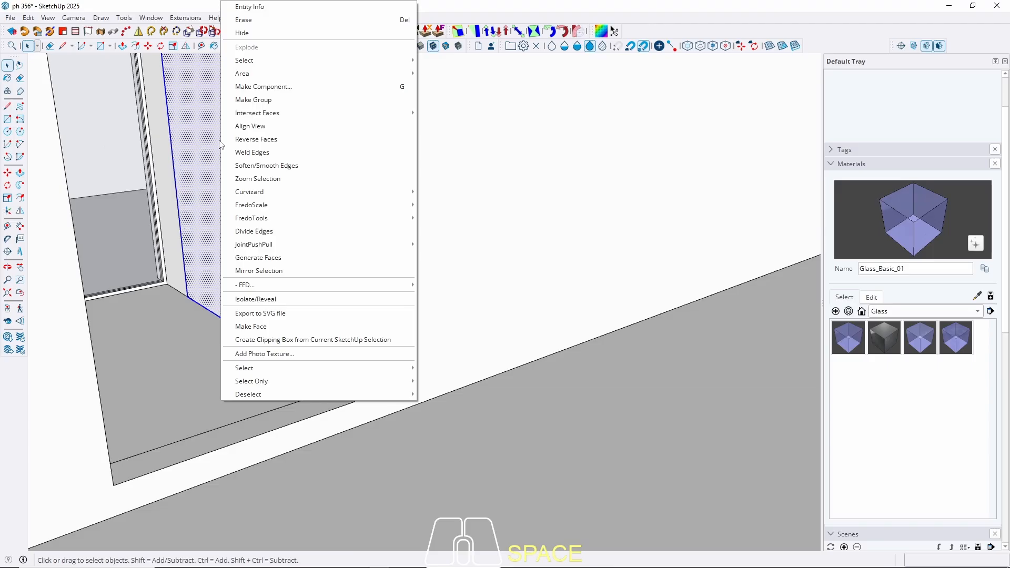
{"action": "left_click", "coordinate": [245, 102]}
{"action": "scroll", "coordinate": [233, 215], "scroll_direction": "down", "scroll_amount": 5}
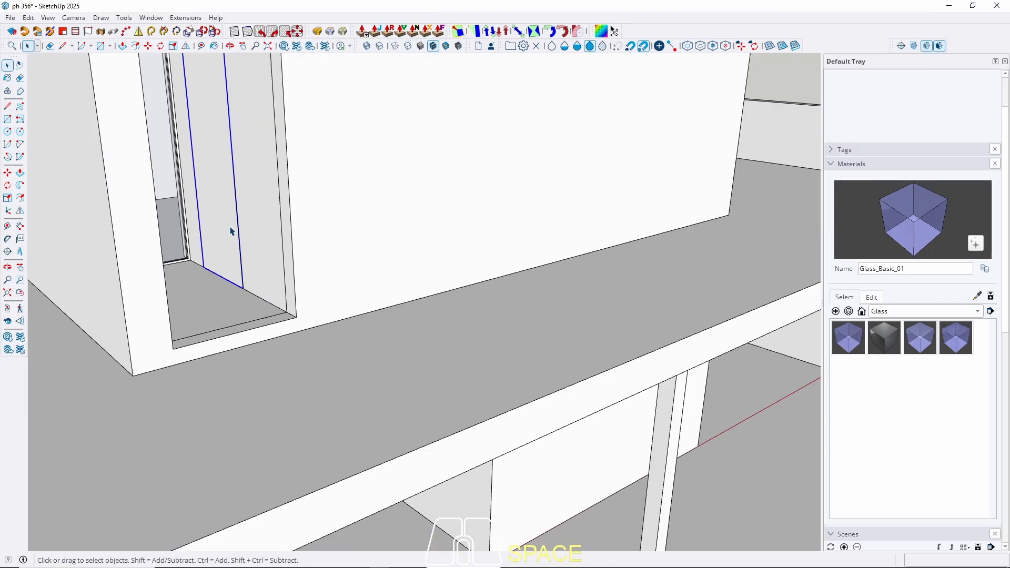
Step: Place a guide on the side of the upper-storey wall opening, parallel to the sill's side edge, to mark the railing height
{"action": "middle_click_drag", "start_coordinate": [306, 269], "coordinate": [187, 337]}
{"action": "scroll", "coordinate": [303, 405], "scroll_direction": "up", "scroll_amount": 4}
{"action": "middle_click_drag", "start_coordinate": [286, 361], "coordinate": [188, 446], "text": "shift"}
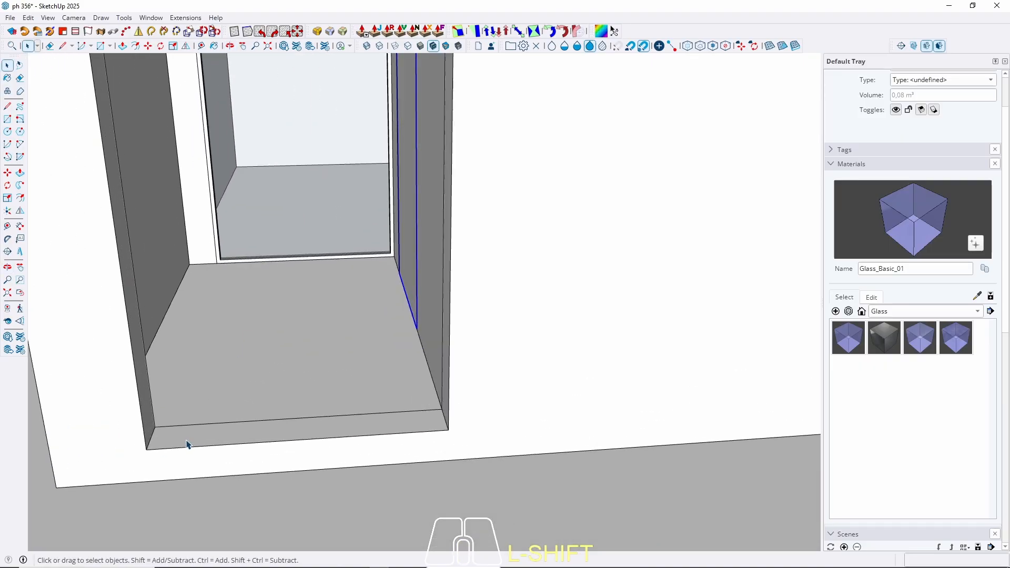
{"action": "scroll", "coordinate": [188, 446], "scroll_direction": "up", "scroll_amount": 3}
{"action": "scroll", "coordinate": [119, 459], "scroll_direction": "up", "scroll_amount": 2}
{"action": "key", "text": "t"}
{"action": "left_click", "coordinate": [97, 419]}
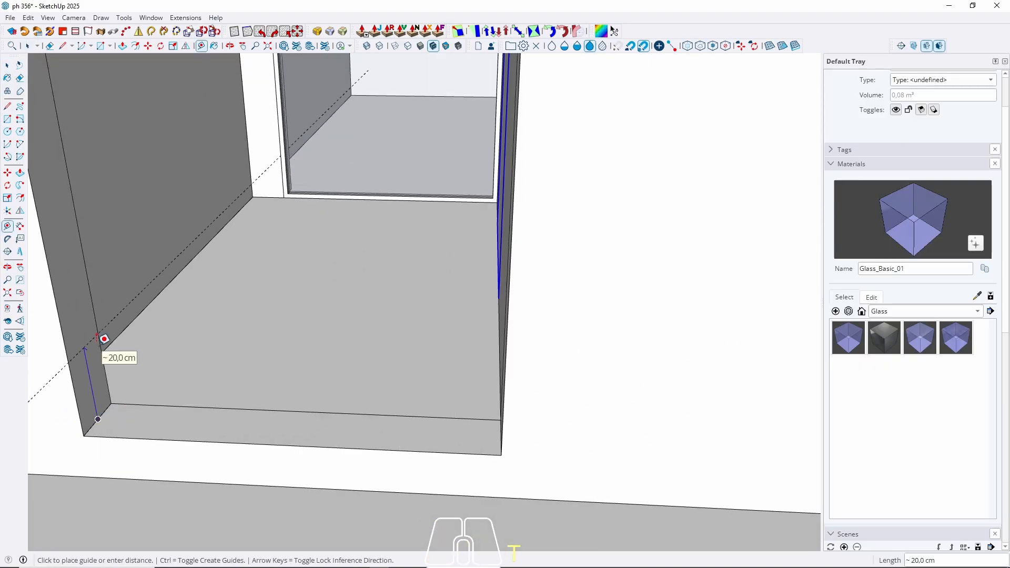
{"action": "key", "text": "Return"}
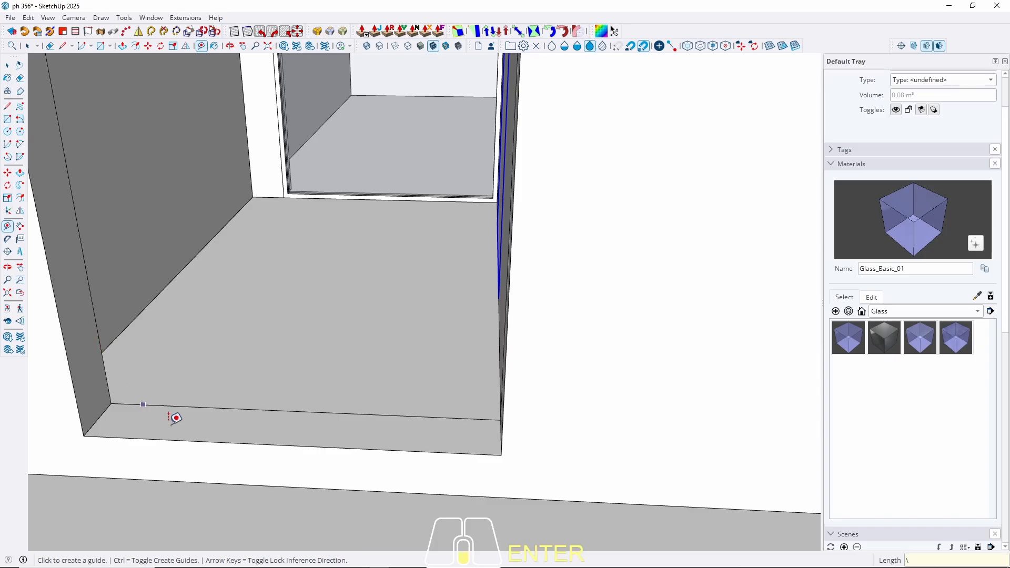
{"action": "scroll", "coordinate": [179, 424], "scroll_direction": "down", "scroll_amount": 3}
Step: Draw a rectangle from the opening's lower outer corner to the guide on the opposite side and extrude it into a thin panel
{"action": "key", "text": "space"}
{"action": "key", "text": "r"}
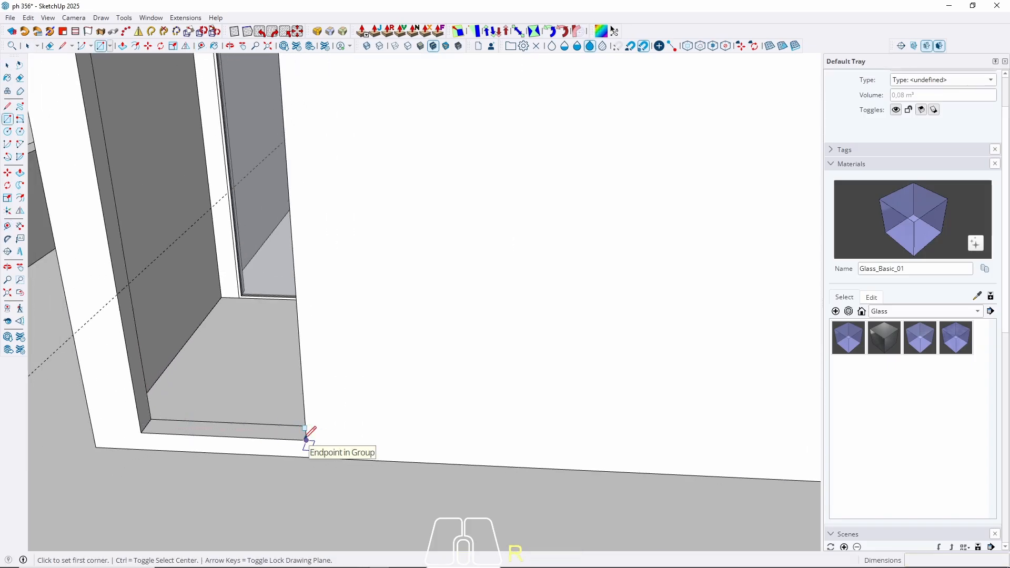
{"action": "left_click", "coordinate": [306, 439]}
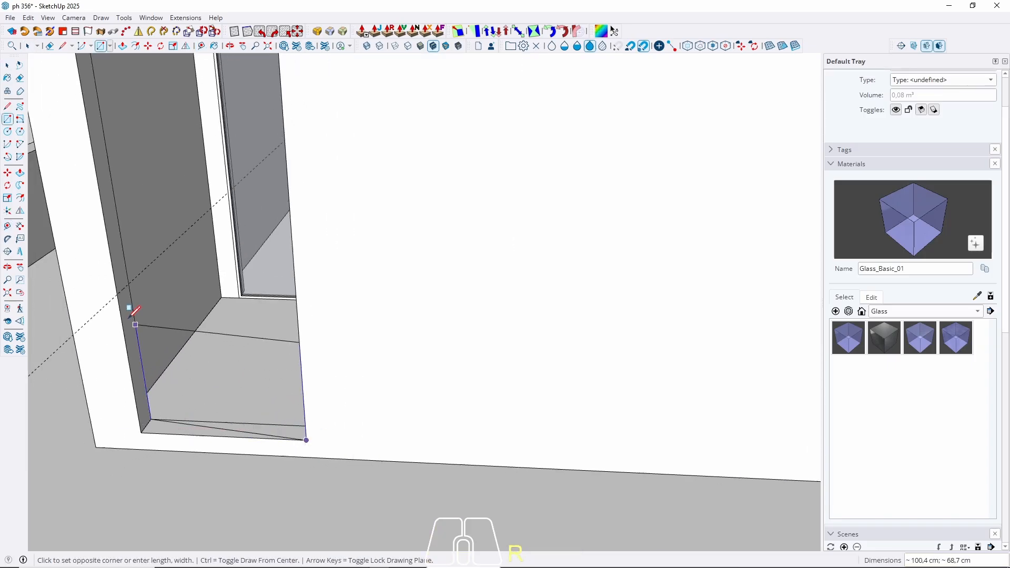
{"action": "left_click", "coordinate": [118, 290]}
{"action": "key", "text": "space"}
{"action": "key", "text": "p"}
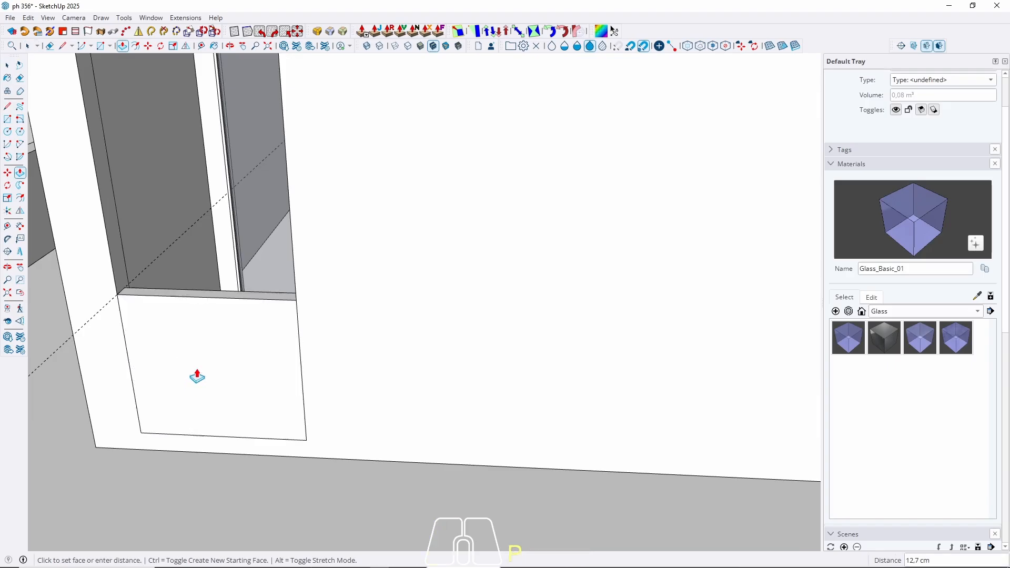
{"action": "left_click", "coordinate": [195, 371]}
{"action": "key", "text": "Return"}
Step: Make the panel a group and apply the Glass_Basic_01 material to it
{"action": "key", "text": "space"}
{"action": "left_click", "coordinate": [196, 378]}
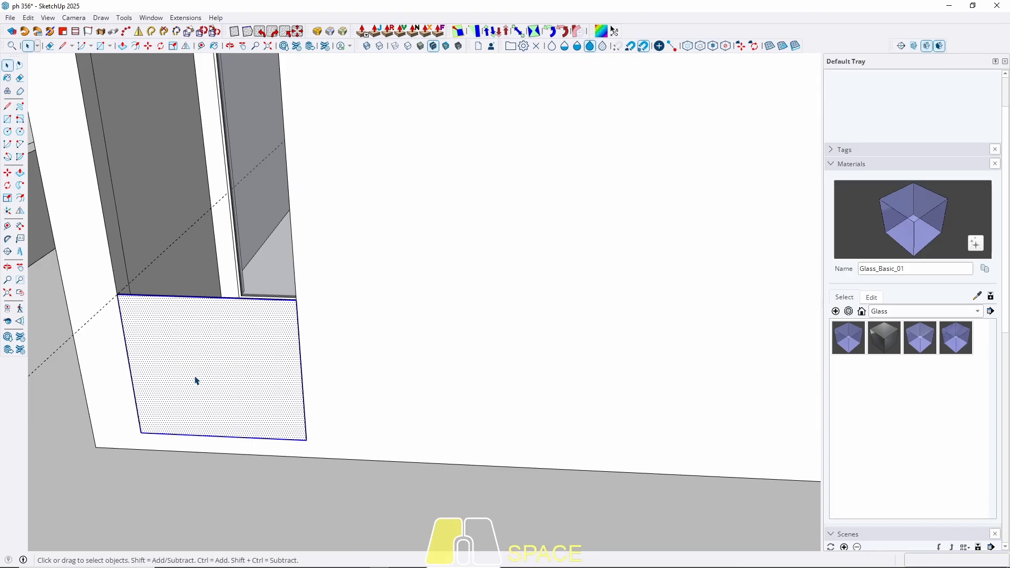
{"action": "right_click", "coordinate": [203, 230]}
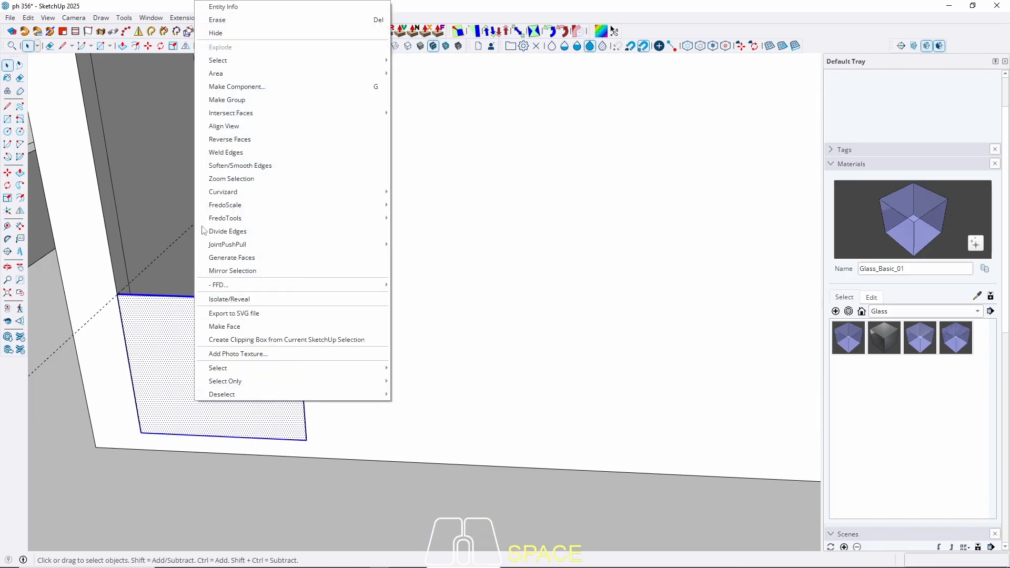
{"action": "left_click", "coordinate": [227, 100]}
{"action": "left_click", "coordinate": [201, 344]}
{"action": "key", "text": "space"}
Step: Move the glass panel slightly inward from the opening's outer face along the green axis
{"action": "scroll", "coordinate": [185, 410], "scroll_direction": "up", "scroll_amount": 3}
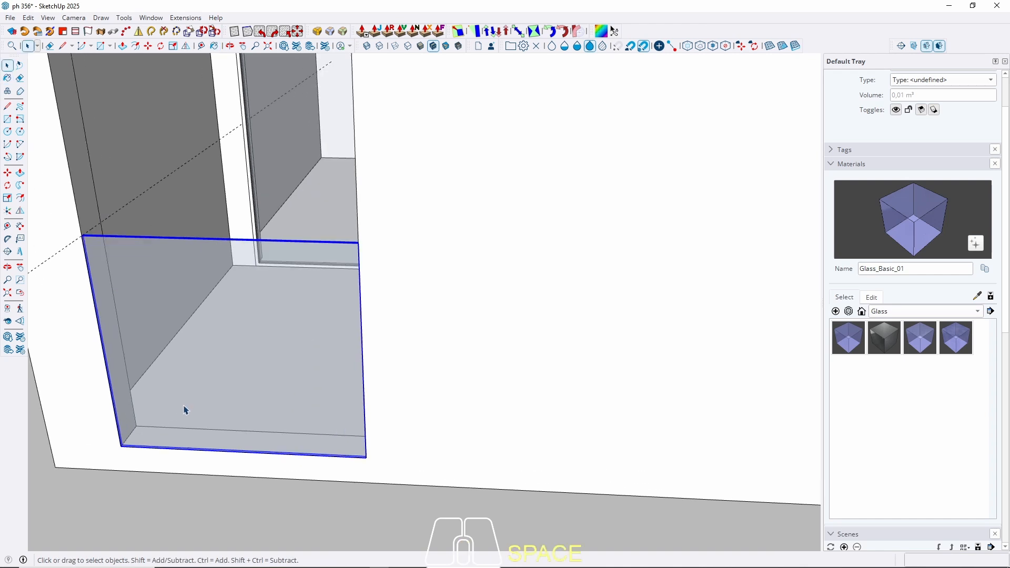
{"action": "key", "text": "m"}
{"action": "left_click", "coordinate": [169, 428]}
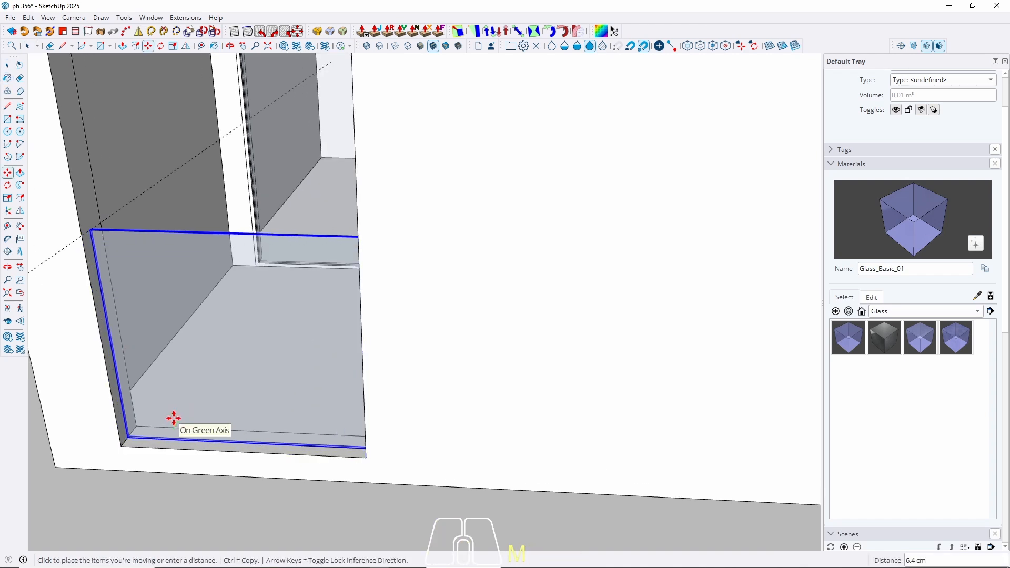
{"action": "left_click", "coordinate": [173, 418]}
{"action": "key", "text": "space"}
Step: Draw a short rectangle on the glass panel's top edge, starting at its corner beside the guide and spanning the panel thickness
{"action": "scroll", "coordinate": [79, 210], "scroll_direction": "up", "scroll_amount": 3}
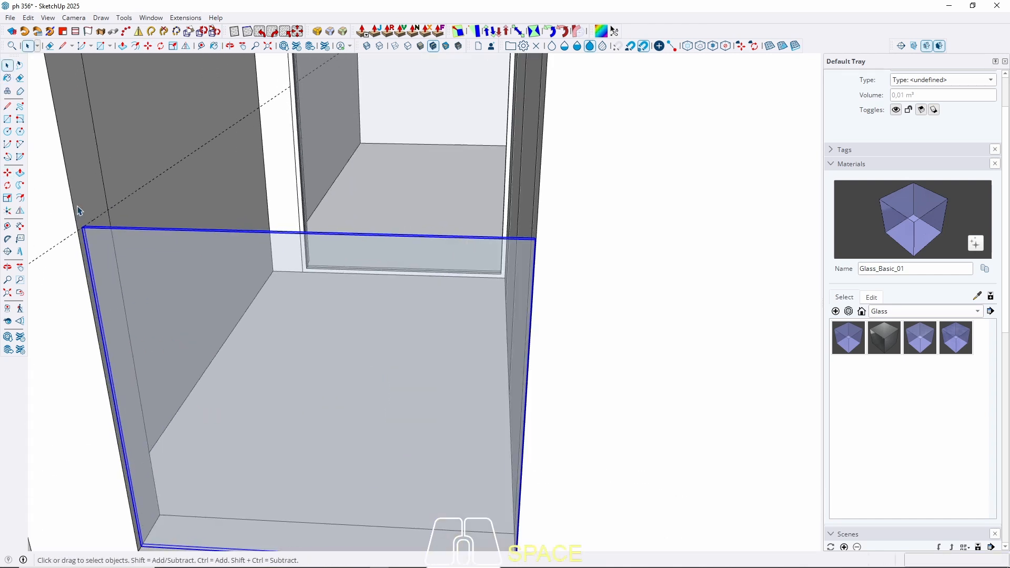
{"action": "scroll", "coordinate": [79, 210], "scroll_direction": "up", "scroll_amount": 5}
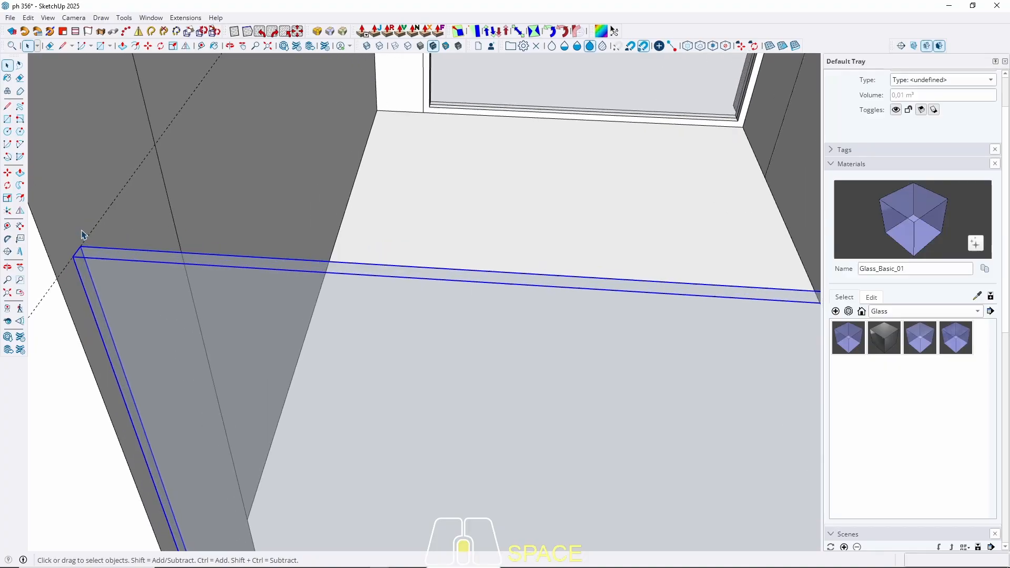
{"action": "scroll", "coordinate": [81, 235], "scroll_direction": "up", "scroll_amount": 1}
{"action": "key", "text": "r"}
{"action": "left_click", "coordinate": [81, 247]}
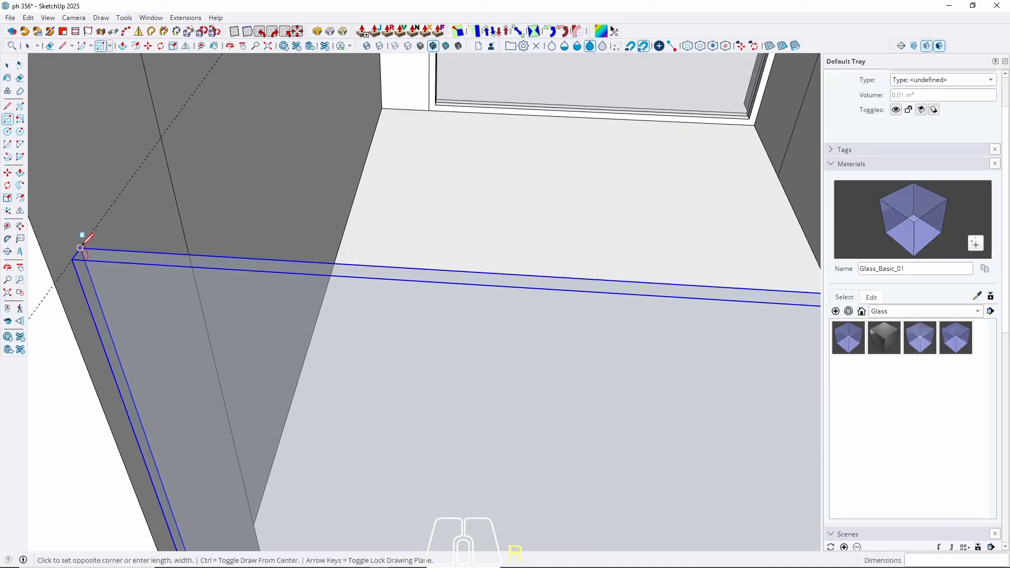
{"action": "left_click", "coordinate": [138, 261]}
{"action": "key", "text": "space"}
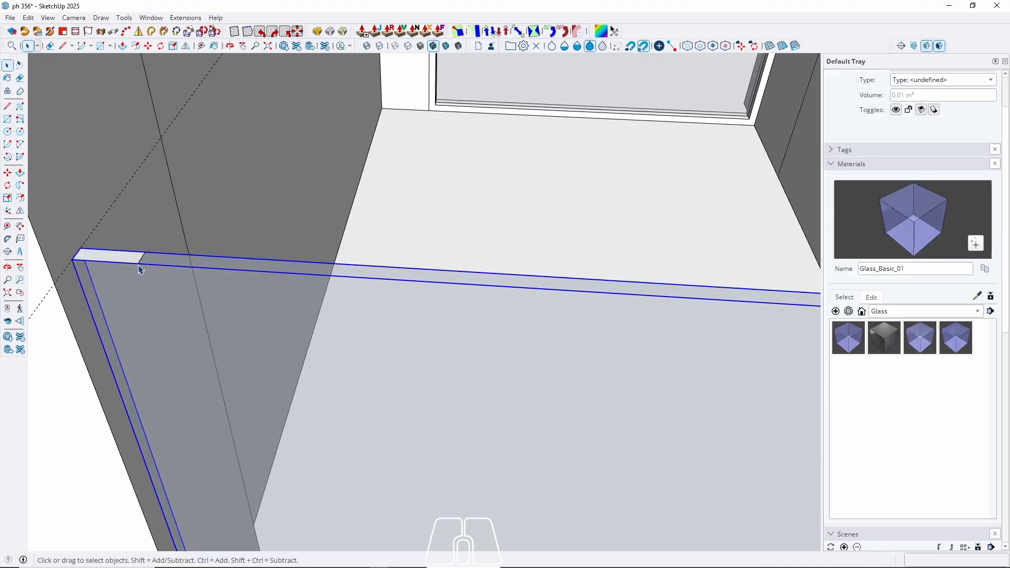
{"action": "key", "text": "p"}
{"action": "left_click", "coordinate": [131, 259]}
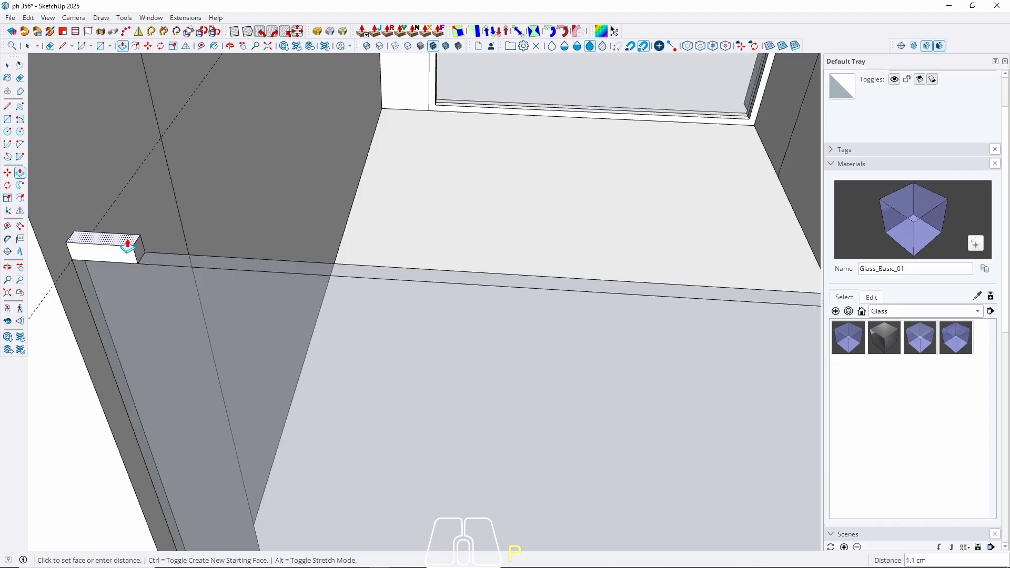
{"action": "key", "text": "Return"}
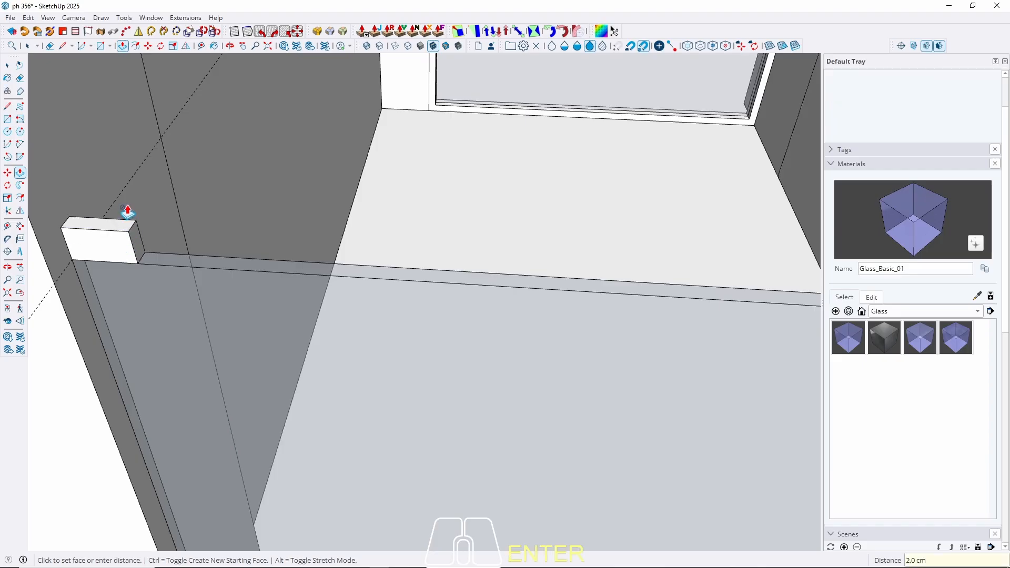
{"action": "key", "text": "ctrl+z"}
Step: Extrude the rectangle on the glass panel 1 cm upward and pull its outer face out by 2 cm
{"action": "left_click", "coordinate": [116, 259]}
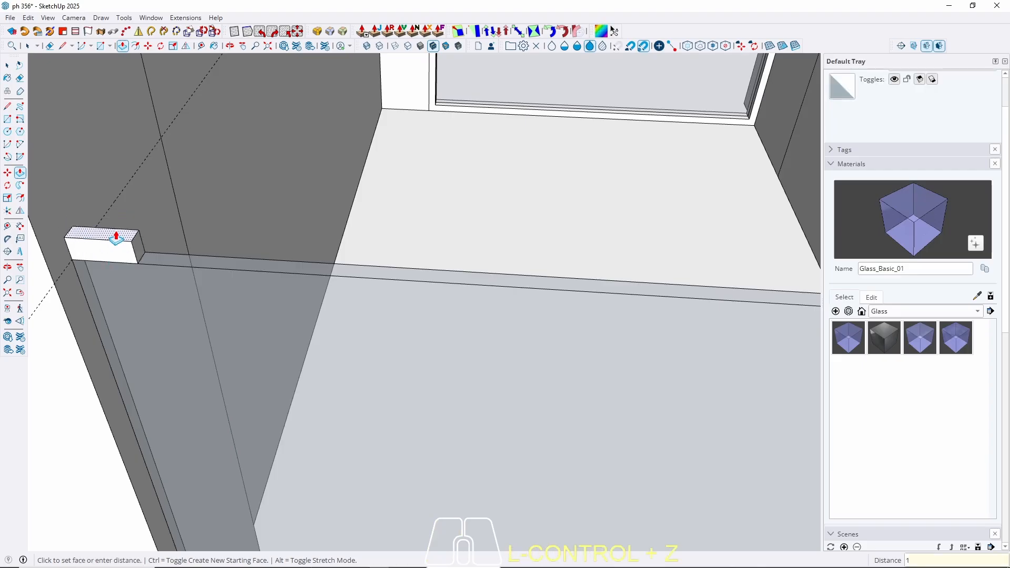
{"action": "key", "text": "Return"}
{"action": "left_click", "coordinate": [109, 254]}
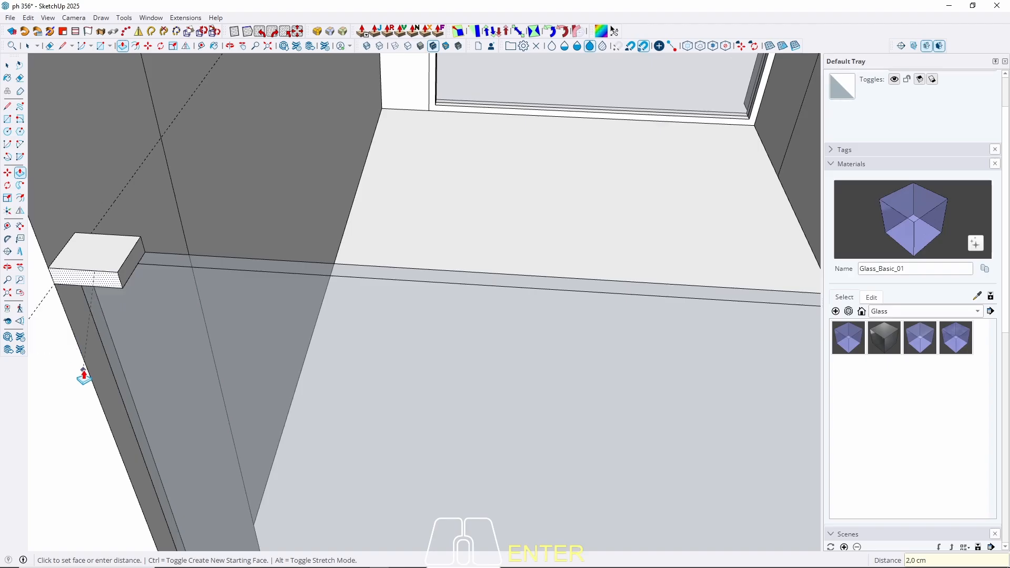
{"action": "left_click", "coordinate": [83, 372]}
Step: Pull the rail piece's inner face 2 cm beyond the glass panel
{"action": "scroll", "coordinate": [135, 227], "scroll_direction": "up", "scroll_amount": 3}
{"action": "middle_click_drag", "start_coordinate": [163, 210], "coordinate": [536, 298]}
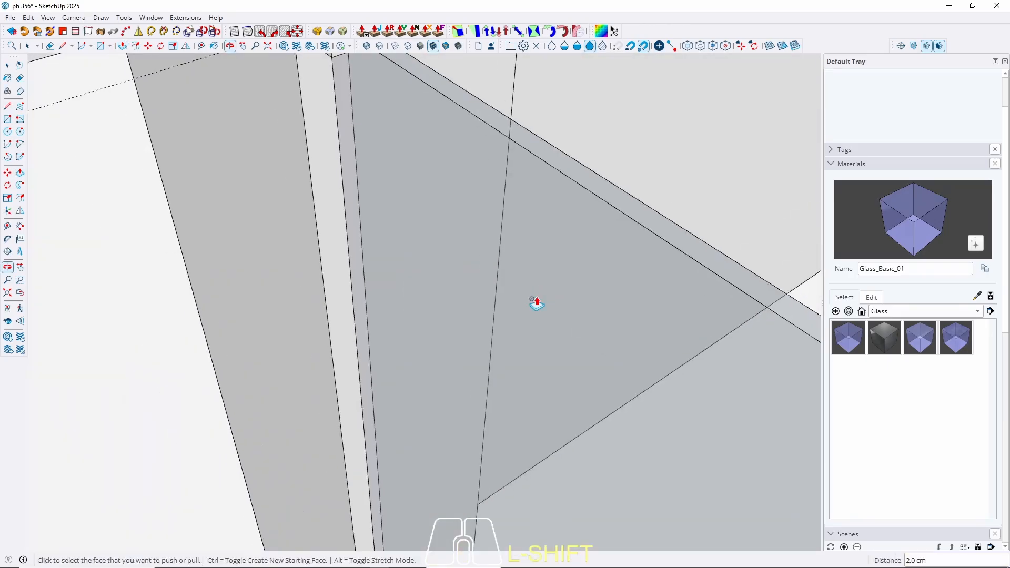
{"action": "scroll", "coordinate": [505, 295], "scroll_direction": "down", "scroll_amount": 2}
{"action": "scroll", "coordinate": [431, 131], "scroll_direction": "up", "scroll_amount": 3}
{"action": "middle_click_drag", "start_coordinate": [420, 132], "coordinate": [457, 128]}
{"action": "scroll", "coordinate": [476, 137], "scroll_direction": "up", "scroll_amount": 3}
{"action": "left_click", "coordinate": [468, 130]}
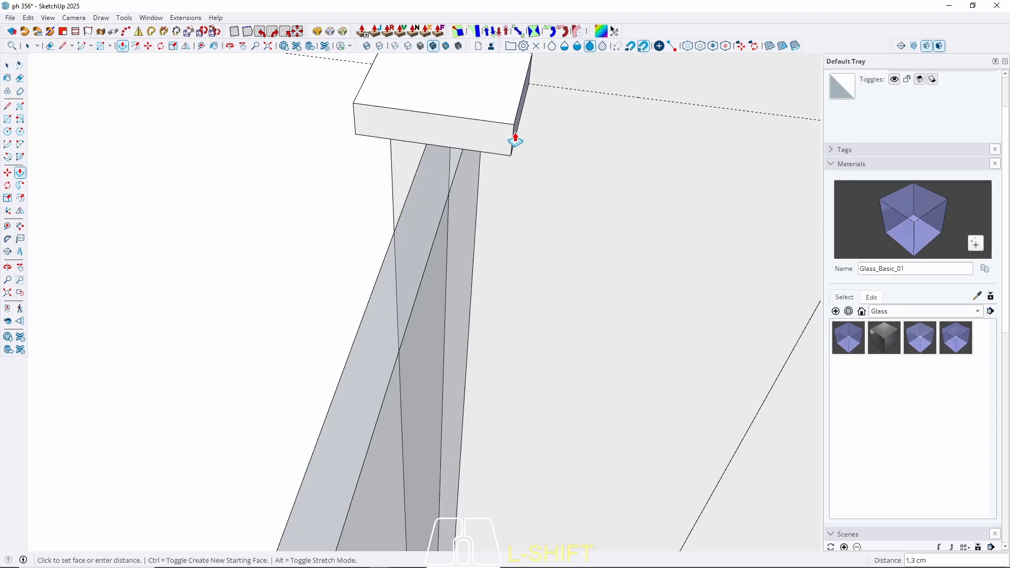
{"action": "type", "text": "2"}
{"action": "key", "text": "Return"}
Step: Extend the rail's end face across the full width of the opening
{"action": "scroll", "coordinate": [458, 140], "scroll_direction": "up", "scroll_amount": 3}
{"action": "middle_click_drag", "start_coordinate": [482, 257], "coordinate": [338, 339]}
{"action": "scroll", "coordinate": [338, 338], "scroll_direction": "down", "scroll_amount": 3}
{"action": "key", "text": "space"}
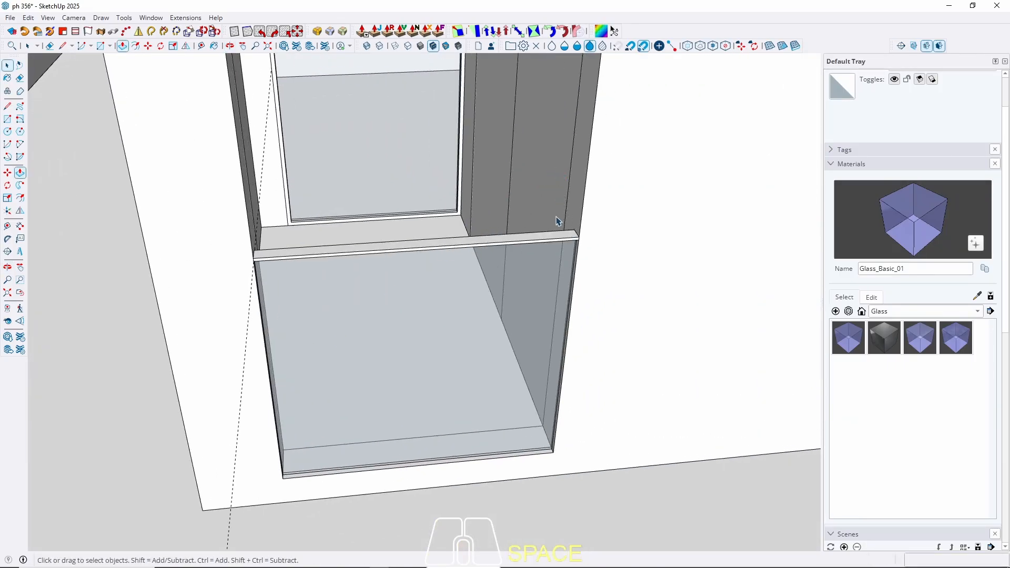
Step: Select the whole top rail and make it a group
{"action": "left_click", "coordinate": [562, 226]}
{"action": "key", "text": "Escape"}
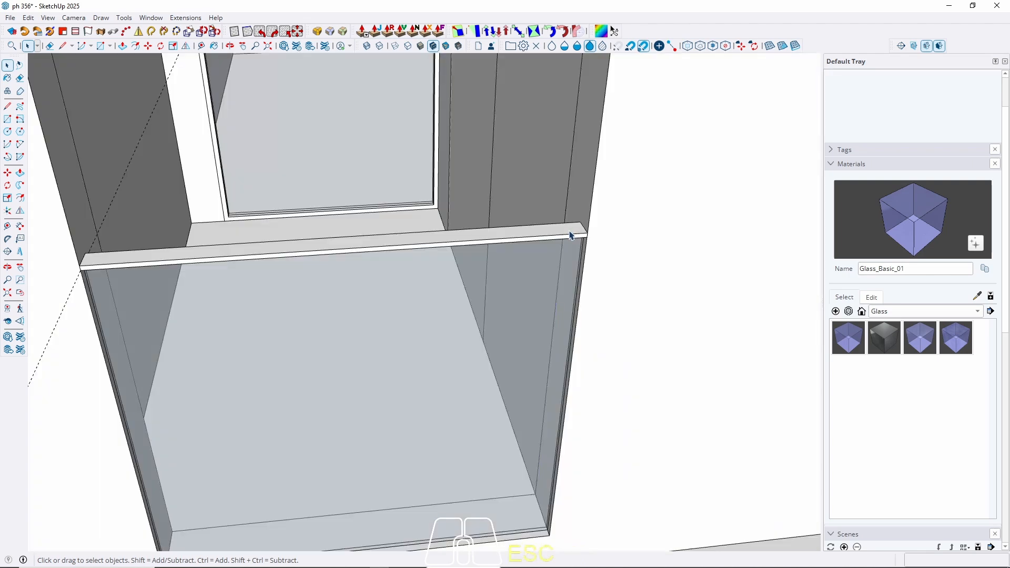
{"action": "left_click", "coordinate": [571, 234]}
{"action": "right_click", "coordinate": [572, 235]}
{"action": "left_click", "coordinate": [615, 102]}
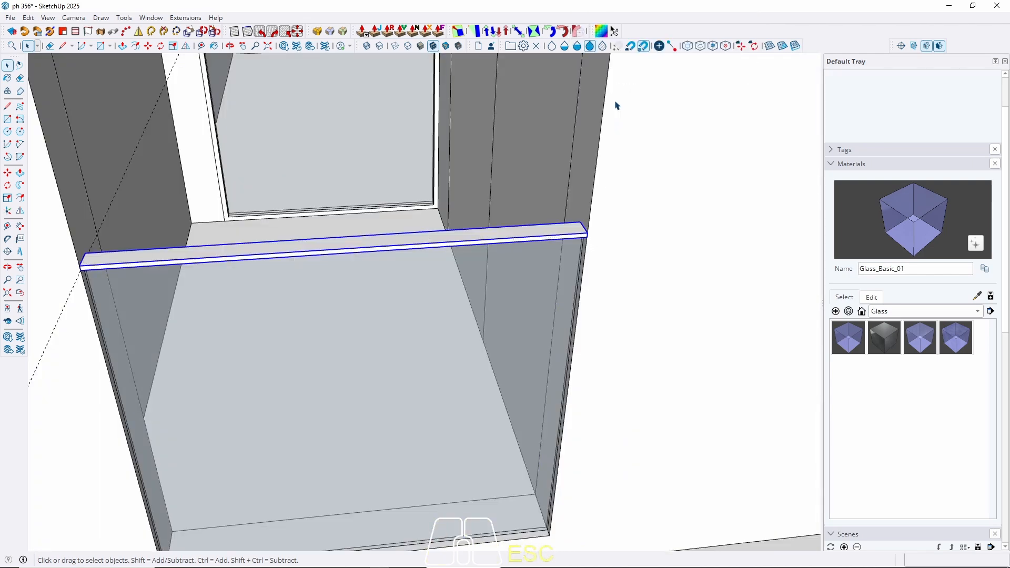
Step: Open the column at the canopy's front corner for editing, select all its geometry and hide the rest of the model
{"action": "scroll", "coordinate": [336, 316], "scroll_direction": "down", "scroll_amount": 7}
{"action": "middle_click_drag", "start_coordinate": [385, 390], "coordinate": [387, 275]}
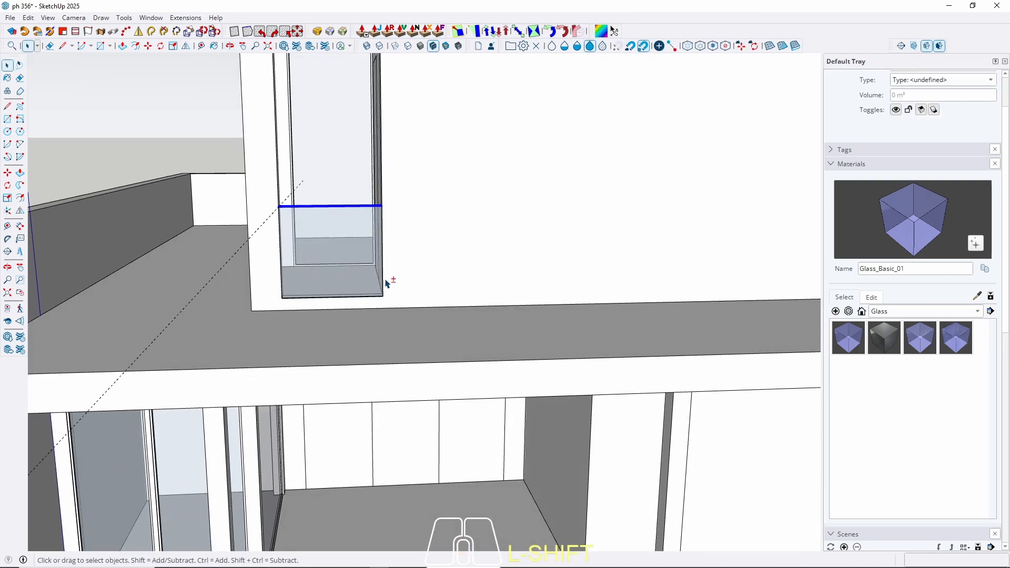
{"action": "scroll", "coordinate": [388, 281], "scroll_direction": "down", "scroll_amount": 5}
{"action": "middle_click_drag", "start_coordinate": [217, 312], "coordinate": [363, 286]}
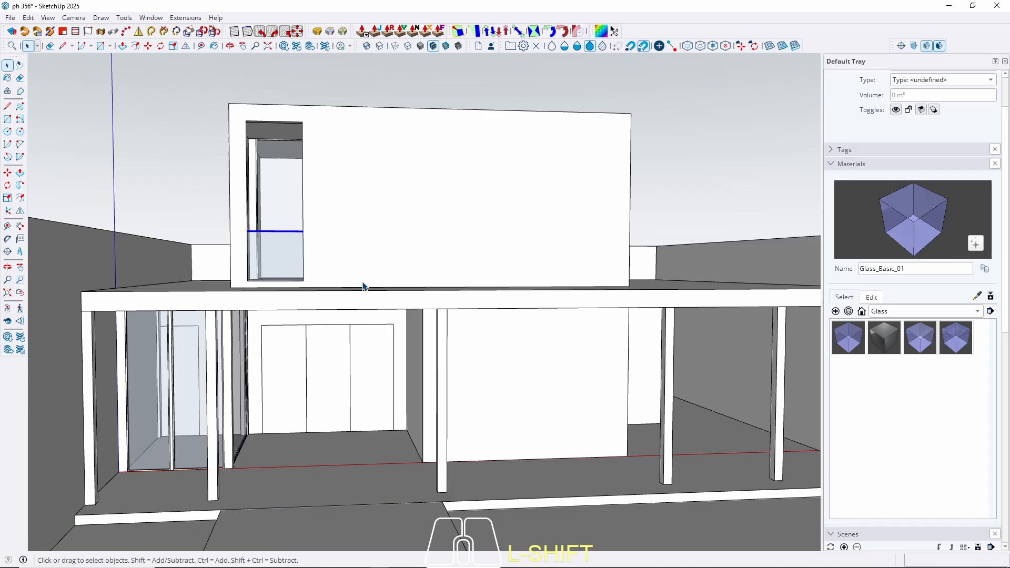
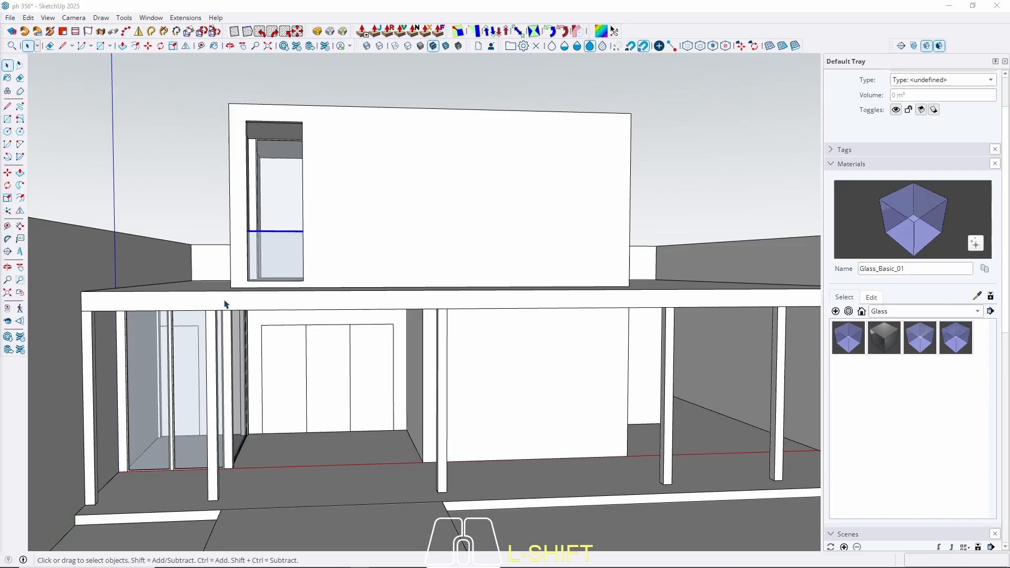
{"action": "scroll", "coordinate": [224, 352], "scroll_direction": "down", "scroll_amount": 1}
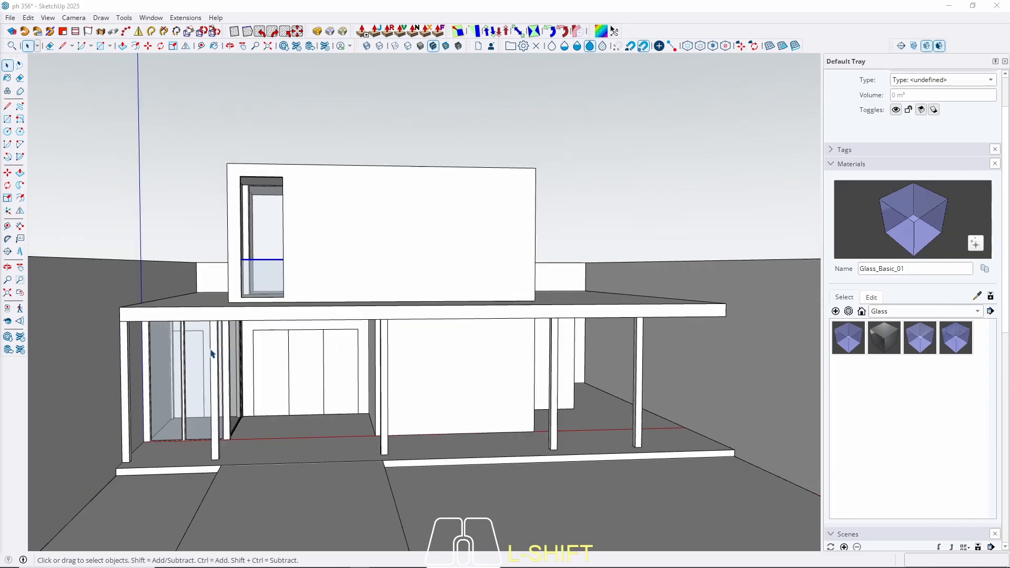
{"action": "scroll", "coordinate": [178, 296], "scroll_direction": "up", "scroll_amount": 5}
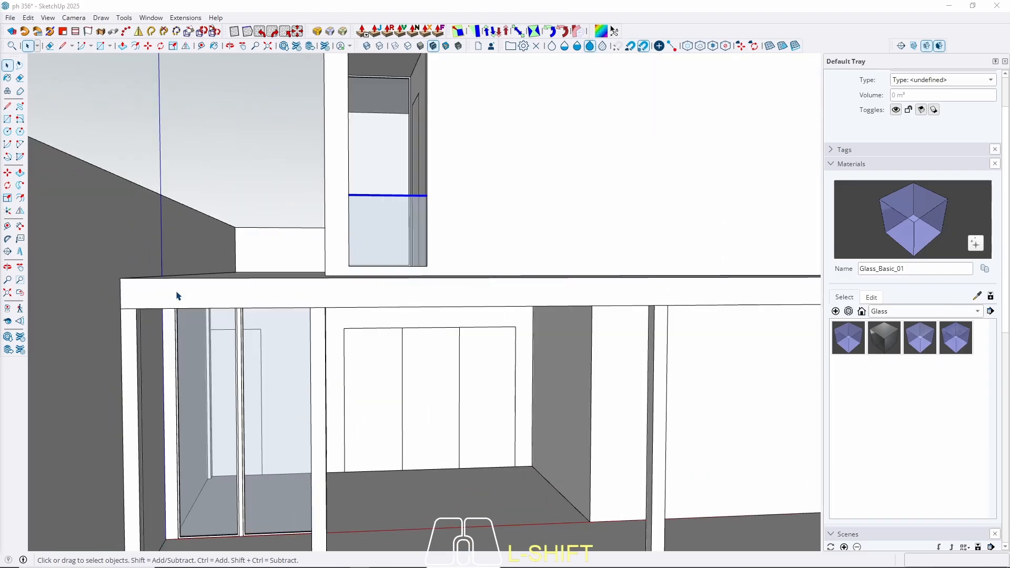
{"action": "middle_click_drag", "start_coordinate": [126, 331], "coordinate": [106, 349], "text": "shift"}
{"action": "scroll", "coordinate": [107, 348], "scroll_direction": "up", "scroll_amount": 2}
{"action": "triple_click", "coordinate": [106, 347]}
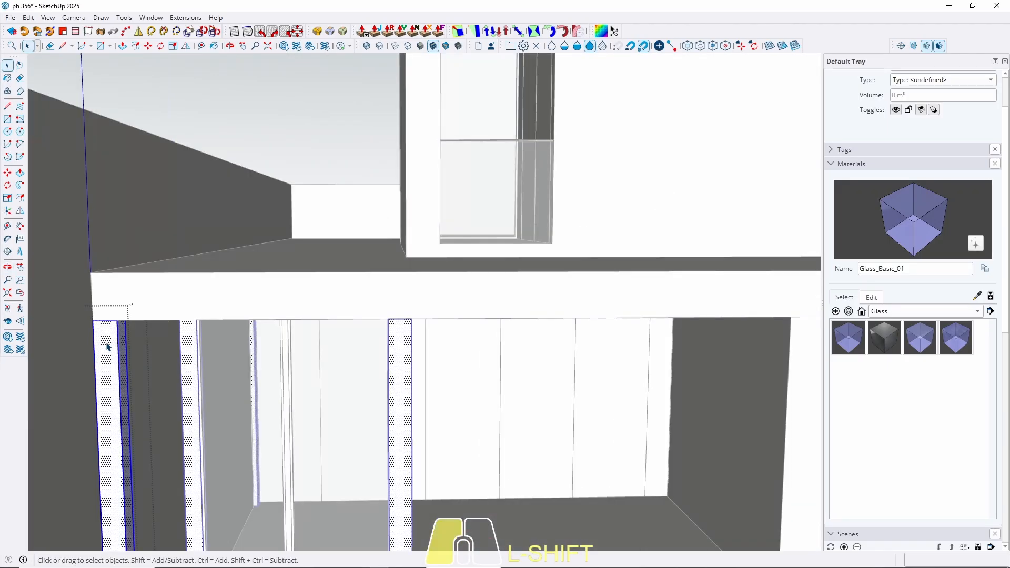
{"action": "key", "text": "w"}
Step: Place guides 2 cm in from two opposite side edges of the column's top face
{"action": "middle_click_drag", "start_coordinate": [116, 293], "coordinate": [152, 427]}
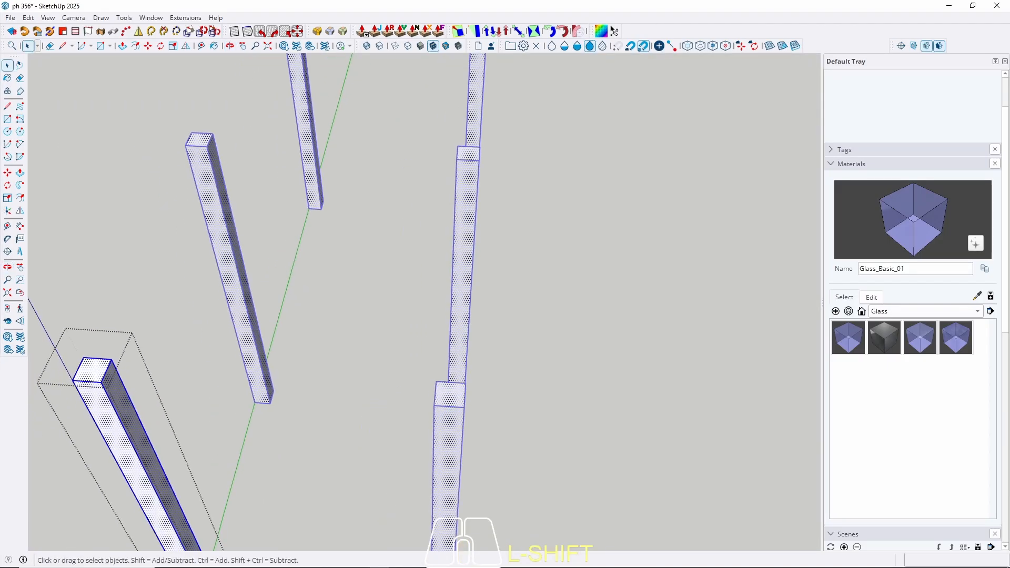
{"action": "scroll", "coordinate": [197, 300], "scroll_direction": "up", "scroll_amount": 3}
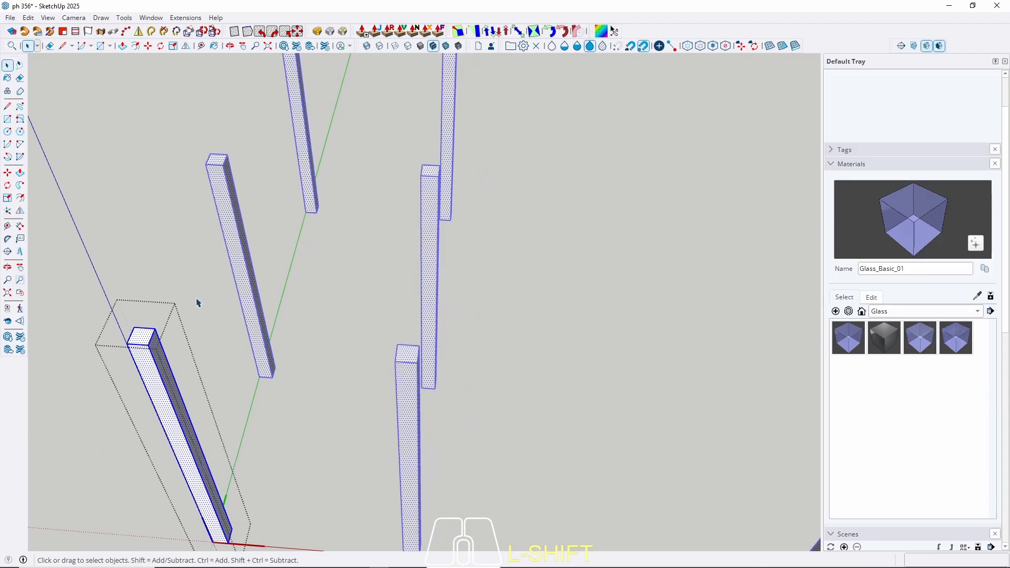
{"action": "middle_click_drag", "start_coordinate": [196, 300], "coordinate": [148, 403]}
{"action": "scroll", "coordinate": [113, 368], "scroll_direction": "up", "scroll_amount": 4}
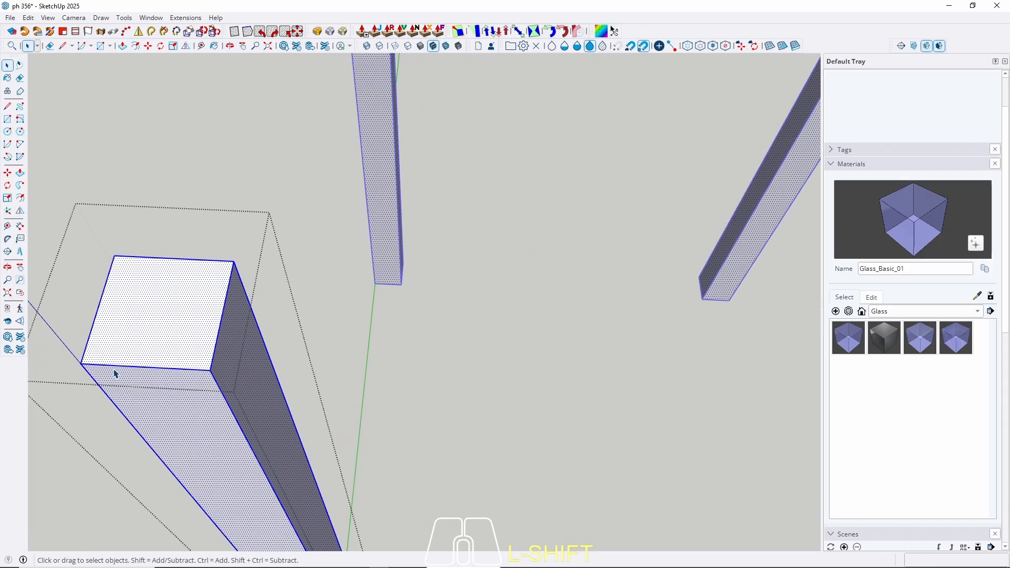
{"action": "key", "text": "t"}
{"action": "left_click", "coordinate": [86, 284]}
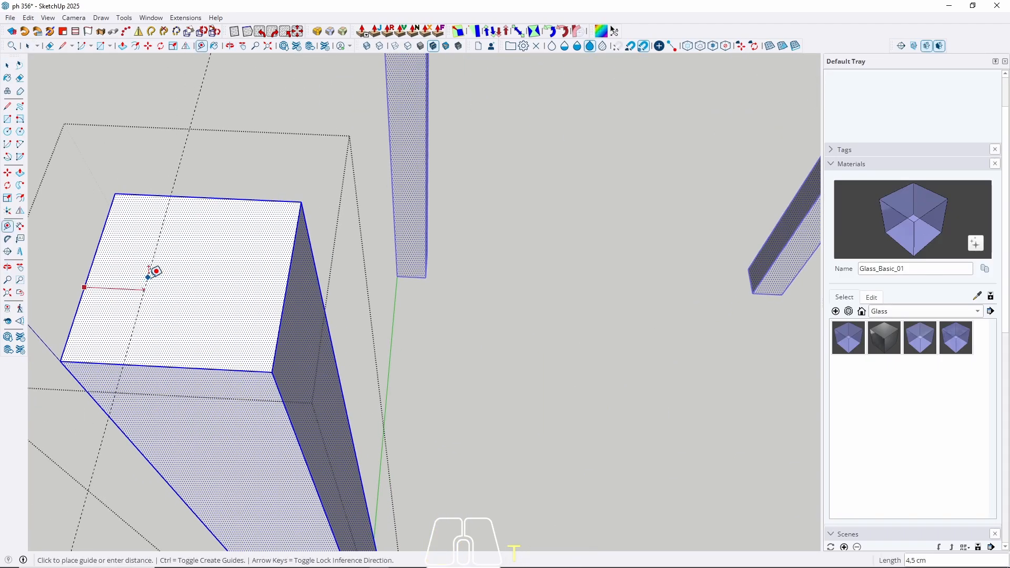
{"action": "key", "text": "Return"}
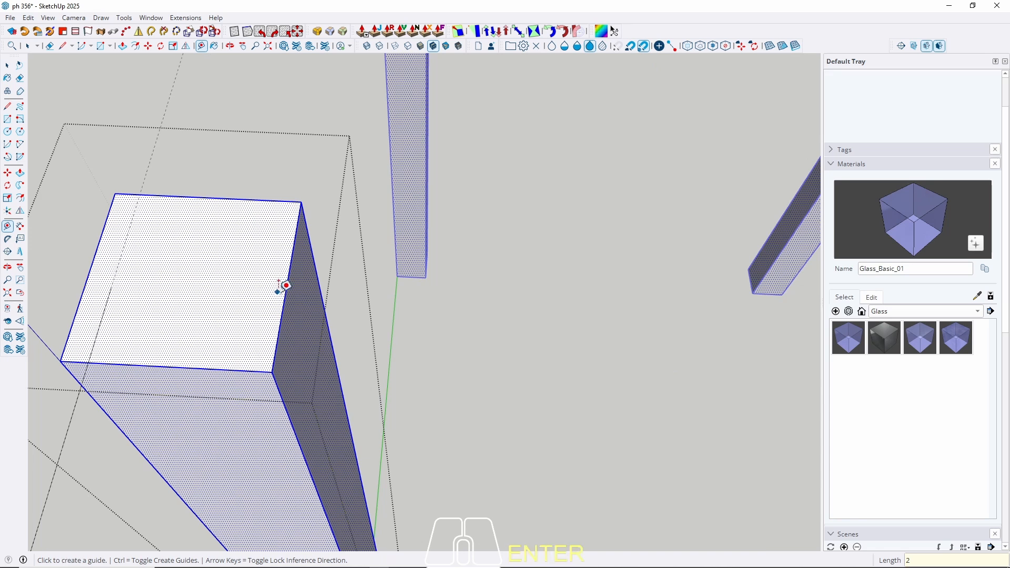
{"action": "left_click", "coordinate": [285, 293]}
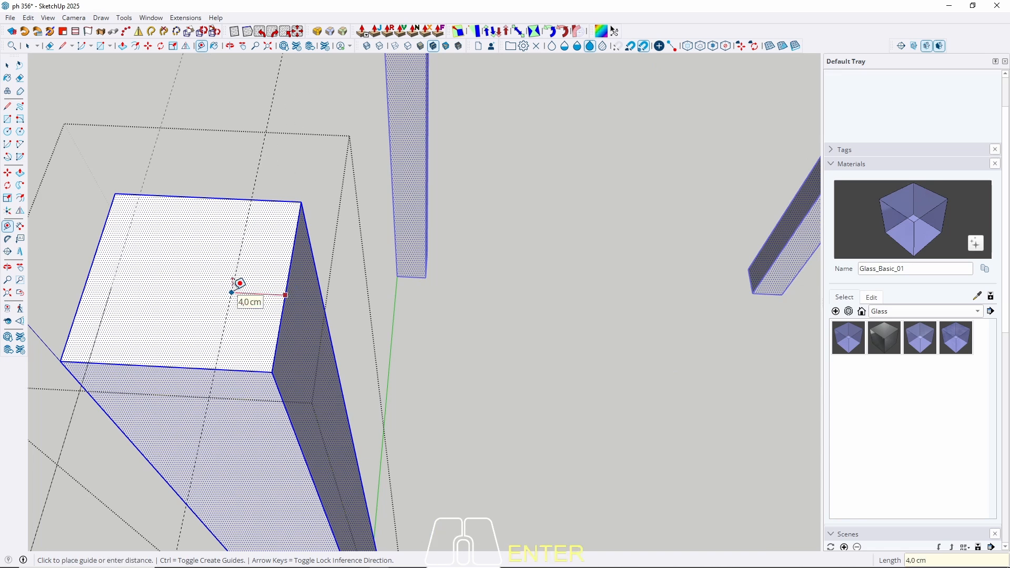
{"action": "key", "text": "Return"}
Step: Place a guide through the middle of the column's top face and two parallel guides 1 cm to either side of it
{"action": "left_click", "coordinate": [221, 370]}
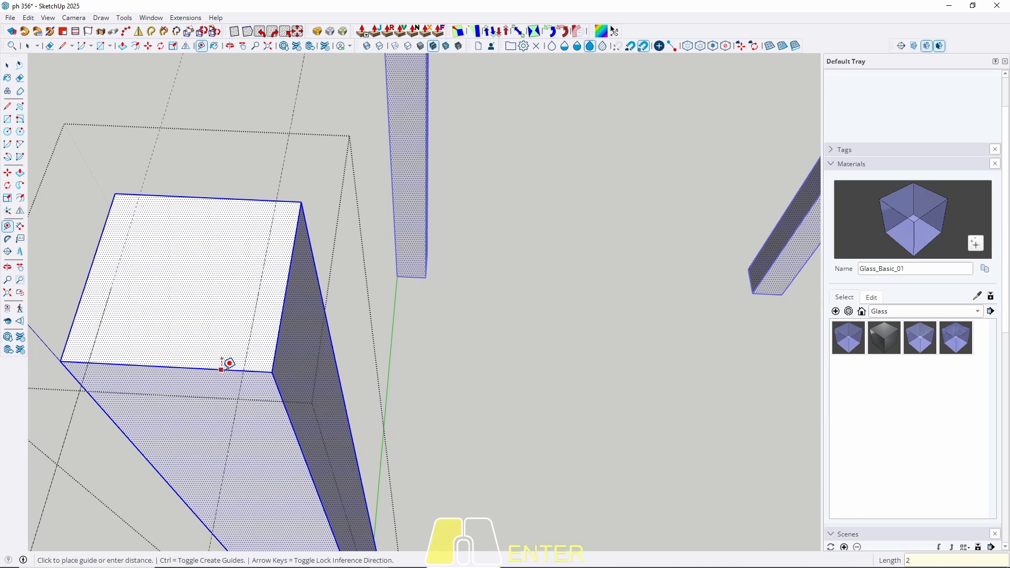
{"action": "left_click", "coordinate": [292, 277]}
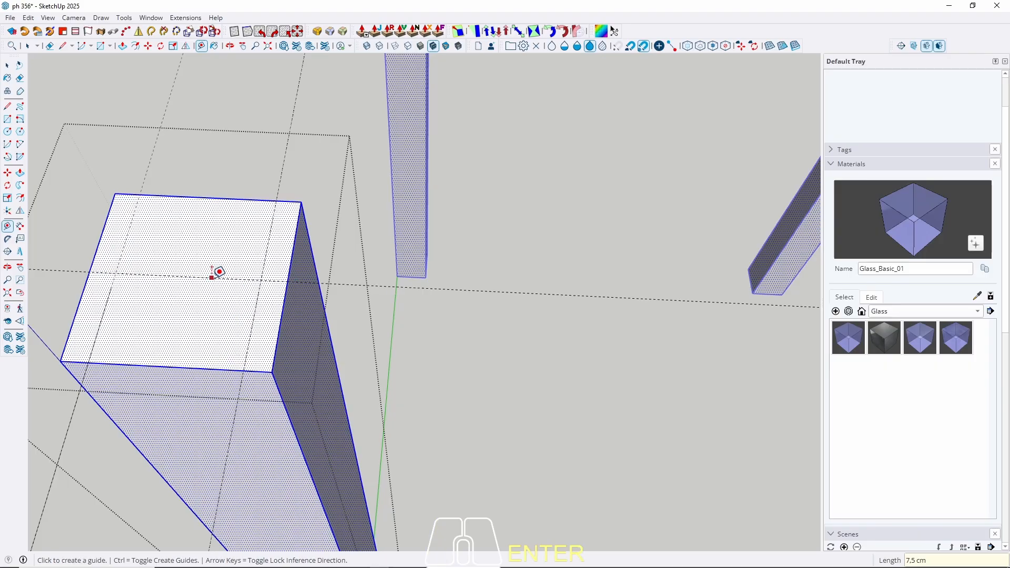
{"action": "left_click", "coordinate": [213, 279]}
{"action": "type", "text": "1"}
{"action": "key", "text": "Return"}
{"action": "left_click", "coordinate": [197, 273]}
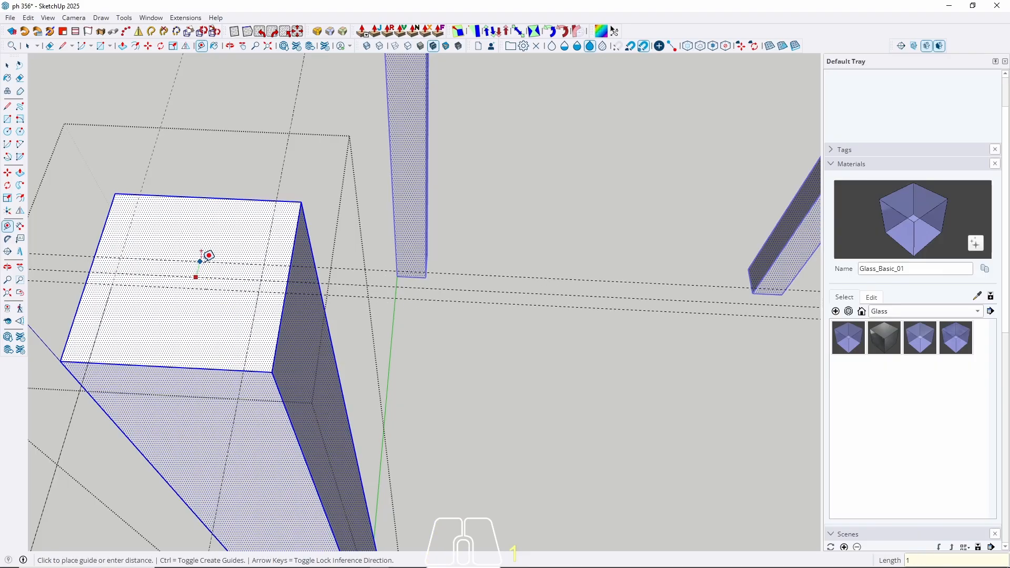
{"action": "key", "text": "Escape"}
{"action": "key", "text": "space"}
Step: Draw a rectangle between the guides at the front of the column's top face and cut it through the column's full height
{"action": "key", "text": "r"}
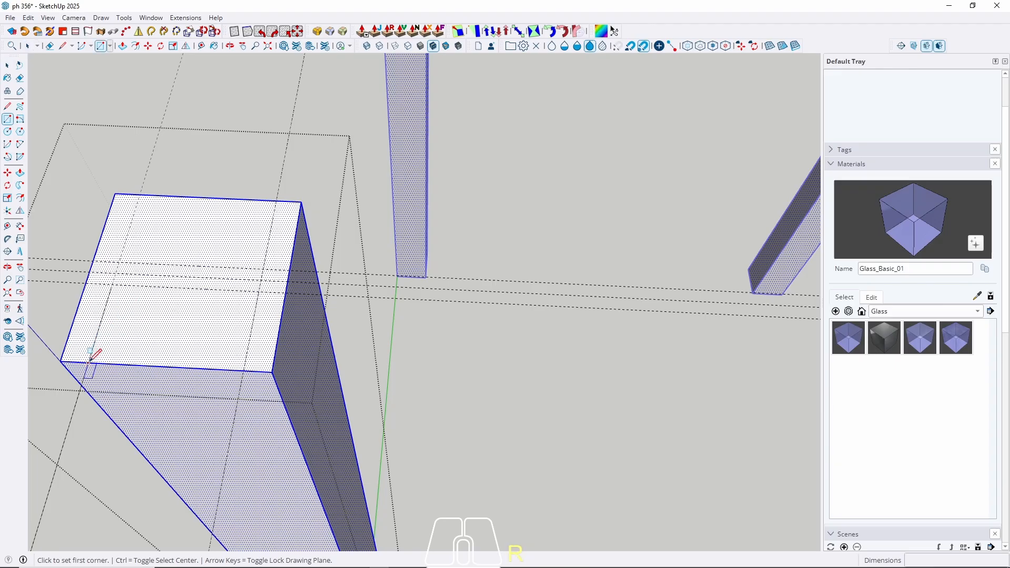
{"action": "left_click", "coordinate": [88, 362]}
{"action": "left_click", "coordinate": [258, 286]}
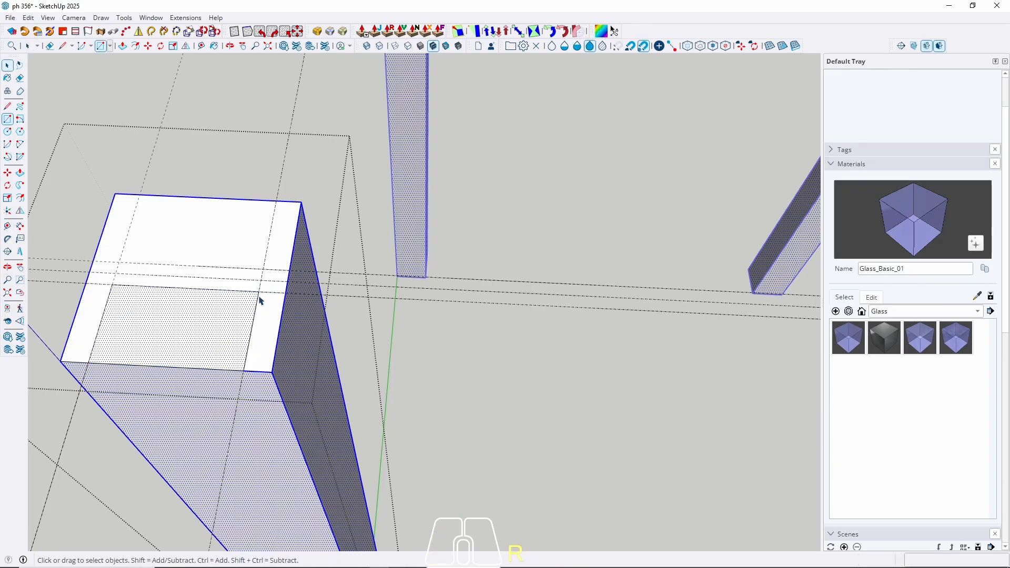
{"action": "key", "text": "p"}
{"action": "scroll", "coordinate": [194, 315], "scroll_direction": "down", "scroll_amount": 4}
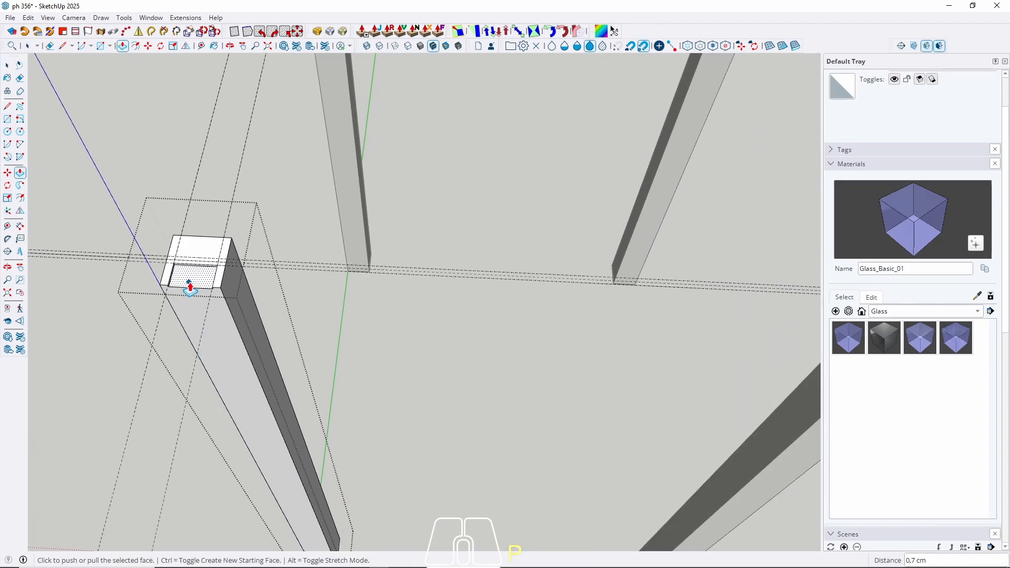
{"action": "left_click", "coordinate": [191, 286]}
{"action": "middle_click_drag", "start_coordinate": [266, 450], "coordinate": [266, 223], "text": "shift"}
{"action": "left_click", "coordinate": [322, 421]}
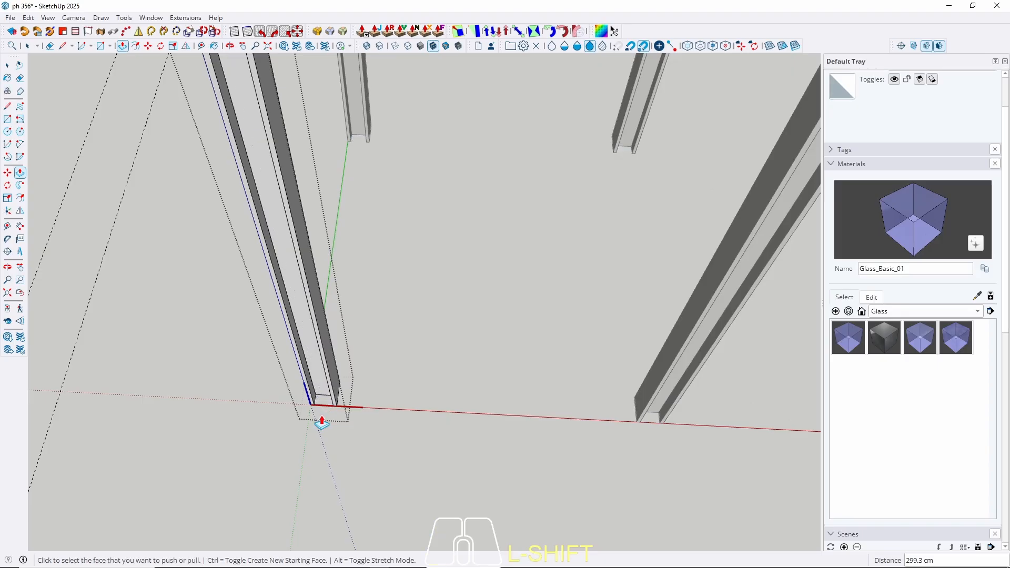
{"action": "scroll", "coordinate": [322, 422], "scroll_direction": "down", "scroll_amount": 1}
{"action": "scroll", "coordinate": [253, 152], "scroll_direction": "up", "scroll_amount": 1}
{"action": "double_click", "coordinate": [252, 153]}
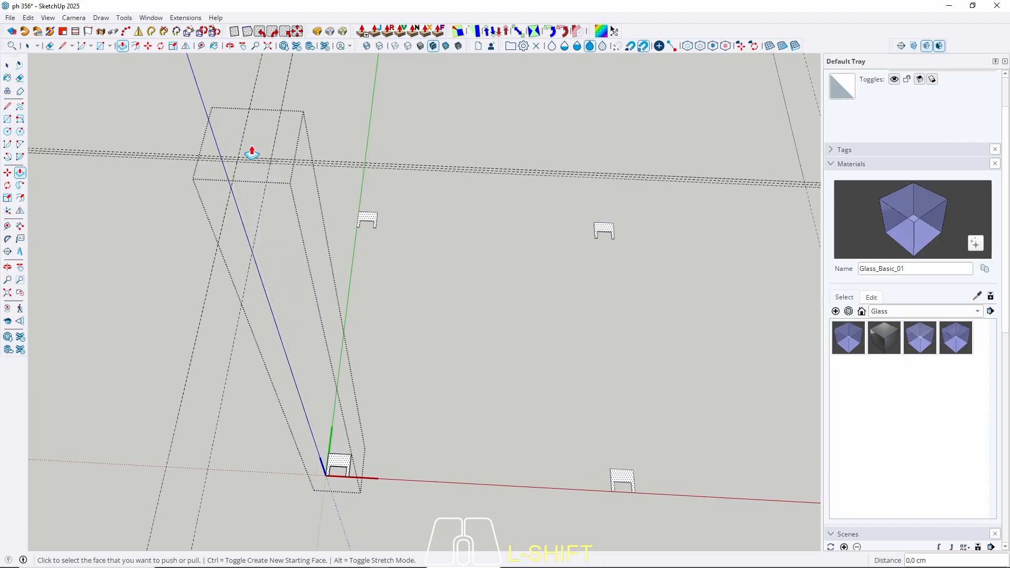
{"action": "key", "text": "ctrl+z"}
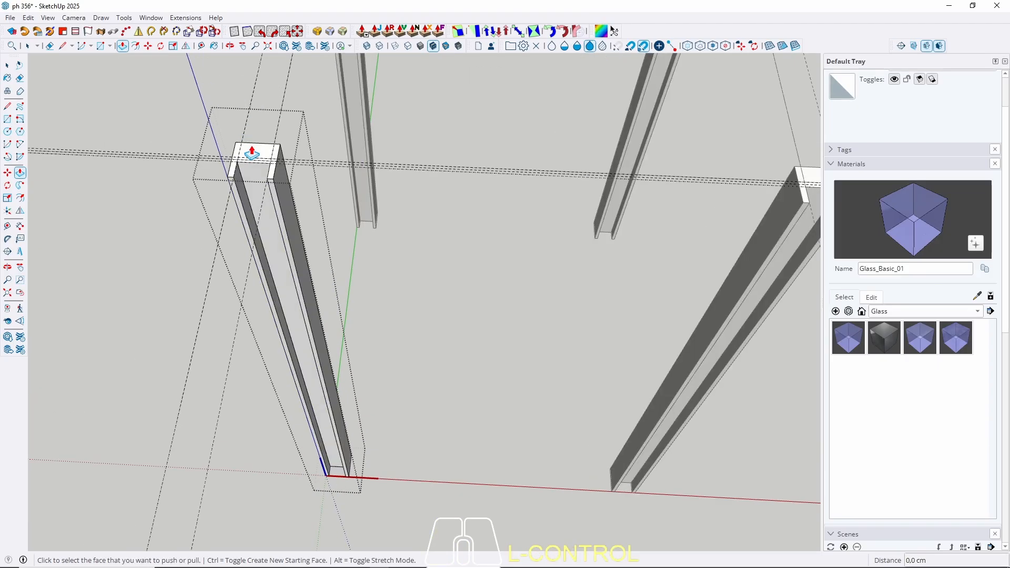
Step: Draw a matching rectangle at the back of the column's top face and cut it through to form an H-section
{"action": "scroll", "coordinate": [253, 153], "scroll_direction": "up", "scroll_amount": 4}
{"action": "key", "text": "r"}
{"action": "left_click", "coordinate": [221, 135]}
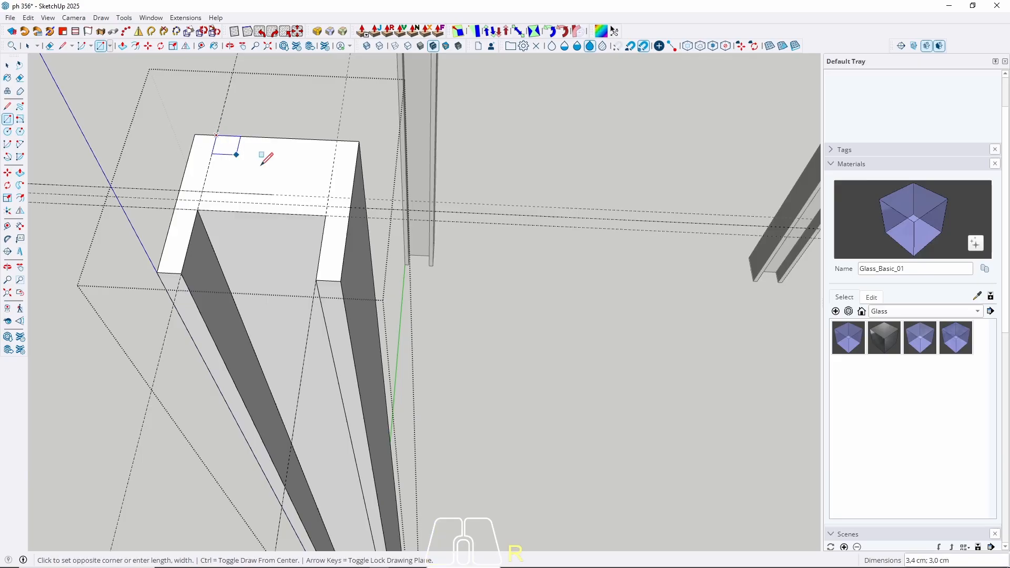
{"action": "left_click", "coordinate": [329, 197]}
{"action": "key", "text": "space"}
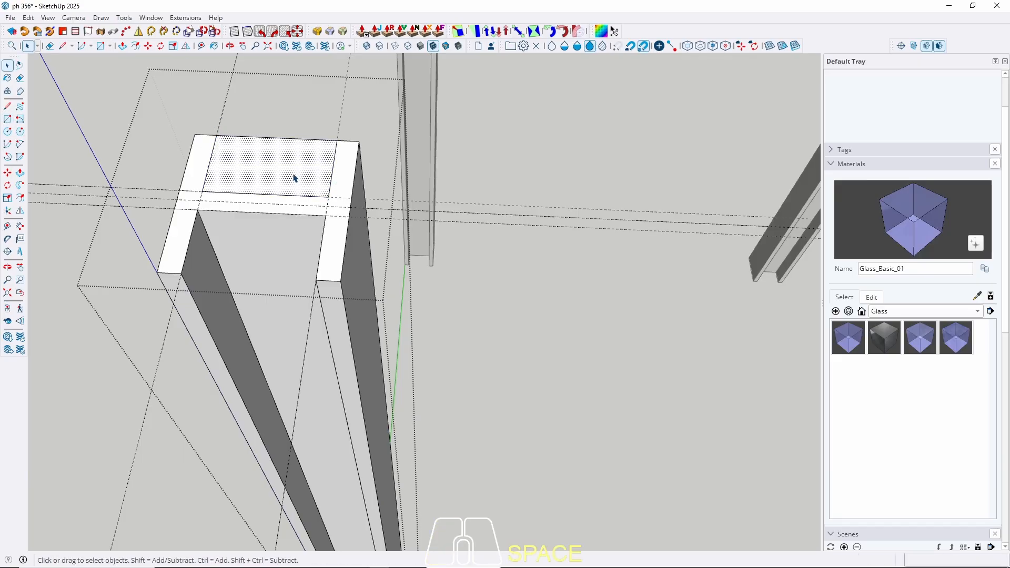
{"action": "key", "text": "p"}
{"action": "double_click", "coordinate": [287, 174]}
{"action": "key", "text": "space"}
Step: Delete all the guides and finish editing the column
{"action": "scroll", "coordinate": [227, 154], "scroll_direction": "down", "scroll_amount": 3}
{"action": "key", "text": "shift+e"}
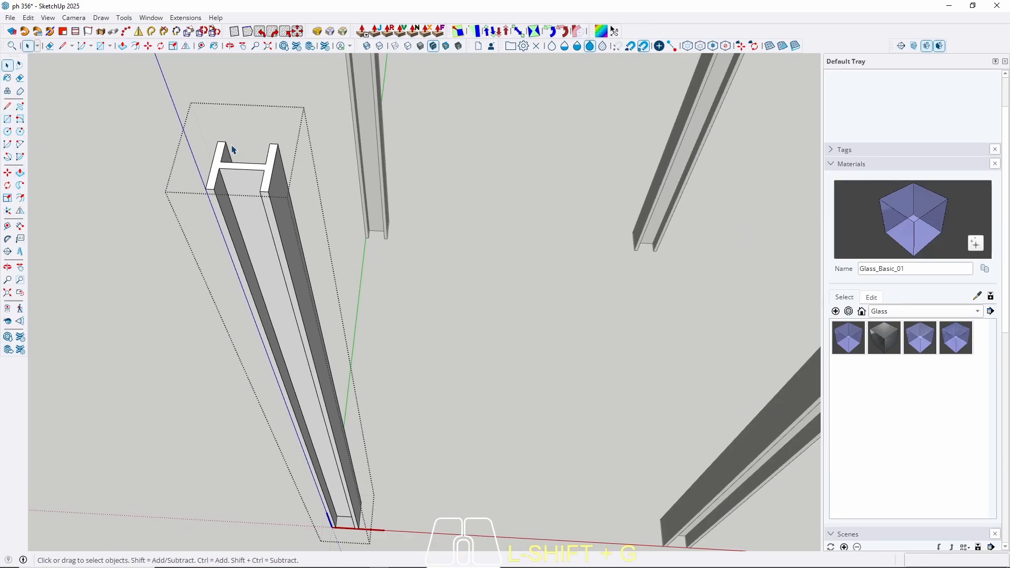
{"action": "key", "text": "Escape"}
Step: Open the canopy slab for editing and offset the outline of its underside 15 cm inward
{"action": "scroll", "coordinate": [160, 147], "scroll_direction": "down", "scroll_amount": 5}
{"action": "middle_click_drag", "start_coordinate": [482, 373], "coordinate": [421, 209]}
{"action": "scroll", "coordinate": [107, 190], "scroll_direction": "up", "scroll_amount": 2}
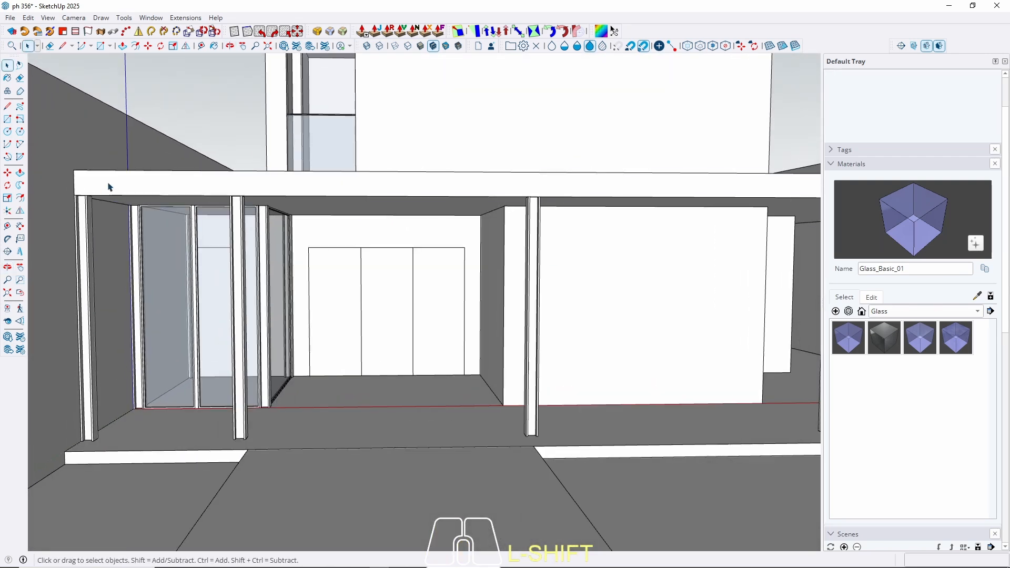
{"action": "left_click", "coordinate": [109, 187]}
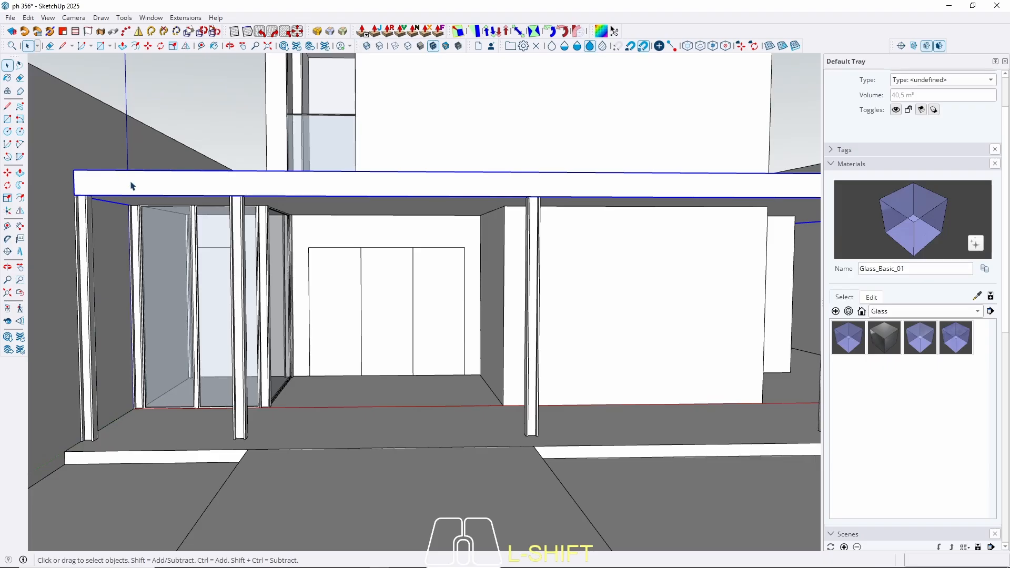
{"action": "double_click", "coordinate": [132, 195]}
{"action": "scroll", "coordinate": [132, 194], "scroll_direction": "up", "scroll_amount": 4}
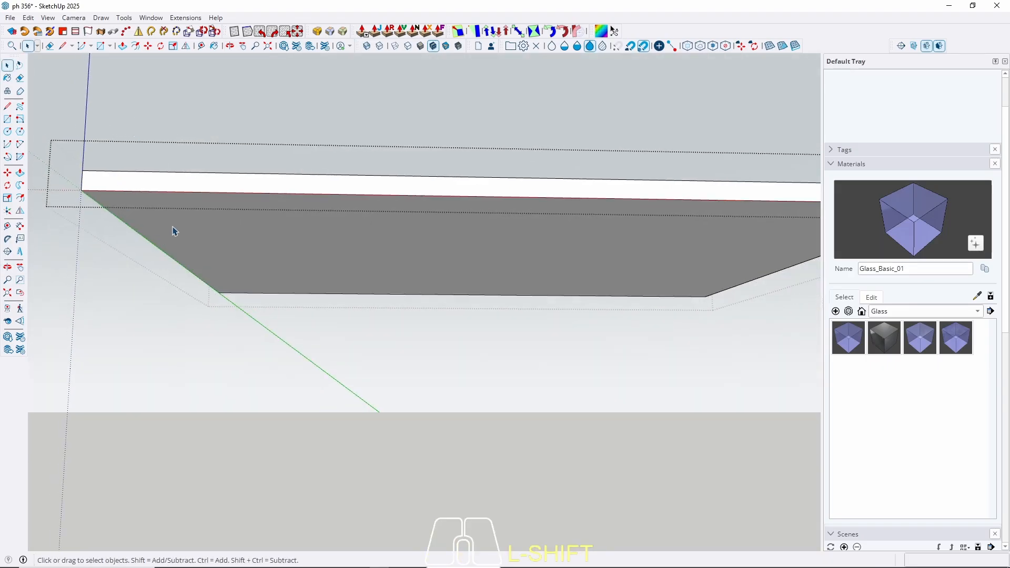
{"action": "left_click", "coordinate": [173, 231]}
{"action": "key", "text": "f"}
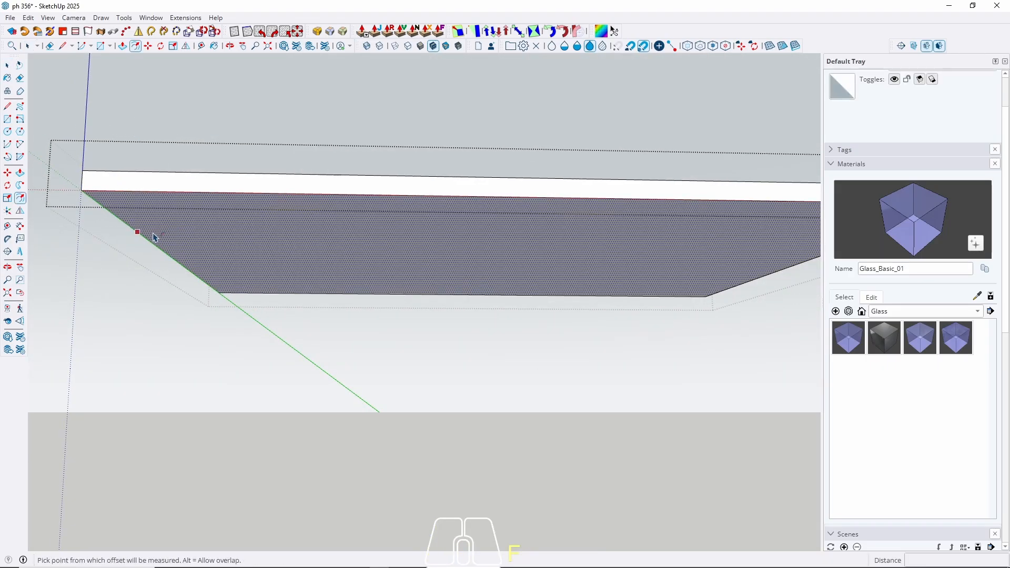
{"action": "left_click", "coordinate": [138, 232]}
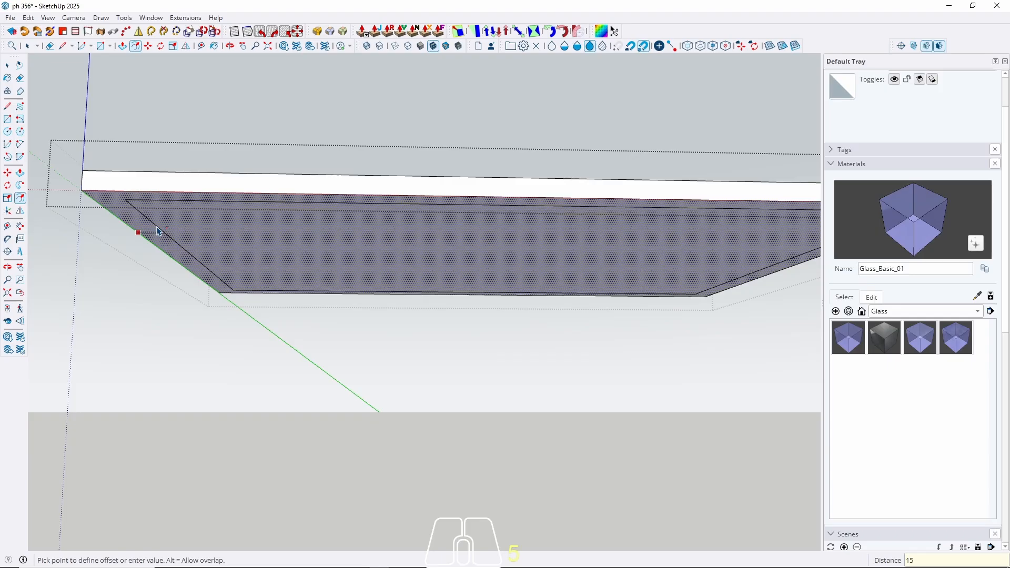
{"action": "key", "text": "Return"}
{"action": "key", "text": "Escape"}
{"action": "scroll", "coordinate": [138, 183], "scroll_direction": "up", "scroll_amount": 4}
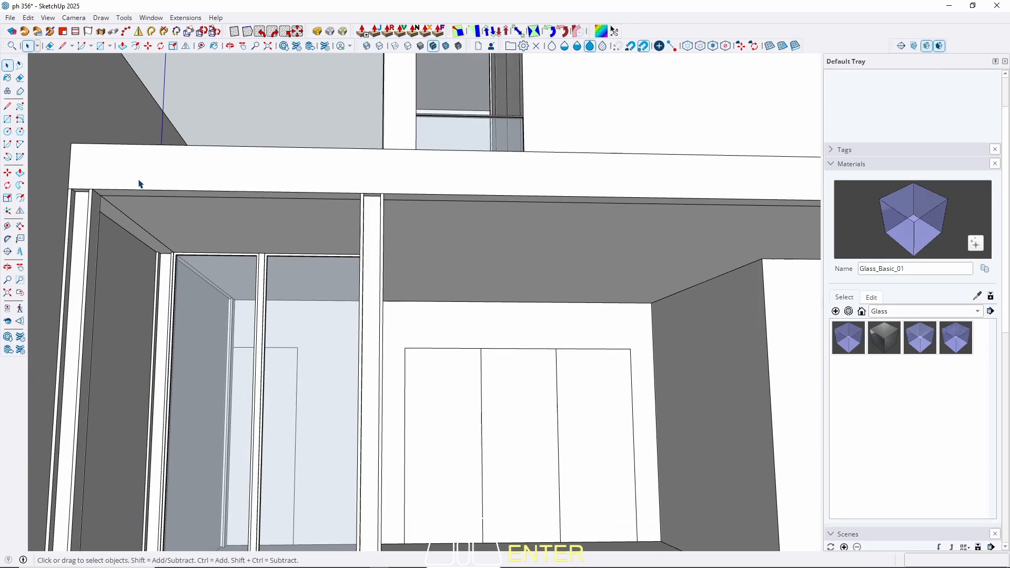
Step: Copy the canopy slab's outer top edge 2 cm down its front face
{"action": "middle_click_drag", "start_coordinate": [139, 183], "coordinate": [256, 233]}
{"action": "triple_click", "coordinate": [224, 269]}
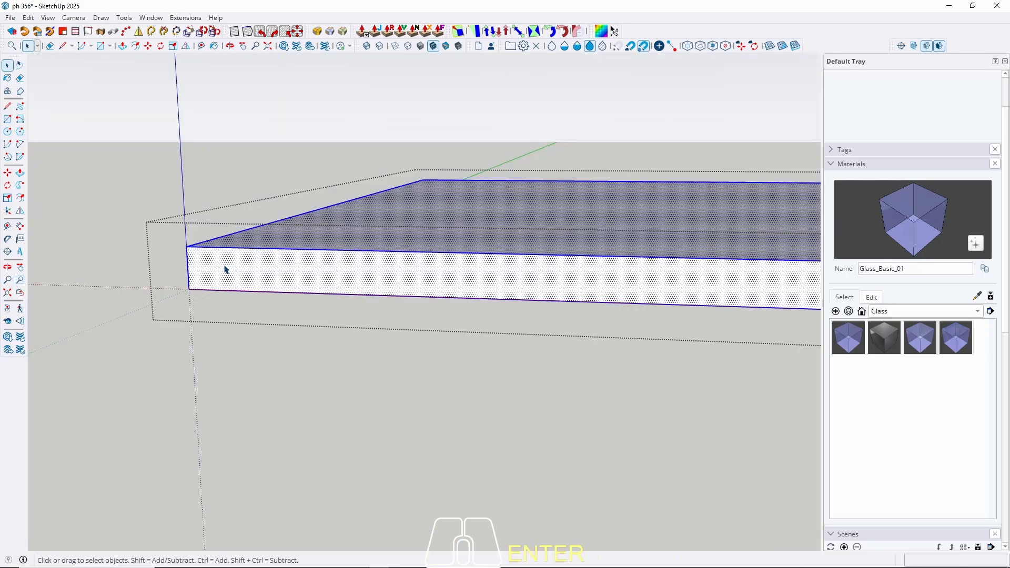
{"action": "middle_click_drag", "start_coordinate": [119, 234], "coordinate": [634, 268]}
{"action": "left_click", "coordinate": [192, 243]}
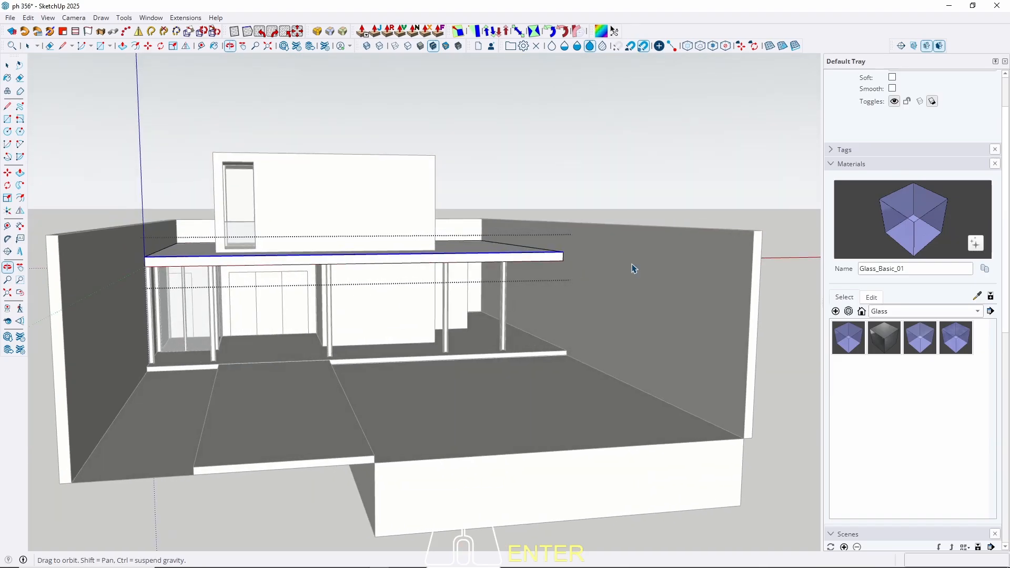
{"action": "scroll", "coordinate": [489, 269], "scroll_direction": "up", "scroll_amount": 5}
{"action": "middle_click_drag", "start_coordinate": [295, 261], "coordinate": [405, 273], "text": "shift"}
{"action": "scroll", "coordinate": [81, 267], "scroll_direction": "up", "scroll_amount": 2}
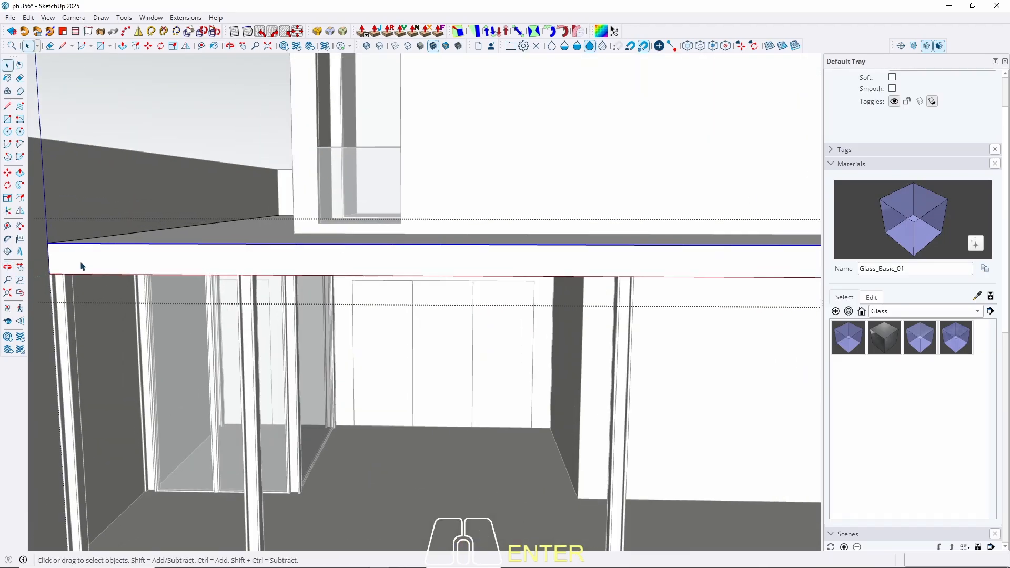
{"action": "key", "text": "m"}
{"action": "scroll", "coordinate": [84, 258], "scroll_direction": "up", "scroll_amount": 2}
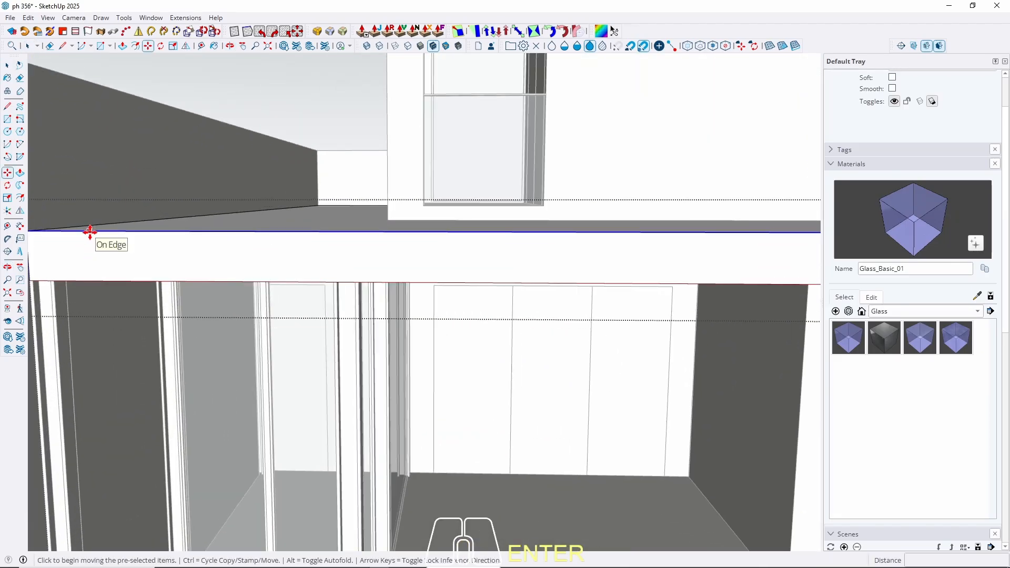
{"action": "key", "text": "ctrl"}
{"action": "left_click", "coordinate": [90, 232]}
{"action": "key", "text": "Return"}
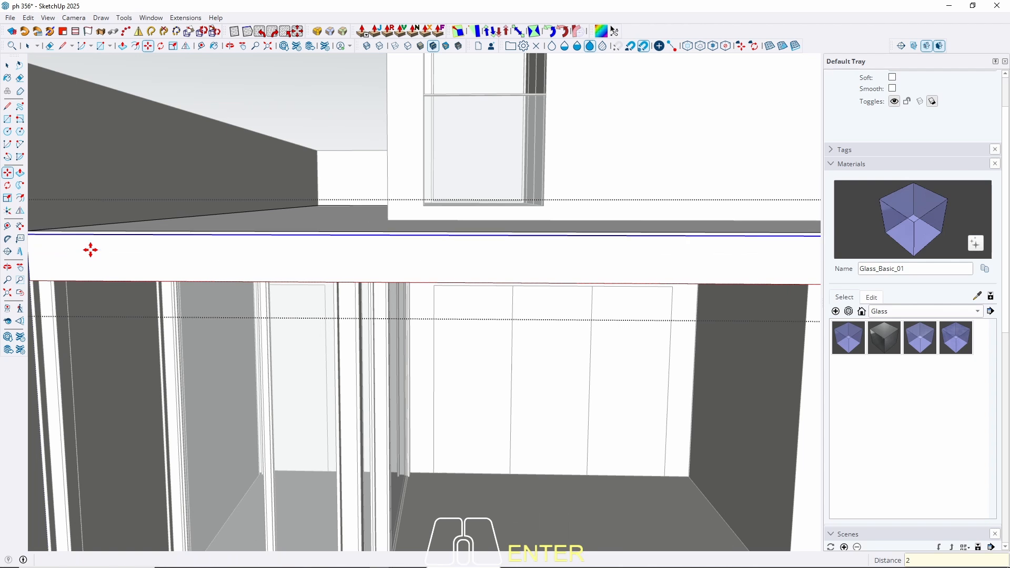
{"action": "key", "text": "space"}
Step: Offset the outline of the canopy slab's top face 15 cm inward
{"action": "mouse_move", "coordinate": [190, 266]}
{"action": "middle_mouse_down"}
{"action": "mouse_move", "coordinate": [192, 299]}
{"action": "mouse_move", "coordinate": [198, 261]}
{"action": "middle_mouse_up"}
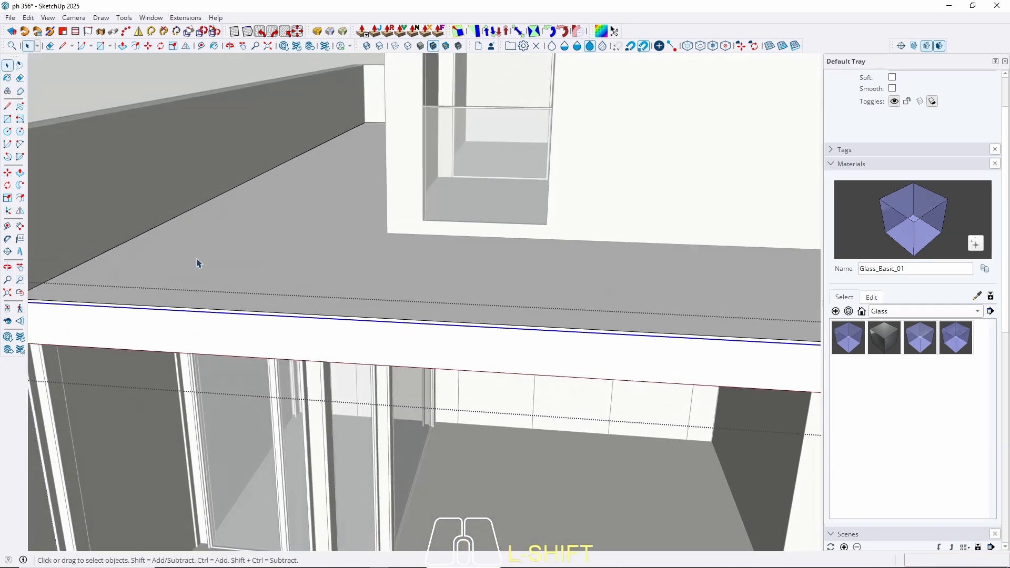
{"action": "left_click", "coordinate": [203, 253]}
{"action": "key", "text": "f"}
{"action": "left_click", "coordinate": [176, 277]}
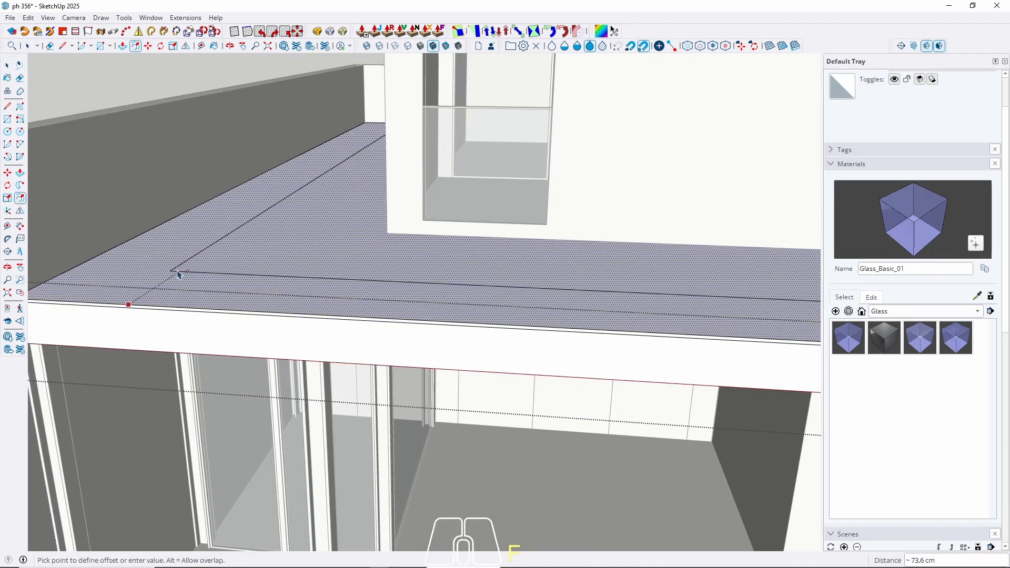
{"action": "type", "text": "15"}
{"action": "key", "text": "Return"}
{"action": "key", "text": "space"}
Step: Copy the canopy slab's outer bottom edge a short distance up its front face
{"action": "middle_click_drag", "start_coordinate": [177, 275], "coordinate": [169, 252]}
{"action": "left_click", "coordinate": [160, 264]}
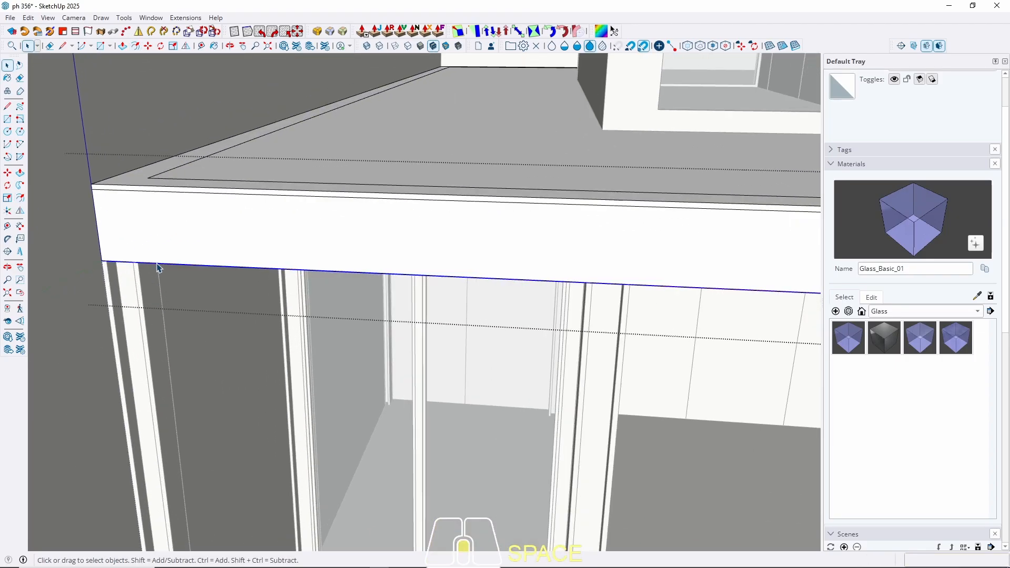
{"action": "key", "text": "m"}
{"action": "left_click", "coordinate": [164, 265]}
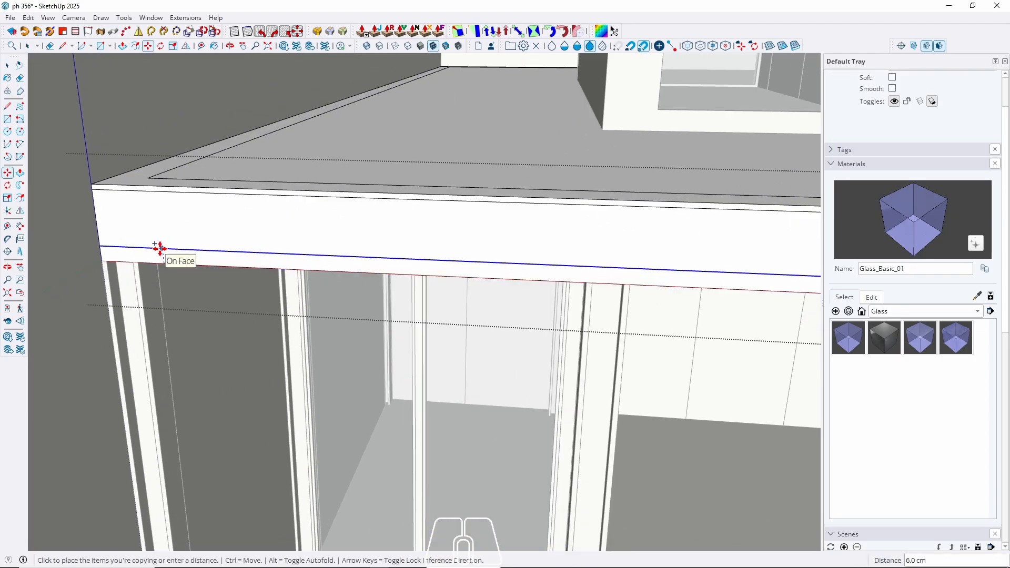
{"action": "key", "text": "Return"}
{"action": "key", "text": "space"}
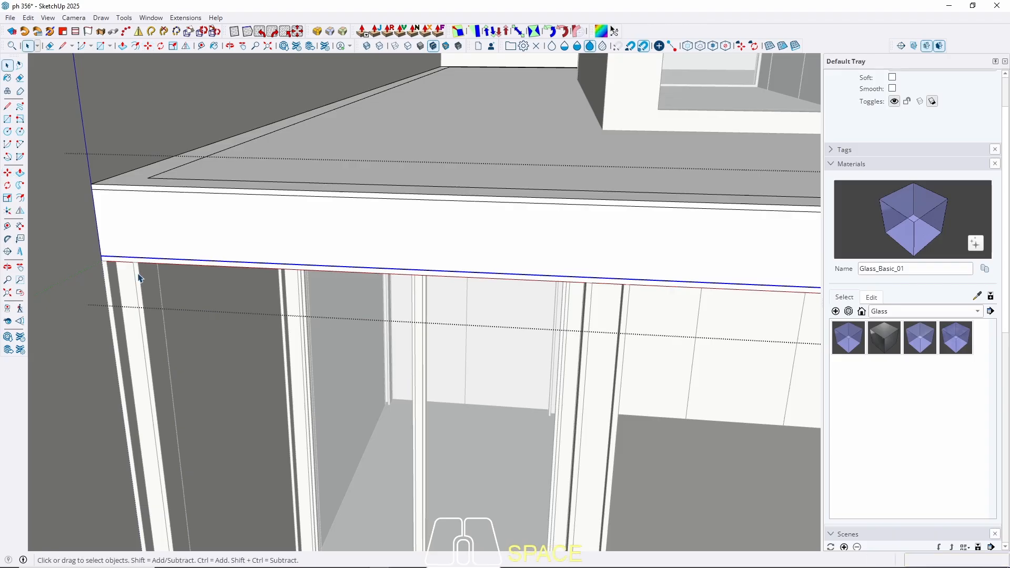
Step: Recess the middle band of the canopy slab's front face by about 6.5 cm and finish editing the slab
{"action": "scroll", "coordinate": [128, 291], "scroll_direction": "up", "scroll_amount": 2}
{"action": "key", "text": "p"}
{"action": "middle_click_drag", "start_coordinate": [169, 259], "coordinate": [88, 243]}
{"action": "left_click", "coordinate": [89, 124]}
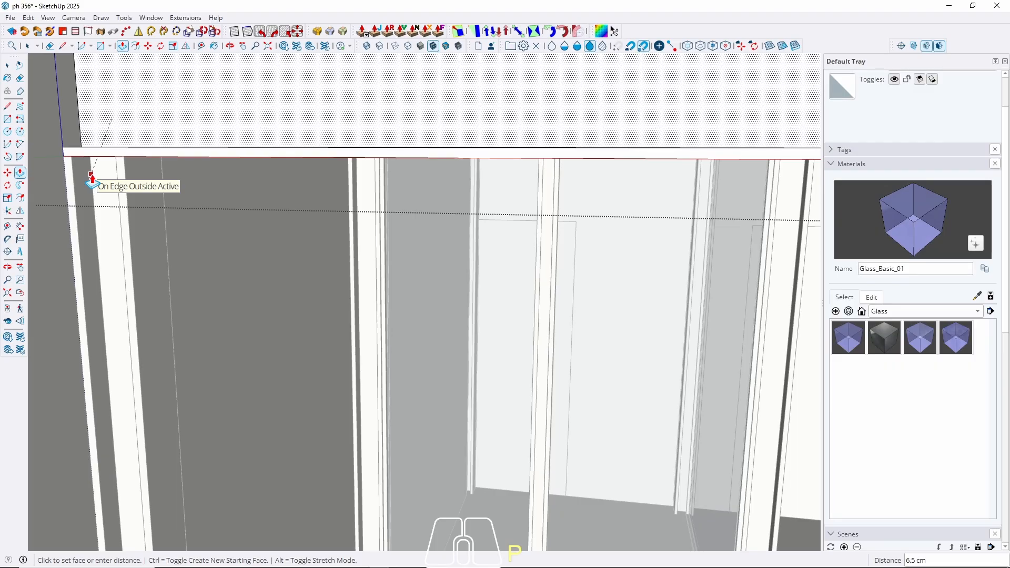
{"action": "left_click", "coordinate": [91, 175]}
{"action": "key", "text": "space"}
{"action": "scroll", "coordinate": [70, 211], "scroll_direction": "down", "scroll_amount": 3}
{"action": "key", "text": "Escape"}
{"action": "key", "text": "Escape"}
{"action": "scroll", "coordinate": [53, 169], "scroll_direction": "down", "scroll_amount": 2}
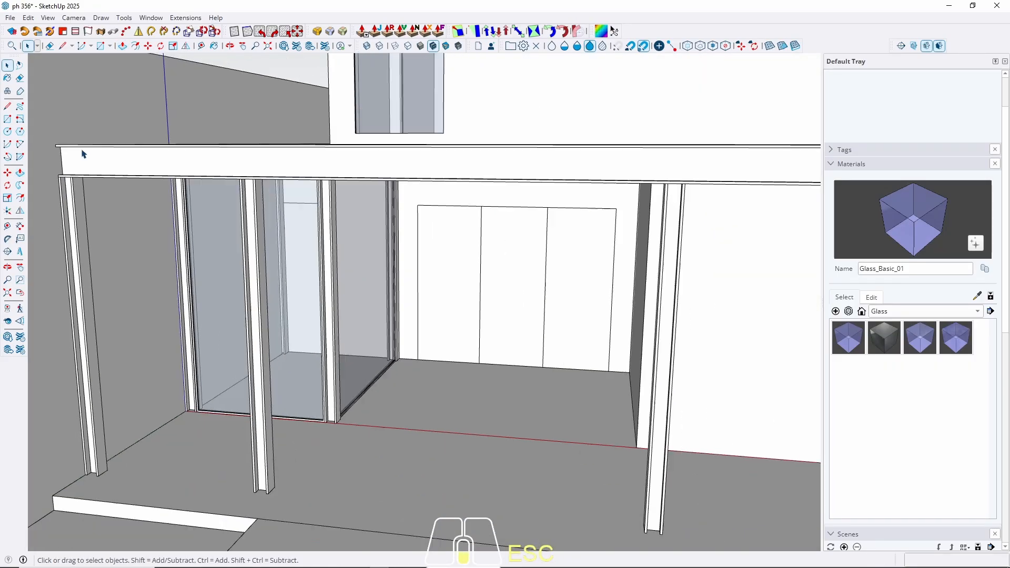
Step: Examine the house front, the canopy with its columns, the panelled entrance wall and the driveway from several viewpoints
{"action": "scroll", "coordinate": [82, 154], "scroll_direction": "down", "scroll_amount": 2}
{"action": "middle_click_drag", "start_coordinate": [368, 176], "coordinate": [486, 288]}
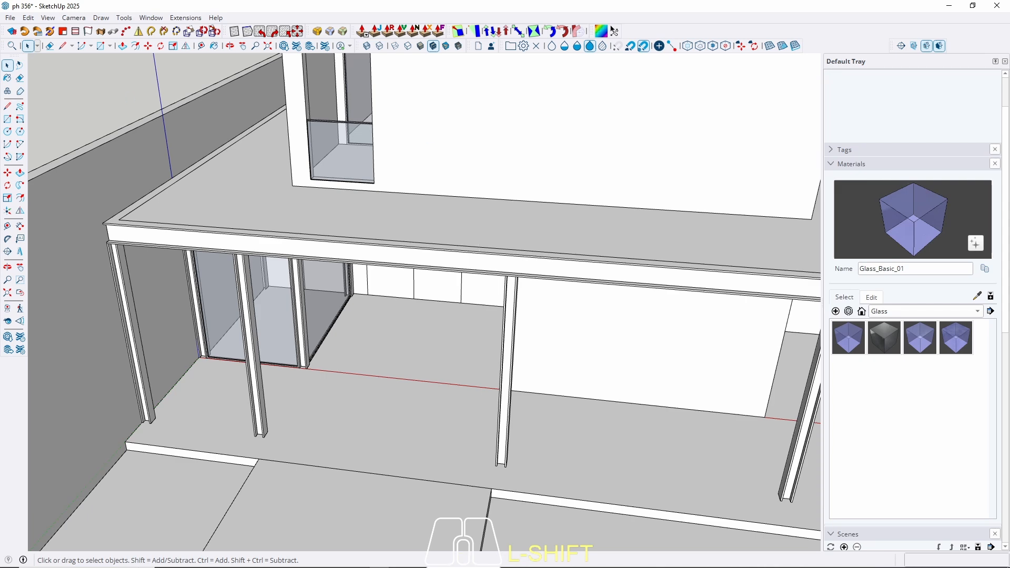
{"action": "middle_click_drag", "start_coordinate": [414, 230], "coordinate": [360, 252]}
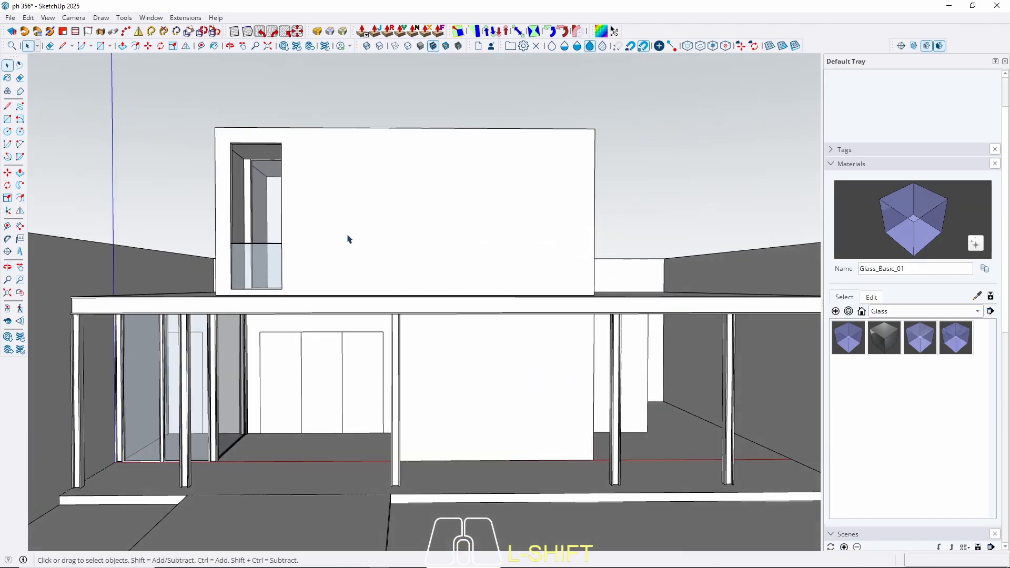
{"action": "middle_click_drag", "start_coordinate": [343, 196], "coordinate": [401, 301]}
{"action": "mouse_move", "coordinate": [383, 312]}
{"action": "middle_mouse_down"}
{"action": "mouse_move", "coordinate": [359, 317]}
{"action": "mouse_move", "coordinate": [368, 318]}
{"action": "middle_mouse_up"}
{"action": "scroll", "coordinate": [468, 302], "scroll_direction": "up", "scroll_amount": 8}
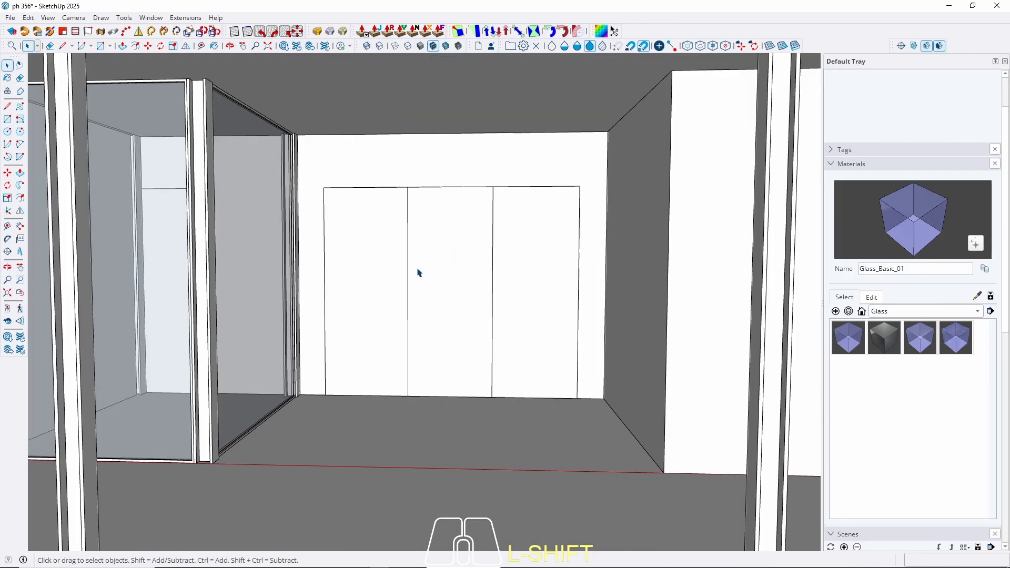
{"action": "scroll", "coordinate": [457, 272], "scroll_direction": "down", "scroll_amount": 3}
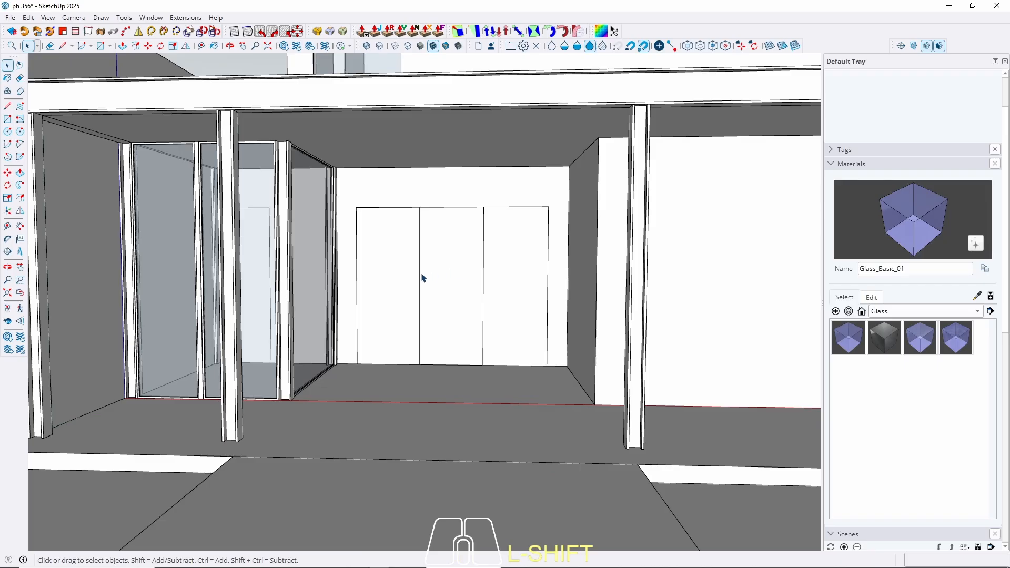
{"action": "middle_click_drag", "start_coordinate": [425, 295], "coordinate": [465, 322]}
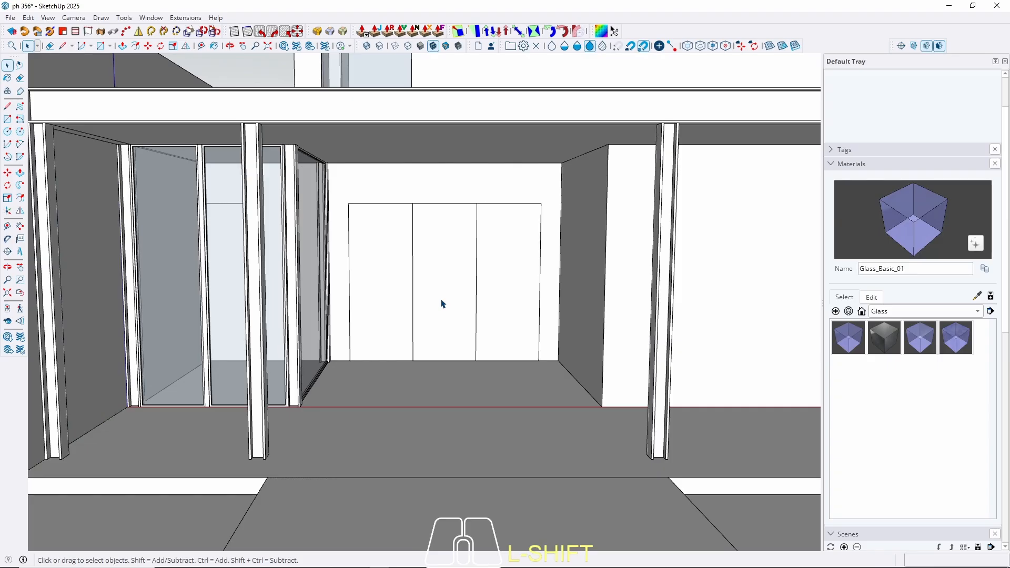
{"action": "scroll", "coordinate": [435, 299], "scroll_direction": "up", "scroll_amount": 3}
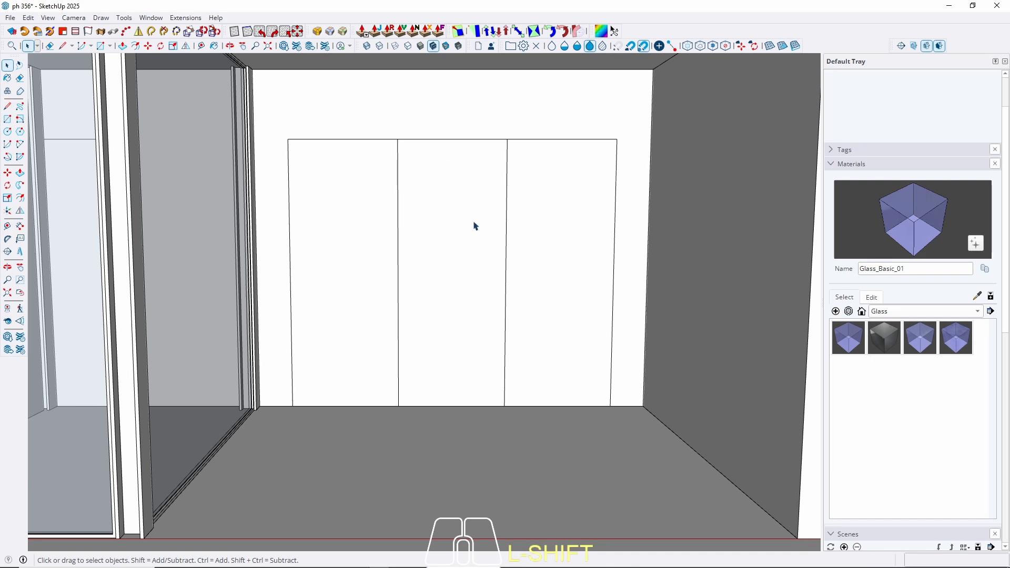
{"action": "scroll", "coordinate": [399, 236], "scroll_direction": "down", "scroll_amount": 5}
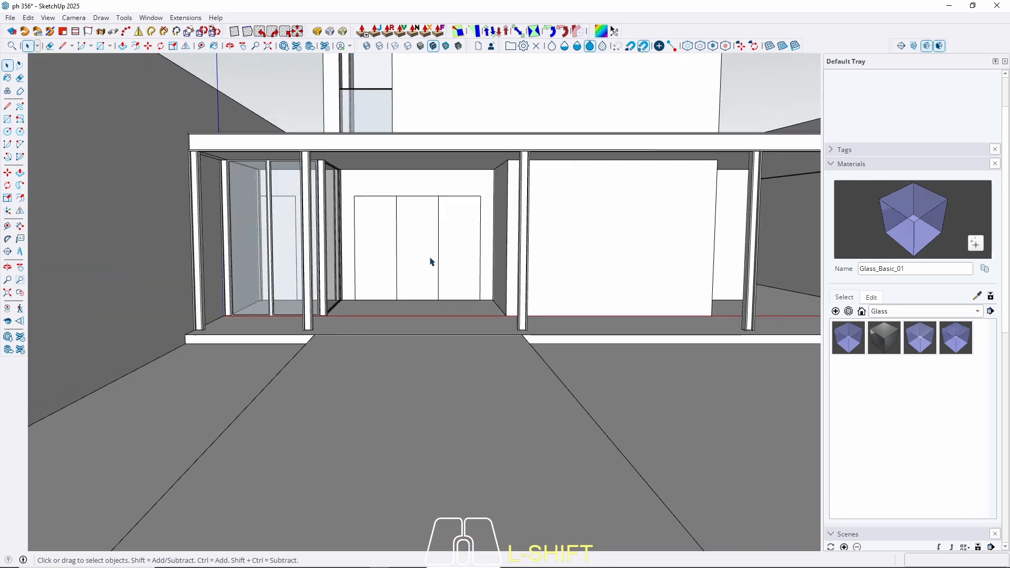
{"action": "middle_click_drag", "start_coordinate": [431, 260], "coordinate": [284, 264]}
{"action": "scroll", "coordinate": [399, 260], "scroll_direction": "down", "scroll_amount": 4}
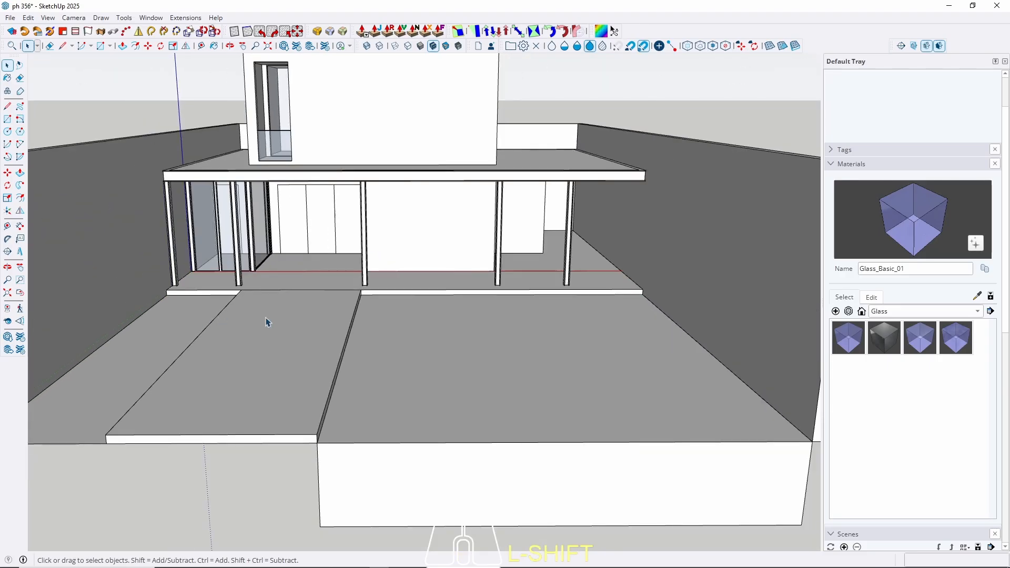
{"action": "middle_click_drag", "start_coordinate": [267, 322], "coordinate": [383, 321]}
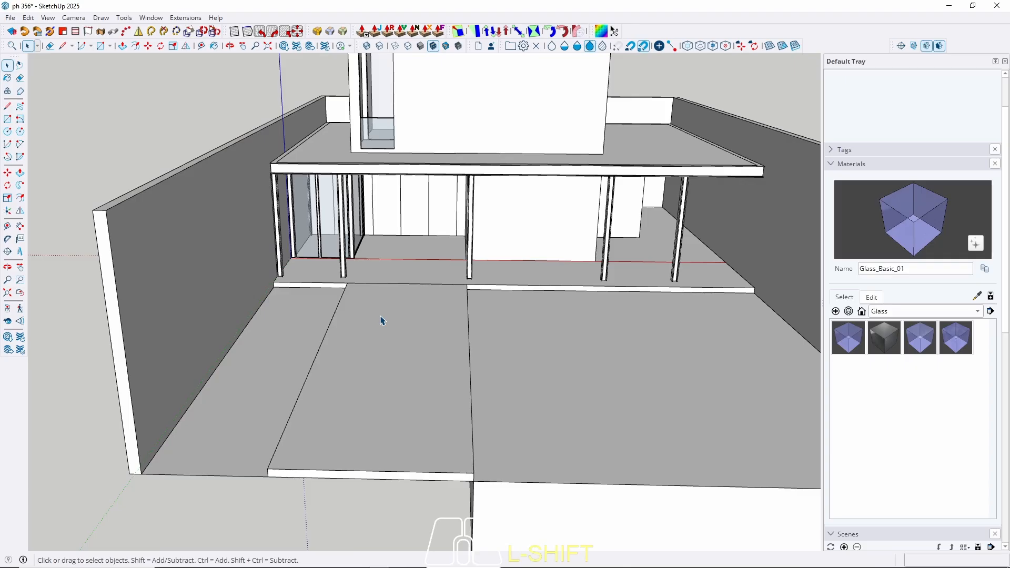
Step: Open the driveway slab for editing and copy its long edge nearer the adjacent boundary wall 30 cm inward
{"action": "left_click", "coordinate": [395, 332]}
{"action": "scroll", "coordinate": [349, 297], "scroll_direction": "up", "scroll_amount": 5}
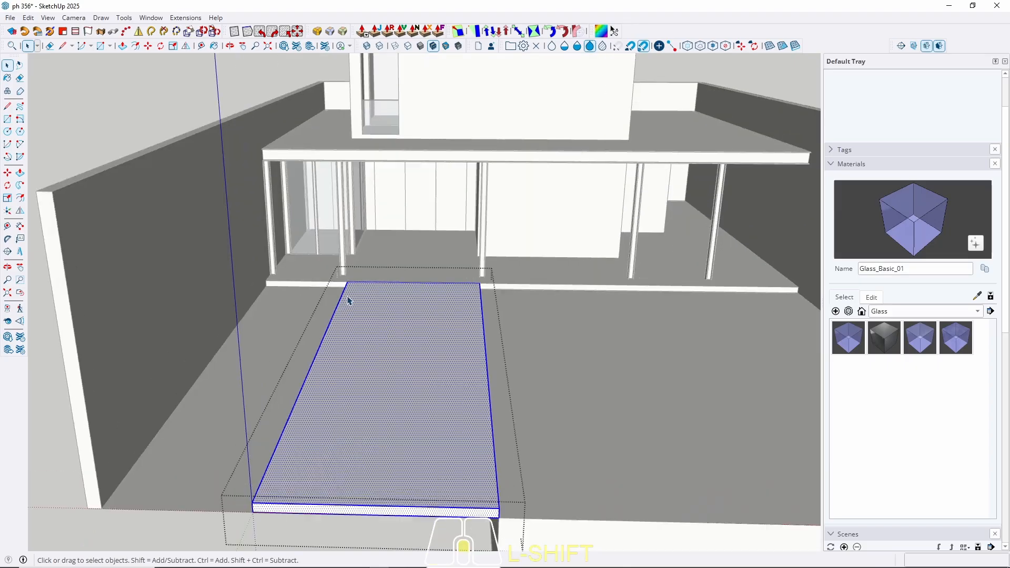
{"action": "left_click", "coordinate": [345, 287]}
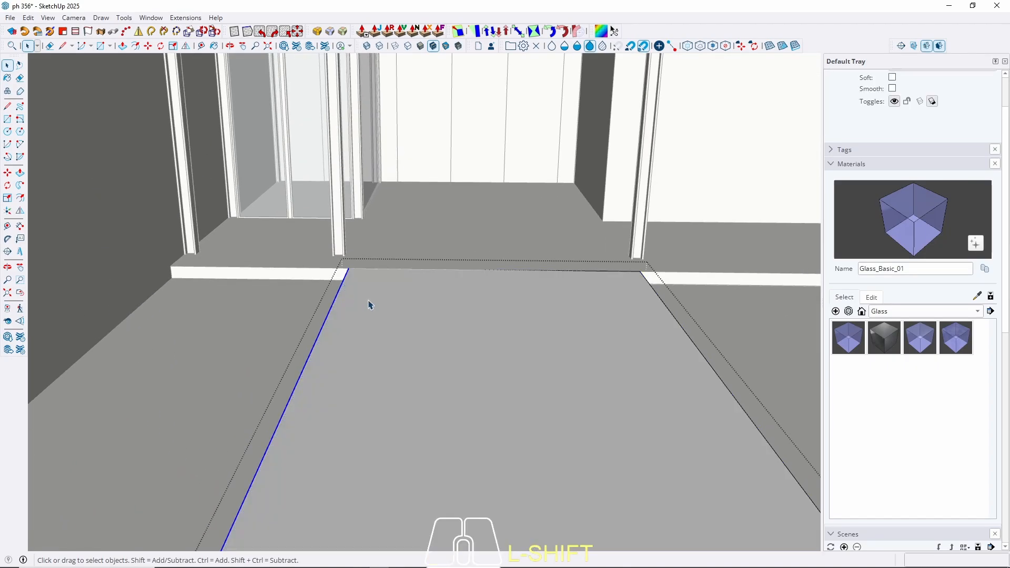
{"action": "key", "text": "m"}
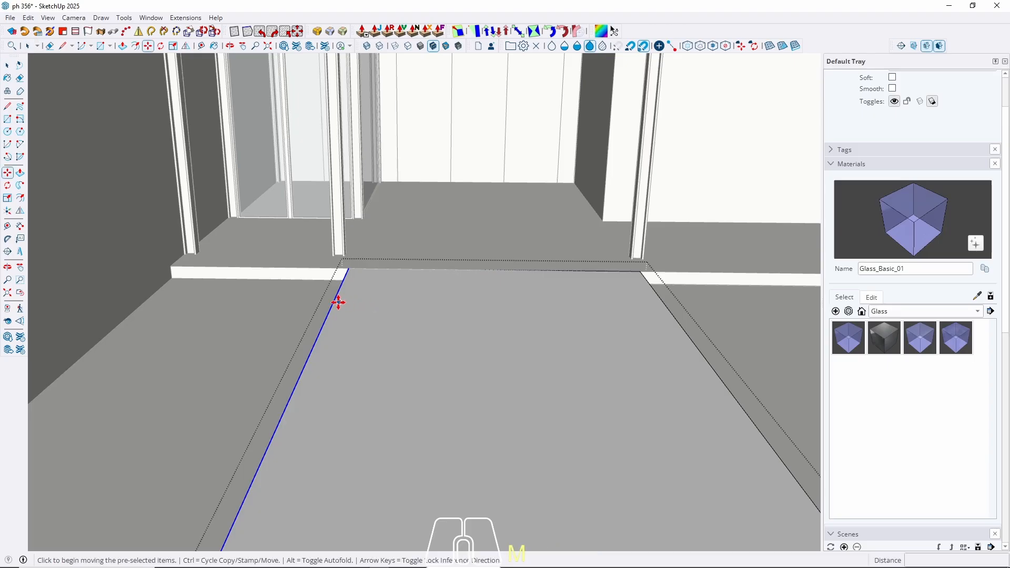
{"action": "left_click", "coordinate": [335, 301]}
{"action": "key", "text": "ctrl"}
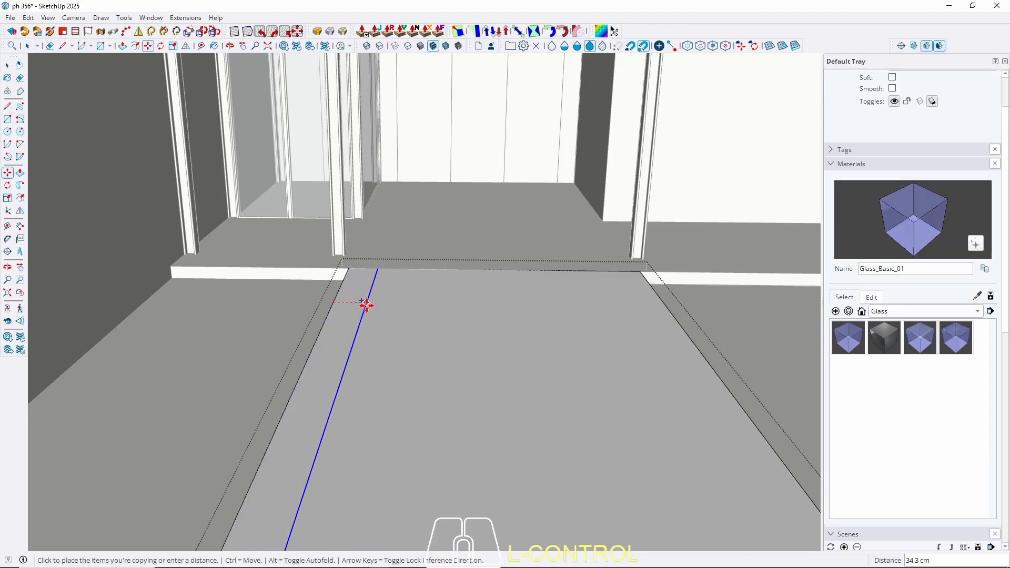
{"action": "type", "text": "30"}
{"action": "key", "text": "Return"}
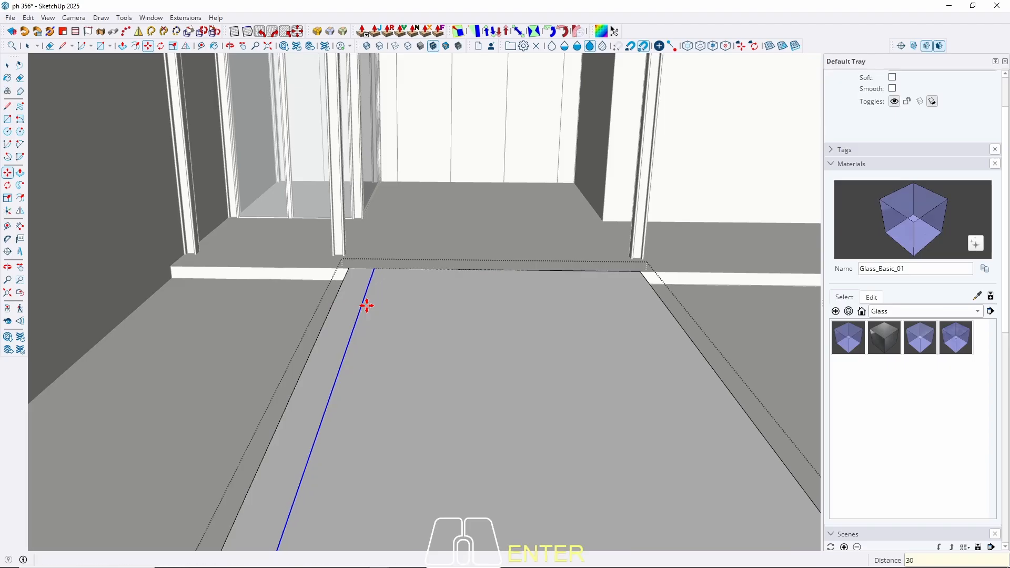
{"action": "scroll", "coordinate": [291, 290], "scroll_direction": "down", "scroll_amount": 3}
{"action": "key", "text": "space"}
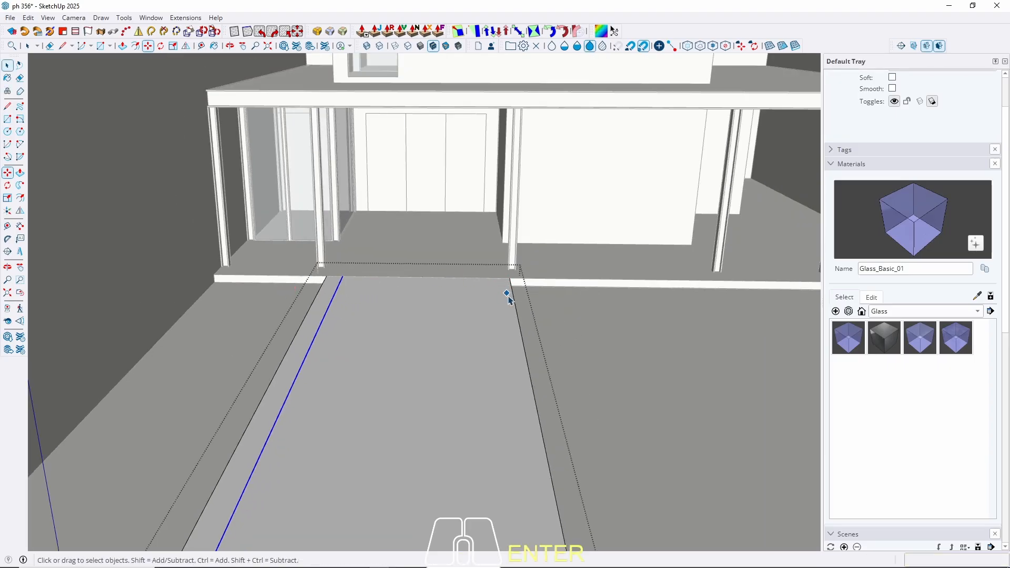
Step: Copy the driveway's opposite long edge, on the wide yard side, 30 cm inward
{"action": "left_click", "coordinate": [516, 308]}
{"action": "key", "text": "m"}
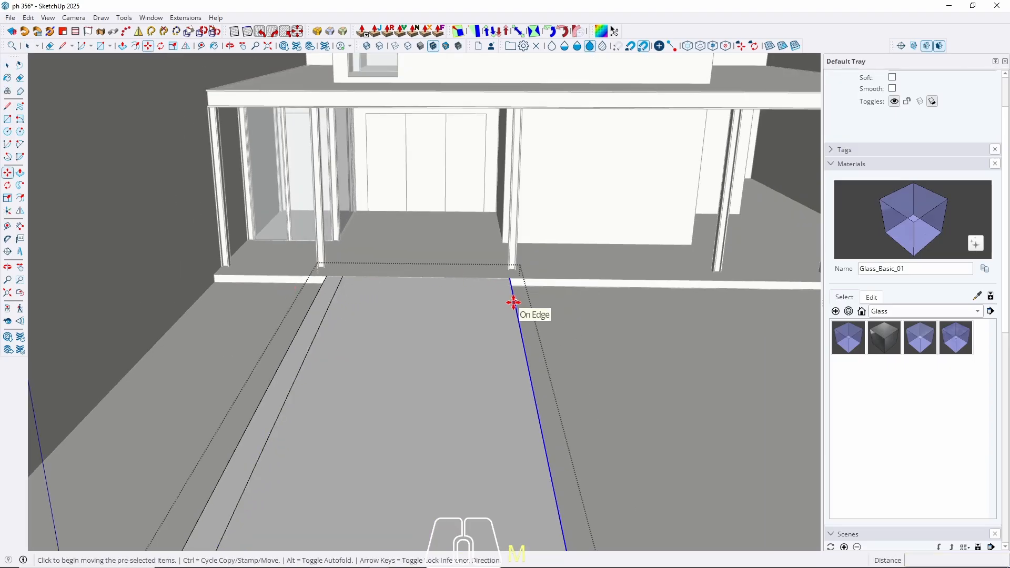
{"action": "left_click", "coordinate": [516, 308]}
{"action": "key", "text": "ctrl"}
{"action": "type", "text": "30"}
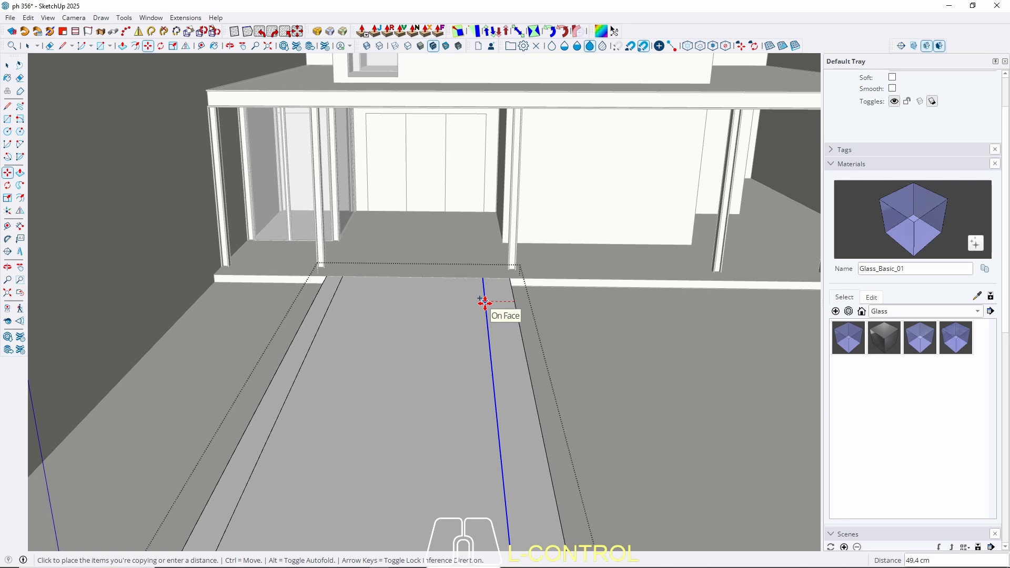
{"action": "key", "text": "Return"}
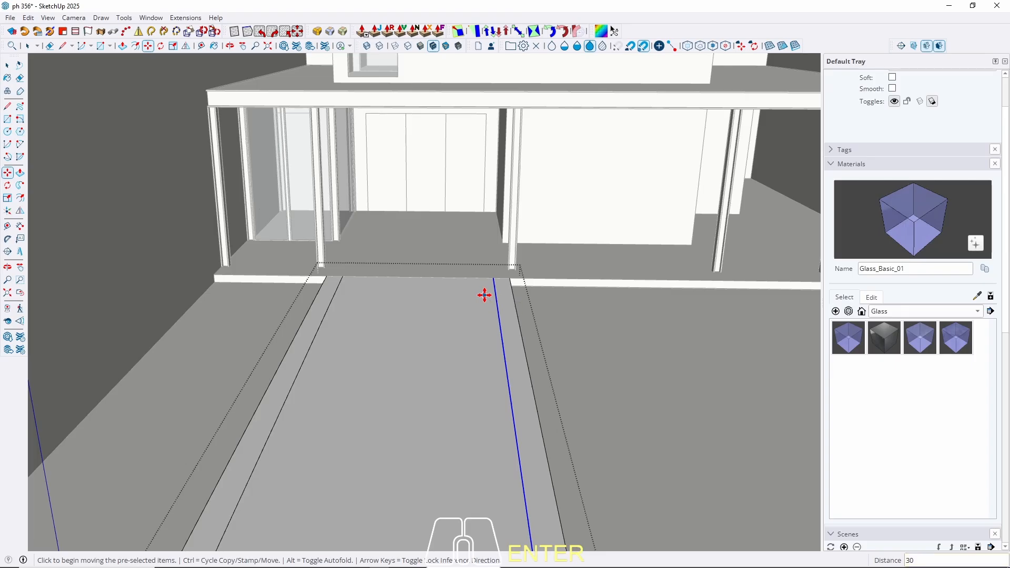
{"action": "key", "text": "space"}
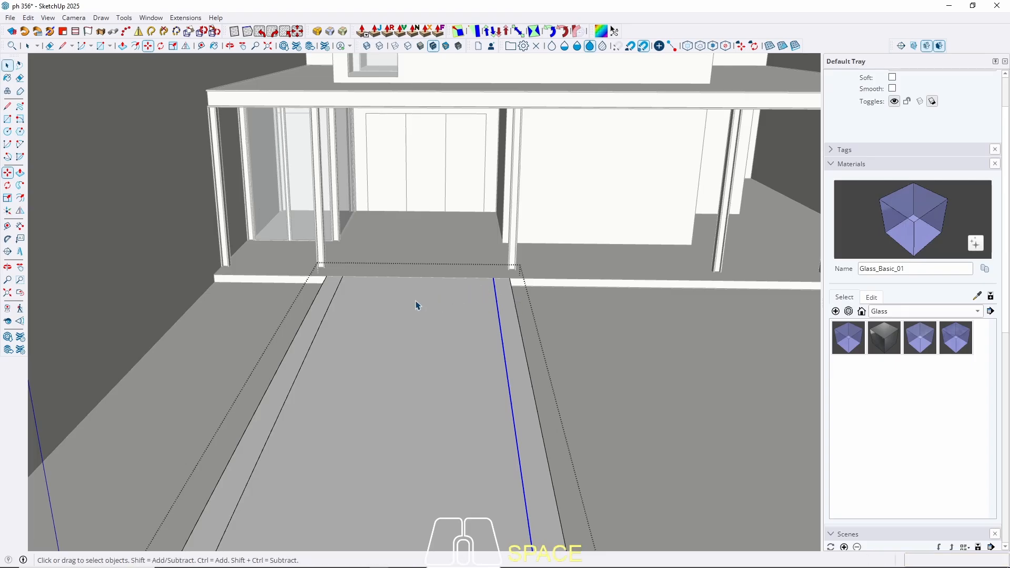
Step: Copy the inner line on the driveway's boundary-wall side 15 cm further toward the driveway's centre
{"action": "middle_click_drag", "start_coordinate": [410, 298], "coordinate": [421, 271]}
{"action": "left_click", "coordinate": [410, 262]}
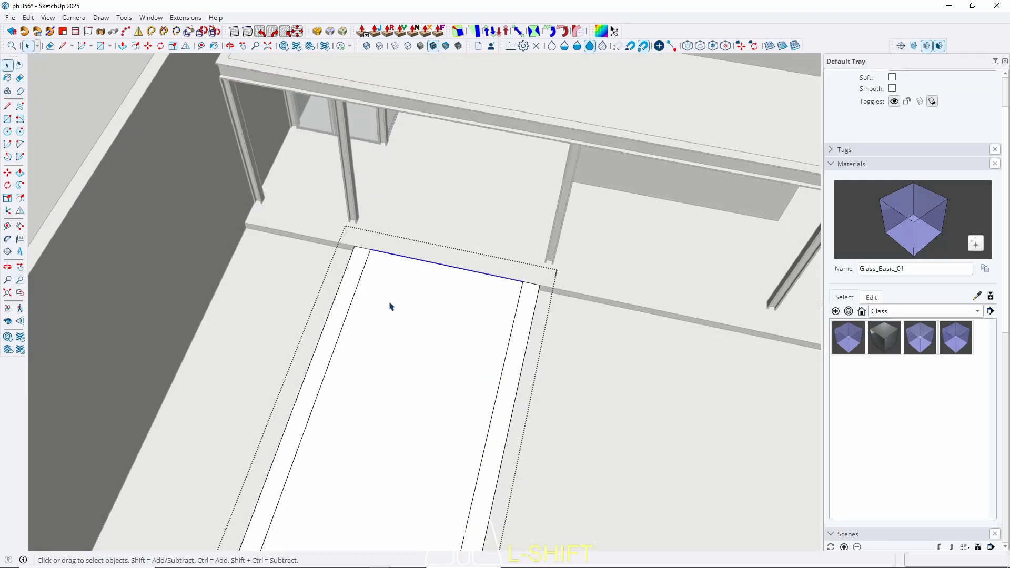
{"action": "middle_click_drag", "start_coordinate": [390, 306], "coordinate": [458, 268]}
{"action": "scroll", "coordinate": [374, 212], "scroll_direction": "up", "scroll_amount": 2}
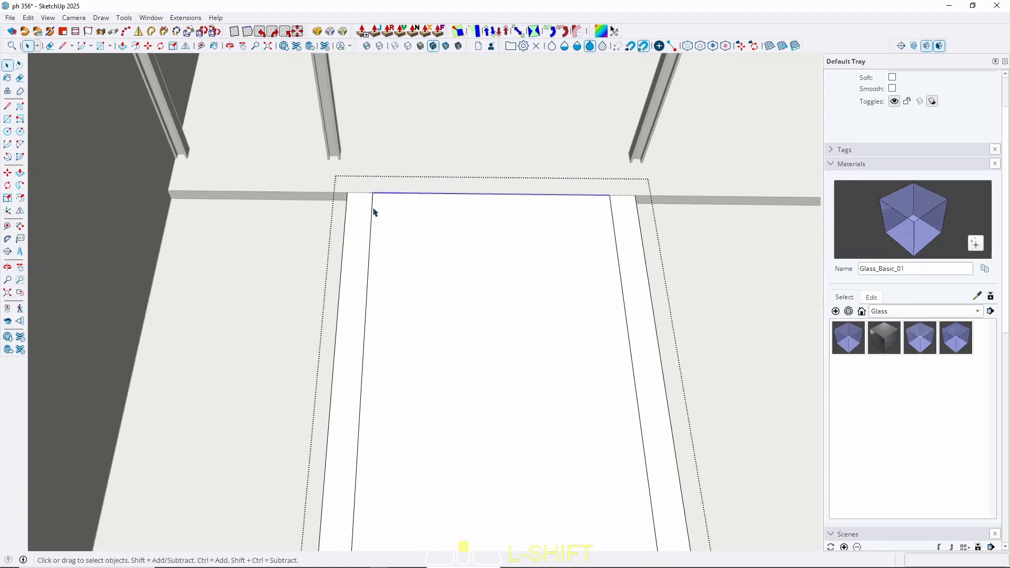
{"action": "left_click", "coordinate": [372, 215]}
{"action": "key", "text": "m"}
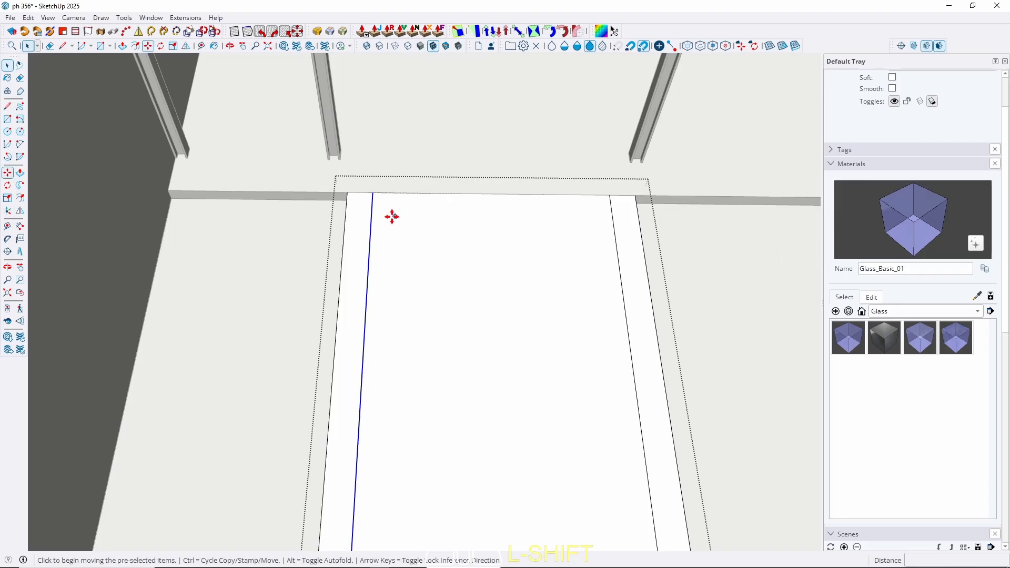
{"action": "left_click", "coordinate": [374, 217]}
{"action": "key", "text": "ctrl"}
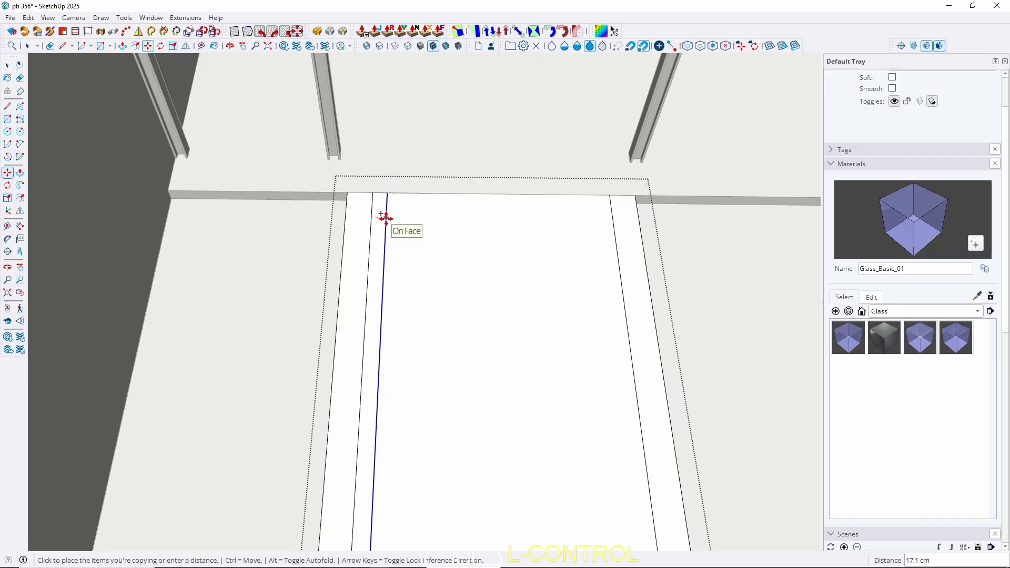
{"action": "type", "text": "15"}
{"action": "key", "text": "Return"}
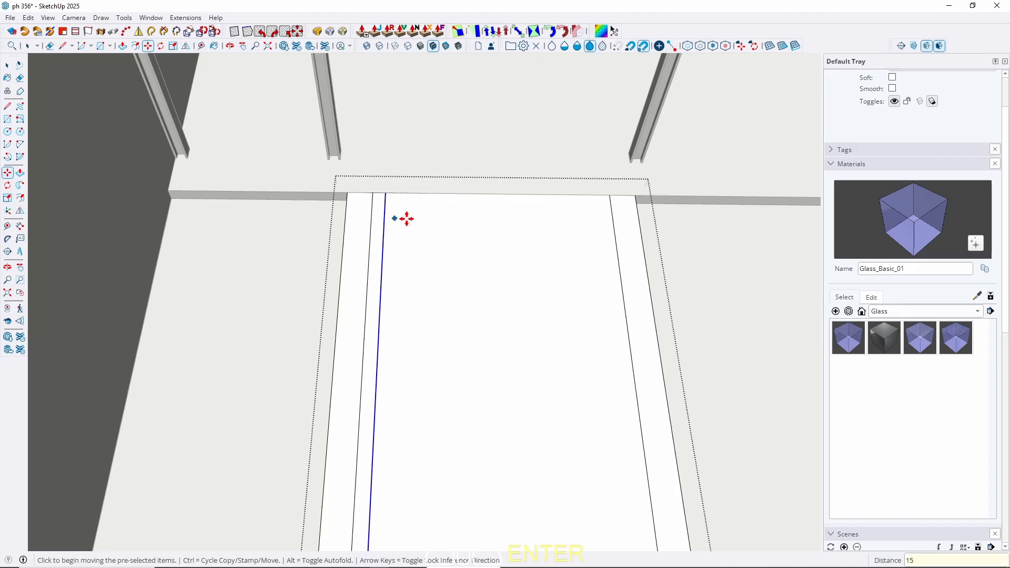
{"action": "key", "text": "space"}
Step: Copy the inner line on the driveway's yard side 15 cm toward the centre to outline a matching strip
{"action": "left_click", "coordinate": [616, 244]}
{"action": "key", "text": "m"}
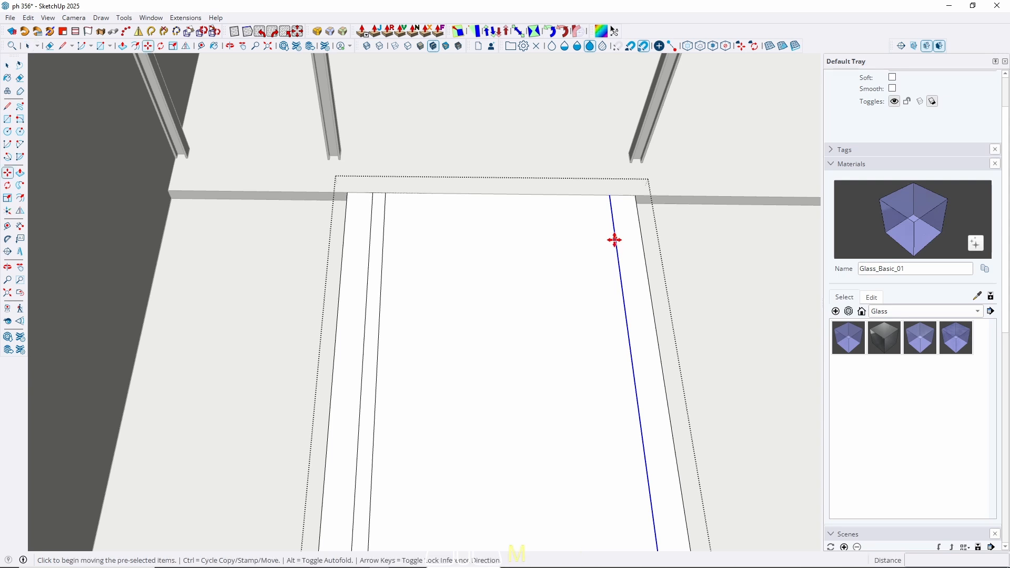
{"action": "left_click", "coordinate": [614, 239]}
{"action": "key", "text": "ctrl"}
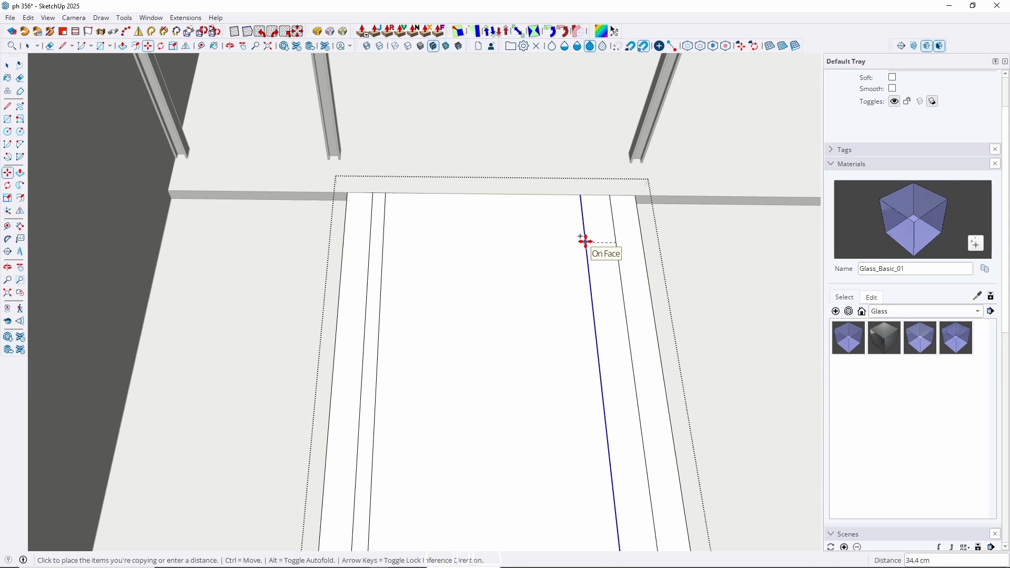
{"action": "type", "text": "35"}
{"action": "key", "text": "Return"}
{"action": "key", "text": "Return"}
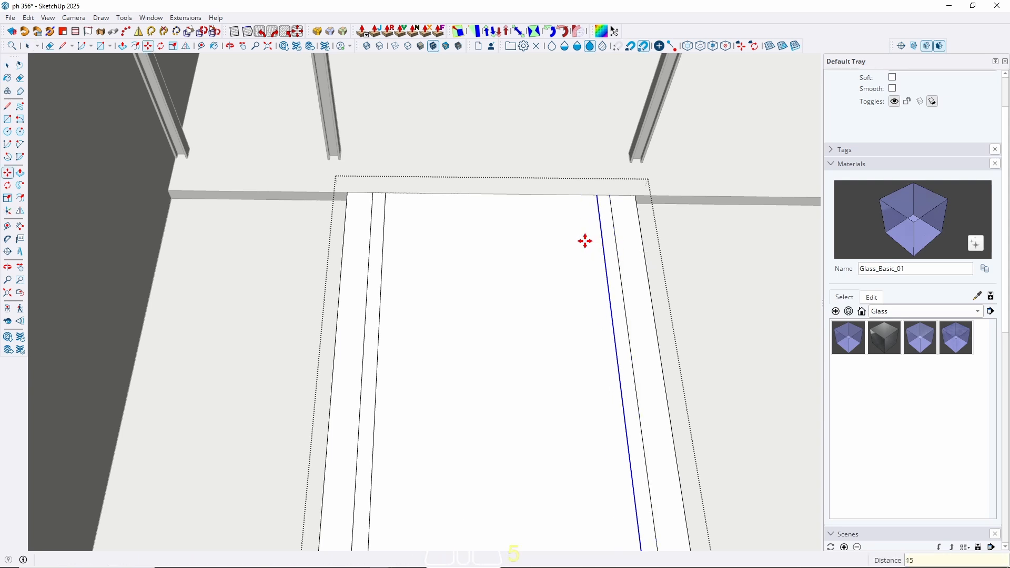
{"action": "key", "text": "space"}
{"action": "scroll", "coordinate": [375, 213], "scroll_direction": "up", "scroll_amount": 2}
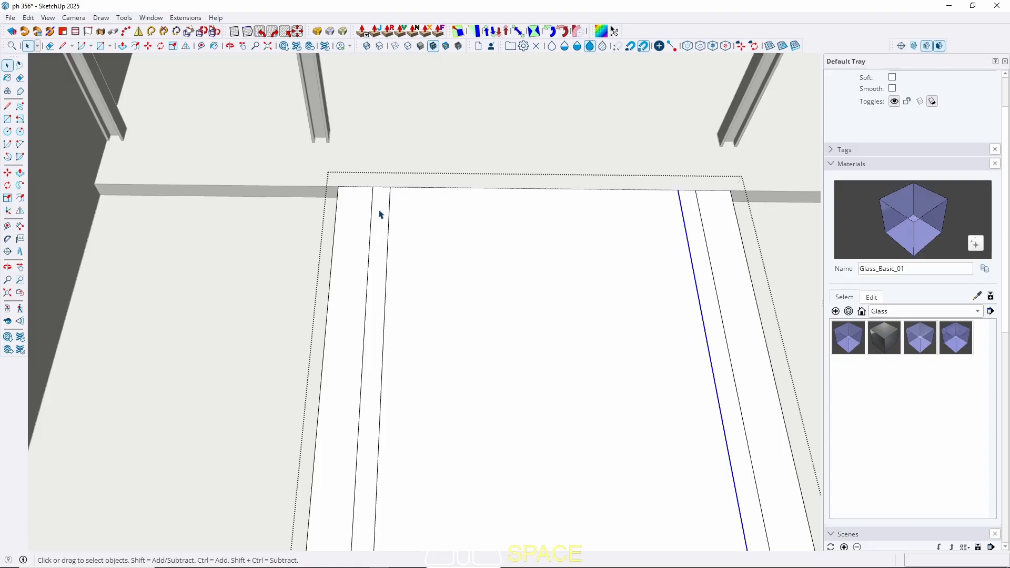
{"action": "key", "text": "p"}
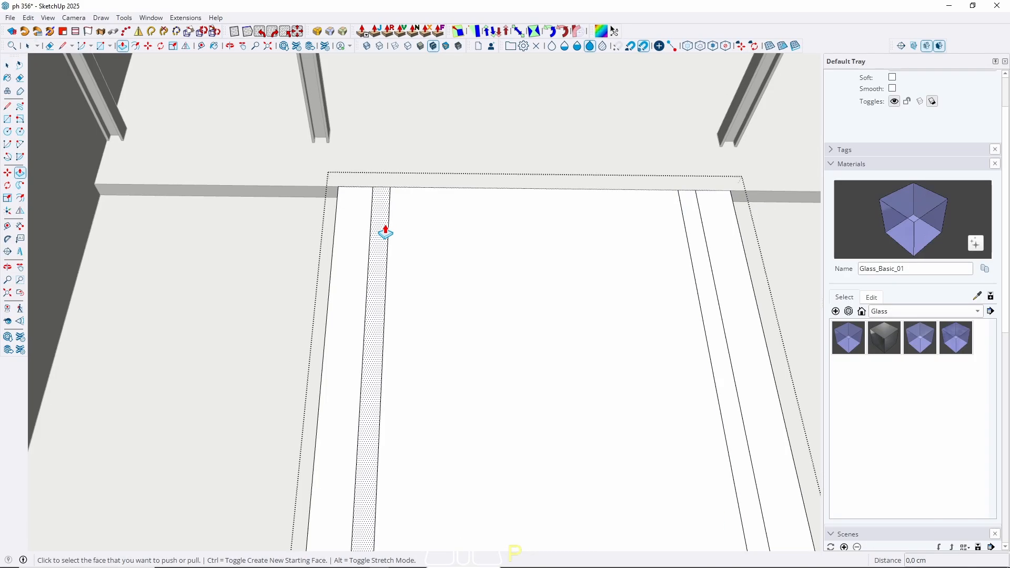
{"action": "left_click", "coordinate": [386, 233]}
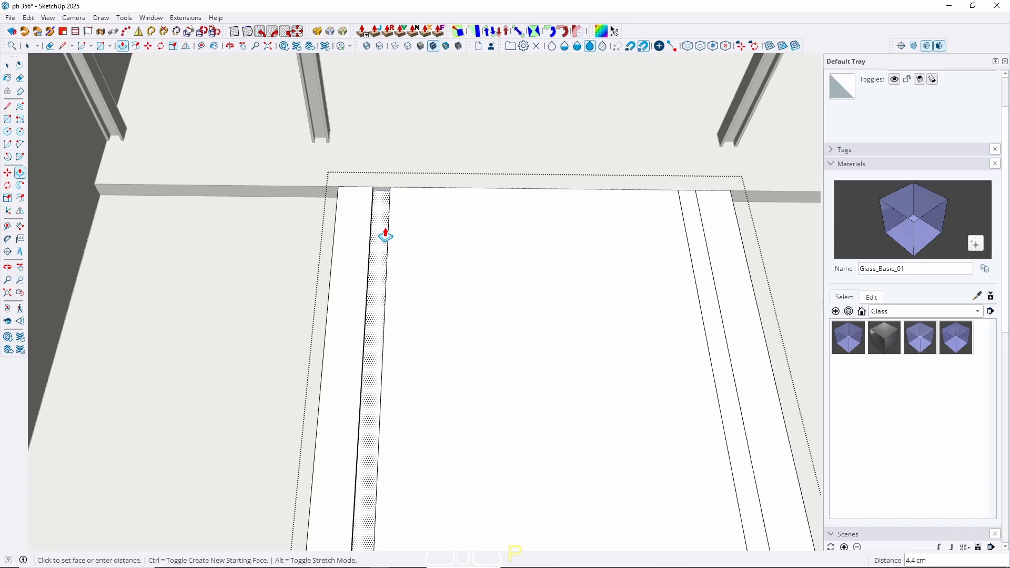
{"action": "left_click", "coordinate": [385, 230]}
{"action": "key", "text": "space"}
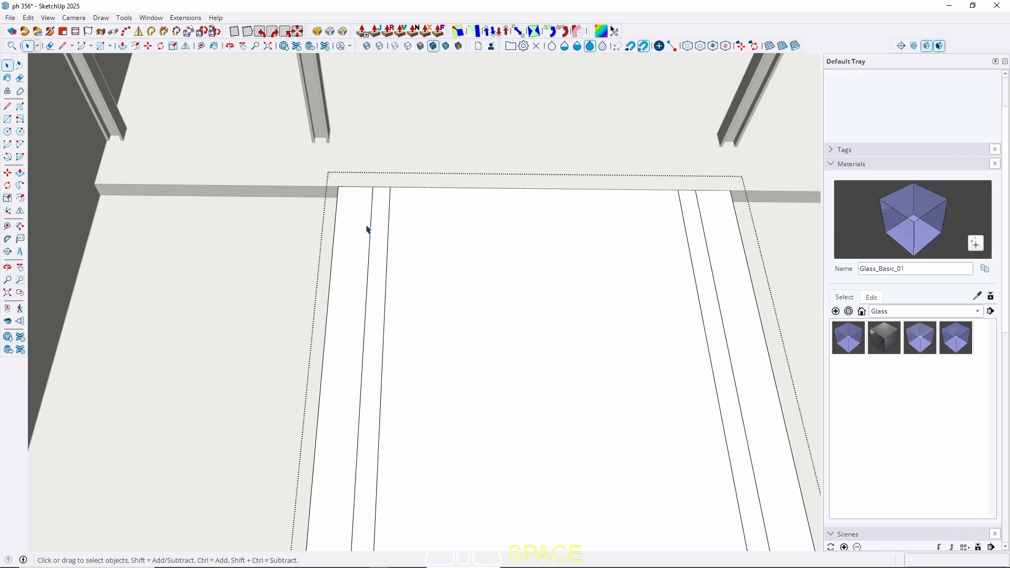
Step: Copy the driveway's house-side edge between the inner strips along the green axis toward the driveway's far end
{"action": "scroll", "coordinate": [367, 225], "scroll_direction": "down", "scroll_amount": 4}
{"action": "middle_click_drag", "start_coordinate": [383, 181], "coordinate": [419, 196]}
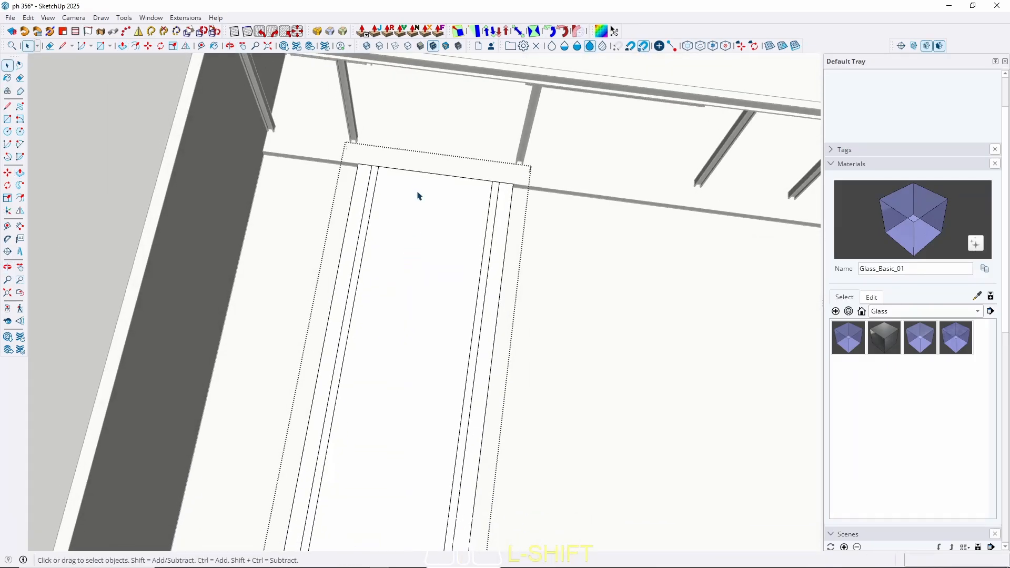
{"action": "left_click", "coordinate": [410, 175]}
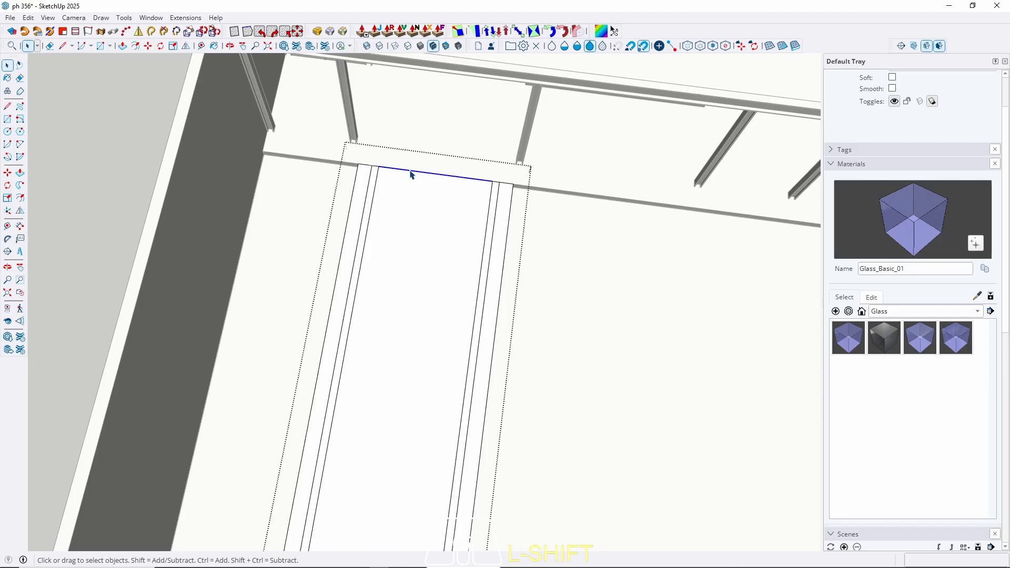
{"action": "key", "text": "m"}
{"action": "left_click", "coordinate": [412, 175]}
{"action": "key", "text": "ctrl"}
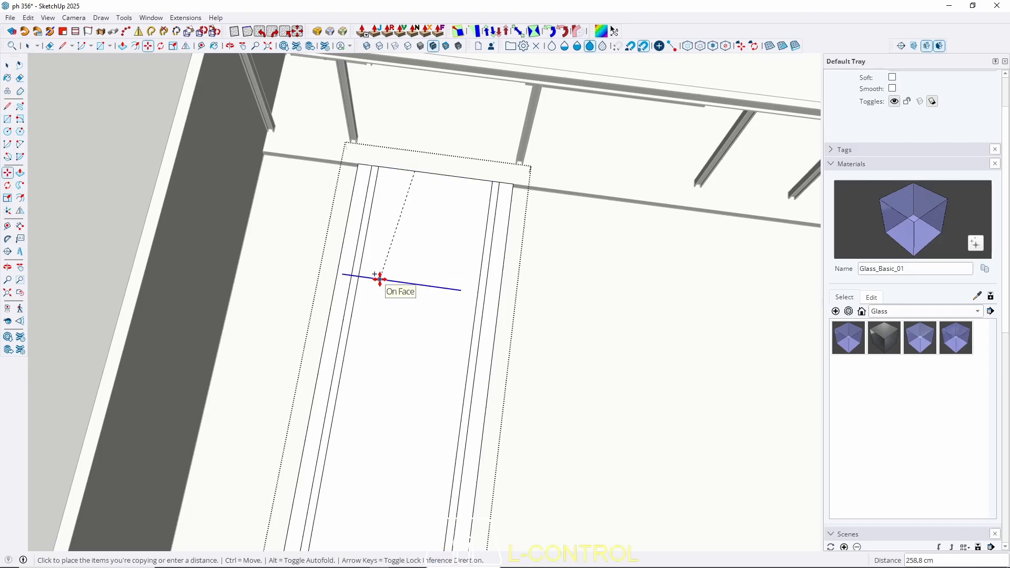
{"action": "key", "text": "Left"}
{"action": "scroll", "coordinate": [428, 191], "scroll_direction": "down", "scroll_amount": 5}
{"action": "scroll", "coordinate": [431, 343], "scroll_direction": "up", "scroll_amount": 3}
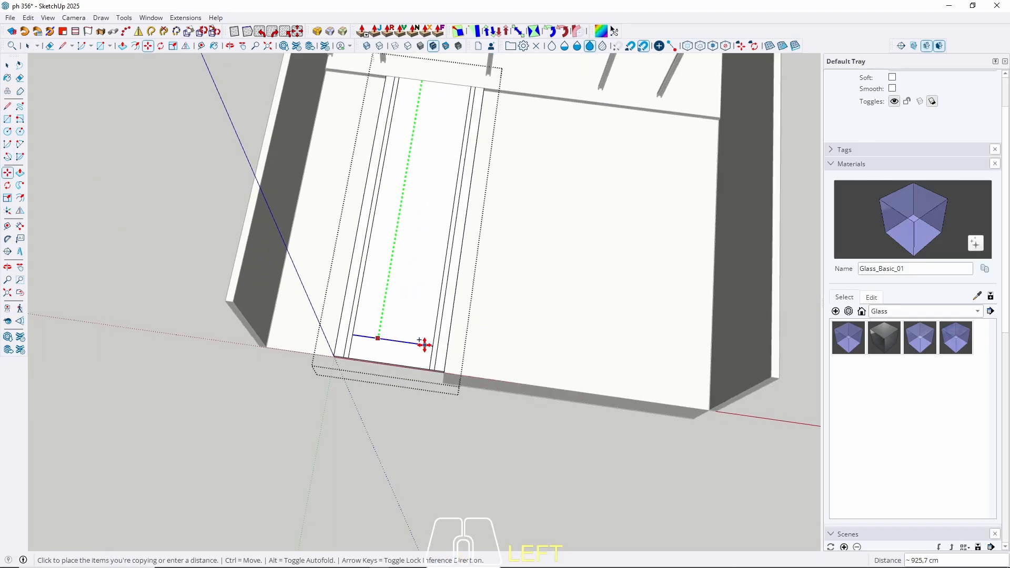
{"action": "left_click", "coordinate": [400, 365]}
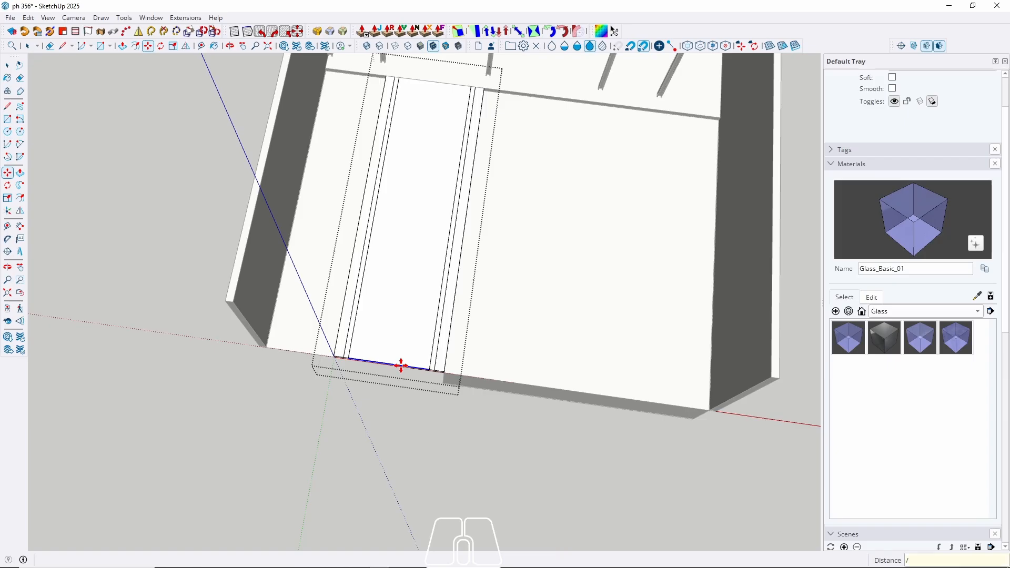
{"action": "key", "text": "Return"}
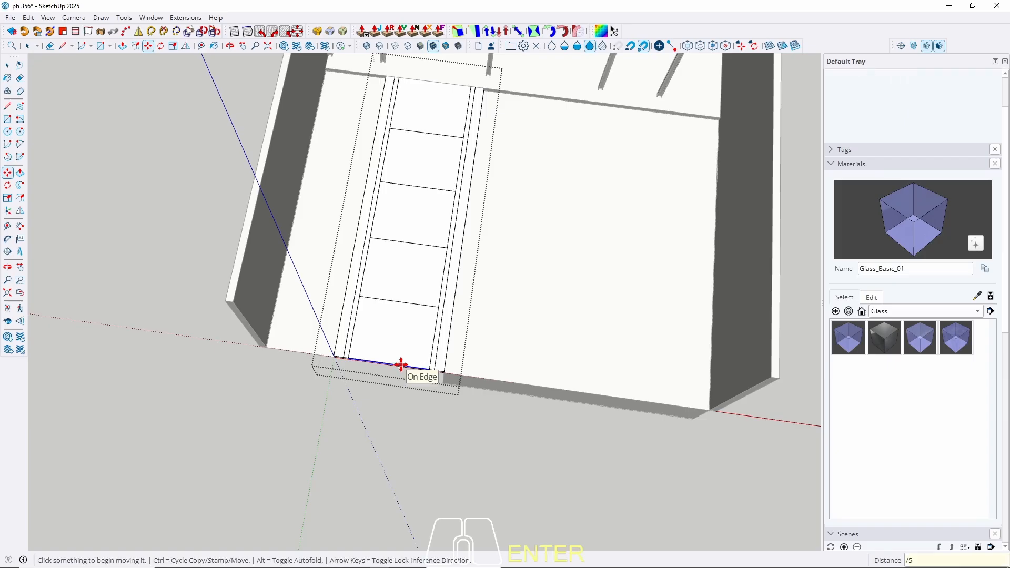
{"action": "key", "text": "ctrl+z"}
{"action": "key", "text": "space"}
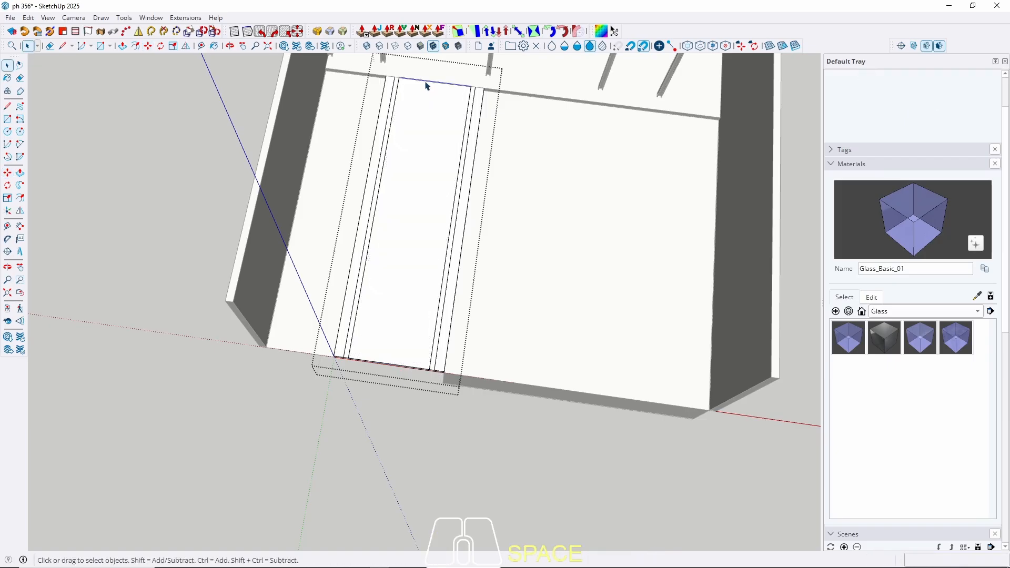
Step: Copy the path's inner end edge nearest the house to its opposite end and divide the span into 8 equal parts
{"action": "key", "text": "m"}
{"action": "key", "text": "ctrl"}
{"action": "left_click", "coordinate": [428, 80]}
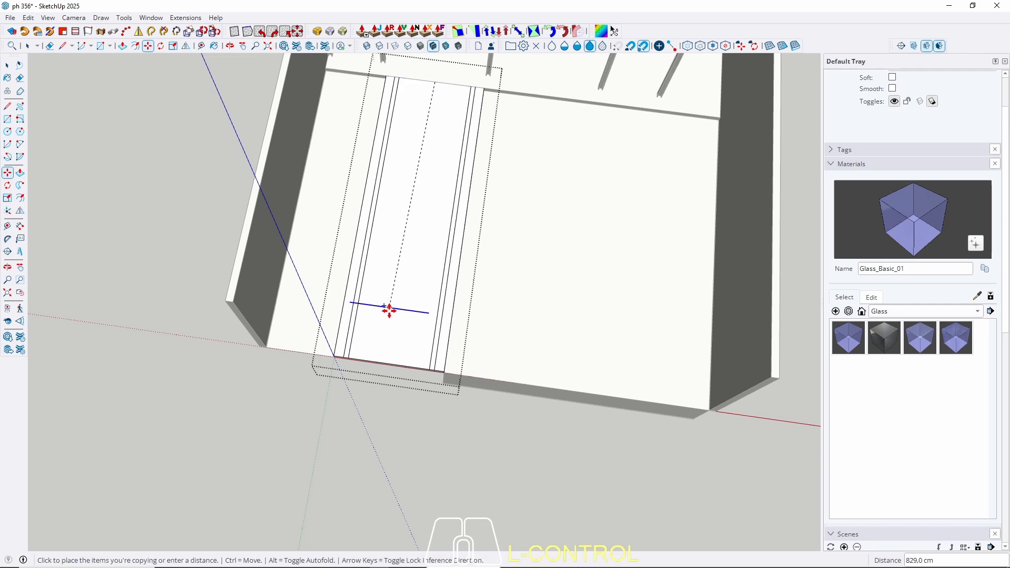
{"action": "left_click", "coordinate": [391, 363]}
{"action": "type", "text": "/"}
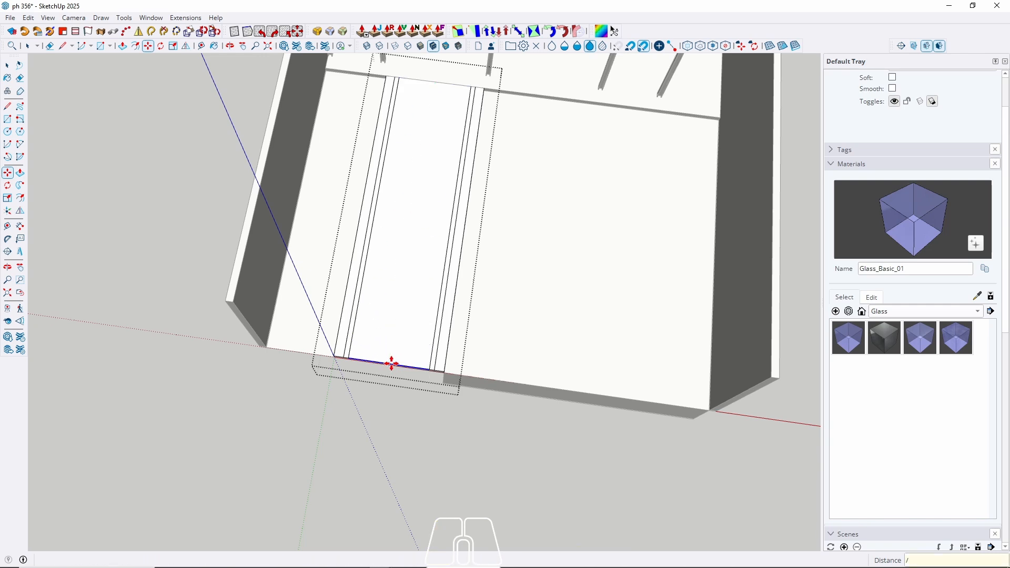
{"action": "type", "text": "8"}
{"action": "key", "text": "Return"}
{"action": "key", "text": "space"}
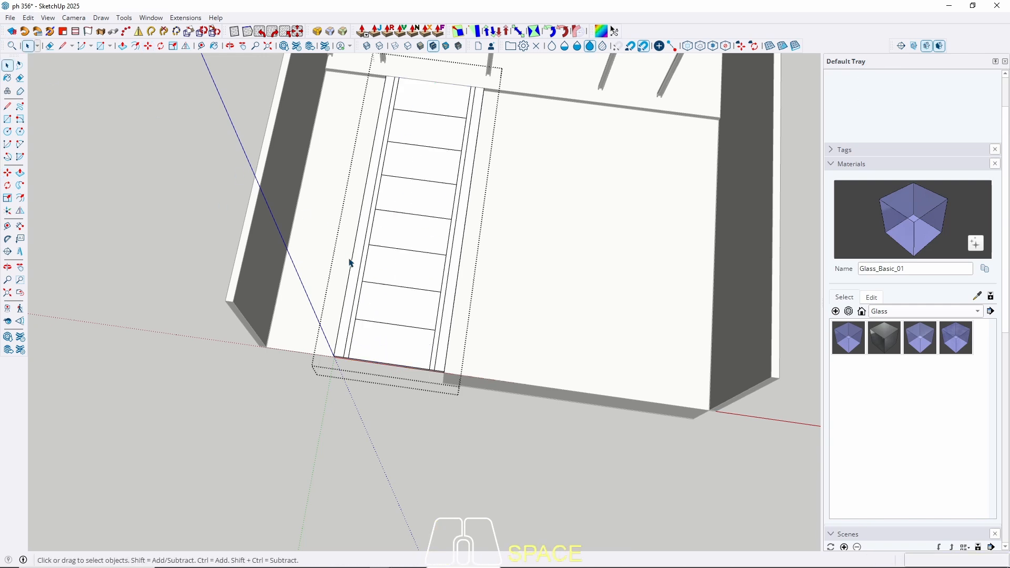
Step: Copy all seven cross lines inside the path group 5 cm along the path, away from the house, to form the joints
{"action": "middle_click_drag", "start_coordinate": [391, 363], "coordinate": [407, 194]}
{"action": "scroll", "coordinate": [383, 392], "scroll_direction": "up", "scroll_amount": 3}
{"action": "middle_click_drag", "start_coordinate": [381, 395], "coordinate": [399, 350]}
{"action": "left_click", "coordinate": [395, 272]}
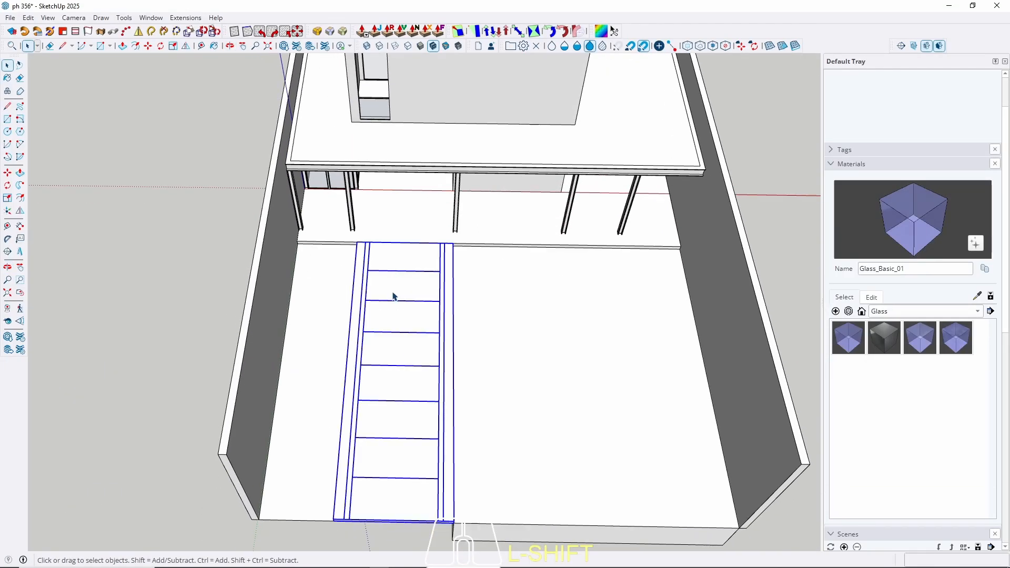
{"action": "double_click", "coordinate": [395, 273]}
{"action": "left_click", "coordinate": [395, 272]}
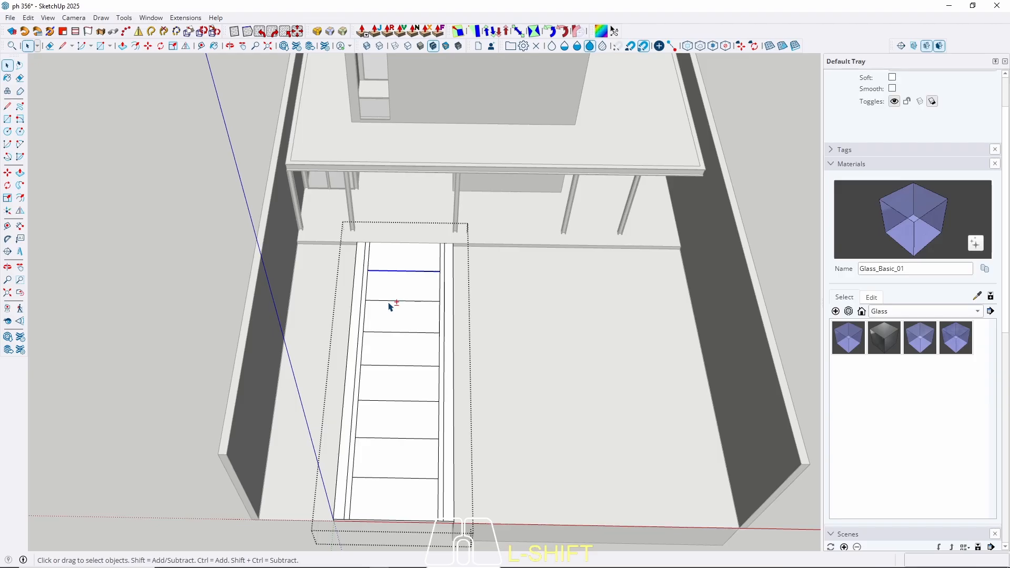
{"action": "left_click", "coordinate": [392, 302], "text": "shift"}
{"action": "left_click", "coordinate": [391, 333], "text": "shift"}
{"action": "left_click", "coordinate": [392, 366], "text": "shift"}
{"action": "left_click", "coordinate": [376, 402], "text": "shift"}
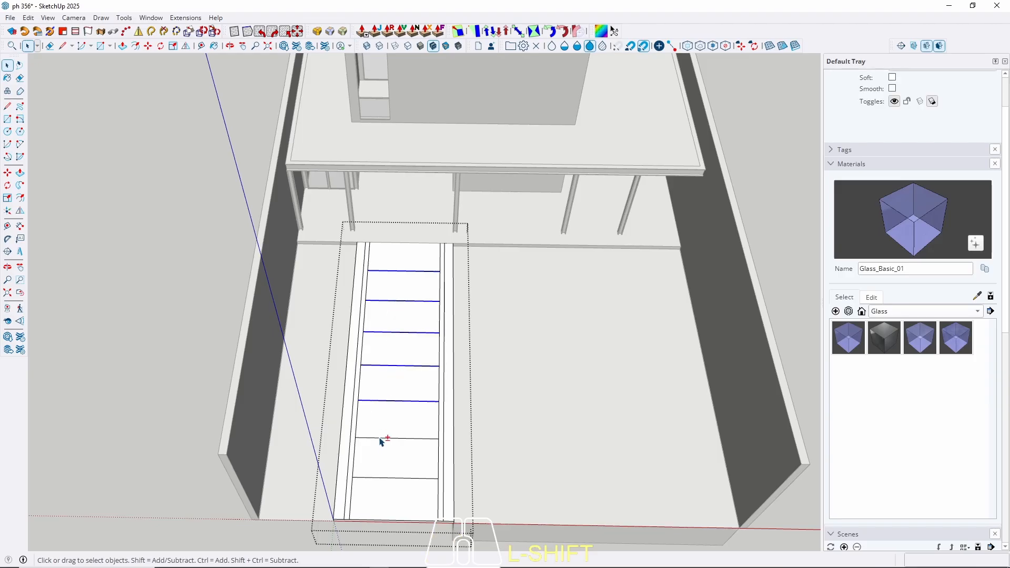
{"action": "left_click", "coordinate": [379, 438], "text": "shift"}
{"action": "left_click", "coordinate": [379, 479], "text": "shift"}
{"action": "scroll", "coordinate": [384, 373], "scroll_direction": "up", "scroll_amount": 5}
{"action": "key", "text": "m"}
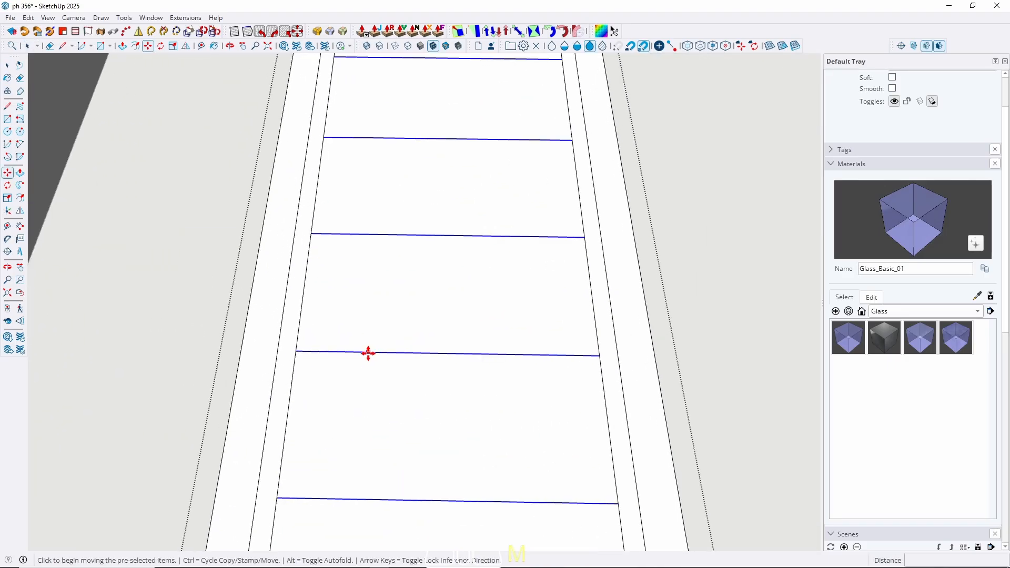
{"action": "left_click", "coordinate": [368, 352]}
{"action": "key", "text": "ctrl"}
{"action": "type", "text": "5"}
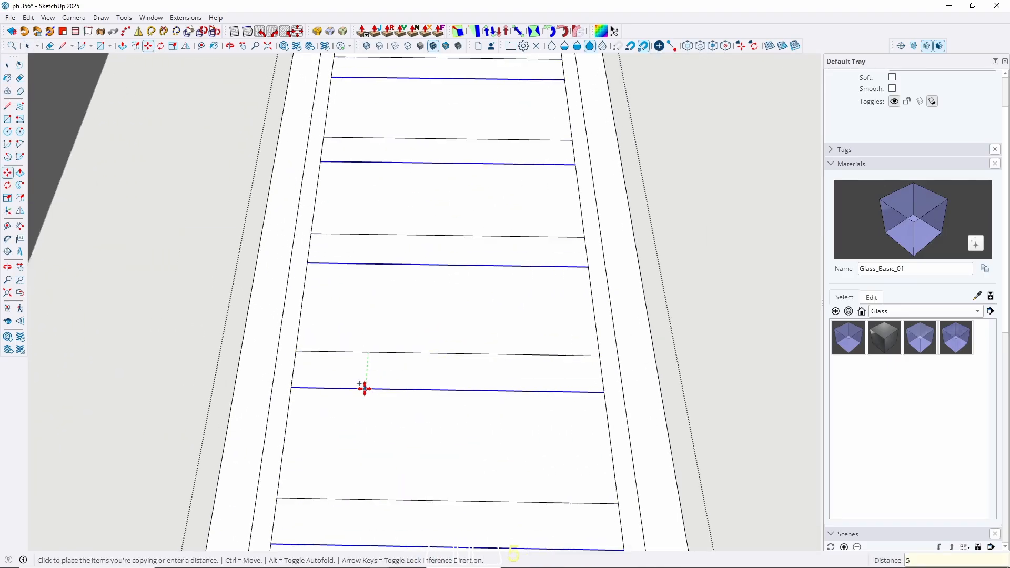
{"action": "key", "text": "Return"}
{"action": "key", "text": "space"}
Step: Erase the short edge segments at both ends of every joint between the path slabs, and close the path group
{"action": "key", "text": "e"}
{"action": "scroll", "coordinate": [297, 349], "scroll_direction": "up", "scroll_amount": 5}
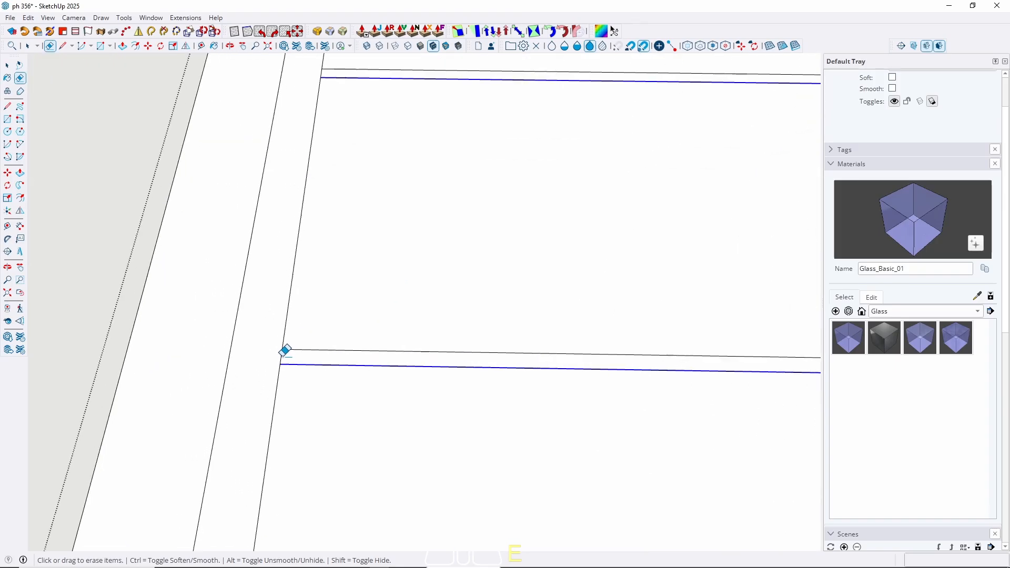
{"action": "scroll", "coordinate": [274, 363], "scroll_direction": "down", "scroll_amount": 4}
{"action": "scroll", "coordinate": [539, 385], "scroll_direction": "up", "scroll_amount": 4}
{"action": "scroll", "coordinate": [539, 385], "scroll_direction": "up", "scroll_amount": 2}
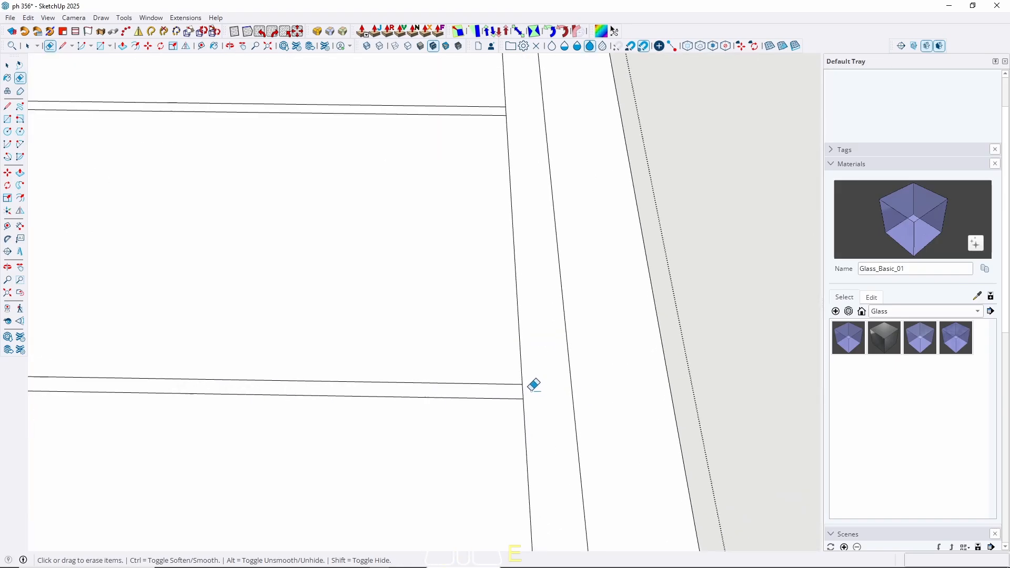
{"action": "scroll", "coordinate": [532, 385], "scroll_direction": "down", "scroll_amount": 4}
{"action": "scroll", "coordinate": [541, 378], "scroll_direction": "up", "scroll_amount": 4}
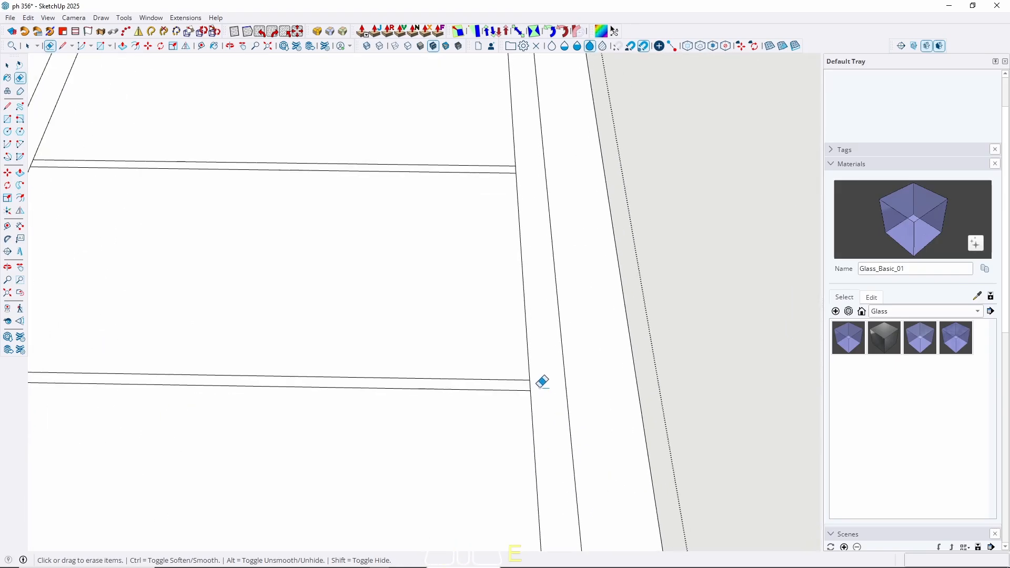
{"action": "scroll", "coordinate": [532, 379], "scroll_direction": "down", "scroll_amount": 6}
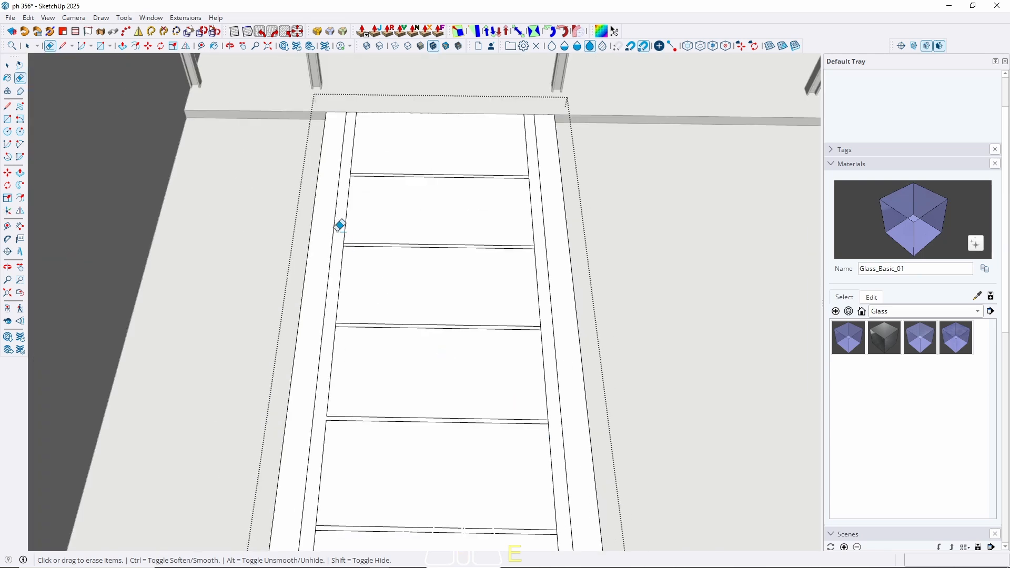
{"action": "scroll", "coordinate": [361, 156], "scroll_direction": "up", "scroll_amount": 5}
{"action": "scroll", "coordinate": [360, 155], "scroll_direction": "down", "scroll_amount": 1}
{"action": "scroll", "coordinate": [365, 174], "scroll_direction": "down", "scroll_amount": 5}
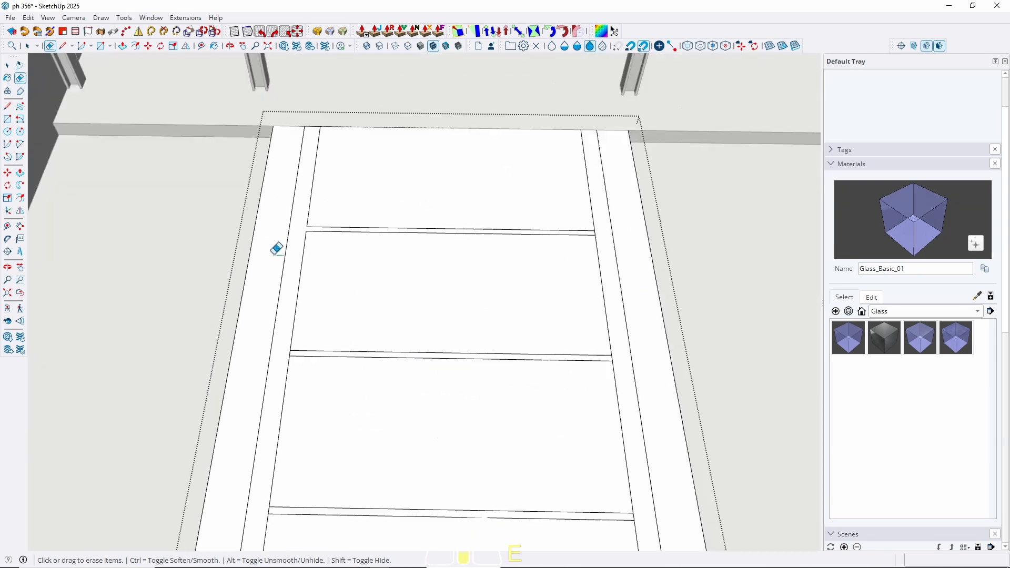
{"action": "scroll", "coordinate": [562, 212], "scroll_direction": "up", "scroll_amount": 6}
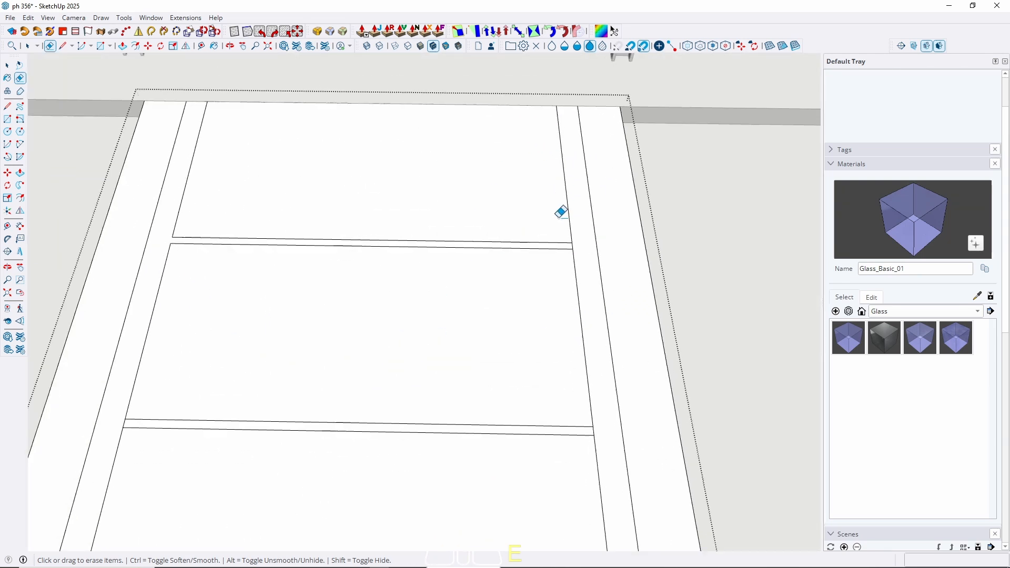
{"action": "scroll", "coordinate": [574, 253], "scroll_direction": "up", "scroll_amount": 1}
{"action": "mouse_move", "coordinate": [574, 254]}
{"action": "left_mouse_down"}
{"action": "mouse_move", "coordinate": [583, 258]}
{"action": "mouse_move", "coordinate": [562, 295]}
{"action": "left_mouse_up"}
{"action": "scroll", "coordinate": [559, 135], "scroll_direction": "down", "scroll_amount": 6}
{"action": "scroll", "coordinate": [583, 297], "scroll_direction": "up", "scroll_amount": 5}
{"action": "scroll", "coordinate": [552, 169], "scroll_direction": "down", "scroll_amount": 5}
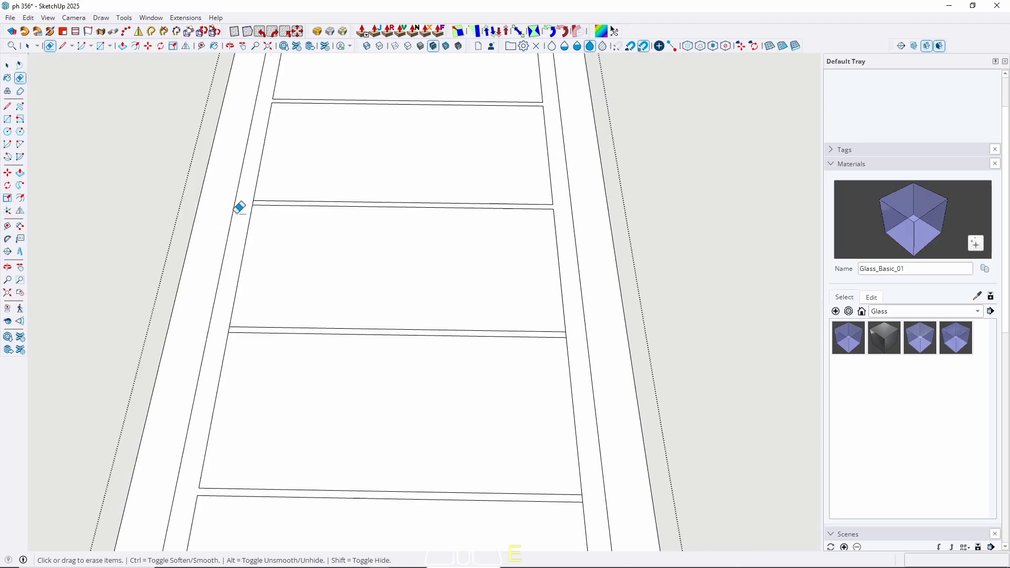
{"action": "scroll", "coordinate": [271, 191], "scroll_direction": "up", "scroll_amount": 5}
{"action": "scroll", "coordinate": [258, 179], "scroll_direction": "down", "scroll_amount": 5}
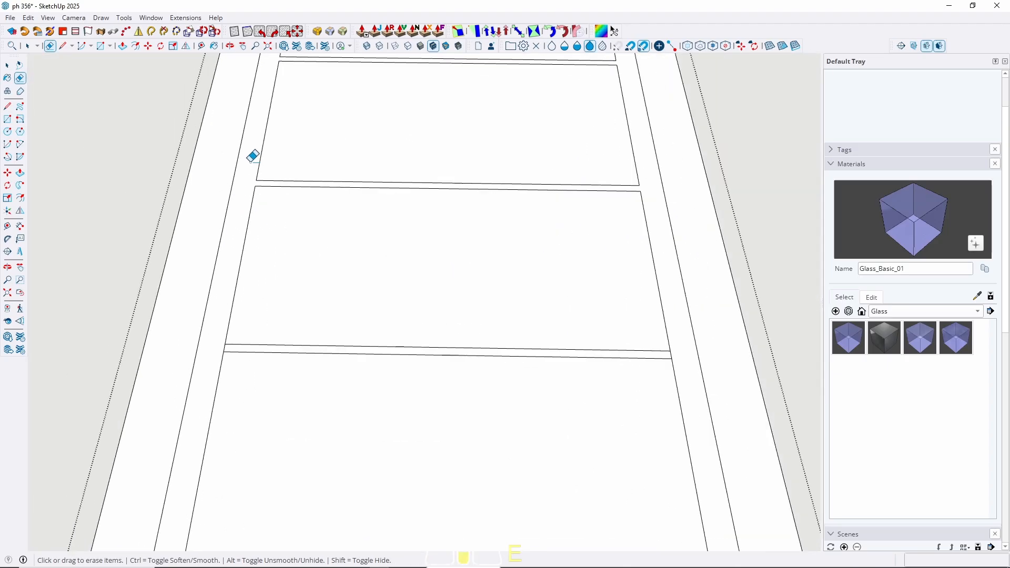
{"action": "scroll", "coordinate": [235, 255], "scroll_direction": "up", "scroll_amount": 3}
{"action": "scroll", "coordinate": [241, 271], "scroll_direction": "down", "scroll_amount": 5}
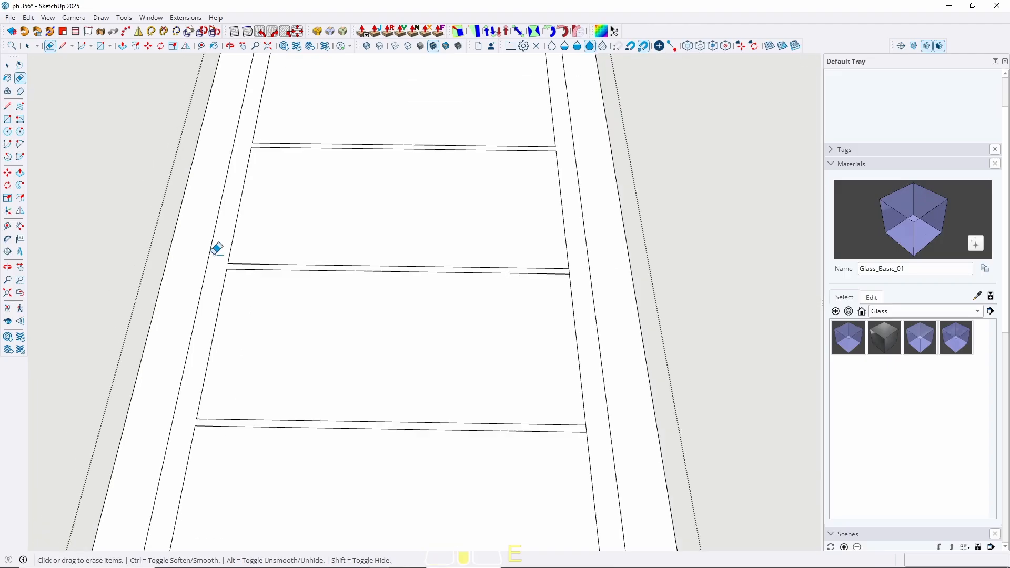
{"action": "scroll", "coordinate": [487, 269], "scroll_direction": "up", "scroll_amount": 5}
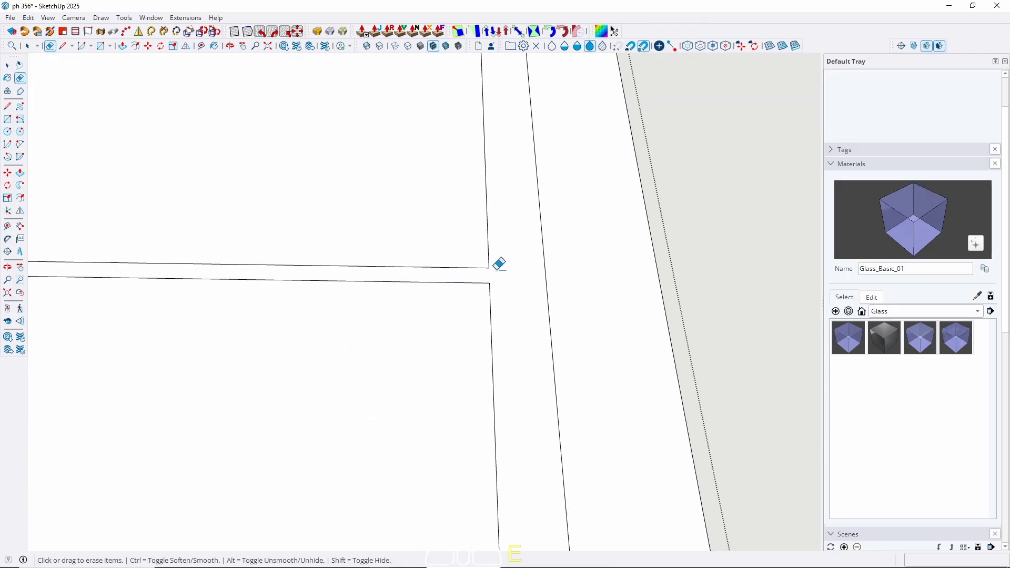
{"action": "scroll", "coordinate": [459, 211], "scroll_direction": "down", "scroll_amount": 4}
{"action": "scroll", "coordinate": [437, 307], "scroll_direction": "up", "scroll_amount": 2}
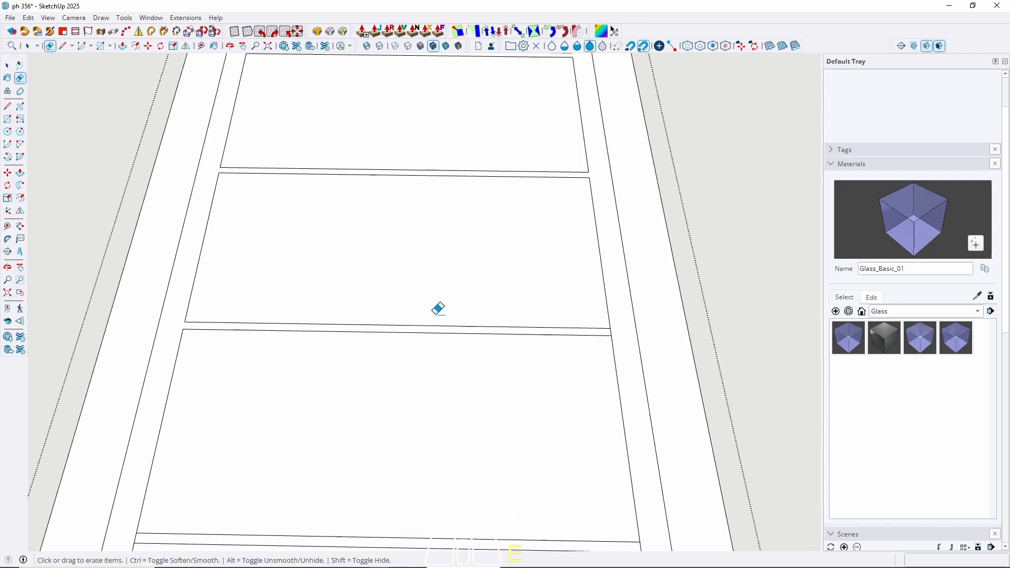
{"action": "scroll", "coordinate": [629, 316], "scroll_direction": "up", "scroll_amount": 2}
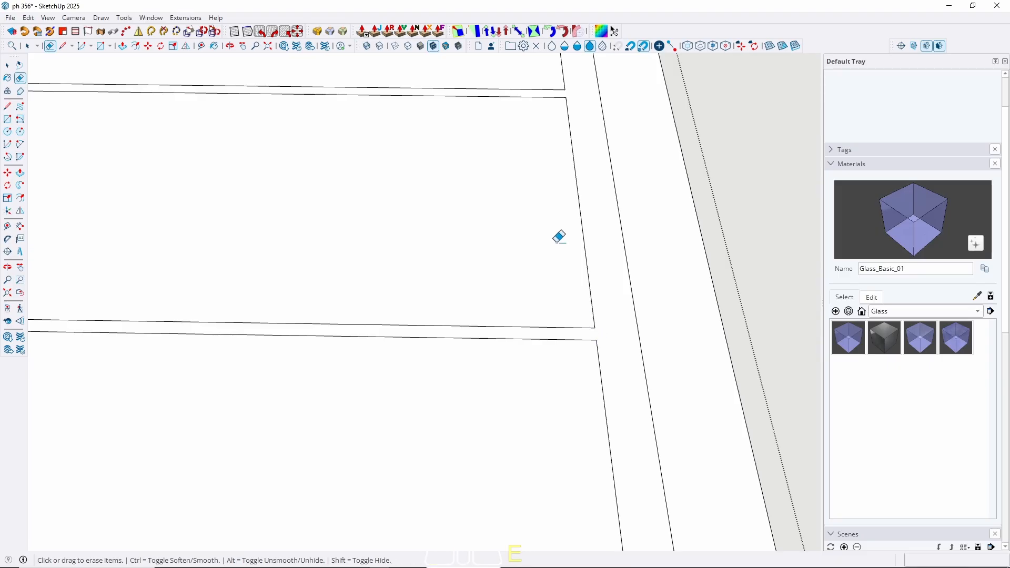
{"action": "scroll", "coordinate": [425, 323], "scroll_direction": "down", "scroll_amount": 4}
{"action": "scroll", "coordinate": [327, 337], "scroll_direction": "up", "scroll_amount": 4}
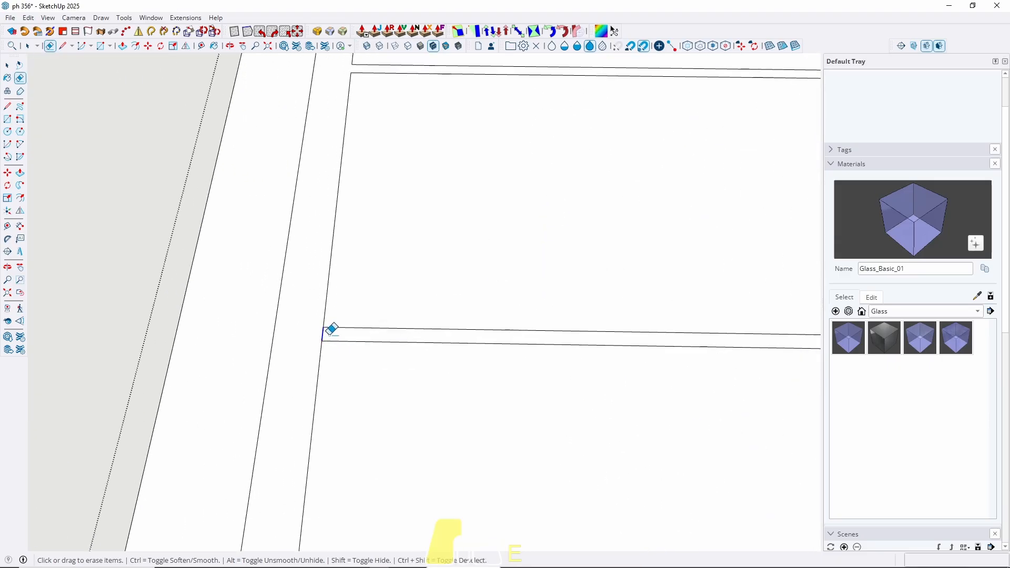
{"action": "scroll", "coordinate": [279, 346], "scroll_direction": "down", "scroll_amount": 3}
{"action": "scroll", "coordinate": [618, 344], "scroll_direction": "up", "scroll_amount": 4}
{"action": "left_click", "coordinate": [607, 353]}
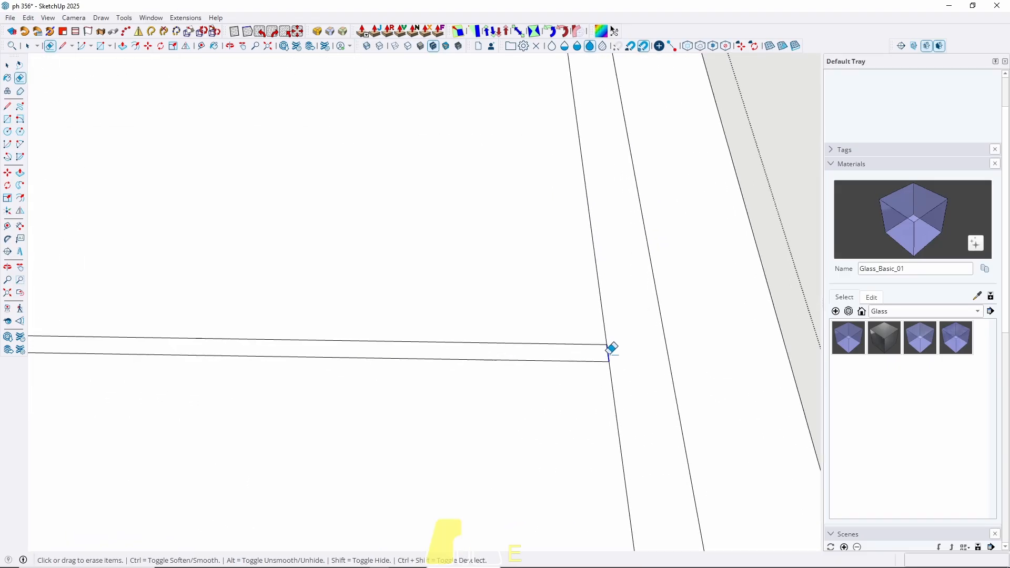
{"action": "scroll", "coordinate": [547, 289], "scroll_direction": "down", "scroll_amount": 2}
{"action": "scroll", "coordinate": [532, 284], "scroll_direction": "down", "scroll_amount": 3}
{"action": "scroll", "coordinate": [337, 357], "scroll_direction": "up", "scroll_amount": 5}
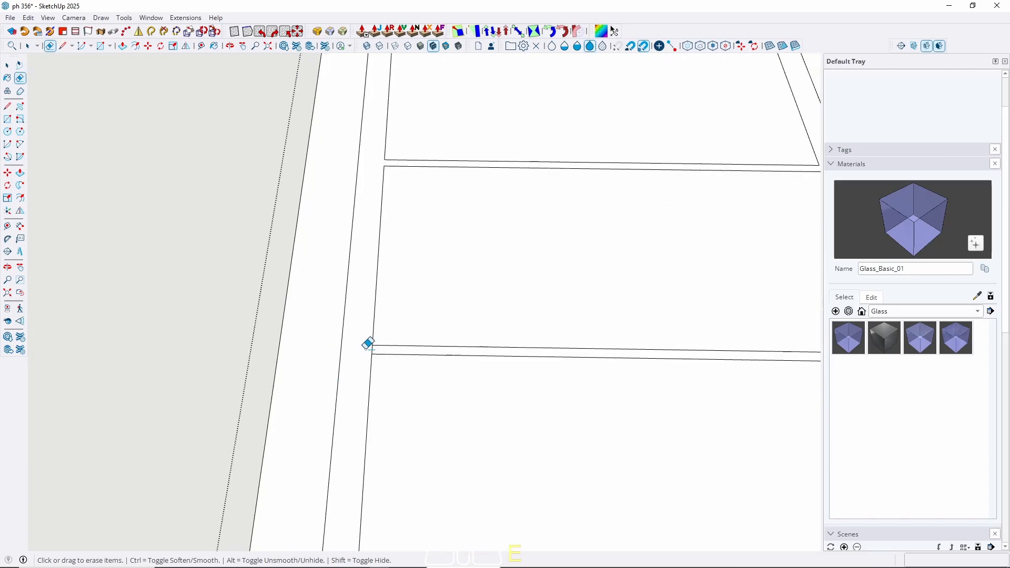
{"action": "left_click", "coordinate": [372, 349]}
{"action": "scroll", "coordinate": [345, 346], "scroll_direction": "down", "scroll_amount": 4}
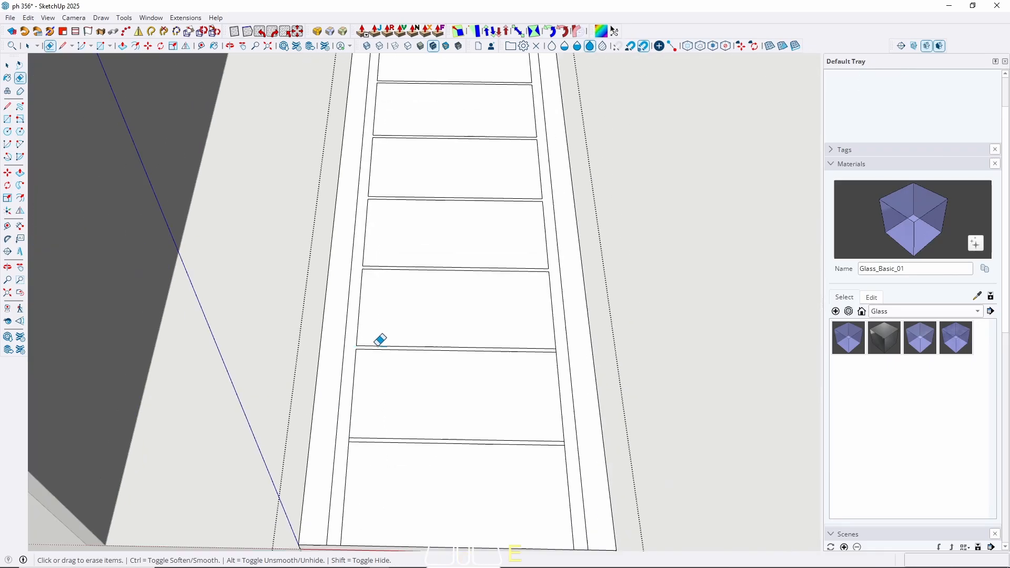
{"action": "scroll", "coordinate": [547, 347], "scroll_direction": "up", "scroll_amount": 2}
{"action": "scroll", "coordinate": [578, 346], "scroll_direction": "up", "scroll_amount": 3}
{"action": "left_click", "coordinate": [556, 344]}
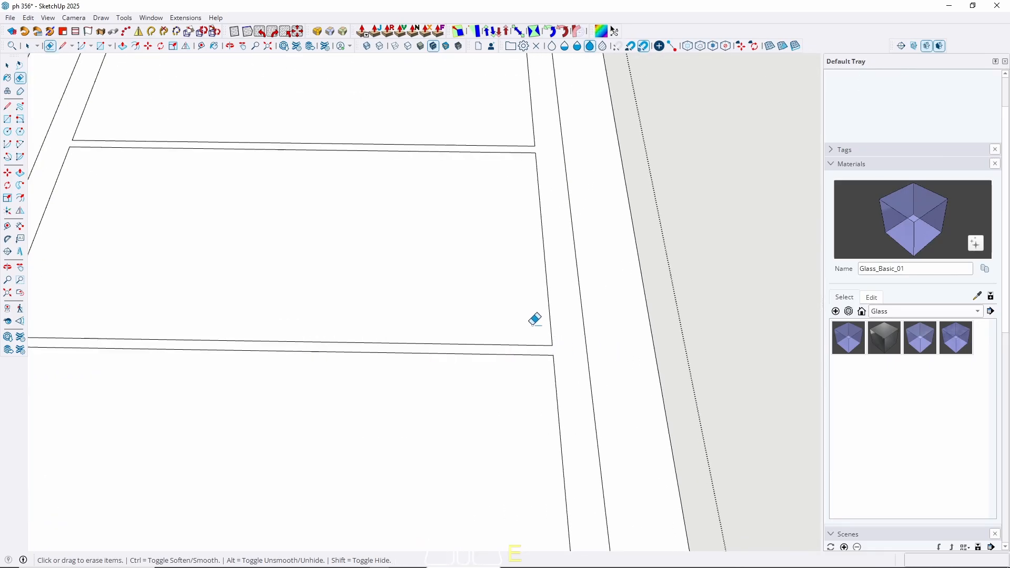
{"action": "scroll", "coordinate": [494, 337], "scroll_direction": "down", "scroll_amount": 4}
{"action": "scroll", "coordinate": [342, 394], "scroll_direction": "up", "scroll_amount": 4}
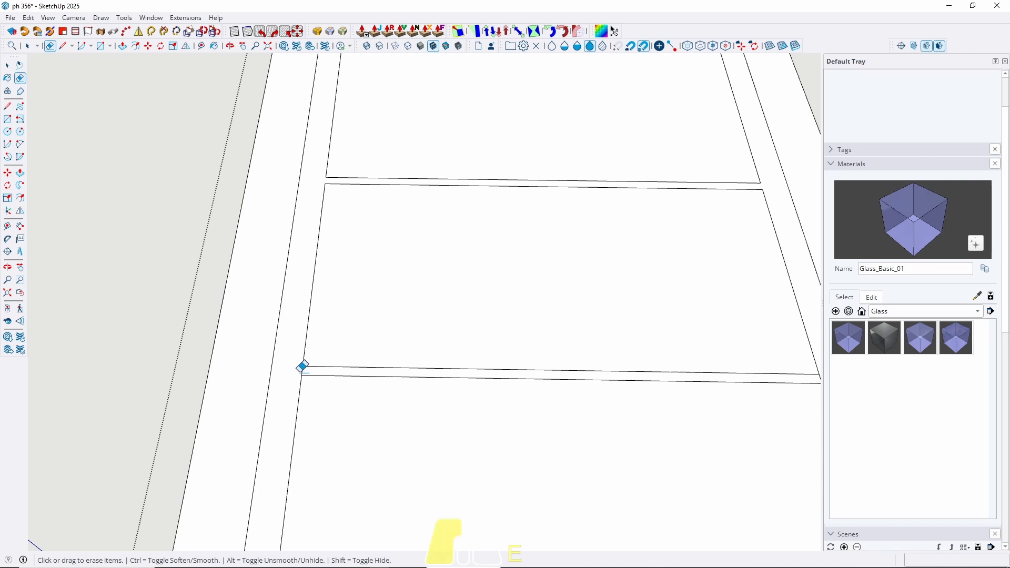
{"action": "scroll", "coordinate": [566, 387], "scroll_direction": "down", "scroll_amount": 3}
{"action": "scroll", "coordinate": [584, 368], "scroll_direction": "up", "scroll_amount": 2}
{"action": "left_click", "coordinate": [584, 368]}
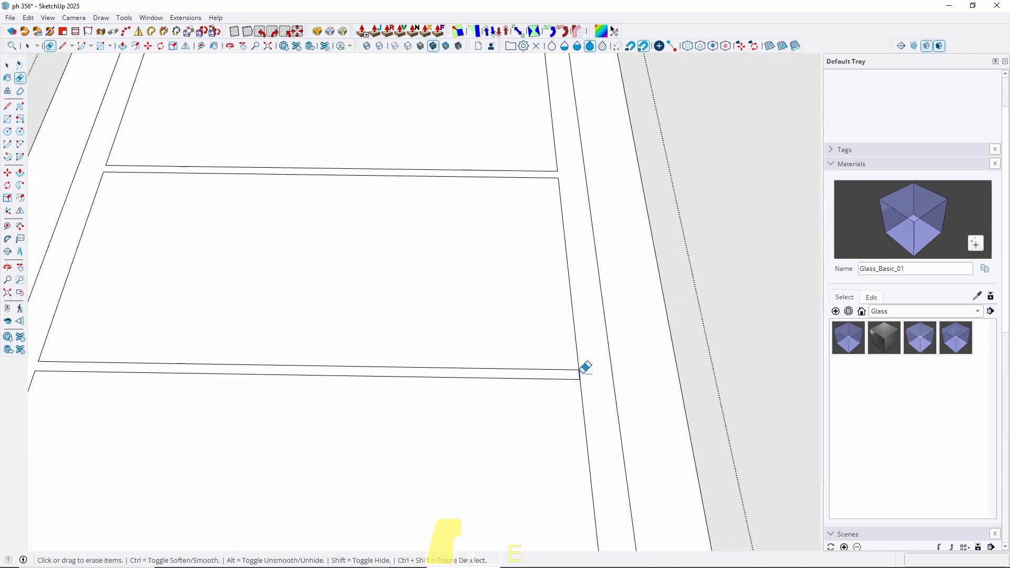
{"action": "key", "text": "space"}
{"action": "scroll", "coordinate": [466, 423], "scroll_direction": "down", "scroll_amount": 3}
{"action": "scroll", "coordinate": [466, 423], "scroll_direction": "down", "scroll_amount": 2}
{"action": "key", "text": "Escape"}
Step: Open the large ground block beside the path and offset its top face inward to form a narrow border
{"action": "scroll", "coordinate": [410, 435], "scroll_direction": "down", "scroll_amount": 2}
{"action": "middle_click_drag", "start_coordinate": [410, 435], "coordinate": [286, 329]}
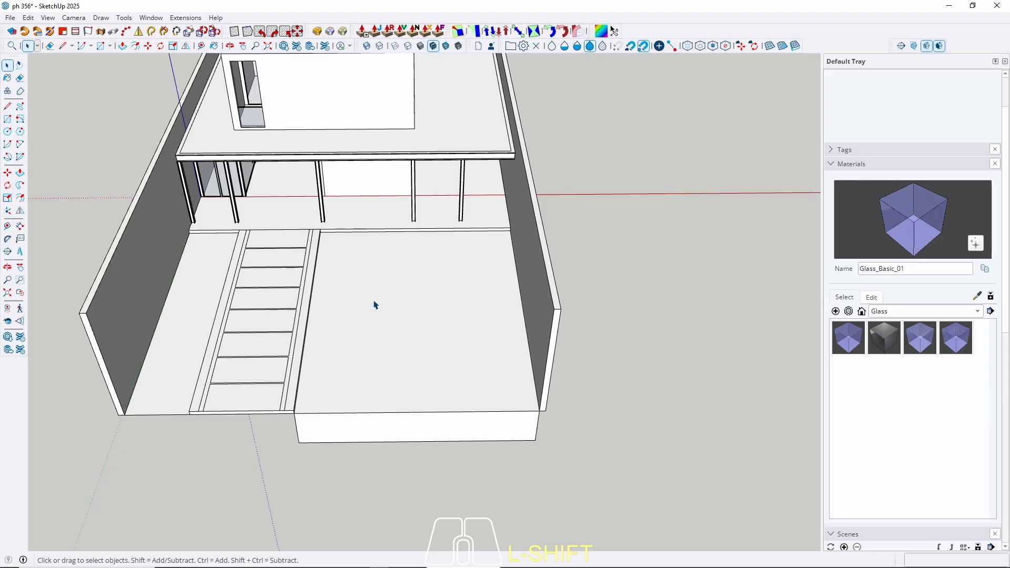
{"action": "left_click", "coordinate": [374, 305]}
{"action": "double_click", "coordinate": [374, 306]}
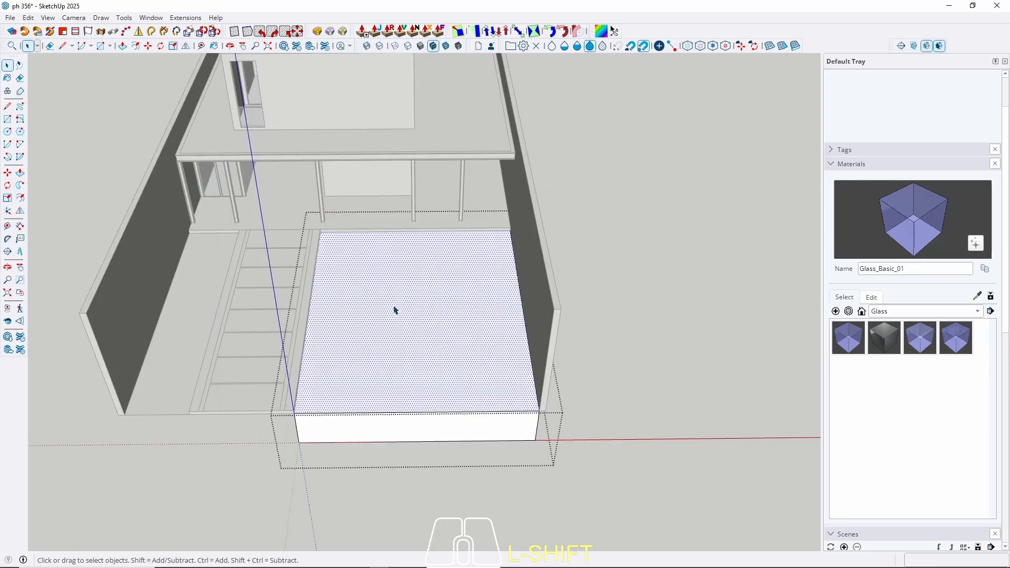
{"action": "key", "text": "f"}
{"action": "left_click", "coordinate": [342, 333]}
{"action": "scroll", "coordinate": [343, 311], "scroll_direction": "up", "scroll_amount": 3}
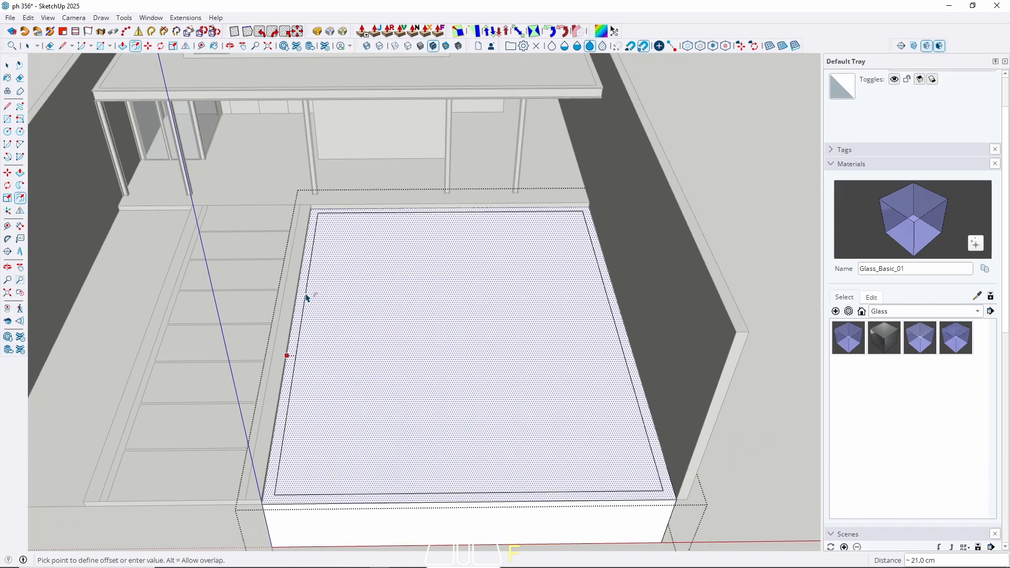
{"action": "type", "text": "25"}
{"action": "key", "text": "Return"}
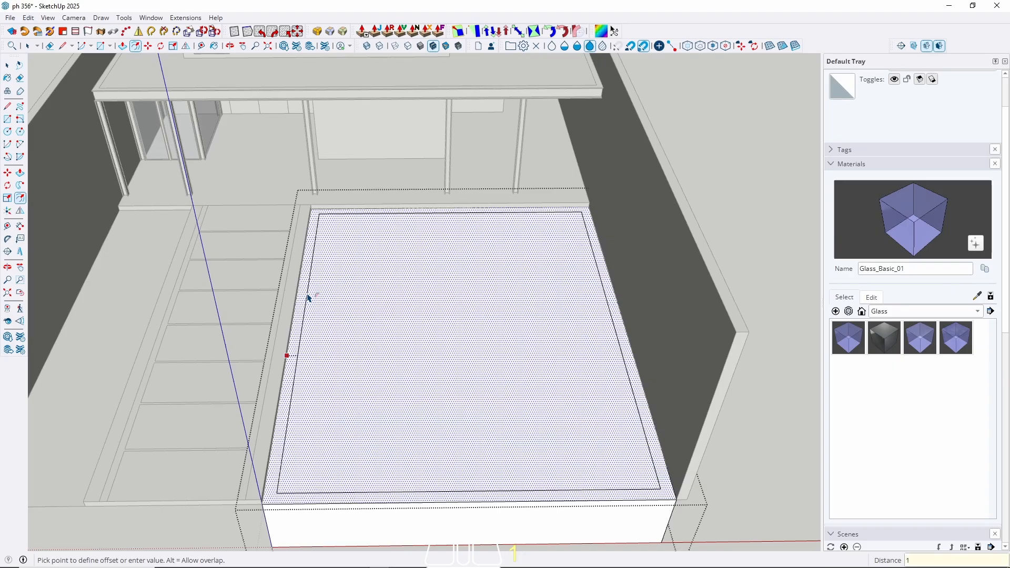
{"action": "key", "text": "Return"}
Step: Push the block's inner top face down to hollow out the pool basin inside its border, and close the group
{"action": "key", "text": "p"}
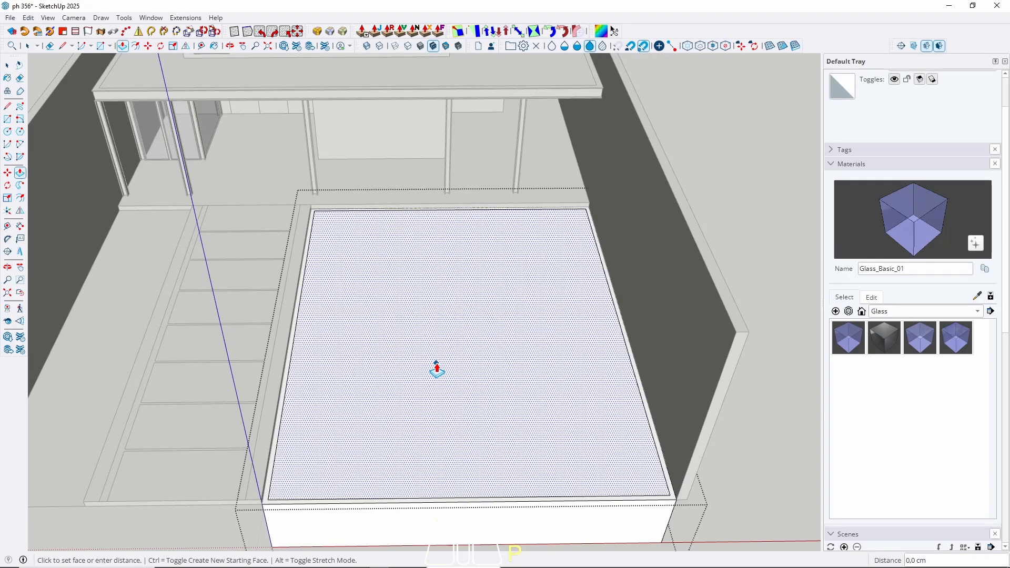
{"action": "left_click", "coordinate": [436, 370]}
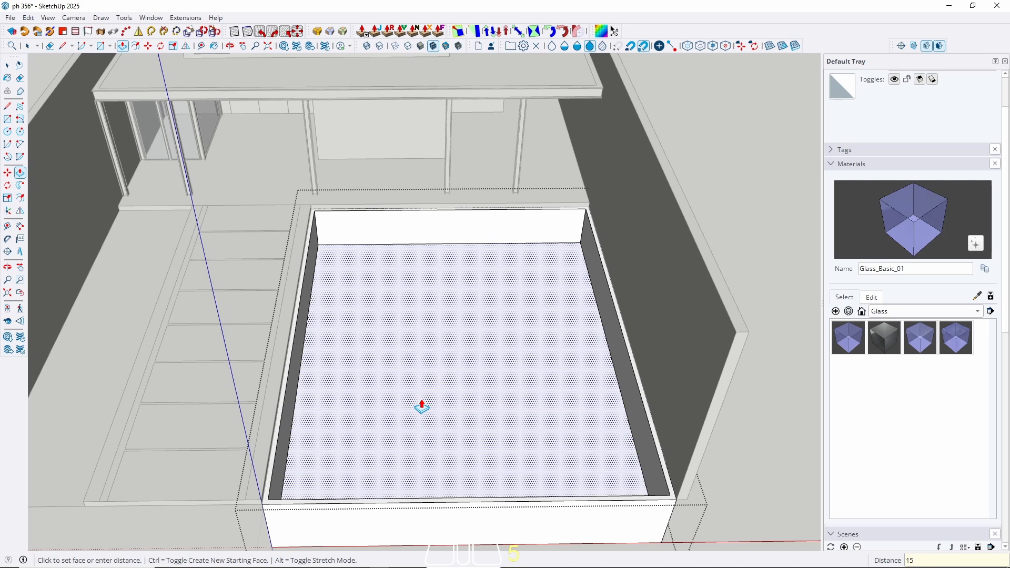
{"action": "key", "text": "BackSpace"}
{"action": "key", "text": "Escape"}
{"action": "scroll", "coordinate": [421, 406], "scroll_direction": "down", "scroll_amount": 5}
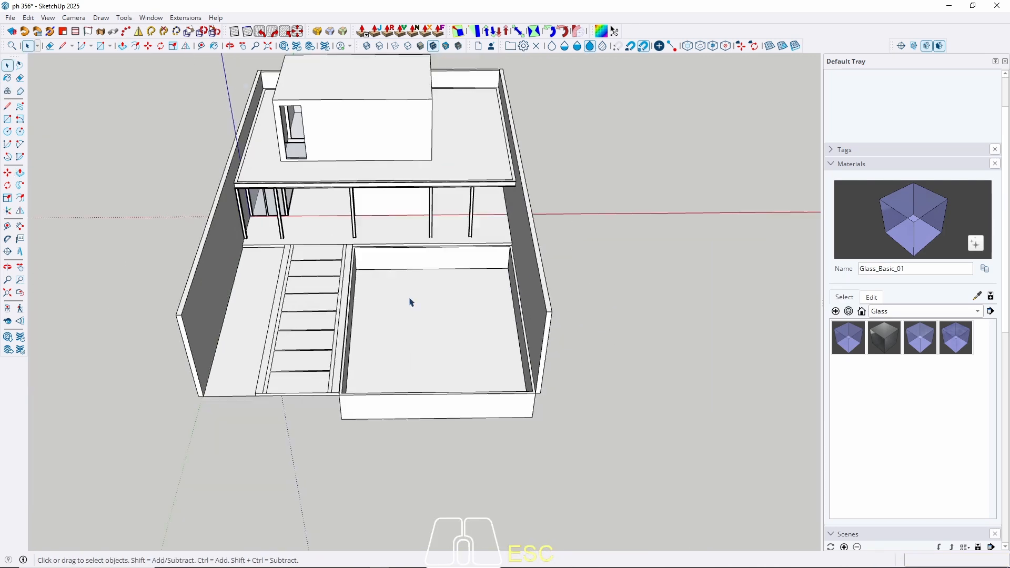
Step: Draw a rectangle over the pool opening between opposite inner corners of the border
{"action": "scroll", "coordinate": [390, 281], "scroll_direction": "up", "scroll_amount": 6}
{"action": "key", "text": "r"}
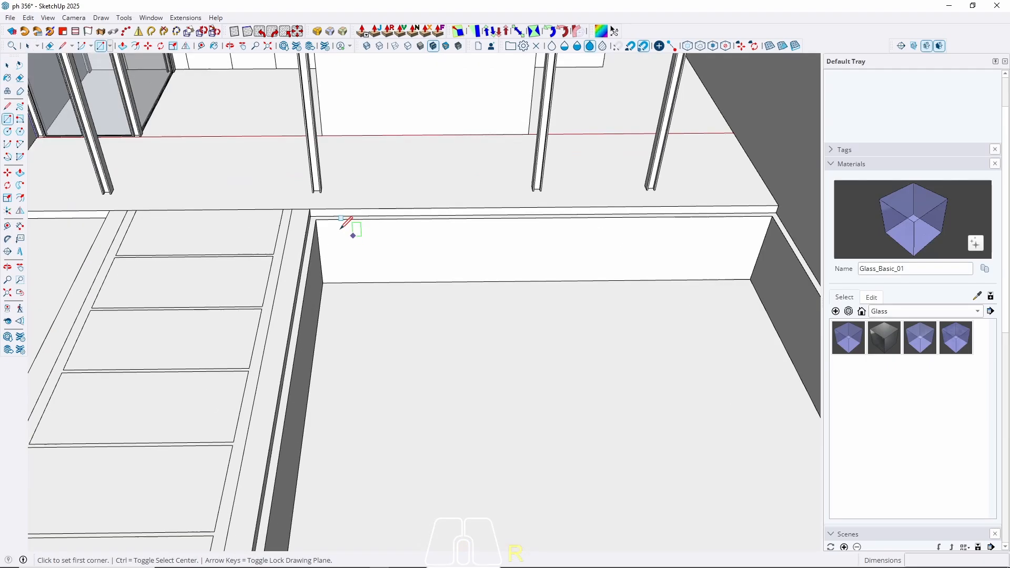
{"action": "left_click", "coordinate": [317, 218]}
{"action": "scroll", "coordinate": [327, 209], "scroll_direction": "down", "scroll_amount": 5}
{"action": "middle_click_drag", "start_coordinate": [327, 209], "coordinate": [518, 322]}
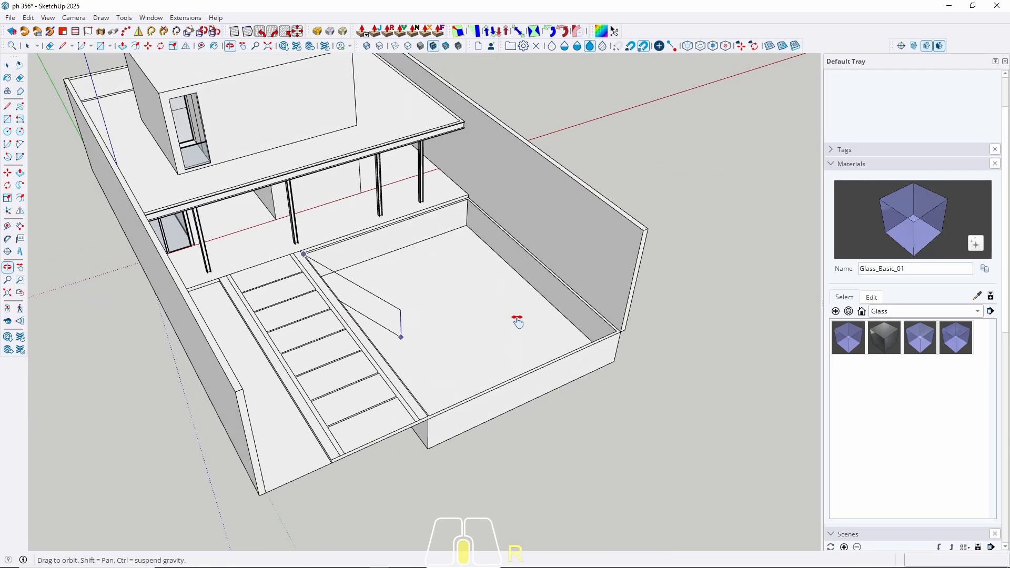
{"action": "scroll", "coordinate": [597, 305], "scroll_direction": "up", "scroll_amount": 4}
{"action": "left_click", "coordinate": [638, 346]}
Step: Group the rectangle over the pool with its edges and move the group slightly down below the rim
{"action": "key", "text": "space"}
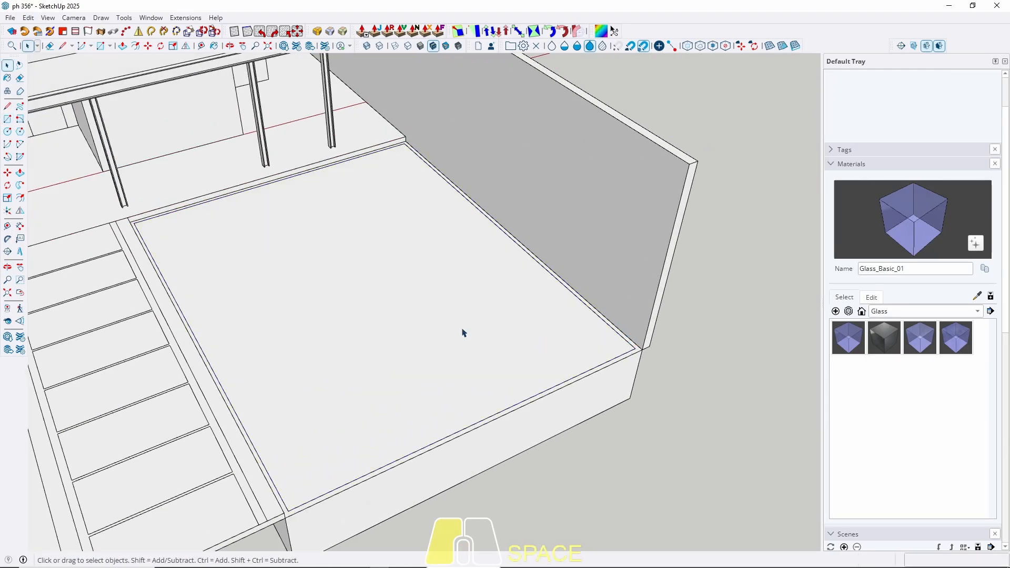
{"action": "double_click", "coordinate": [463, 333]}
{"action": "right_click", "coordinate": [399, 312]}
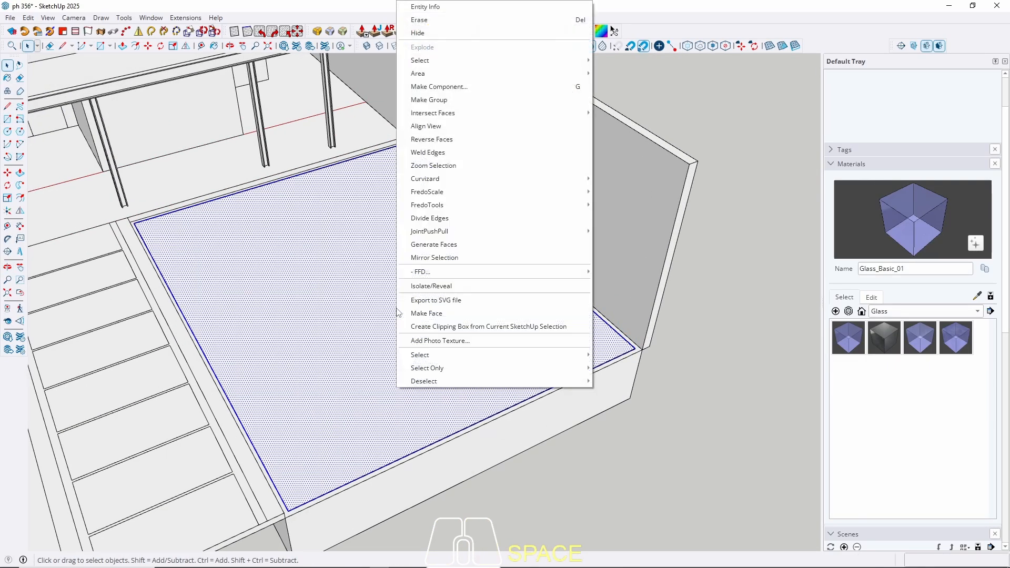
{"action": "left_click", "coordinate": [441, 100]}
{"action": "key", "text": "m"}
{"action": "left_click", "coordinate": [382, 286]}
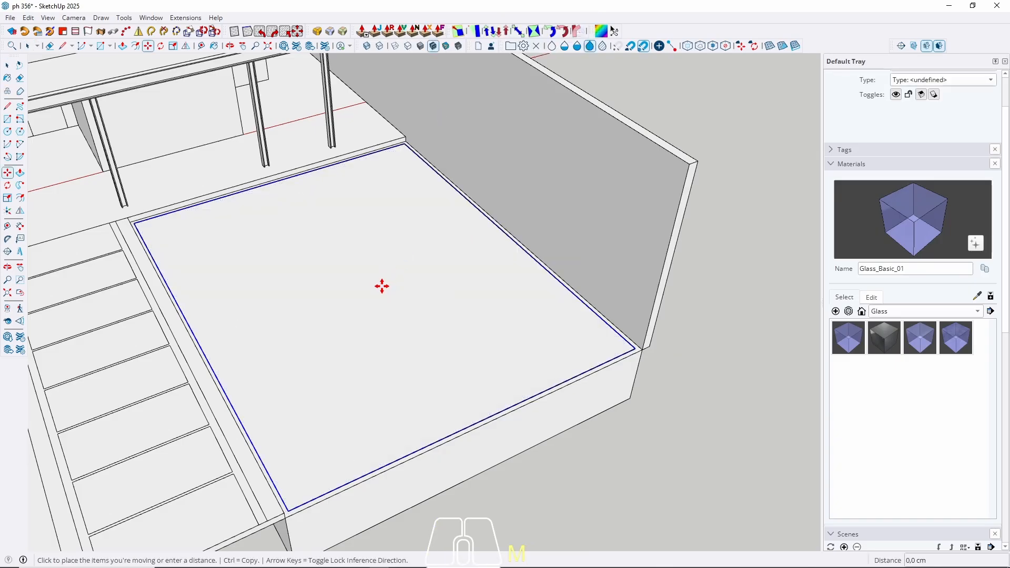
{"action": "key", "text": "Escape"}
{"action": "key", "text": "space"}
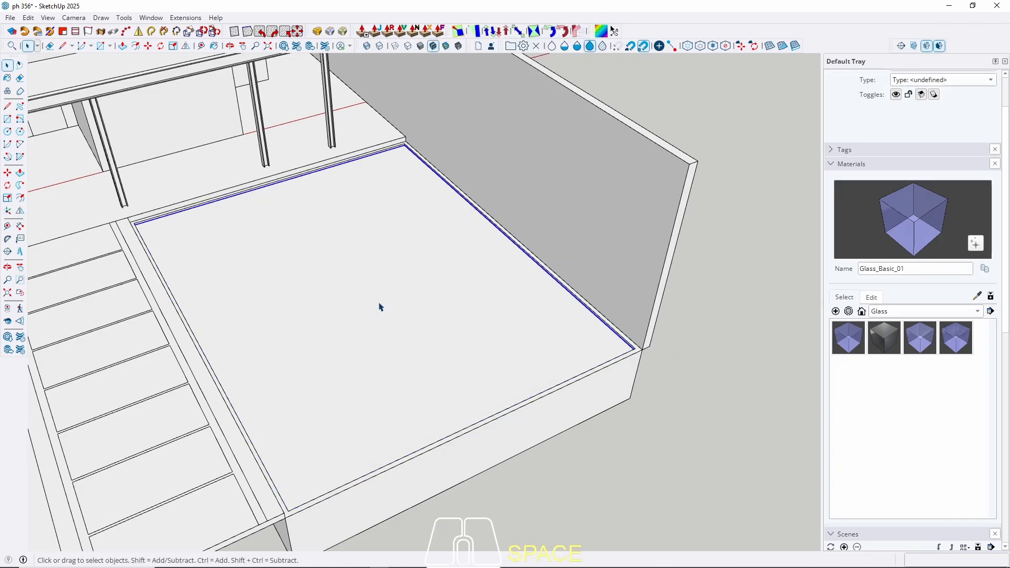
Step: Paint the face inside the pool's water-surface group with Glass_Sky Reflection_01 from the Glass collection, and close the group
{"action": "middle_click_drag", "start_coordinate": [380, 307], "coordinate": [309, 246]}
{"action": "scroll", "coordinate": [420, 327], "scroll_direction": "down", "scroll_amount": 3}
{"action": "middle_click_drag", "start_coordinate": [373, 311], "coordinate": [361, 263]}
{"action": "scroll", "coordinate": [360, 246], "scroll_direction": "up", "scroll_amount": 2}
{"action": "left_click", "coordinate": [932, 312]}
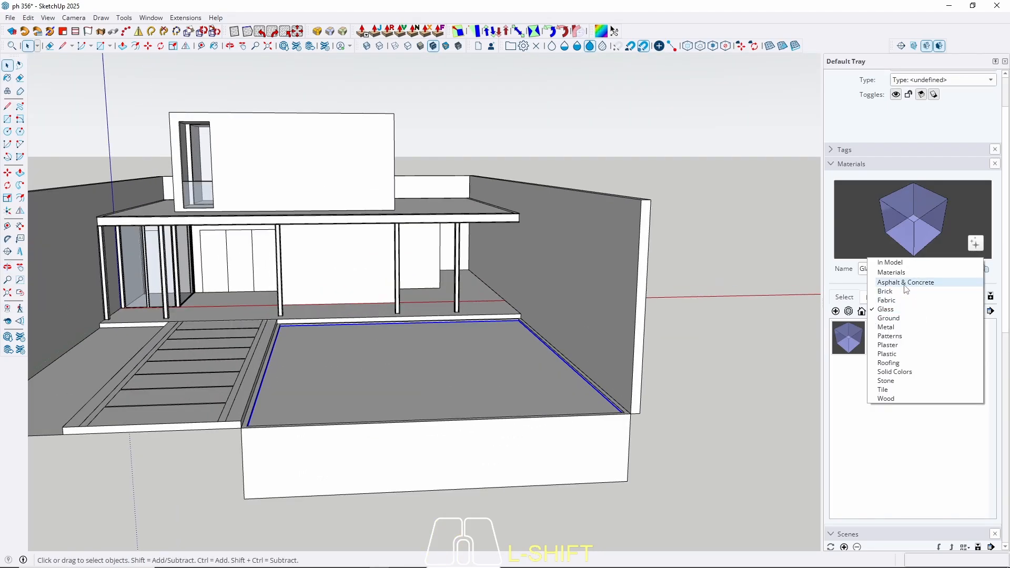
{"action": "left_click", "coordinate": [887, 311]}
{"action": "left_click", "coordinate": [958, 338]}
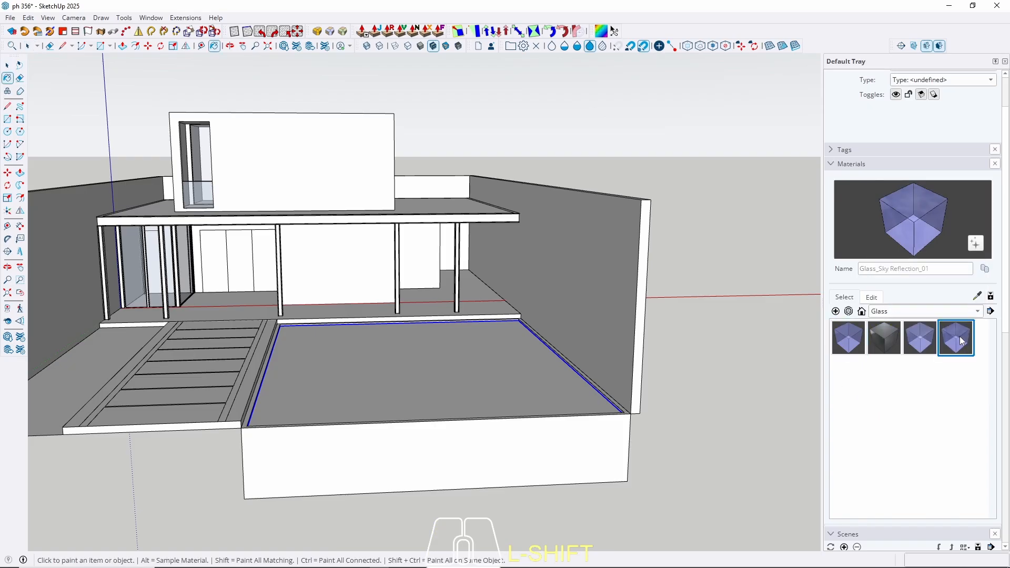
{"action": "key", "text": "space"}
{"action": "middle_click_drag", "start_coordinate": [444, 339], "coordinate": [361, 421]}
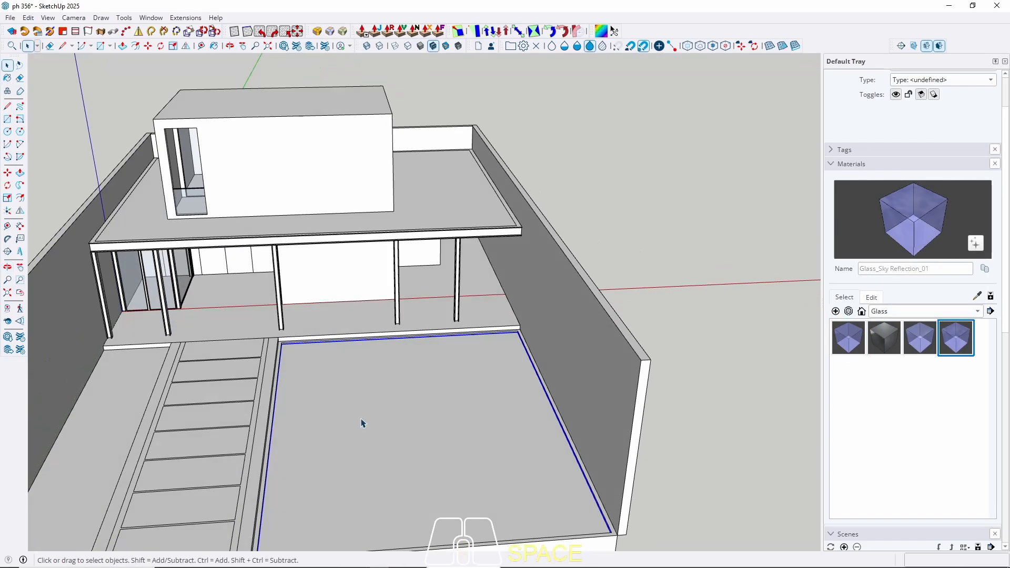
{"action": "double_click", "coordinate": [361, 421]}
{"action": "left_click", "coordinate": [361, 410]}
{"action": "key", "text": "b"}
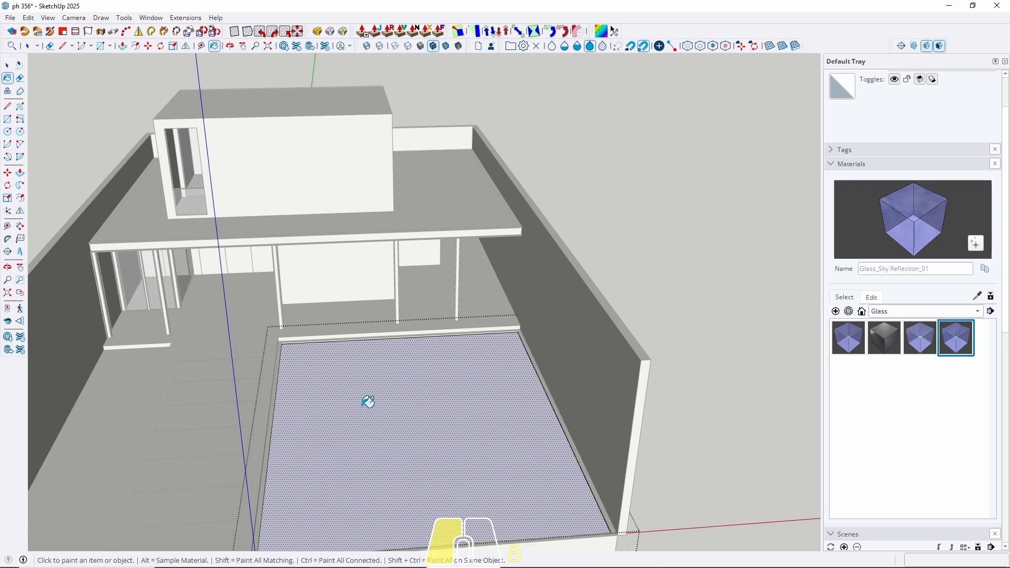
{"action": "left_click", "coordinate": [367, 402]}
{"action": "key", "text": "space"}
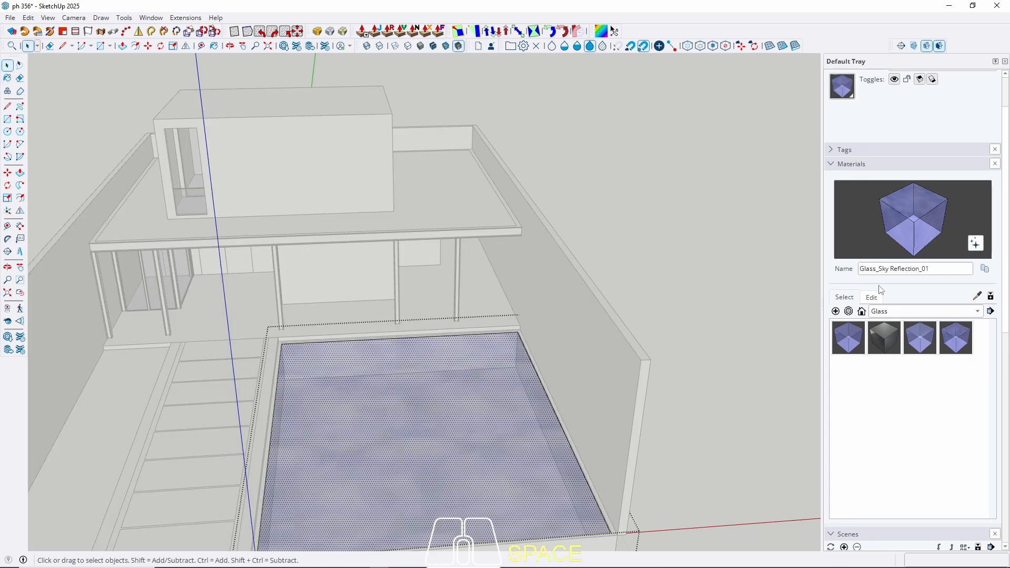
{"action": "key", "text": "Escape"}
Step: Frame the house from the front and try a two-point perspective view of it
{"action": "scroll", "coordinate": [573, 311], "scroll_direction": "down", "scroll_amount": 2}
{"action": "middle_click_drag", "start_coordinate": [418, 381], "coordinate": [390, 345]}
{"action": "scroll", "coordinate": [391, 348], "scroll_direction": "down", "scroll_amount": 2}
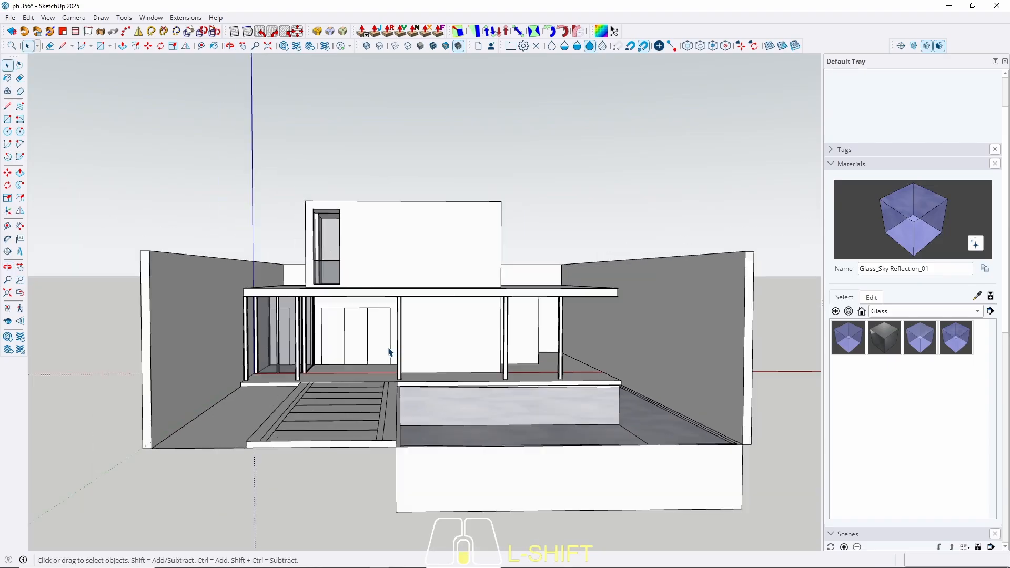
{"action": "scroll", "coordinate": [389, 351], "scroll_direction": "up", "scroll_amount": 4}
{"action": "scroll", "coordinate": [388, 350], "scroll_direction": "up", "scroll_amount": 1}
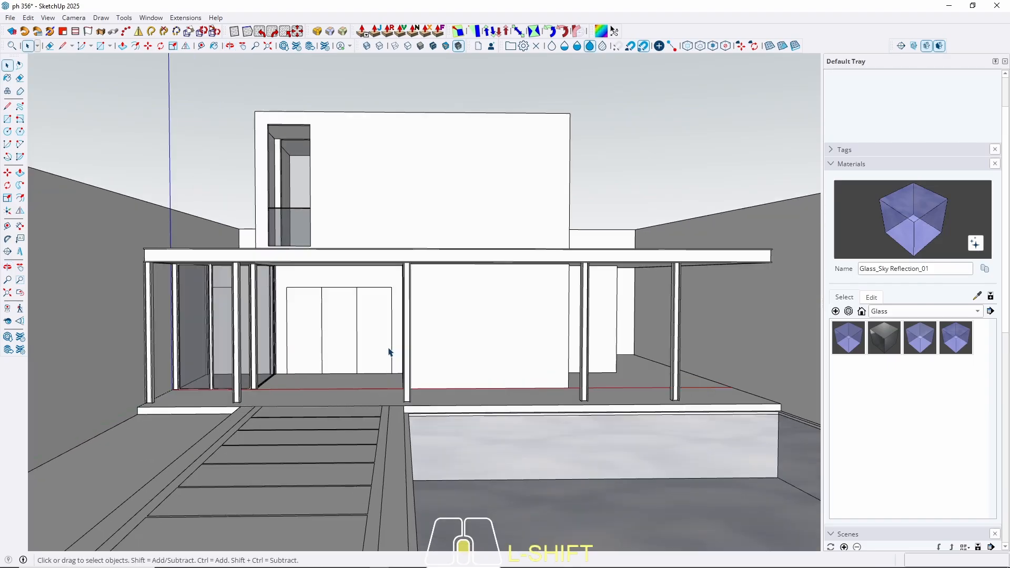
{"action": "scroll", "coordinate": [374, 353], "scroll_direction": "down", "scroll_amount": 2}
{"action": "scroll", "coordinate": [374, 352], "scroll_direction": "up", "scroll_amount": 3}
{"action": "scroll", "coordinate": [374, 352], "scroll_direction": "up", "scroll_amount": 1}
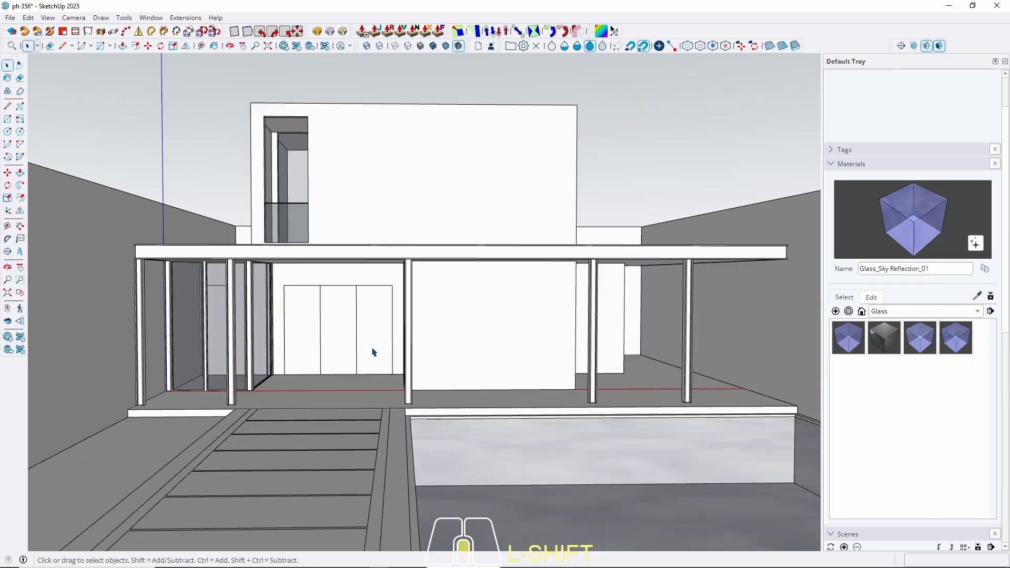
{"action": "mouse_move", "coordinate": [378, 334]}
{"action": "middle_mouse_down", "text": "shift"}
{"action": "mouse_move", "coordinate": [352, 328]}
{"action": "mouse_move", "coordinate": [360, 341]}
{"action": "middle_mouse_up", "text": "shift"}
{"action": "left_click", "coordinate": [73, 17]}
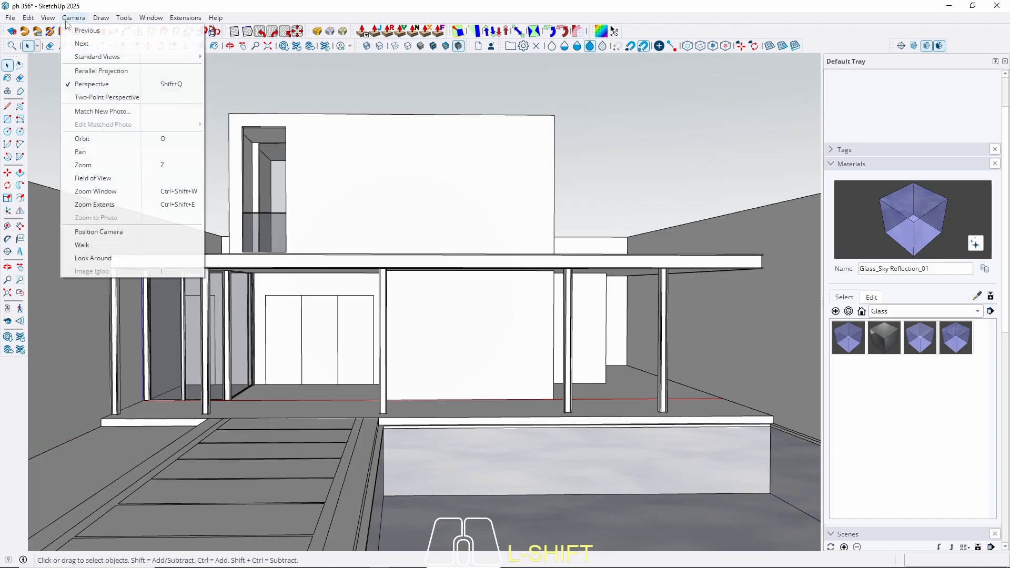
{"action": "left_click", "coordinate": [90, 98]}
{"action": "left_click_drag", "start_coordinate": [537, 273], "coordinate": [540, 299]}
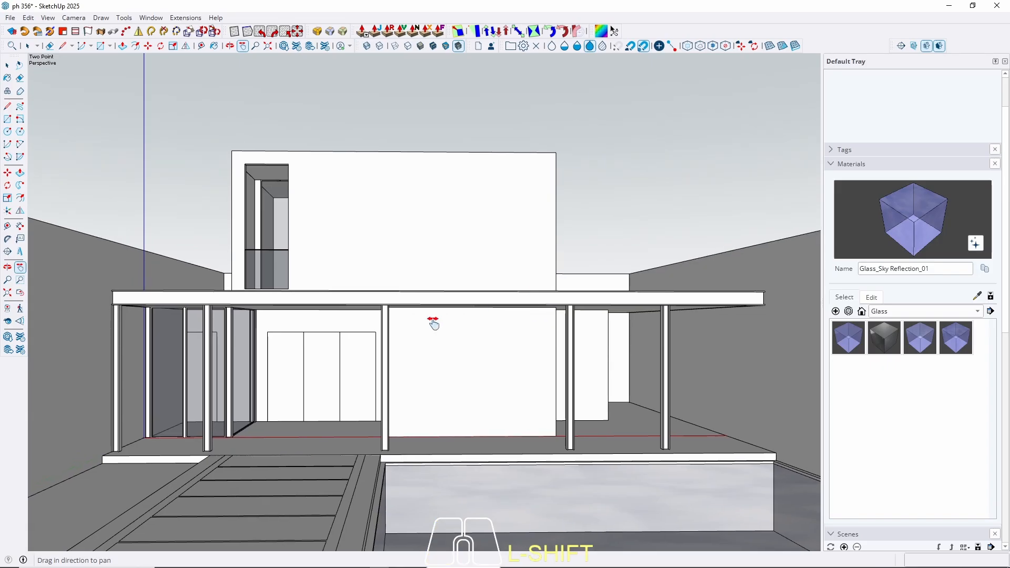
{"action": "left_click_drag", "start_coordinate": [434, 322], "coordinate": [442, 341]}
{"action": "key", "text": "space"}
{"action": "key", "text": "c"}
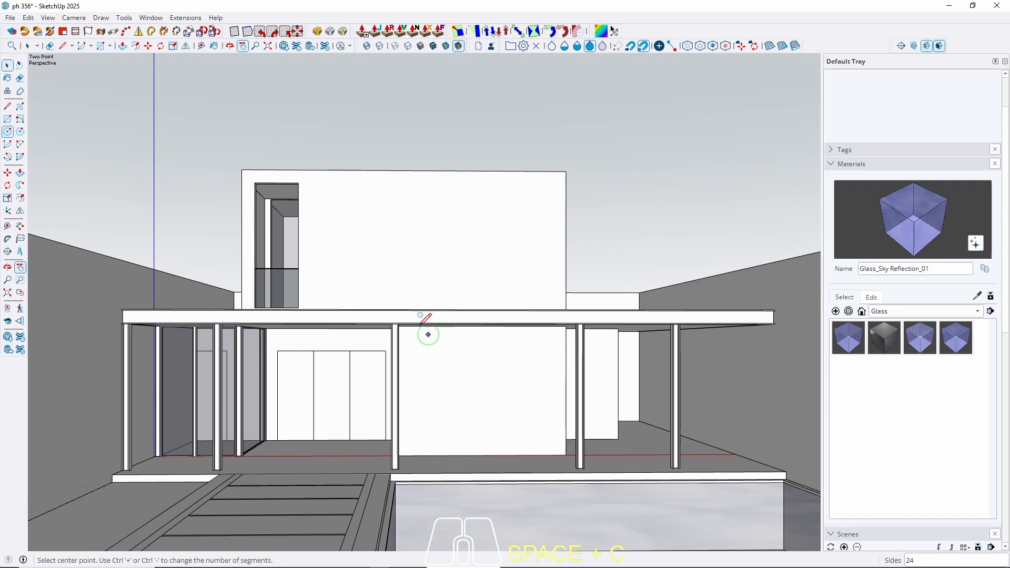
Step: Reframe the front of the house, switch the camera to two-point perspective and centre the house in the lower part of the view
{"action": "scroll", "coordinate": [422, 314], "scroll_direction": "down", "scroll_amount": 1}
{"action": "scroll", "coordinate": [416, 305], "scroll_direction": "down", "scroll_amount": 1}
{"action": "middle_click_drag", "start_coordinate": [411, 300], "coordinate": [401, 347]}
{"action": "scroll", "coordinate": [421, 331], "scroll_direction": "up", "scroll_amount": 3}
{"action": "key", "text": "space"}
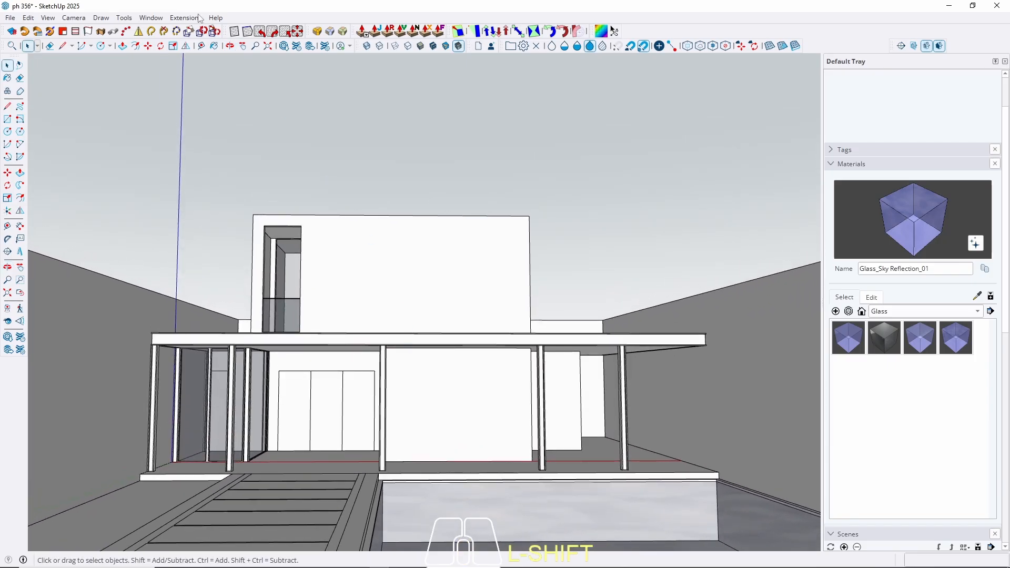
{"action": "middle_click_drag", "start_coordinate": [430, 215], "coordinate": [438, 214], "text": "shift"}
{"action": "left_click", "coordinate": [71, 20]}
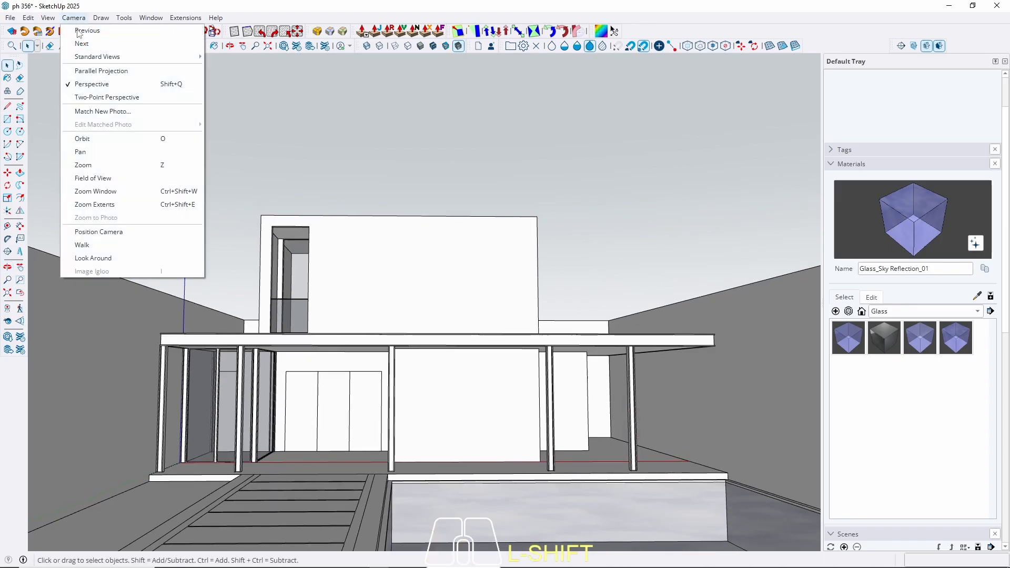
{"action": "left_click", "coordinate": [108, 96]}
{"action": "middle_click_drag", "start_coordinate": [485, 312], "coordinate": [473, 379], "text": "shift"}
{"action": "scroll", "coordinate": [475, 381], "scroll_direction": "up", "scroll_amount": 1, "text": "shift"}
{"action": "scroll", "coordinate": [476, 381], "scroll_direction": "down", "scroll_amount": 3, "text": "shift"}
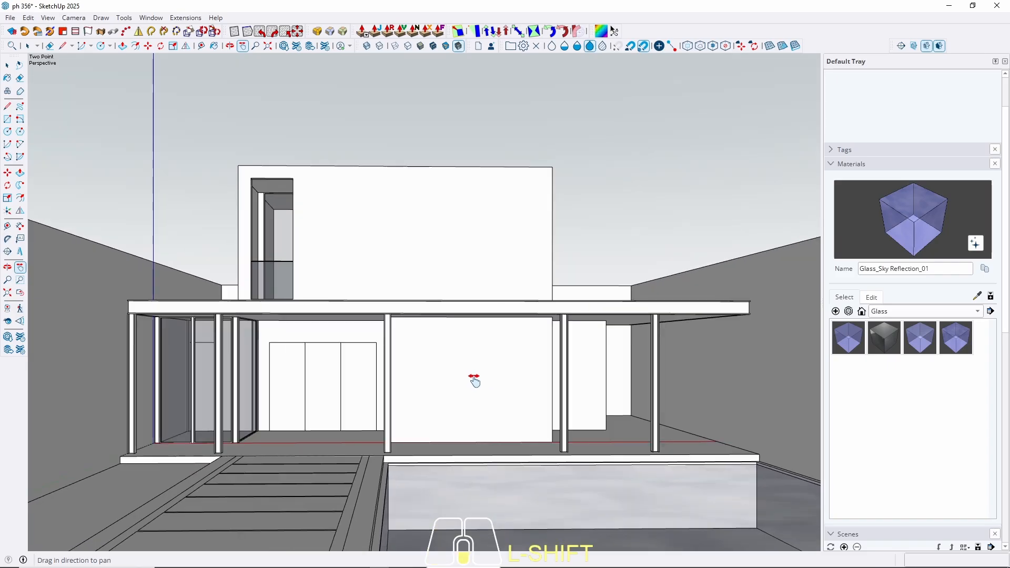
{"action": "middle_click_drag", "start_coordinate": [482, 382], "coordinate": [484, 412], "text": "shift"}
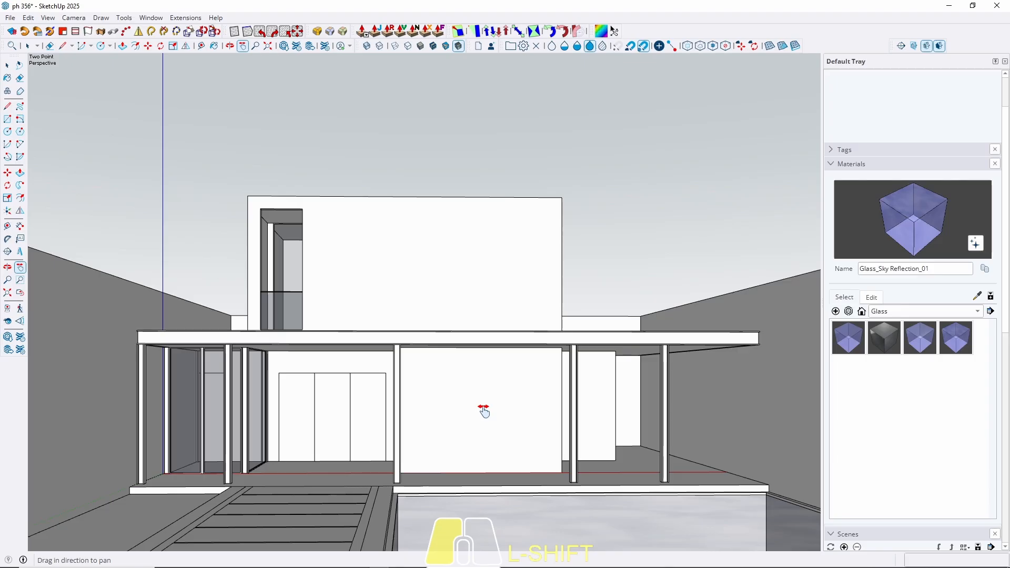
{"action": "left_click_drag", "start_coordinate": [484, 412], "coordinate": [489, 408], "text": "shift"}
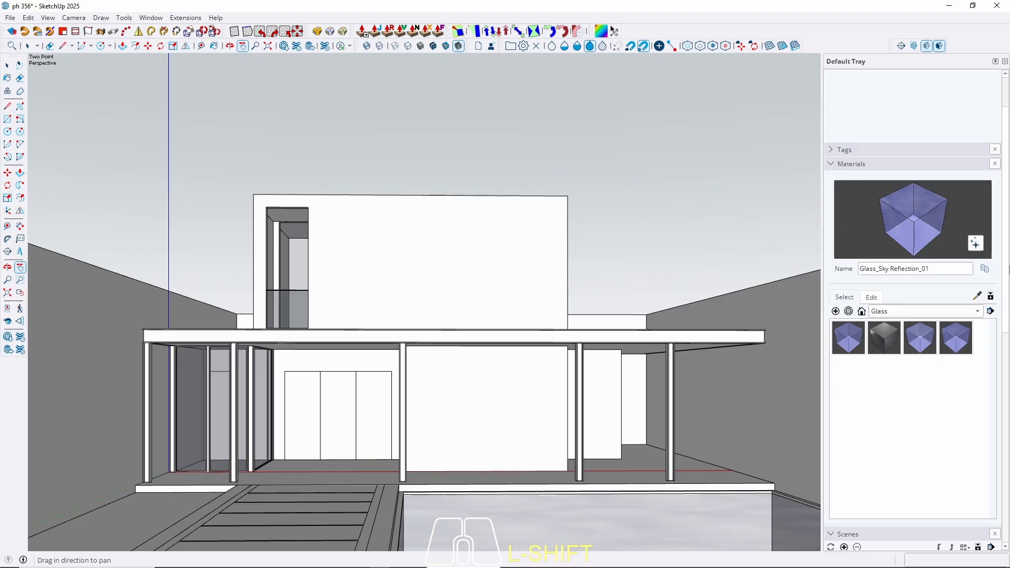
Step: Save the current view as a new scene, storing the style changes as a new style
{"action": "left_click", "coordinate": [844, 548]}
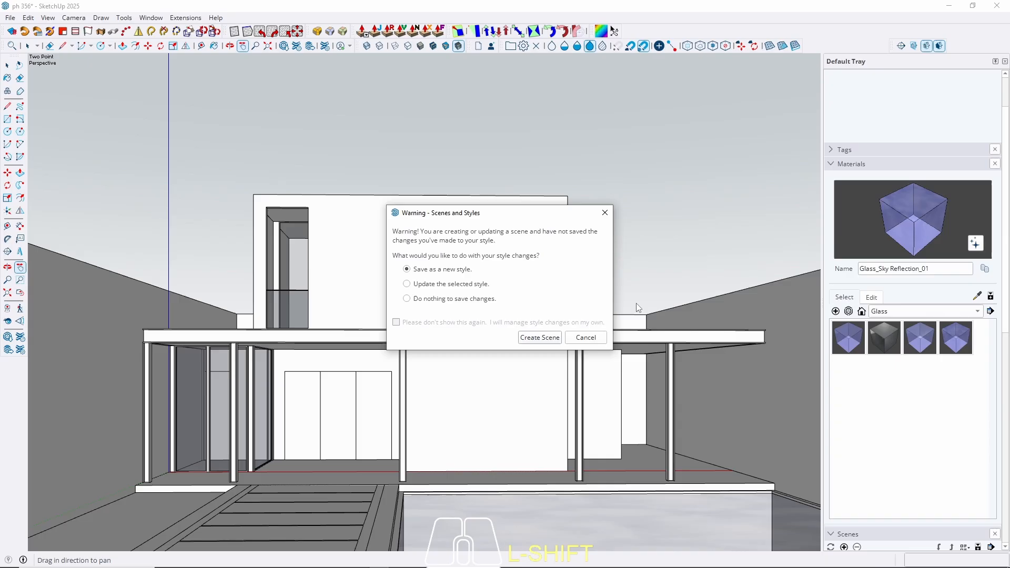
{"action": "left_click", "coordinate": [526, 337]}
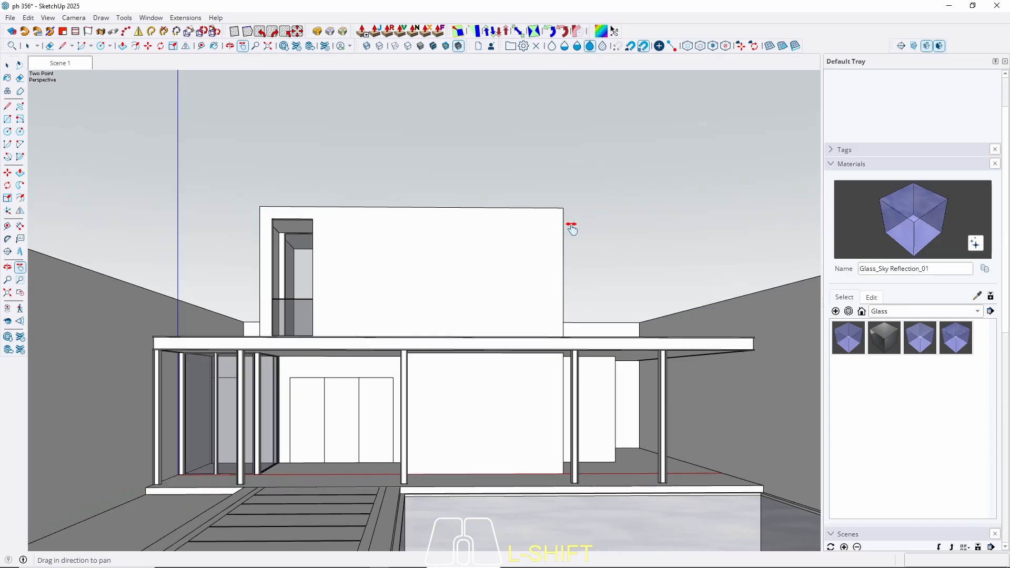
{"action": "key", "text": "k"}
{"action": "key", "text": "k"}
Step: Open the upper-floor box and paint all its selected faces with Concrete_06_1K from the Asphalt & Concrete collection
{"action": "key", "text": "b"}
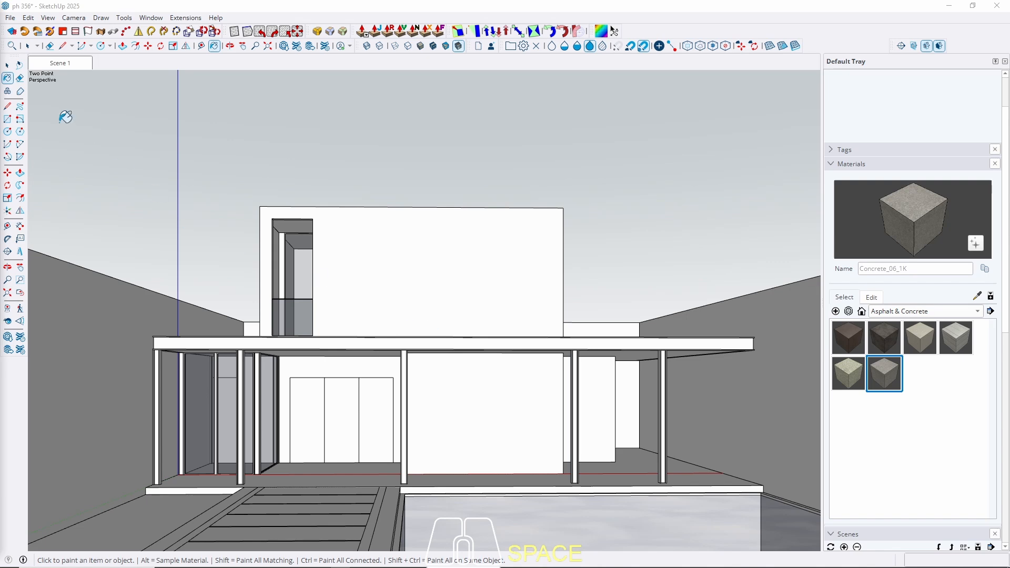
{"action": "key", "text": "space"}
{"action": "left_click", "coordinate": [392, 253]}
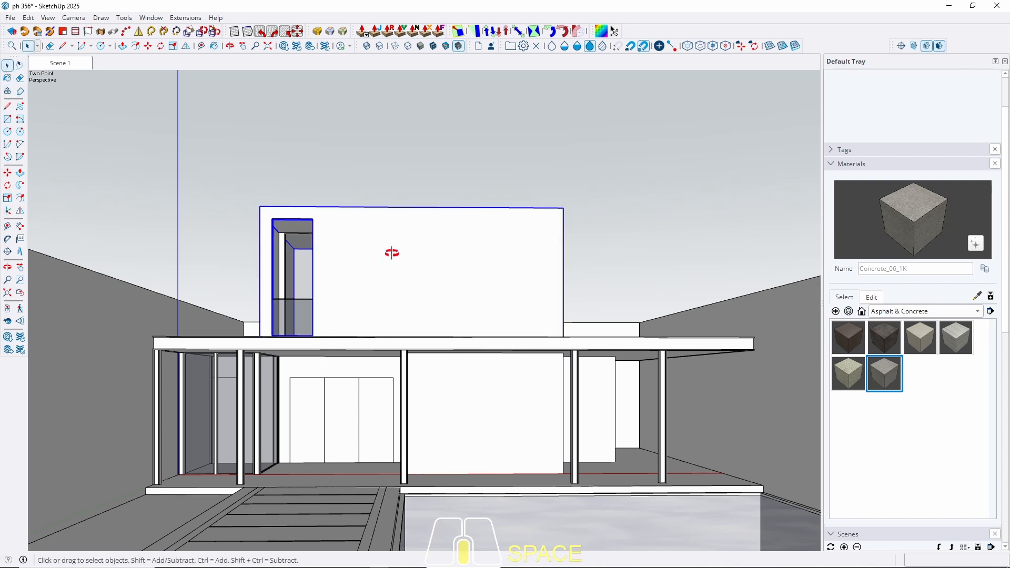
{"action": "middle_click_drag", "start_coordinate": [391, 253], "coordinate": [440, 315]}
{"action": "double_click", "coordinate": [395, 282]}
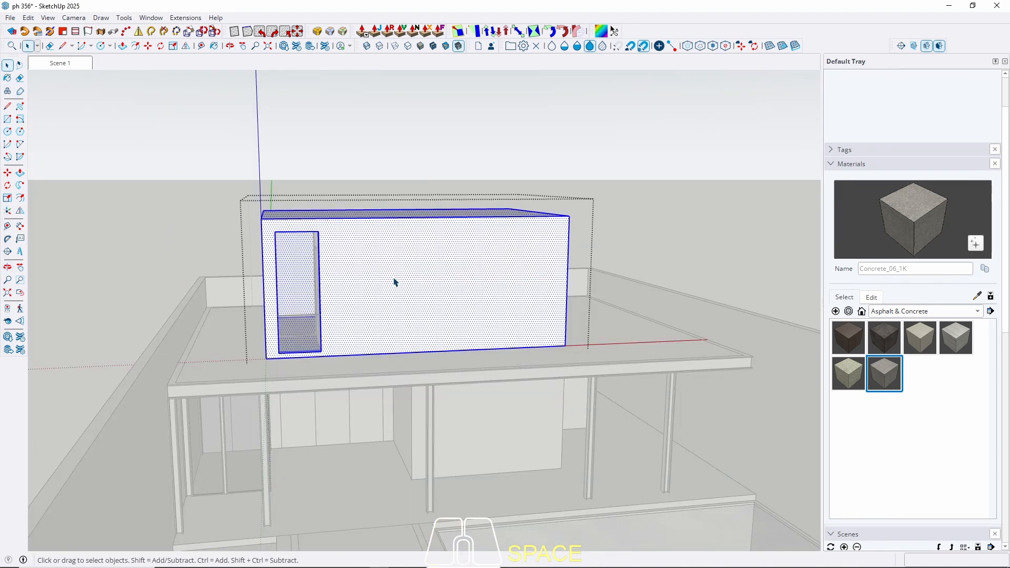
{"action": "key", "text": "b"}
{"action": "left_click", "coordinate": [396, 272]}
{"action": "key", "text": "space"}
{"action": "key", "text": "Escape"}
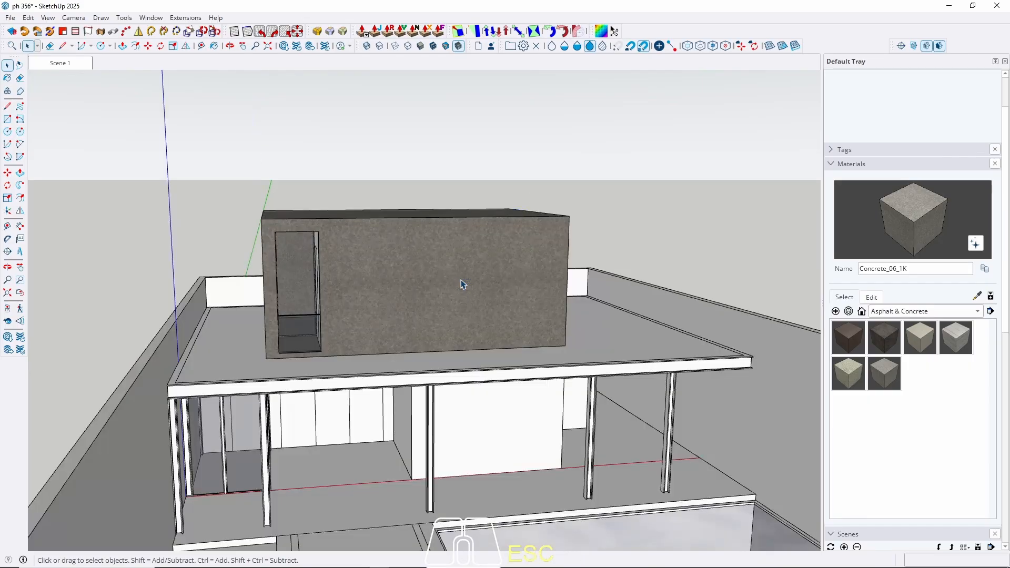
Step: Try texture widths of 500 cm and 100 cm on the Concrete_06_1K material, and return the width to 200 cm
{"action": "scroll", "coordinate": [463, 312], "scroll_direction": "up", "scroll_amount": 3}
{"action": "middle_click_drag", "start_coordinate": [463, 313], "coordinate": [391, 304]}
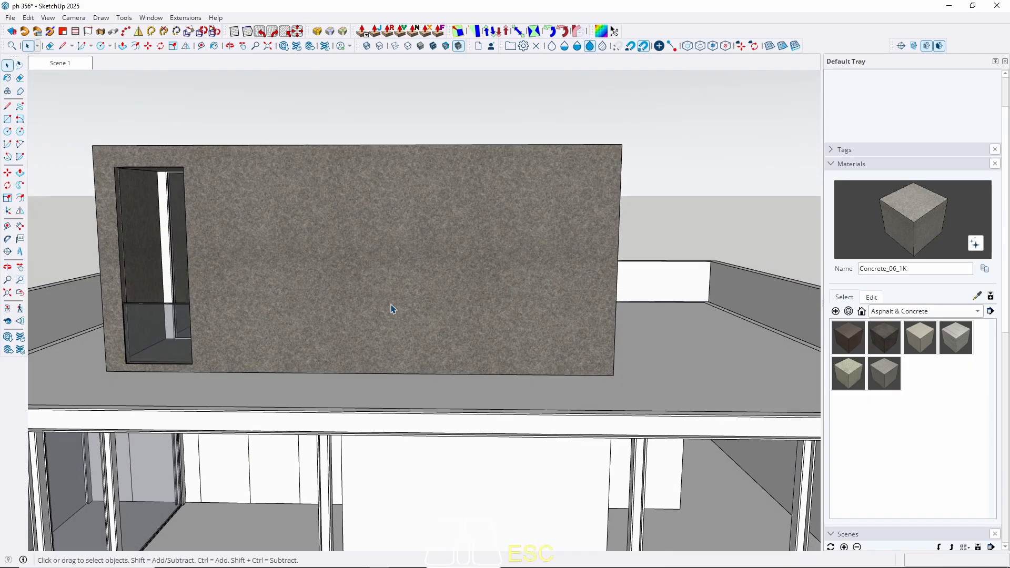
{"action": "left_click", "coordinate": [871, 297]}
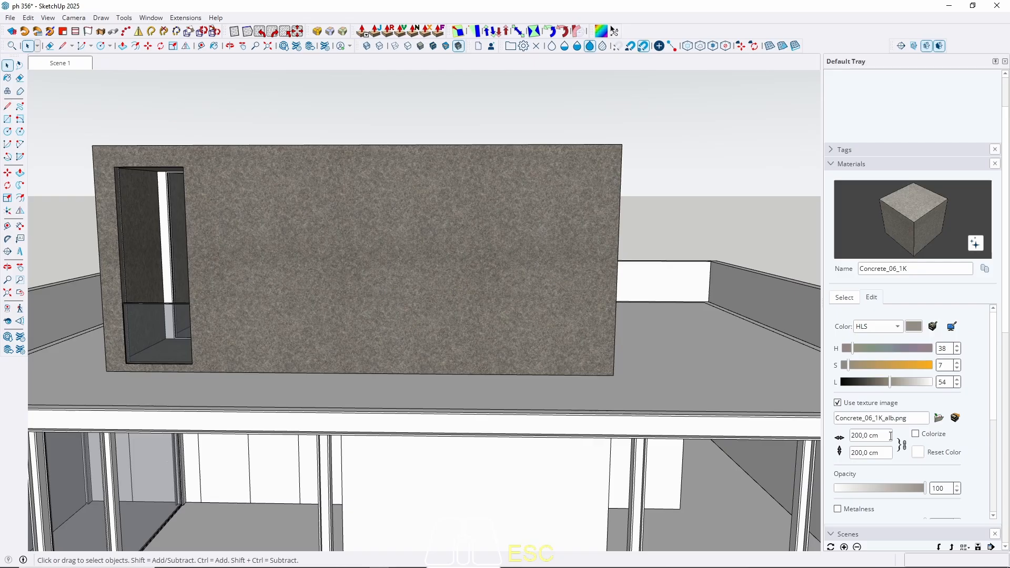
{"action": "left_click_drag", "start_coordinate": [891, 436], "coordinate": [813, 441]}
{"action": "type", "text": "500"}
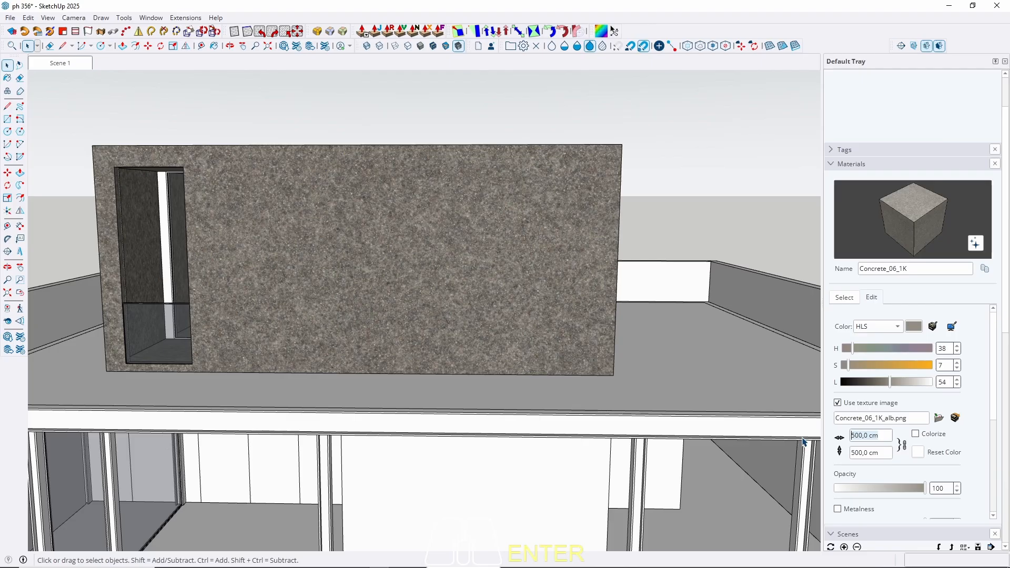
{"action": "type", "text": "10"}
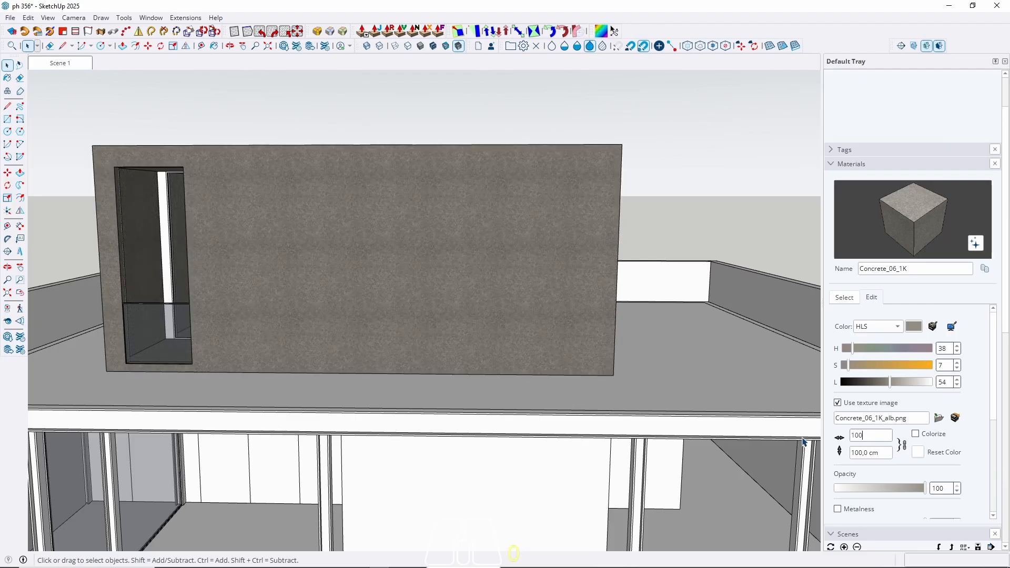
{"action": "type", "text": "0"}
{"action": "left_click_drag", "start_coordinate": [868, 436], "coordinate": [780, 439]}
{"action": "type", "text": "200"}
Step: Lighten the Concrete_06_1K material by raising its HLS lightness to 88
{"action": "scroll", "coordinate": [398, 316], "scroll_direction": "down", "scroll_amount": 3}
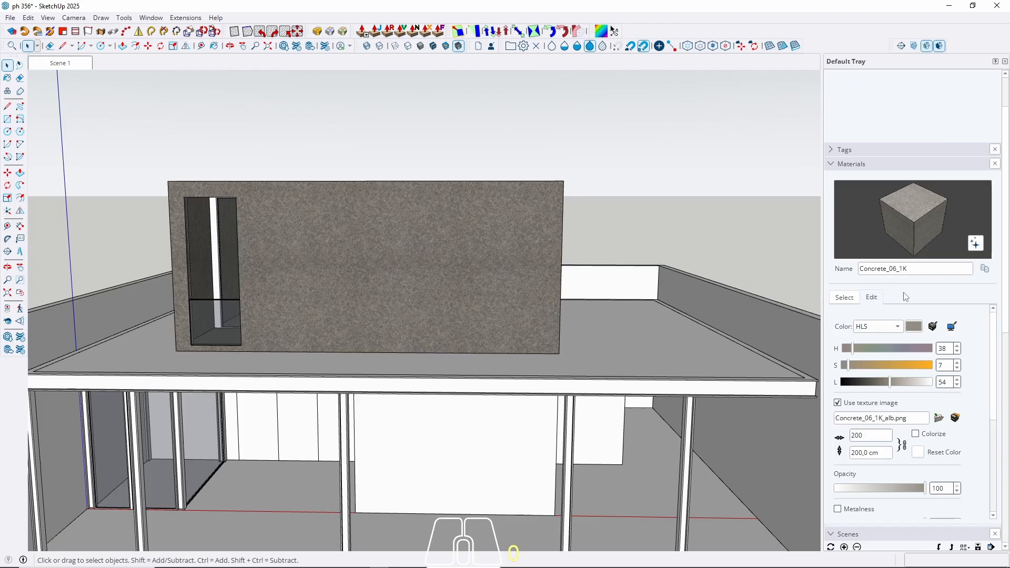
{"action": "left_click_drag", "start_coordinate": [891, 383], "coordinate": [920, 391]}
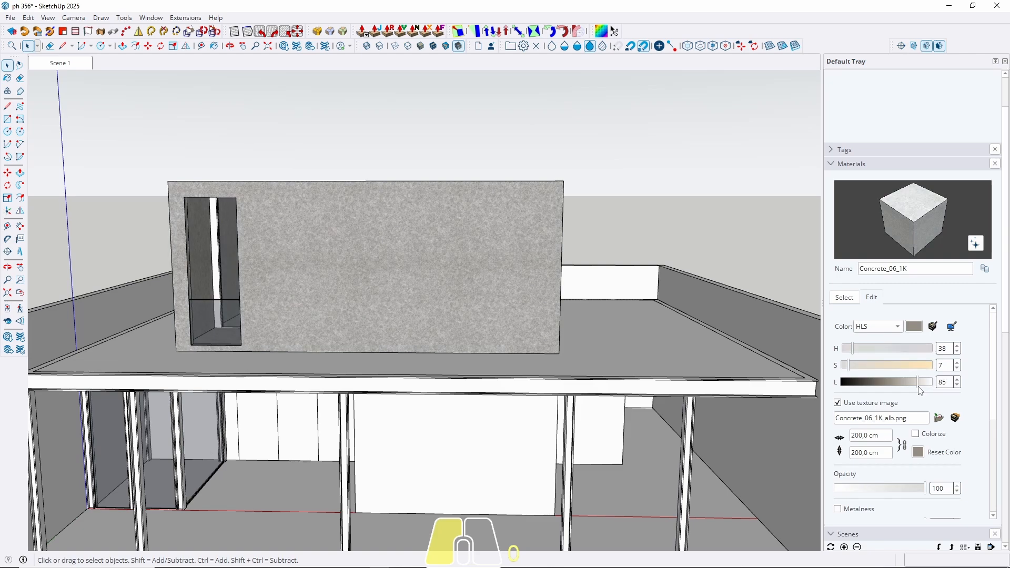
{"action": "middle_click_drag", "start_coordinate": [379, 321], "coordinate": [451, 259]}
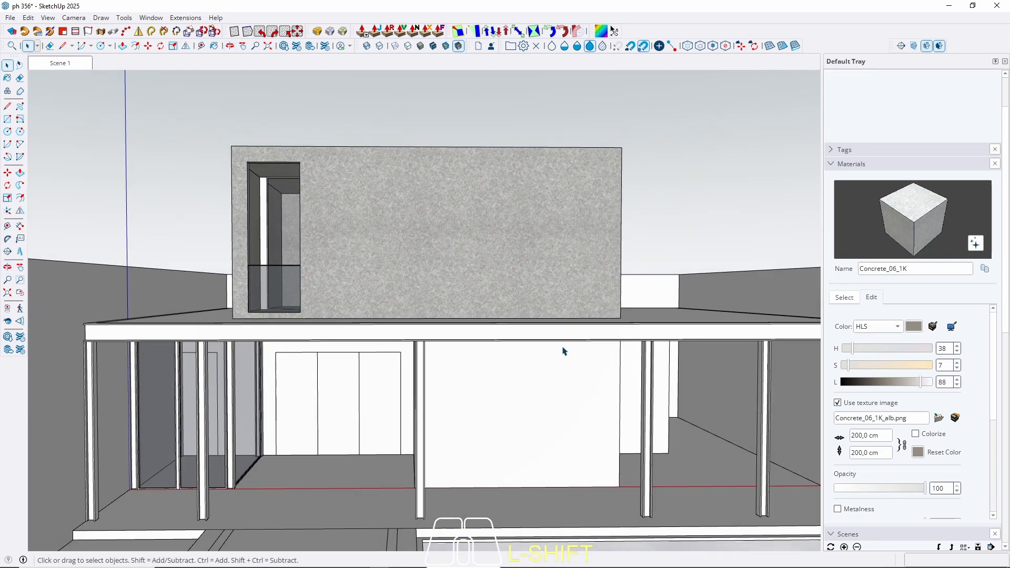
Step: Paint the narrow white wall piece inside the upper-floor box's tall opening with Concrete_06_1K
{"action": "middle_click_drag", "start_coordinate": [563, 347], "coordinate": [570, 370]}
{"action": "scroll", "coordinate": [262, 193], "scroll_direction": "up", "scroll_amount": 4}
{"action": "left_click", "coordinate": [269, 182]}
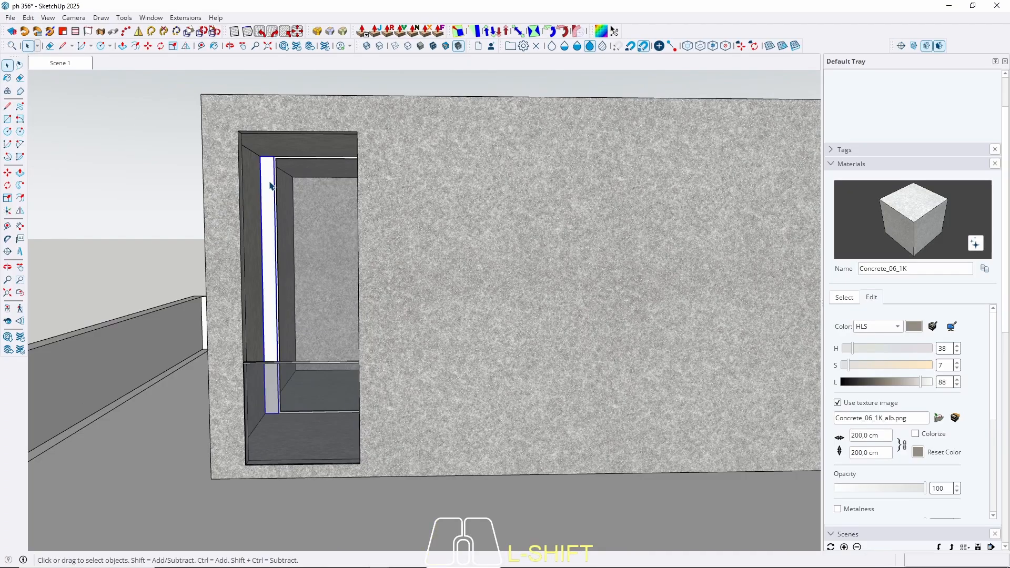
{"action": "triple_click", "coordinate": [269, 182]}
{"action": "key", "text": "b"}
{"action": "left_click", "coordinate": [269, 182]}
{"action": "key", "text": "space"}
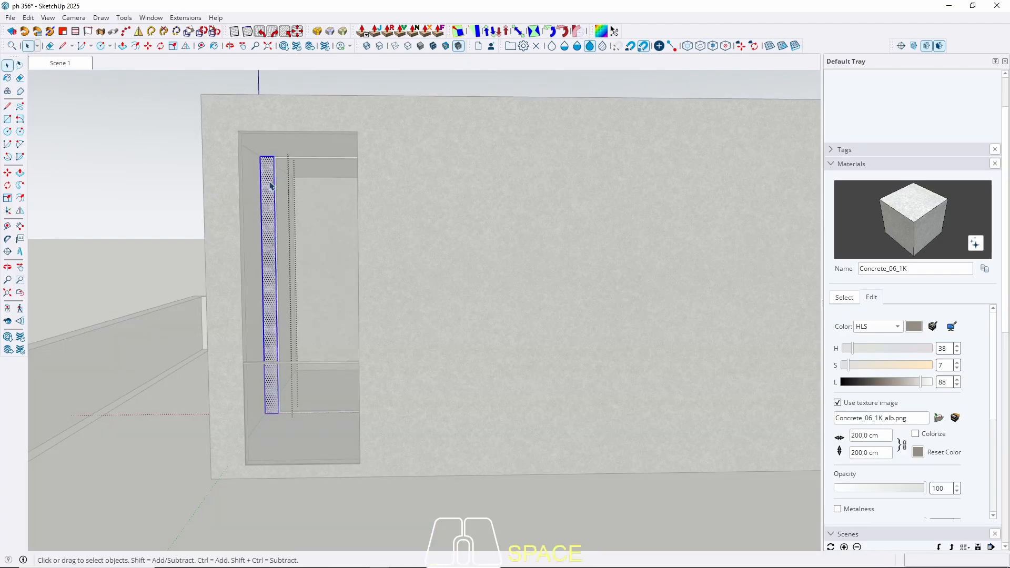
{"action": "key", "text": "Escape"}
Step: Open the large ground-floor wall block below the upper-floor box and paint all its faces with Concrete_06_1K
{"action": "scroll", "coordinate": [269, 185], "scroll_direction": "down", "scroll_amount": 6}
{"action": "middle_click_drag", "start_coordinate": [334, 295], "coordinate": [339, 237]}
{"action": "double_click", "coordinate": [478, 373]}
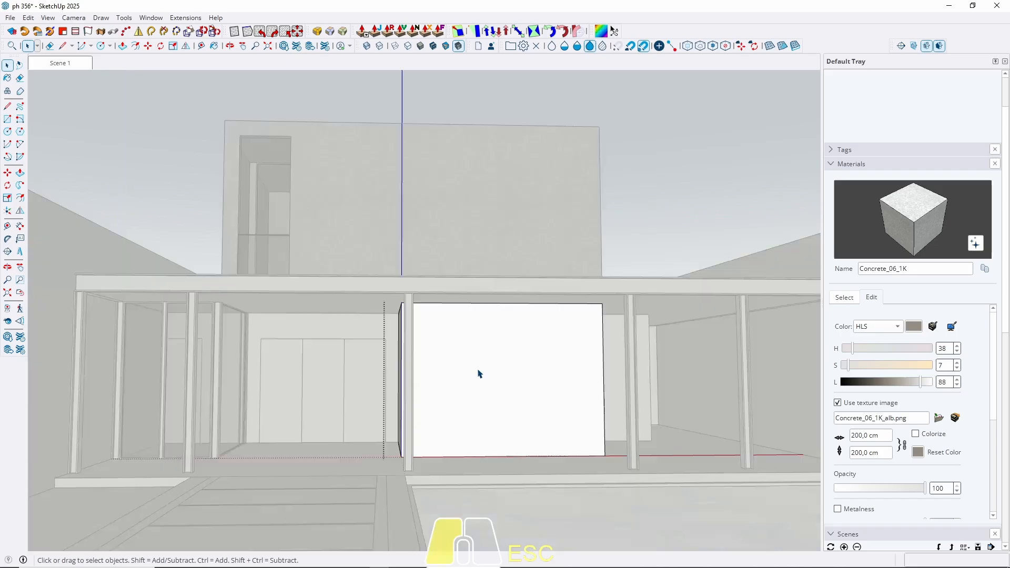
{"action": "left_click", "coordinate": [479, 373]}
{"action": "key", "text": "b"}
{"action": "left_click", "coordinate": [479, 371]}
{"action": "key", "text": "space"}
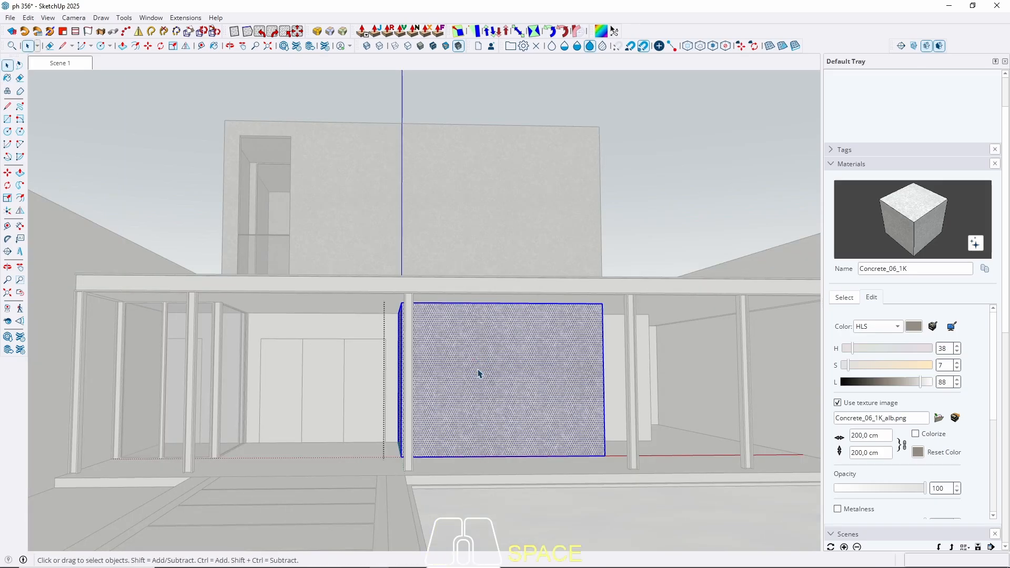
{"action": "key", "text": "Escape"}
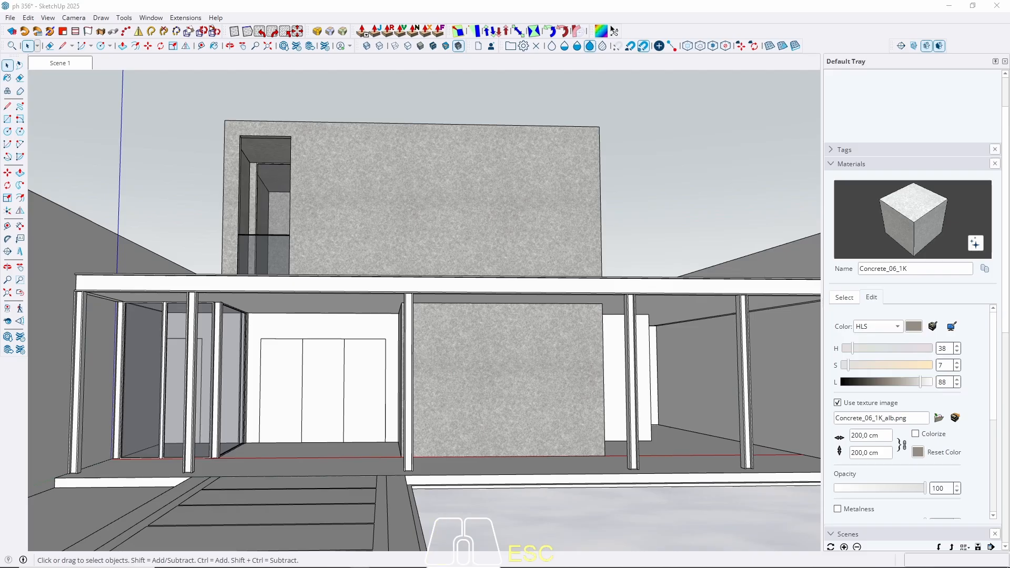
Step: Split the ground-floor back wall's front face with a vertical line where it meets the concrete block, from ceiling to floor
{"action": "middle_click_drag", "start_coordinate": [630, 351], "coordinate": [455, 351]}
{"action": "double_click", "coordinate": [441, 333]}
{"action": "left_click", "coordinate": [442, 337]}
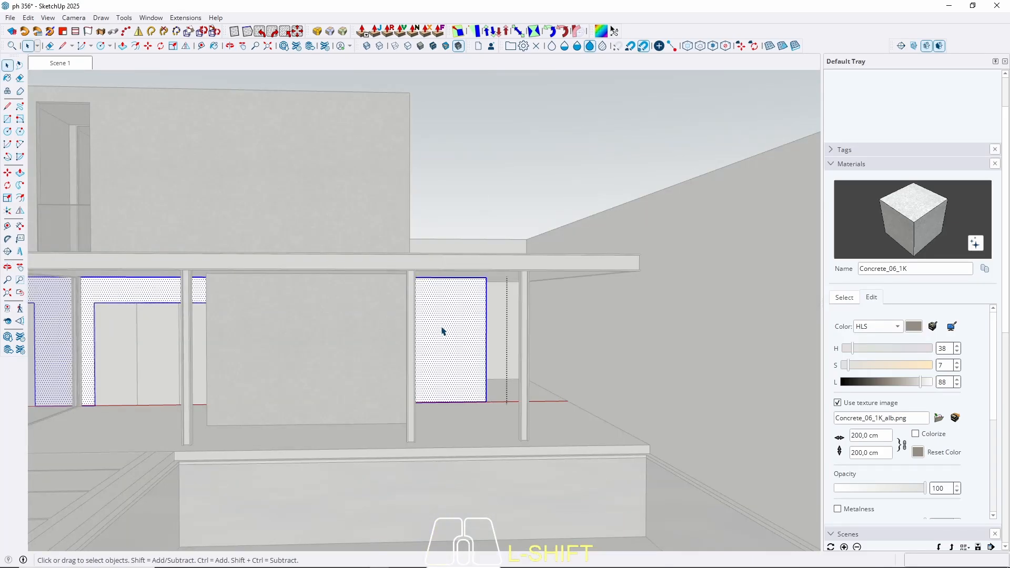
{"action": "scroll", "coordinate": [447, 333], "scroll_direction": "up", "scroll_amount": 3}
{"action": "middle_click_drag", "start_coordinate": [446, 334], "coordinate": [383, 333]}
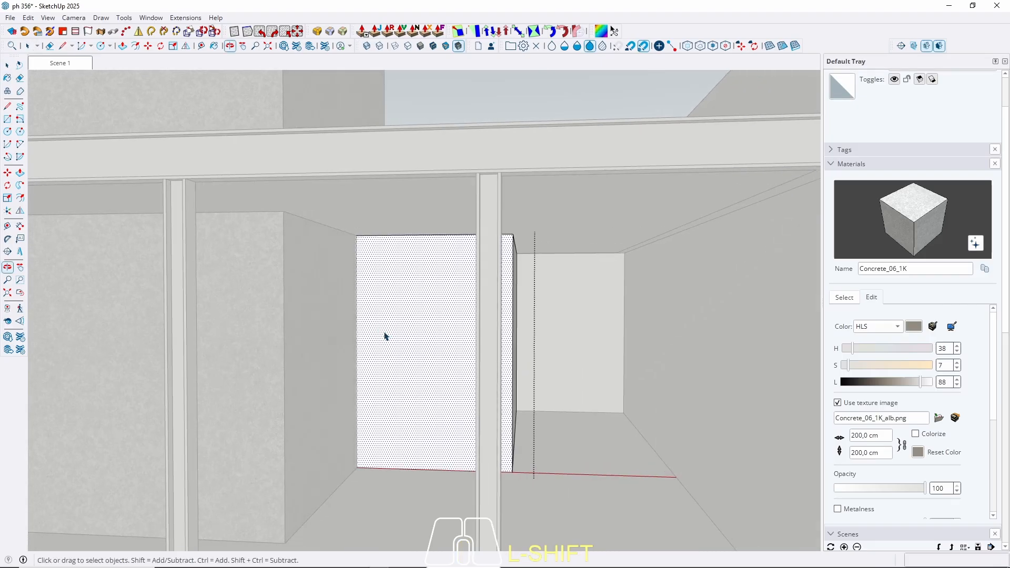
{"action": "key", "text": "l"}
{"action": "left_click", "coordinate": [356, 236]}
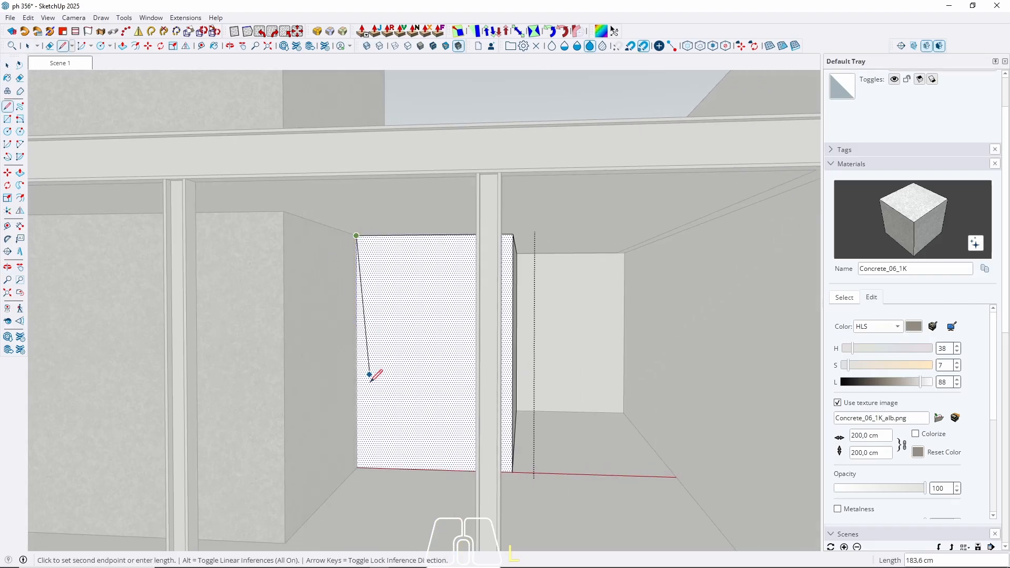
{"action": "left_click", "coordinate": [358, 466]}
{"action": "key", "text": "space"}
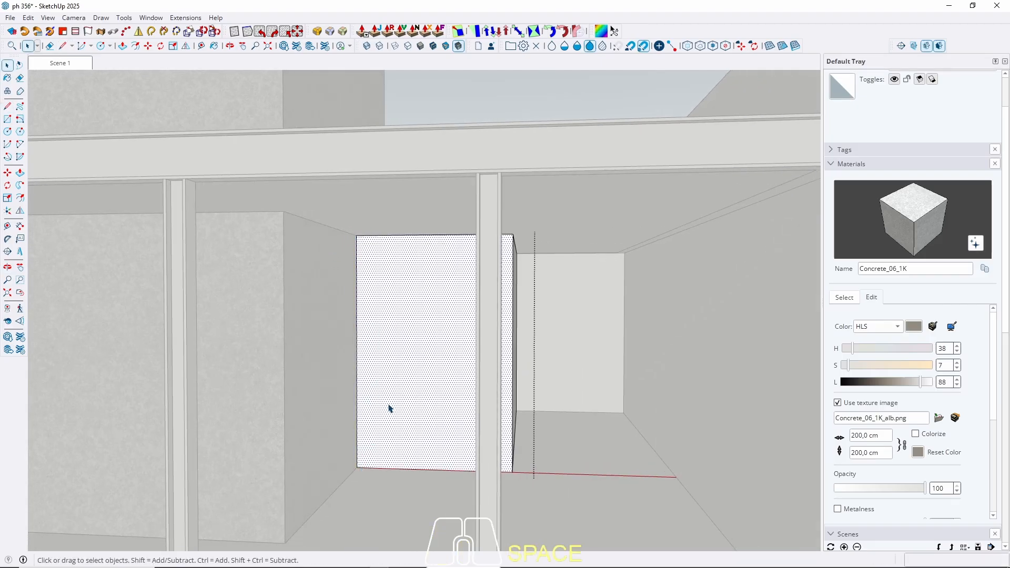
Step: Paint the split-off back wall section and its adjoining end face with Concrete_06_1K
{"action": "key", "text": "b"}
{"action": "left_click", "coordinate": [394, 388]}
{"action": "mouse_move", "coordinate": [394, 388]}
{"action": "middle_mouse_down"}
{"action": "mouse_move", "coordinate": [478, 361]}
{"action": "mouse_move", "coordinate": [512, 331]}
{"action": "mouse_move", "coordinate": [454, 361]}
{"action": "middle_mouse_up"}
{"action": "key", "text": "w"}
{"action": "left_click", "coordinate": [512, 318]}
{"action": "key", "text": "space"}
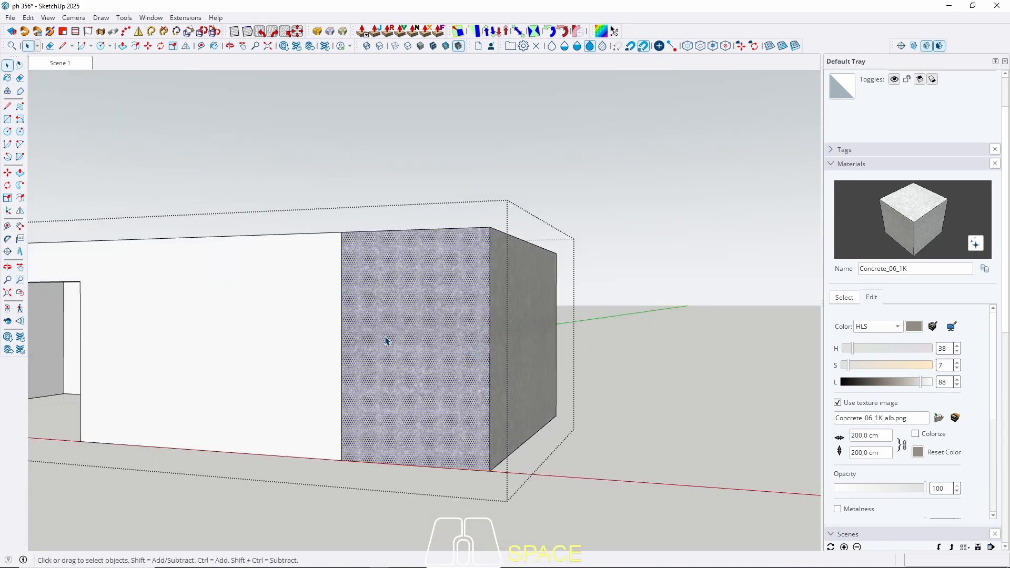
{"action": "key", "text": "Escape"}
Step: Return to Scene 1 and disable scene transitions in the model's animation settings
{"action": "left_click", "coordinate": [59, 63]}
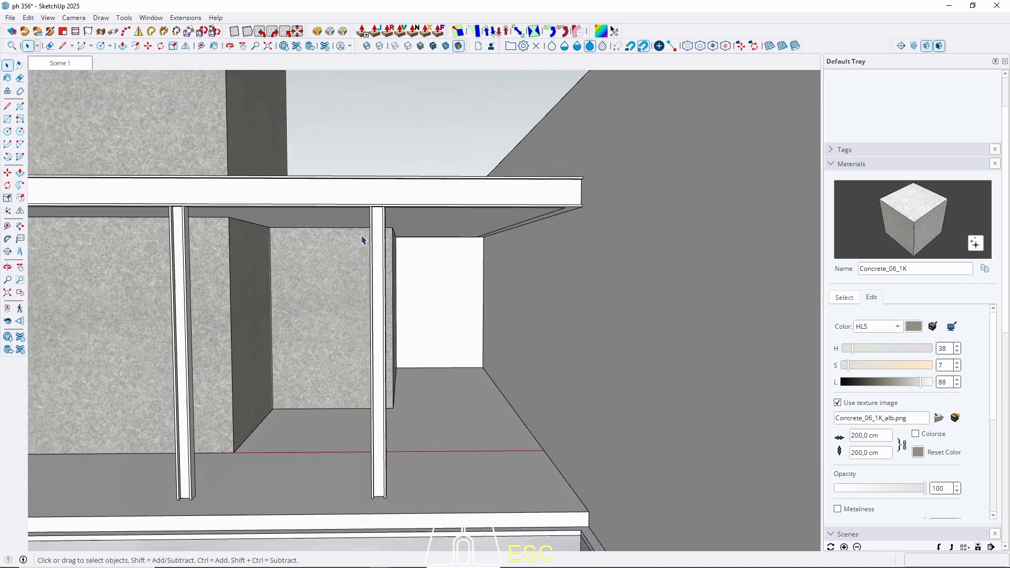
{"action": "left_click", "coordinate": [155, 19]}
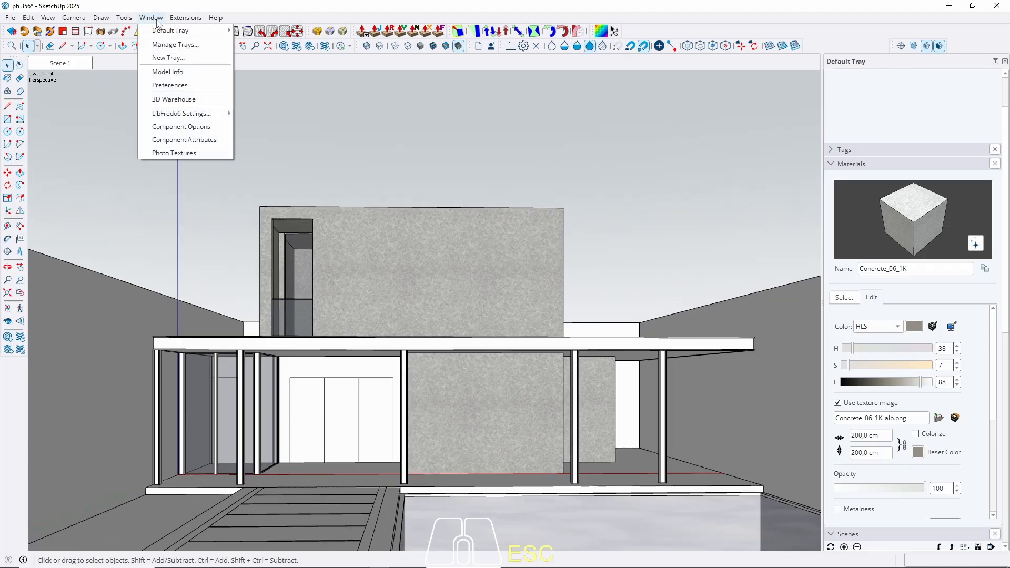
{"action": "left_click", "coordinate": [167, 71]}
{"action": "left_click", "coordinate": [354, 182]}
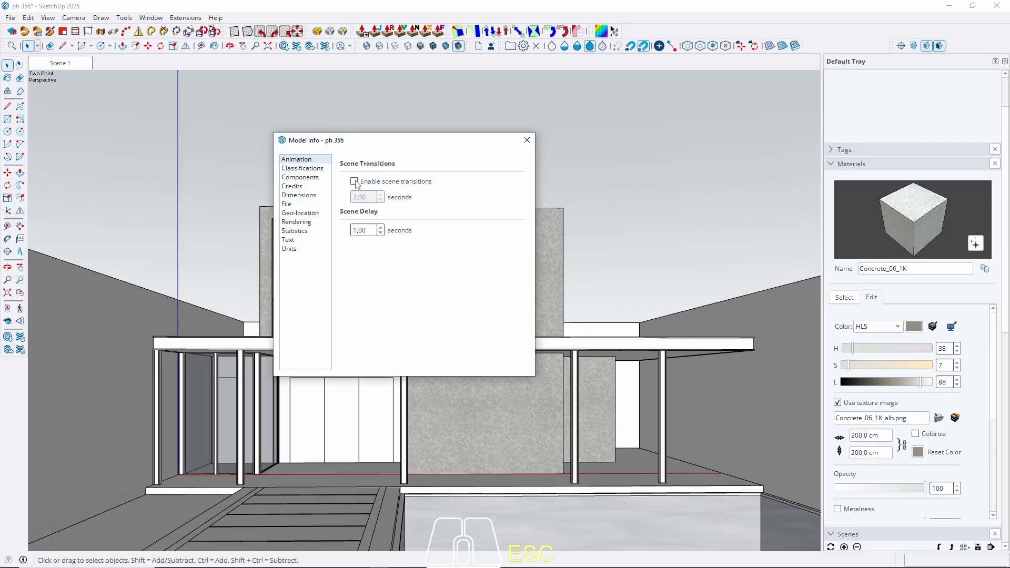
{"action": "left_click", "coordinate": [527, 140]}
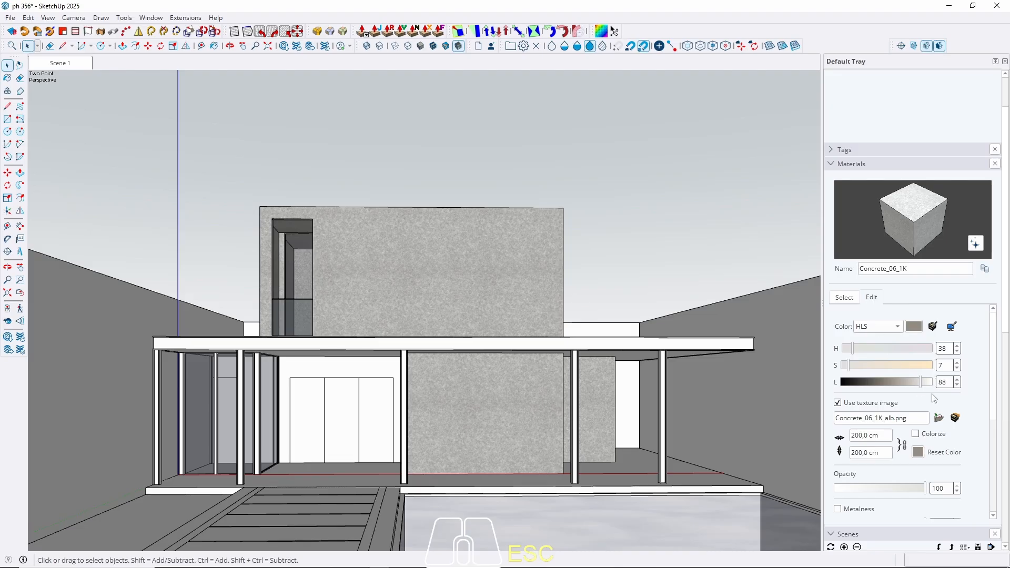
Step: Paint the three ground-floor door panels with Plywood_01_1K from the Wood collection
{"action": "left_click", "coordinate": [845, 298]}
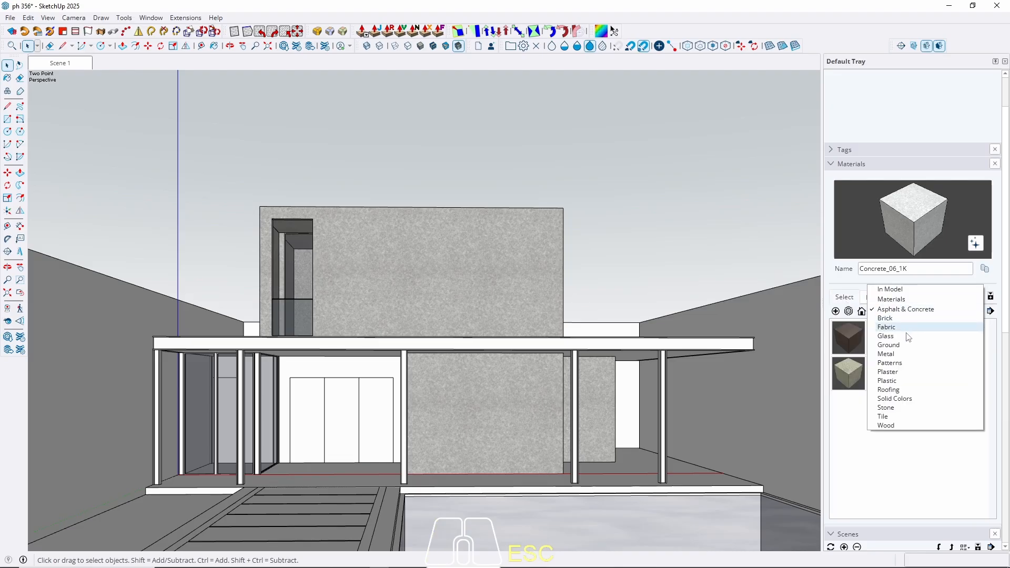
{"action": "left_click", "coordinate": [893, 426]}
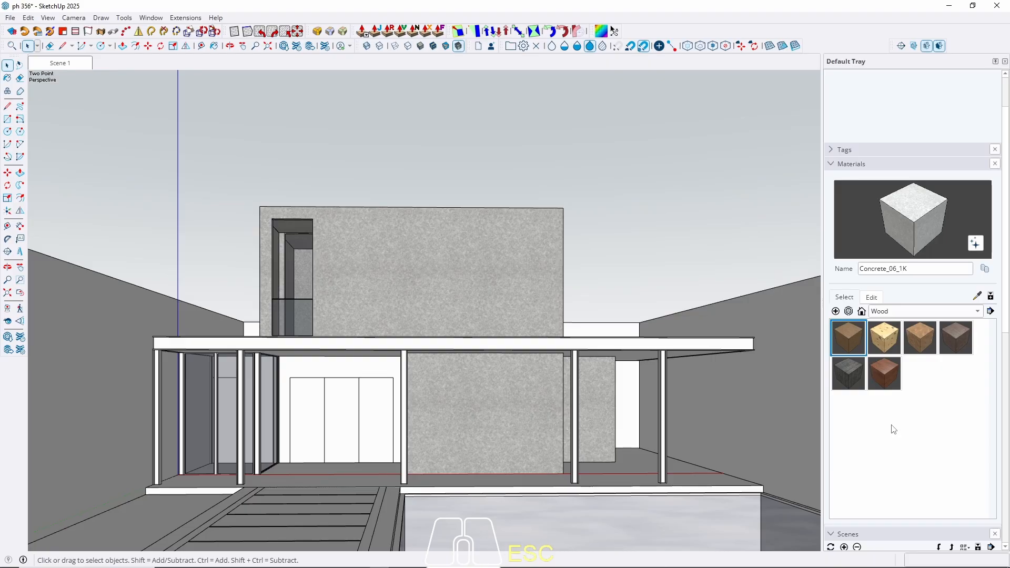
{"action": "left_click", "coordinate": [850, 327]}
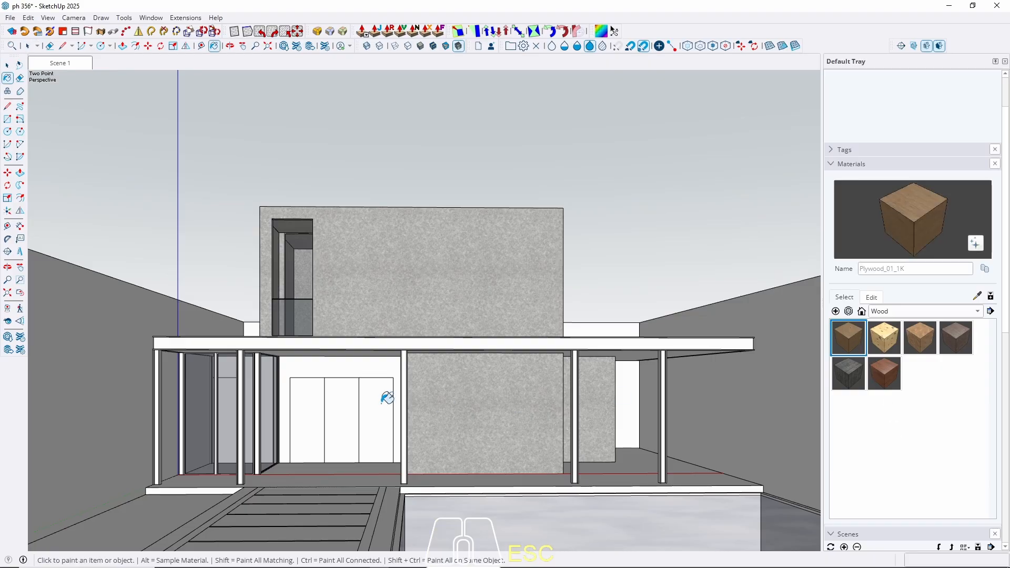
{"action": "key", "text": "space"}
{"action": "scroll", "coordinate": [298, 410], "scroll_direction": "up", "scroll_amount": 3}
{"action": "left_click", "coordinate": [305, 389]}
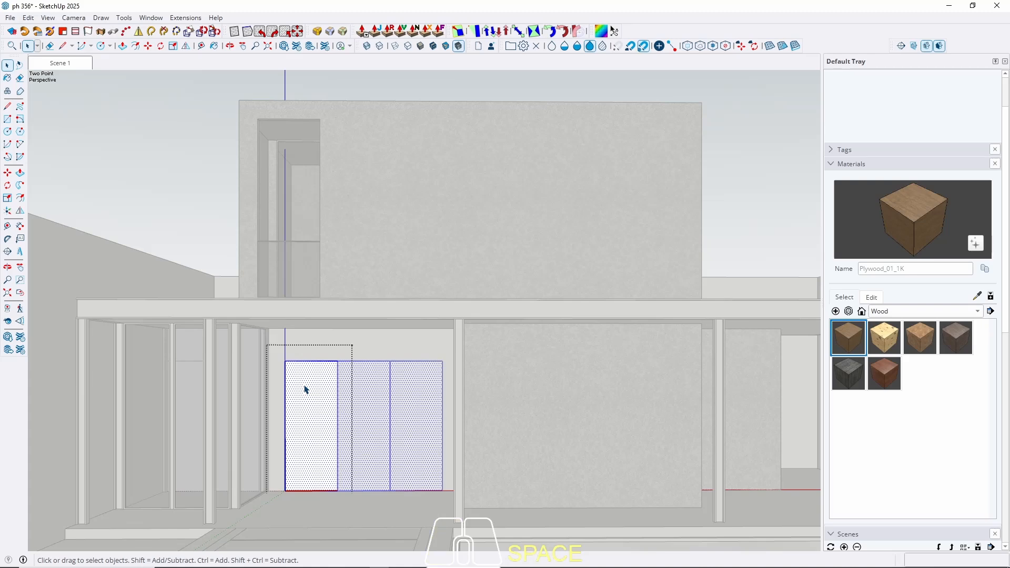
{"action": "key", "text": "b"}
{"action": "left_click", "coordinate": [309, 381]}
{"action": "key", "text": "space"}
{"action": "scroll", "coordinate": [345, 392], "scroll_direction": "up", "scroll_amount": 4}
{"action": "key", "text": "Escape"}
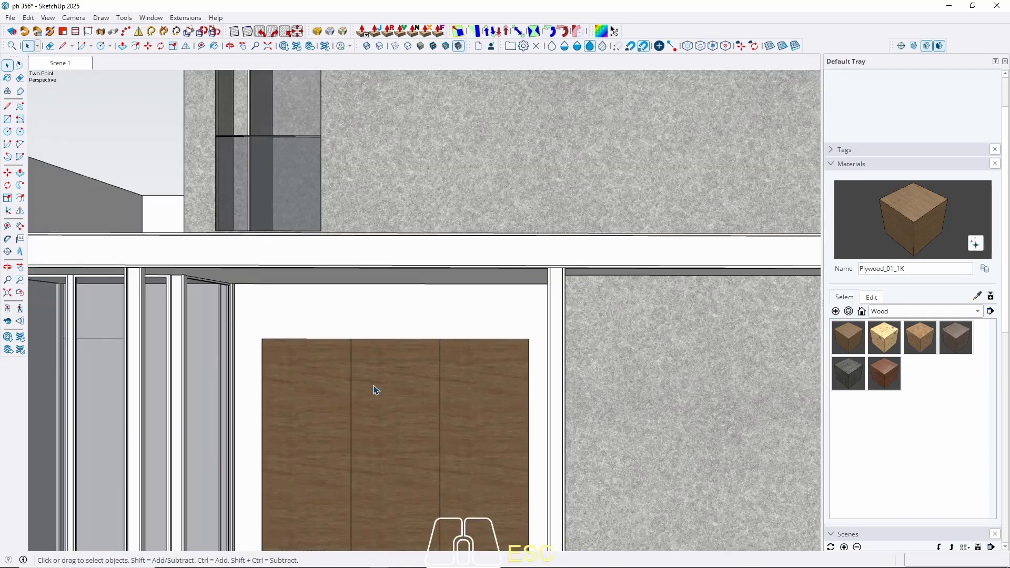
Step: Rotate the plywood texture on the three door panels 90° clockwise
{"action": "scroll", "coordinate": [375, 389], "scroll_direction": "down", "scroll_amount": 5}
{"action": "double_click", "coordinate": [338, 391]}
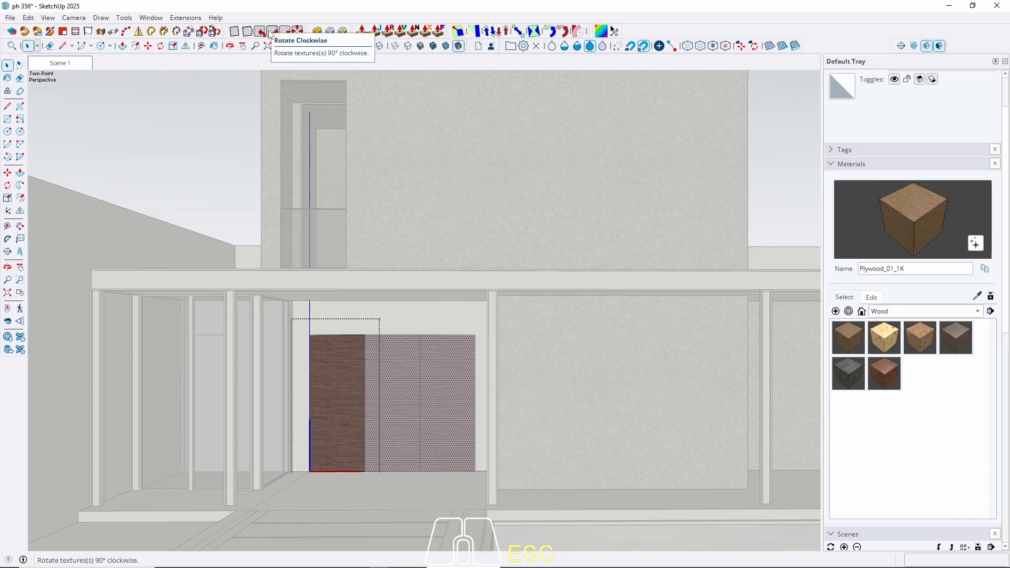
{"action": "left_click", "coordinate": [273, 33]}
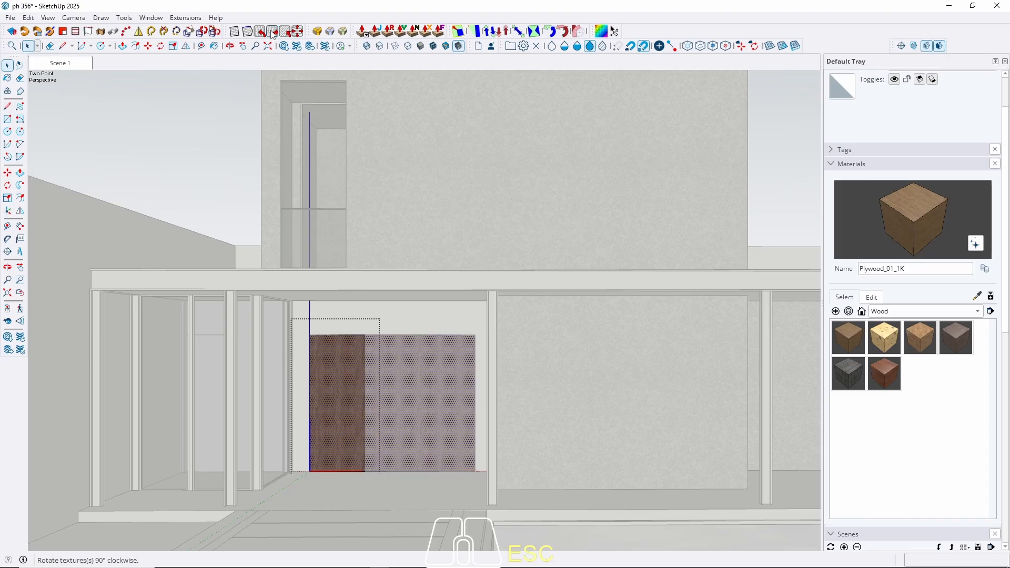
{"action": "key", "text": "Escape"}
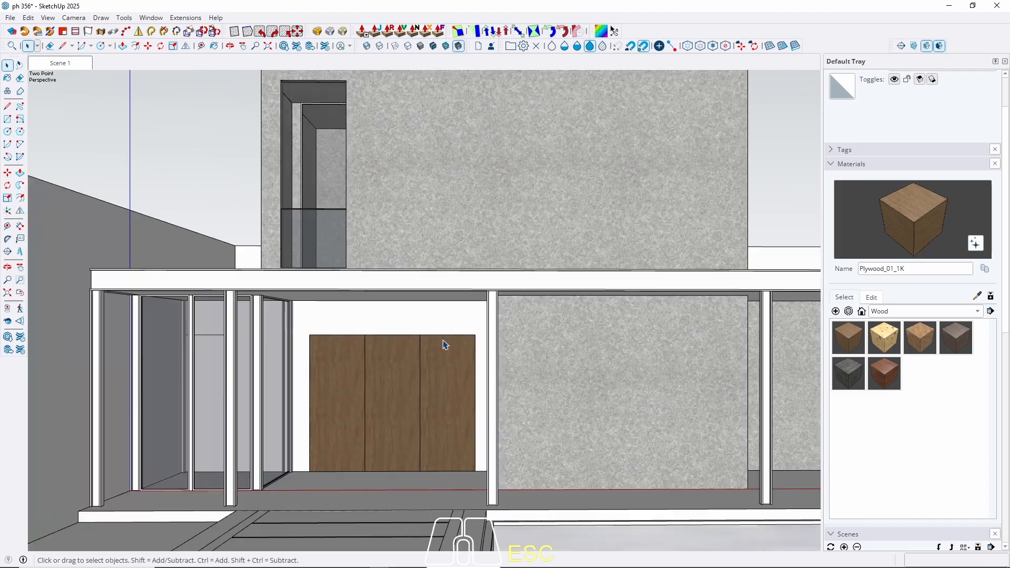
Step: Paint the three ground-floor door panels with Wood_Veneer_15_1K from the Wood collection
{"action": "middle_click_drag", "start_coordinate": [388, 373], "coordinate": [414, 354]}
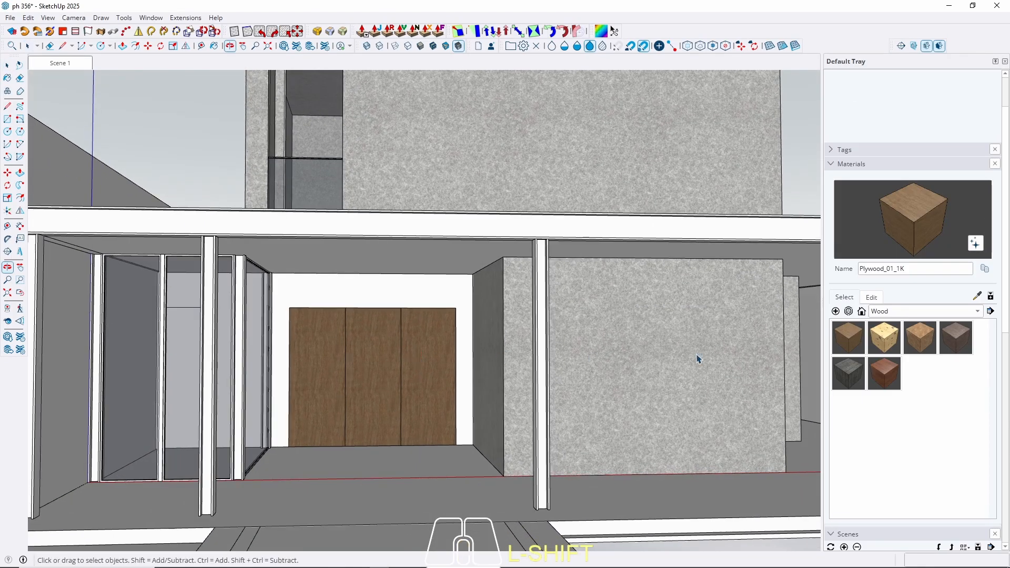
{"action": "left_click", "coordinate": [889, 371]}
{"action": "key", "text": "space"}
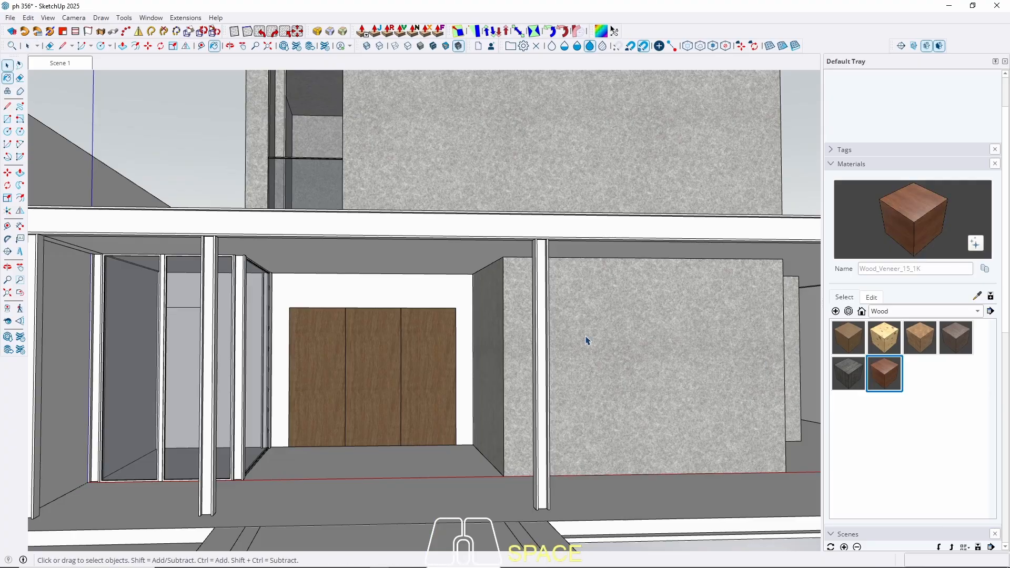
{"action": "scroll", "coordinate": [315, 362], "scroll_direction": "up", "scroll_amount": 4}
{"action": "left_click", "coordinate": [323, 365]}
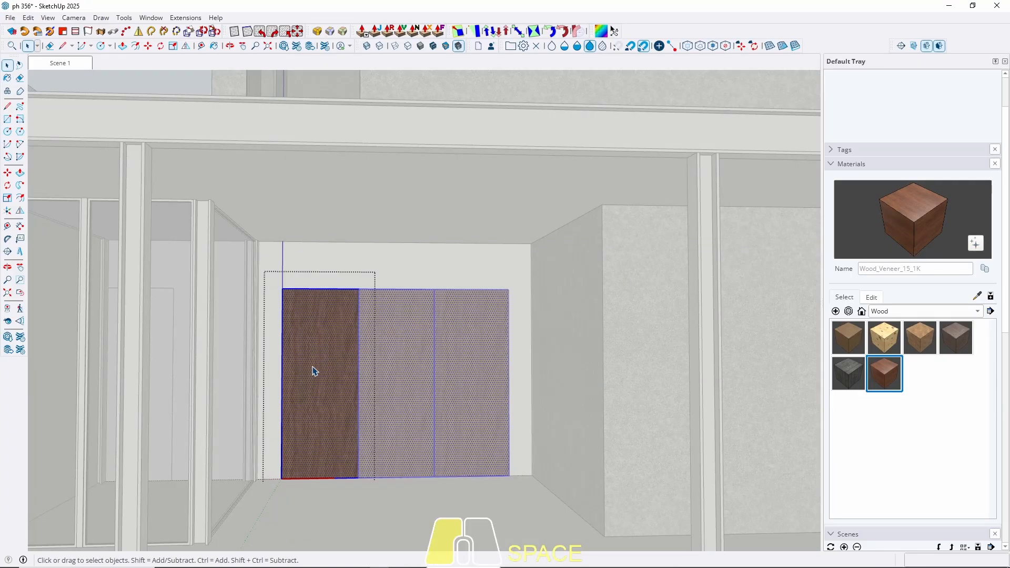
{"action": "key", "text": "b"}
{"action": "left_click", "coordinate": [316, 372]}
{"action": "key", "text": "space"}
{"action": "key", "text": "space"}
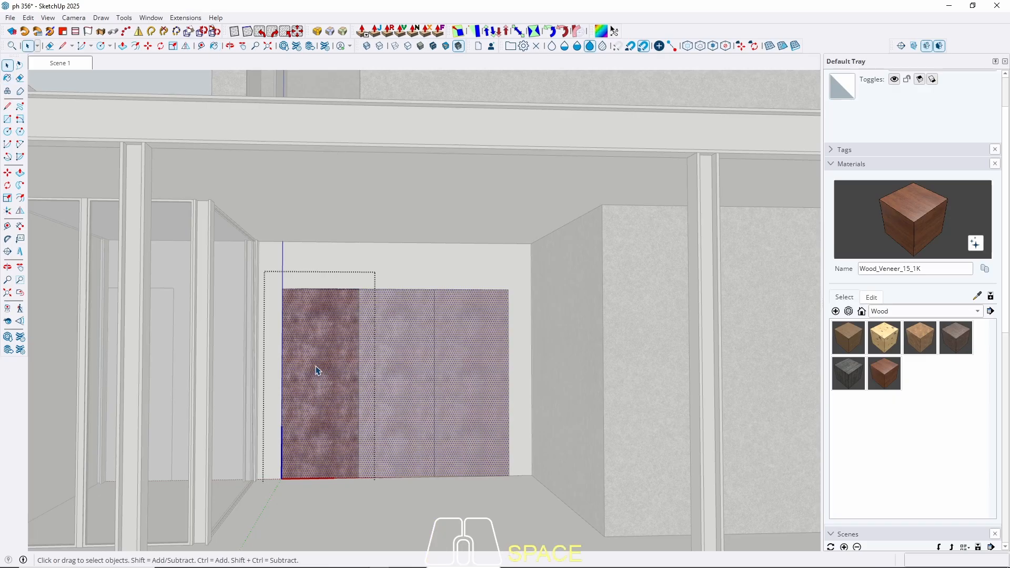
Step: Rotate the veneer texture on the three door panels 90° clockwise so its grain runs vertically
{"action": "left_click", "coordinate": [275, 35]}
{"action": "key", "text": "Escape"}
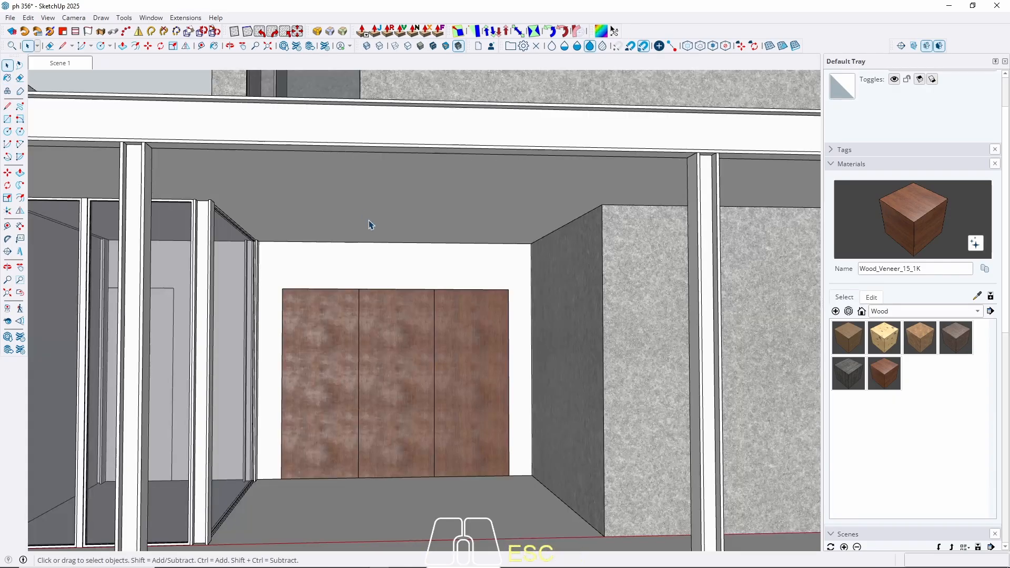
{"action": "scroll", "coordinate": [433, 390], "scroll_direction": "up", "scroll_amount": 6}
{"action": "scroll", "coordinate": [426, 373], "scroll_direction": "down", "scroll_amount": 5}
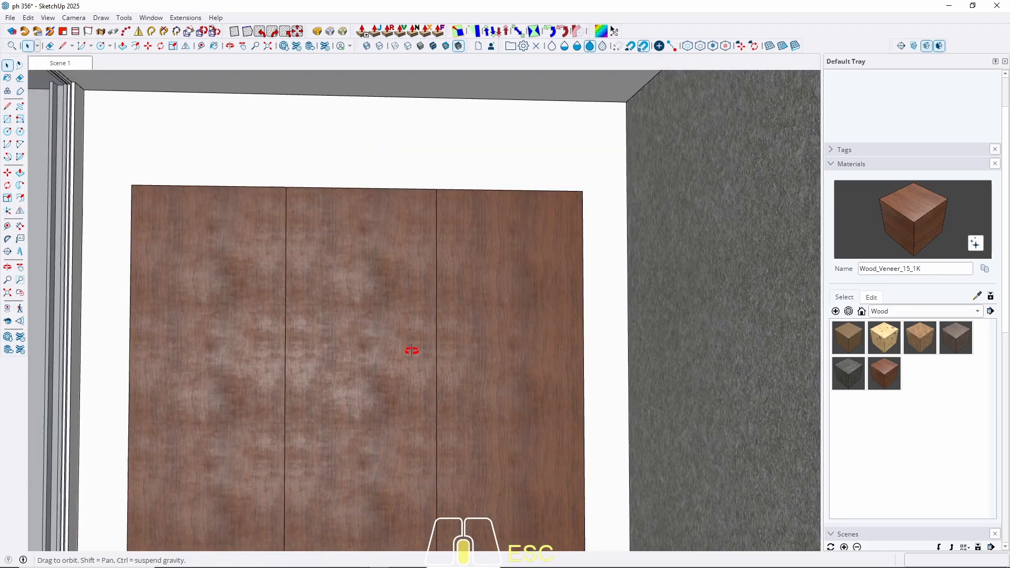
Step: Set the model's face style to Shaded With Textures instead of Photoreal Materials
{"action": "middle_click_drag", "start_coordinate": [411, 349], "coordinate": [396, 333]}
{"action": "scroll", "coordinate": [429, 343], "scroll_direction": "down", "scroll_amount": 8}
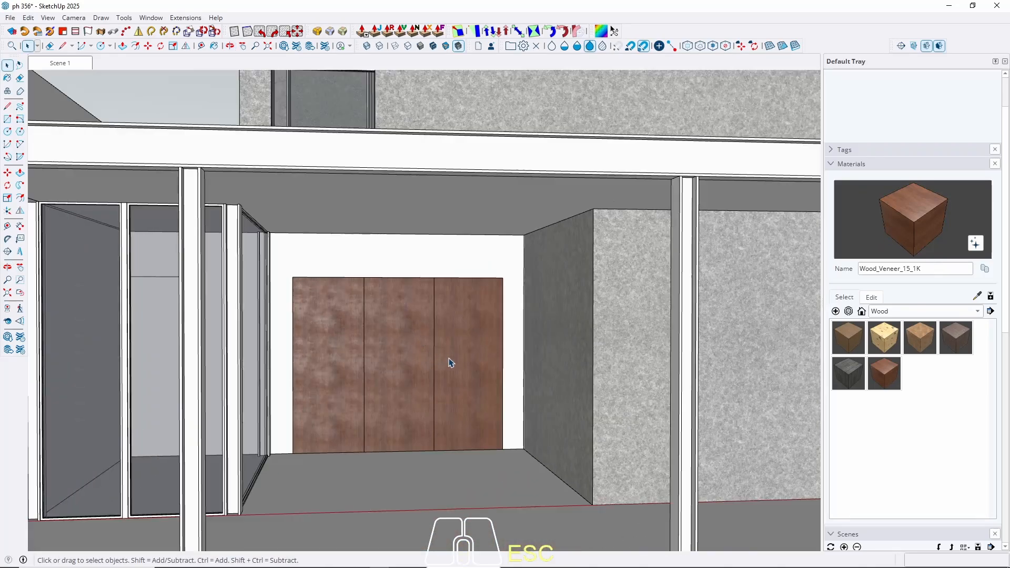
{"action": "middle_click_drag", "start_coordinate": [446, 363], "coordinate": [379, 359]}
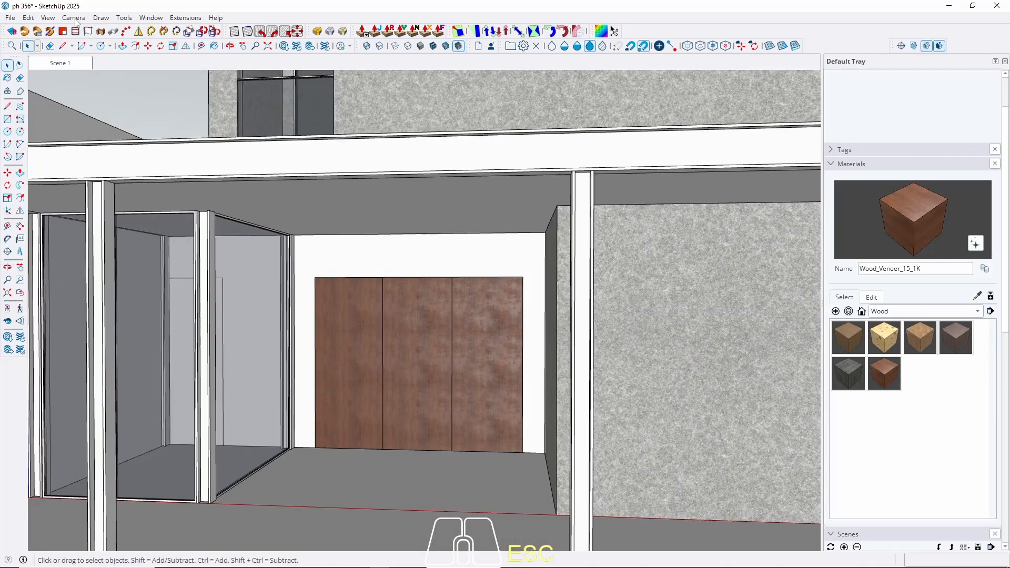
{"action": "left_click", "coordinate": [48, 17]}
{"action": "mouse_move", "coordinate": [97, 197]}
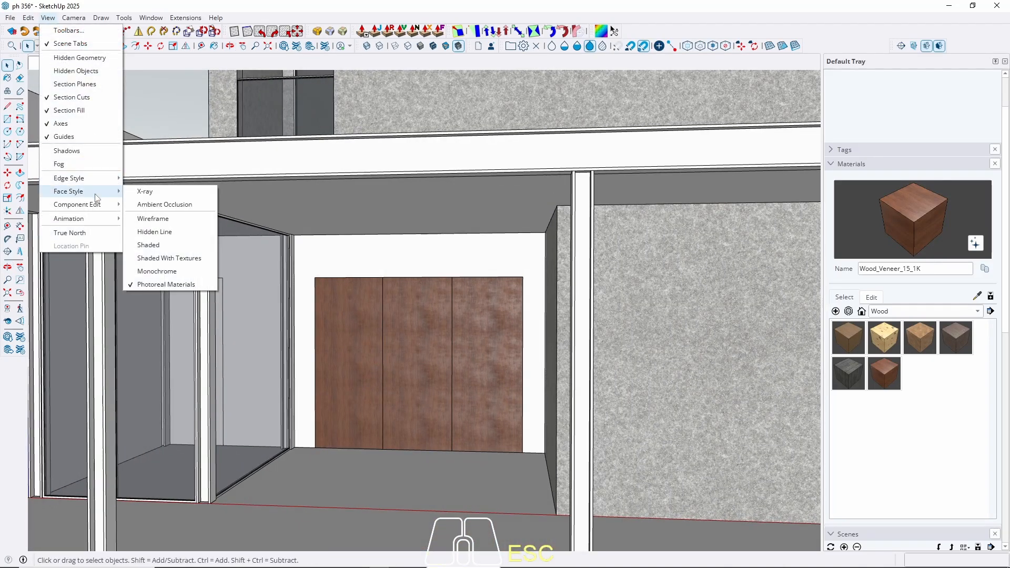
{"action": "left_click", "coordinate": [165, 284]}
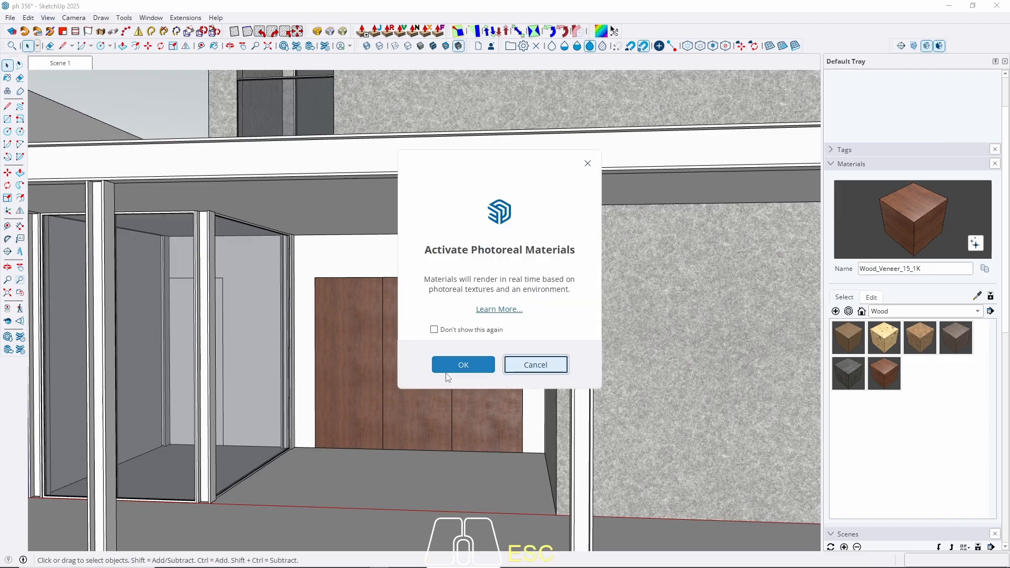
{"action": "left_click", "coordinate": [588, 163]}
{"action": "left_click", "coordinate": [47, 17]}
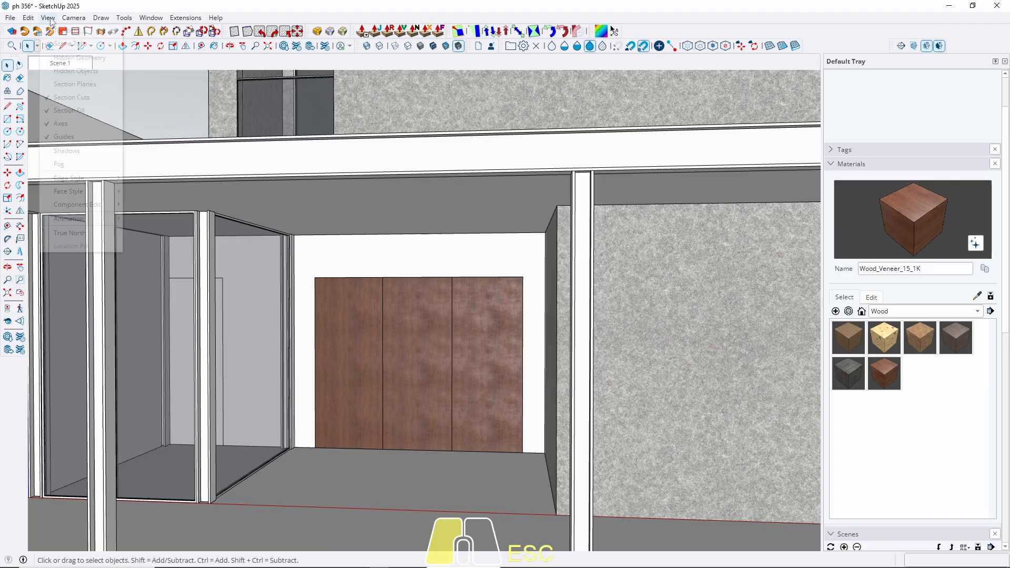
{"action": "mouse_move", "coordinate": [88, 194]}
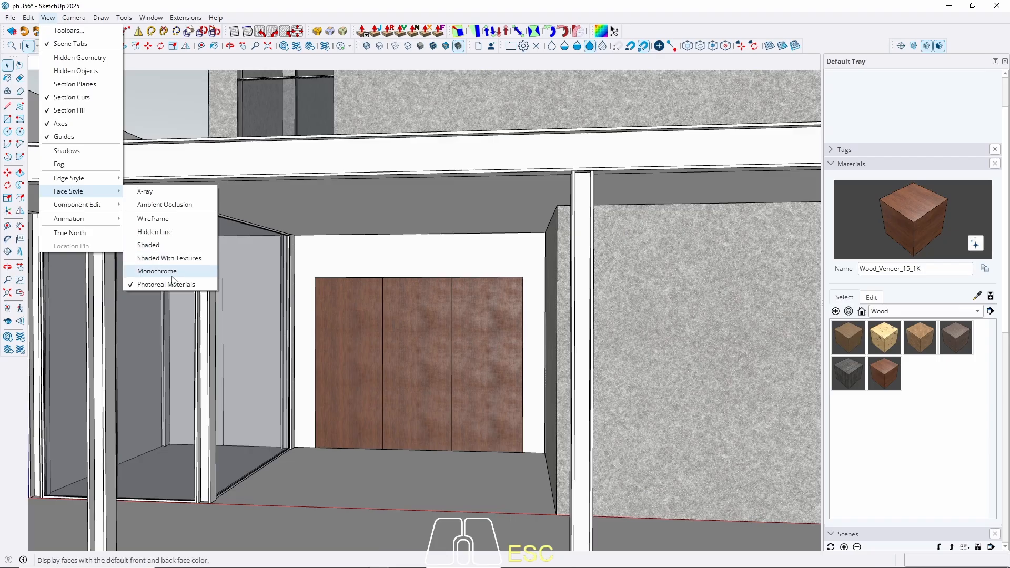
{"action": "left_click", "coordinate": [185, 261]}
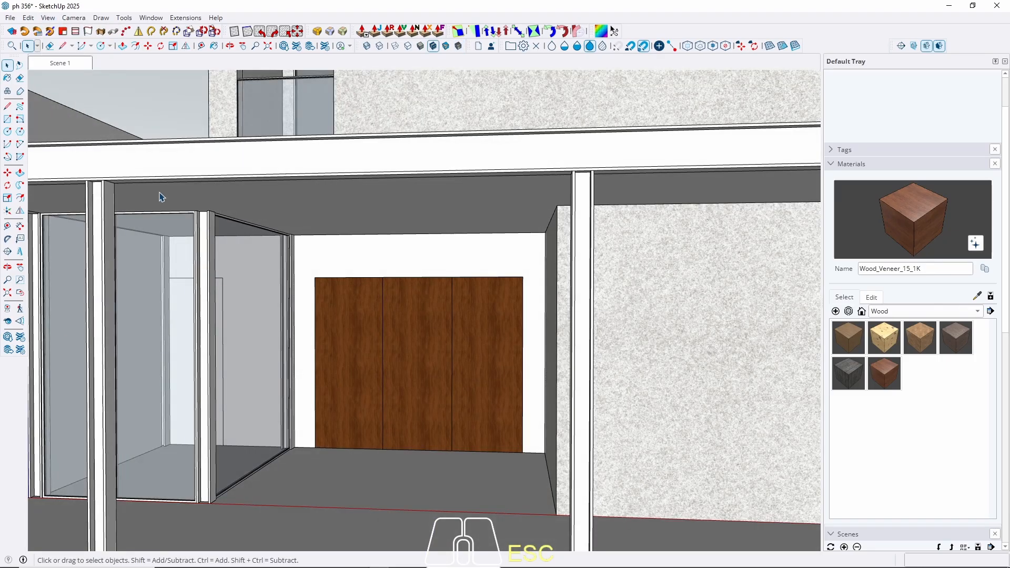
Step: Paint the ground-floor wall face surrounding the three door panels with the Wood_Veneer_15_1K material
{"action": "scroll", "coordinate": [419, 339], "scroll_direction": "down", "scroll_amount": 5}
{"action": "middle_click_drag", "start_coordinate": [420, 338], "coordinate": [462, 329]}
{"action": "scroll", "coordinate": [462, 330], "scroll_direction": "up", "scroll_amount": 5}
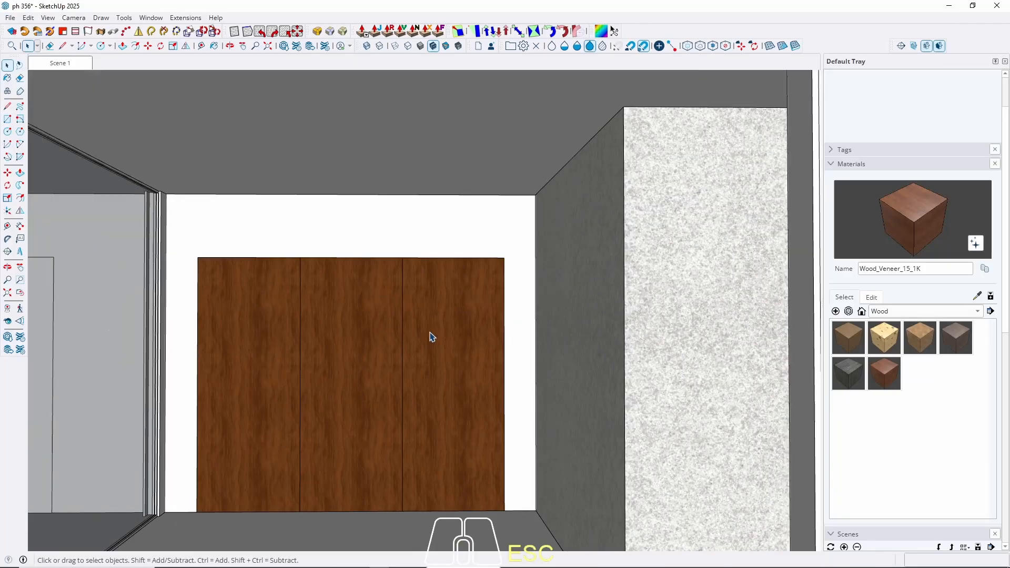
{"action": "triple_click", "coordinate": [259, 235]}
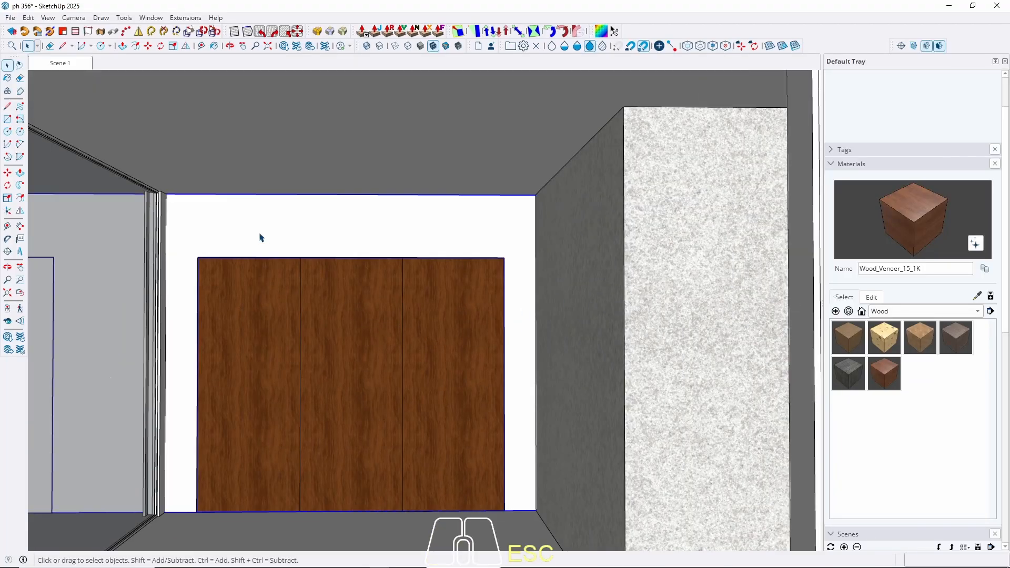
{"action": "scroll", "coordinate": [279, 365], "scroll_direction": "down", "scroll_amount": 2}
{"action": "scroll", "coordinate": [200, 330], "scroll_direction": "down", "scroll_amount": 2}
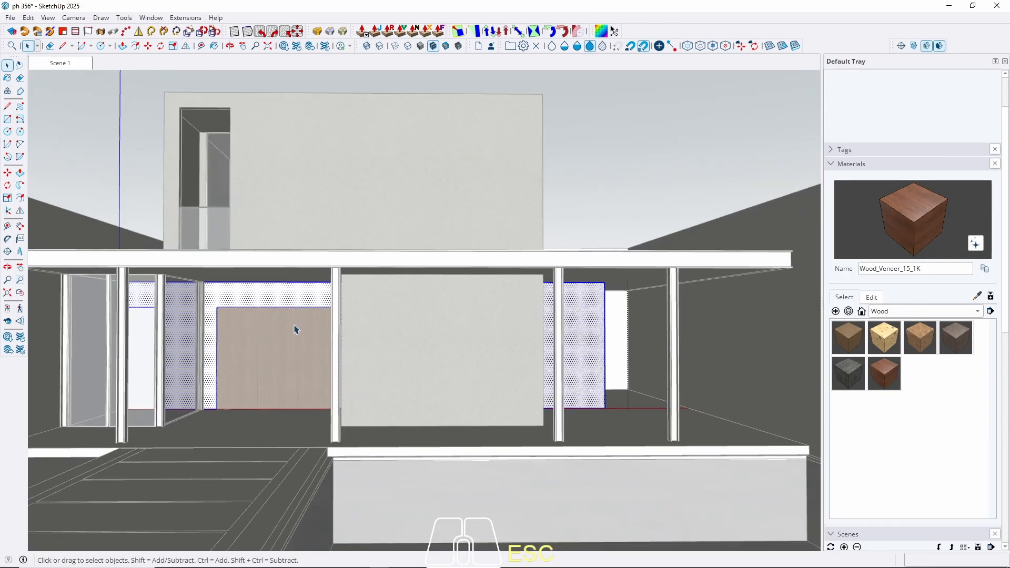
{"action": "key", "text": "w"}
{"action": "left_click", "coordinate": [220, 296]}
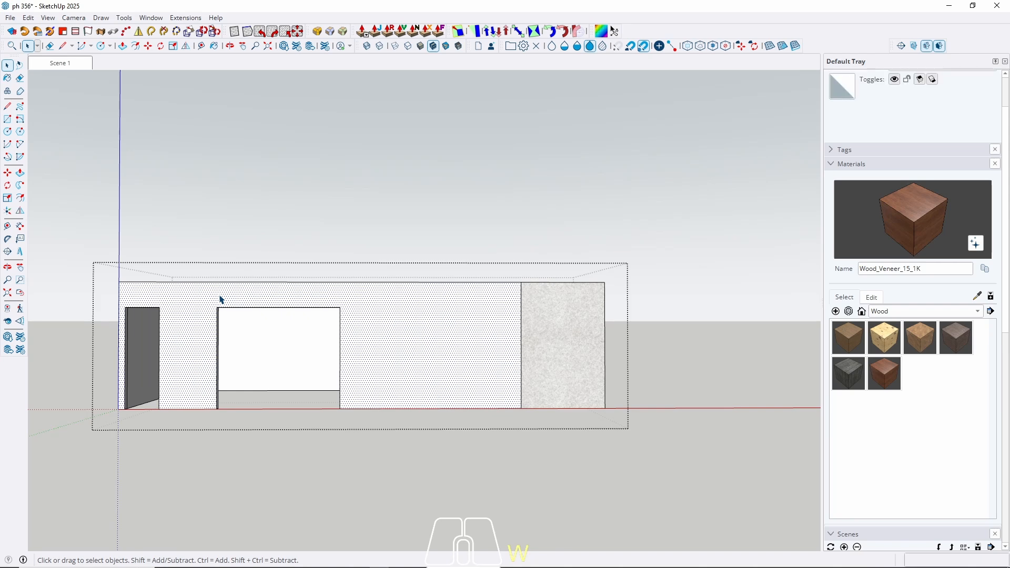
{"action": "key", "text": "b"}
{"action": "left_click", "coordinate": [218, 295]}
{"action": "key", "text": "space"}
{"action": "key", "text": "Escape"}
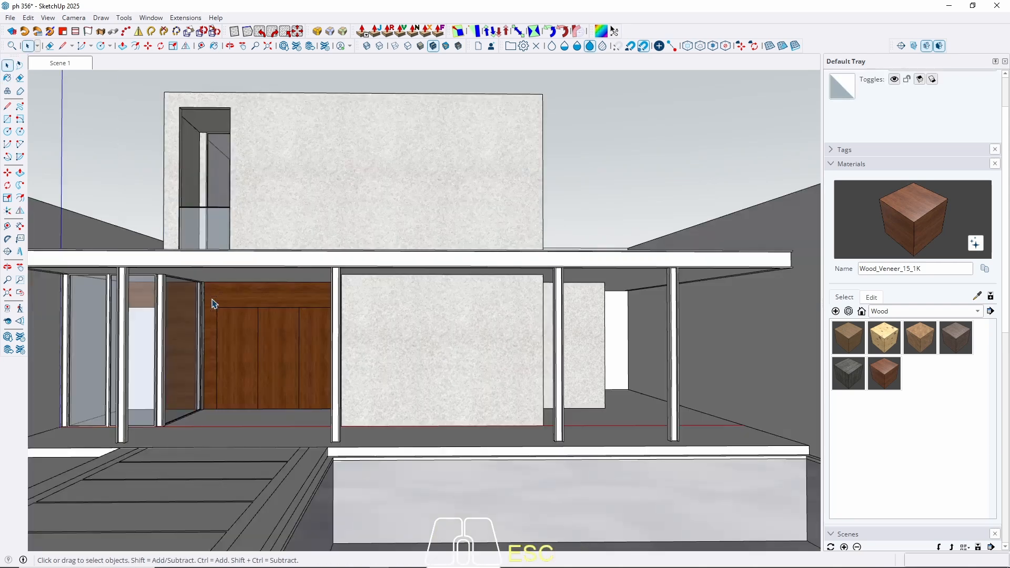
Step: Rotate the veneer texture on the ground-floor wall around the door panels 90° so its grain runs vertically
{"action": "scroll", "coordinate": [203, 327], "scroll_direction": "up", "scroll_amount": 3}
{"action": "double_click", "coordinate": [219, 279]}
{"action": "left_click", "coordinate": [214, 293]}
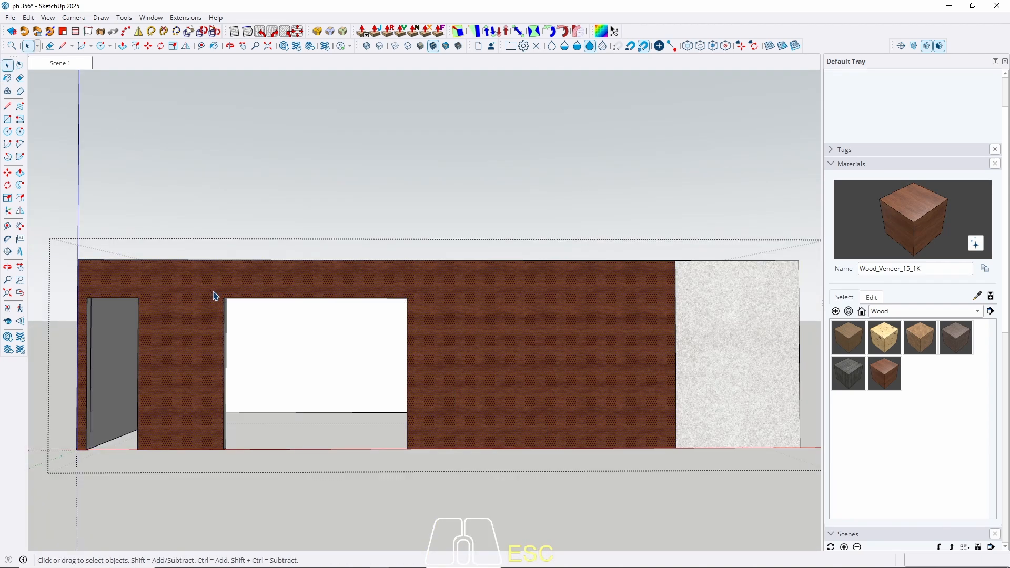
{"action": "left_click", "coordinate": [275, 34]}
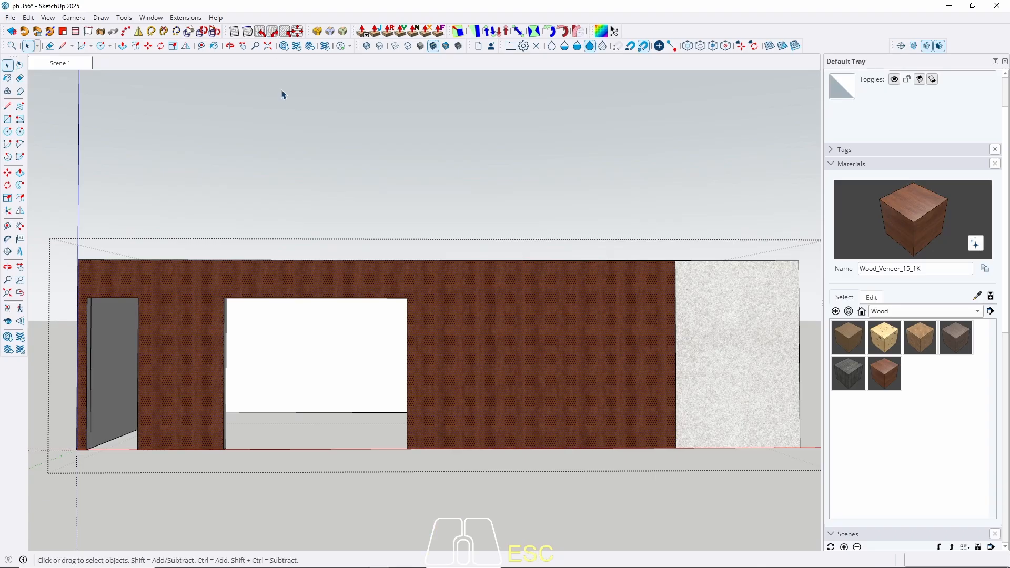
{"action": "key", "text": "Escape"}
Step: Browse the Roofing and Wood material collections and preview the available wood materials for the porch ceiling
{"action": "middle_click_drag", "start_coordinate": [271, 201], "coordinate": [397, 286]}
{"action": "scroll", "coordinate": [346, 315], "scroll_direction": "up", "scroll_amount": 3}
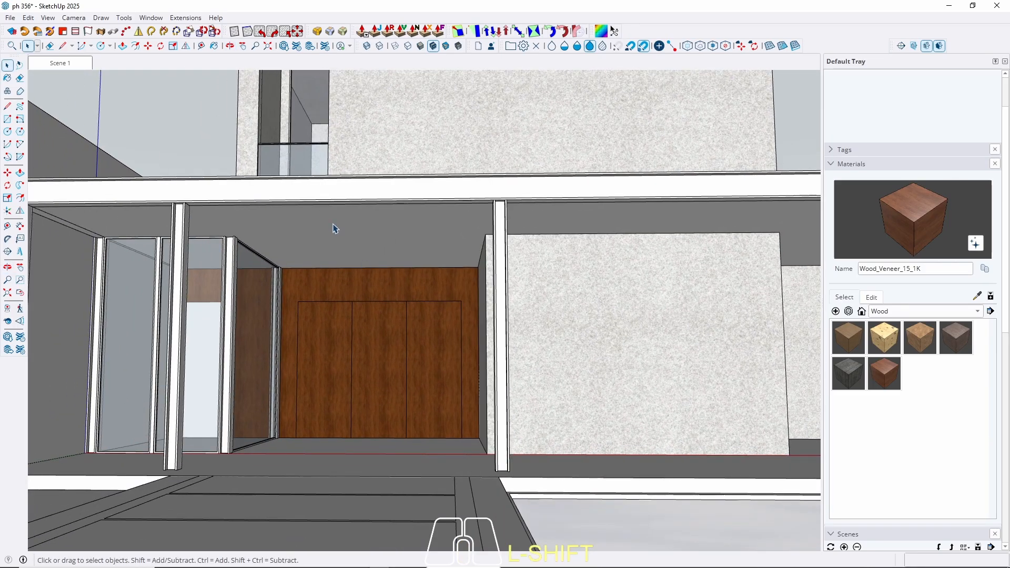
{"action": "left_click", "coordinate": [893, 312]}
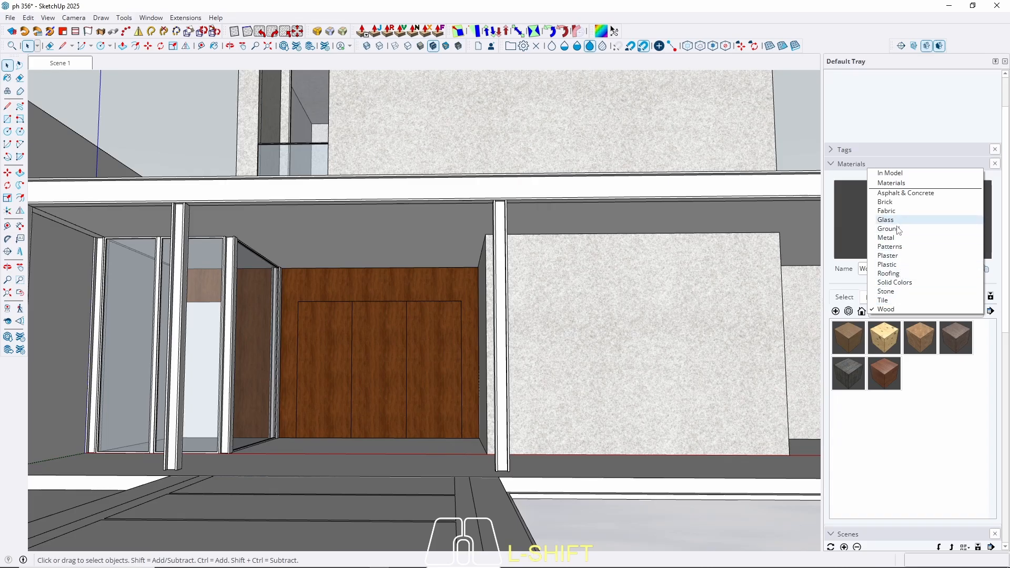
{"action": "left_click", "coordinate": [900, 272]}
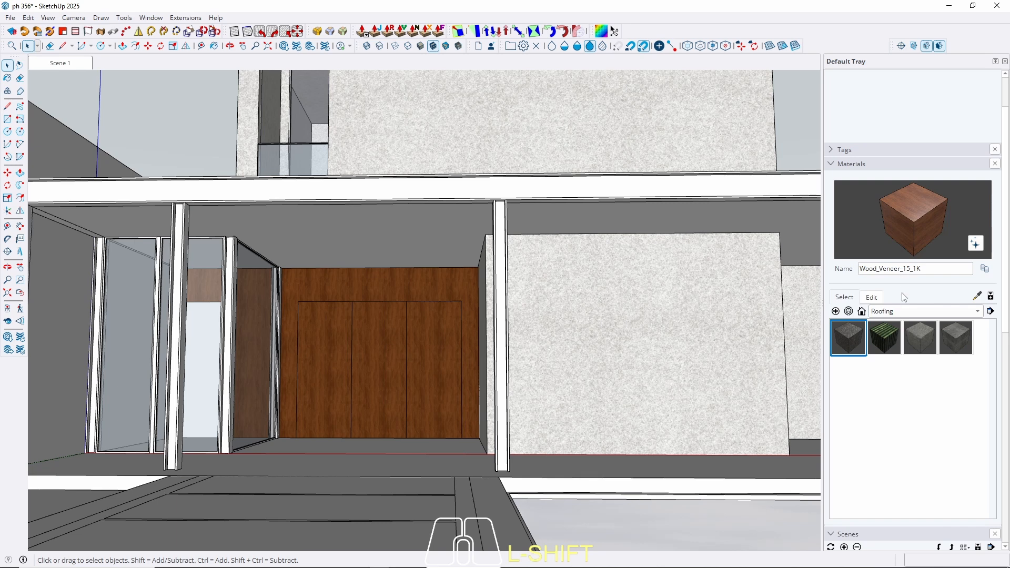
{"action": "left_click", "coordinate": [904, 310]}
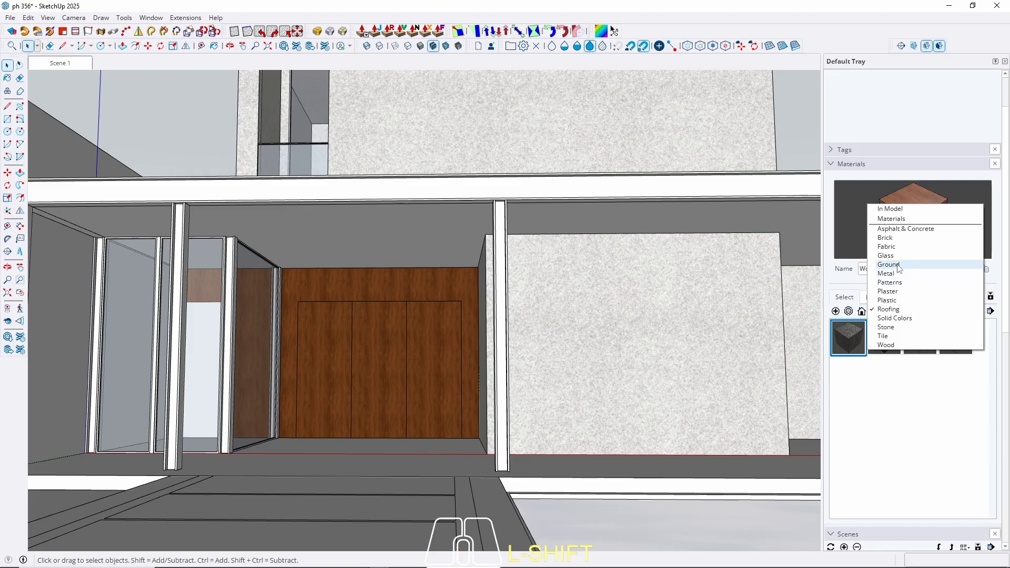
{"action": "left_click", "coordinate": [898, 220]}
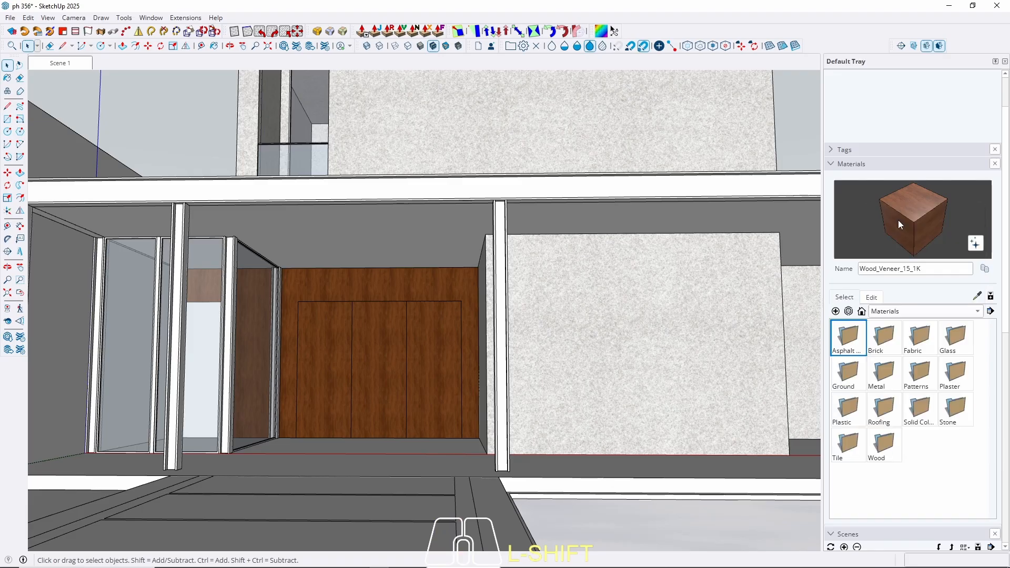
{"action": "left_click", "coordinate": [904, 312]}
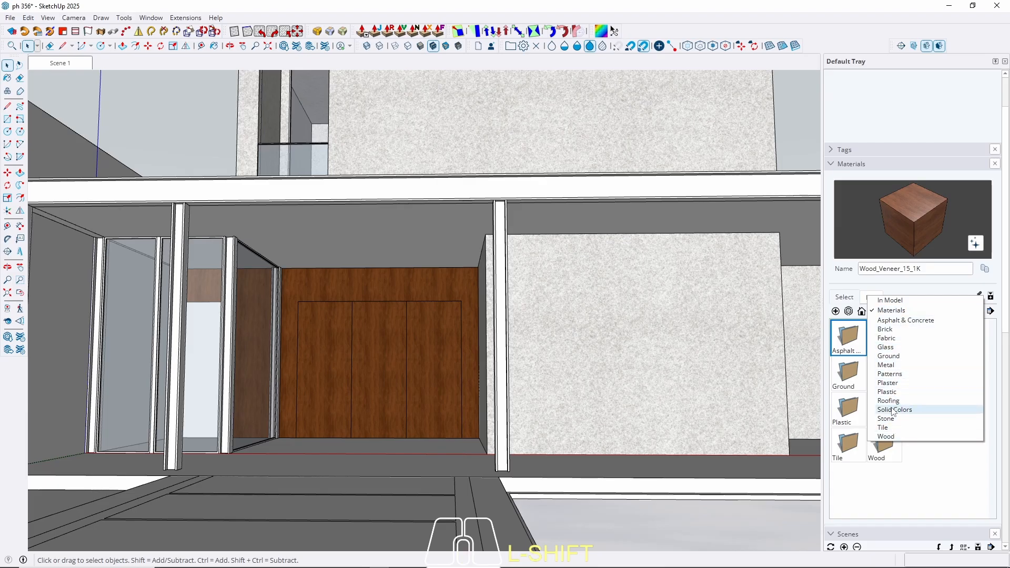
{"action": "left_click", "coordinate": [887, 437]}
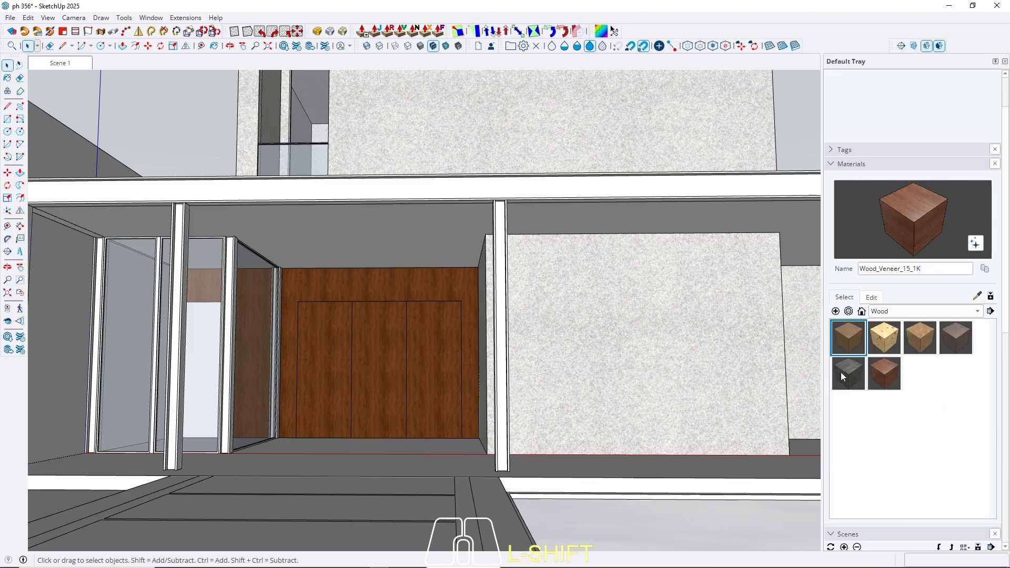
{"action": "left_click", "coordinate": [961, 340]}
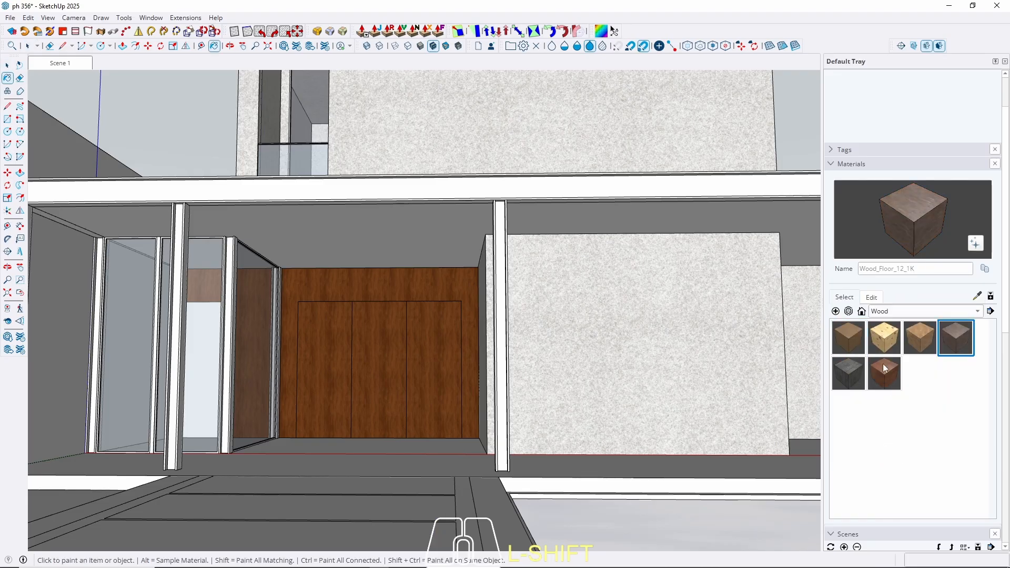
{"action": "left_click", "coordinate": [846, 385]}
{"action": "left_click", "coordinate": [881, 377]}
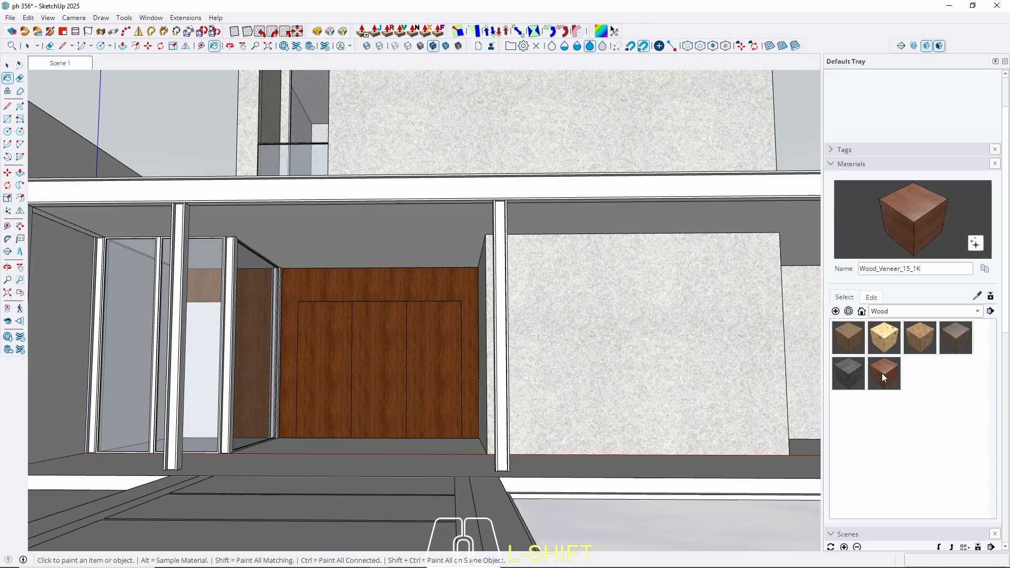
{"action": "left_click", "coordinate": [883, 338]}
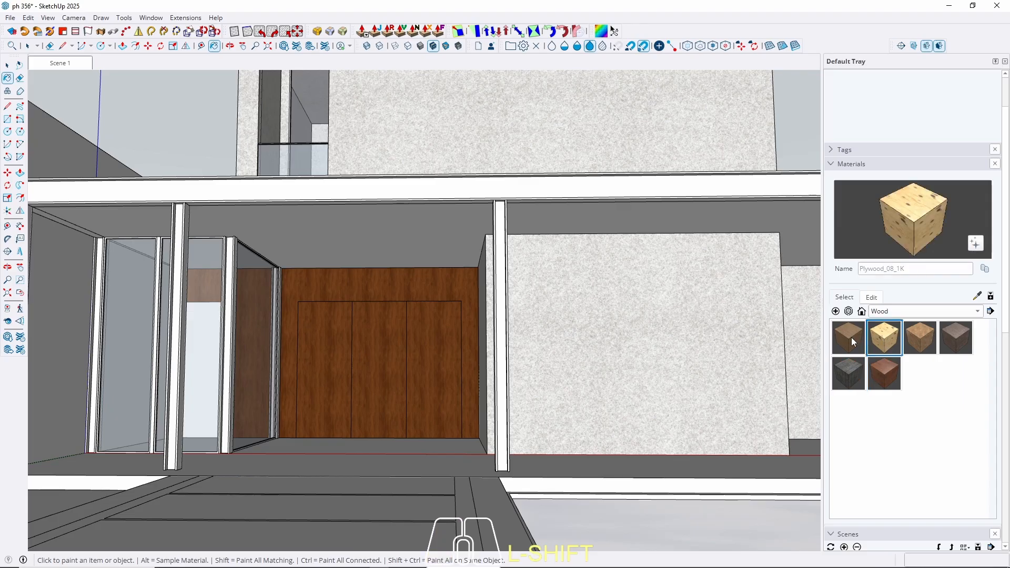
{"action": "left_click", "coordinate": [851, 339]}
{"action": "left_click", "coordinate": [917, 339]}
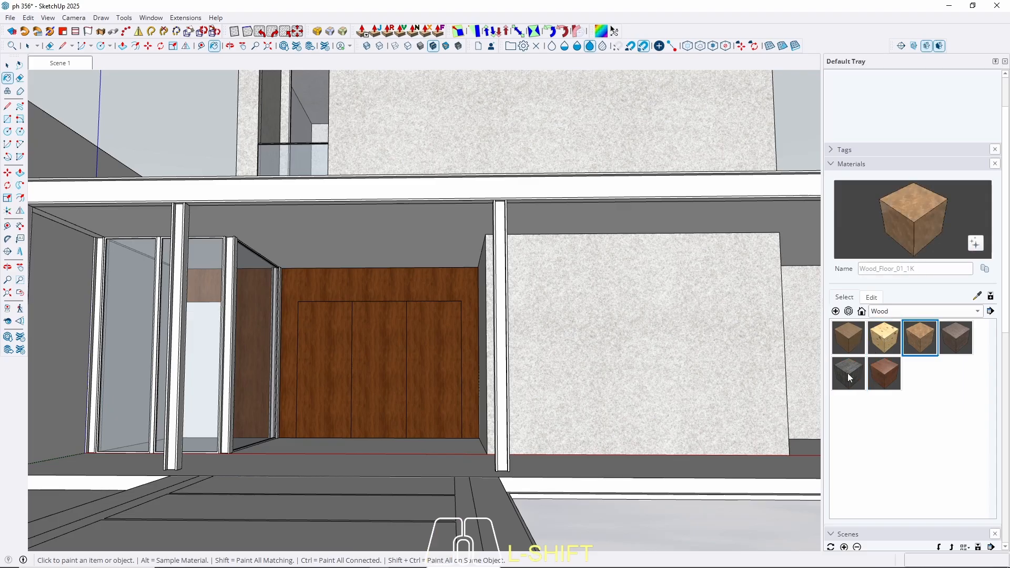
{"action": "left_click", "coordinate": [848, 373]}
Step: Paint the underside face of the ground-floor roof slab with Wood_Floor_12_1K from the Wood collection
{"action": "left_click", "coordinate": [961, 338]}
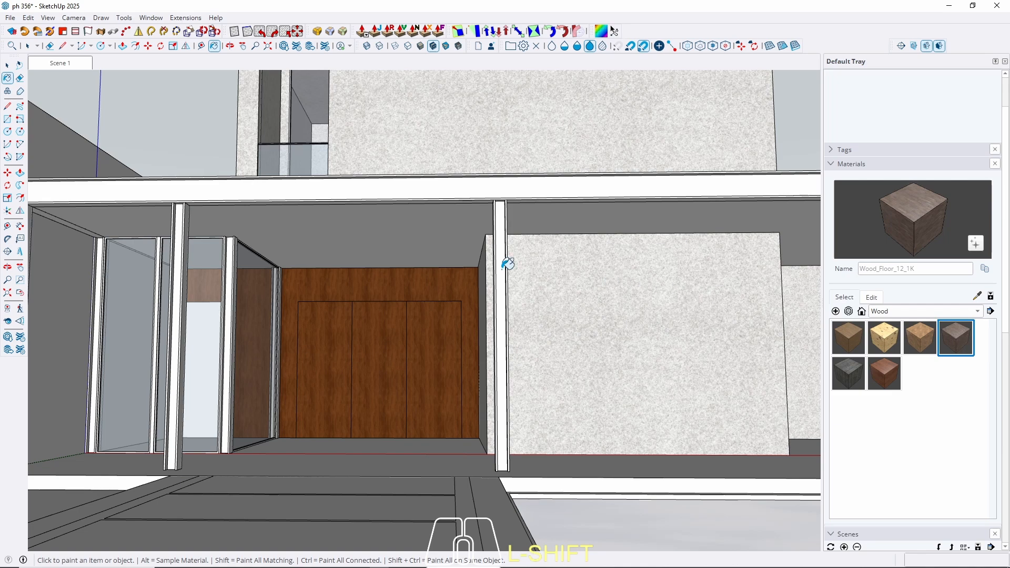
{"action": "key", "text": "space"}
{"action": "middle_click_drag", "start_coordinate": [305, 257], "coordinate": [342, 229]}
{"action": "double_click", "coordinate": [341, 226]}
{"action": "triple_click", "coordinate": [341, 226]}
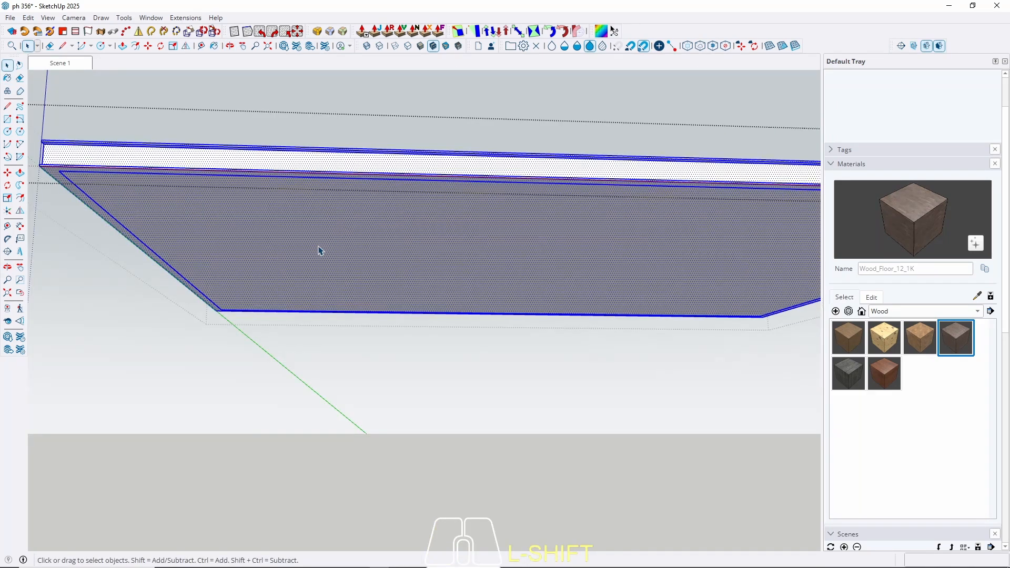
{"action": "left_click", "coordinate": [319, 249]}
{"action": "key", "text": "b"}
{"action": "left_click", "coordinate": [313, 249]}
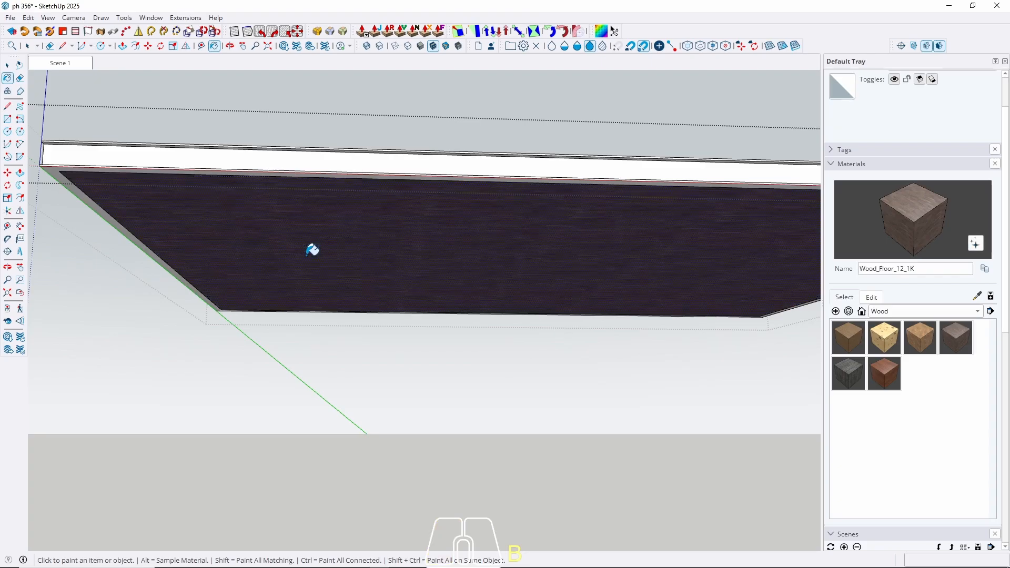
Step: Set the Wood_Floor_12_1K texture size on the roof slab's underside to 400 cm
{"action": "scroll", "coordinate": [291, 242], "scroll_direction": "up", "scroll_amount": 5}
{"action": "key", "text": "space"}
{"action": "scroll", "coordinate": [248, 345], "scroll_direction": "down", "scroll_amount": 3}
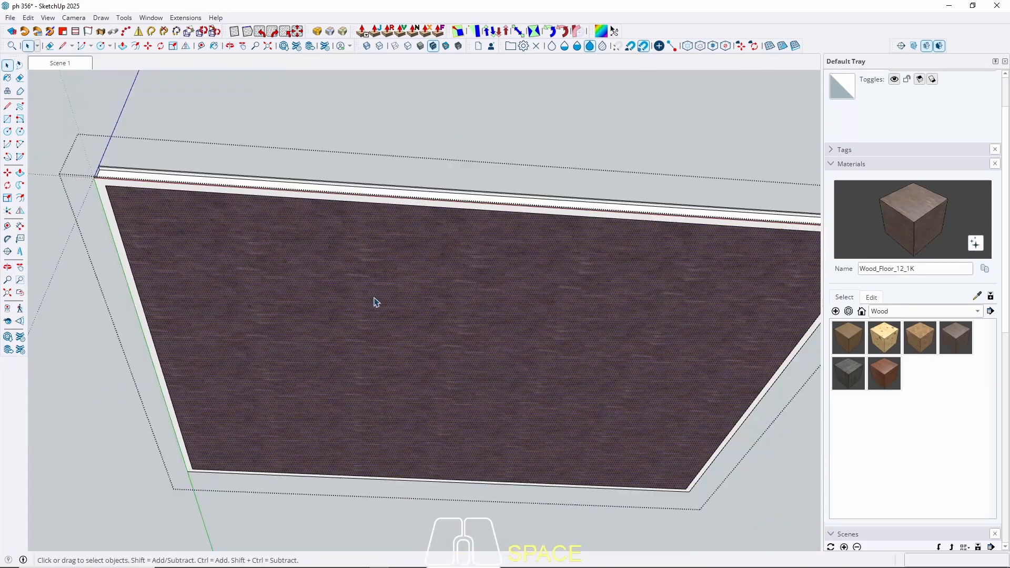
{"action": "middle_click_drag", "start_coordinate": [374, 302], "coordinate": [332, 359]}
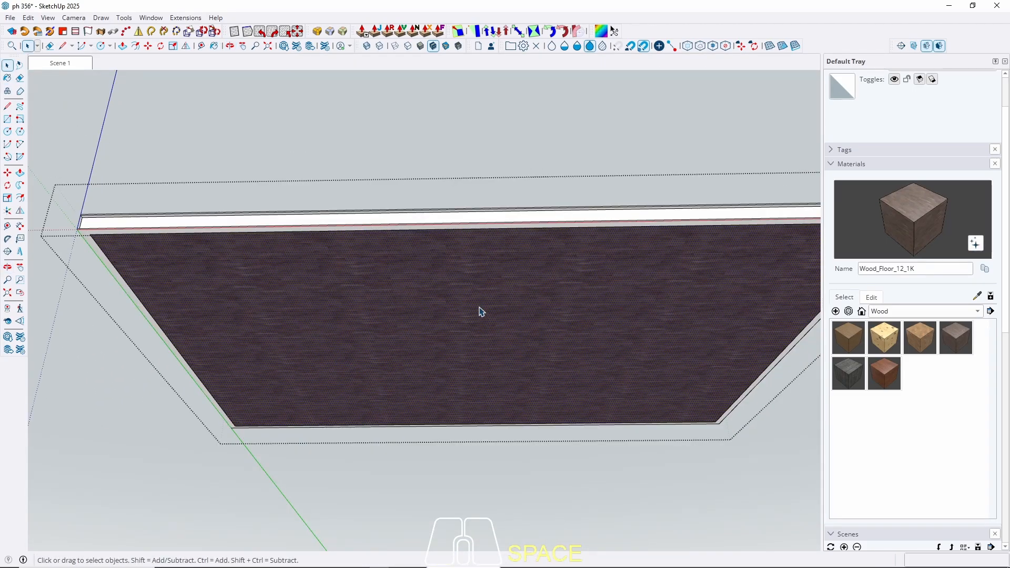
{"action": "scroll", "coordinate": [481, 311], "scroll_direction": "up", "scroll_amount": 2}
{"action": "left_click", "coordinate": [873, 298]}
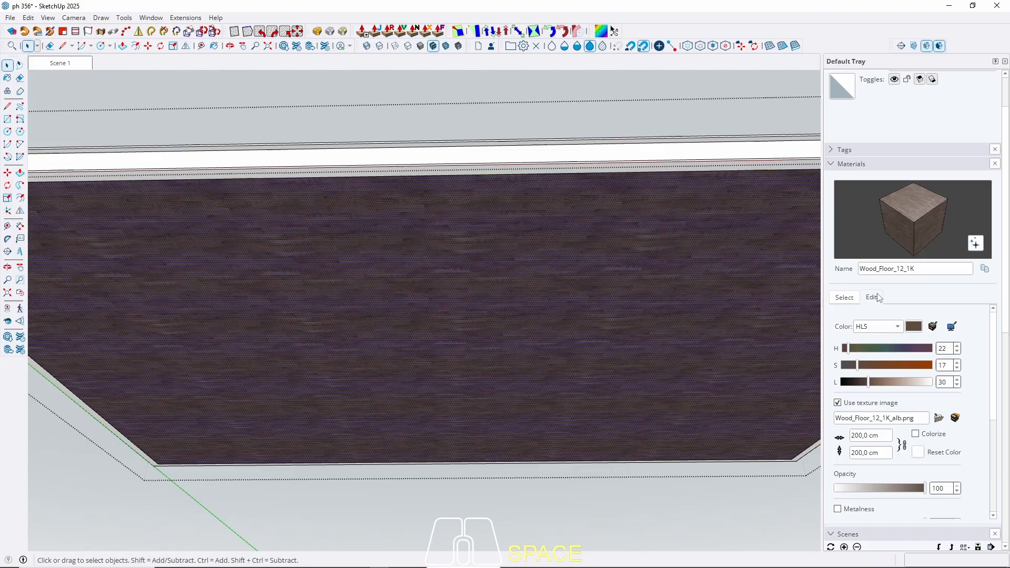
{"action": "left_click", "coordinate": [877, 435]}
{"action": "type", "text": "400"}
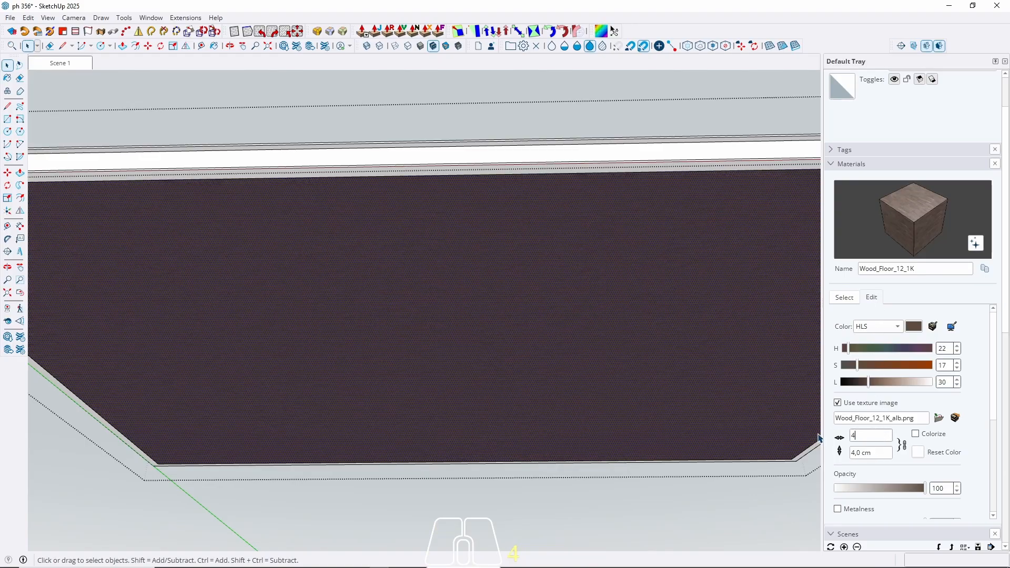
{"action": "key", "text": "Return"}
Step: Return to Scene 1, leave the roof group, and examine the wood-finished porch ceiling and wall
{"action": "left_click", "coordinate": [63, 65]}
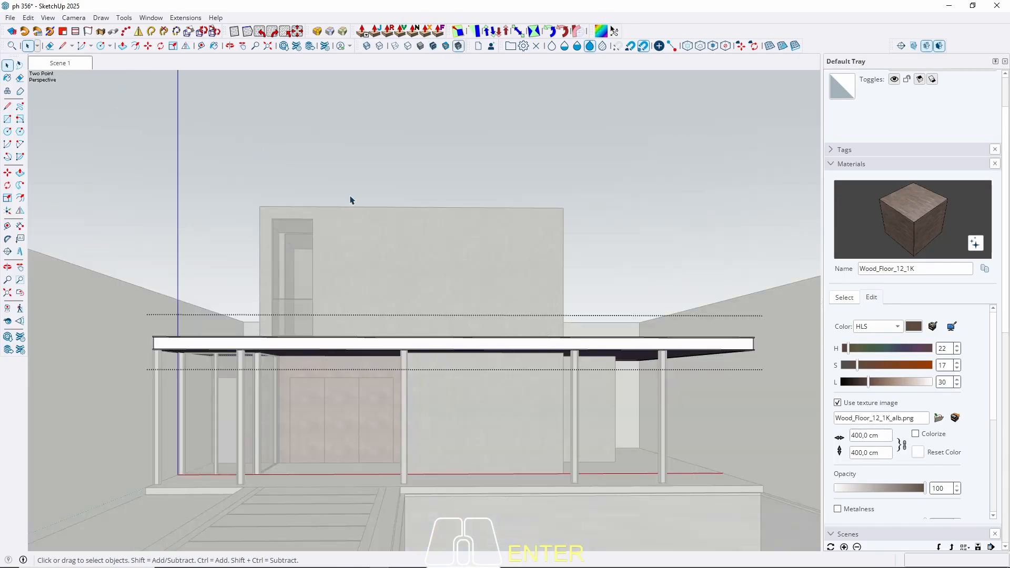
{"action": "key", "text": "Escape"}
{"action": "scroll", "coordinate": [361, 365], "scroll_direction": "up", "scroll_amount": 5}
{"action": "middle_click_drag", "start_coordinate": [351, 406], "coordinate": [354, 369]}
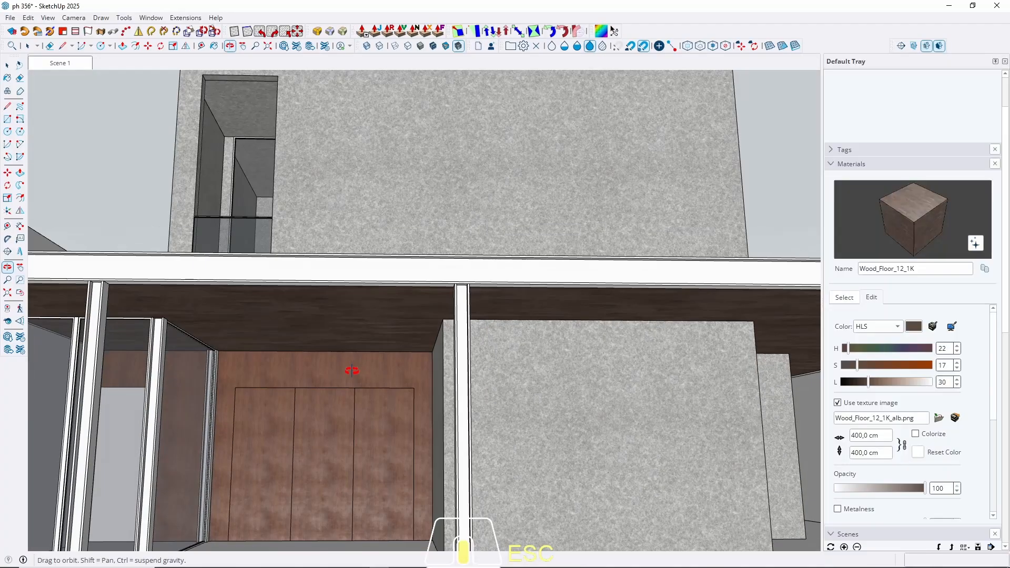
Step: Paint the ceiling face inside the upper-floor balcony opening with Wood_Floor_12_1K
{"action": "middle_click_drag", "start_coordinate": [301, 179], "coordinate": [363, 349], "text": "shift"}
{"action": "scroll", "coordinate": [296, 225], "scroll_direction": "up", "scroll_amount": 2}
{"action": "triple_click", "coordinate": [296, 227]}
{"action": "left_click", "coordinate": [291, 226]}
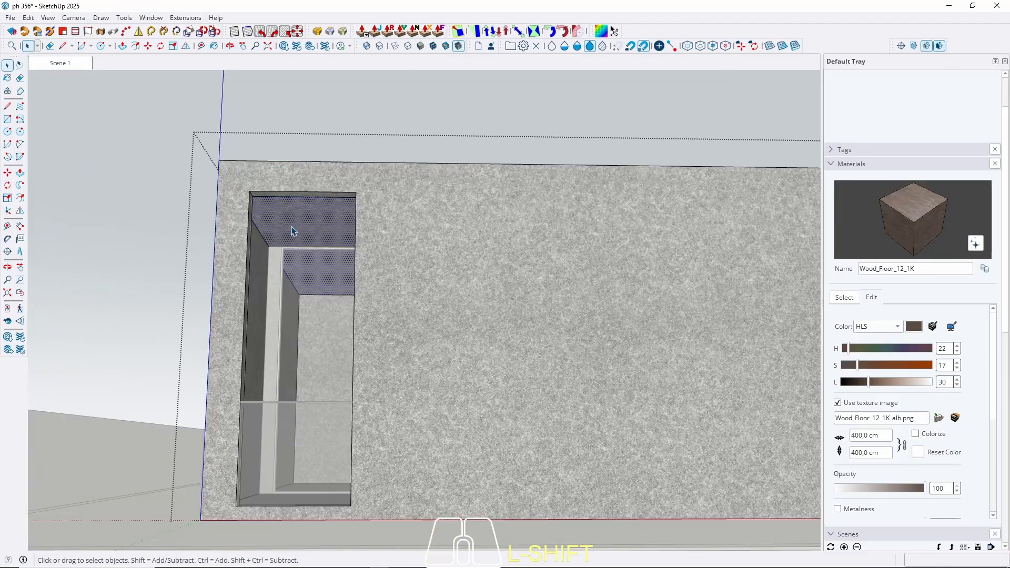
{"action": "key", "text": "b"}
{"action": "left_click", "coordinate": [292, 227]}
{"action": "key", "text": "space"}
{"action": "scroll", "coordinate": [293, 230], "scroll_direction": "down", "scroll_amount": 5}
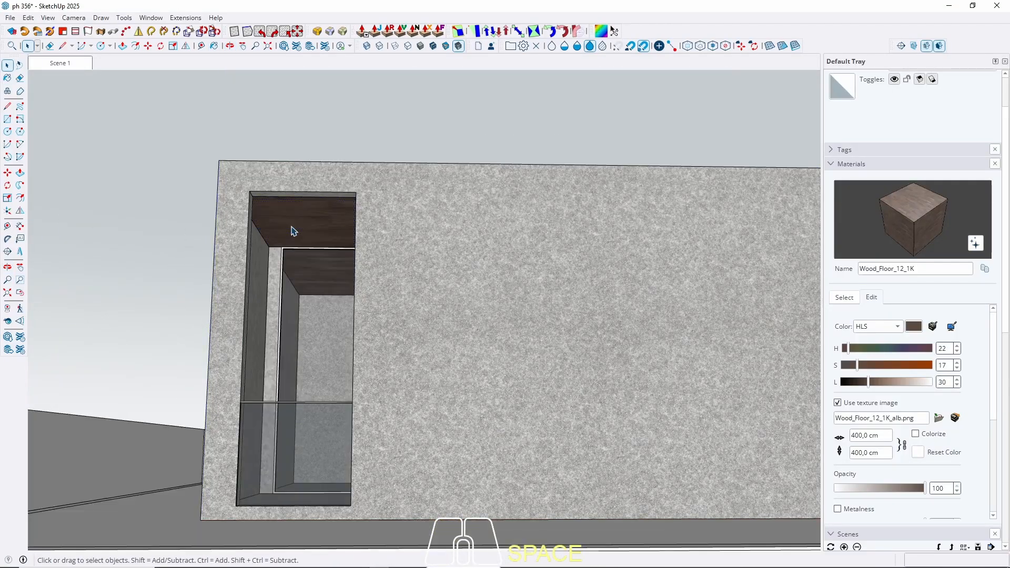
Step: Paint the floor face inside the upper-floor balcony opening with Wood_Floor_12_1K and return to Scene 1
{"action": "middle_click_drag", "start_coordinate": [293, 225], "coordinate": [361, 254]}
{"action": "scroll", "coordinate": [355, 260], "scroll_direction": "up", "scroll_amount": 3}
{"action": "triple_click", "coordinate": [352, 266]}
{"action": "left_click", "coordinate": [355, 265], "text": "shift"}
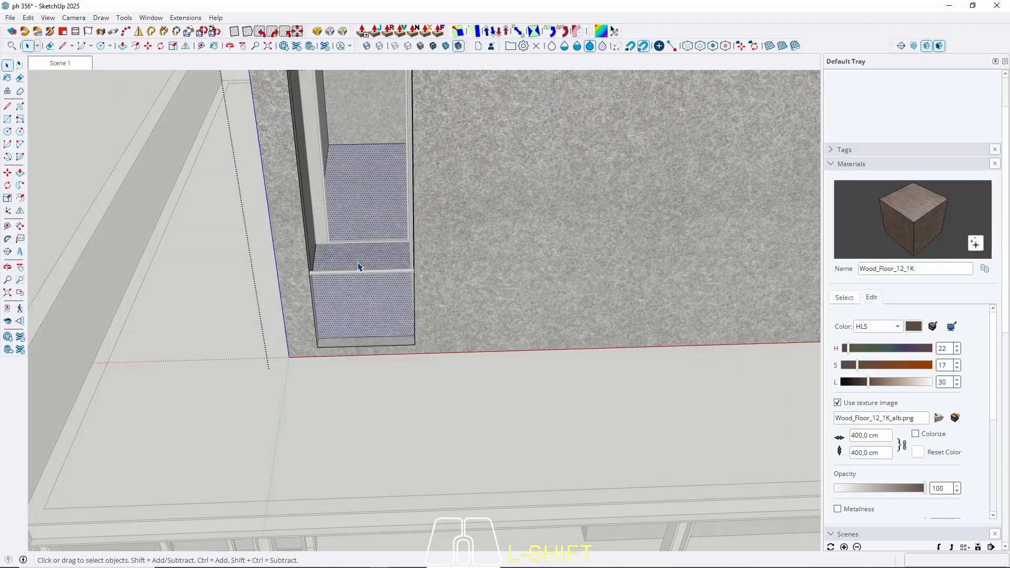
{"action": "key", "text": "b"}
{"action": "left_click", "coordinate": [357, 266]}
{"action": "key", "text": "space"}
{"action": "scroll", "coordinate": [358, 266], "scroll_direction": "down", "scroll_amount": 5}
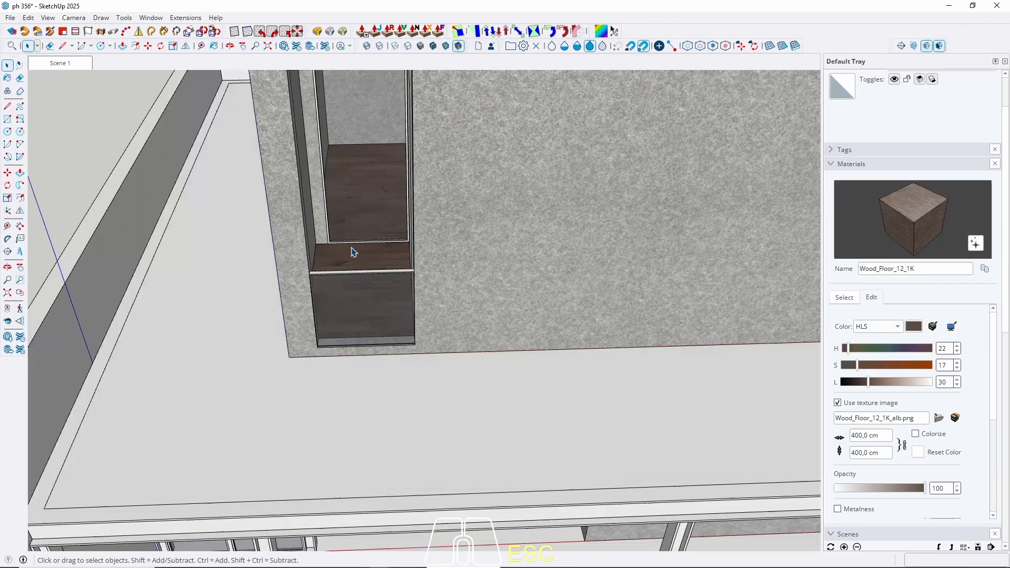
{"action": "key", "text": "Escape"}
{"action": "left_click", "coordinate": [58, 63]}
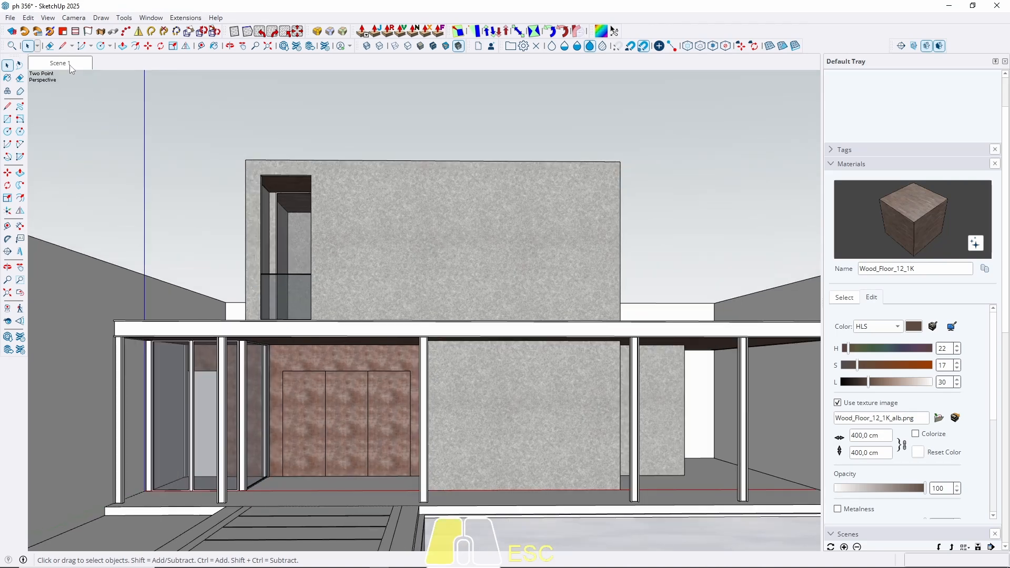
Step: Switch the face style to Shaded With Textures and update Scene 1, saving the change as a new style
{"action": "left_click", "coordinate": [48, 18]}
{"action": "mouse_move", "coordinate": [93, 184]}
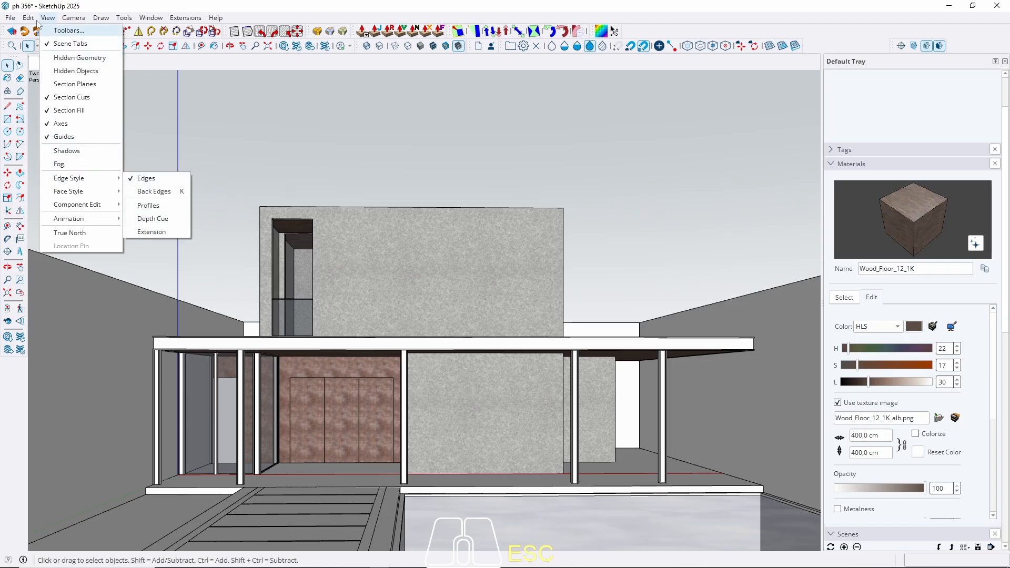
{"action": "mouse_move", "coordinate": [76, 22]}
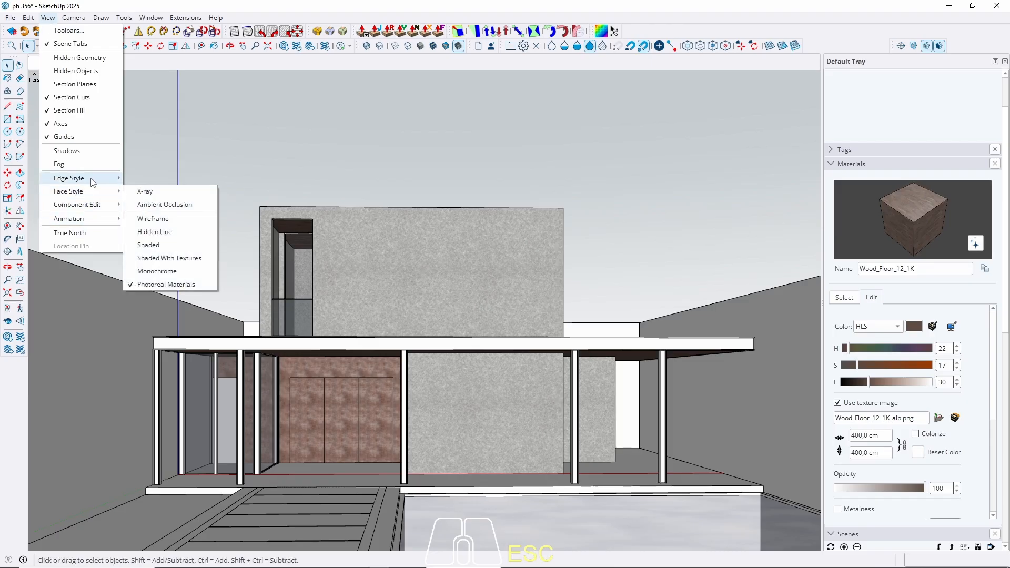
{"action": "left_click", "coordinate": [180, 259]}
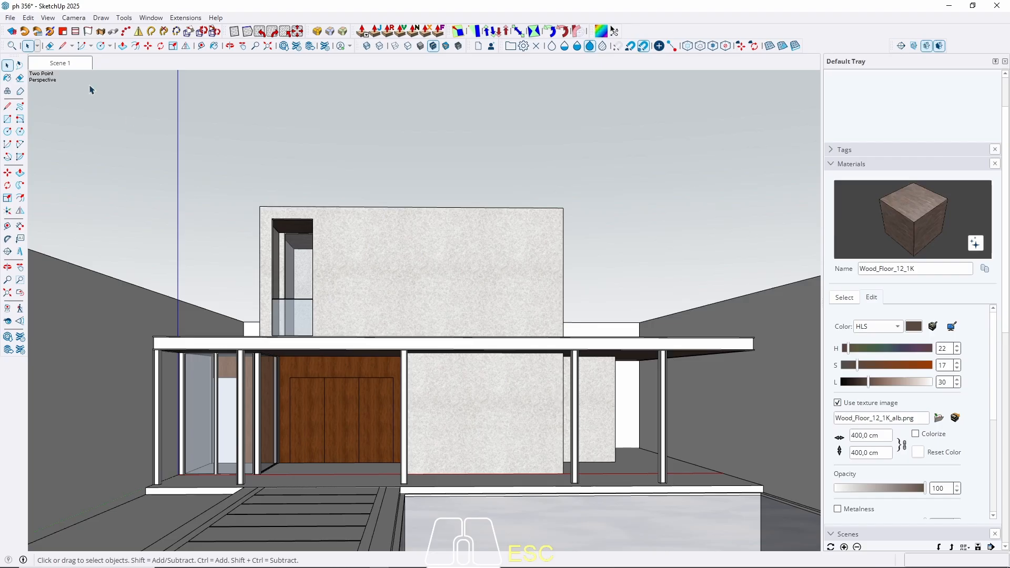
{"action": "right_click", "coordinate": [62, 63]}
{"action": "left_click", "coordinate": [89, 94]}
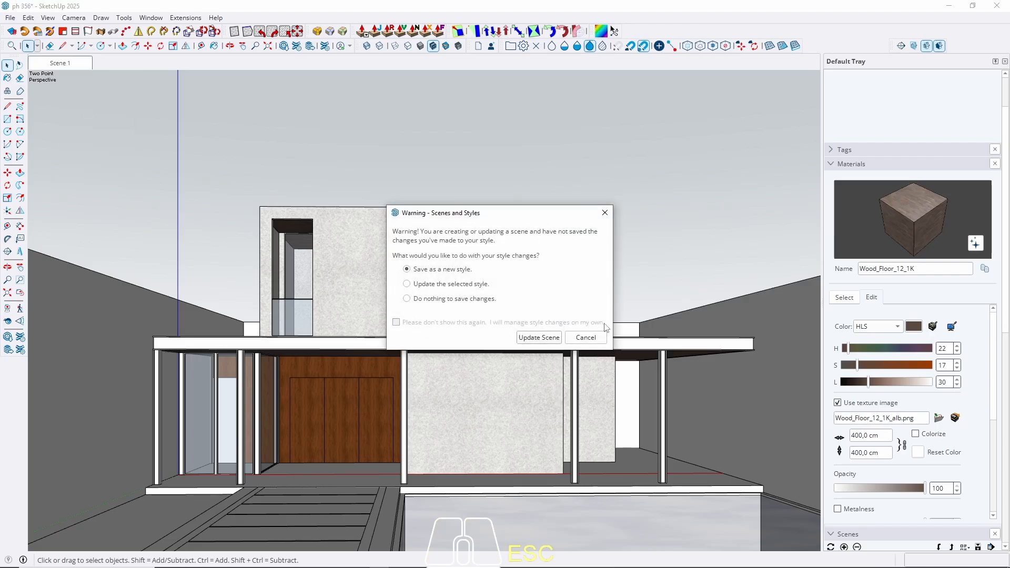
{"action": "left_click", "coordinate": [538, 338]}
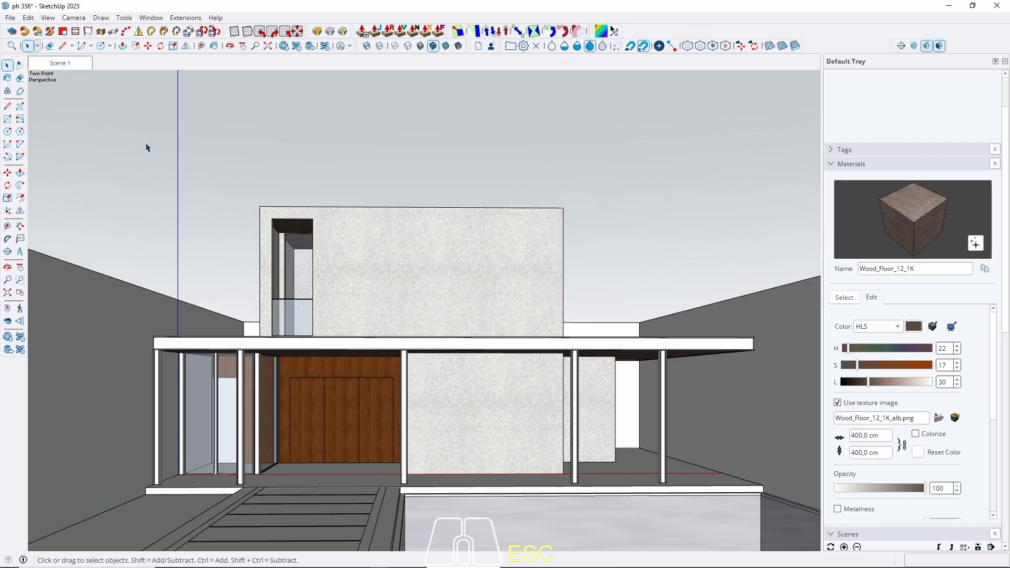
Step: Sample the concrete from the upper-floor wall and set the lightness of Concrete_06_1K to 73
{"action": "key", "text": "b"}
{"action": "left_click", "coordinate": [441, 267], "text": "alt"}
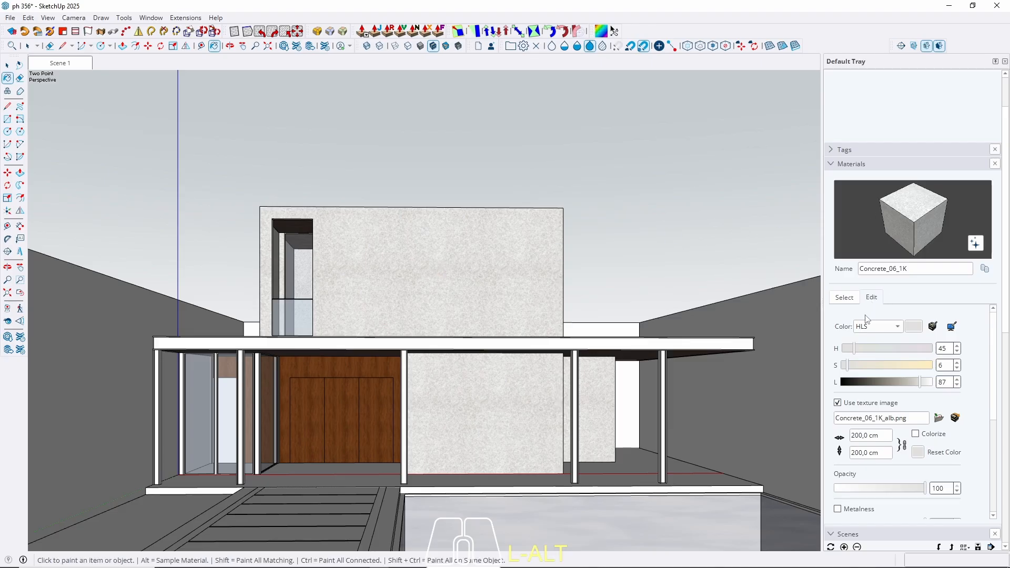
{"action": "left_click_drag", "start_coordinate": [920, 382], "coordinate": [909, 388]}
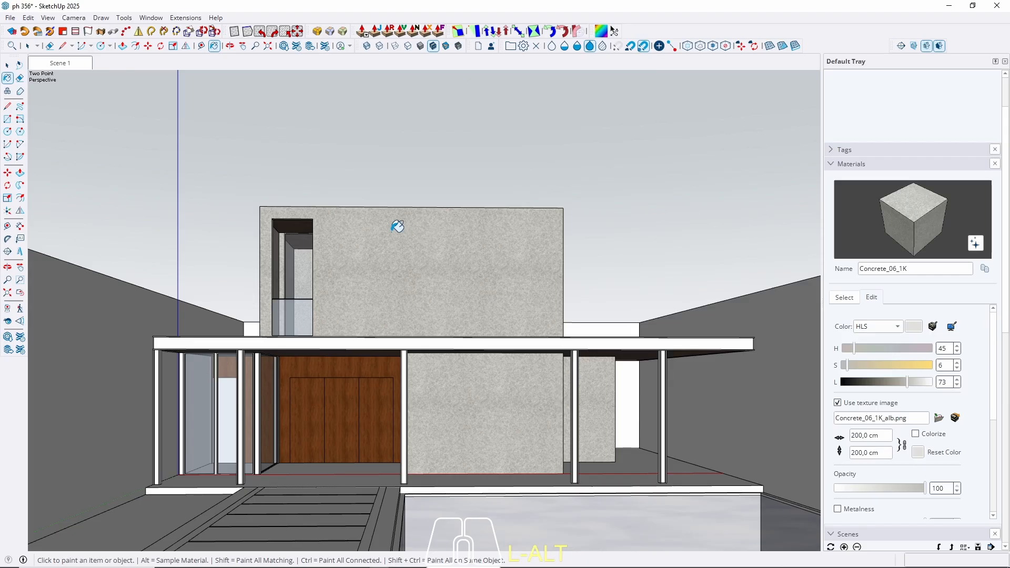
Step: Sample the Wood_Veneer_15_1K material from the wood-clad wall under the porch
{"action": "scroll", "coordinate": [292, 431], "scroll_direction": "up", "scroll_amount": 5}
{"action": "scroll", "coordinate": [310, 389], "scroll_direction": "up", "scroll_amount": 2}
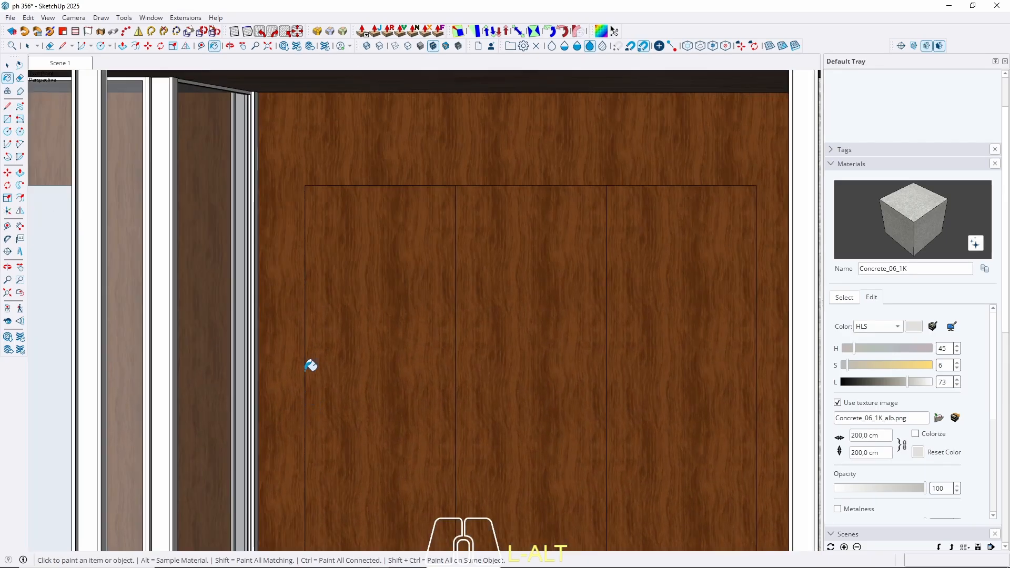
{"action": "key", "text": "space"}
{"action": "scroll", "coordinate": [352, 329], "scroll_direction": "down", "scroll_amount": 3}
{"action": "key", "text": "space"}
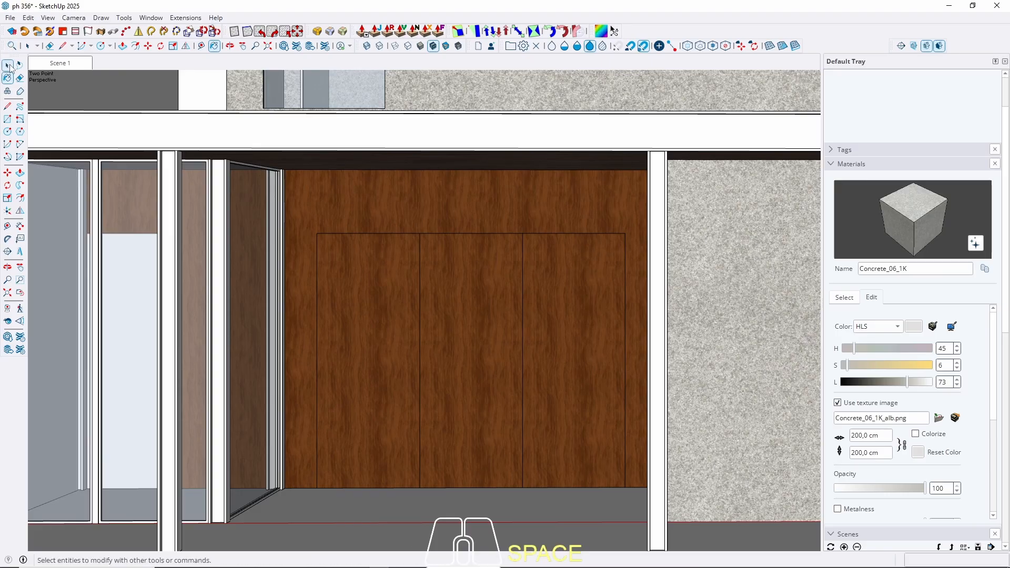
{"action": "key", "text": "b"}
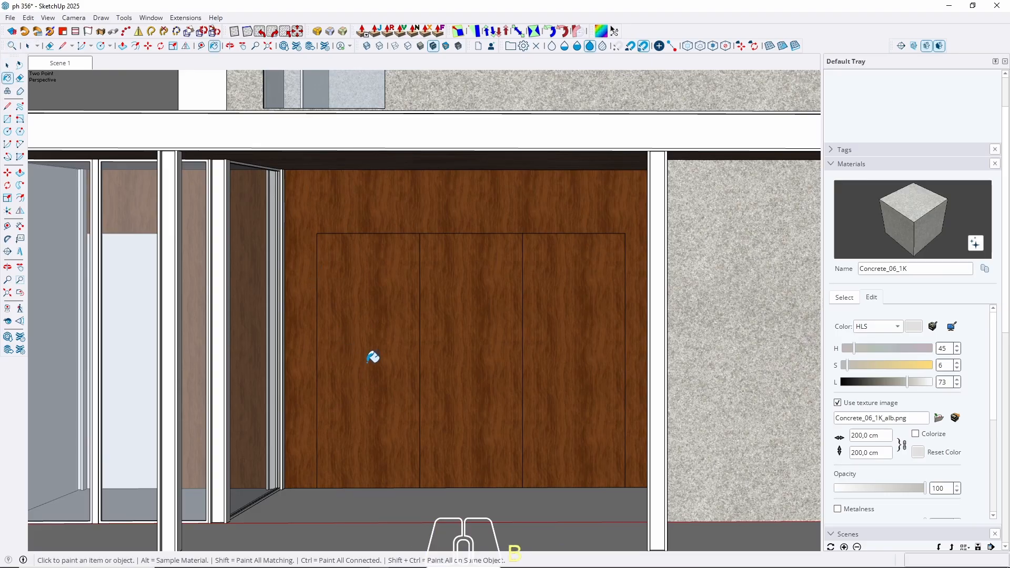
{"action": "left_click", "coordinate": [371, 357], "text": "alt"}
{"action": "key", "text": "space"}
Step: Paint the white door panel in the wood wall behind the glazing with Wood_Veneer_15_1K and return to Scene 1
{"action": "scroll", "coordinate": [327, 252], "scroll_direction": "up", "scroll_amount": 4}
{"action": "middle_click_drag", "start_coordinate": [252, 293], "coordinate": [579, 297]}
{"action": "scroll", "coordinate": [582, 292], "scroll_direction": "down", "scroll_amount": 2}
{"action": "middle_click_drag", "start_coordinate": [271, 354], "coordinate": [405, 312]}
{"action": "left_click", "coordinate": [21, 293]}
{"action": "middle_click_drag", "start_coordinate": [225, 331], "coordinate": [263, 289]}
{"action": "left_click", "coordinate": [20, 293]}
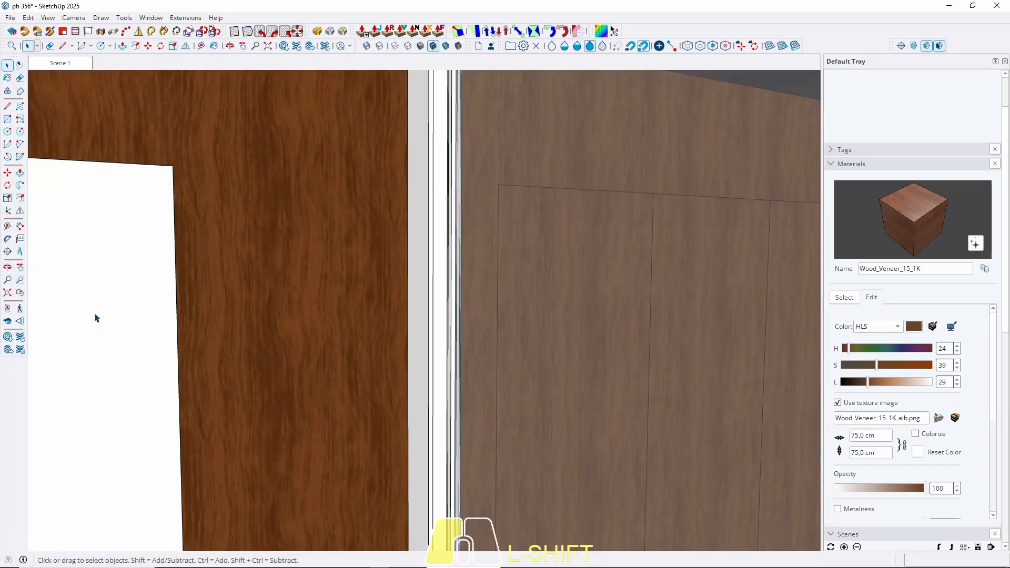
{"action": "left_click", "coordinate": [94, 317]}
{"action": "key", "text": "b"}
{"action": "left_click", "coordinate": [100, 305]}
{"action": "key", "text": "space"}
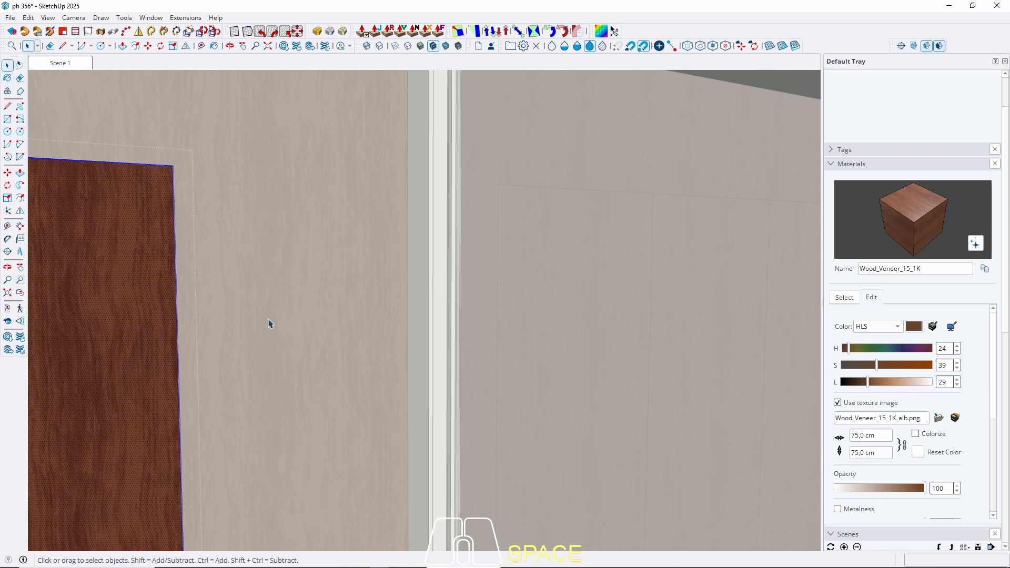
{"action": "left_click", "coordinate": [70, 66]}
{"action": "key", "text": "Escape"}
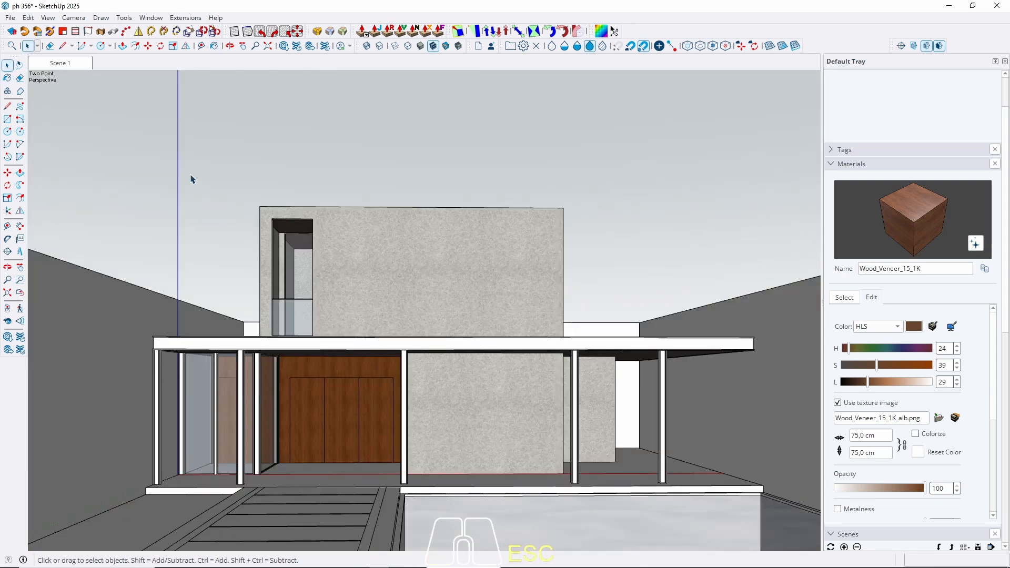
Step: Paint the boundary wall on the glazed-room side of the house with Wood_Planks_01_1K from the Wood collection
{"action": "left_click", "coordinate": [844, 298]}
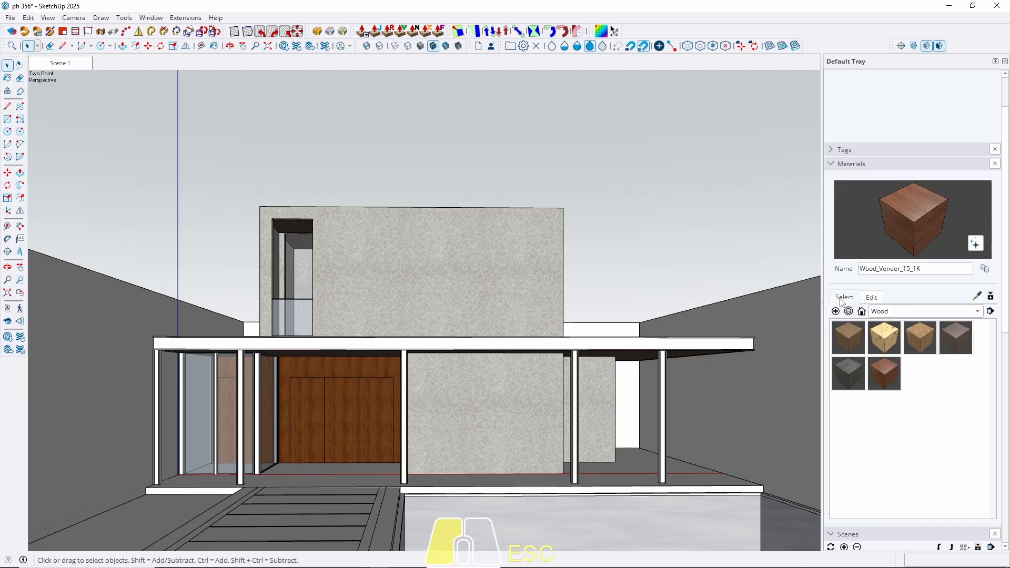
{"action": "left_click", "coordinate": [852, 371]}
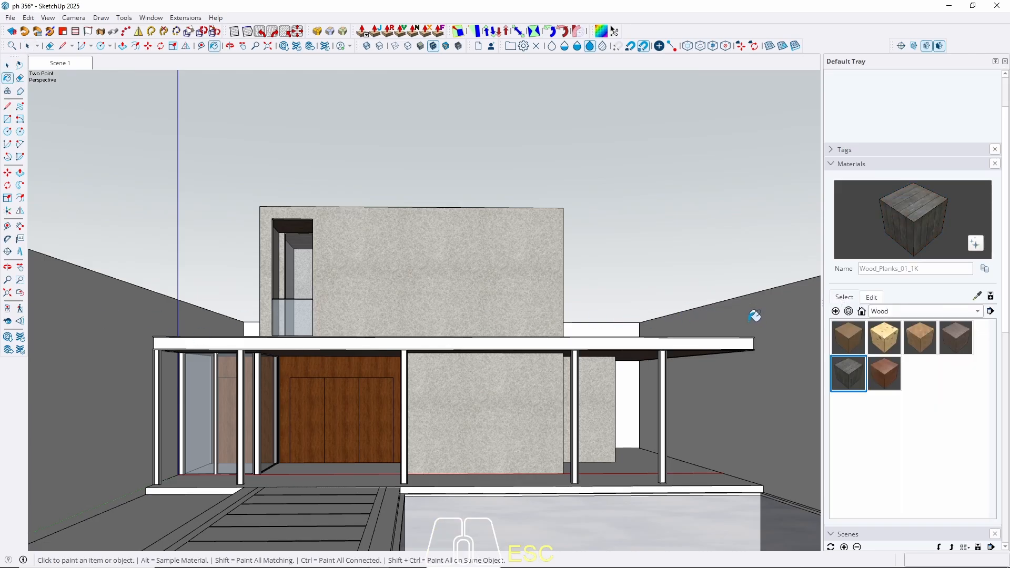
{"action": "key", "text": "space"}
{"action": "left_click", "coordinate": [97, 361]}
{"action": "key", "text": "b"}
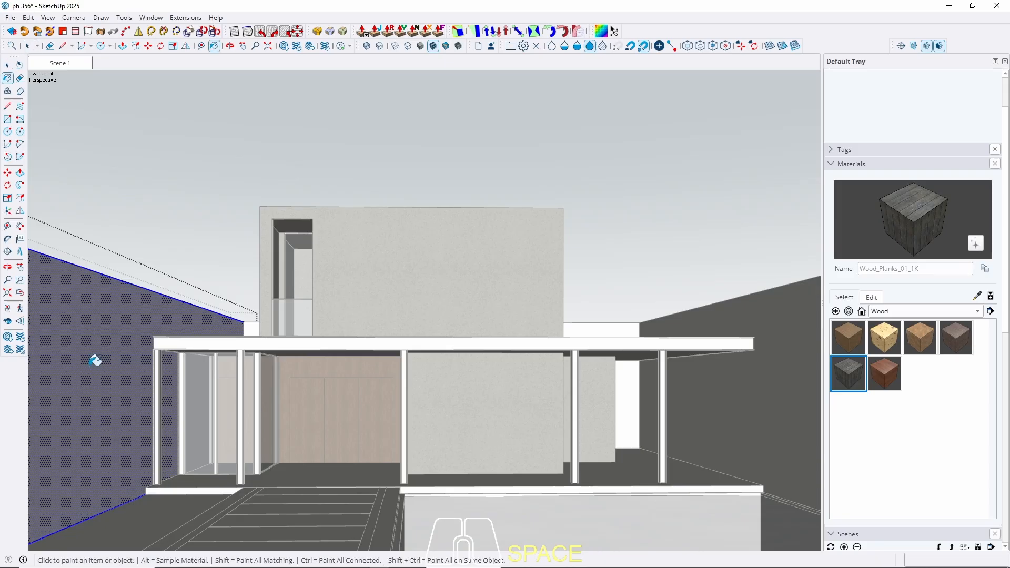
{"action": "left_click", "coordinate": [91, 371]}
{"action": "key", "text": "space"}
{"action": "middle_click_drag", "start_coordinate": [91, 371], "coordinate": [132, 408]}
{"action": "key", "text": "Escape"}
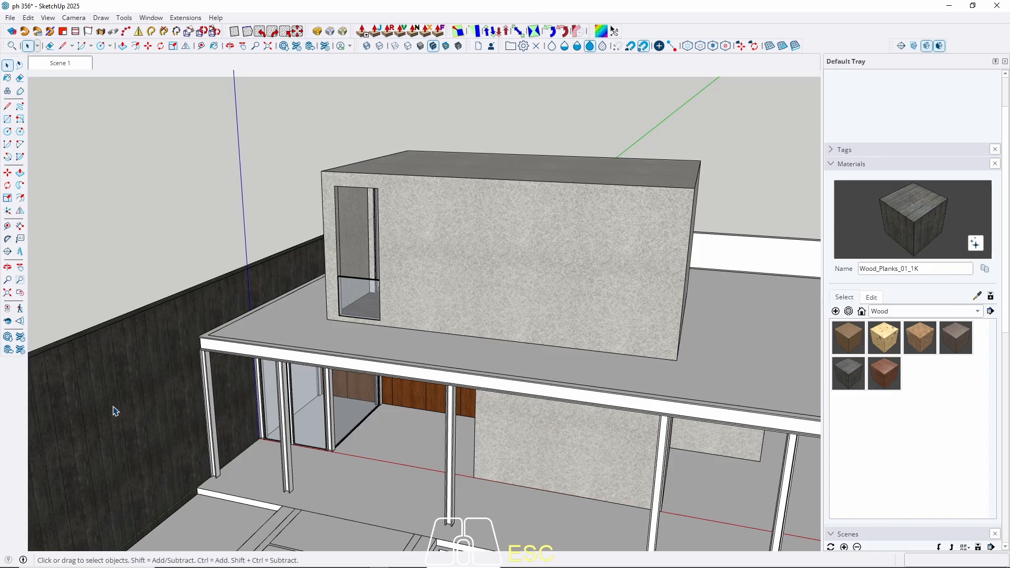
Step: Paint the rear boundary wall and the opposite side boundary wall with Wood_Planks_01_1K
{"action": "scroll", "coordinate": [118, 383], "scroll_direction": "up", "scroll_amount": 1}
{"action": "scroll", "coordinate": [117, 383], "scroll_direction": "down", "scroll_amount": 3}
{"action": "double_click", "coordinate": [664, 284]}
{"action": "left_click", "coordinate": [656, 284]}
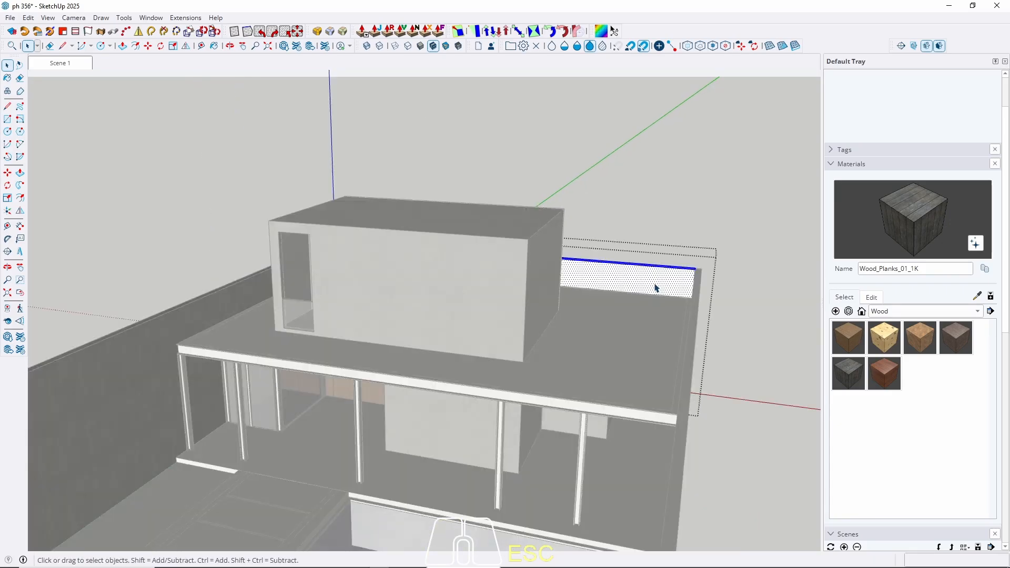
{"action": "key", "text": "b"}
{"action": "left_click", "coordinate": [655, 284]}
{"action": "key", "text": "space"}
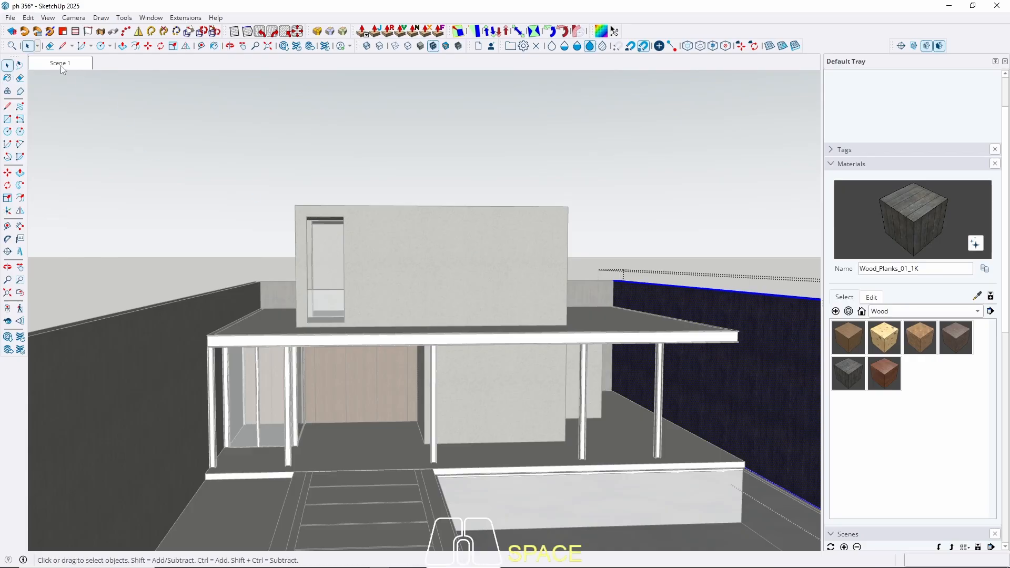
Step: Return to Scene 1 and set the lightness of the Wood_Planks_01_1K material to 40
{"action": "left_click", "coordinate": [61, 64]}
{"action": "key", "text": "Escape"}
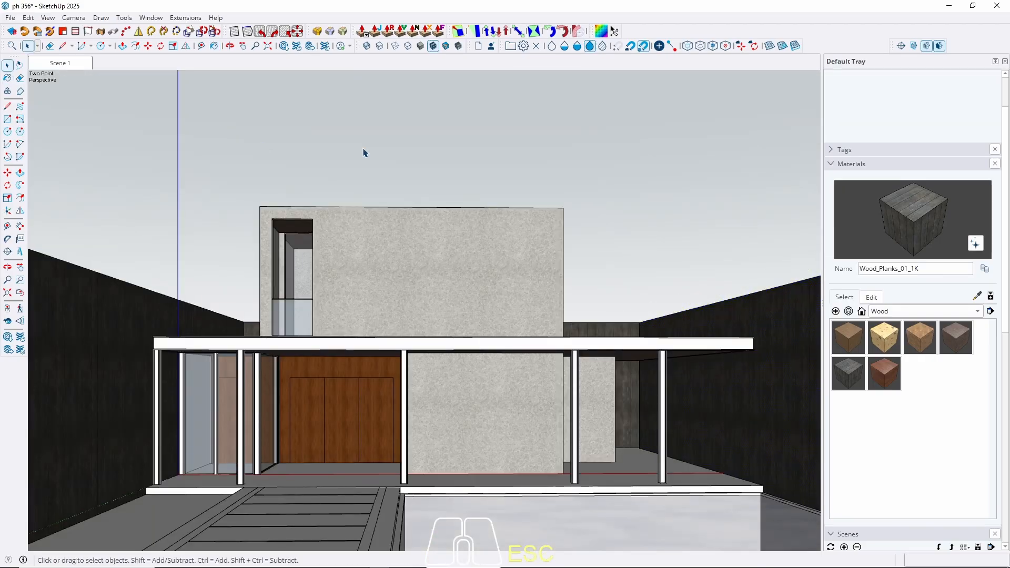
{"action": "left_click", "coordinate": [872, 297]}
{"action": "left_click_drag", "start_coordinate": [861, 387], "coordinate": [878, 387]}
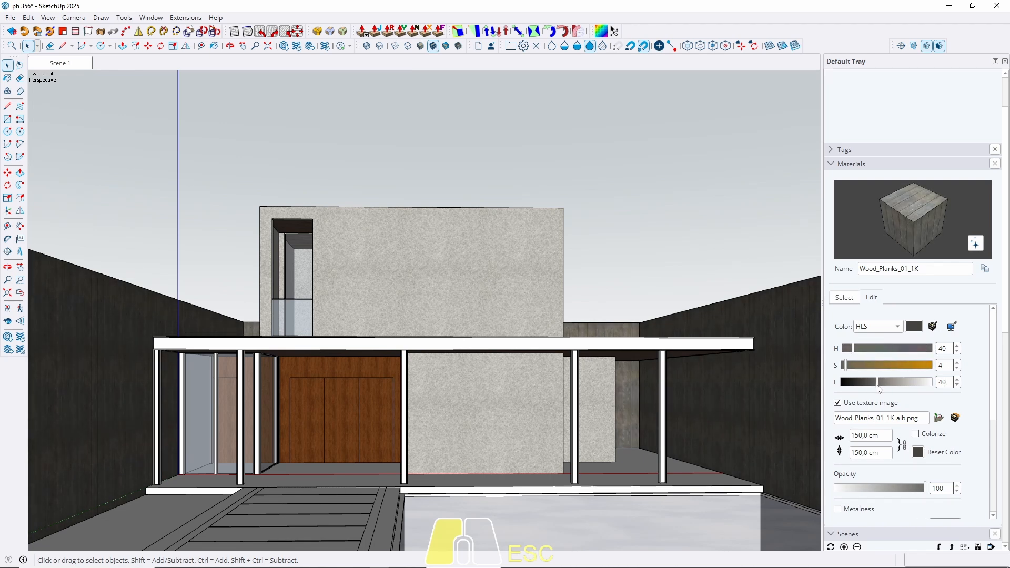
Step: Preview the materials in the Wood collection to compare alternatives for the boundary walls
{"action": "left_click", "coordinate": [843, 298]}
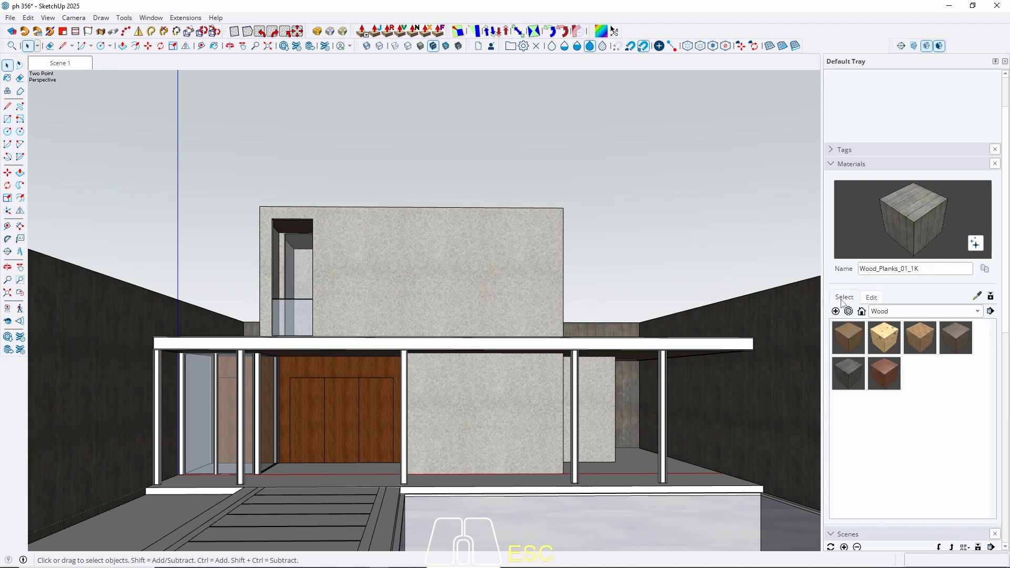
{"action": "left_click", "coordinate": [842, 347]}
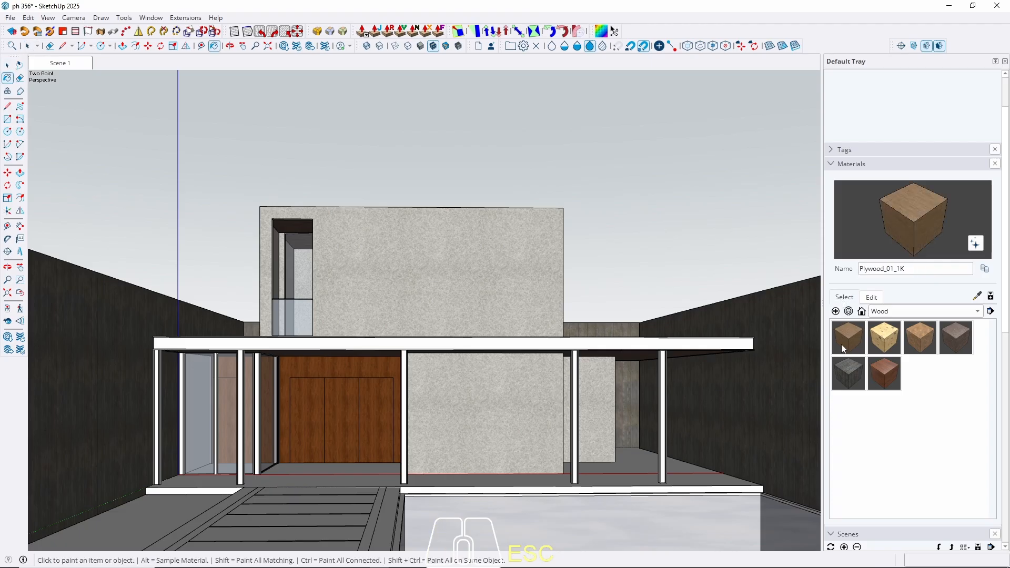
{"action": "left_click", "coordinate": [965, 341]}
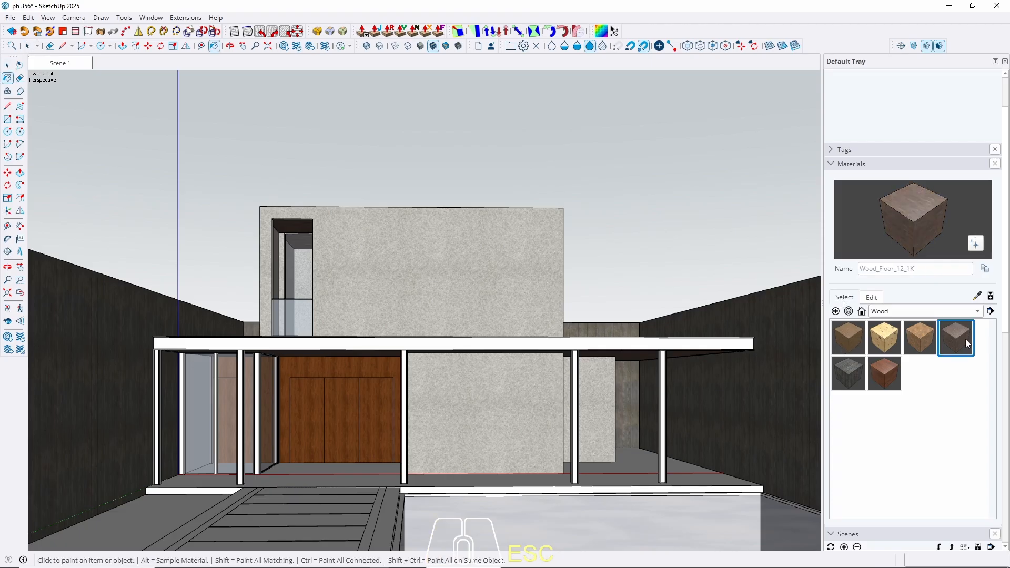
{"action": "left_click", "coordinate": [921, 336]}
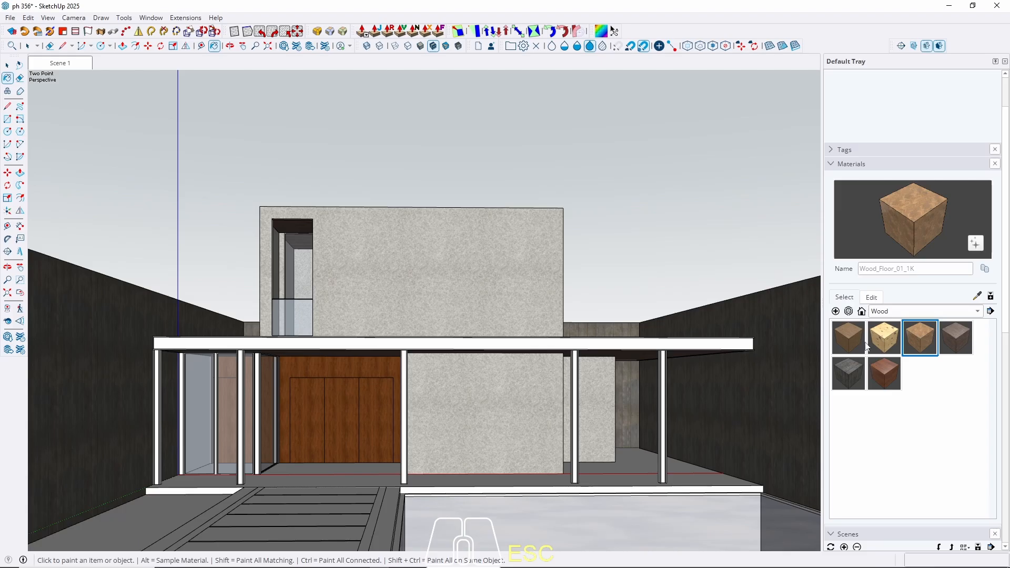
{"action": "left_click", "coordinate": [846, 376]}
{"action": "left_click", "coordinate": [880, 342]}
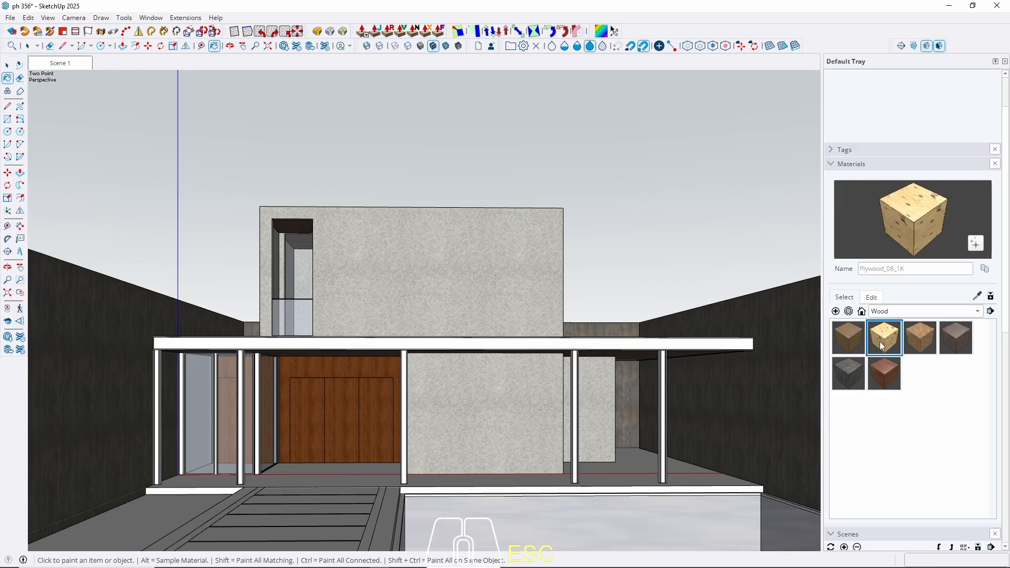
{"action": "left_click", "coordinate": [853, 375]}
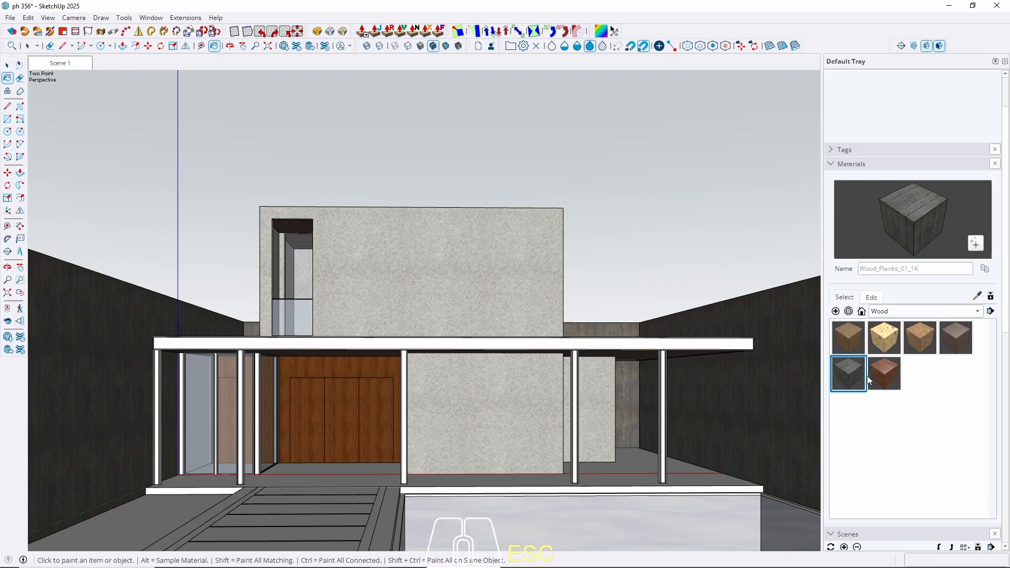
{"action": "left_click", "coordinate": [892, 374]}
Step: Paint the boundary wall on the pool side of the house with Plywood_01_1K
{"action": "left_click", "coordinate": [848, 338]}
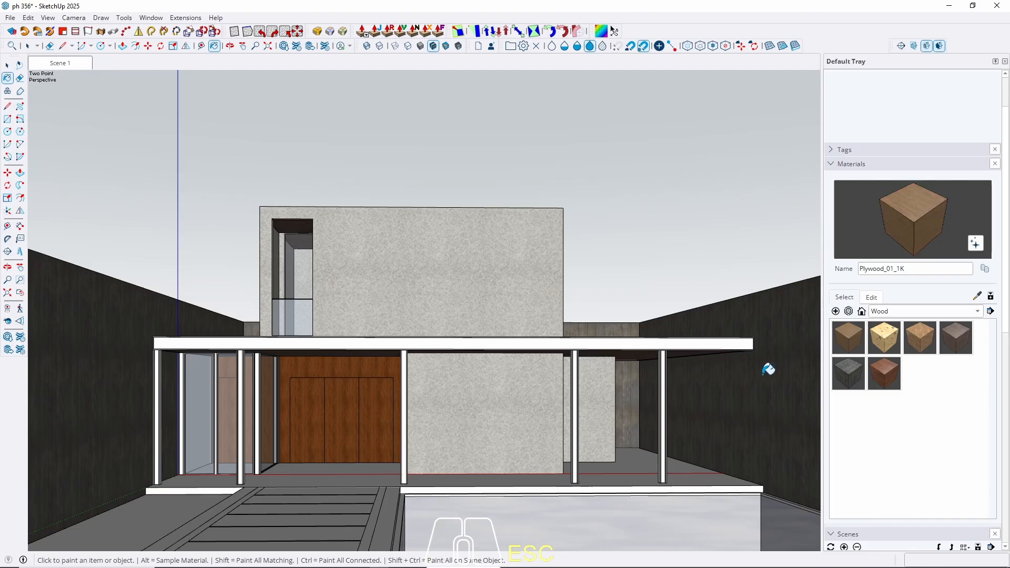
{"action": "key", "text": "space"}
{"action": "double_click", "coordinate": [757, 409]}
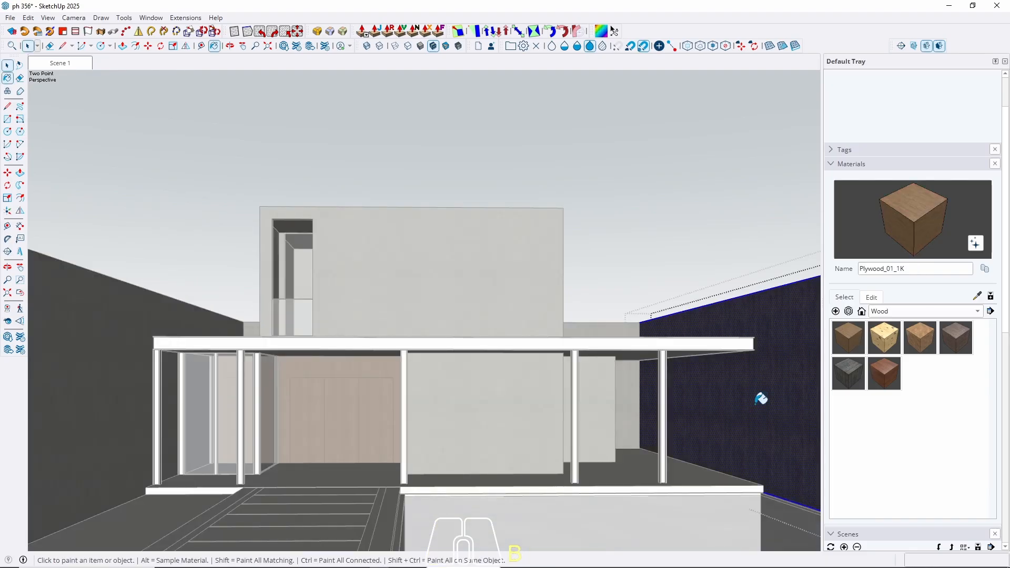
{"action": "key", "text": "Escape"}
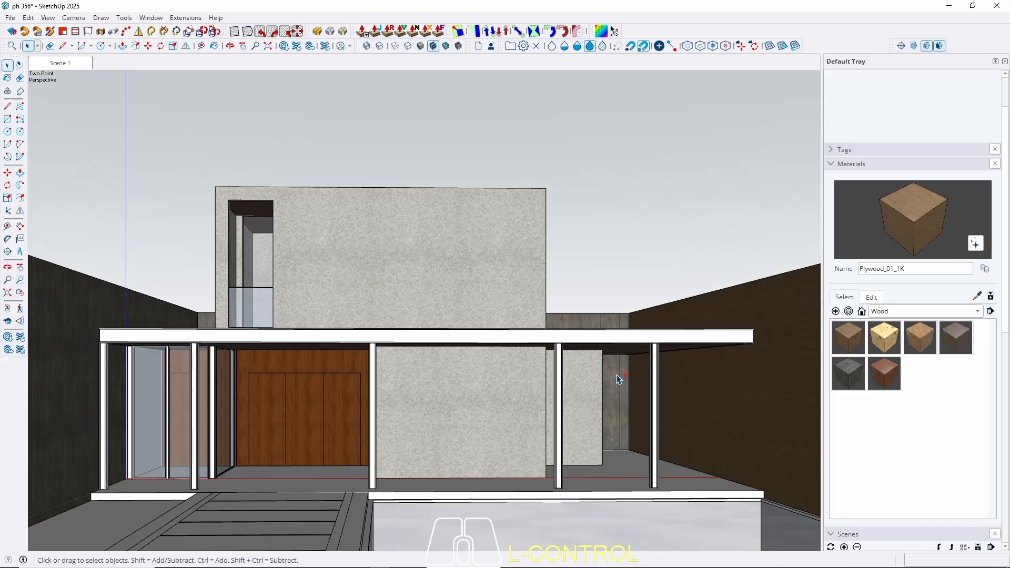
Step: Undo the Plywood_01_1K paint on the pool-side boundary wall and return to Scene 1
{"action": "key", "text": "ctrl+z"}
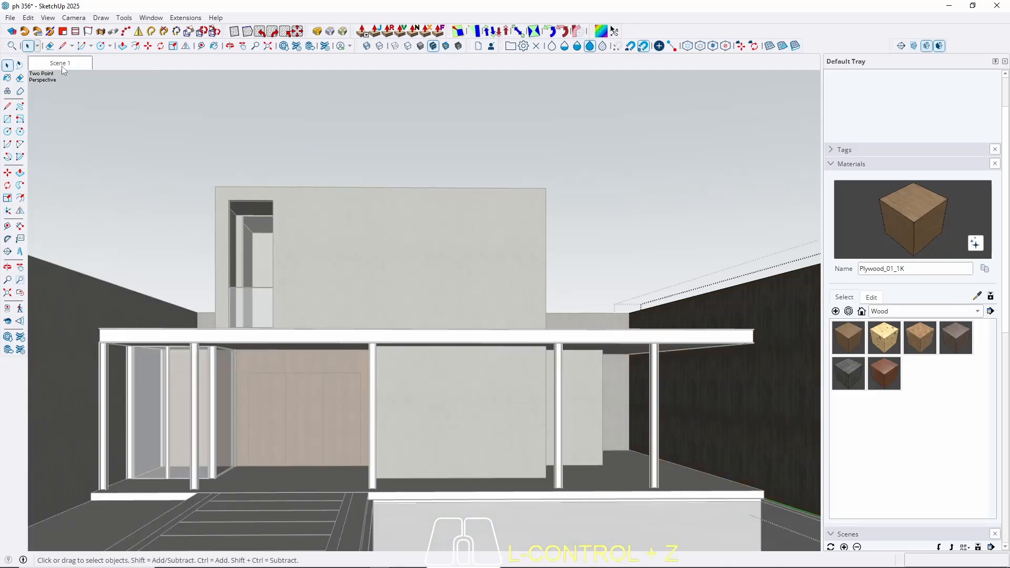
{"action": "key", "text": "Escape"}
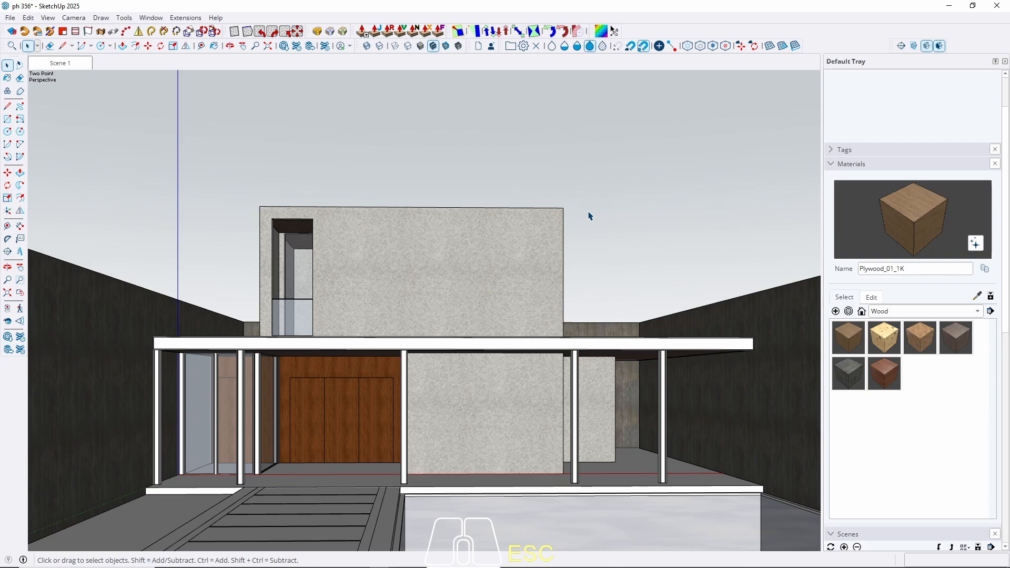
Step: Compare materials in the Asphalt & Concrete collection and choose Asphalt_06_1K for the terrace floor
{"action": "middle_click_drag", "start_coordinate": [511, 317], "coordinate": [348, 379]}
{"action": "scroll", "coordinate": [337, 381], "scroll_direction": "up", "scroll_amount": 5}
{"action": "scroll", "coordinate": [257, 342], "scroll_direction": "down", "scroll_amount": 5}
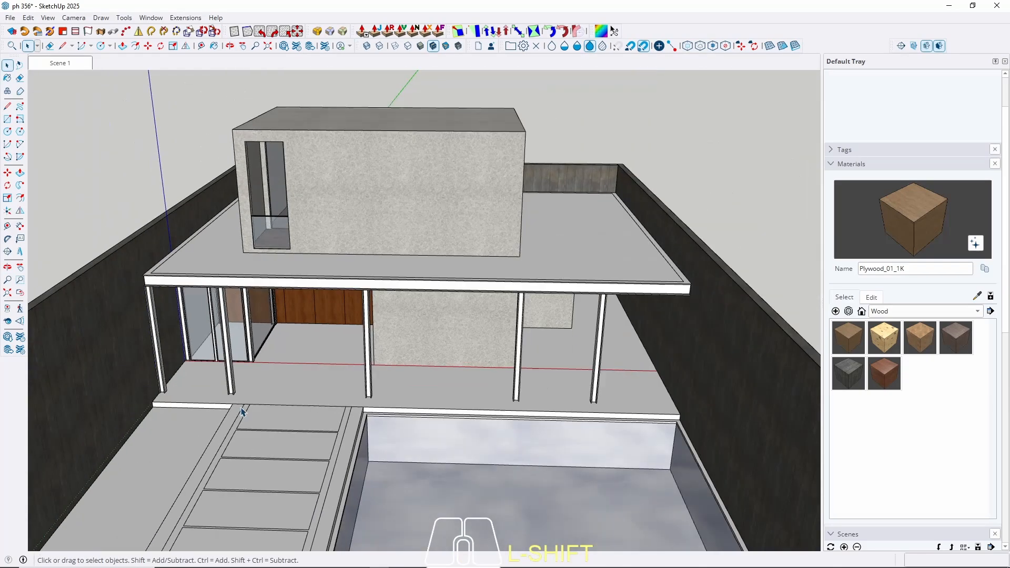
{"action": "left_click", "coordinate": [882, 313]}
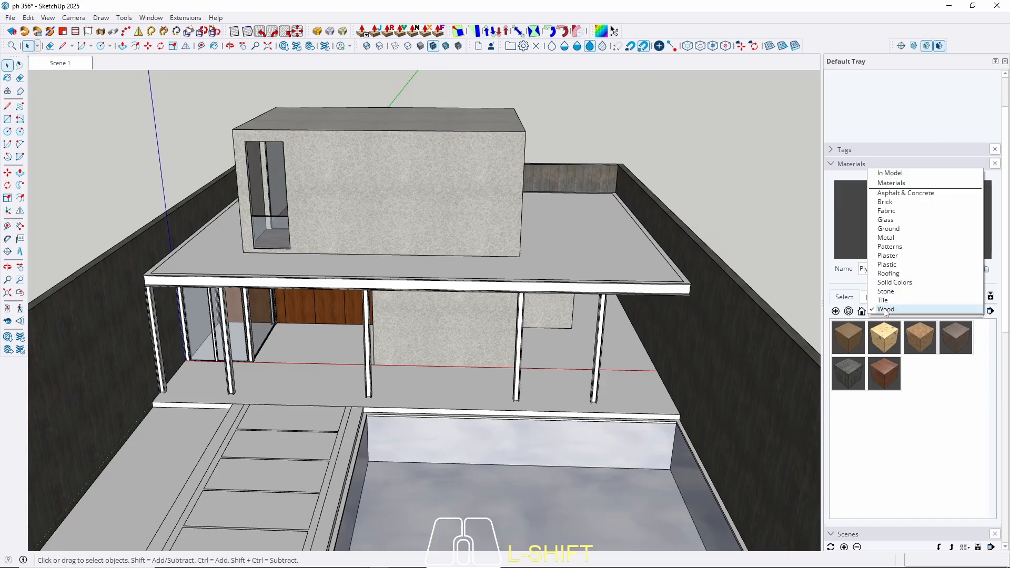
{"action": "left_click", "coordinate": [902, 193]}
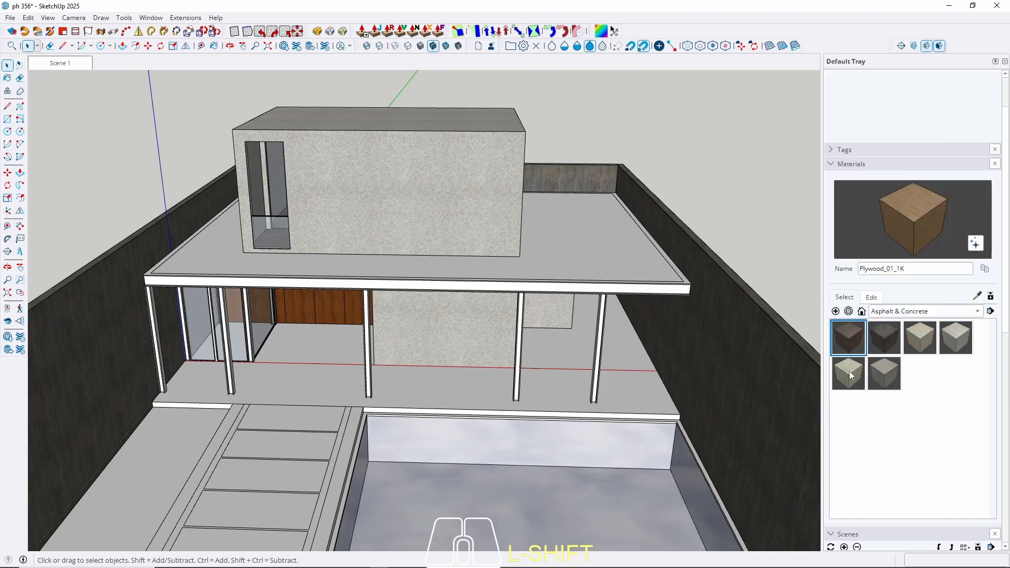
{"action": "left_click", "coordinate": [882, 336]}
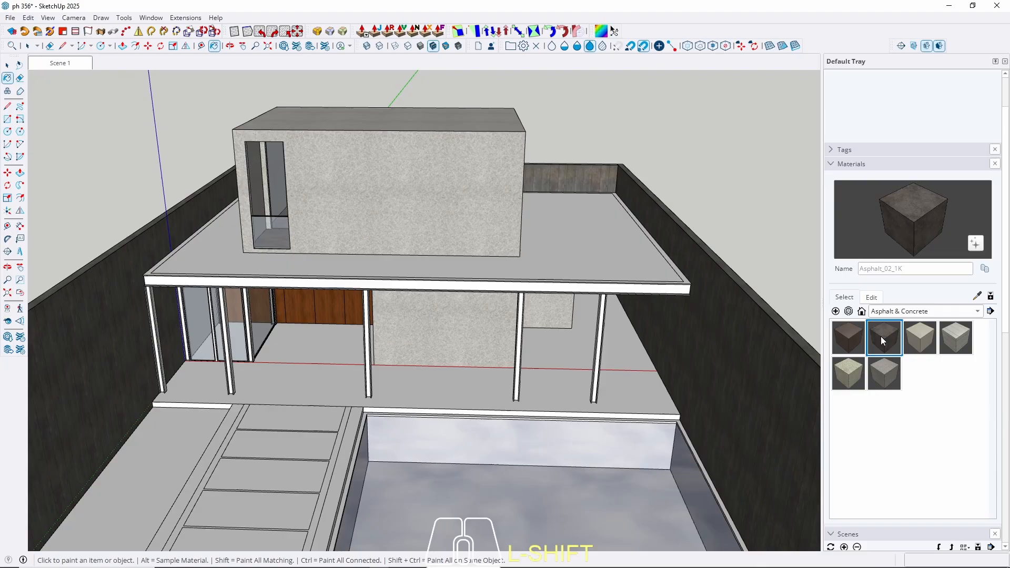
{"action": "left_click", "coordinate": [880, 375]}
{"action": "left_click", "coordinate": [920, 337]}
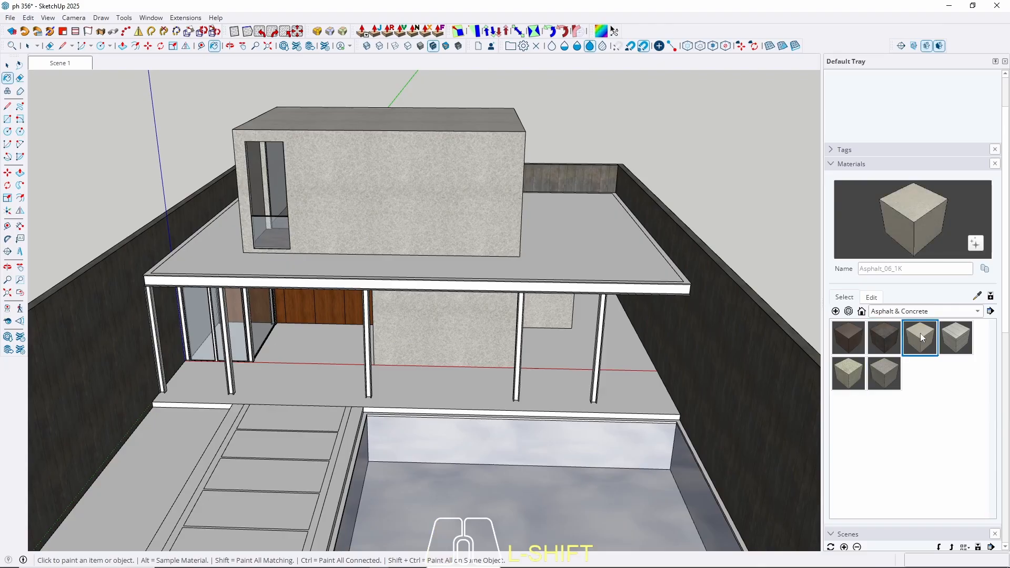
Step: Paint the whole terrace floor slab, including its edges, with Asphalt_06_1K
{"action": "key", "text": "space"}
{"action": "scroll", "coordinate": [382, 374], "scroll_direction": "up", "scroll_amount": 5}
{"action": "key", "text": "space"}
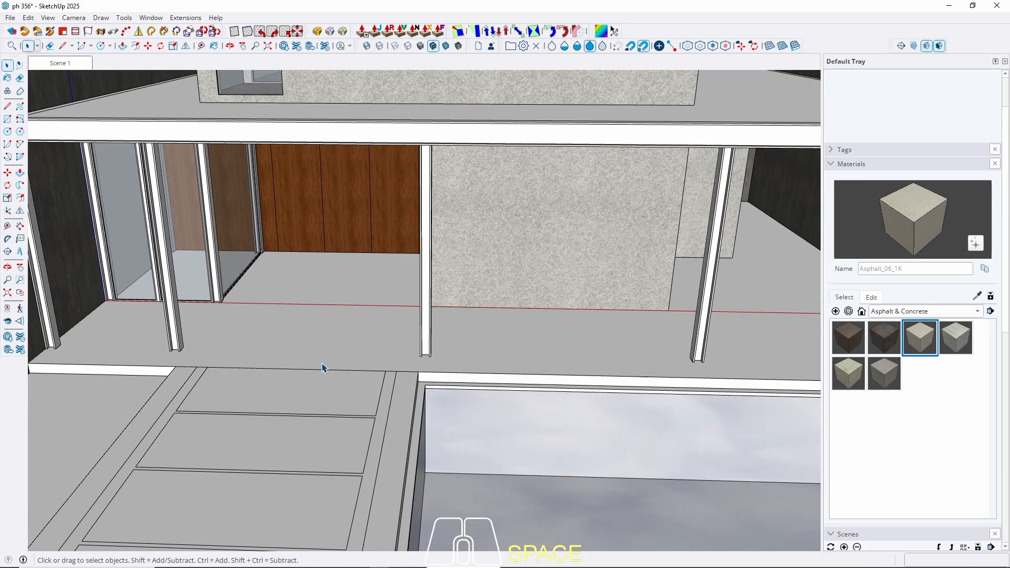
{"action": "double_click", "coordinate": [307, 326]}
{"action": "triple_click", "coordinate": [307, 326]}
{"action": "key", "text": "b"}
{"action": "left_click", "coordinate": [312, 320]}
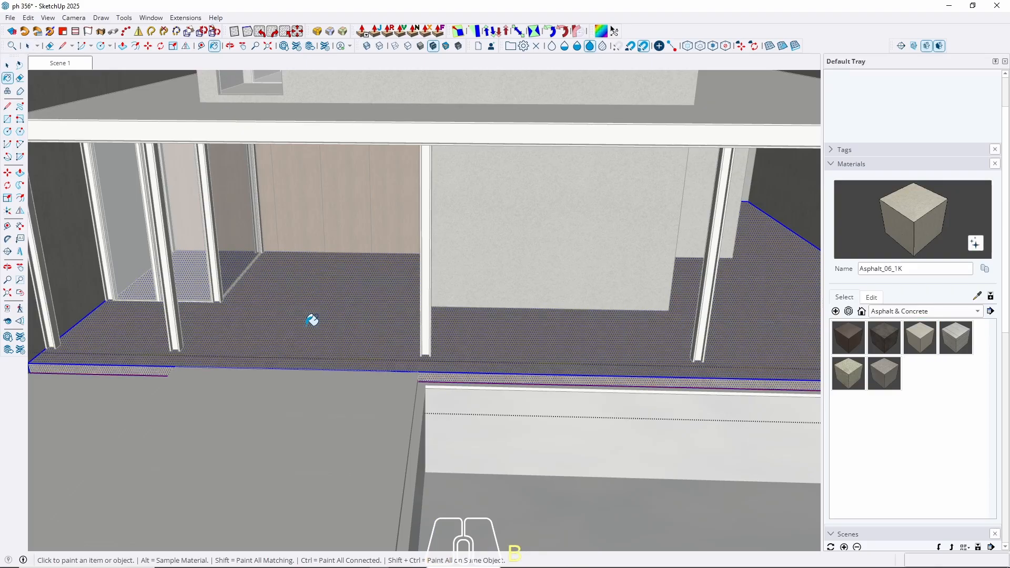
{"action": "key", "text": "space"}
{"action": "key", "text": "Escape"}
Step: Paint the paved walkway in front of the terrace with Asphalt_06_1K
{"action": "triple_click", "coordinate": [338, 401]}
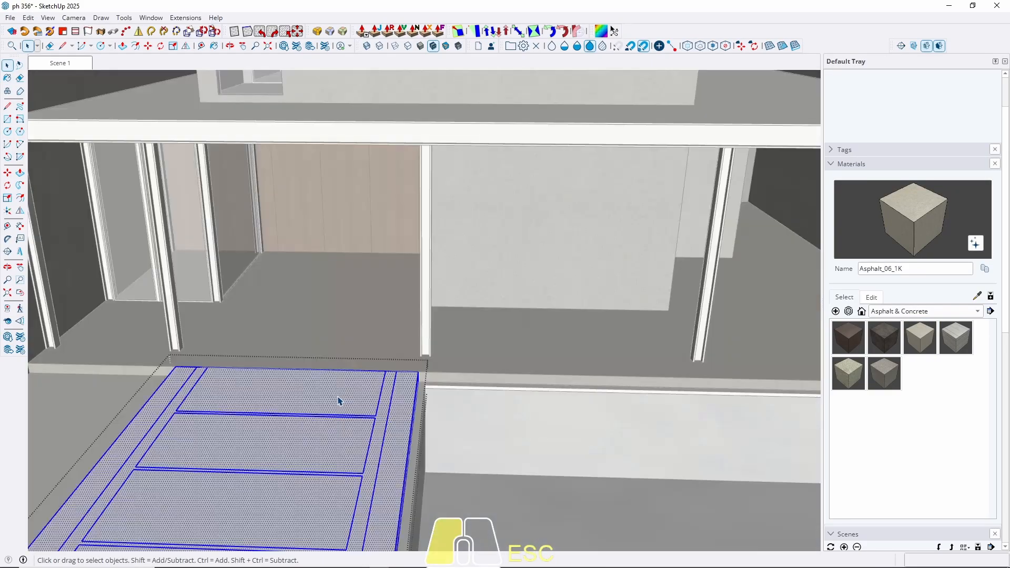
{"action": "key", "text": "b"}
{"action": "left_click", "coordinate": [341, 394]}
{"action": "key", "text": "space"}
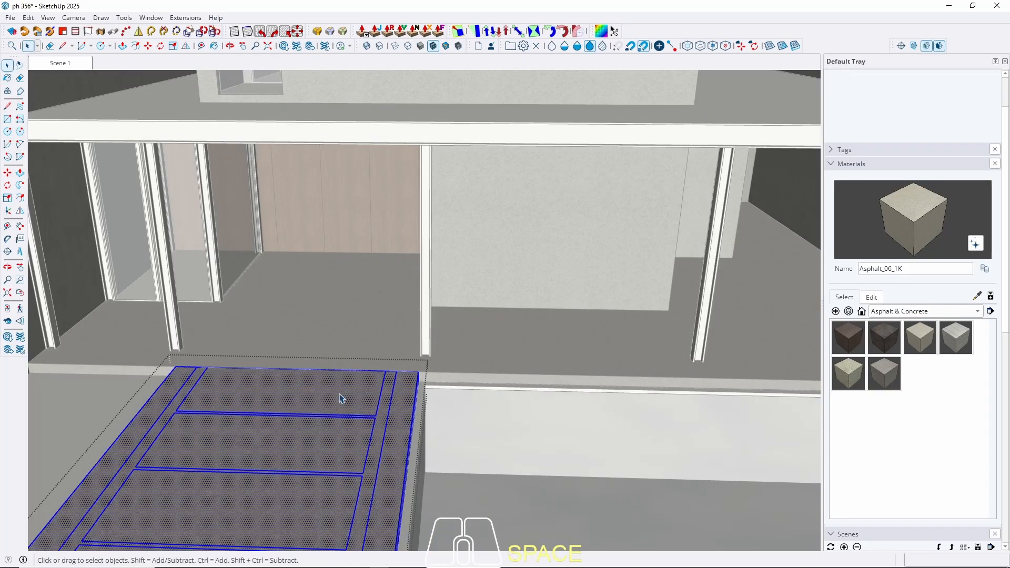
{"action": "scroll", "coordinate": [357, 368], "scroll_direction": "down", "scroll_amount": 6}
{"action": "key", "text": "Escape"}
Step: Select the joint strips between the walkway slabs and look through the Solid Colors collection for a green tone
{"action": "scroll", "coordinate": [370, 347], "scroll_direction": "up", "scroll_amount": 6}
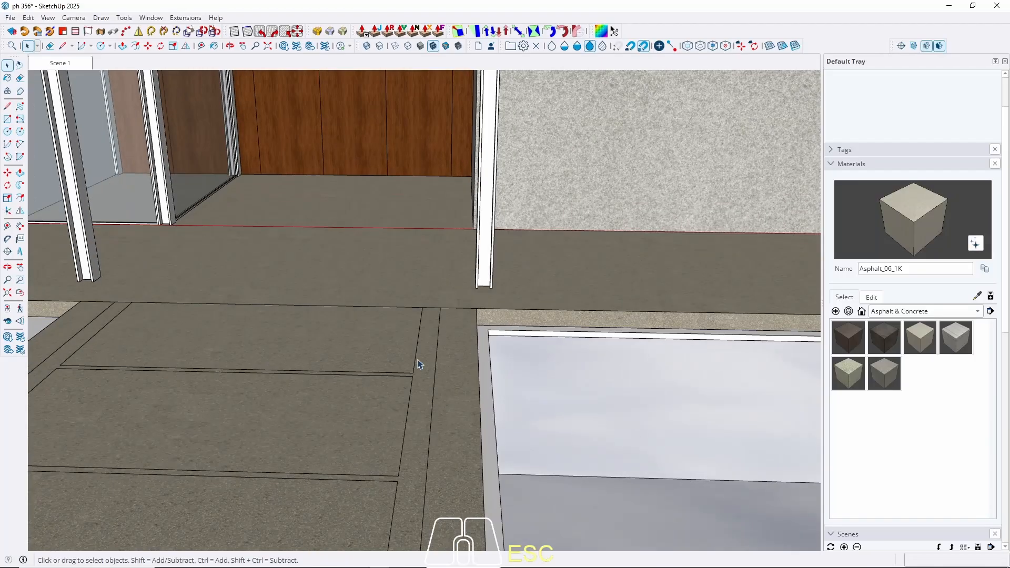
{"action": "triple_click", "coordinate": [417, 363]}
{"action": "key", "text": "Escape"}
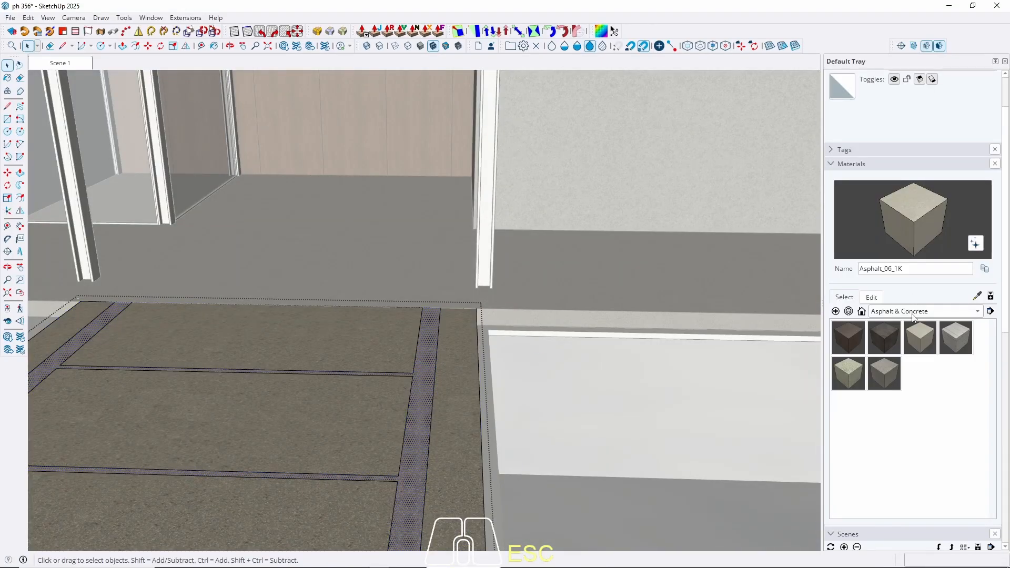
{"action": "left_click", "coordinate": [913, 311]}
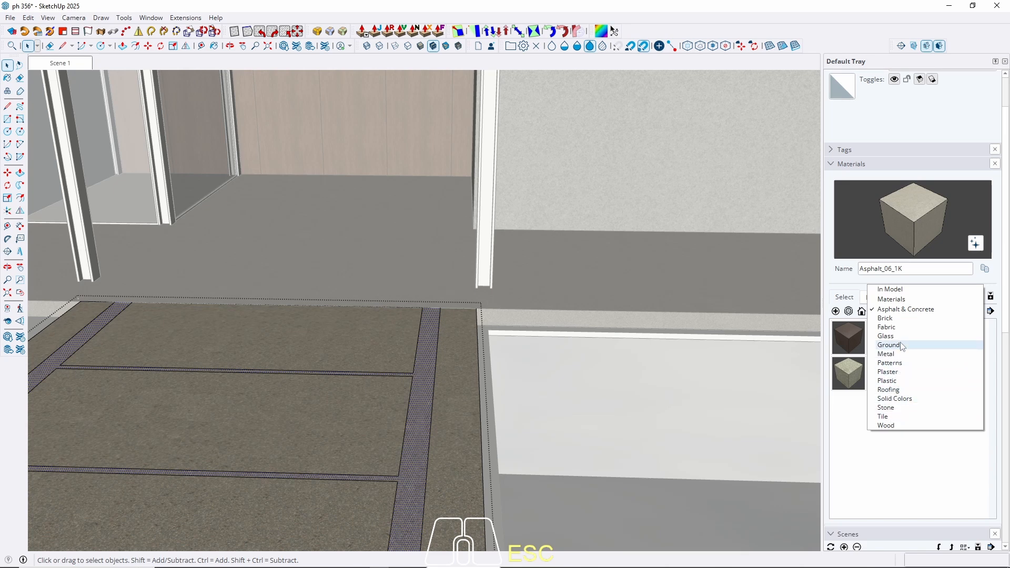
{"action": "left_click", "coordinate": [903, 398]}
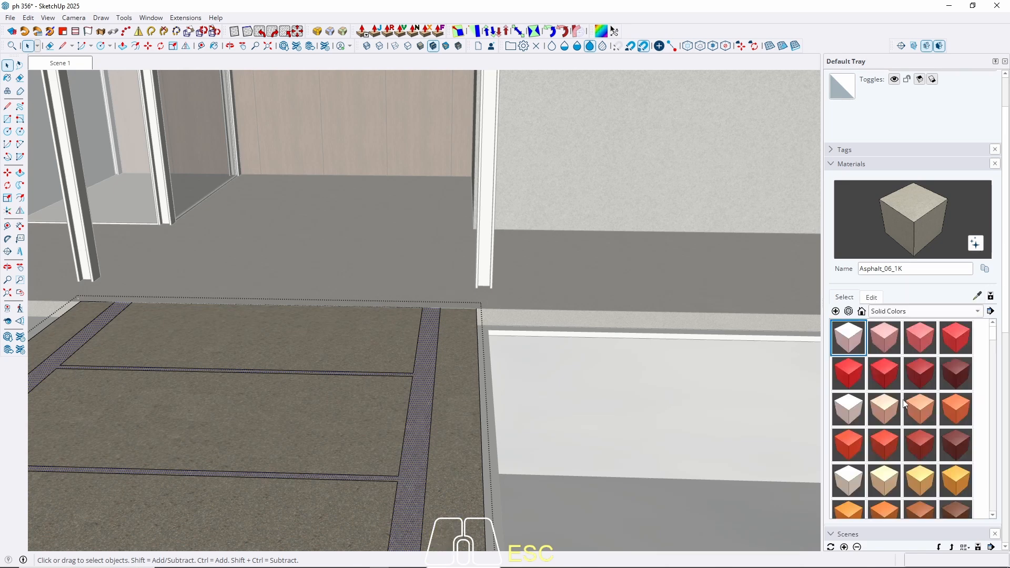
{"action": "scroll", "coordinate": [899, 399], "scroll_direction": "down", "scroll_amount": 5}
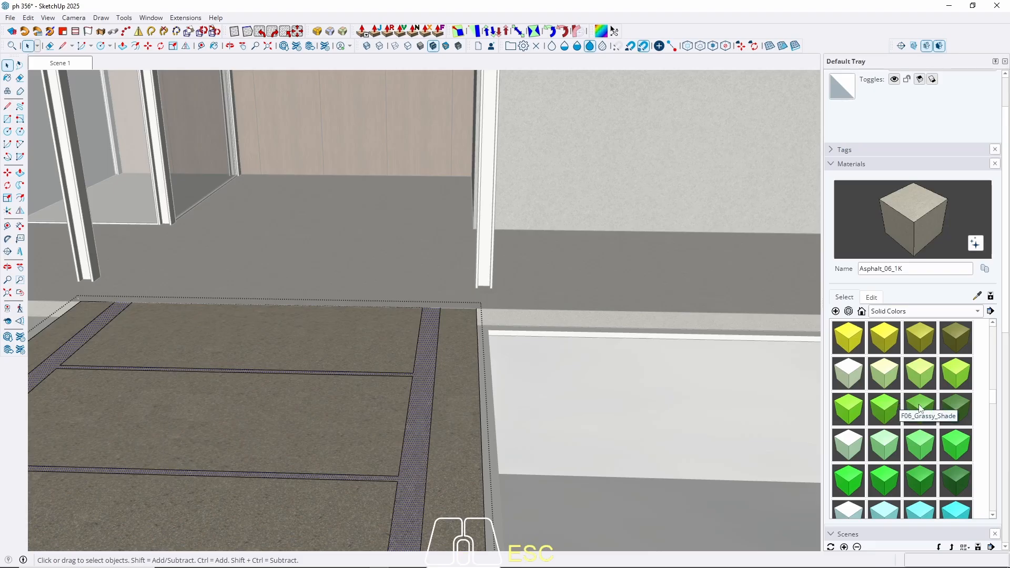
{"action": "scroll", "coordinate": [925, 459], "scroll_direction": "down", "scroll_amount": 10}
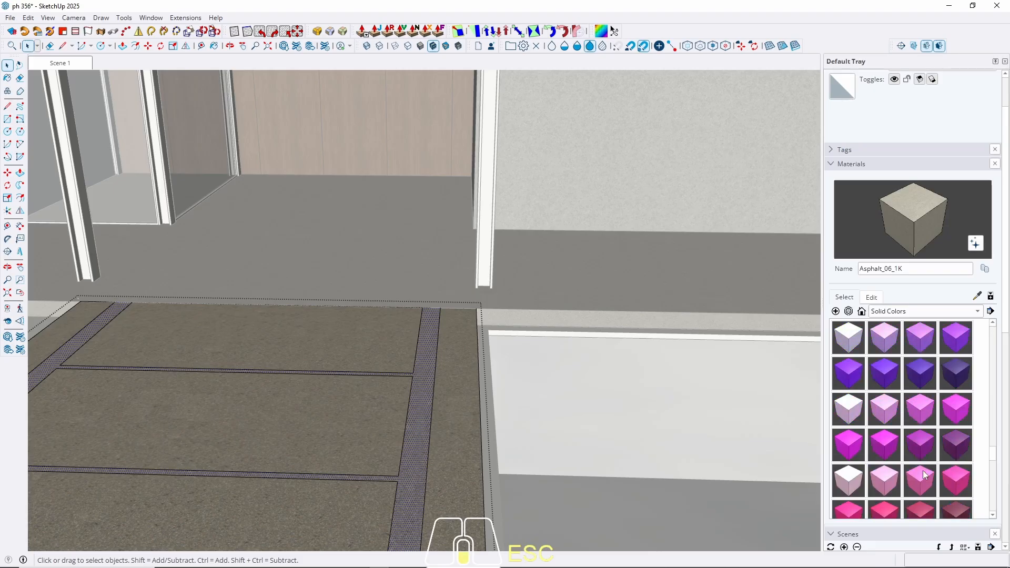
{"action": "scroll", "coordinate": [924, 472], "scroll_direction": "up", "scroll_amount": 8}
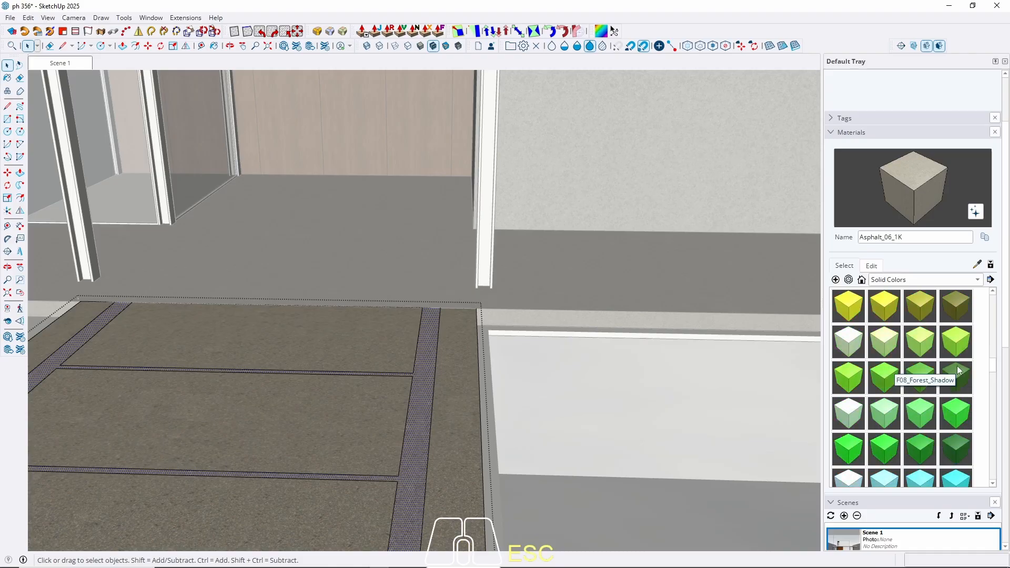
{"action": "scroll", "coordinate": [960, 370], "scroll_direction": "up", "scroll_amount": 1}
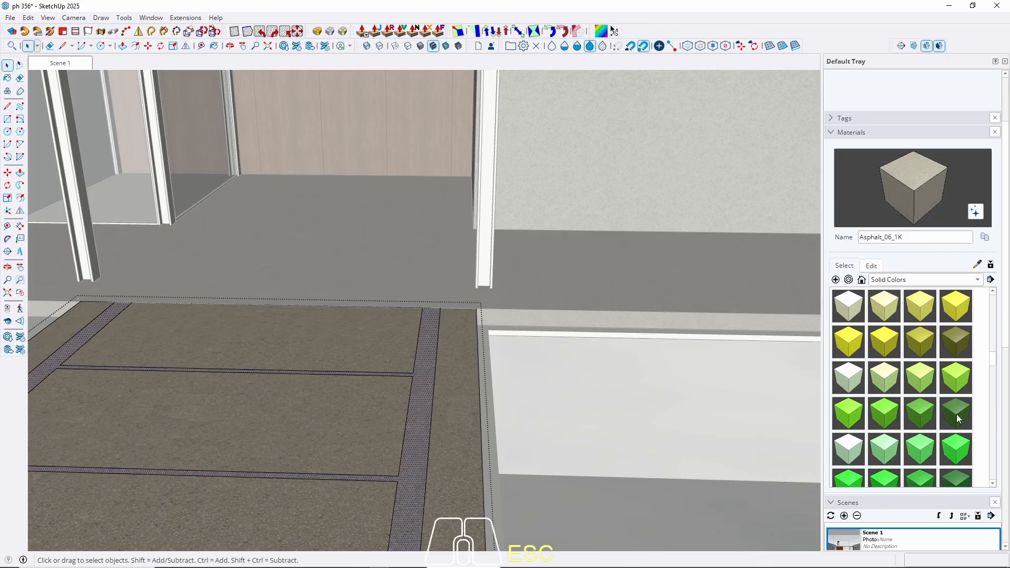
Step: Try E08_Lime_Depth on the selected joint strips of the walkway
{"action": "left_click", "coordinate": [956, 344]}
{"action": "scroll", "coordinate": [440, 392], "scroll_direction": "up", "scroll_amount": 2}
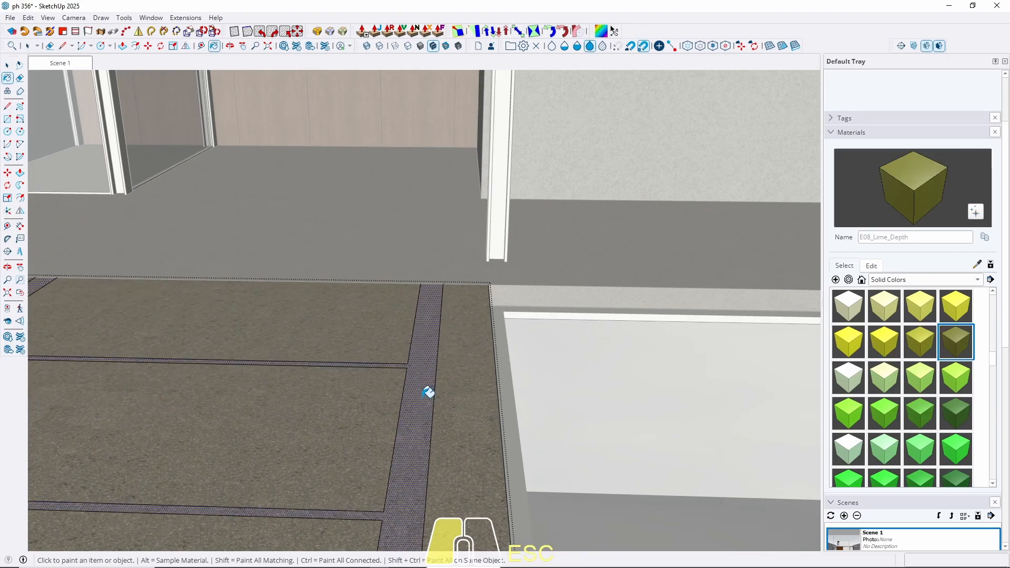
{"action": "left_click", "coordinate": [428, 391]}
{"action": "key", "text": "space"}
Step: Paint the walkway's joint strips with F08_Forest_Shadow and return to Scene 1
{"action": "left_click", "coordinate": [967, 411]}
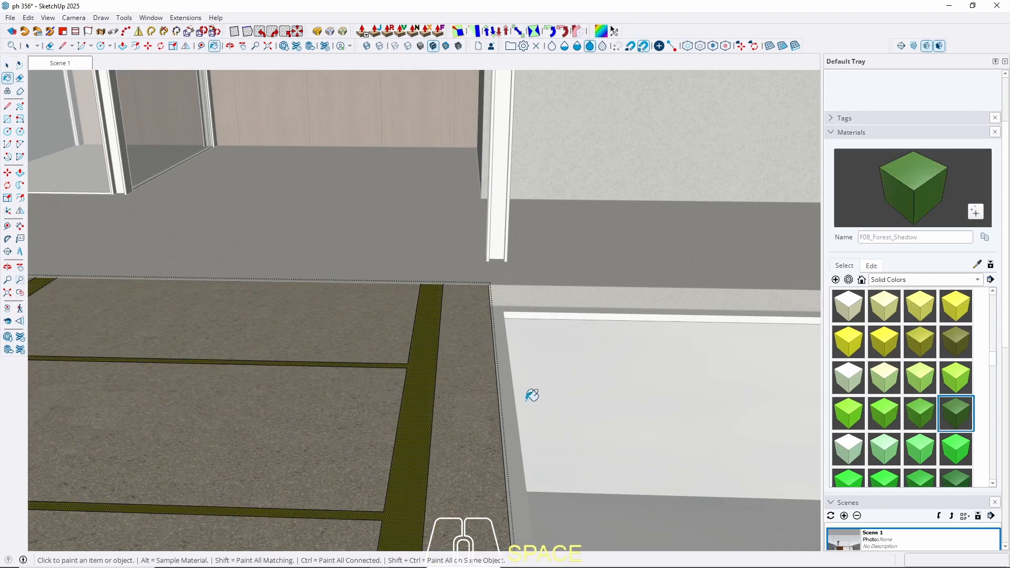
{"action": "left_click", "coordinate": [417, 393]}
{"action": "key", "text": "space"}
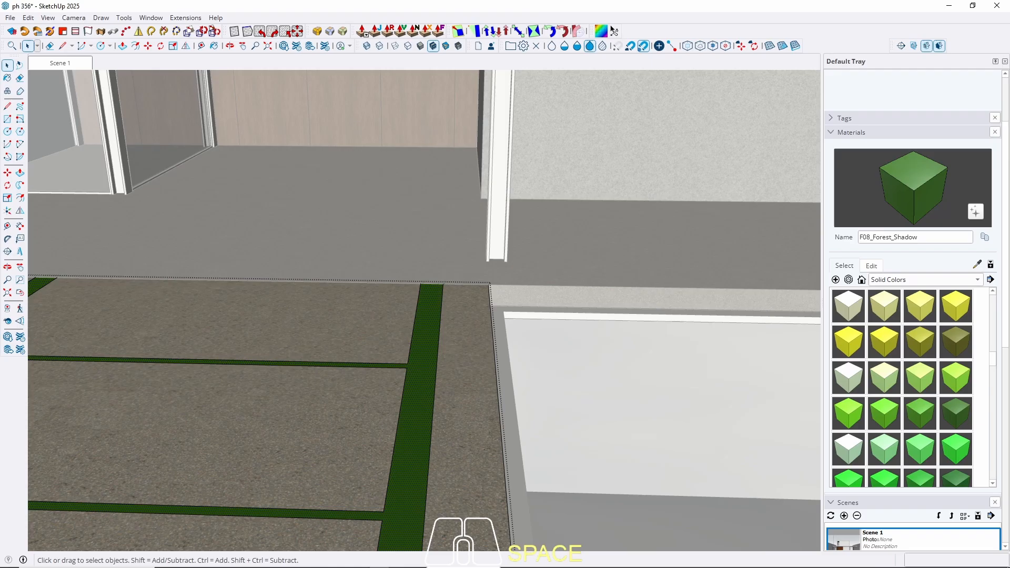
{"action": "left_click", "coordinate": [58, 63]}
{"action": "key", "text": "Escape"}
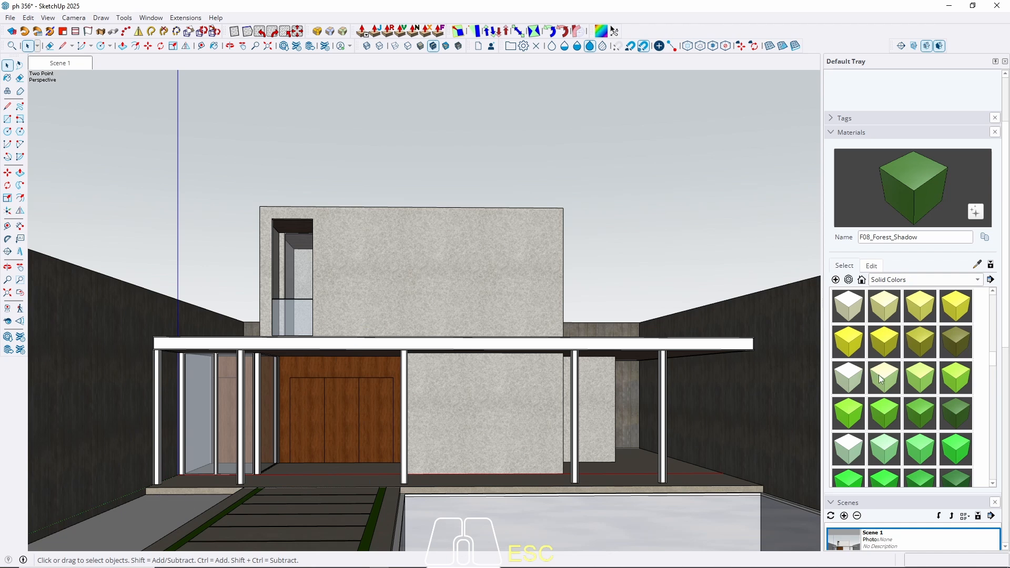
Step: Paint the ground area between the walkway and the boundary wall with E08_Lime_Depth
{"action": "left_click", "coordinate": [954, 342]}
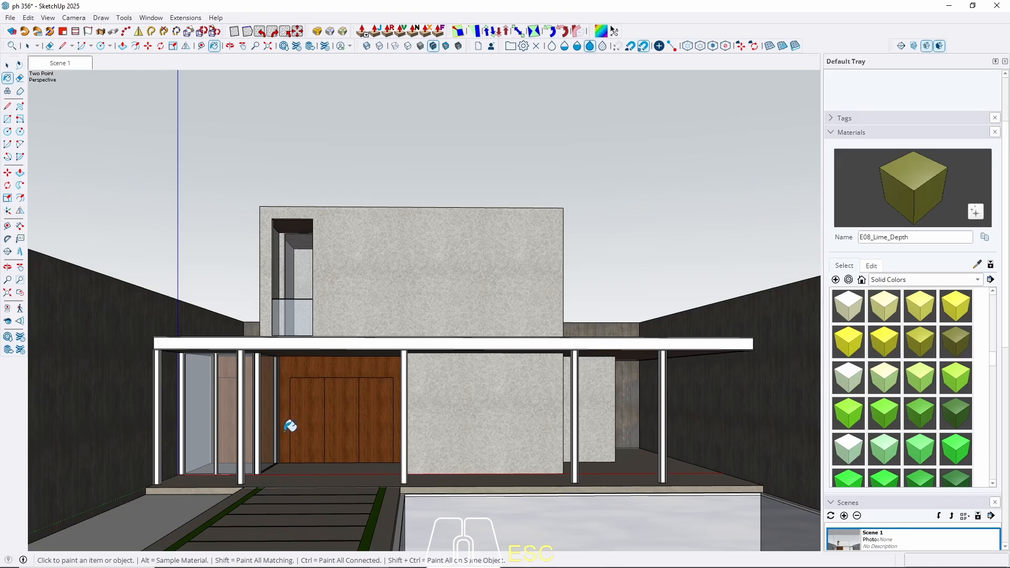
{"action": "key", "text": "space"}
{"action": "double_click", "coordinate": [134, 526]}
{"action": "left_click", "coordinate": [137, 524]}
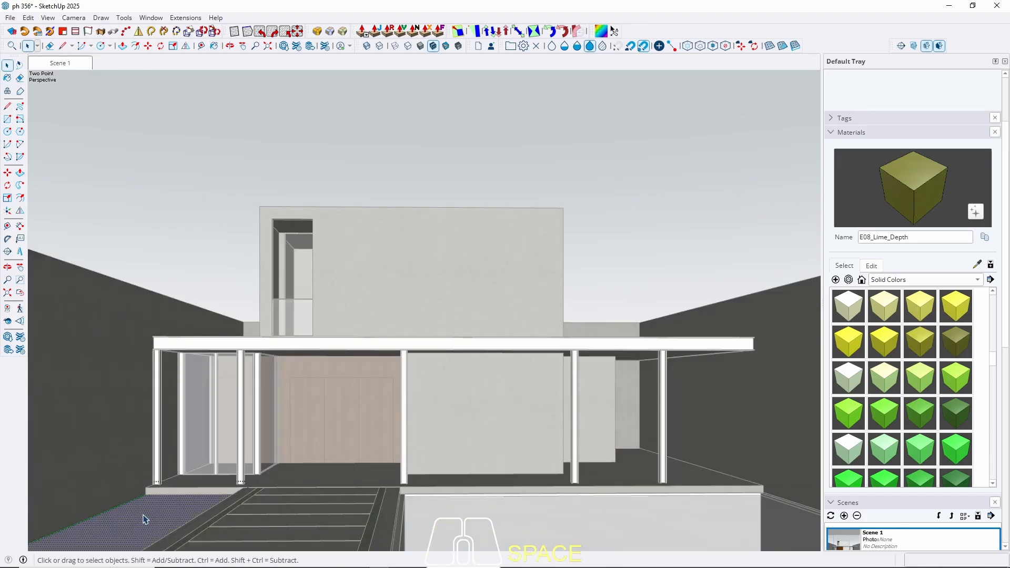
{"action": "left_click", "coordinate": [144, 521]}
{"action": "key", "text": "Escape"}
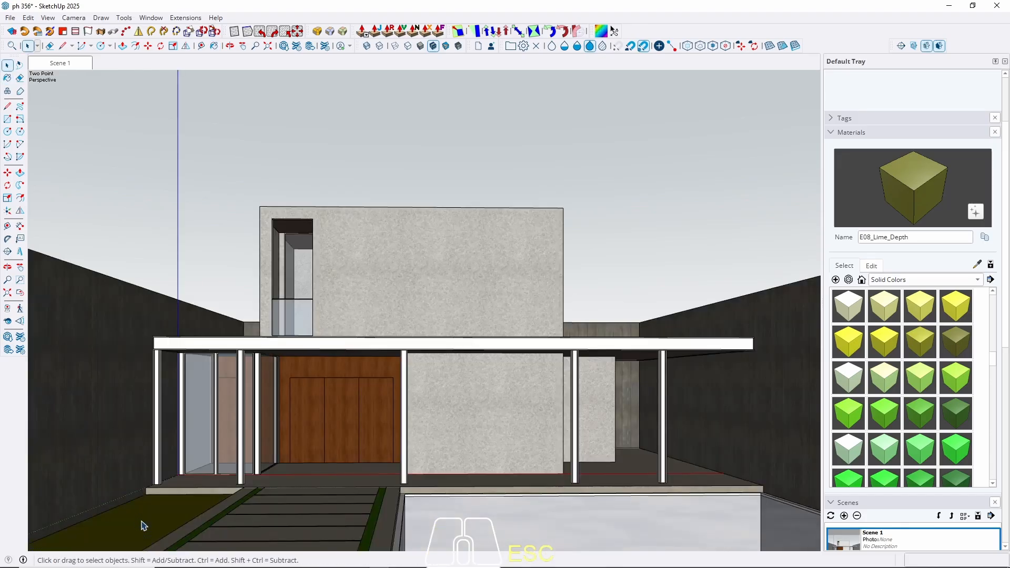
Step: Compare the Asphalt & Concrete materials again and choose Asphalt_06_1K for the pool
{"action": "middle_click_drag", "start_coordinate": [360, 373], "coordinate": [307, 374]}
{"action": "scroll", "coordinate": [361, 343], "scroll_direction": "up", "scroll_amount": 2}
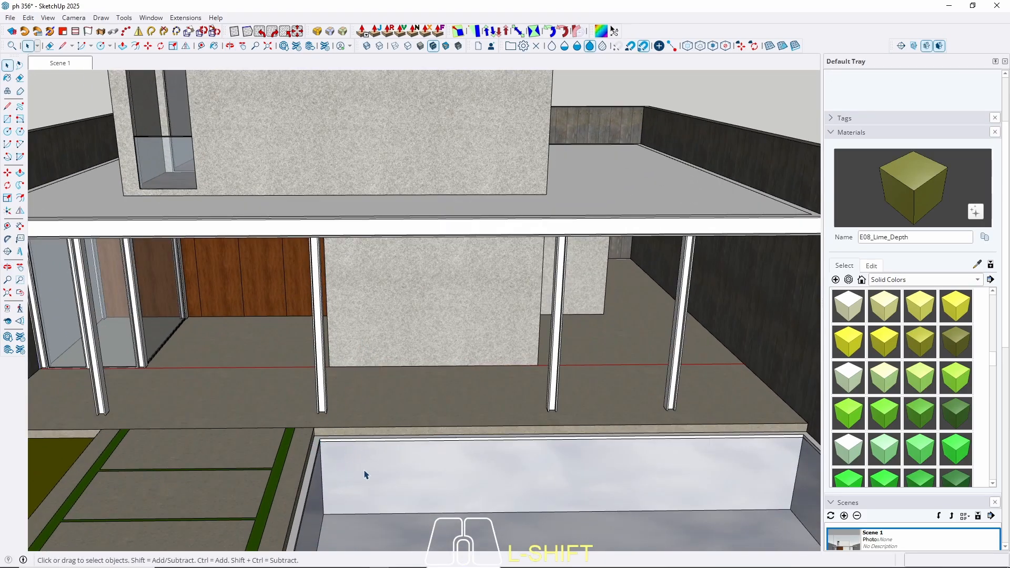
{"action": "left_click", "coordinate": [909, 280]}
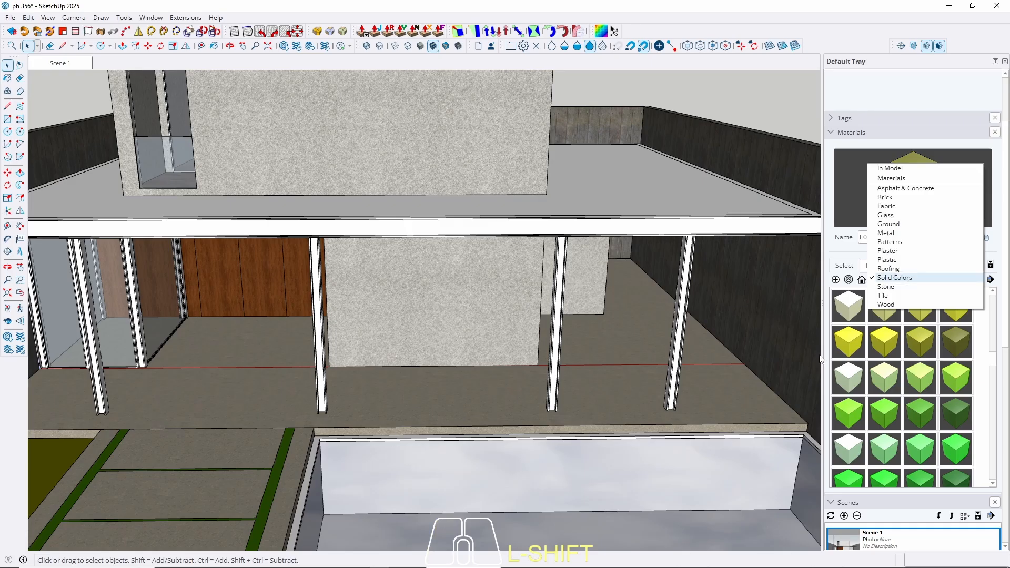
{"action": "left_click", "coordinate": [901, 188]}
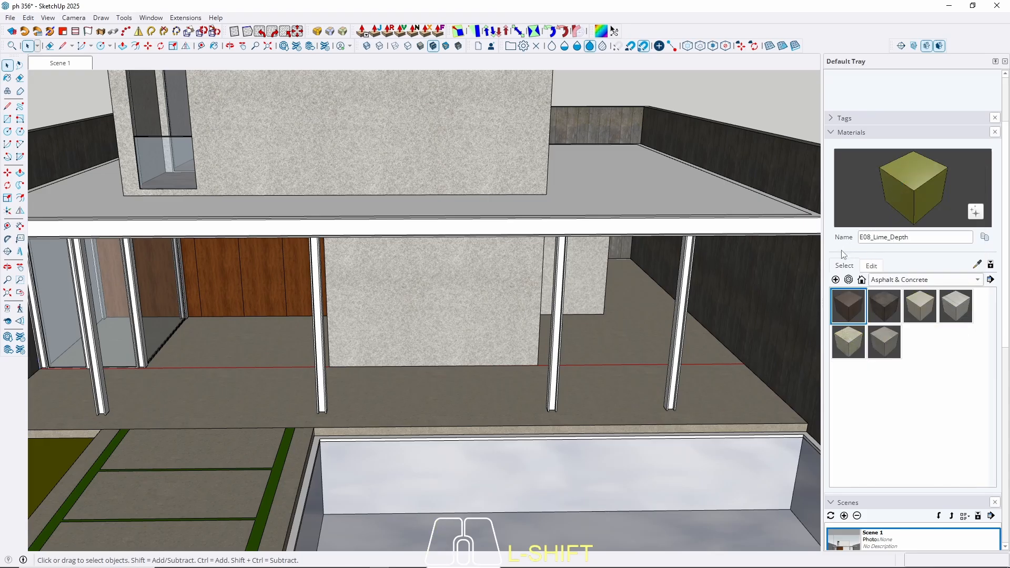
{"action": "left_click", "coordinate": [848, 338]}
{"action": "left_click", "coordinate": [885, 348]}
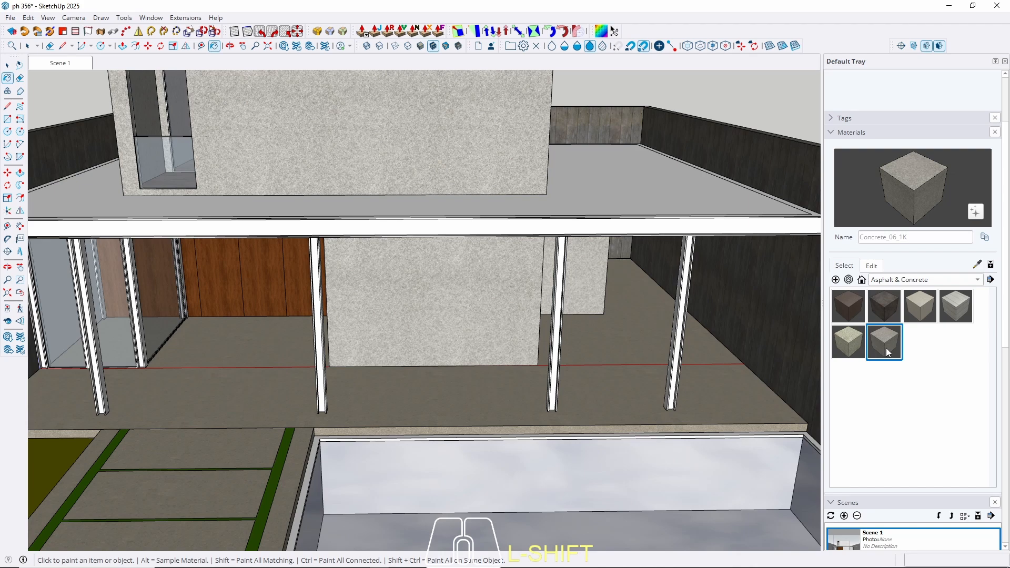
{"action": "left_click", "coordinate": [920, 309]}
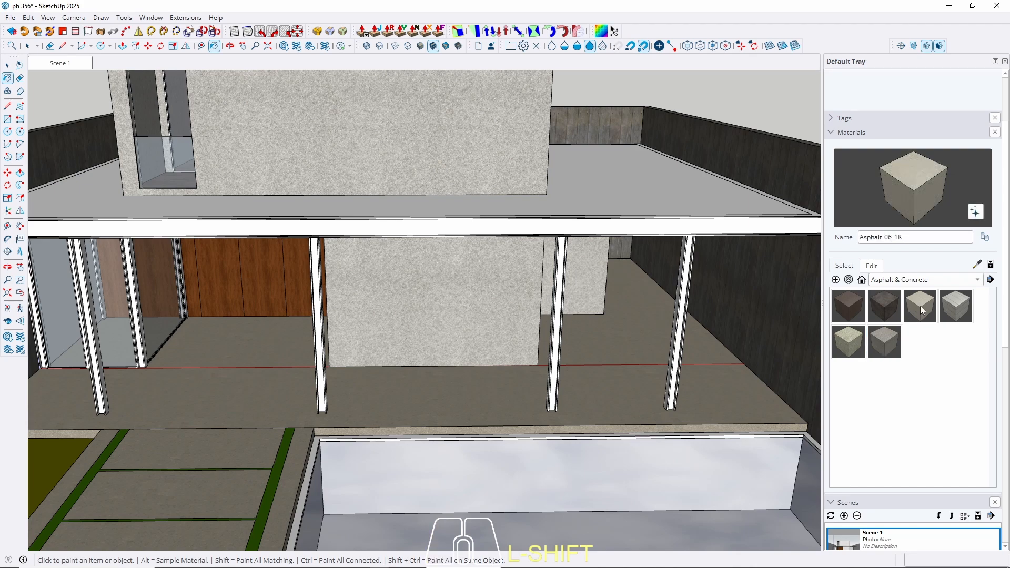
Step: Paint the whole pool shell, including its rim and inner walls, with Asphalt_06_1K
{"action": "key", "text": "space"}
{"action": "scroll", "coordinate": [316, 436], "scroll_direction": "up", "scroll_amount": 3}
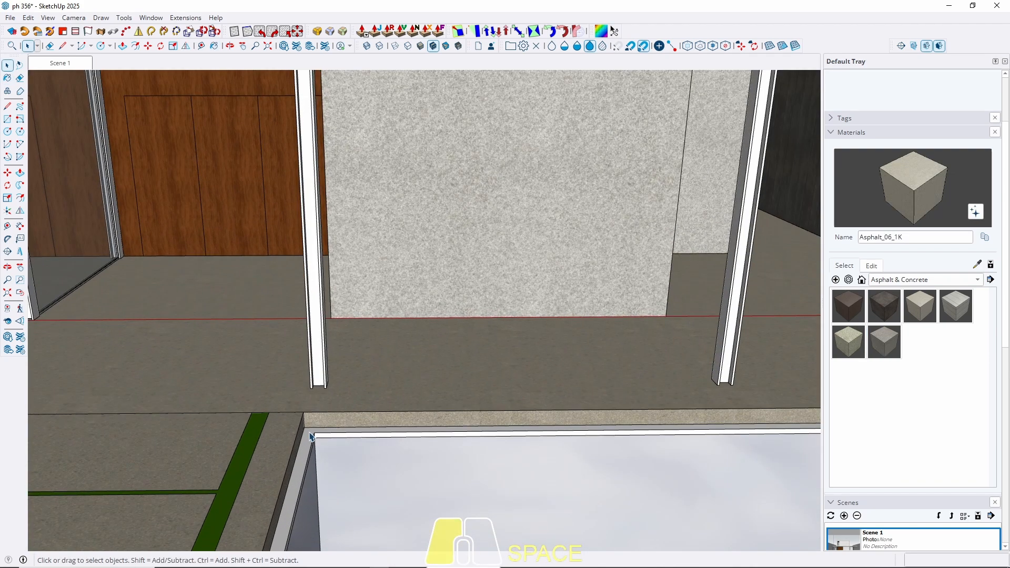
{"action": "triple_click", "coordinate": [310, 434]}
{"action": "key", "text": "b"}
{"action": "left_click", "coordinate": [313, 432]}
{"action": "key", "text": "space"}
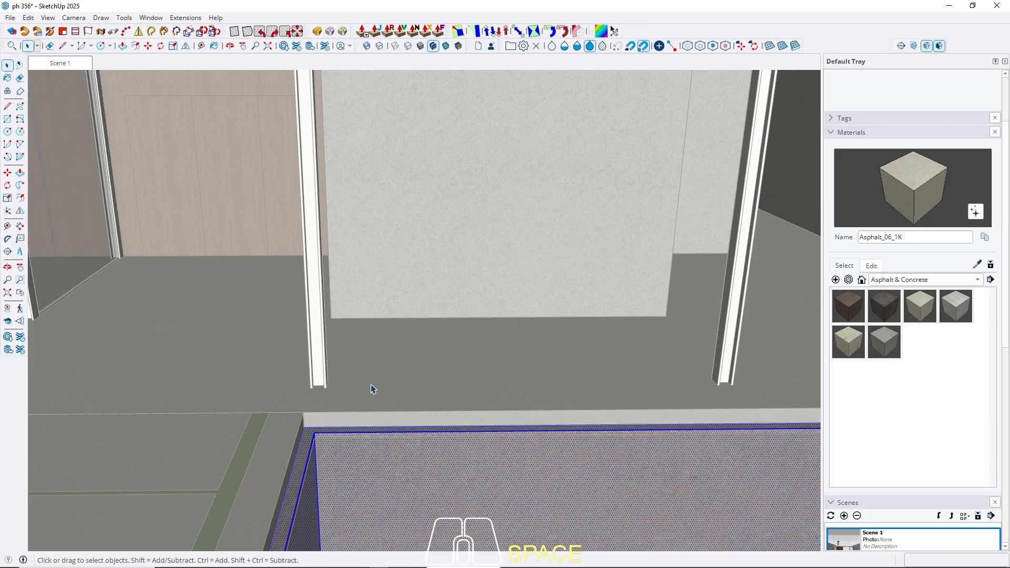
{"action": "key", "text": "Escape"}
Step: Repaint the whole pool shell, including its rim and inner walls, with Concrete_04_1K
{"action": "scroll", "coordinate": [336, 460], "scroll_direction": "up", "scroll_amount": 2}
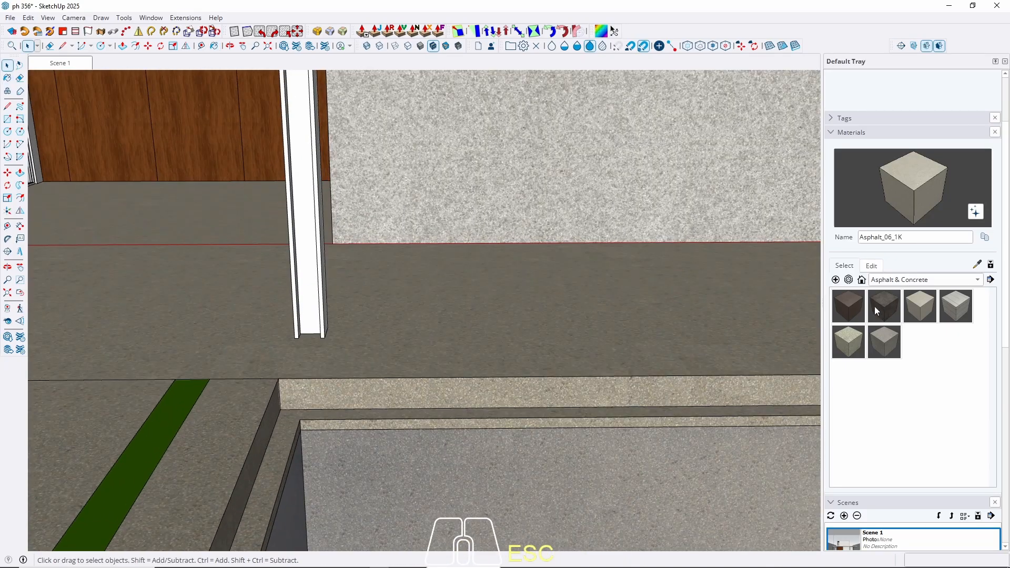
{"action": "left_click", "coordinate": [849, 342]}
{"action": "scroll", "coordinate": [286, 412], "scroll_direction": "up", "scroll_amount": 2}
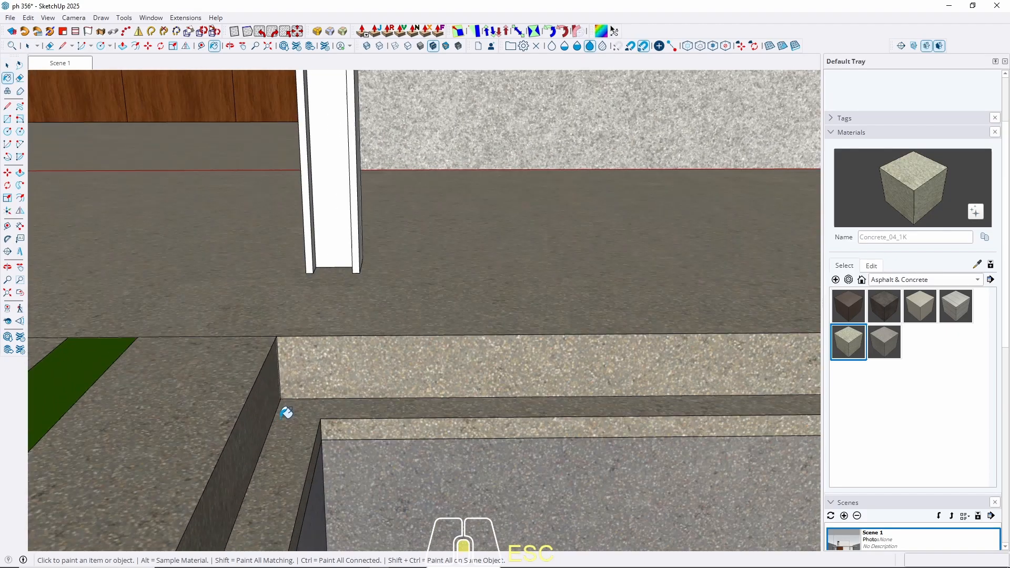
{"action": "scroll", "coordinate": [285, 413], "scroll_direction": "up", "scroll_amount": 3}
{"action": "key", "text": "space"}
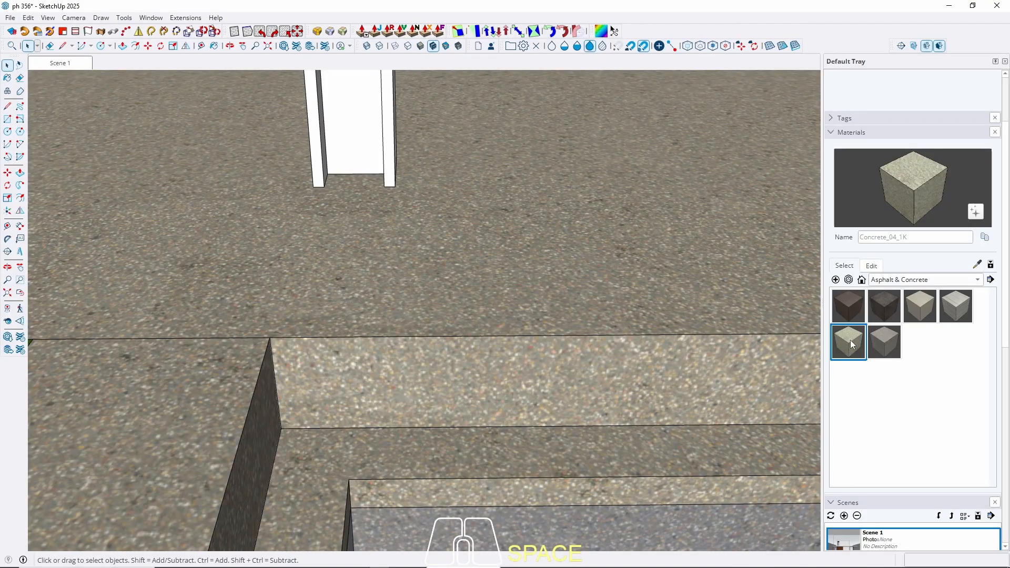
{"action": "left_click", "coordinate": [850, 340]}
{"action": "key", "text": "space"}
{"action": "double_click", "coordinate": [310, 465]}
{"action": "triple_click", "coordinate": [309, 465]}
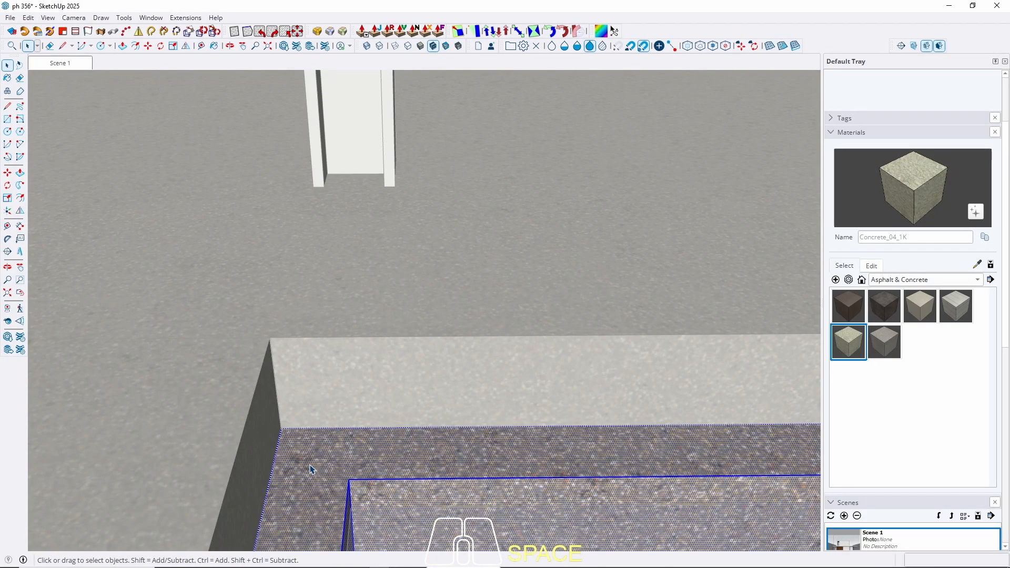
{"action": "key", "text": "b"}
{"action": "left_click", "coordinate": [310, 465]}
{"action": "key", "text": "space"}
{"action": "key", "text": "Escape"}
{"action": "scroll", "coordinate": [297, 293], "scroll_direction": "down", "scroll_amount": 4}
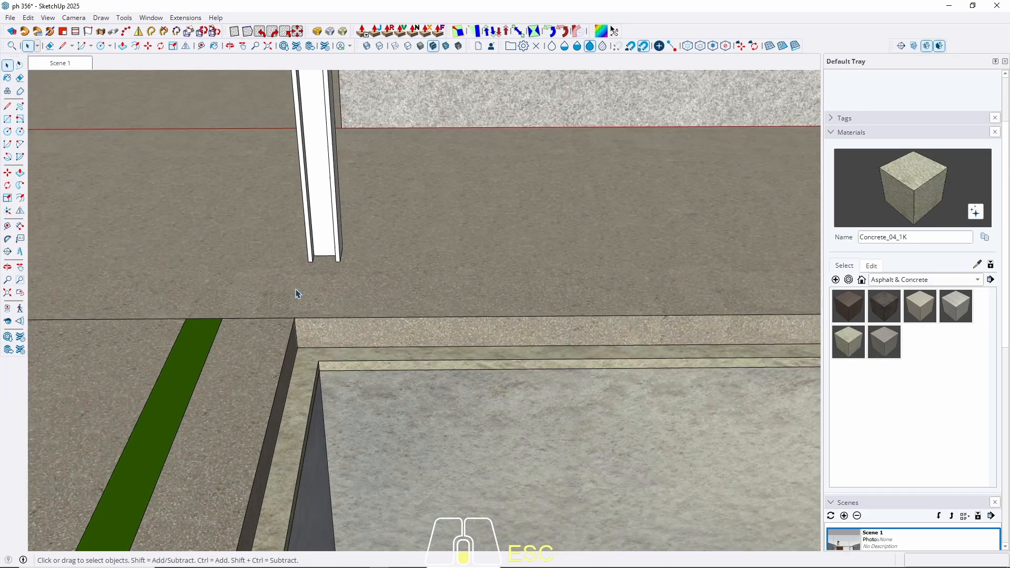
{"action": "scroll", "coordinate": [296, 294], "scroll_direction": "down", "scroll_amount": 2}
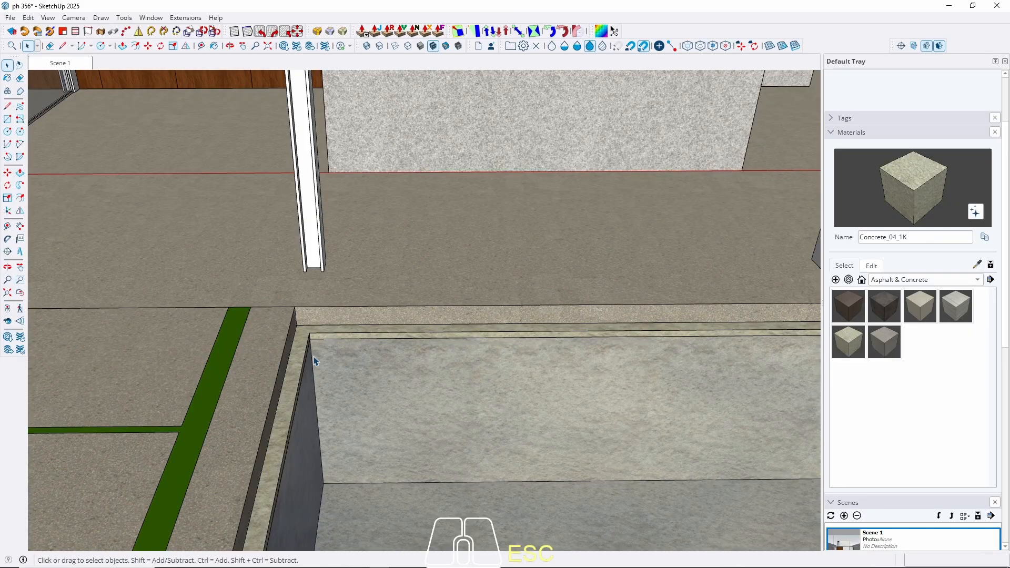
{"action": "scroll", "coordinate": [321, 378], "scroll_direction": "down", "scroll_amount": 3}
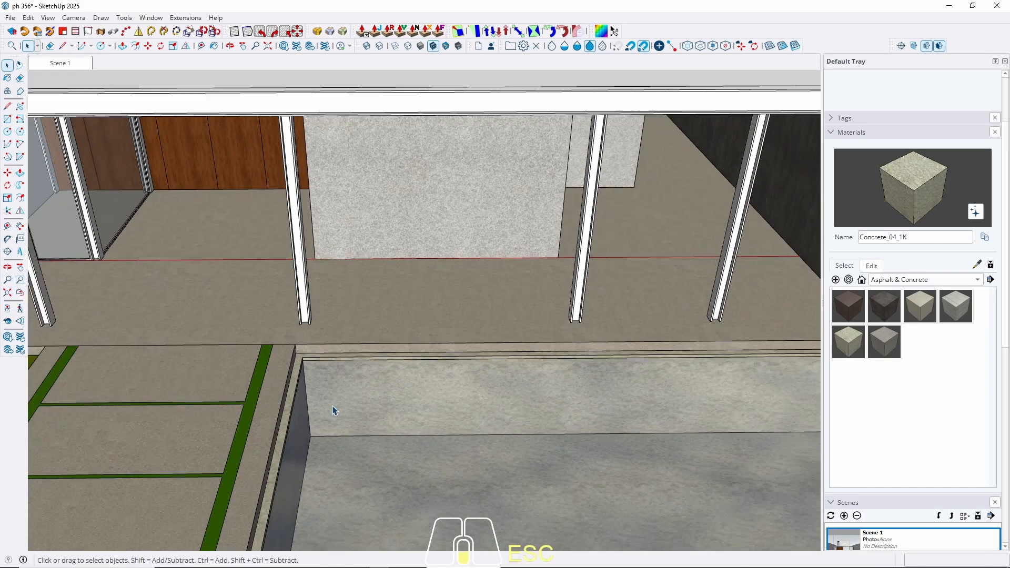
Step: Sample Concrete_06_1K from the upper-floor facade, paint the flat roof surface around the upper volume with it and return to Scene 1
{"action": "middle_click_drag", "start_coordinate": [334, 410], "coordinate": [371, 189]}
{"action": "middle_click_drag", "start_coordinate": [370, 189], "coordinate": [333, 344], "text": "shift"}
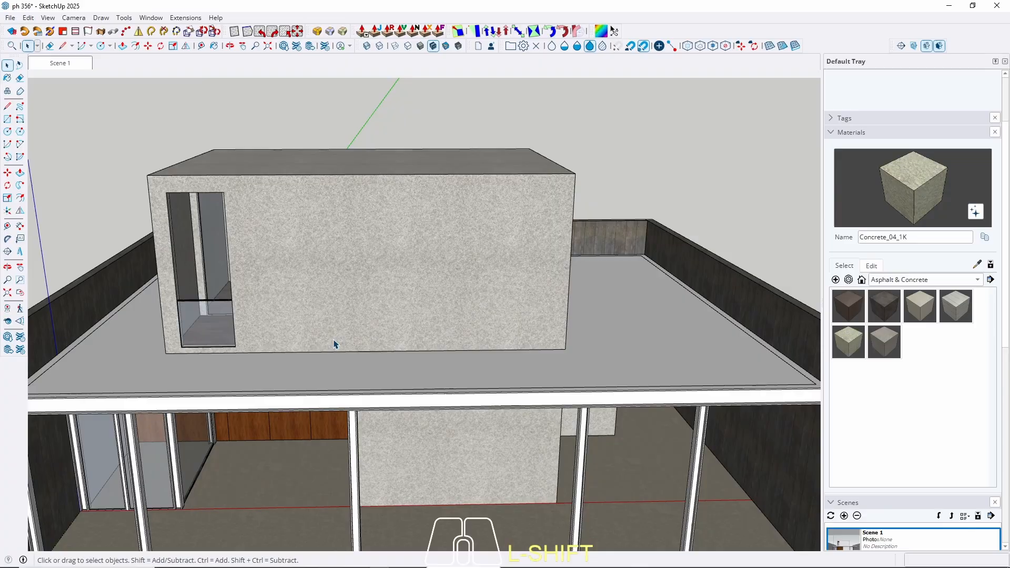
{"action": "left_click", "coordinate": [226, 370], "text": "shift"}
{"action": "key", "text": "b"}
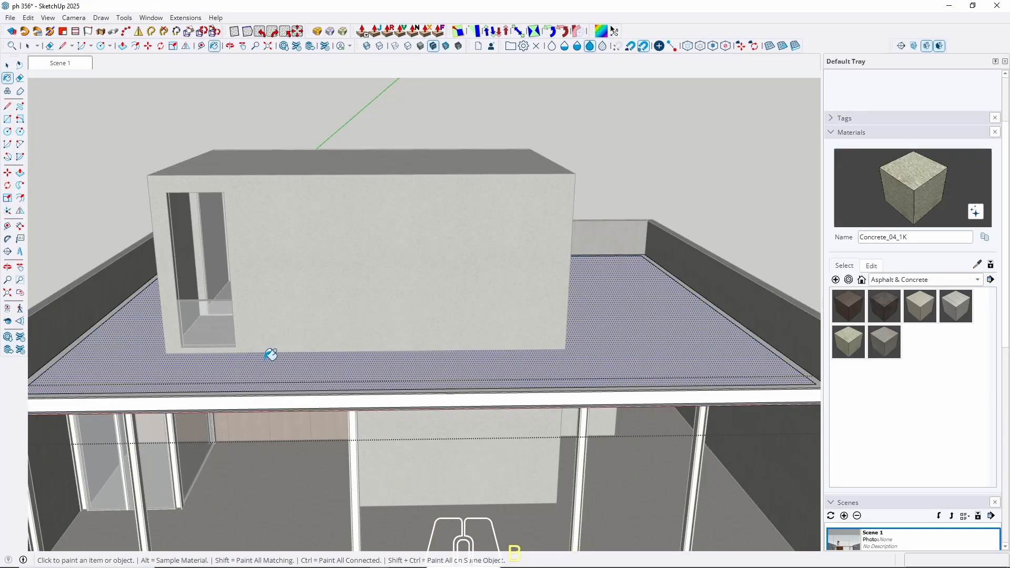
{"action": "left_click", "coordinate": [343, 293], "text": "alt"}
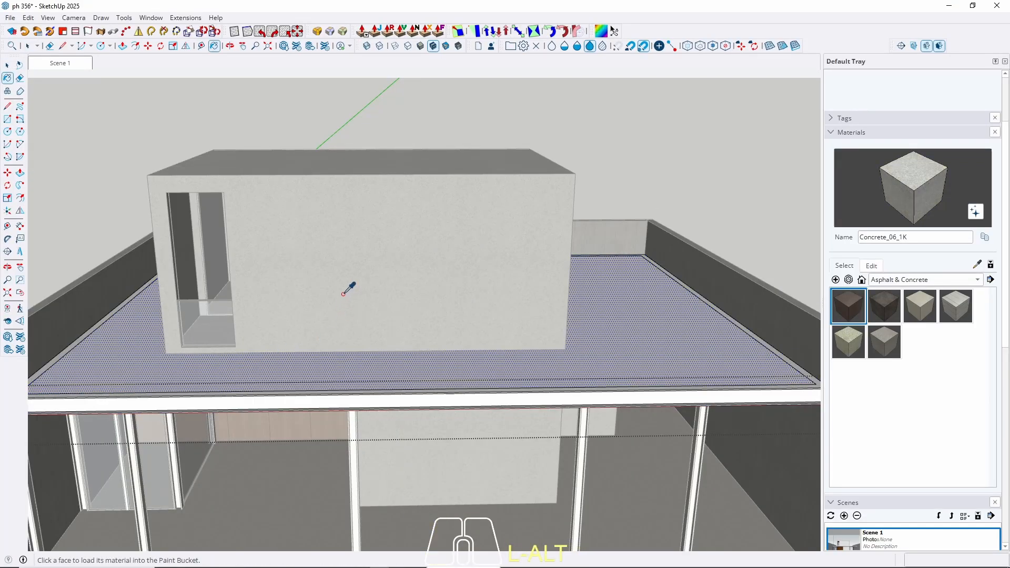
{"action": "left_click", "coordinate": [298, 370]}
{"action": "key", "text": "space"}
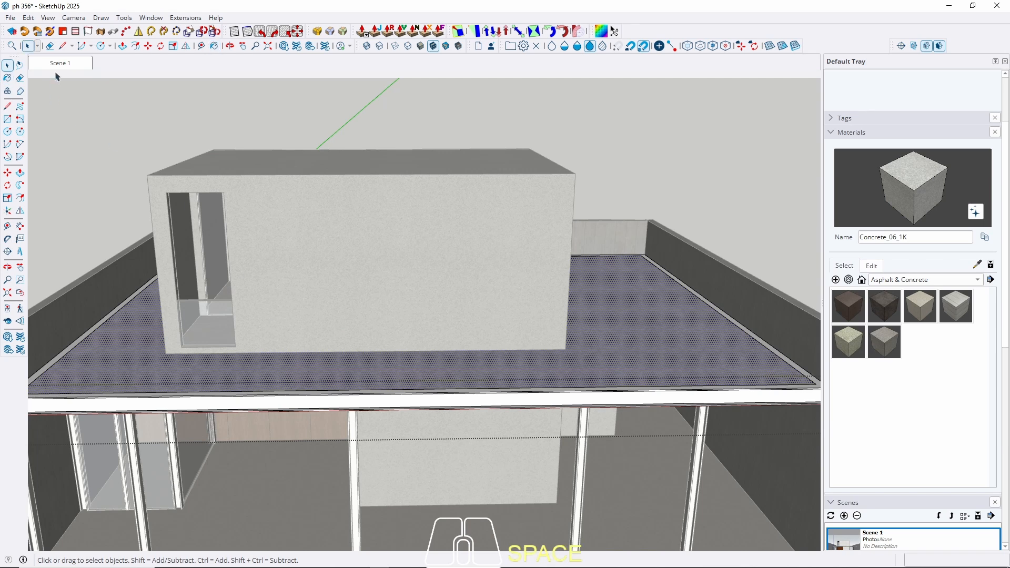
{"action": "left_click", "coordinate": [60, 64]}
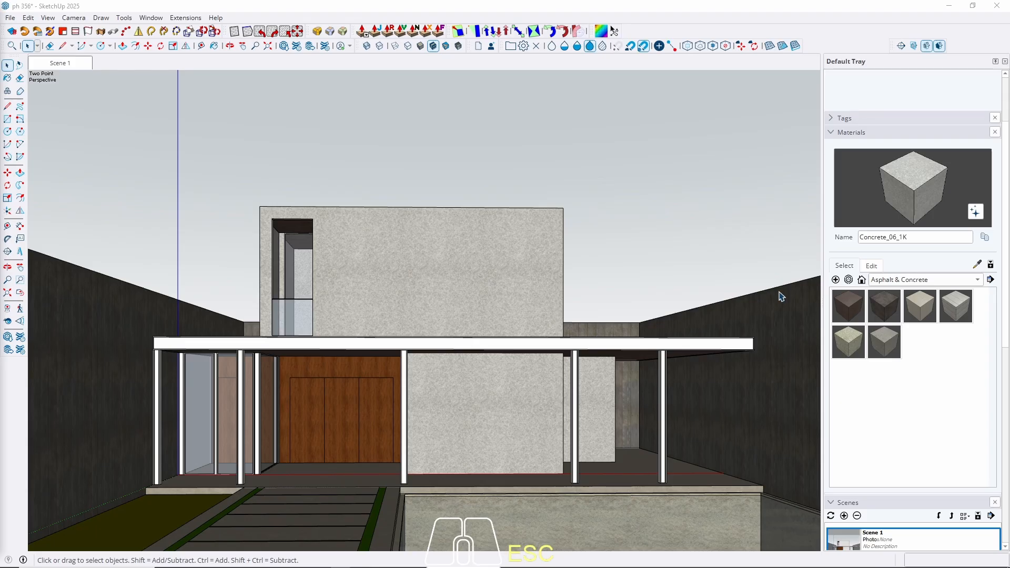
Step: Browse the material collections and choose the dark grey ThomThom - Hat3 from Solid Colors
{"action": "left_click", "coordinate": [898, 282]}
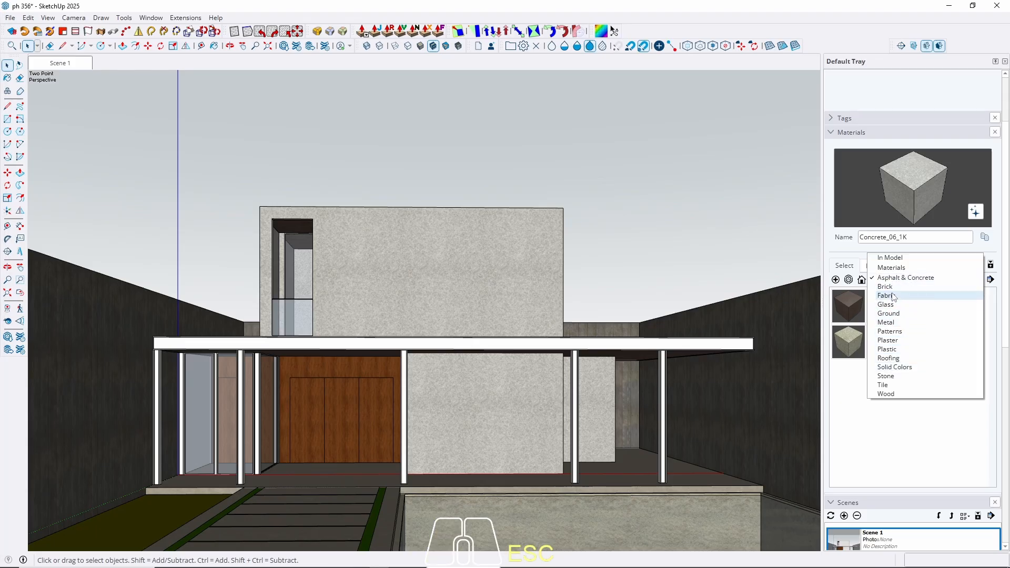
{"action": "left_click", "coordinate": [887, 258]}
{"action": "left_click", "coordinate": [910, 280]}
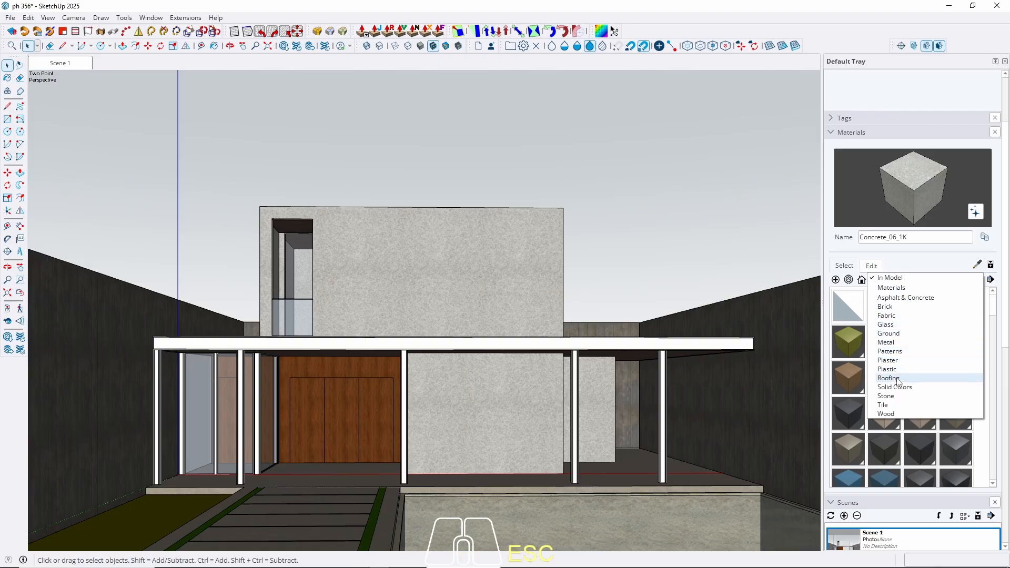
{"action": "key", "text": "Escape"}
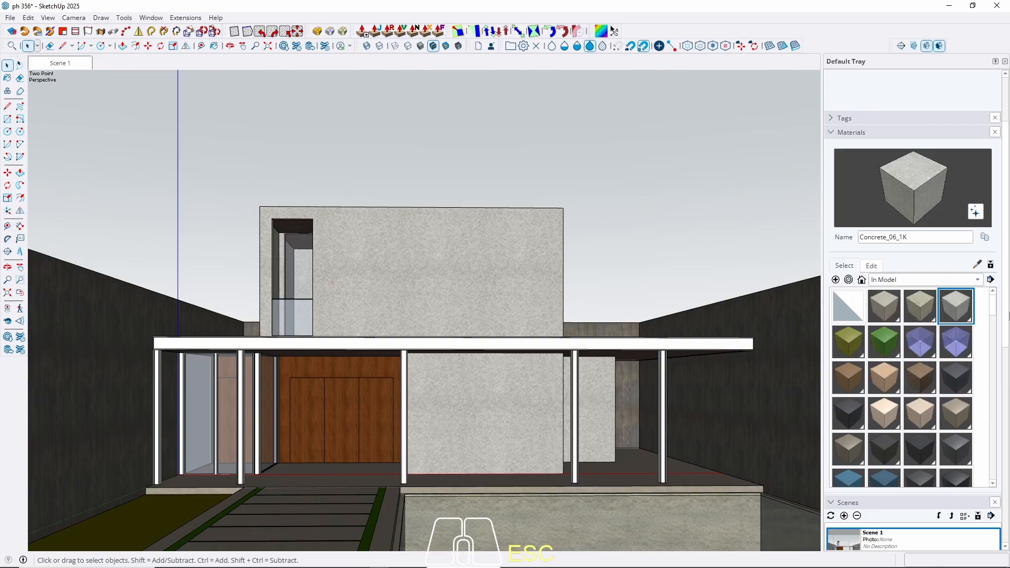
{"action": "left_click", "coordinate": [892, 280]}
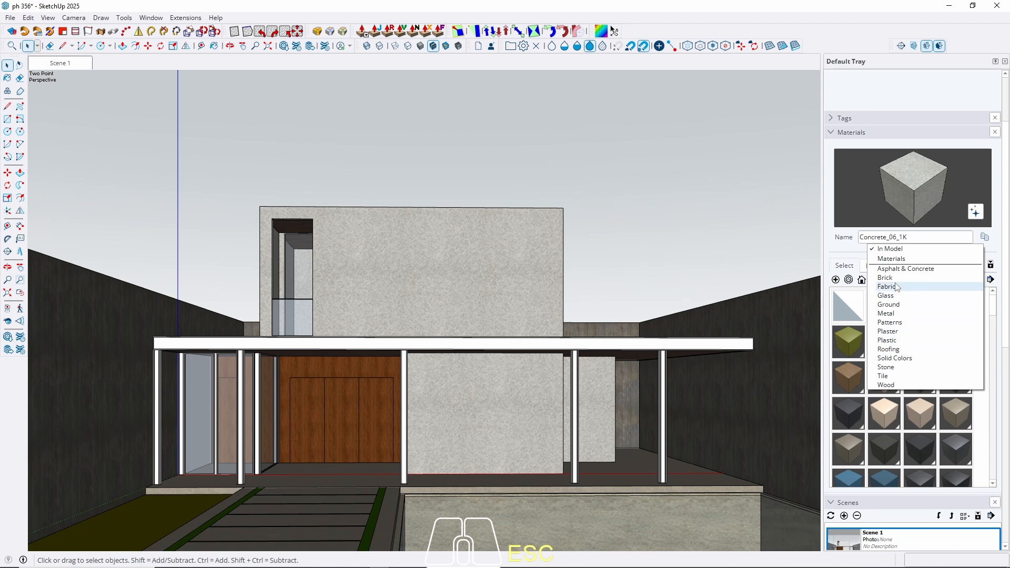
{"action": "left_click", "coordinate": [892, 259]}
{"action": "left_click", "coordinate": [897, 276]}
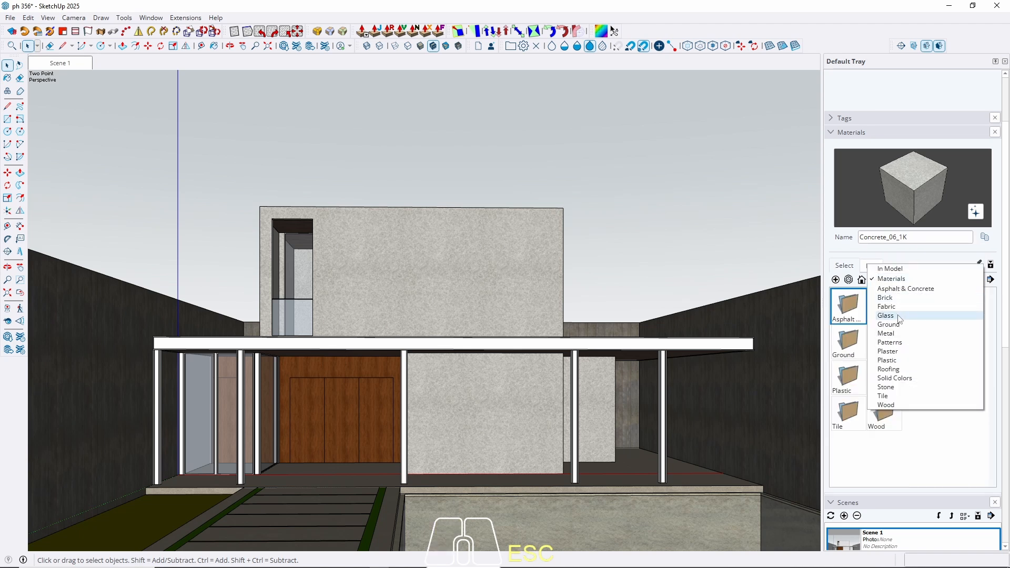
{"action": "key", "text": "Escape"}
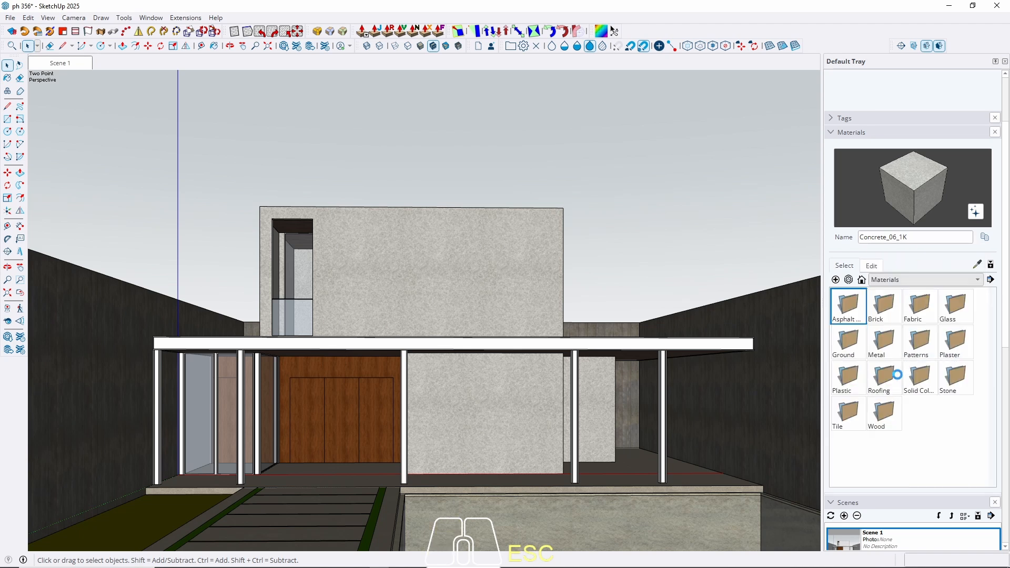
{"action": "scroll", "coordinate": [908, 388], "scroll_direction": "down", "scroll_amount": 10}
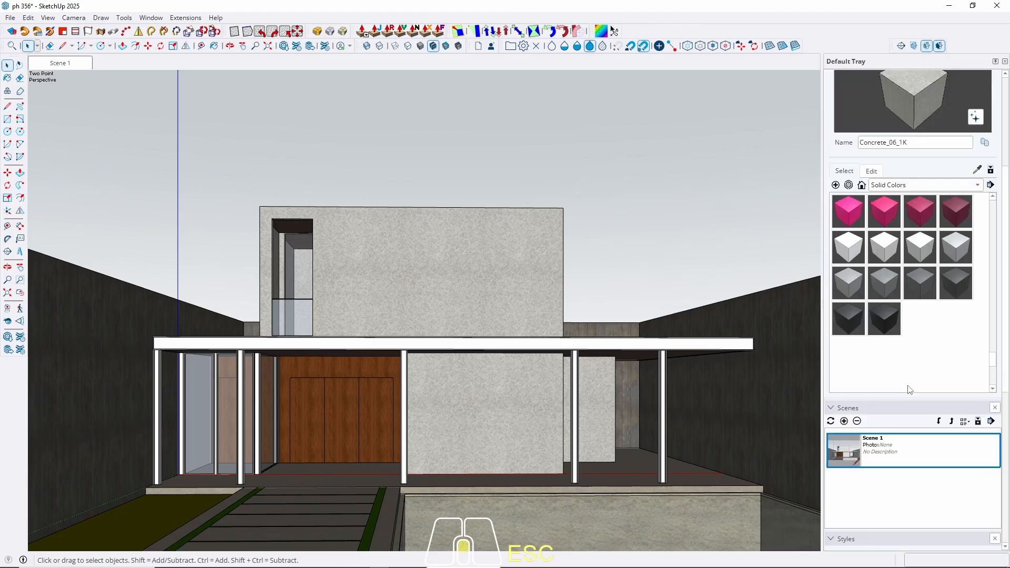
{"action": "left_click", "coordinate": [962, 280]}
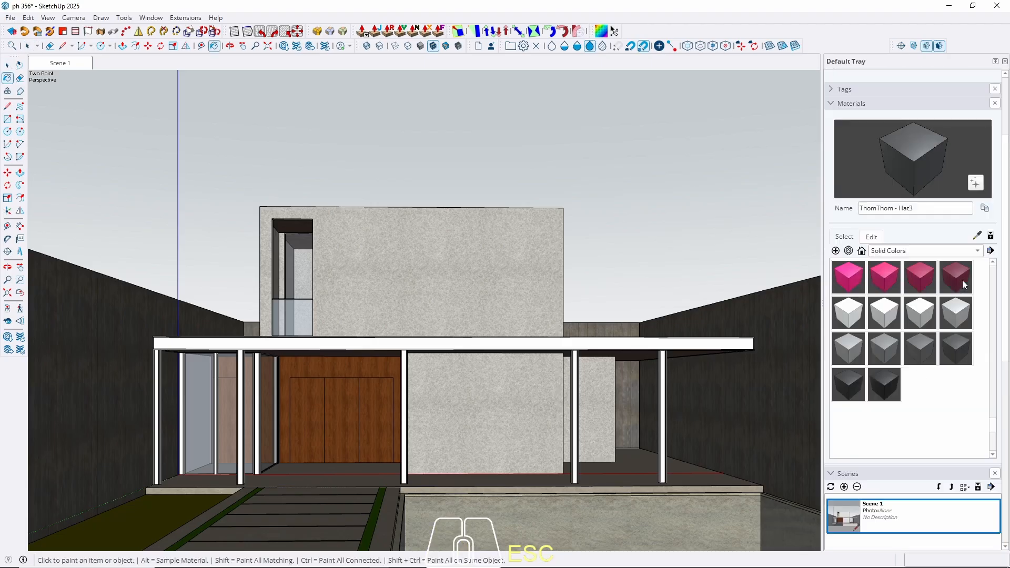
Step: Paint the canopy's steel columns with the dark grey ThomThom - Hat3 material
{"action": "key", "text": "space"}
{"action": "scroll", "coordinate": [404, 369], "scroll_direction": "up", "scroll_amount": 3}
{"action": "triple_click", "coordinate": [404, 369]}
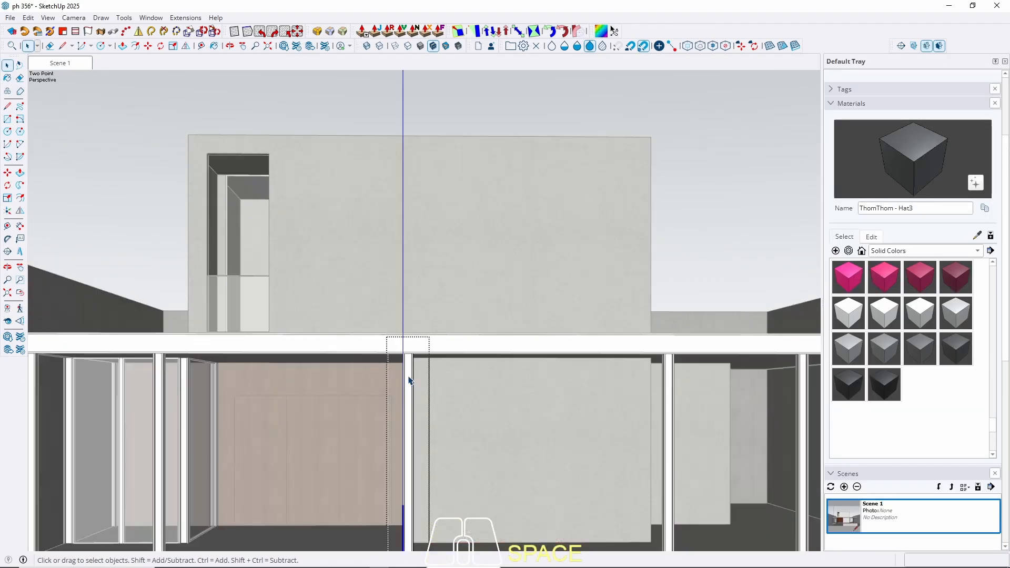
{"action": "key", "text": "b"}
{"action": "key", "text": "space"}
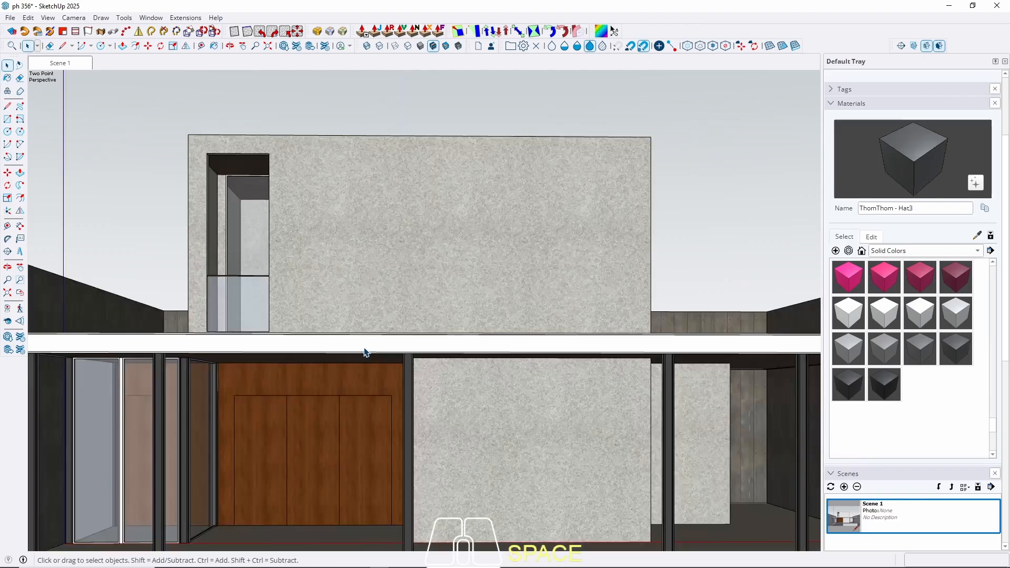
{"action": "key", "text": "Escape"}
Step: Paint the canopy's perimeter beams with ThomThom - Hat3, leaving the wood ceiling as it is, and return to Scene 1
{"action": "middle_click_drag", "start_coordinate": [252, 361], "coordinate": [222, 410]}
{"action": "left_click", "coordinate": [222, 411]}
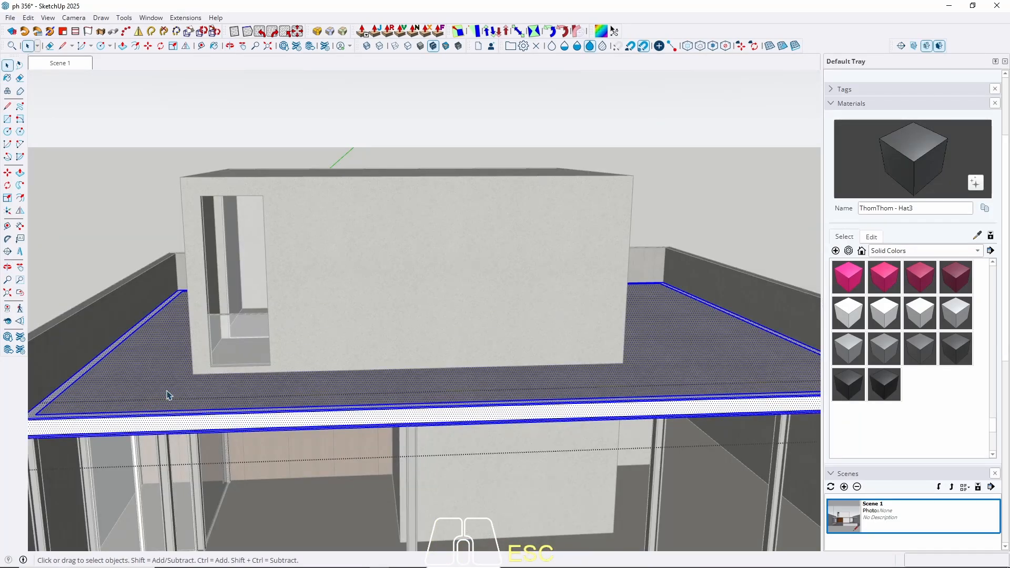
{"action": "double_click", "coordinate": [266, 399]}
{"action": "scroll", "coordinate": [278, 414], "scroll_direction": "up", "scroll_amount": 3}
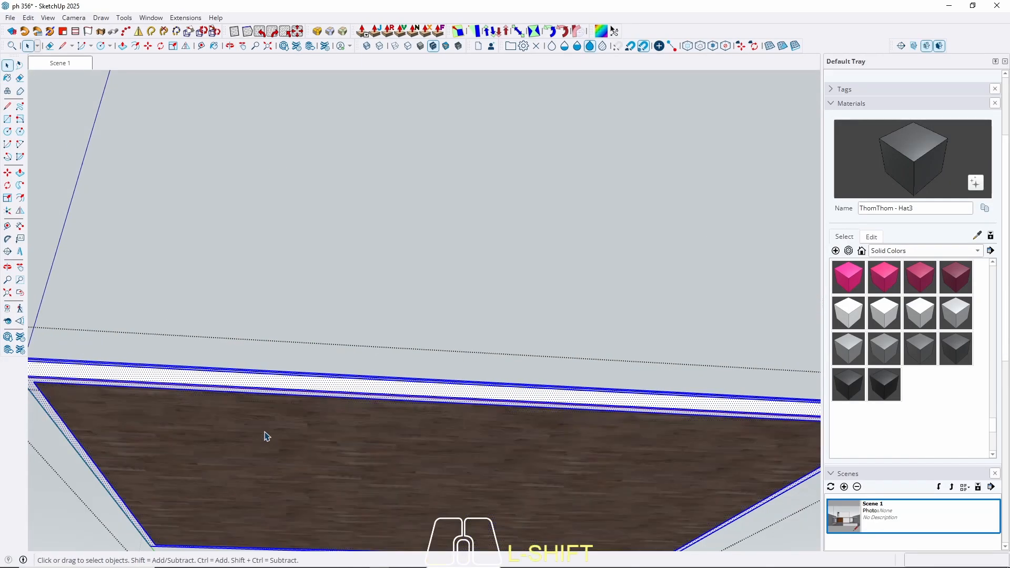
{"action": "key", "text": "b"}
{"action": "left_click", "coordinate": [268, 378]}
{"action": "key", "text": "space"}
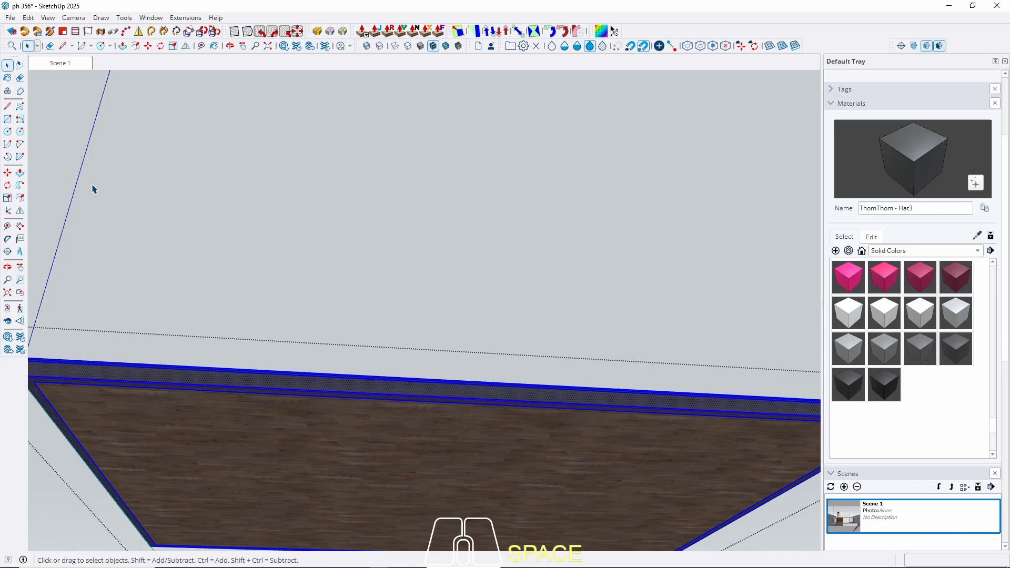
{"action": "left_click", "coordinate": [70, 63]}
{"action": "key", "text": "Escape"}
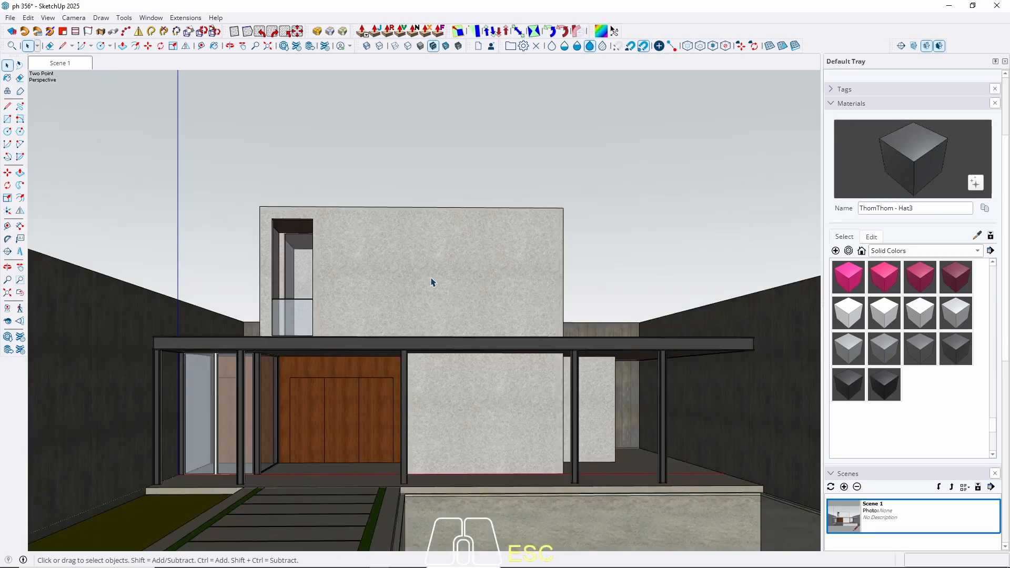
Step: Paint the top rail of the upper-floor balcony's glass railing with ThomThom - Hat3
{"action": "middle_click_drag", "start_coordinate": [347, 299], "coordinate": [400, 429]}
{"action": "scroll", "coordinate": [331, 331], "scroll_direction": "up", "scroll_amount": 9}
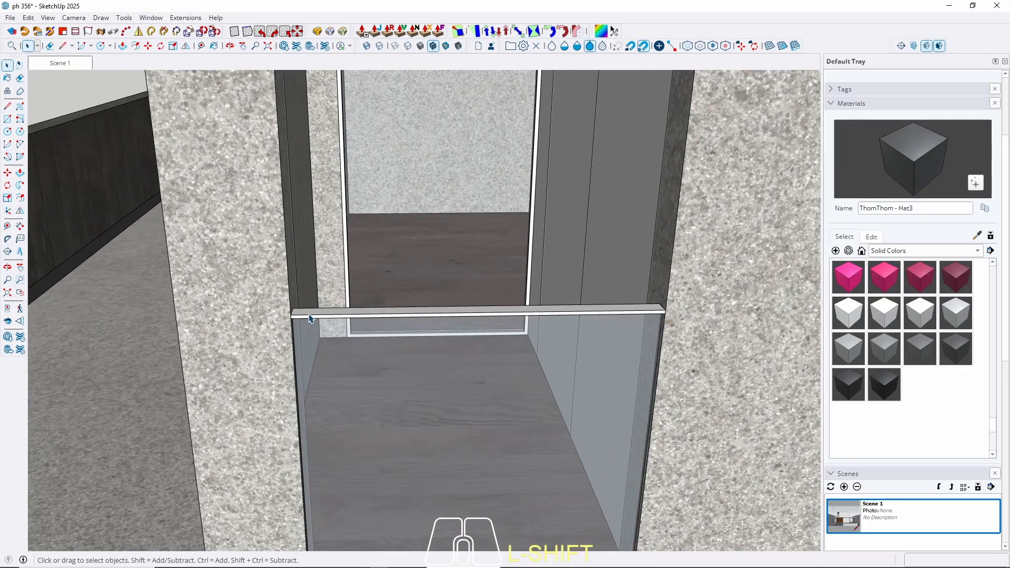
{"action": "double_click", "coordinate": [309, 317]}
{"action": "triple_click", "coordinate": [310, 317]}
{"action": "key", "text": "b"}
{"action": "left_click", "coordinate": [311, 312]}
{"action": "key", "text": "space"}
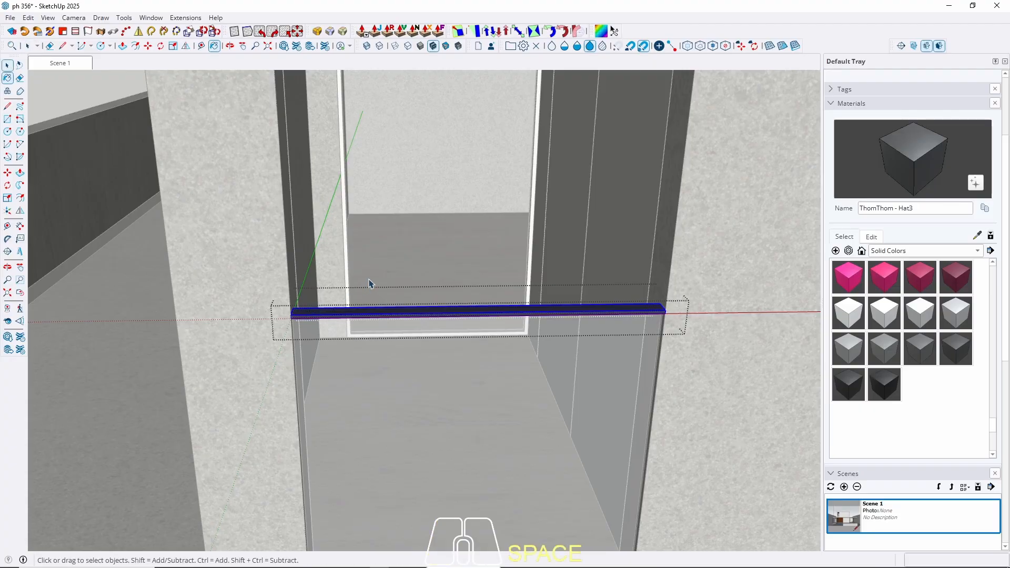
{"action": "key", "text": "Escape"}
Step: Paint the frame of the glass door behind the upper-floor balcony with ThomThom - Hat3
{"action": "scroll", "coordinate": [358, 294], "scroll_direction": "up", "scroll_amount": 5}
{"action": "double_click", "coordinate": [342, 326]}
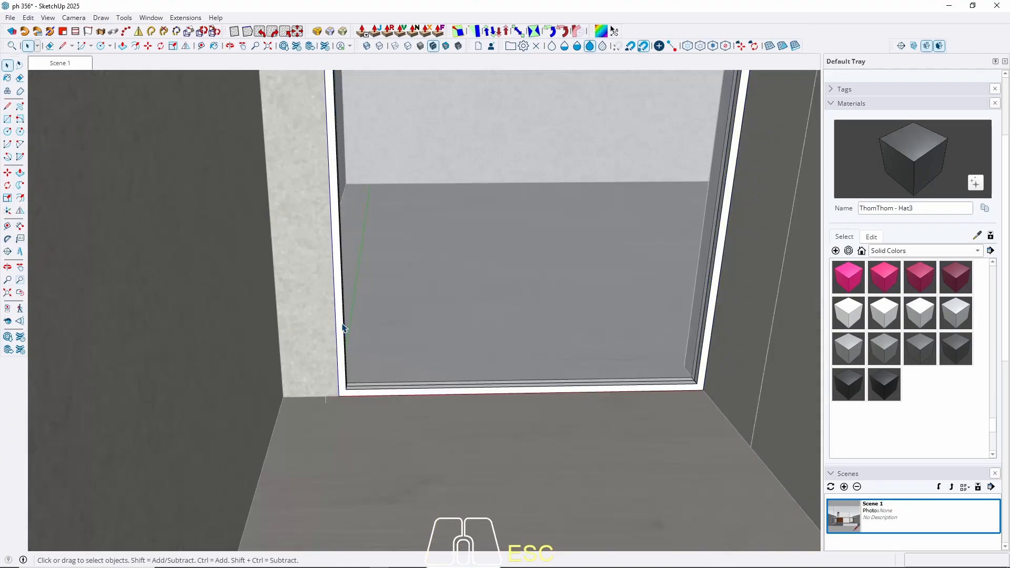
{"action": "triple_click", "coordinate": [343, 322]}
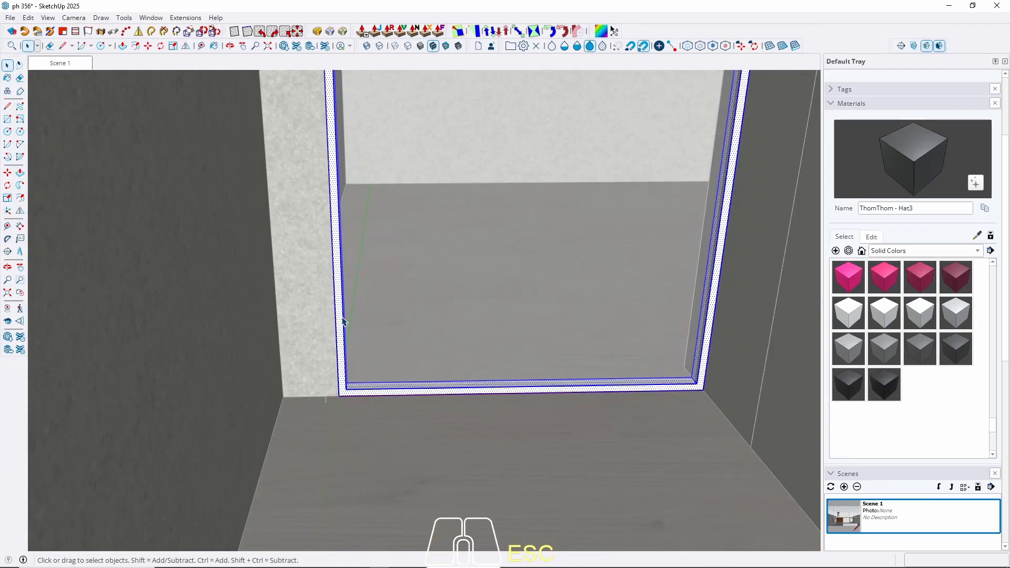
{"action": "key", "text": "b"}
{"action": "left_click", "coordinate": [347, 311]}
{"action": "key", "text": "space"}
{"action": "key", "text": "Escape"}
{"action": "key", "text": "Escape"}
{"action": "scroll", "coordinate": [426, 253], "scroll_direction": "down", "scroll_amount": 8}
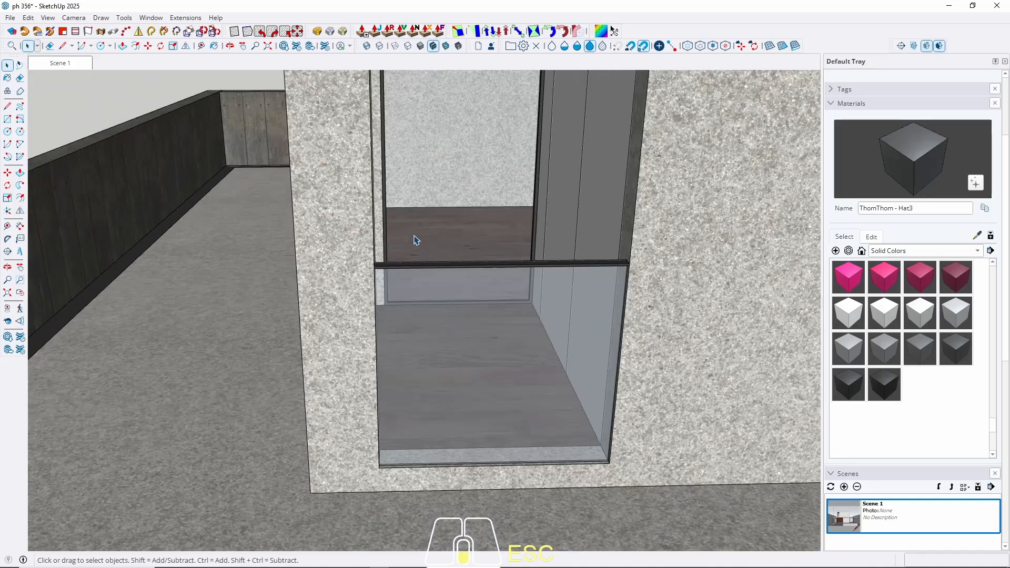
Step: Sample Concrete_06_1K from the facade and paint the balcony's inner side wall around the door with it
{"action": "middle_click_drag", "start_coordinate": [449, 255], "coordinate": [437, 322]}
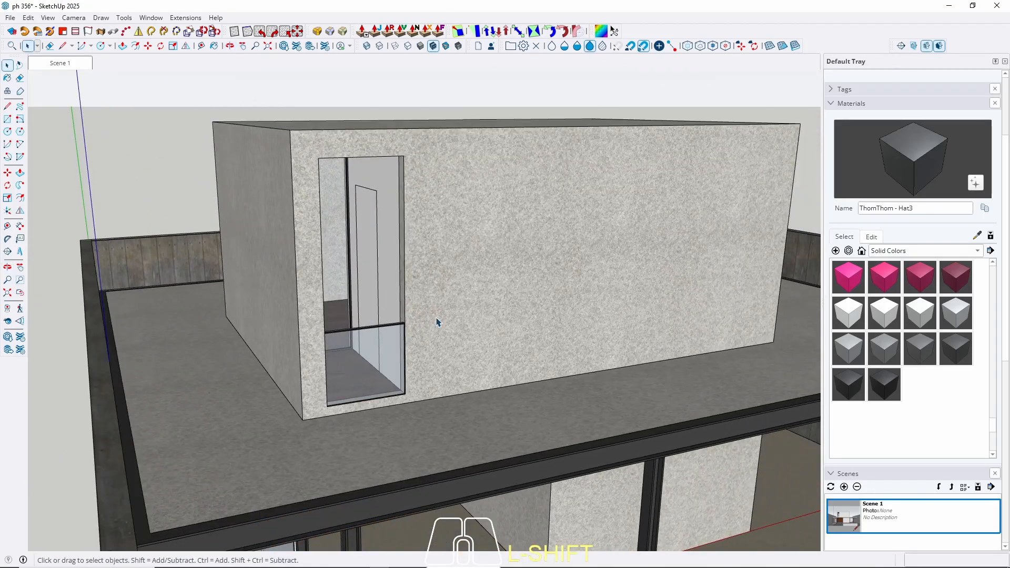
{"action": "key", "text": "b"}
{"action": "left_click", "coordinate": [463, 255], "text": "alt"}
{"action": "key", "text": "space"}
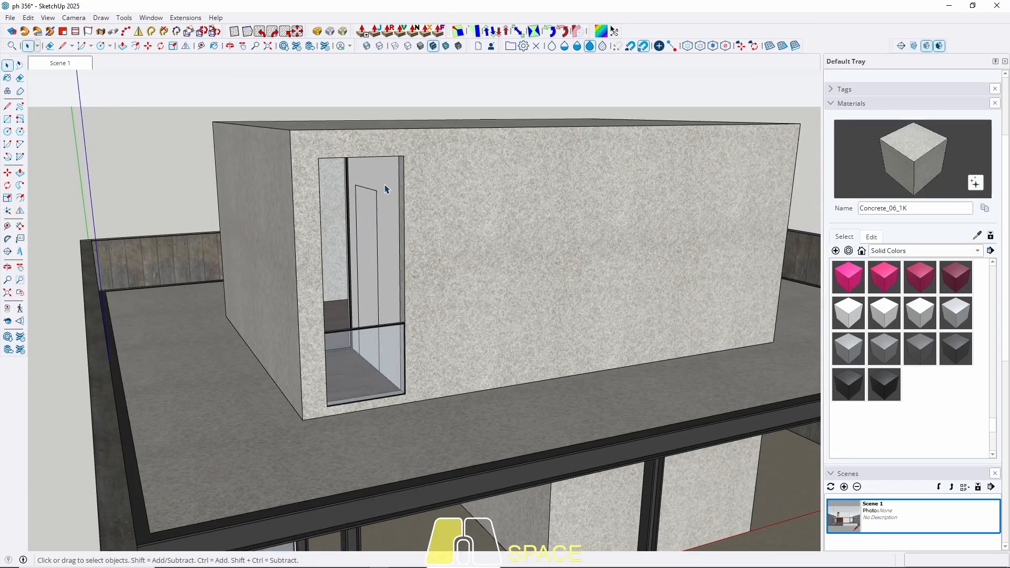
{"action": "double_click", "coordinate": [385, 184]}
{"action": "double_click", "coordinate": [384, 184]}
{"action": "key", "text": "b"}
{"action": "left_click", "coordinate": [385, 185]}
{"action": "key", "text": "space"}
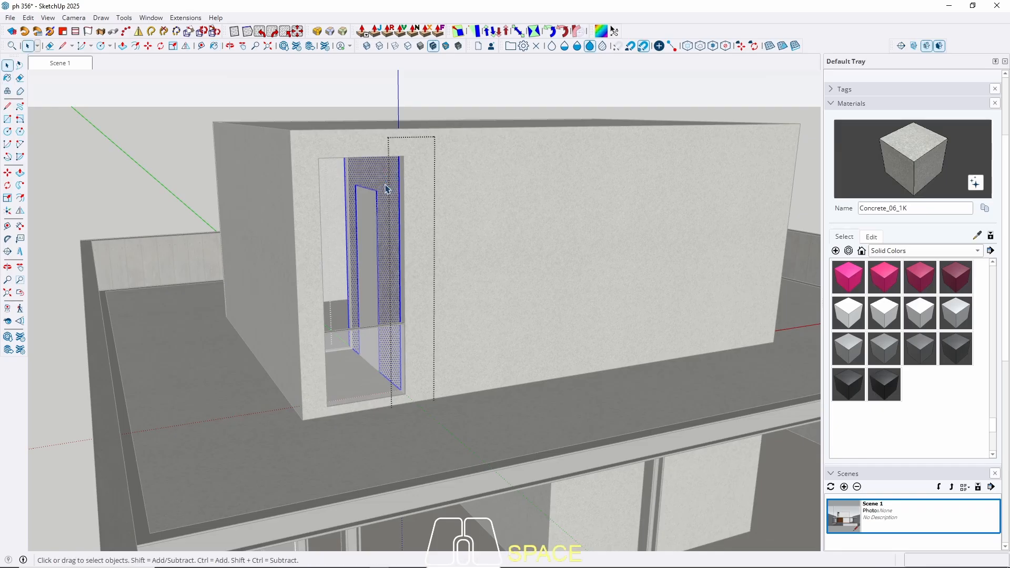
{"action": "key", "text": "Escape"}
Step: Sample Wood_Veneer_15_1K from the ground-floor wood wall and paint the door in the balcony's inner side wall with it
{"action": "scroll", "coordinate": [298, 189], "scroll_direction": "down", "scroll_amount": 3}
{"action": "middle_click_drag", "start_coordinate": [377, 363], "coordinate": [381, 343]}
{"action": "key", "text": "b"}
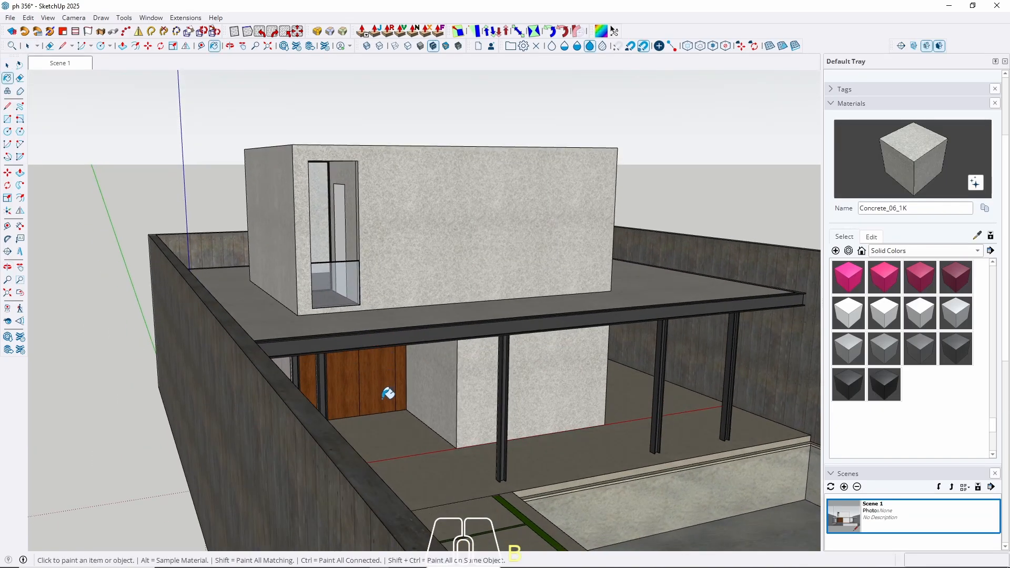
{"action": "left_click", "coordinate": [388, 393], "text": "alt"}
{"action": "scroll", "coordinate": [349, 278], "scroll_direction": "up", "scroll_amount": 5}
{"action": "key", "text": "space"}
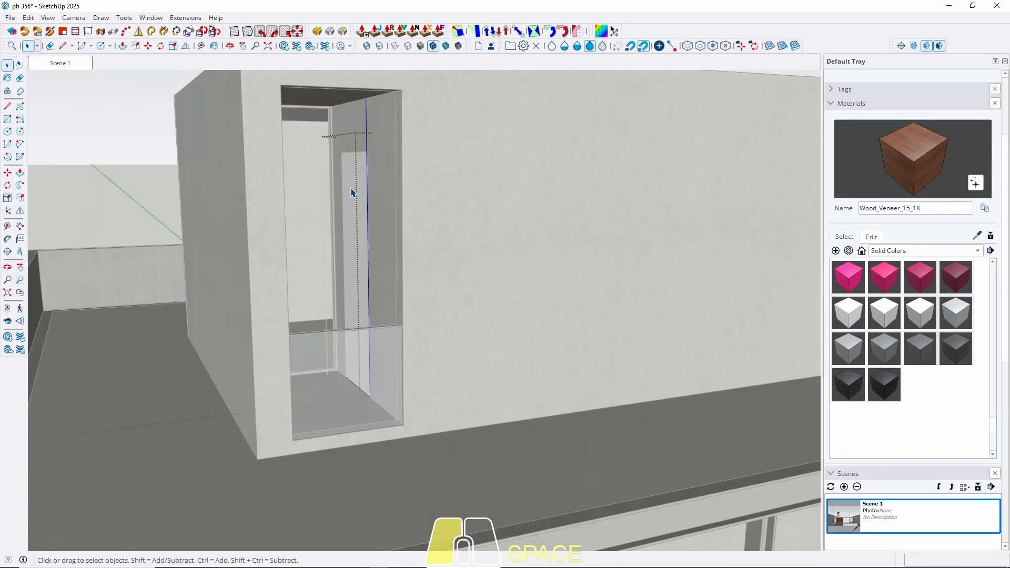
{"action": "left_click", "coordinate": [351, 193]}
{"action": "key", "text": "b"}
{"action": "left_click", "coordinate": [354, 221]}
{"action": "key", "text": "space"}
{"action": "key", "text": "Escape"}
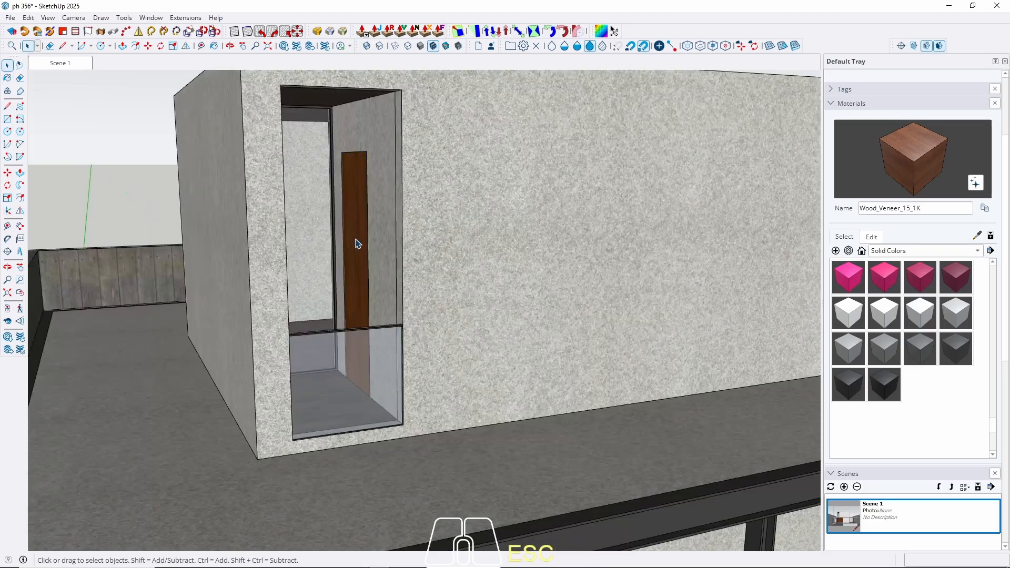
Step: Paint the recessed ground-floor wall behind the right-hand canopy columns with Wood_Veneer_15_1K and return to Scene 1
{"action": "scroll", "coordinate": [356, 243], "scroll_direction": "down", "scroll_amount": 5}
{"action": "middle_click_drag", "start_coordinate": [228, 226], "coordinate": [368, 302]}
{"action": "scroll", "coordinate": [567, 356], "scroll_direction": "up", "scroll_amount": 5}
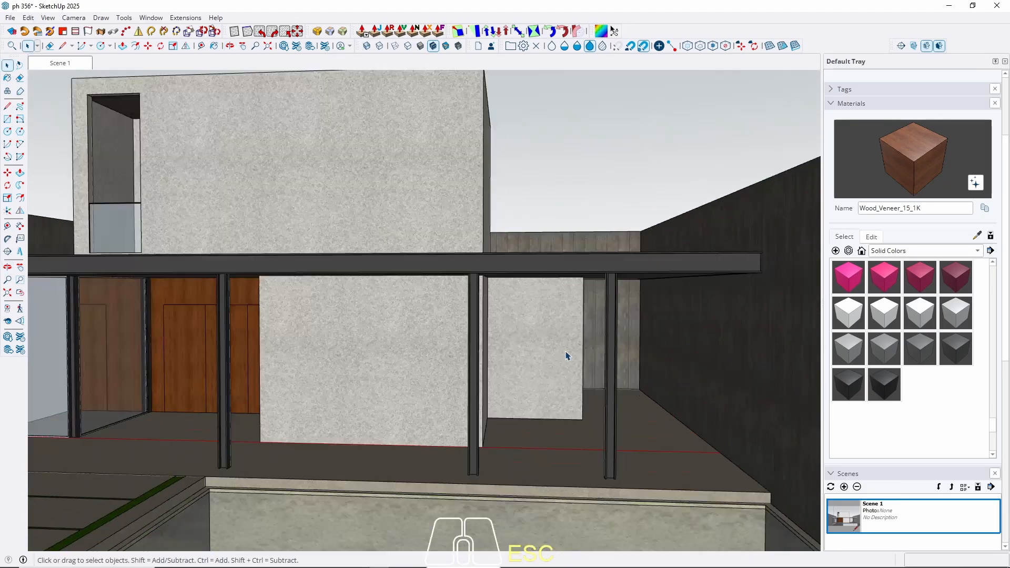
{"action": "scroll", "coordinate": [567, 356], "scroll_direction": "up", "scroll_amount": 5}
{"action": "mouse_move", "coordinate": [567, 356]}
{"action": "middle_mouse_down"}
{"action": "mouse_move", "coordinate": [532, 372]}
{"action": "mouse_move", "coordinate": [489, 345]}
{"action": "middle_mouse_up"}
{"action": "left_click", "coordinate": [500, 349]}
{"action": "key", "text": "b"}
{"action": "left_click", "coordinate": [493, 351]}
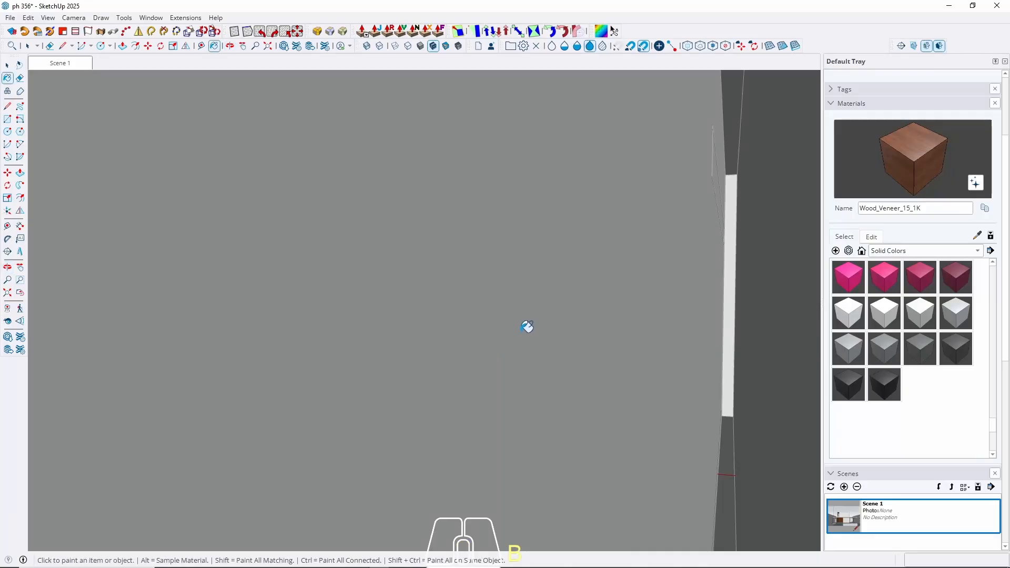
{"action": "scroll", "coordinate": [527, 327], "scroll_direction": "down", "scroll_amount": 10}
{"action": "key", "text": "space"}
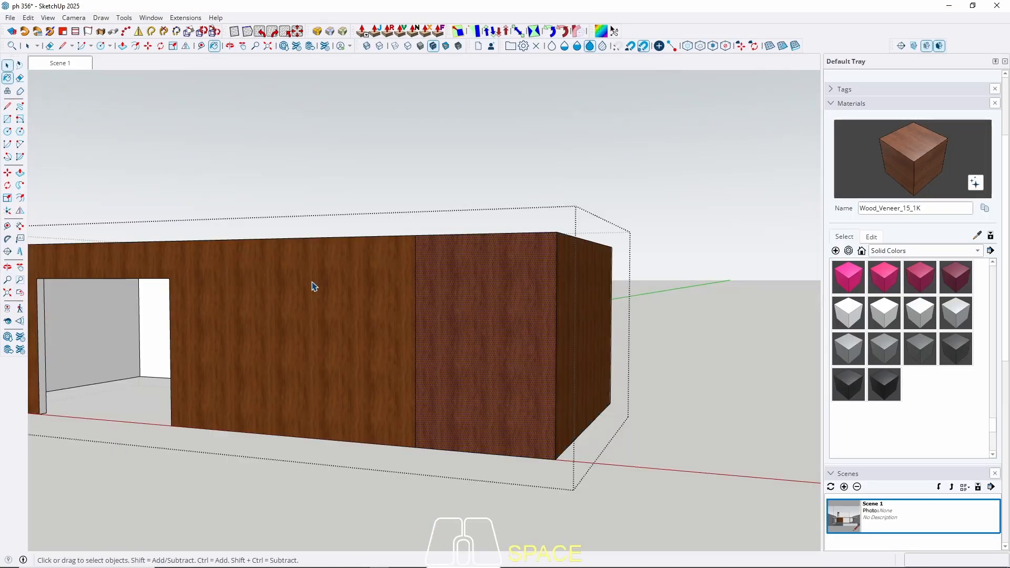
{"action": "left_click", "coordinate": [69, 67]}
{"action": "key", "text": "Escape"}
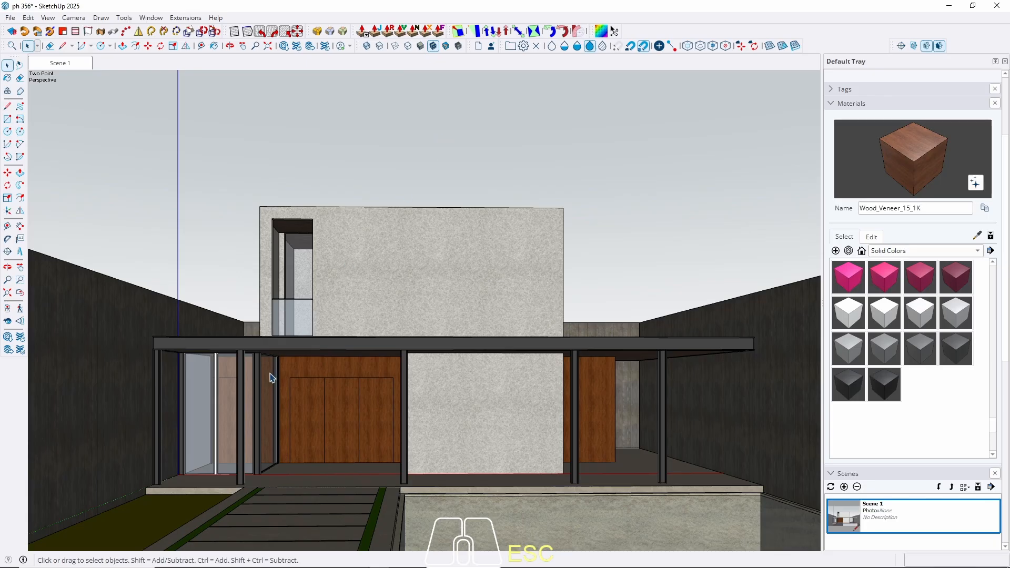
Step: Sample ThomThom - Hat3 from the canopy beam and paint the vertical mullion between the front glass panels with it
{"action": "middle_click_drag", "start_coordinate": [271, 378], "coordinate": [307, 393]}
{"action": "key", "text": "b"}
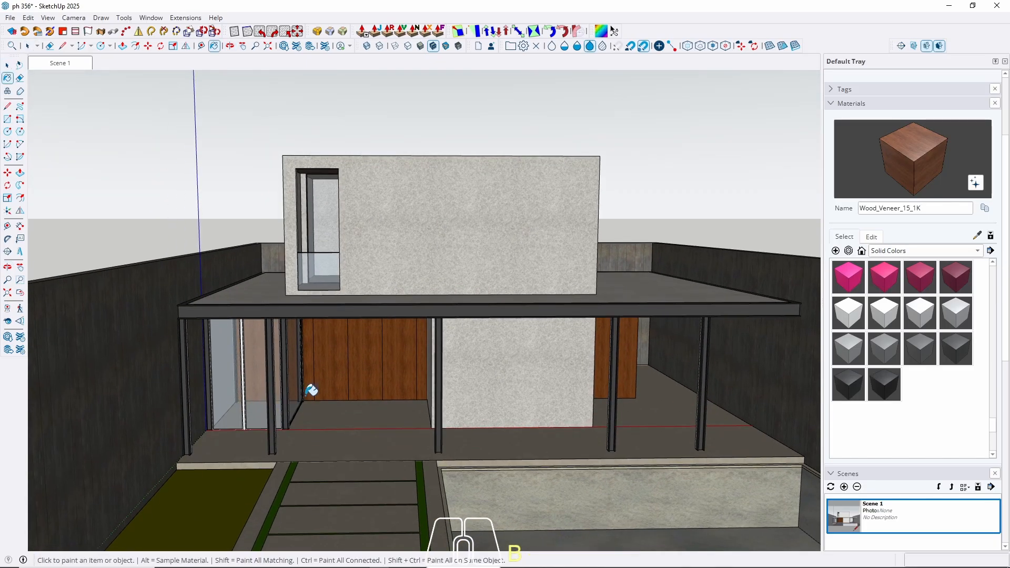
{"action": "scroll", "coordinate": [259, 350], "scroll_direction": "up", "scroll_amount": 5}
{"action": "left_click", "coordinate": [234, 303], "text": "alt"}
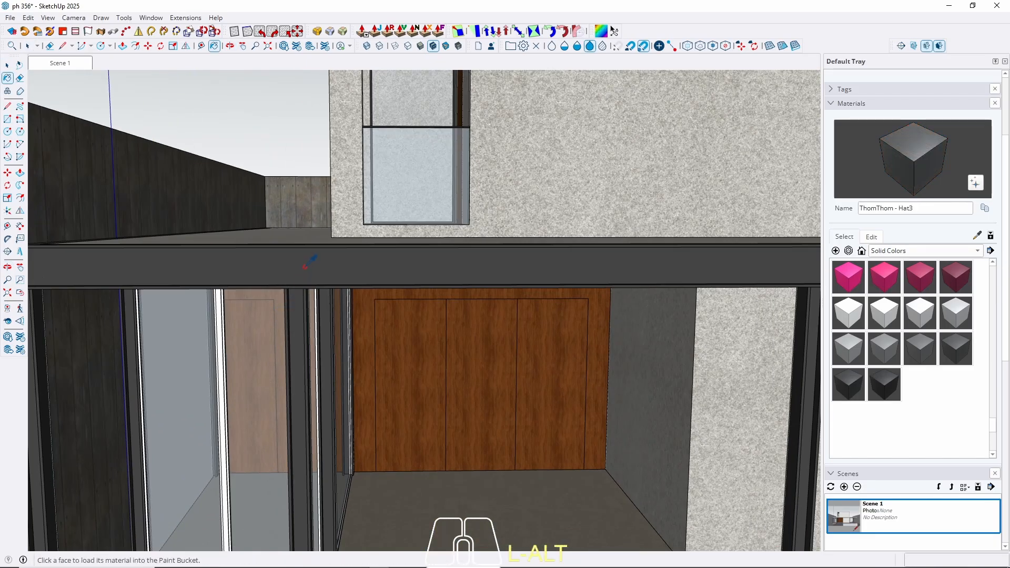
{"action": "key", "text": "space"}
{"action": "scroll", "coordinate": [231, 297], "scroll_direction": "up", "scroll_amount": 6}
{"action": "left_click", "coordinate": [224, 287]}
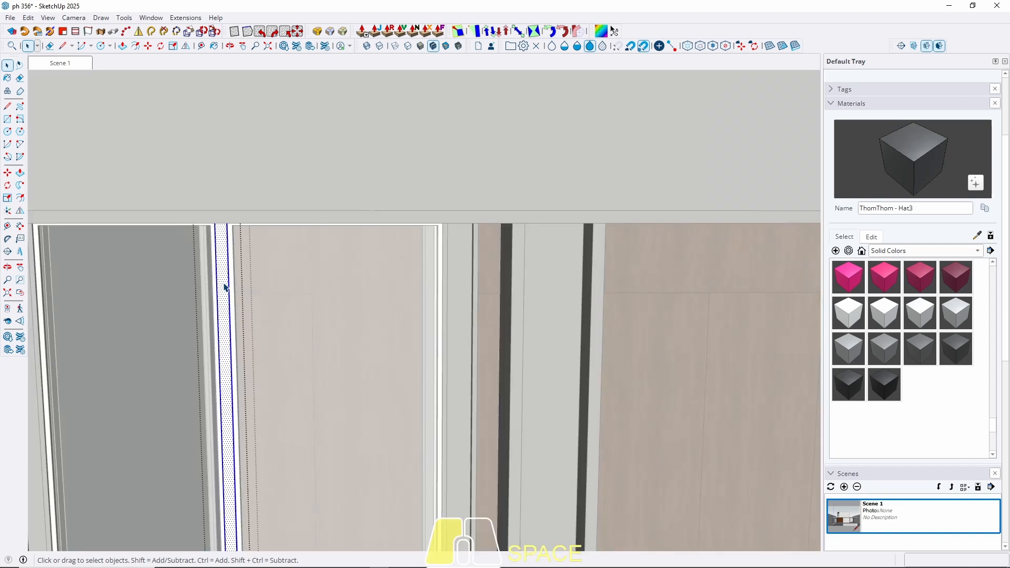
{"action": "key", "text": "b"}
{"action": "left_click", "coordinate": [225, 283]}
{"action": "key", "text": "space"}
{"action": "scroll", "coordinate": [232, 299], "scroll_direction": "up", "scroll_amount": 2}
{"action": "middle_click_drag", "start_coordinate": [231, 299], "coordinate": [252, 229]}
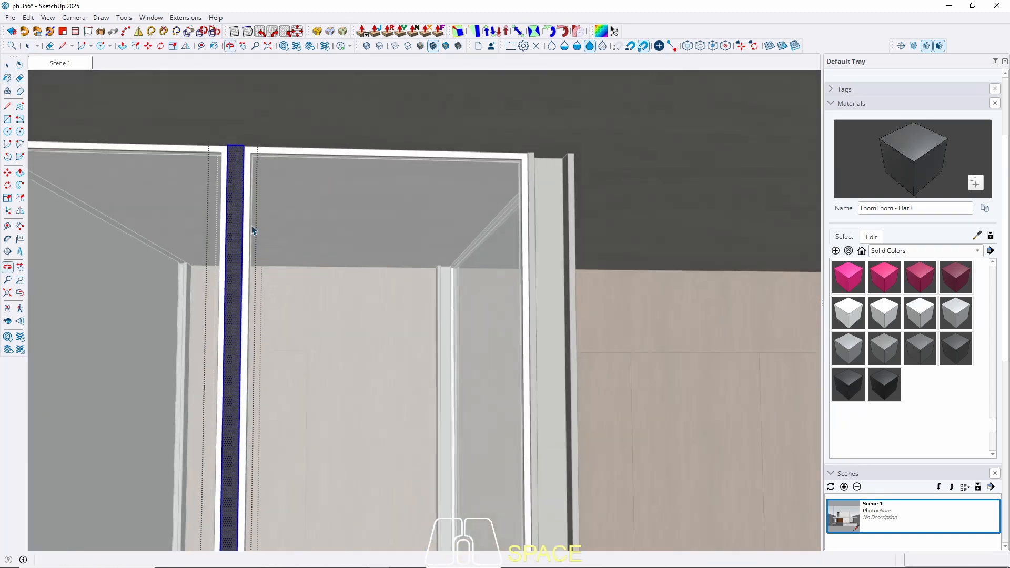
{"action": "key", "text": "Escape"}
Step: Paint the frames of both ground-floor front glass panels beside the mullion with ThomThom - Hat3
{"action": "scroll", "coordinate": [251, 160], "scroll_direction": "up", "scroll_amount": 2}
{"action": "double_click", "coordinate": [245, 151]}
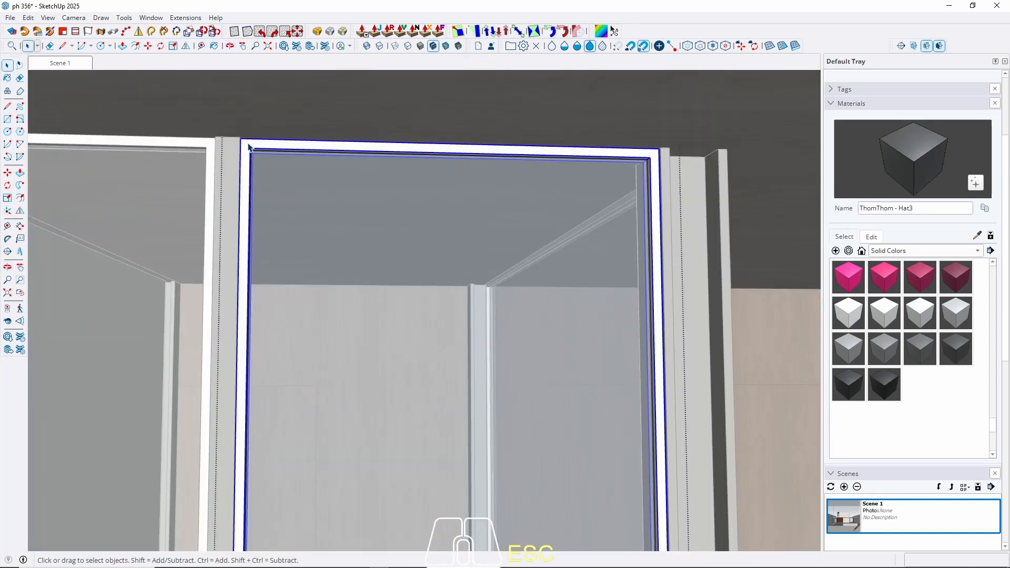
{"action": "left_click", "coordinate": [250, 146]}
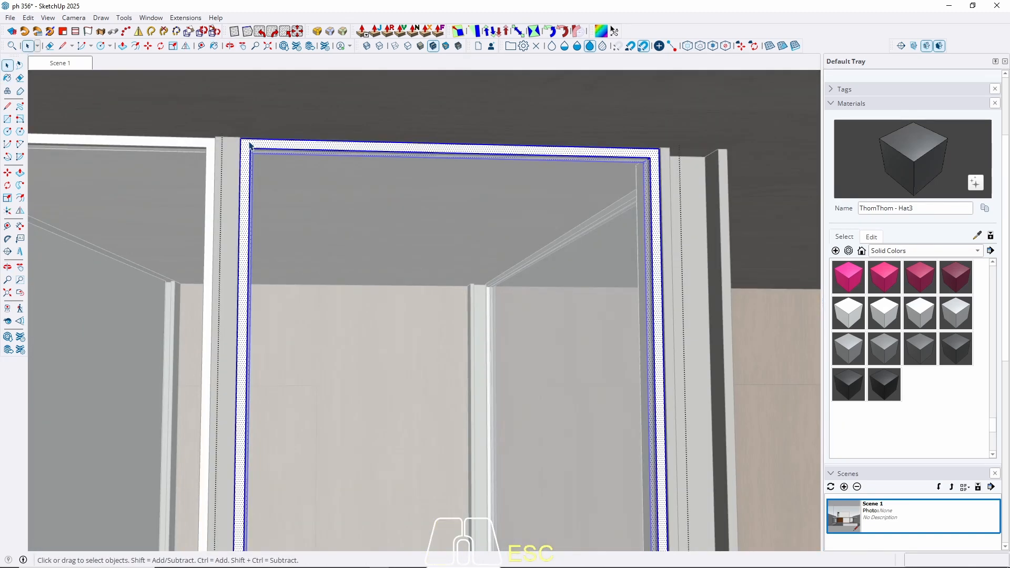
{"action": "key", "text": "space"}
{"action": "left_click", "coordinate": [203, 144]}
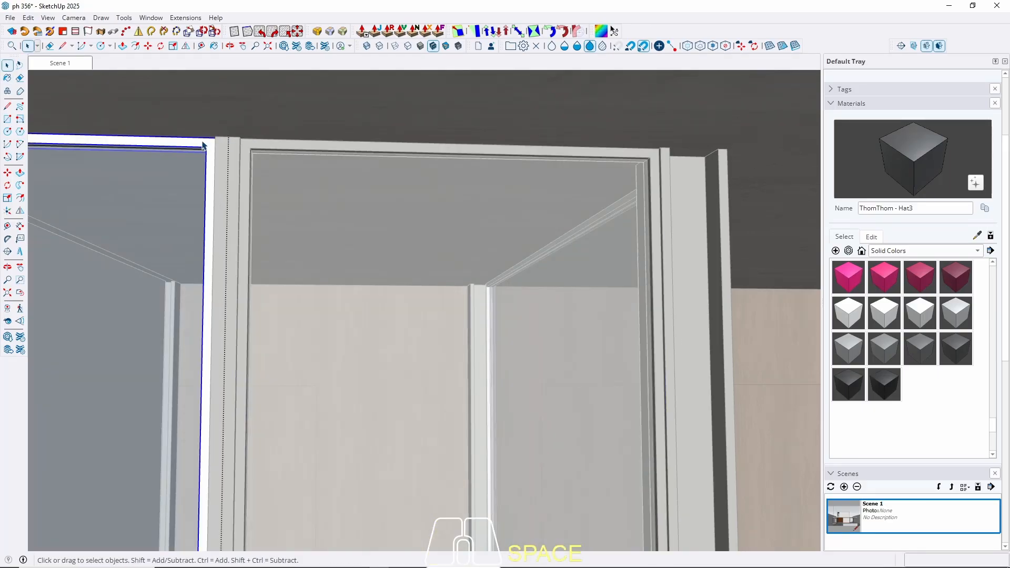
{"action": "scroll", "coordinate": [205, 148], "scroll_direction": "up", "scroll_amount": 4}
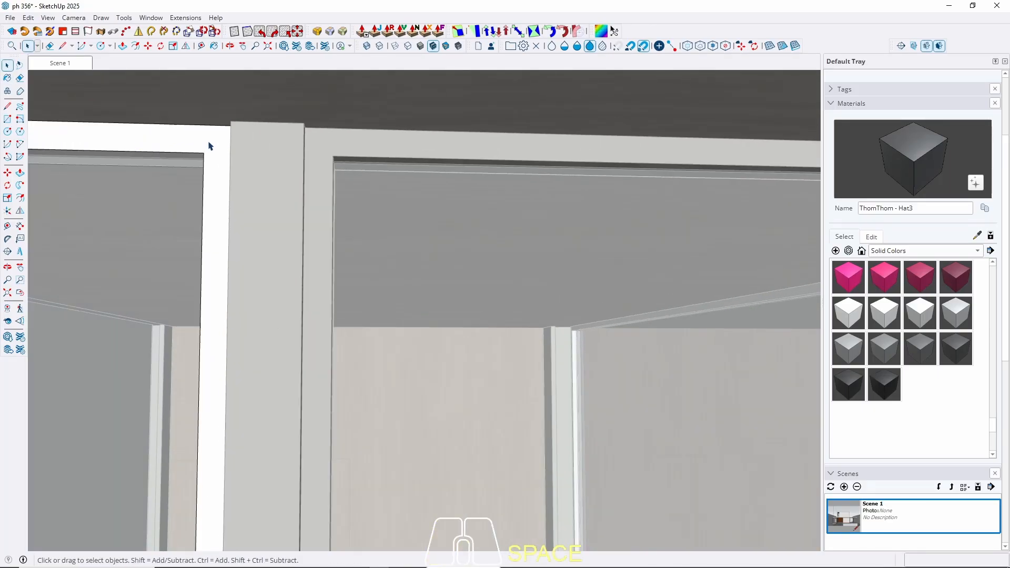
{"action": "key", "text": "b"}
{"action": "left_click", "coordinate": [214, 135]}
{"action": "key", "text": "space"}
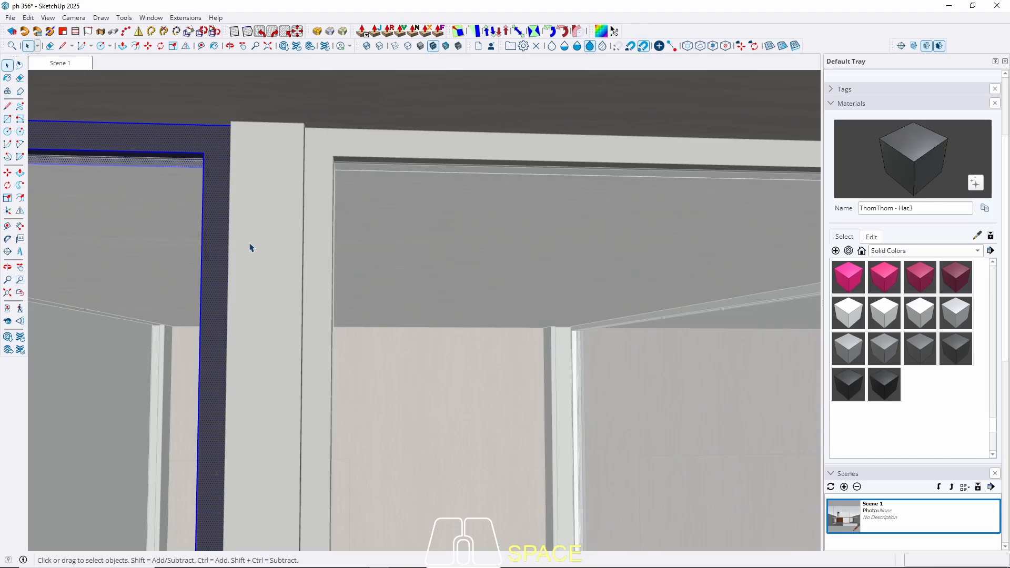
{"action": "key", "text": "Escape"}
Step: Paint the frame of the side glass panel next to the wood entrance wall with ThomThom - Hat3 and return to Scene 1
{"action": "scroll", "coordinate": [259, 293], "scroll_direction": "down", "scroll_amount": 8}
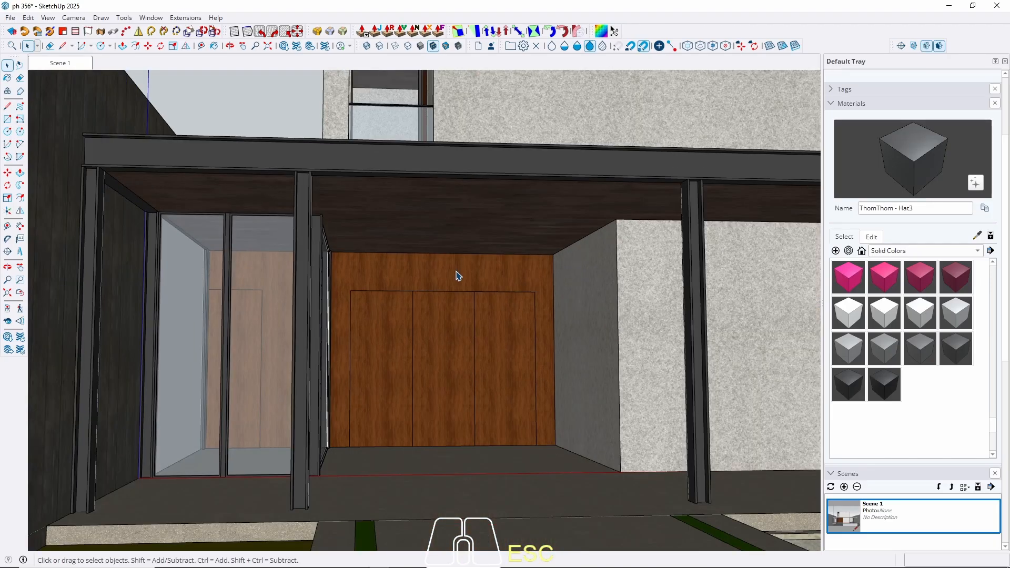
{"action": "scroll", "coordinate": [318, 279], "scroll_direction": "up", "scroll_amount": 10}
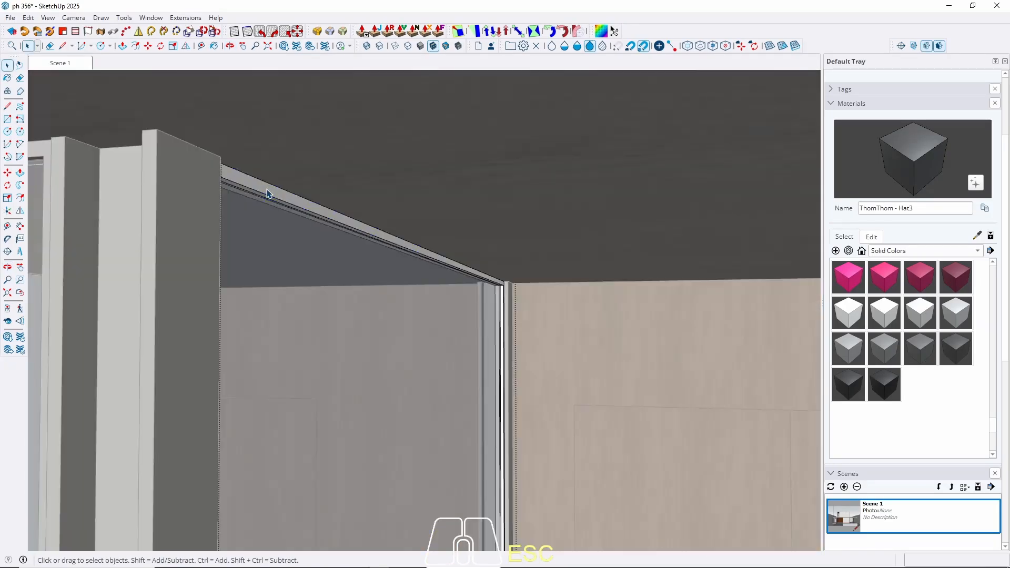
{"action": "left_click", "coordinate": [266, 193]}
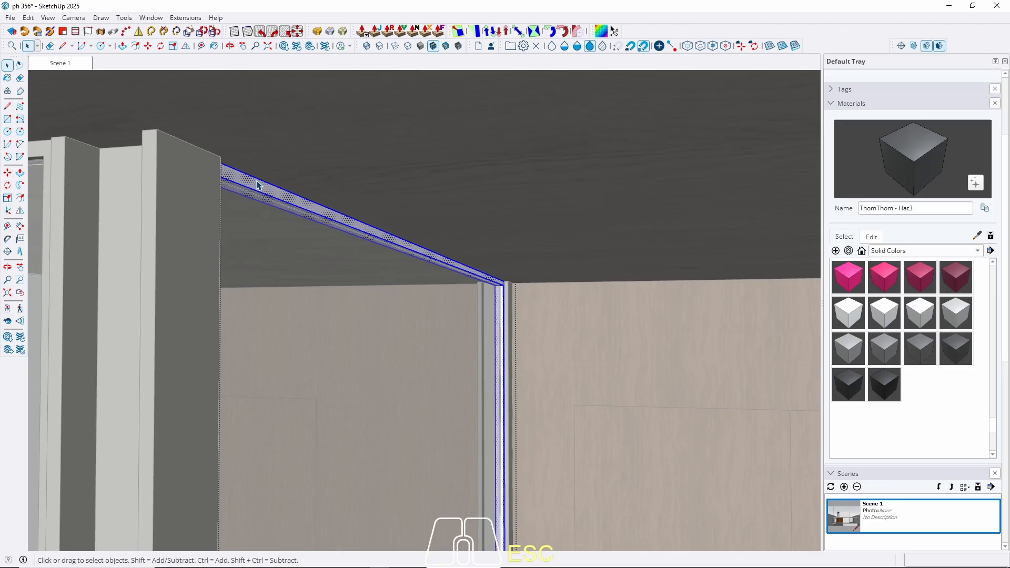
{"action": "key", "text": "b"}
{"action": "left_click", "coordinate": [258, 184]}
{"action": "key", "text": "space"}
{"action": "left_click", "coordinate": [66, 63]}
{"action": "key", "text": "Escape"}
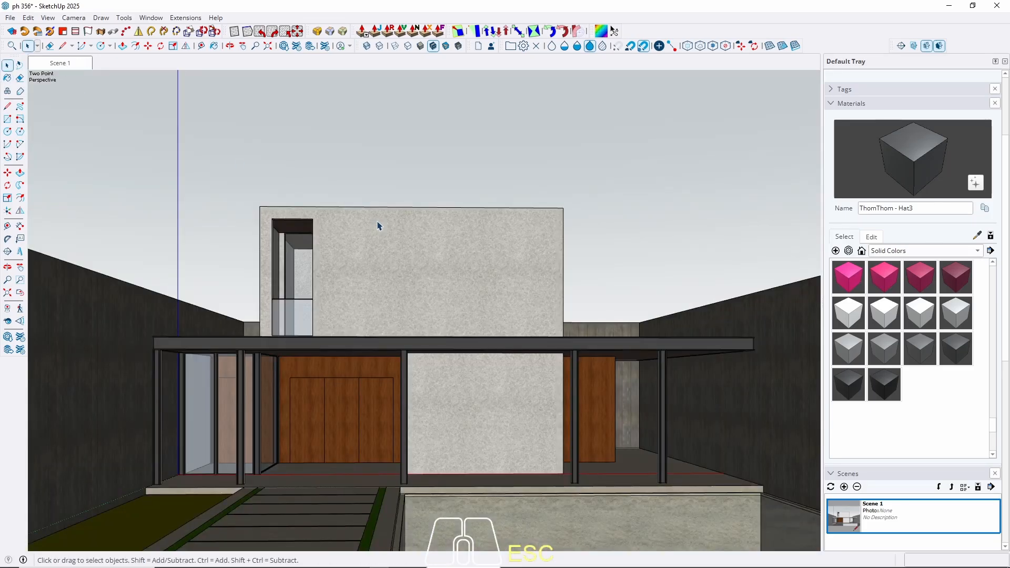
Step: Sample the pool's Glass_Sky Reflection_01 material and set its opacity to 70
{"action": "left_click", "coordinate": [977, 236]}
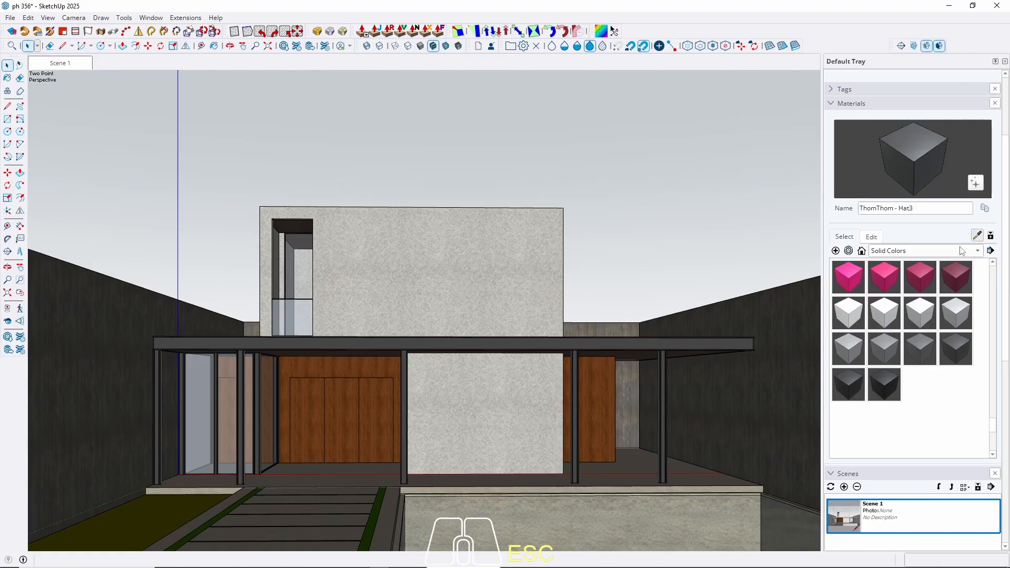
{"action": "left_click", "coordinate": [500, 531]}
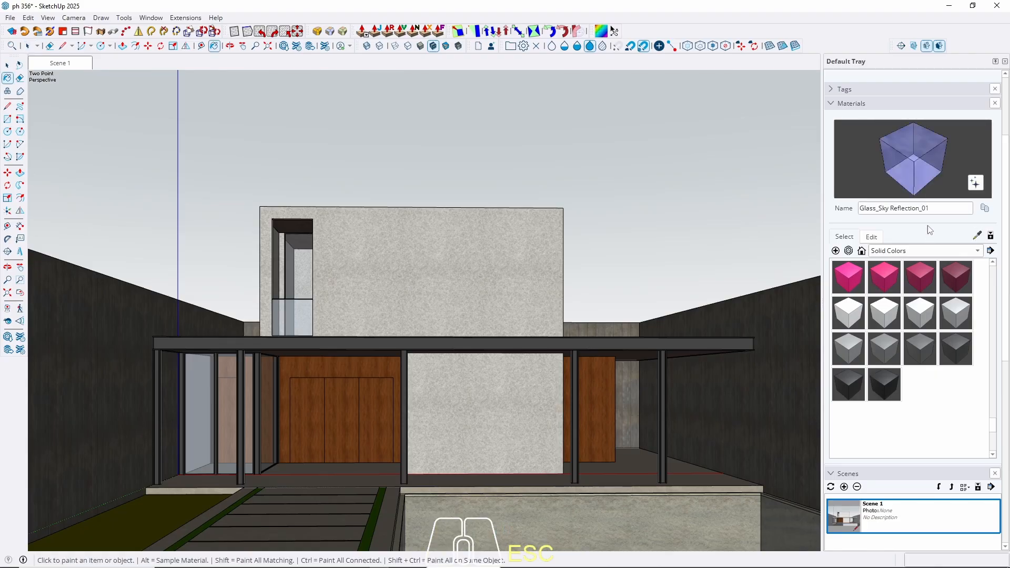
{"action": "left_click", "coordinate": [872, 237]}
{"action": "left_click_drag", "start_coordinate": [853, 429], "coordinate": [899, 438]}
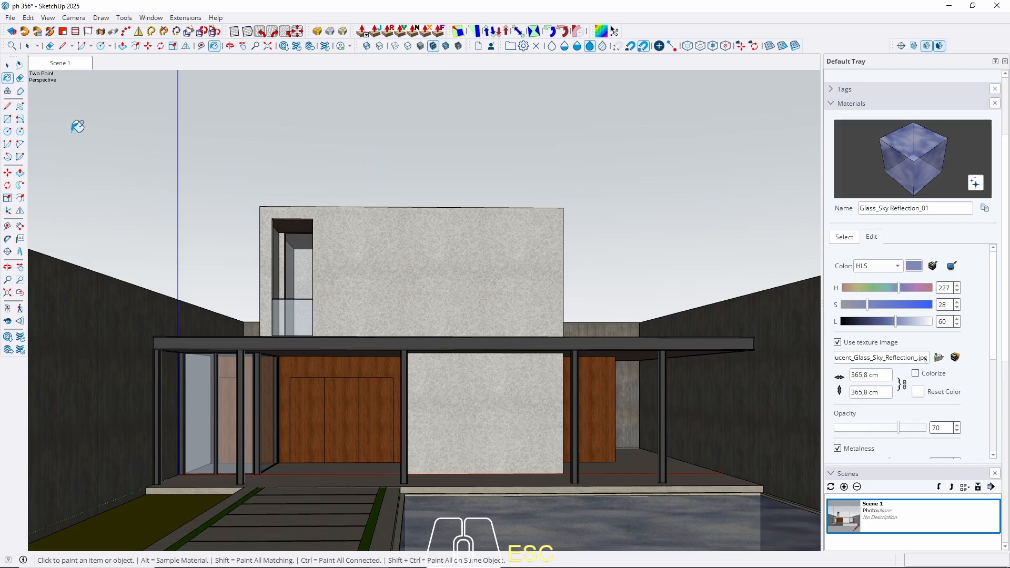
{"action": "left_click", "coordinate": [7, 64]}
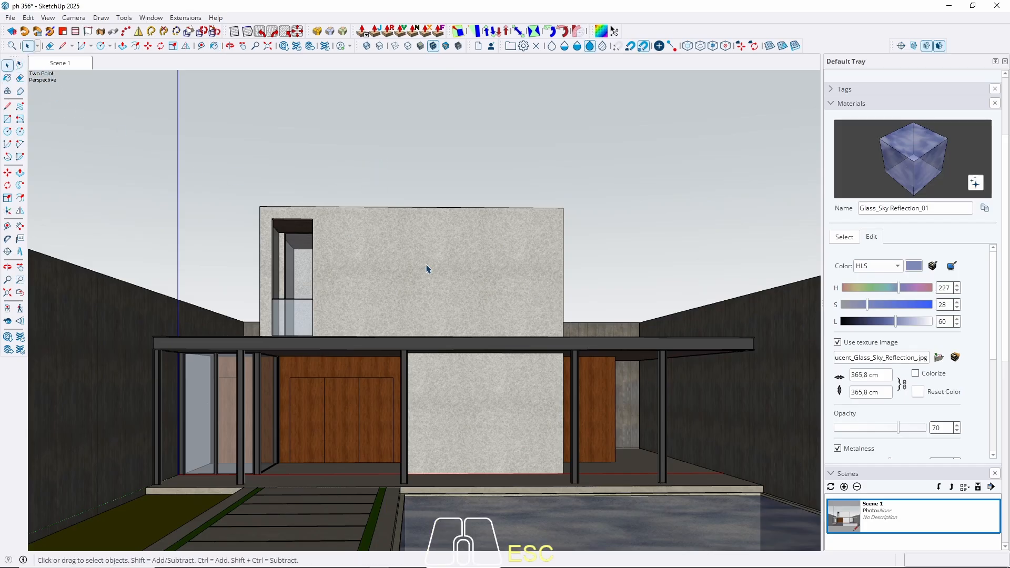
Step: Examine the painted house and pool from several angles and return to Scene 1
{"action": "mouse_move", "coordinate": [518, 289]}
{"action": "middle_mouse_down"}
{"action": "mouse_move", "coordinate": [408, 293]}
{"action": "mouse_move", "coordinate": [561, 279]}
{"action": "mouse_move", "coordinate": [537, 295]}
{"action": "mouse_move", "coordinate": [523, 327]}
{"action": "mouse_move", "coordinate": [525, 275]}
{"action": "mouse_move", "coordinate": [493, 264]}
{"action": "mouse_move", "coordinate": [498, 284]}
{"action": "mouse_move", "coordinate": [535, 293]}
{"action": "mouse_move", "coordinate": [526, 292]}
{"action": "middle_mouse_up"}
{"action": "left_click", "coordinate": [60, 64]}
{"action": "middle_click_drag", "start_coordinate": [417, 316], "coordinate": [351, 301]}
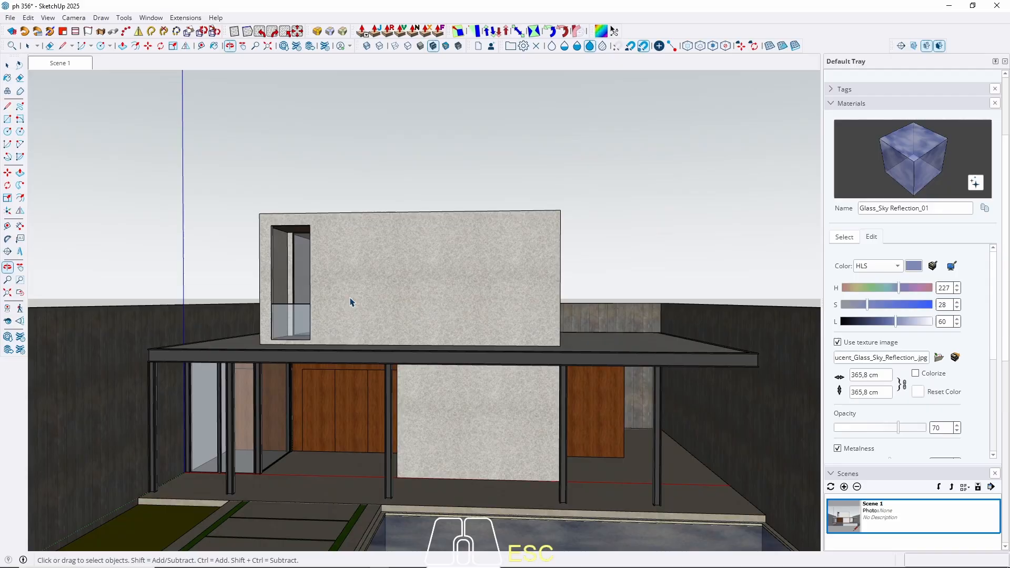
{"action": "left_click", "coordinate": [67, 63]}
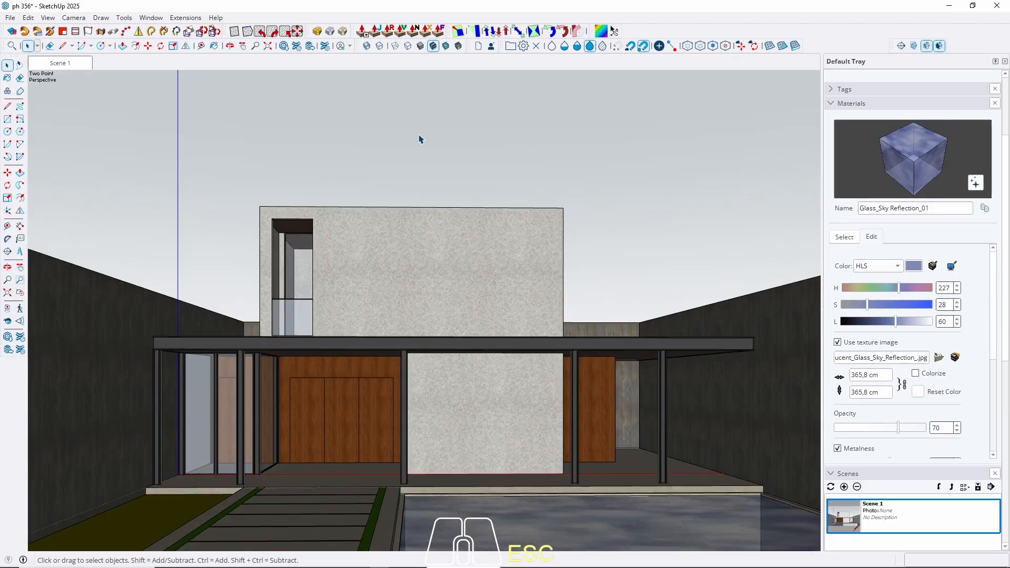
{"action": "middle_click_drag", "start_coordinate": [420, 139], "coordinate": [402, 374]}
{"action": "scroll", "coordinate": [356, 319], "scroll_direction": "up", "scroll_amount": 3}
{"action": "middle_click_drag", "start_coordinate": [246, 298], "coordinate": [144, 178]}
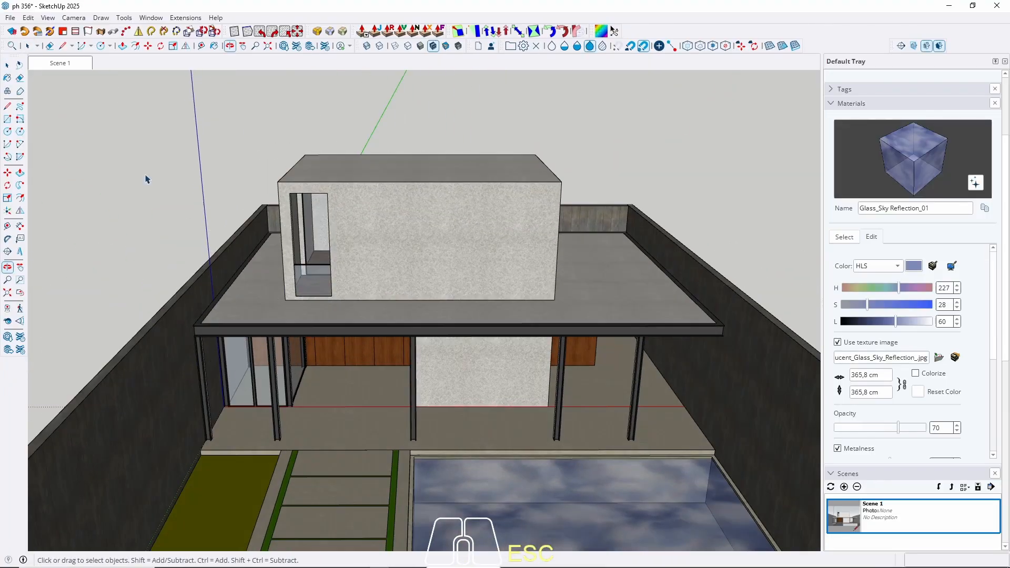
{"action": "left_click", "coordinate": [65, 65]}
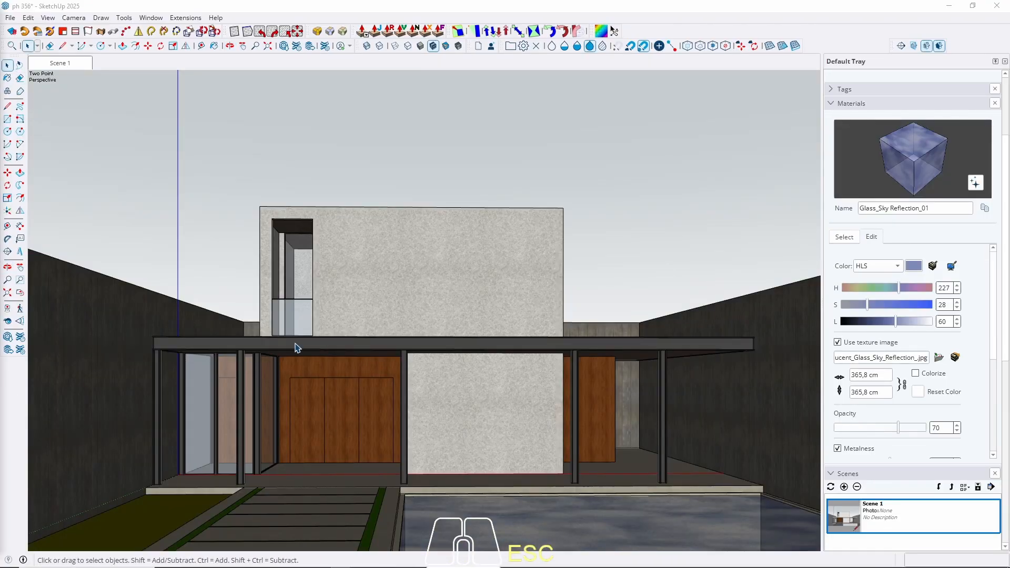
Step: Offset the outline of the leftmost wood door panel in the entrance wall inward by 1 cm
{"action": "scroll", "coordinate": [319, 409], "scroll_direction": "up", "scroll_amount": 2}
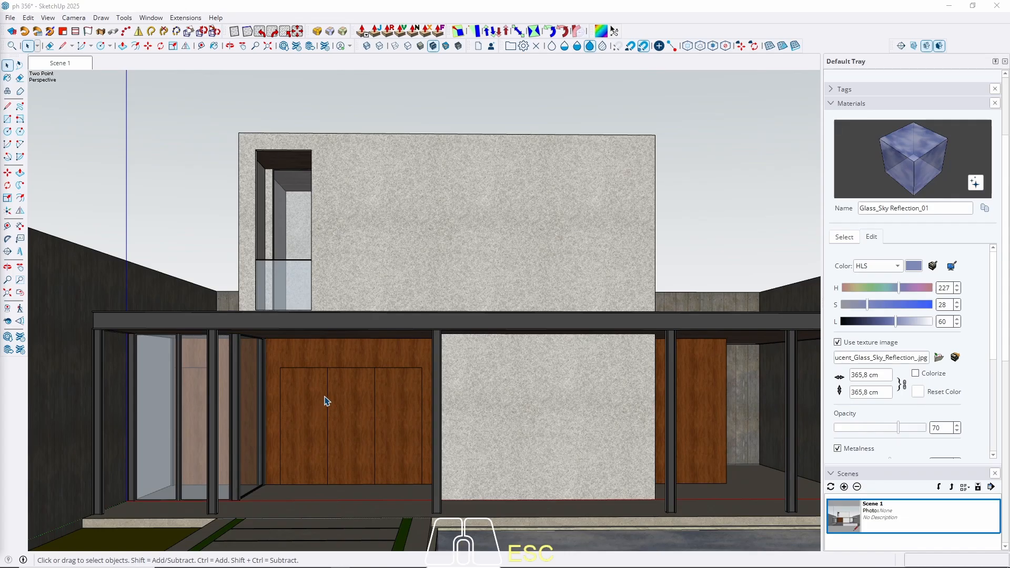
{"action": "middle_click_drag", "start_coordinate": [301, 414], "coordinate": [326, 340]}
{"action": "scroll", "coordinate": [331, 417], "scroll_direction": "up", "scroll_amount": 1}
{"action": "scroll", "coordinate": [326, 341], "scroll_direction": "up", "scroll_amount": 3}
{"action": "scroll", "coordinate": [326, 345], "scroll_direction": "up", "scroll_amount": 3}
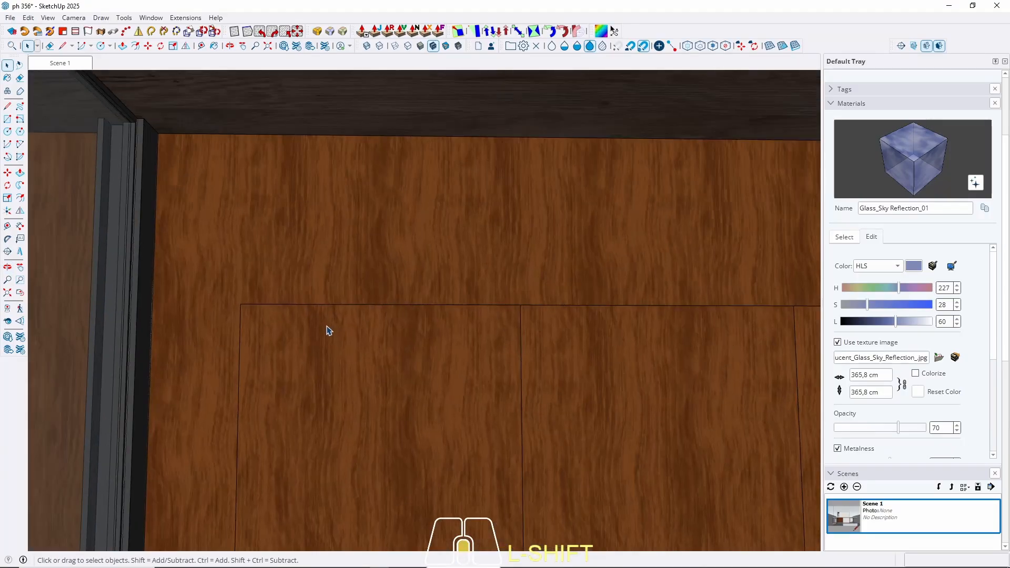
{"action": "left_click", "coordinate": [312, 357], "text": "shift"}
{"action": "key", "text": "f"}
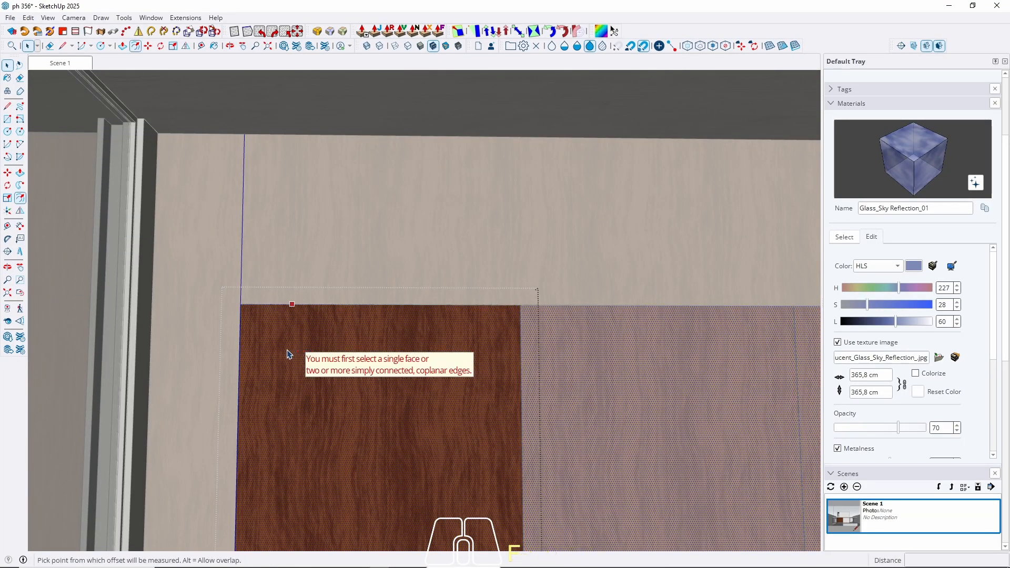
{"action": "left_click", "coordinate": [250, 362]}
{"action": "scroll", "coordinate": [248, 345], "scroll_direction": "up", "scroll_amount": 2}
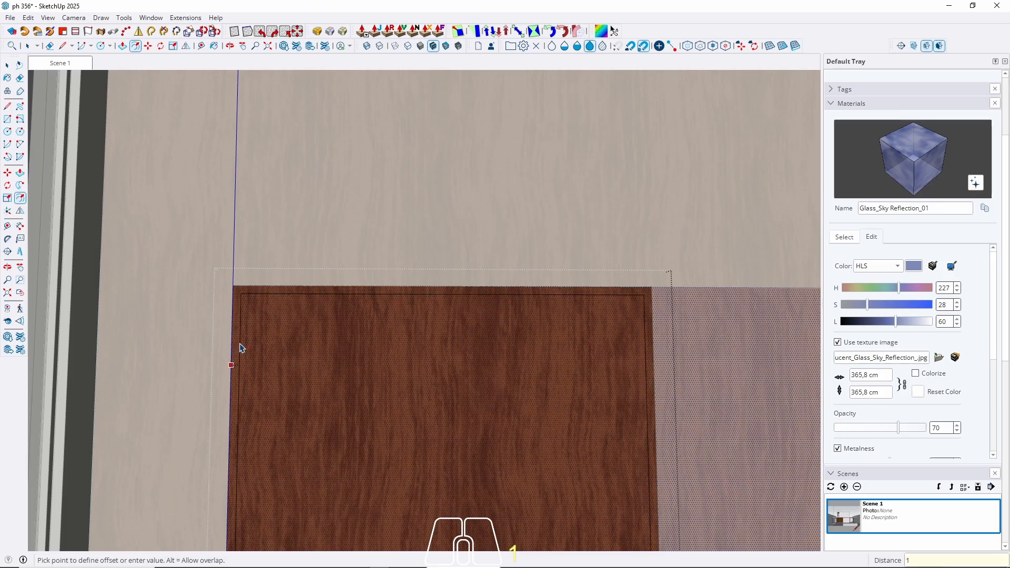
{"action": "key", "text": "Return"}
{"action": "key", "text": "space"}
Step: Recess the narrow border around the leftmost wood door panel in the entrance wall by 1 cm with Push/Pull
{"action": "scroll", "coordinate": [263, 278], "scroll_direction": "up", "scroll_amount": 5}
{"action": "middle_click_drag", "start_coordinate": [260, 345], "coordinate": [216, 440]}
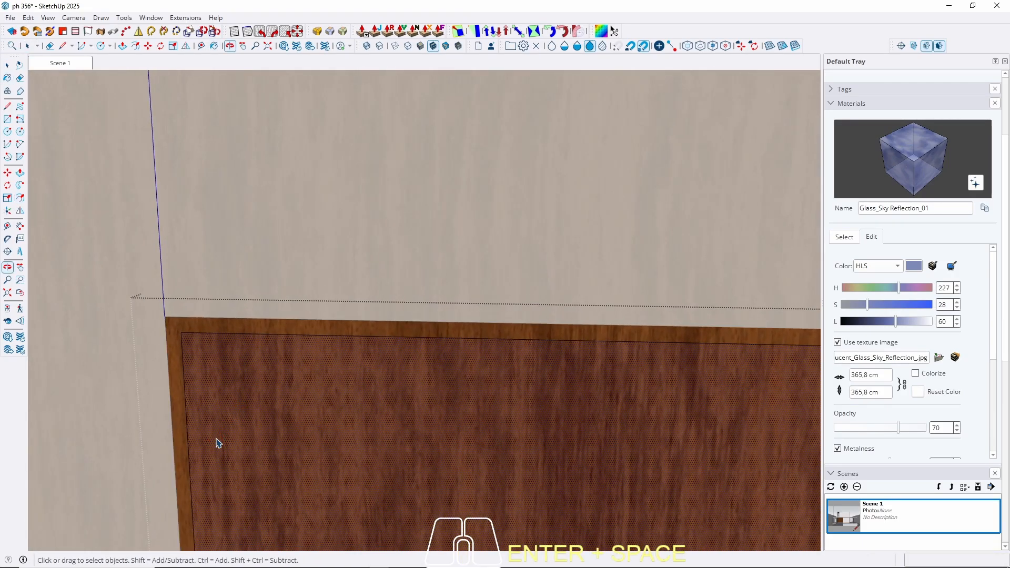
{"action": "scroll", "coordinate": [219, 401], "scroll_direction": "up", "scroll_amount": 3}
{"action": "key", "text": "p"}
{"action": "key", "text": "space"}
{"action": "left_click", "coordinate": [148, 292]}
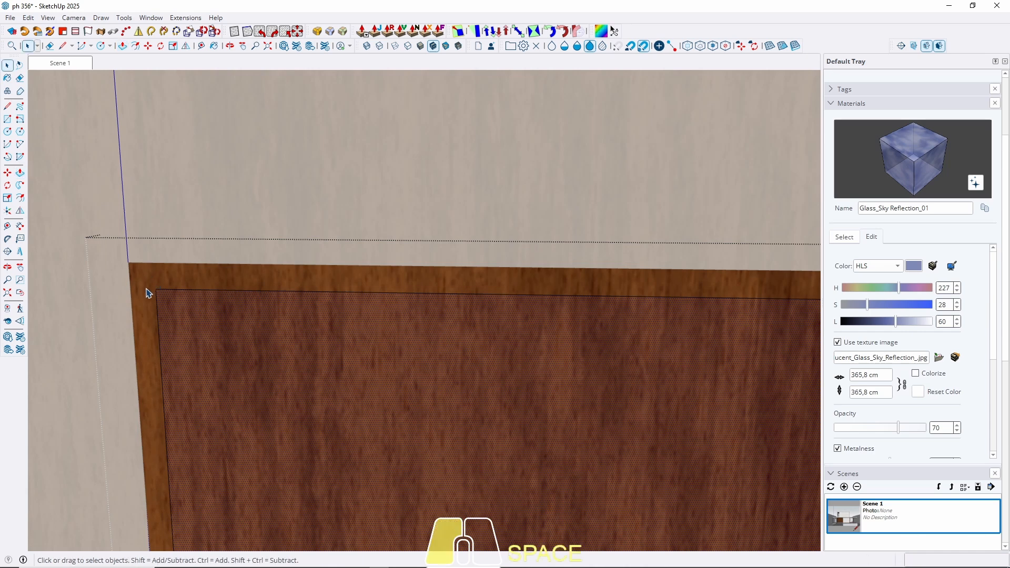
{"action": "key", "text": "p"}
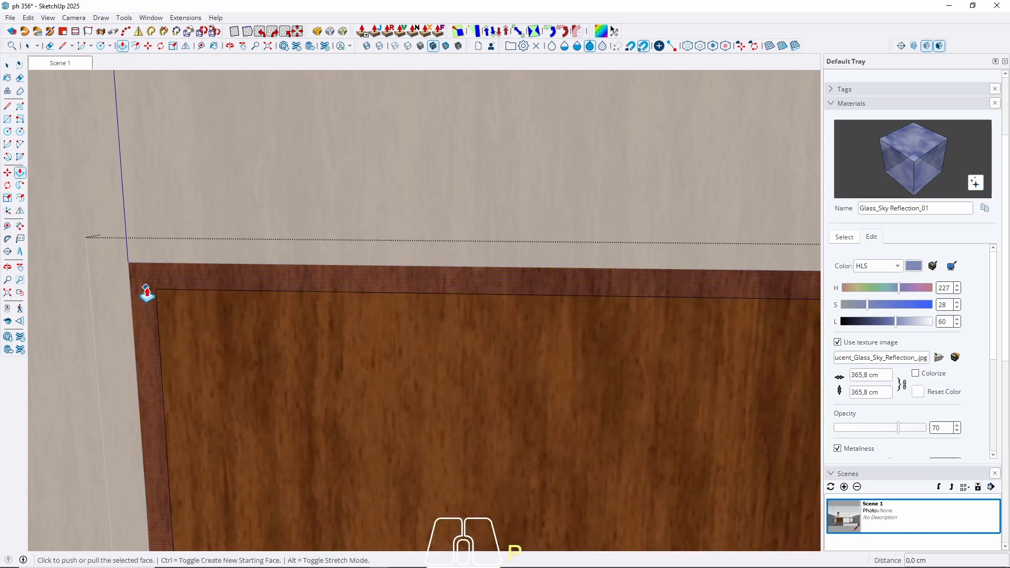
{"action": "left_click", "coordinate": [148, 293]}
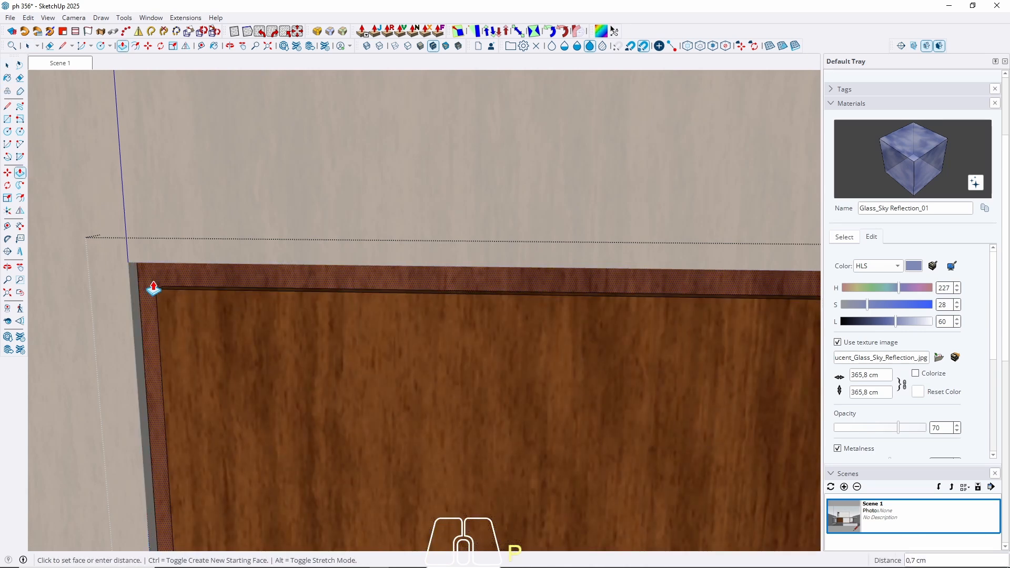
{"action": "key", "text": "Return"}
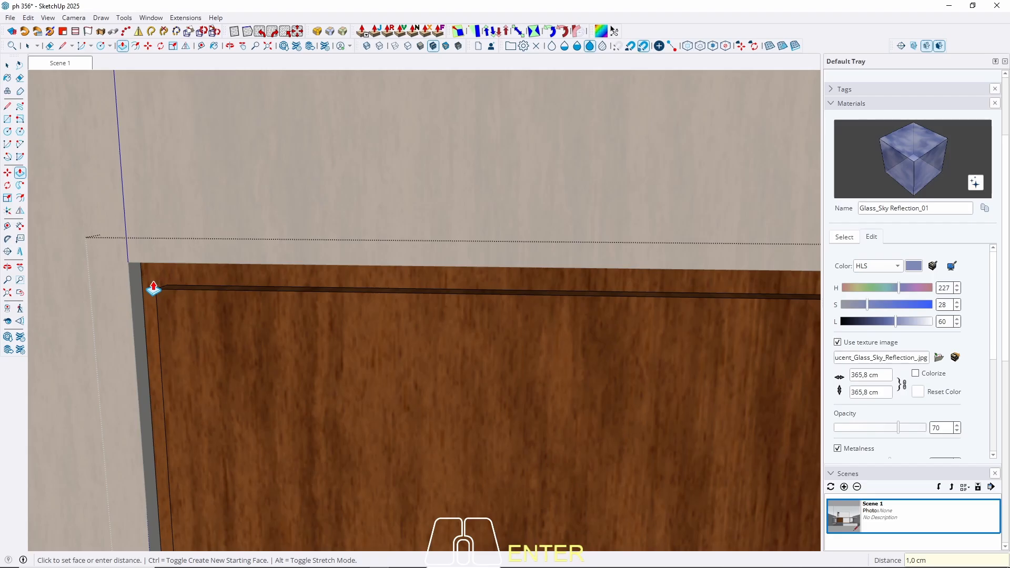
{"action": "key", "text": "space"}
{"action": "key", "text": "Escape"}
Step: Sample Wood_Veneer_15_1K from the entrance wall, paint the wall around the door opening with it, and return to Scene 1
{"action": "scroll", "coordinate": [212, 192], "scroll_direction": "down", "scroll_amount": 5}
{"action": "scroll", "coordinate": [187, 213], "scroll_direction": "up", "scroll_amount": 2}
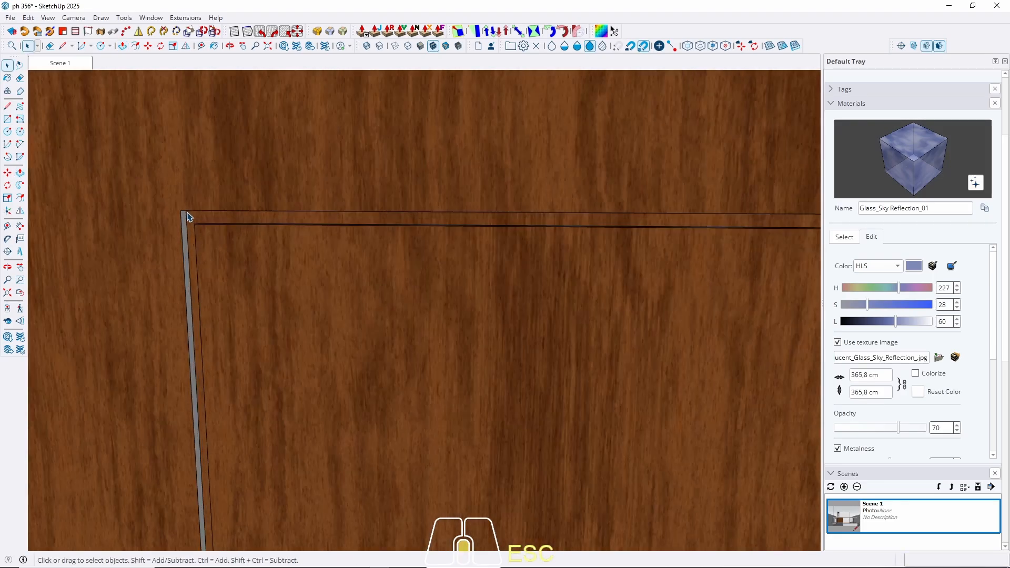
{"action": "double_click", "coordinate": [178, 214]}
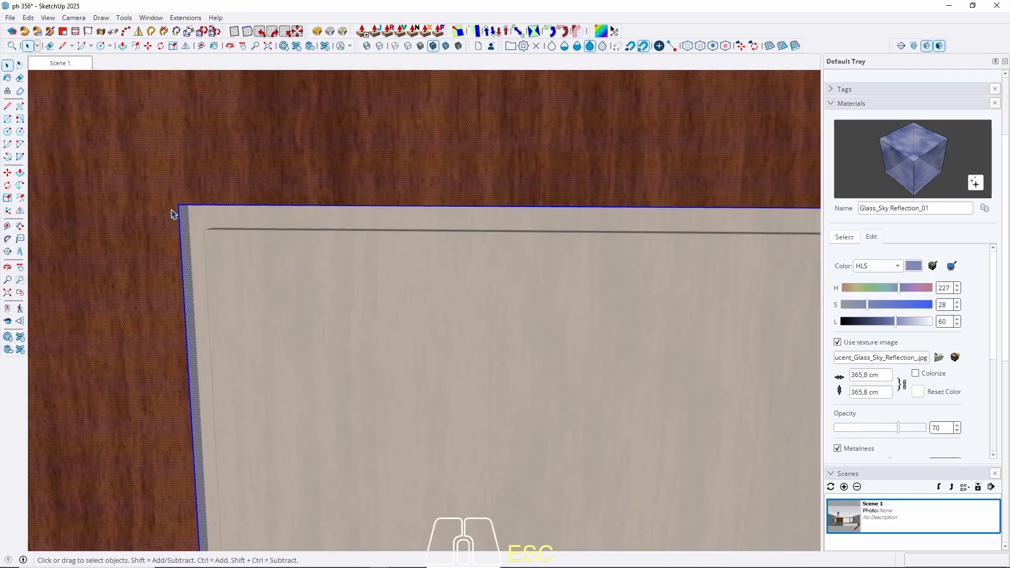
{"action": "key", "text": "b"}
{"action": "left_click", "coordinate": [167, 214], "text": "alt"}
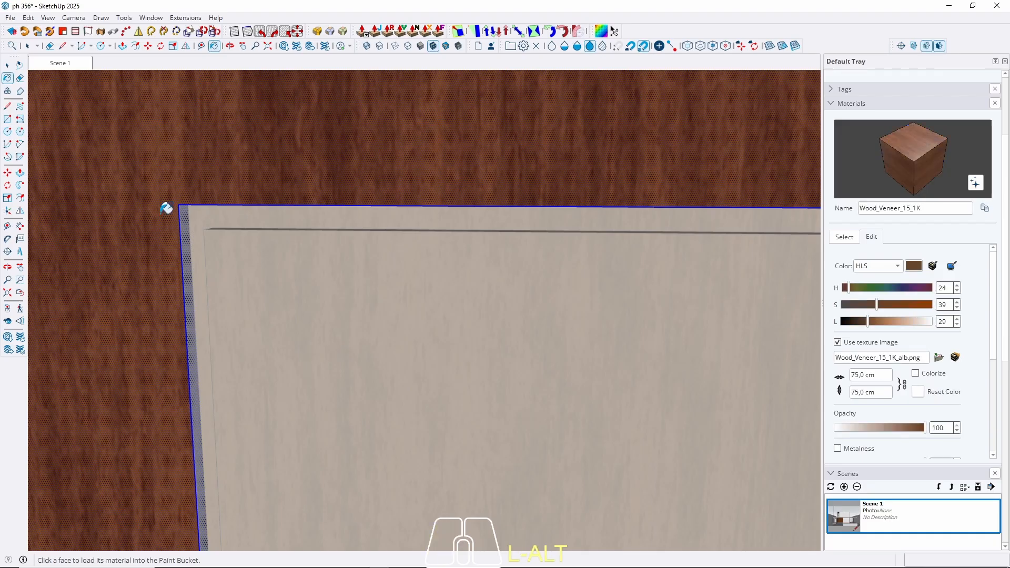
{"action": "mouse_move", "coordinate": [162, 216]}
{"action": "middle_mouse_down"}
{"action": "mouse_move", "coordinate": [164, 243]}
{"action": "mouse_move", "coordinate": [174, 220]}
{"action": "middle_mouse_up"}
{"action": "left_click", "coordinate": [172, 221]}
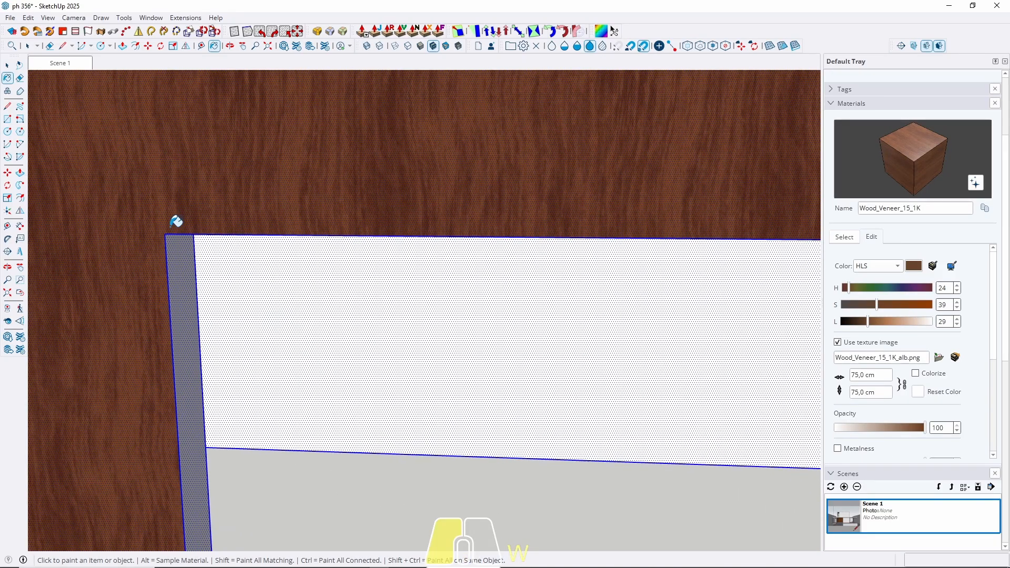
{"action": "key", "text": "space"}
{"action": "key", "text": "Escape"}
{"action": "scroll", "coordinate": [233, 168], "scroll_direction": "down", "scroll_amount": 9}
{"action": "middle_click_drag", "start_coordinate": [311, 195], "coordinate": [440, 241]}
{"action": "scroll", "coordinate": [437, 241], "scroll_direction": "up", "scroll_amount": 15}
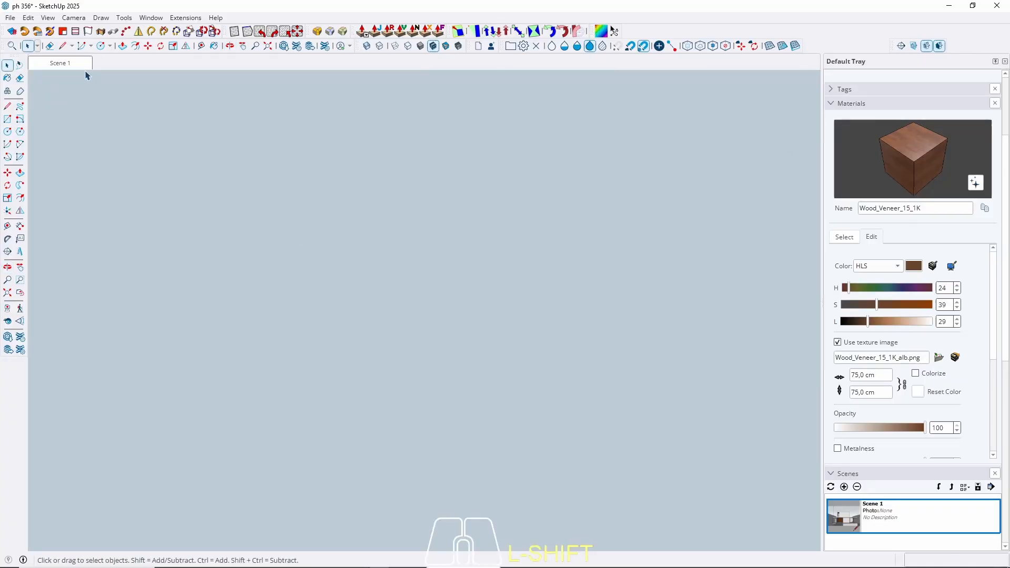
{"action": "left_click", "coordinate": [79, 64]}
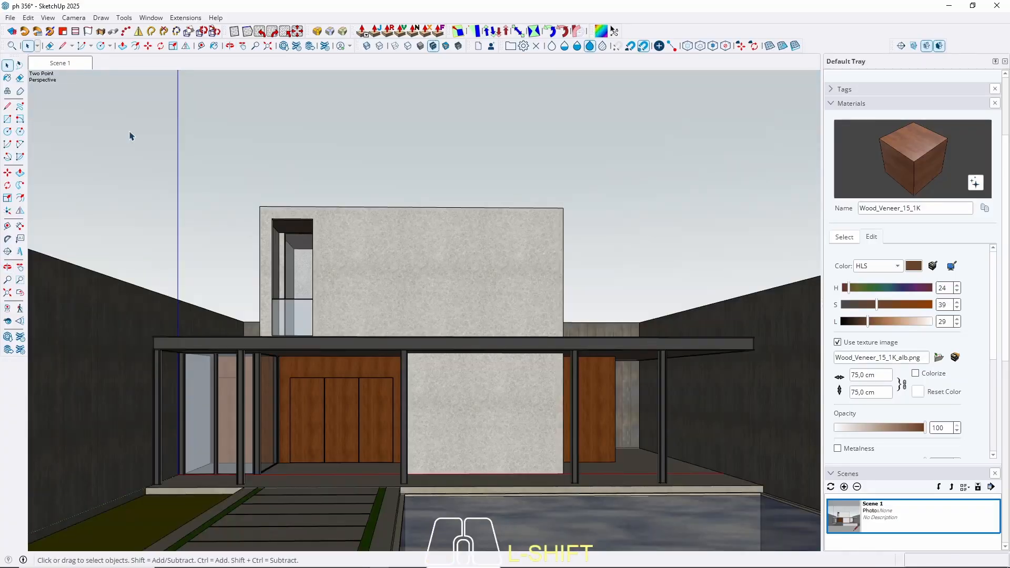
Step: Offset the outline on the rear face of the entrance wall's wood door panel inward by 1 cm and return to Scene 1
{"action": "scroll", "coordinate": [291, 434], "scroll_direction": "up", "scroll_amount": 5}
{"action": "middle_click_drag", "start_coordinate": [235, 271], "coordinate": [611, 263]}
{"action": "middle_click_drag", "start_coordinate": [342, 298], "coordinate": [316, 298]}
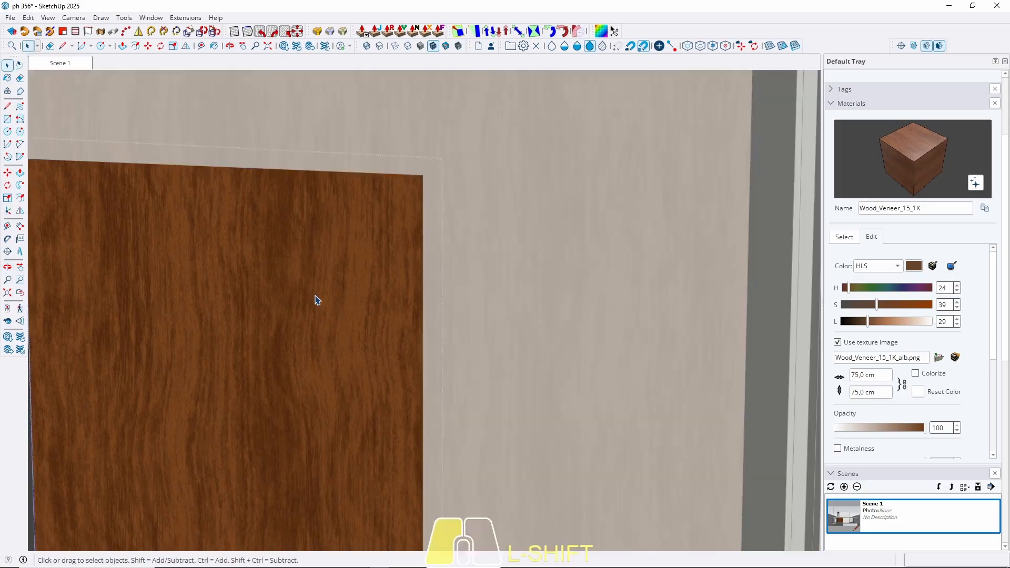
{"action": "left_click", "coordinate": [318, 296]}
{"action": "key", "text": "f"}
{"action": "left_click", "coordinate": [399, 276]}
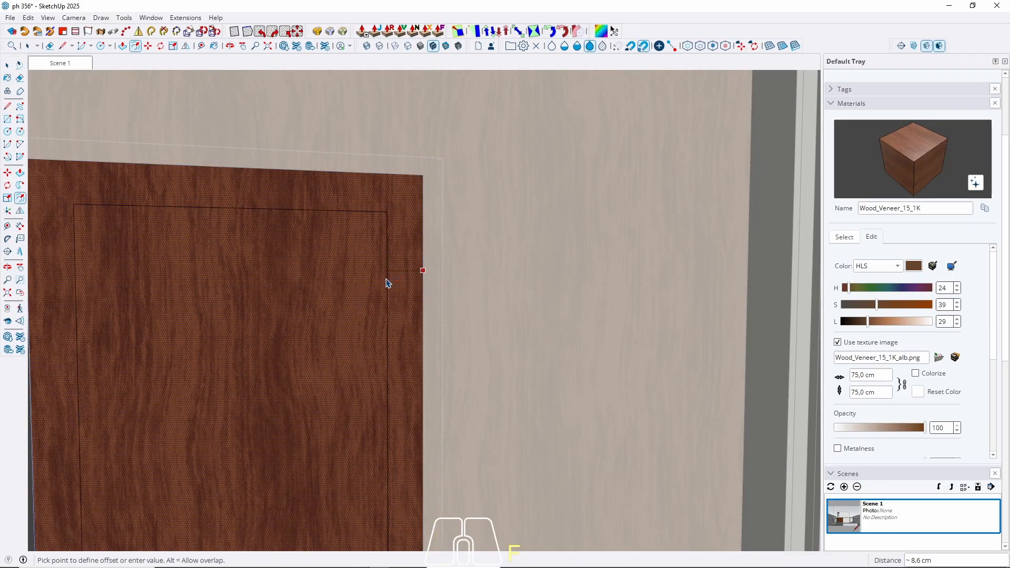
{"action": "type", "text": "1"}
{"action": "key", "text": "Return"}
{"action": "key", "text": "space"}
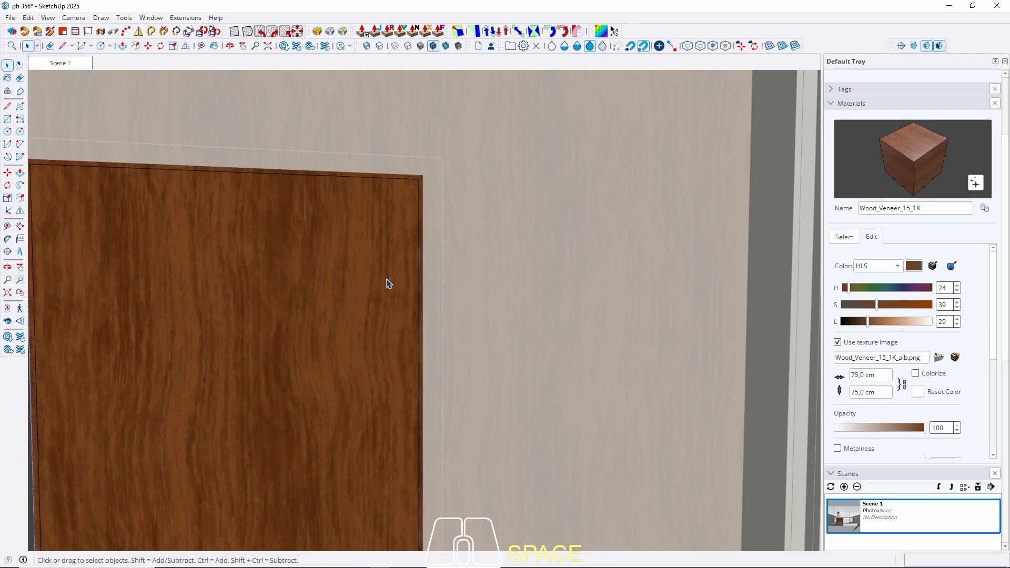
{"action": "middle_click_drag", "start_coordinate": [386, 282], "coordinate": [419, 194]}
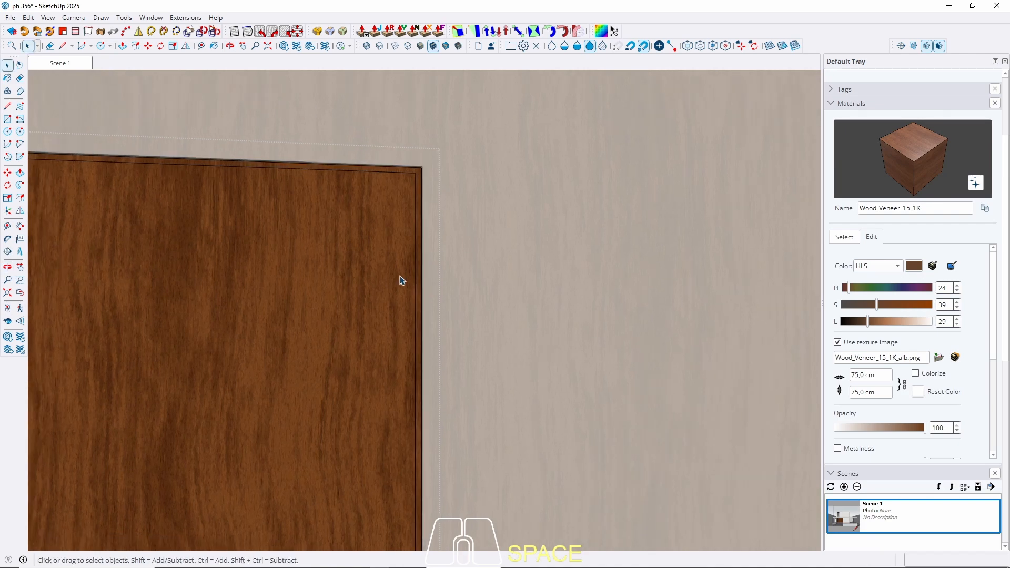
{"action": "key", "text": "Escape"}
{"action": "left_click", "coordinate": [59, 63]}
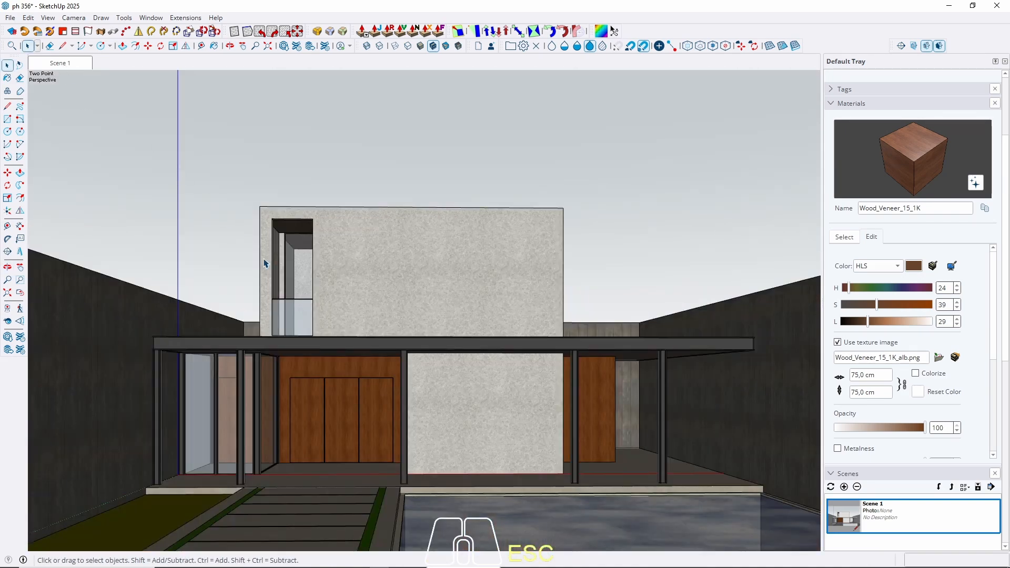
Step: Offset the outline of the upper-floor wood door beside the balcony opening inward by 1 cm
{"action": "scroll", "coordinate": [295, 296], "scroll_direction": "up", "scroll_amount": 5}
{"action": "middle_click_drag", "start_coordinate": [286, 282], "coordinate": [447, 339]}
{"action": "scroll", "coordinate": [384, 207], "scroll_direction": "up", "scroll_amount": 5}
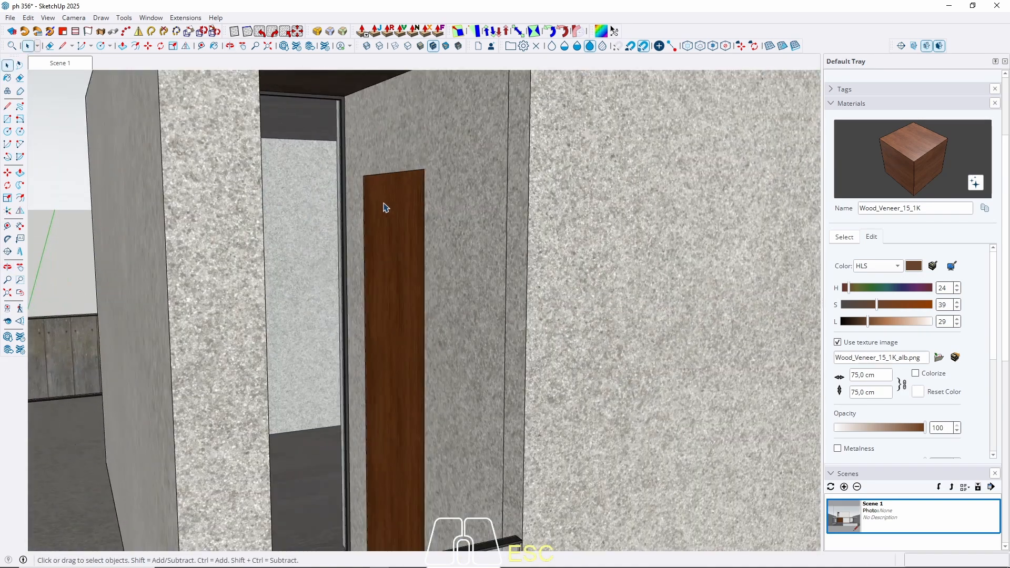
{"action": "left_click", "coordinate": [385, 211]}
{"action": "key", "text": "f"}
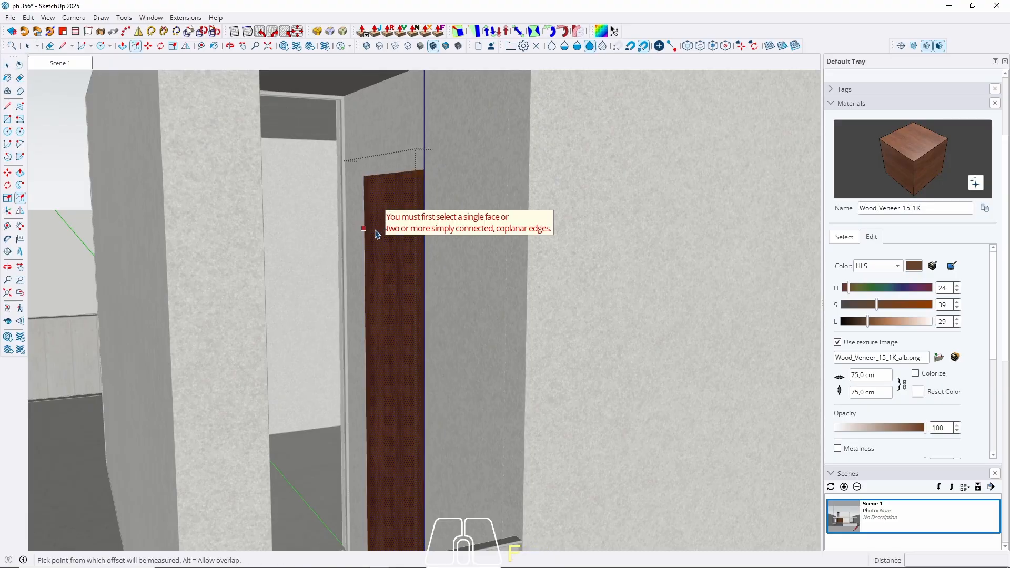
{"action": "left_click", "coordinate": [364, 228]}
{"action": "key", "text": "Escape"}
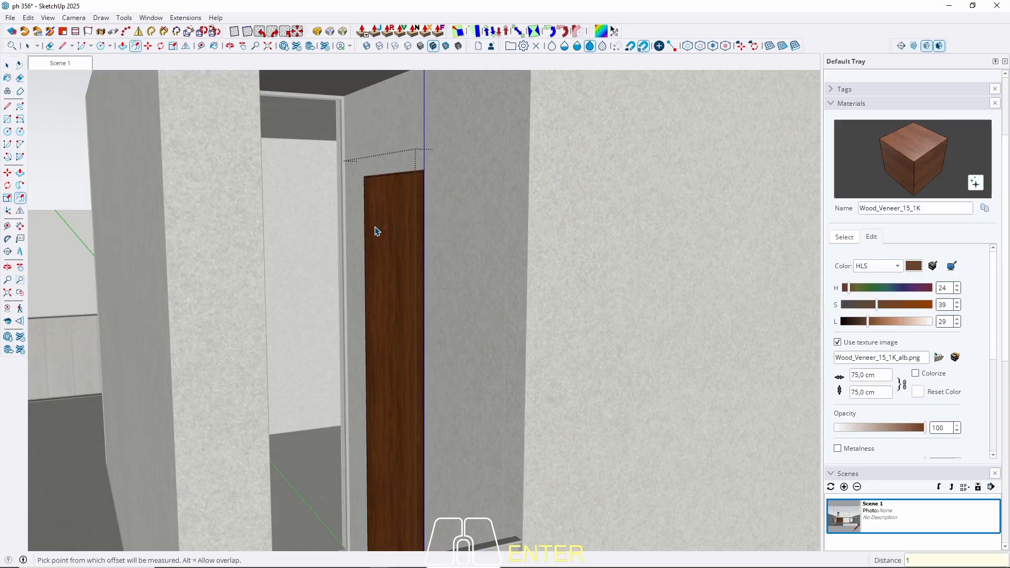
{"action": "key", "text": "space"}
Step: Push the narrow border of the upper-floor wood door in by 1 cm and return to Scene 1
{"action": "key", "text": "p"}
{"action": "scroll", "coordinate": [417, 169], "scroll_direction": "up", "scroll_amount": 6}
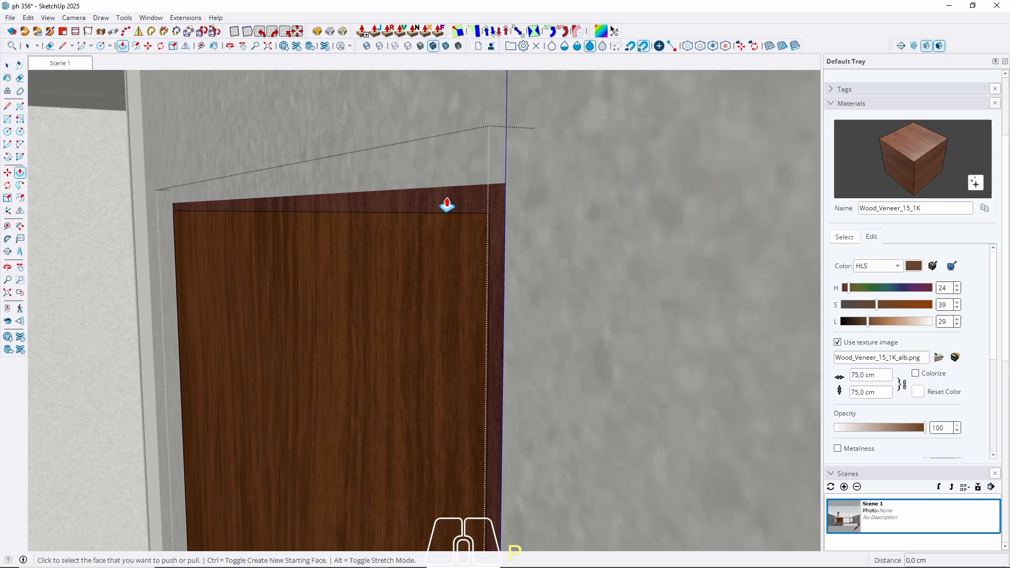
{"action": "left_click", "coordinate": [447, 205]}
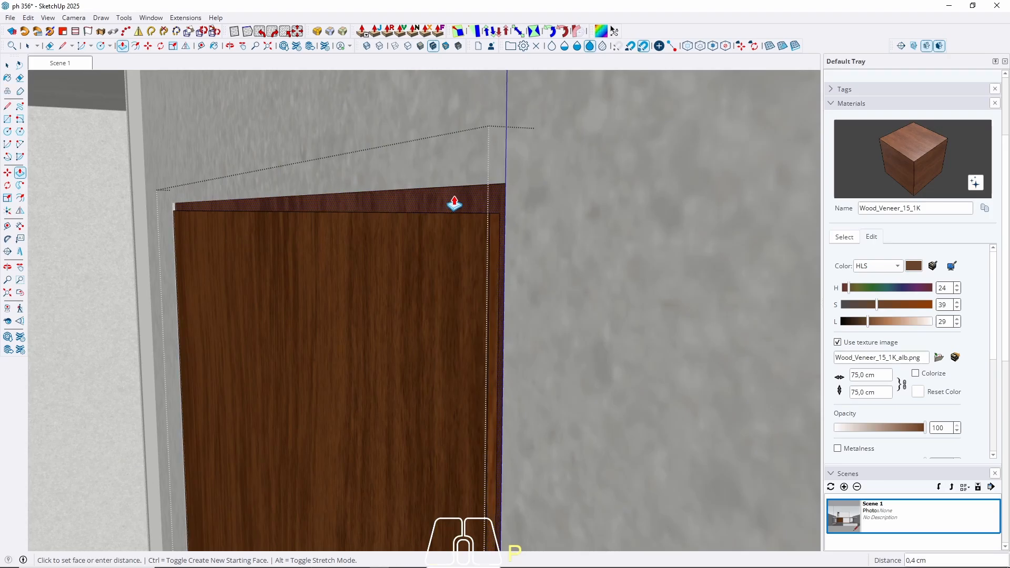
{"action": "type", "text": "1"}
{"action": "key", "text": "Return"}
{"action": "key", "text": "space"}
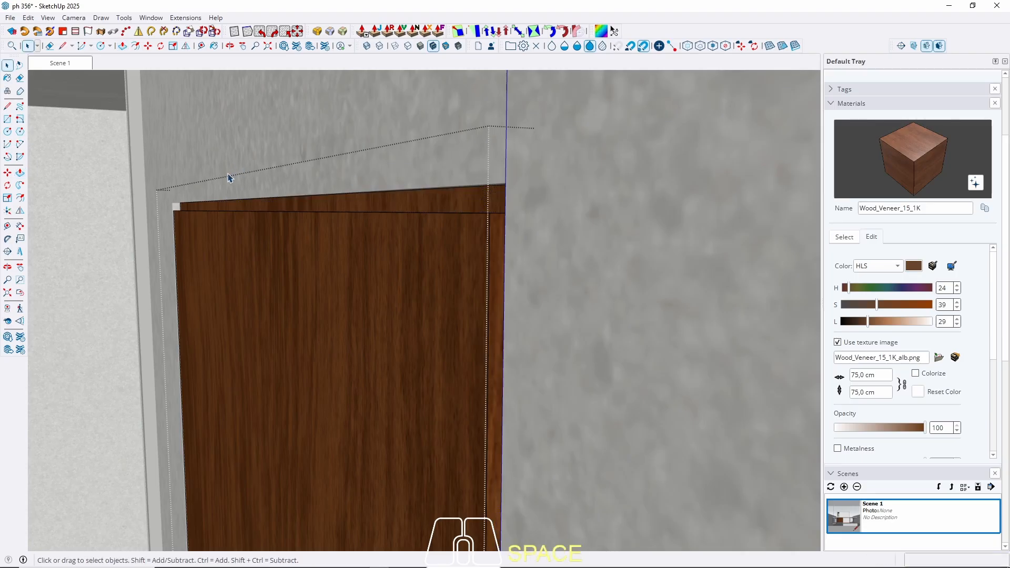
{"action": "left_click", "coordinate": [61, 65]}
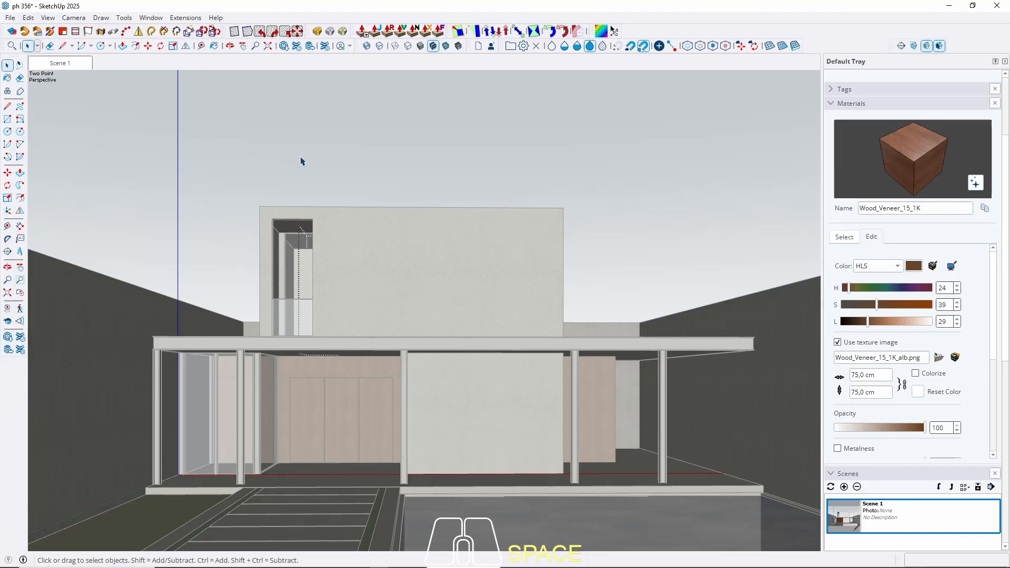
{"action": "key", "text": "Escape"}
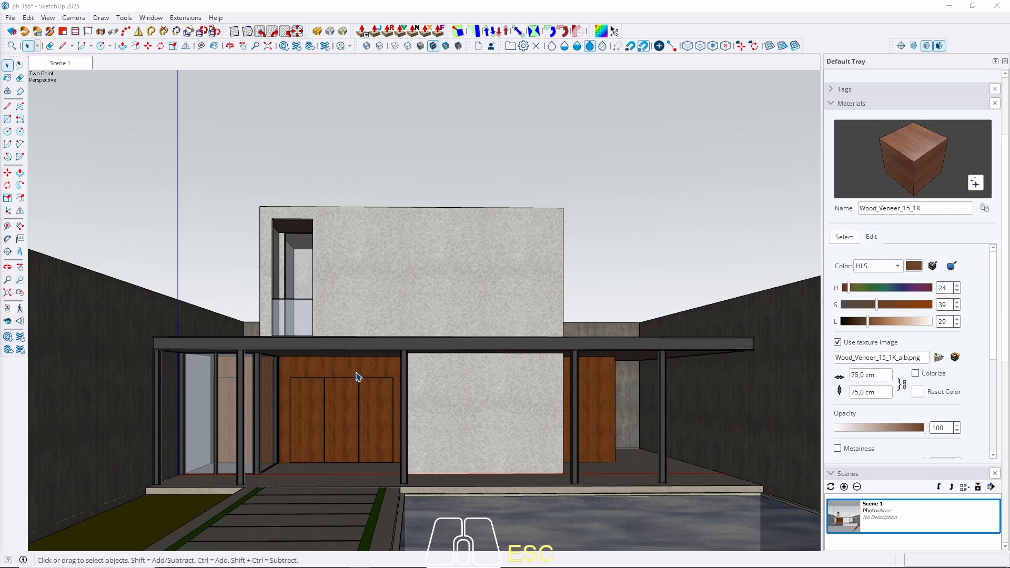
Step: Sample the wood of the entrance doors, set its saturation to 34 and lightness to 30, and return to Scene 1
{"action": "middle_click_drag", "start_coordinate": [359, 377], "coordinate": [379, 351]}
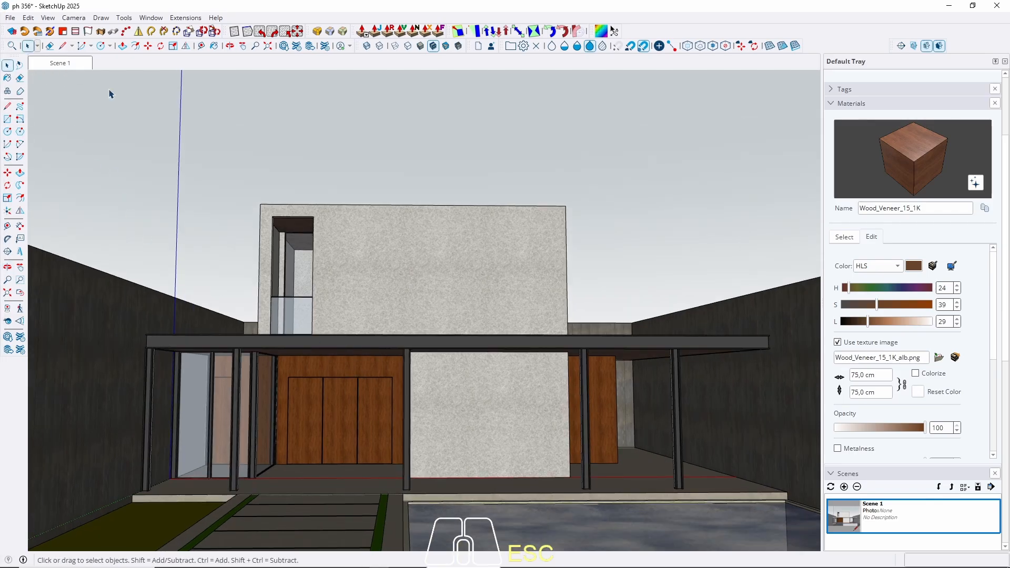
{"action": "middle_click_drag", "start_coordinate": [376, 277], "coordinate": [388, 286]}
{"action": "key", "text": "b"}
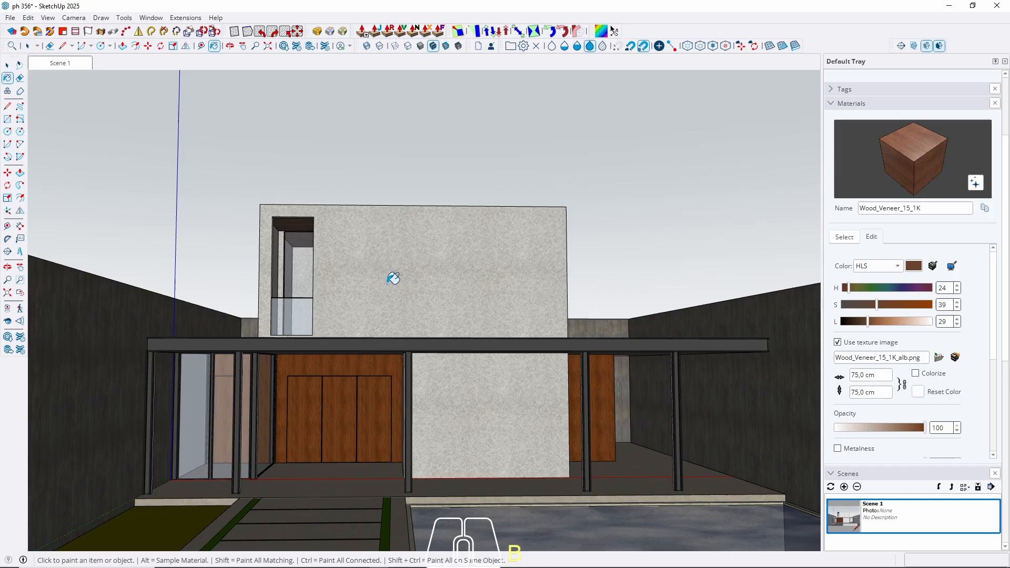
{"action": "left_click", "coordinate": [358, 389], "text": "alt"}
{"action": "mouse_move", "coordinate": [876, 306]}
{"action": "left_mouse_down"}
{"action": "mouse_move", "coordinate": [880, 325]}
{"action": "mouse_move", "coordinate": [870, 326]}
{"action": "left_mouse_up"}
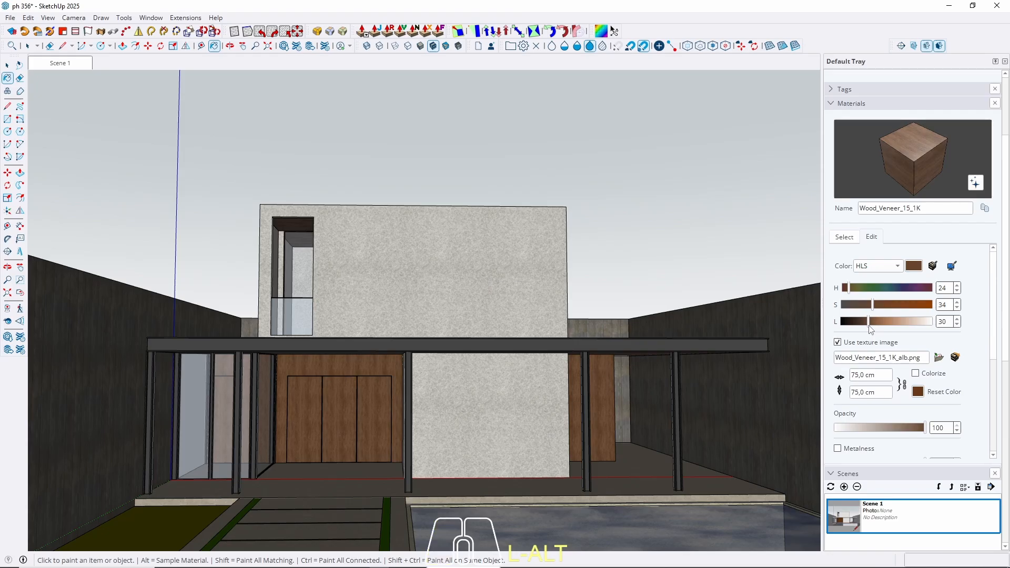
{"action": "left_click", "coordinate": [8, 64]}
{"action": "left_click", "coordinate": [58, 64]}
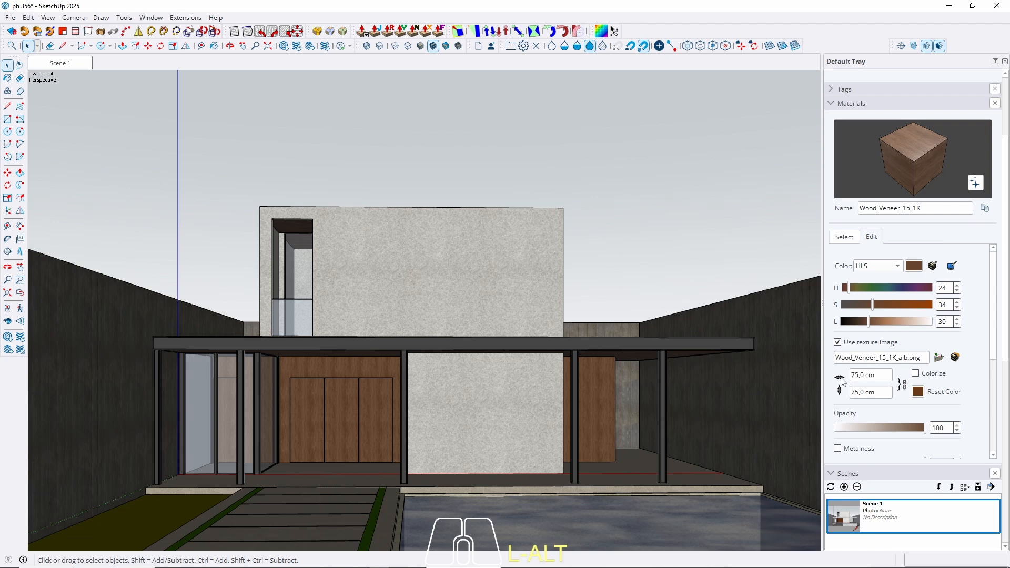
Step: Try the Wood_Veneer_15_1K texture at sizes of 150 cm and 300 cm
{"action": "left_click", "coordinate": [883, 381]}
{"action": "type", "text": "150"}
{"action": "key", "text": "Return"}
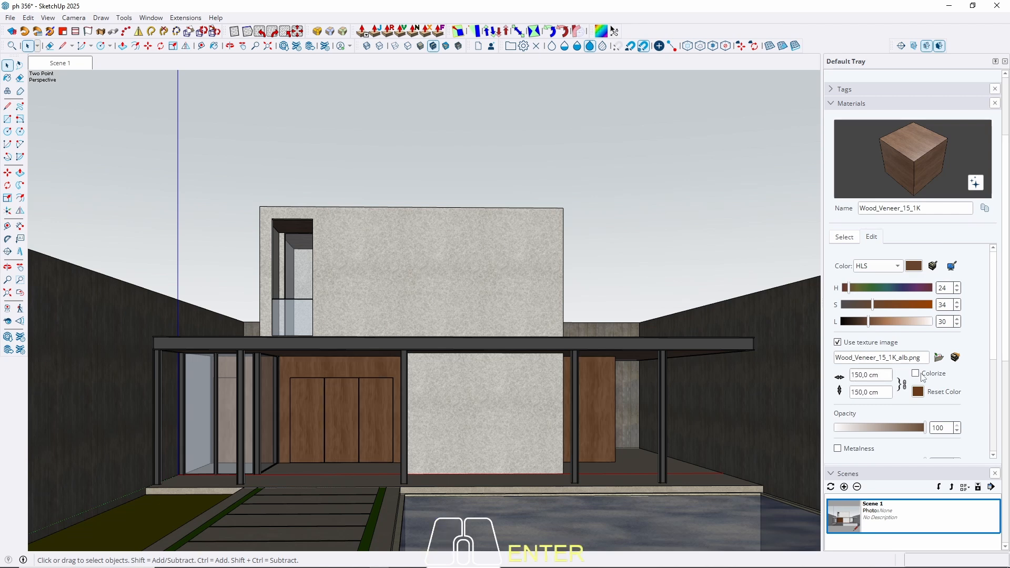
{"action": "left_click", "coordinate": [878, 374]}
{"action": "type", "text": "300"}
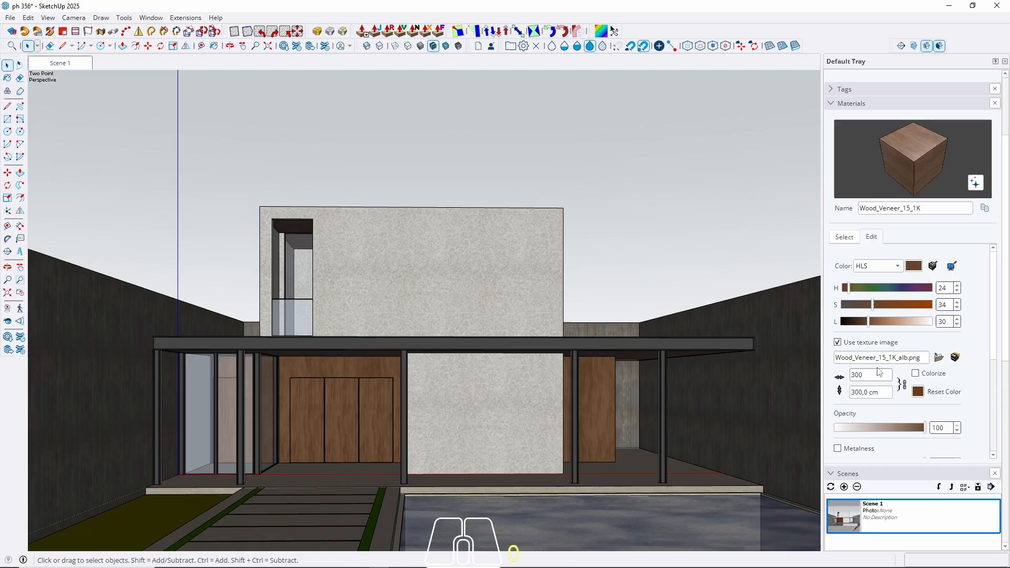
Step: Set the Wood_Veneer_15_1K texture size to 100 cm
{"action": "left_click_drag", "start_coordinate": [867, 374], "coordinate": [802, 380]}
{"action": "type", "text": "100"}
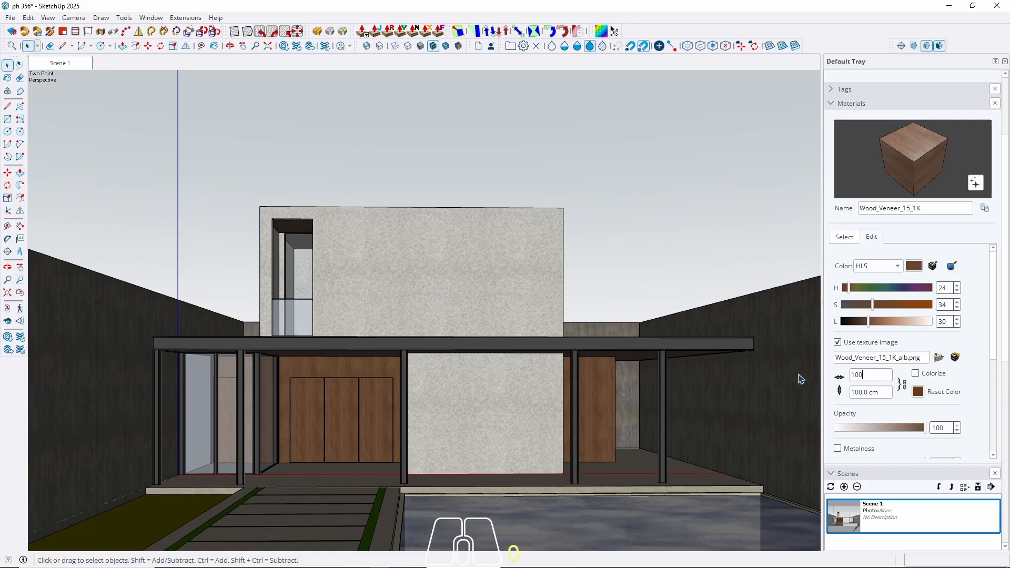
{"action": "key", "text": "Return"}
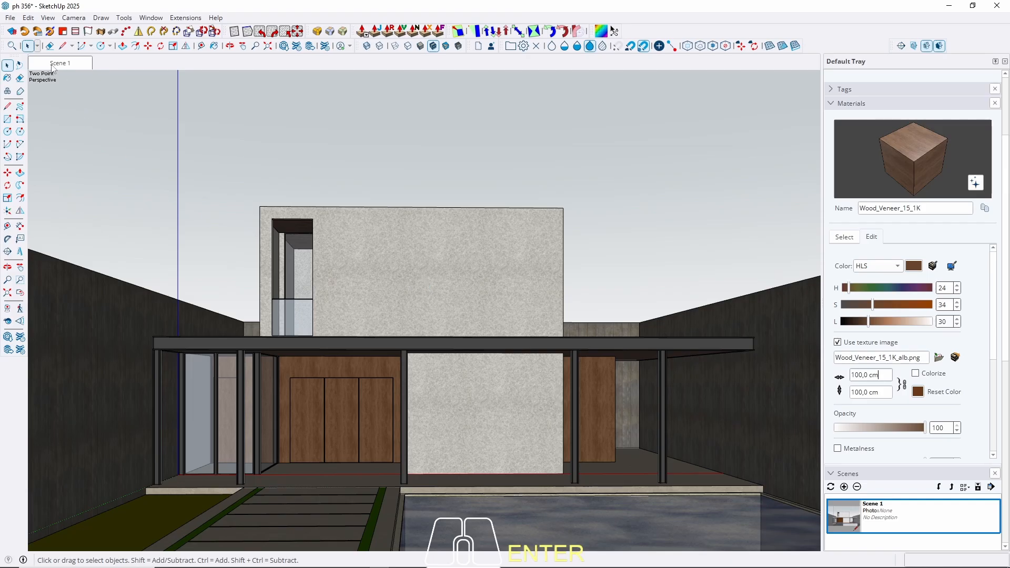
Step: Save the model without purging the unused items
{"action": "left_click", "coordinate": [10, 18]}
{"action": "left_click", "coordinate": [24, 85]}
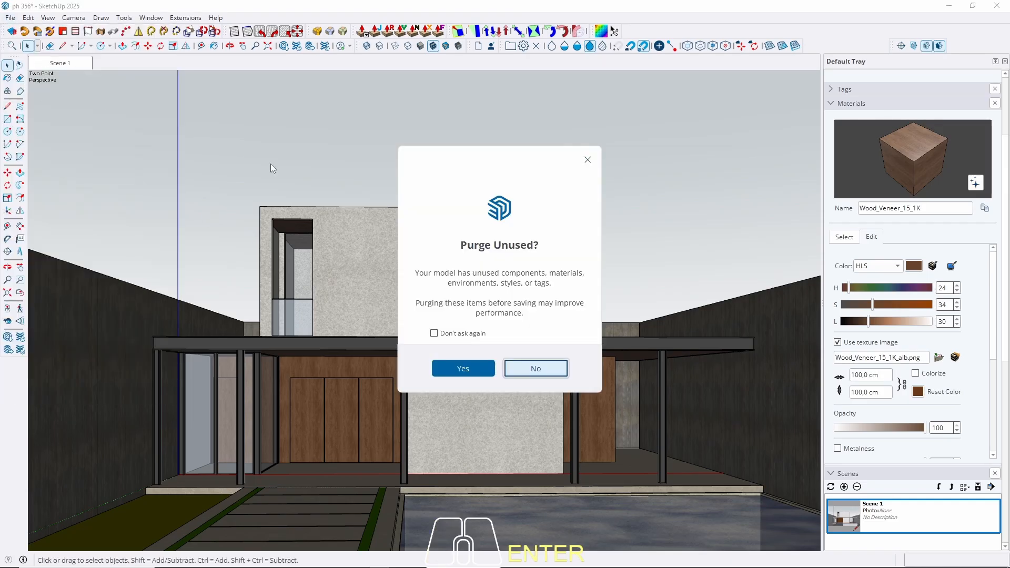
{"action": "left_click", "coordinate": [514, 371]}
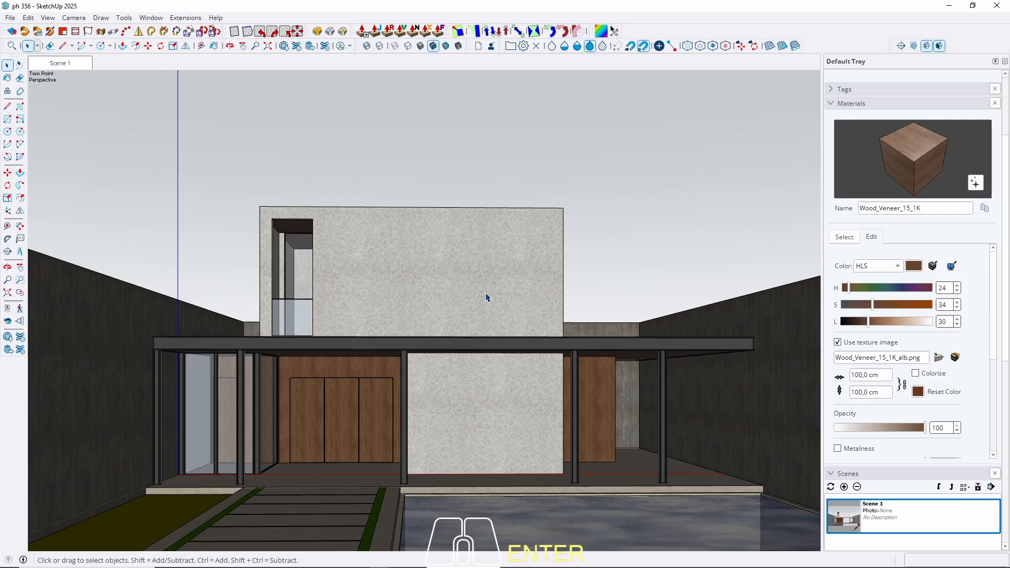
{"action": "middle_click_drag", "start_coordinate": [485, 297], "coordinate": [441, 289]}
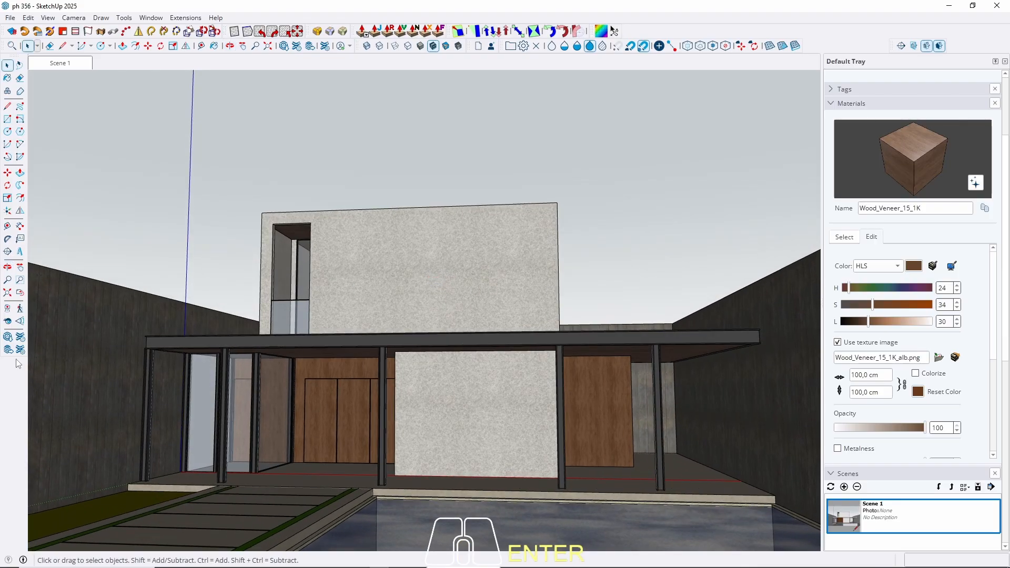